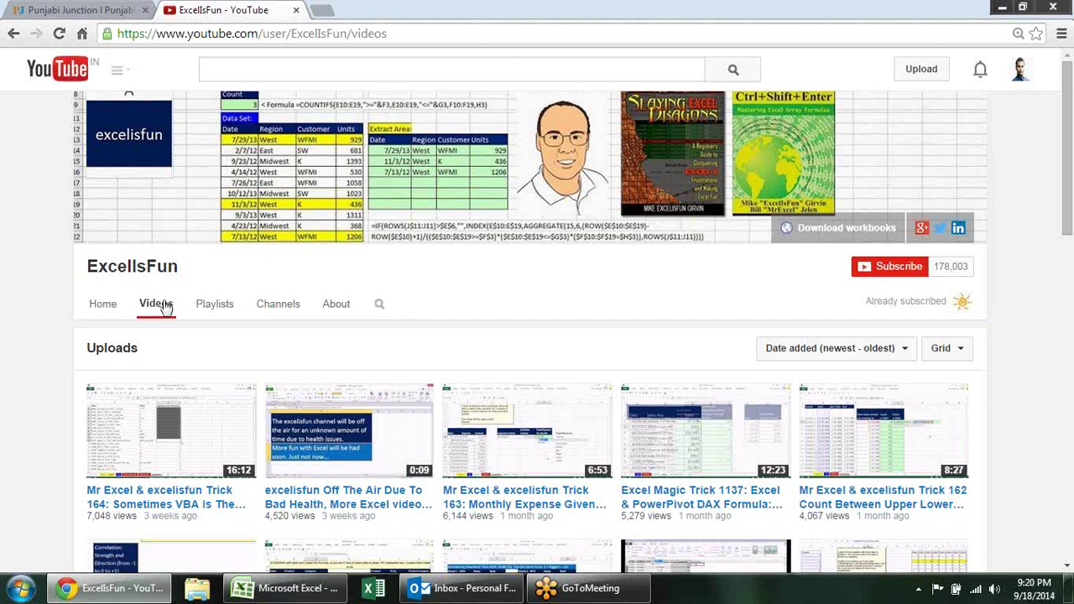
- Browse the ExcelIsFun uploads, then search YouTube for '2013 new features excel'
{"action": "scroll", "coordinate": [827, 312], "scroll_direction": "down", "scroll_amount": 3}
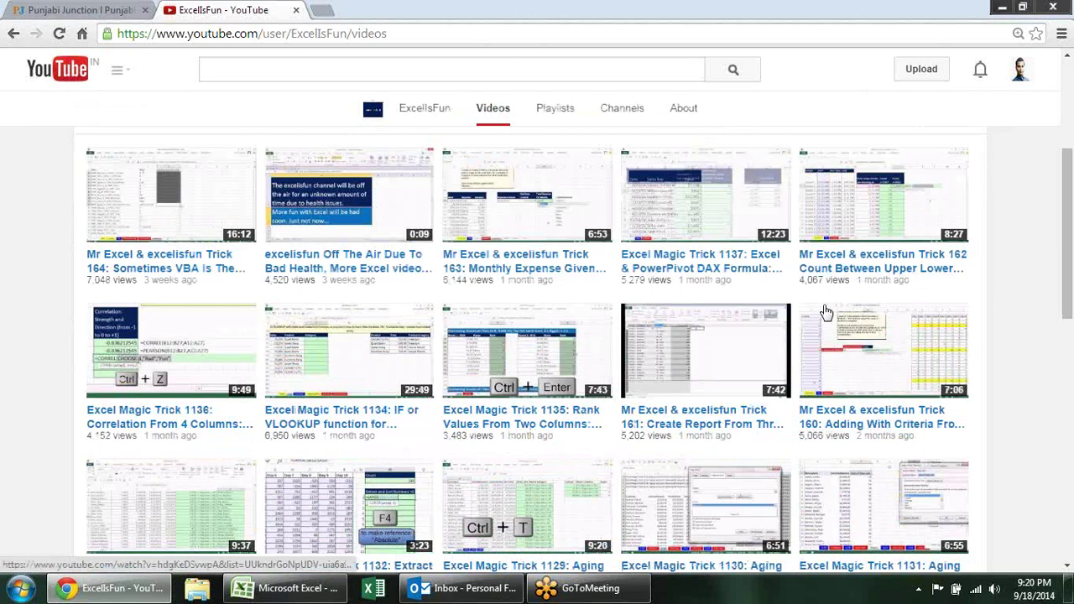
{"action": "scroll", "coordinate": [826, 312], "scroll_direction": "up", "scroll_amount": 3}
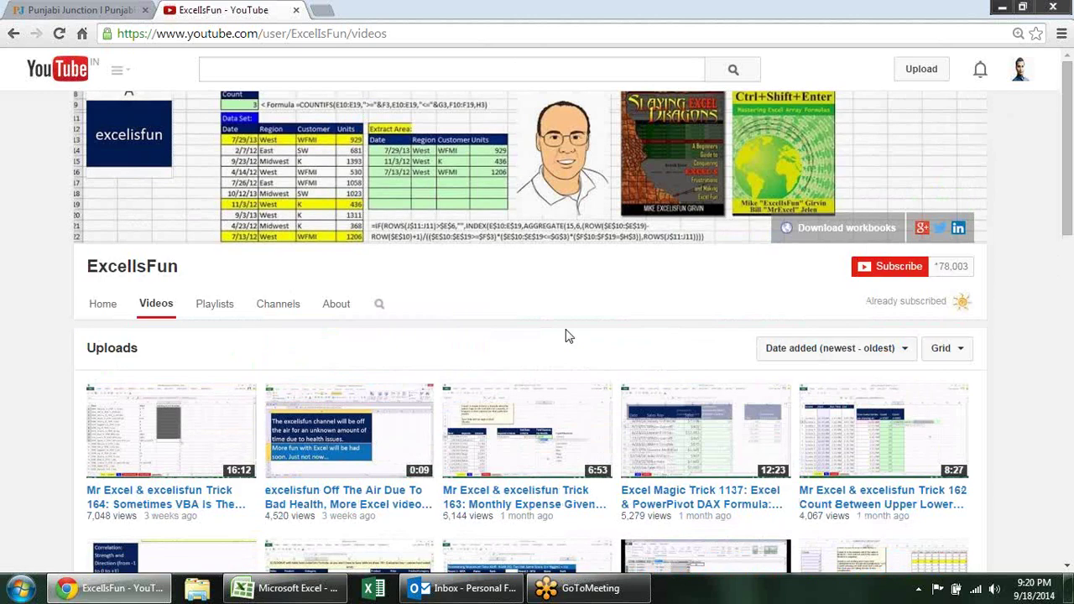
{"action": "scroll", "coordinate": [250, 327], "scroll_direction": "down", "scroll_amount": 4}
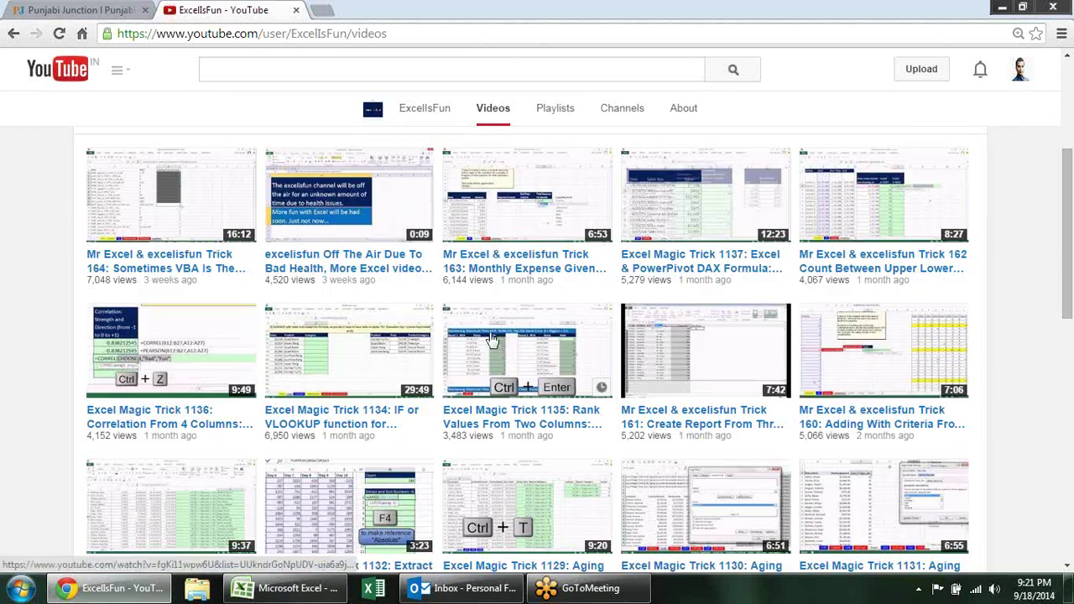
{"action": "scroll", "coordinate": [499, 346], "scroll_direction": "down", "scroll_amount": 2}
{"action": "scroll", "coordinate": [512, 340], "scroll_direction": "down", "scroll_amount": 1}
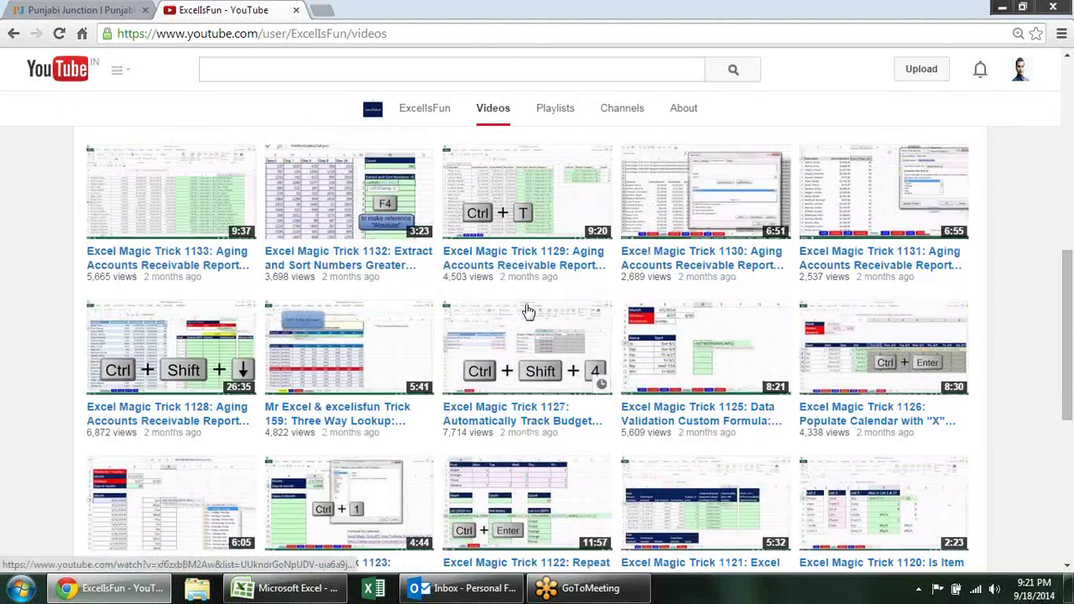
{"action": "scroll", "coordinate": [587, 290], "scroll_direction": "down", "scroll_amount": 2}
{"action": "scroll", "coordinate": [608, 288], "scroll_direction": "down", "scroll_amount": 1}
{"action": "scroll", "coordinate": [614, 292], "scroll_direction": "up", "scroll_amount": 9}
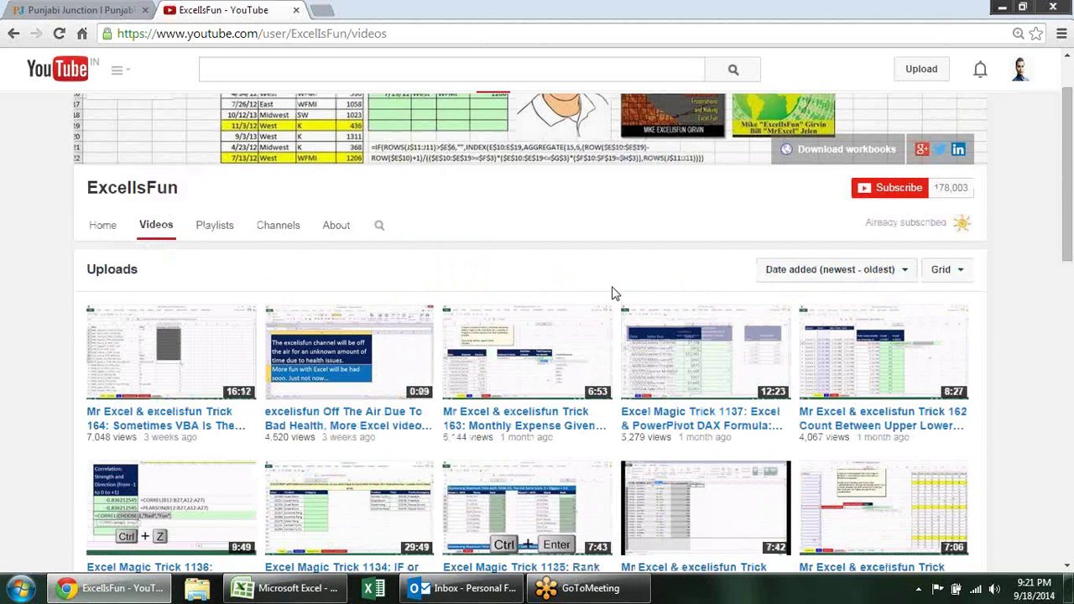
{"action": "scroll", "coordinate": [588, 290], "scroll_direction": "up", "scroll_amount": 1}
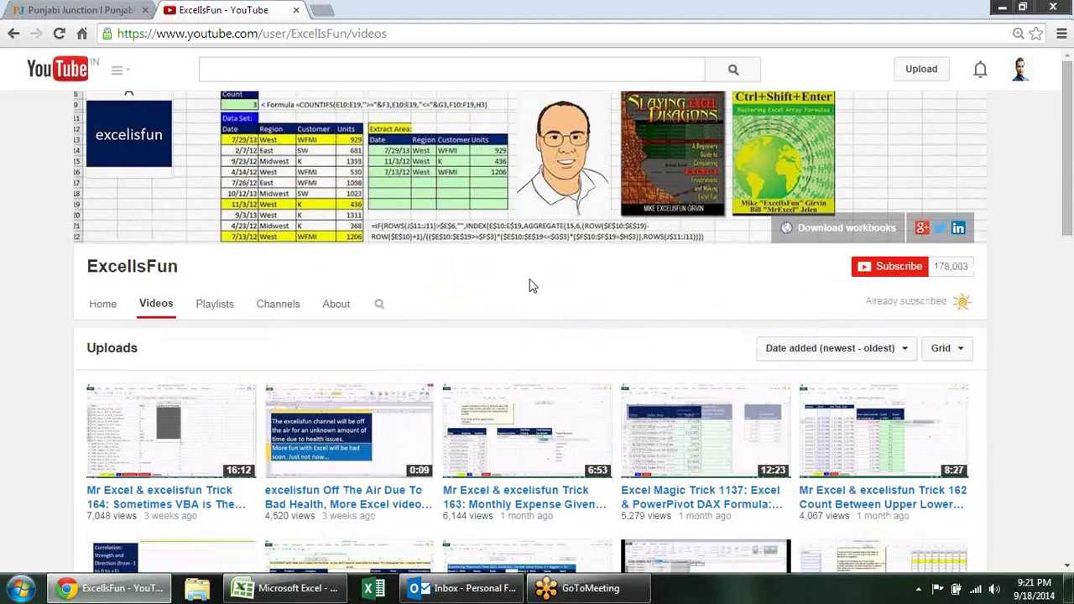
{"action": "left_click", "coordinate": [223, 72]}
{"action": "type", "text": "20"}
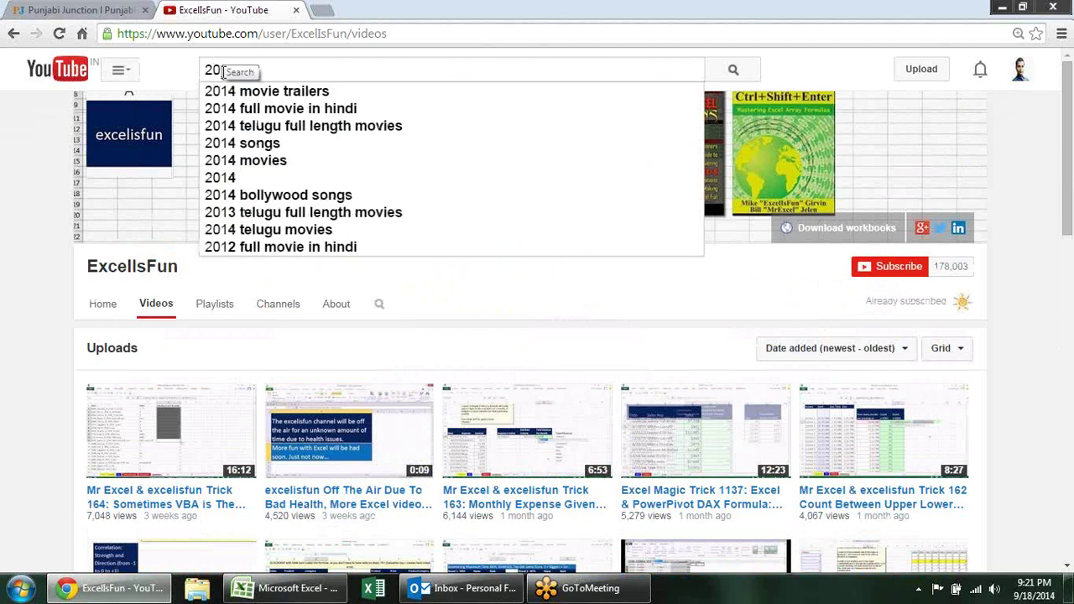
{"action": "type", "text": "13 "}
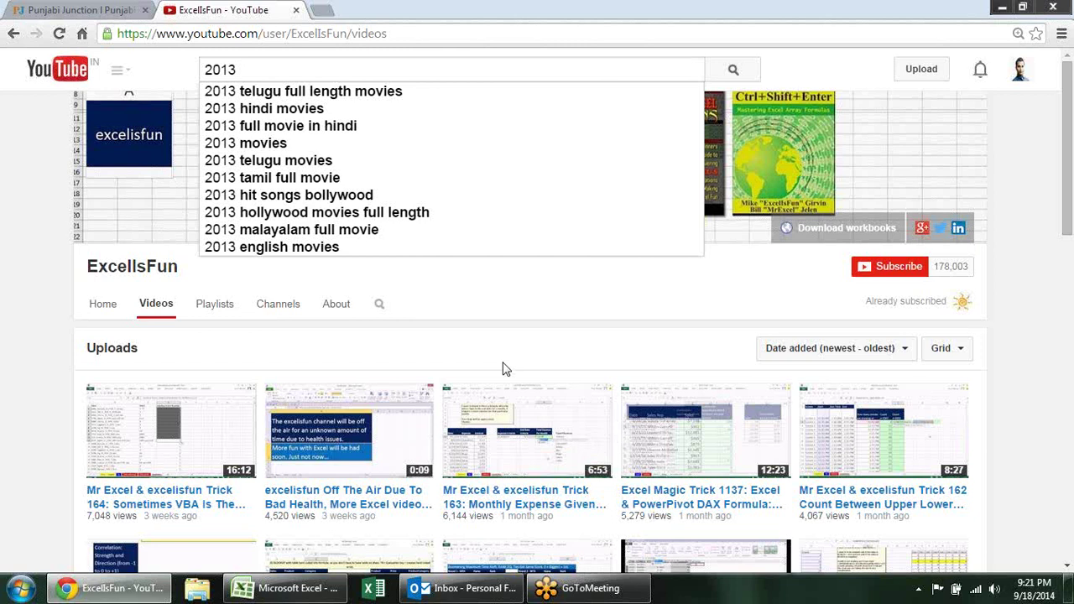
{"action": "type", "text": "new f"}
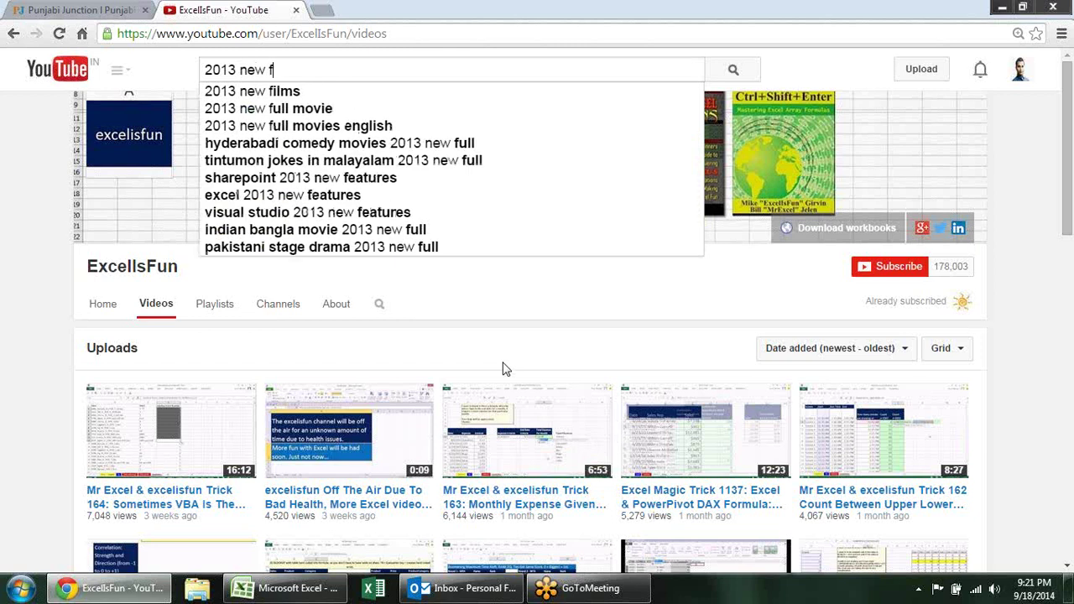
{"action": "type", "text": "eature"}
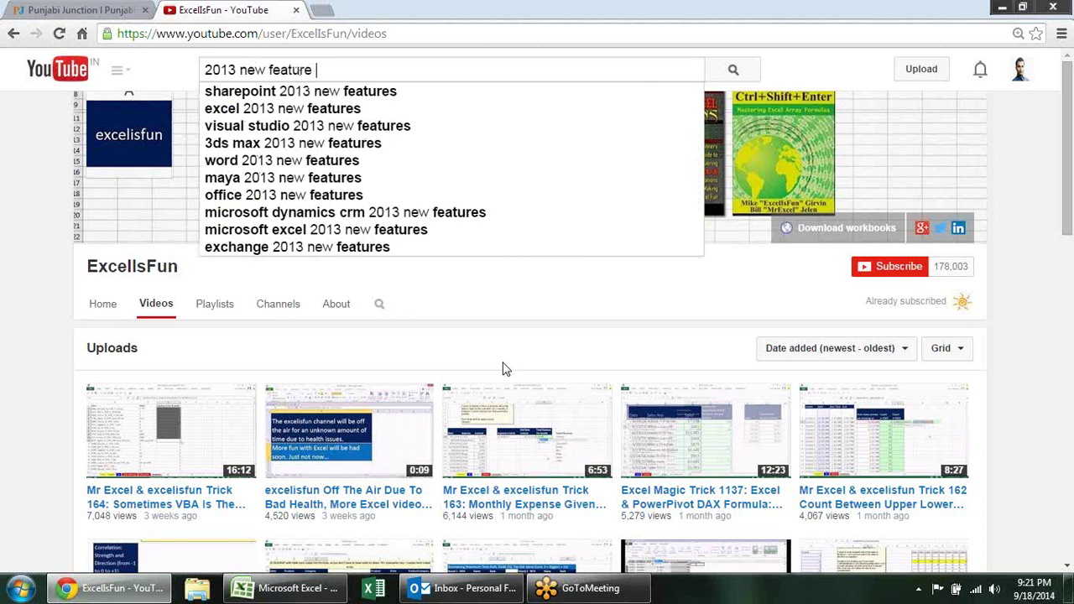
{"action": "type", "text": "s ex"}
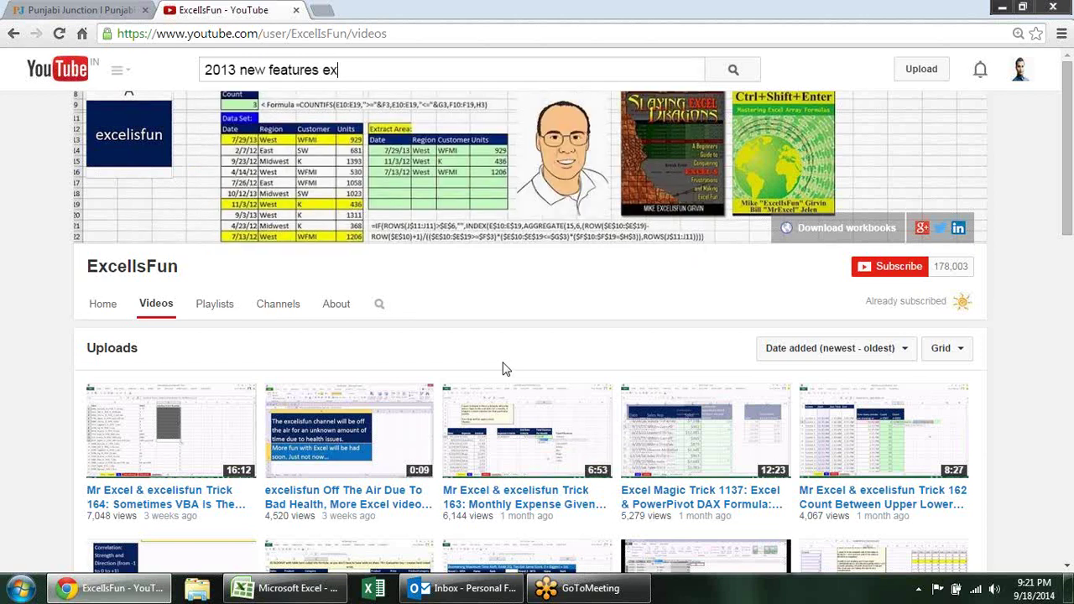
{"action": "type", "text": "cel"}
{"action": "key", "text": "Return"}
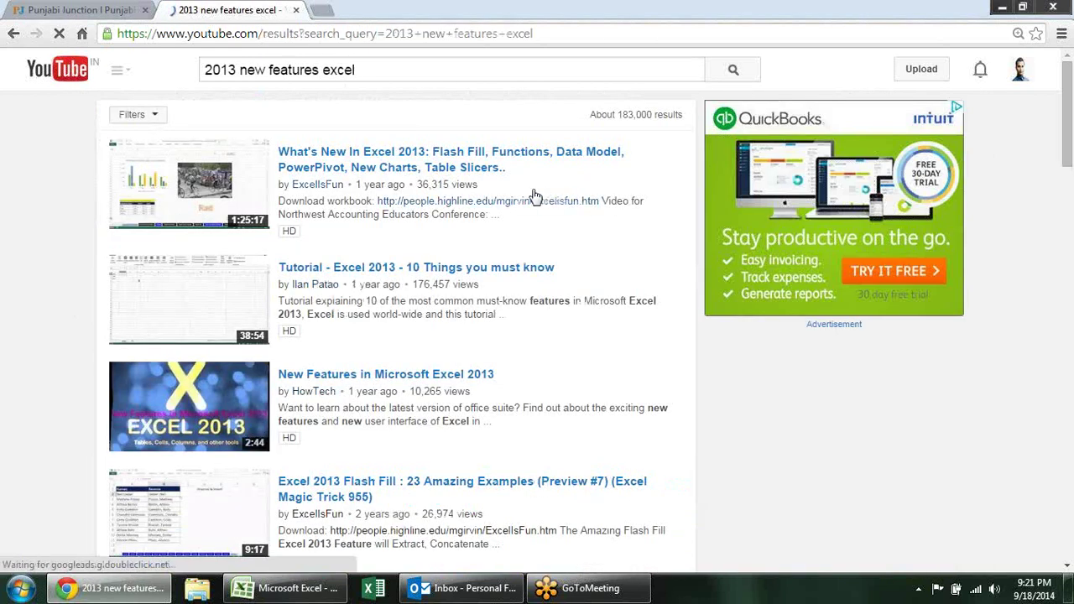
- Scroll through the results and open the What's New In Excel 2013 video
{"action": "scroll", "coordinate": [534, 195], "scroll_direction": "down", "scroll_amount": 1}
{"action": "scroll", "coordinate": [487, 190], "scroll_direction": "down", "scroll_amount": 1}
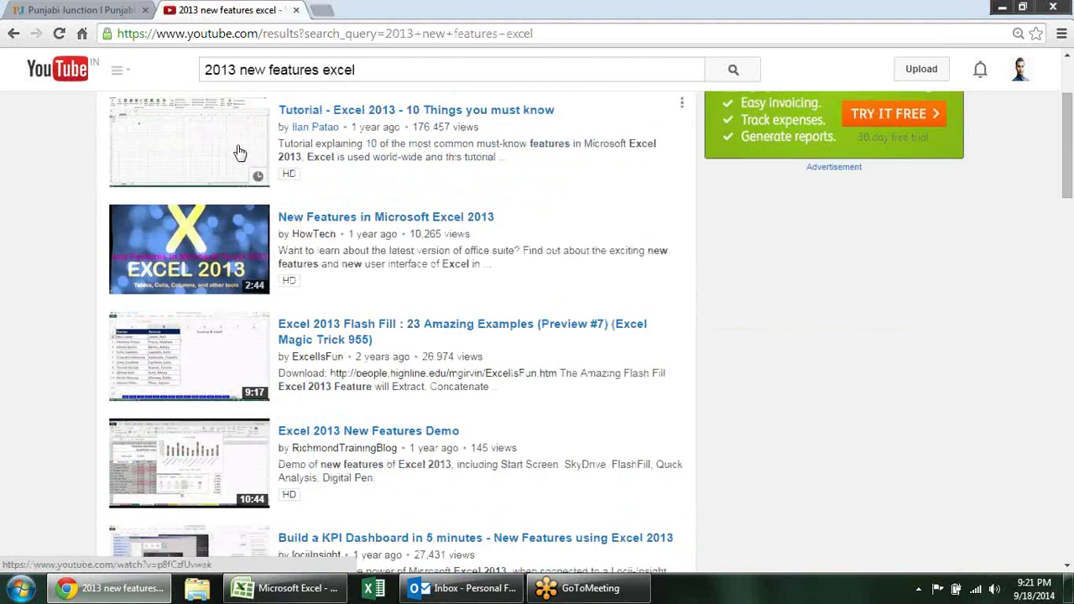
{"action": "scroll", "coordinate": [429, 343], "scroll_direction": "down", "scroll_amount": 2}
{"action": "scroll", "coordinate": [429, 344], "scroll_direction": "down", "scroll_amount": 1}
{"action": "scroll", "coordinate": [430, 347], "scroll_direction": "down", "scroll_amount": 3}
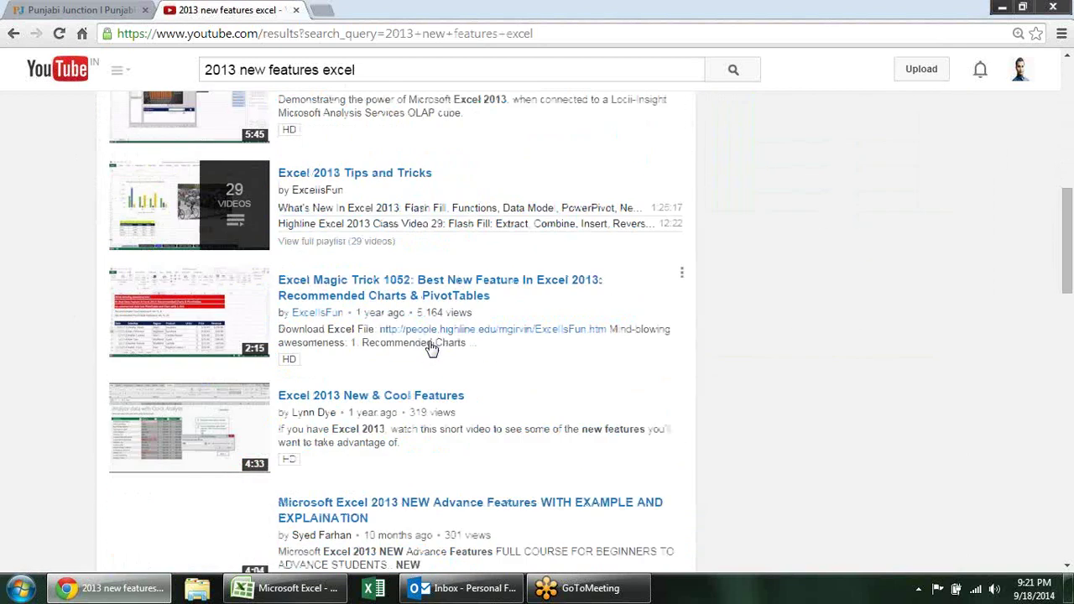
{"action": "scroll", "coordinate": [431, 348], "scroll_direction": "down", "scroll_amount": 1}
{"action": "scroll", "coordinate": [430, 347], "scroll_direction": "down", "scroll_amount": 2}
{"action": "scroll", "coordinate": [431, 347], "scroll_direction": "down", "scroll_amount": 2}
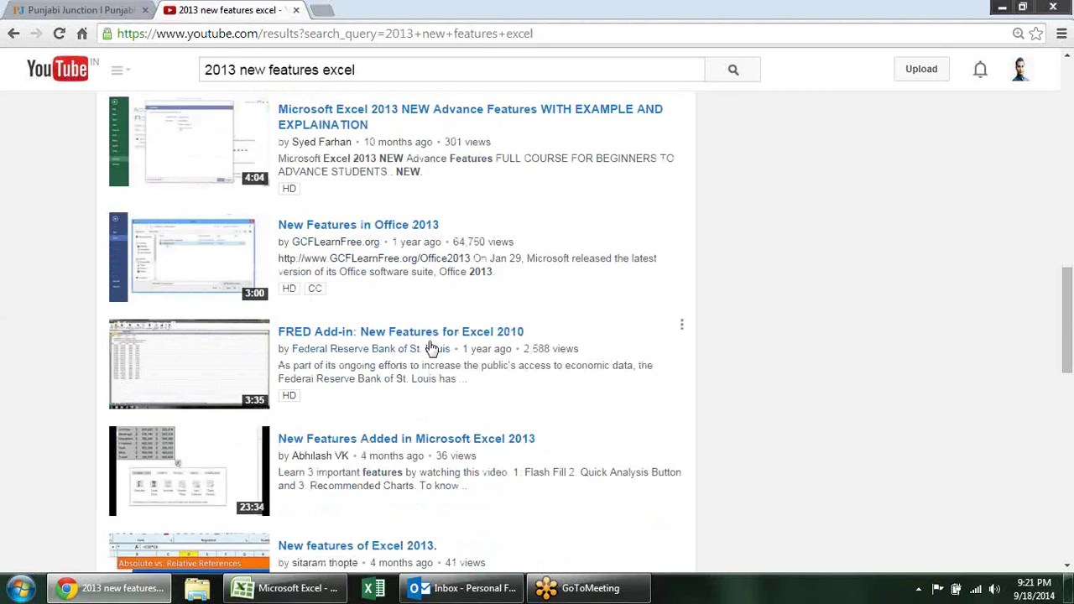
{"action": "scroll", "coordinate": [431, 348], "scroll_direction": "down", "scroll_amount": 2}
{"action": "scroll", "coordinate": [430, 347], "scroll_direction": "down", "scroll_amount": 2}
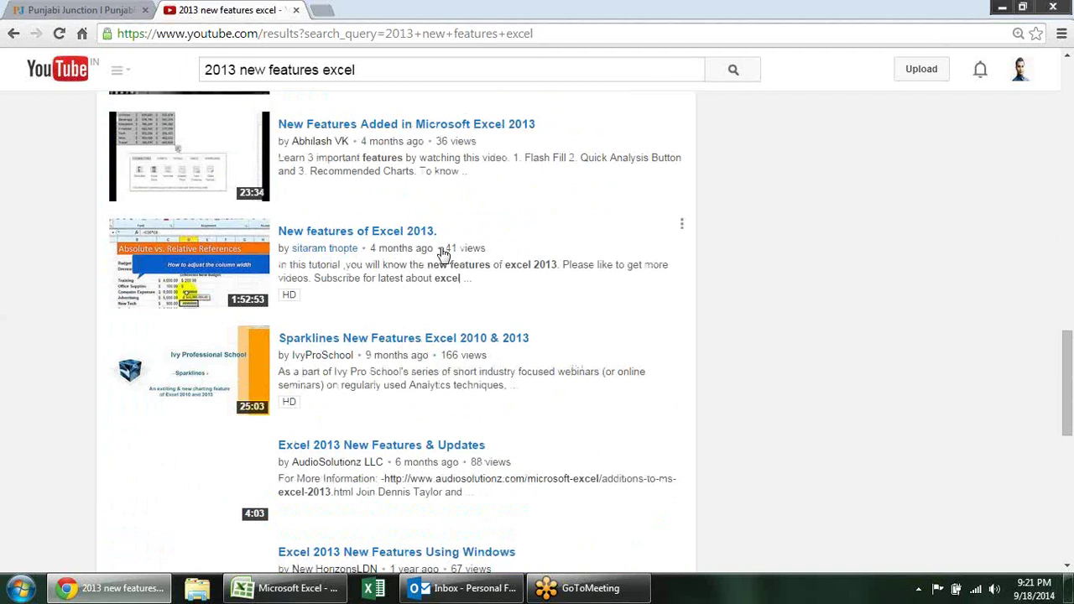
{"action": "scroll", "coordinate": [443, 254], "scroll_direction": "down", "scroll_amount": 1}
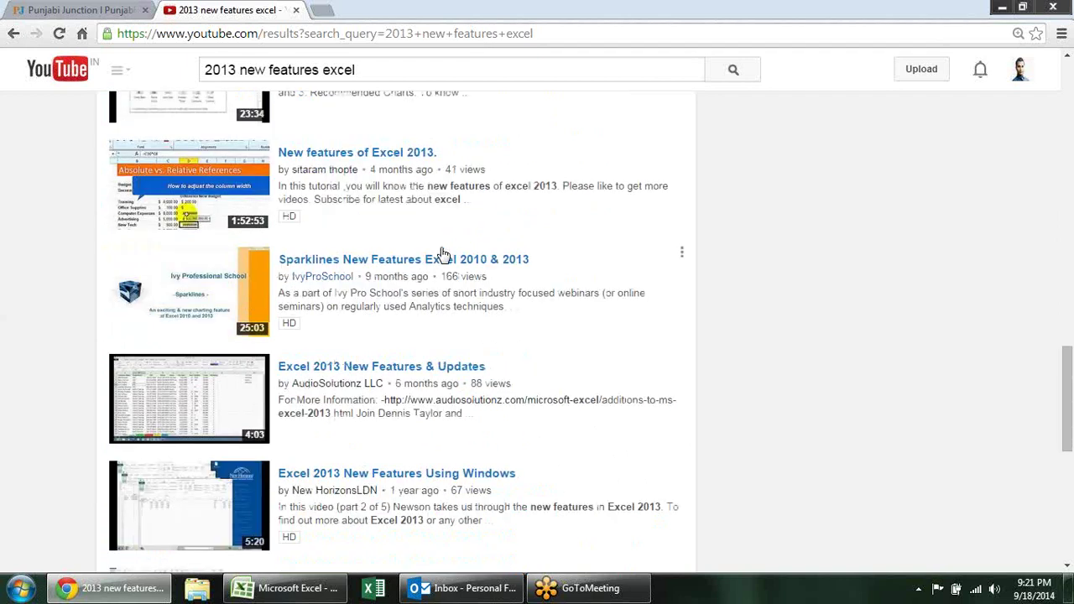
{"action": "scroll", "coordinate": [443, 253], "scroll_direction": "down", "scroll_amount": 2}
{"action": "scroll", "coordinate": [444, 253], "scroll_direction": "down", "scroll_amount": 2}
{"action": "scroll", "coordinate": [443, 254], "scroll_direction": "down", "scroll_amount": 2}
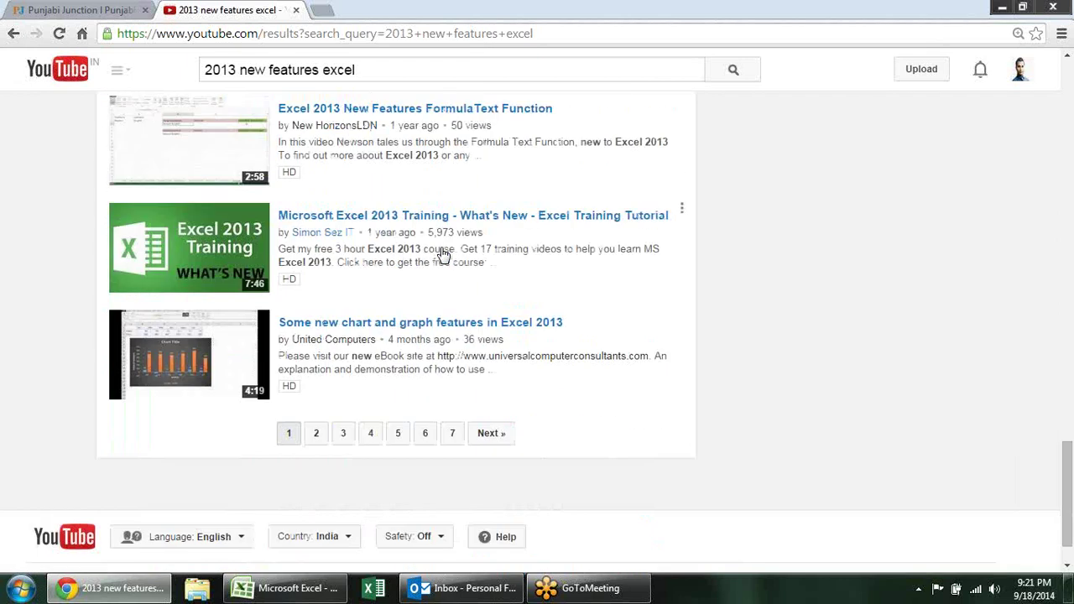
{"action": "scroll", "coordinate": [444, 254], "scroll_direction": "down", "scroll_amount": 1}
{"action": "scroll", "coordinate": [443, 253], "scroll_direction": "up", "scroll_amount": 10}
{"action": "scroll", "coordinate": [443, 253], "scroll_direction": "up", "scroll_amount": 6}
{"action": "scroll", "coordinate": [443, 253], "scroll_direction": "up", "scroll_amount": 5}
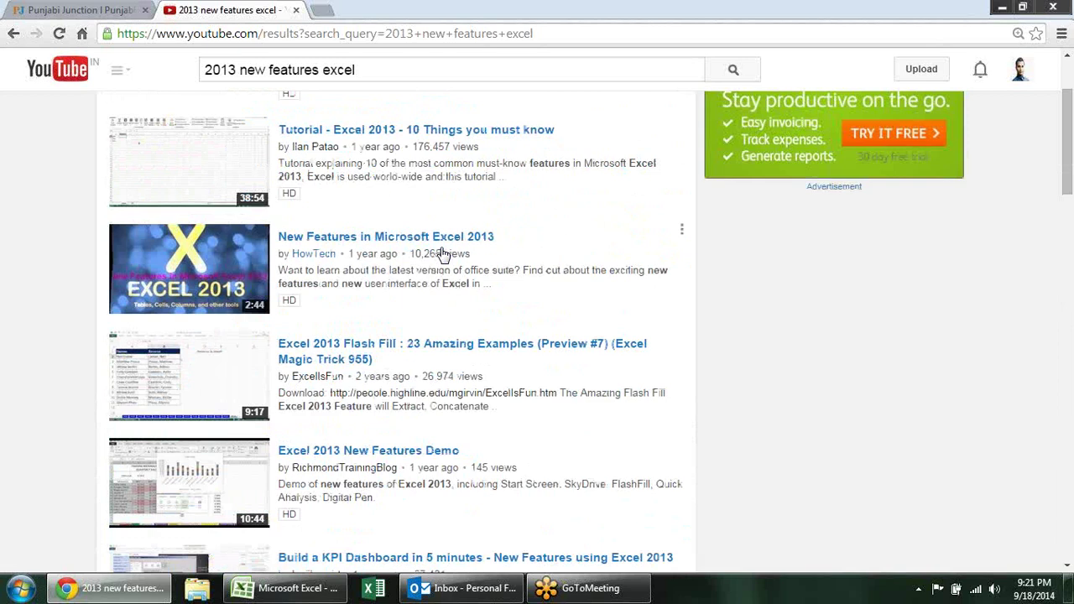
{"action": "scroll", "coordinate": [443, 253], "scroll_direction": "up", "scroll_amount": 2}
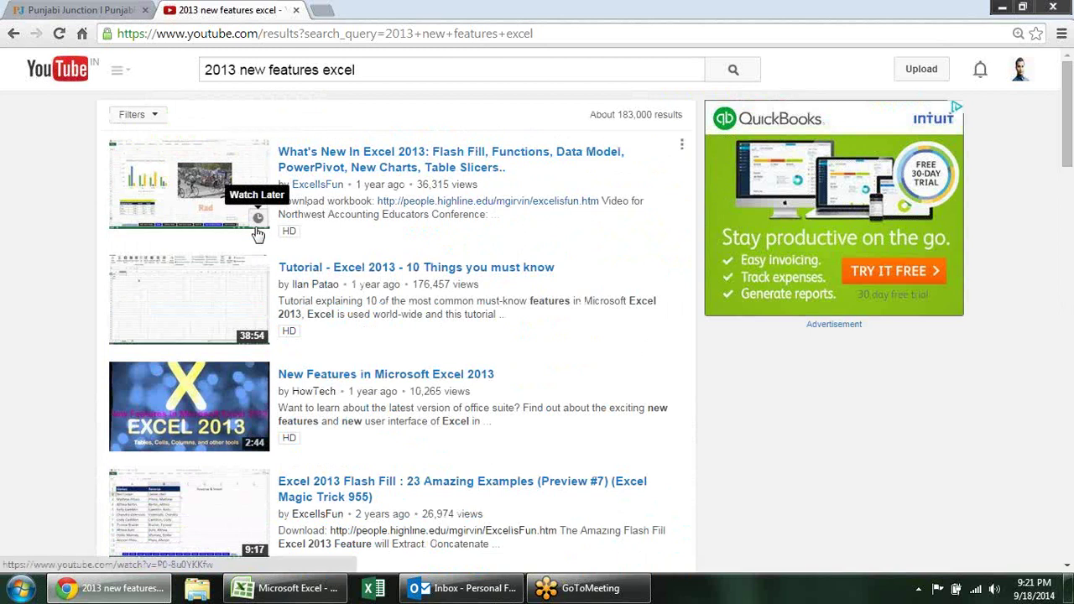
{"action": "left_click", "coordinate": [226, 194]}
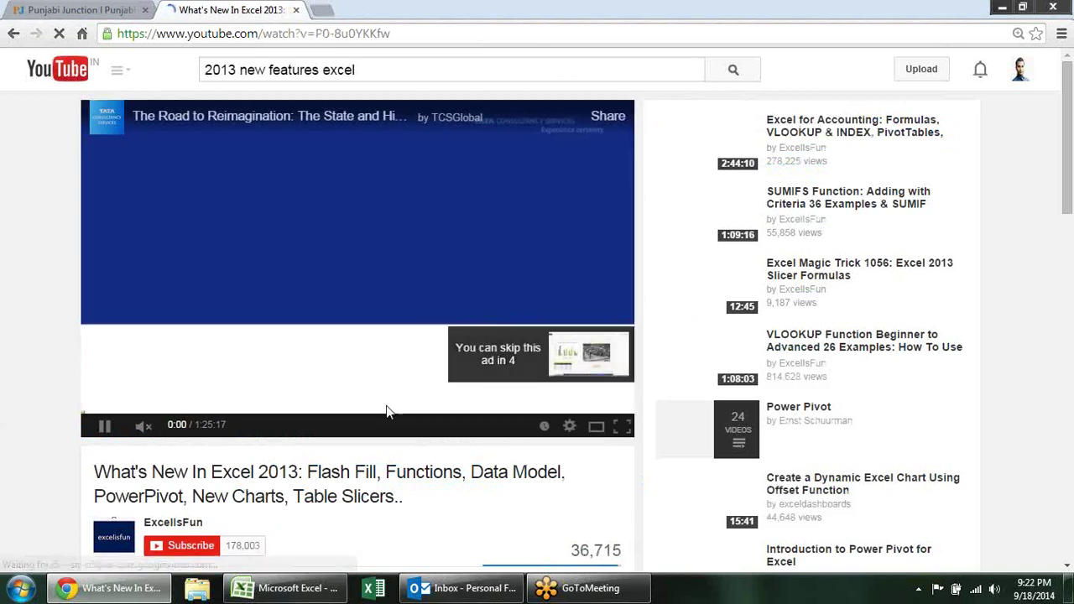
- Search YouTube for 'bear mug in excel'
{"action": "scroll", "coordinate": [350, 446], "scroll_direction": "down", "scroll_amount": 1}
{"action": "left_click", "coordinate": [396, 71]}
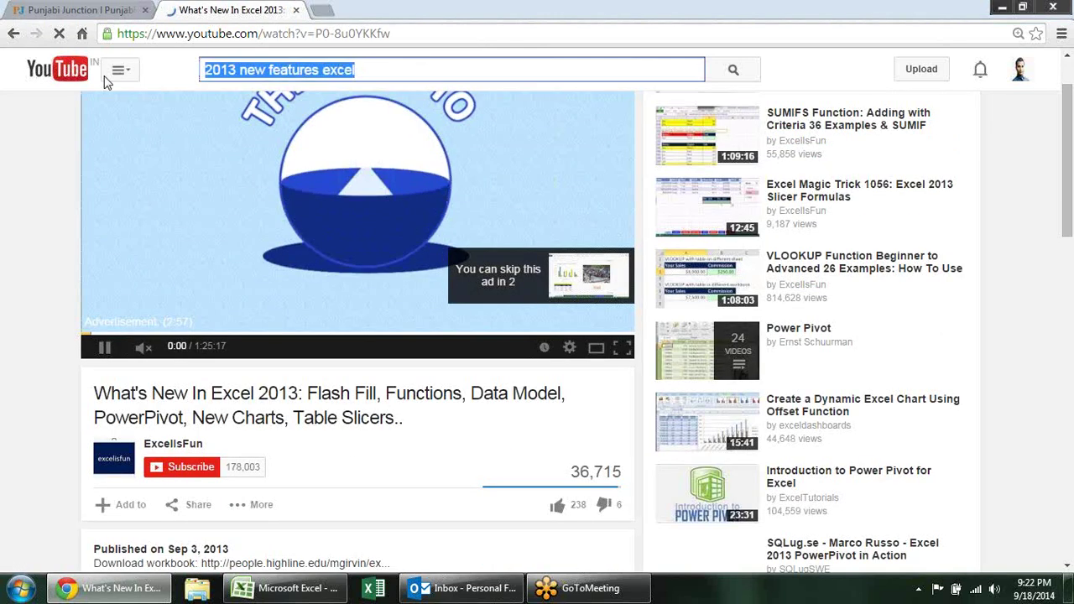
{"action": "type", "text": "bea"}
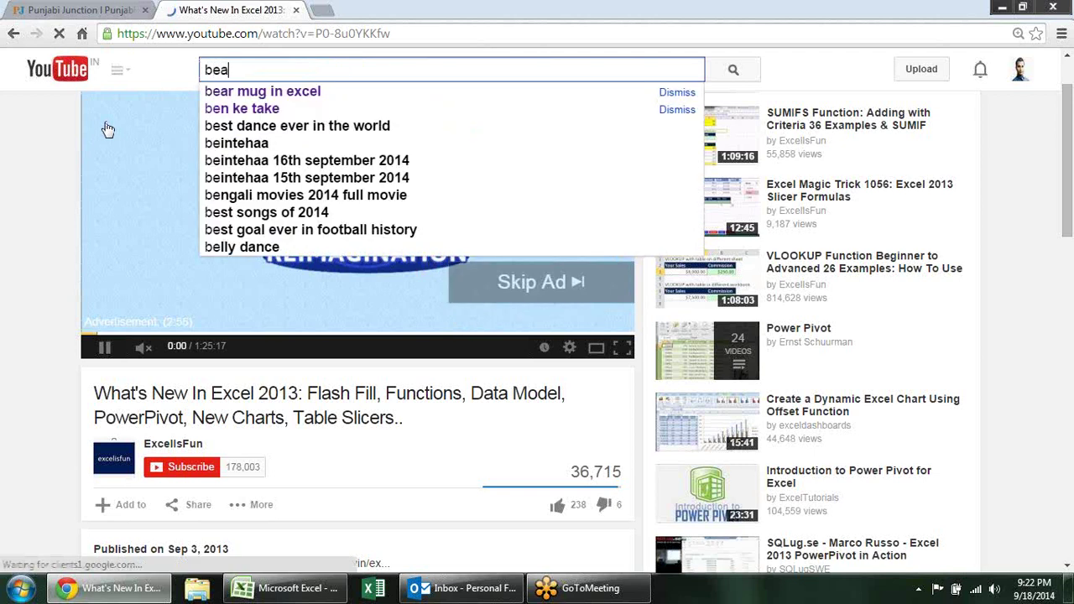
{"action": "type", "text": "r"}
{"action": "key", "text": "Down"}
{"action": "key", "text": "Return"}
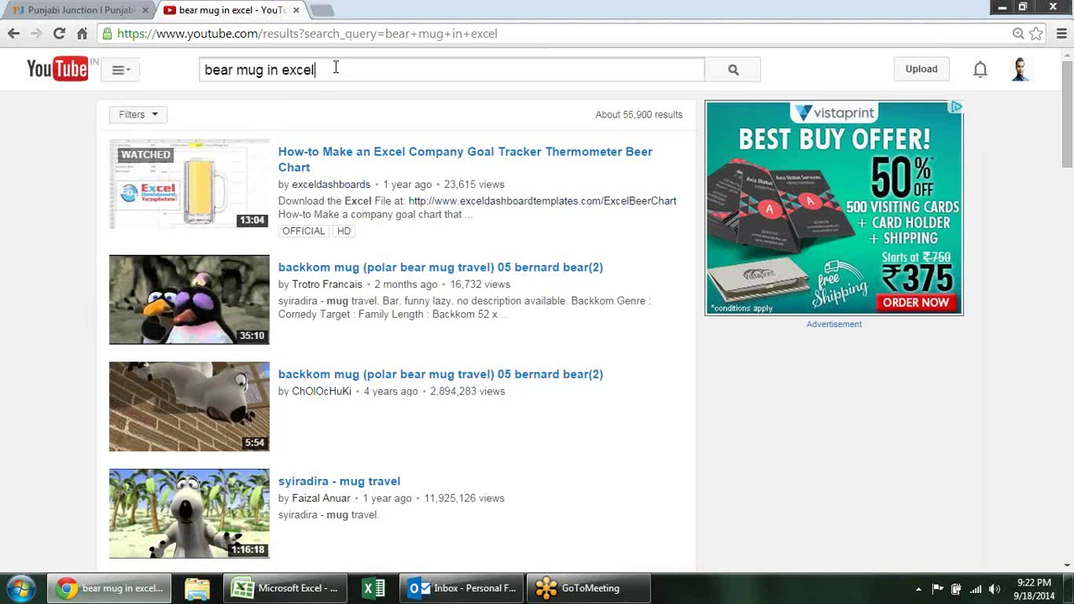
- Search for 'gant chart in excel', browse the results, then close the tab
{"action": "left_click_drag", "start_coordinate": [337, 69], "coordinate": [113, 78]}
{"action": "type", "text": "gant c"}
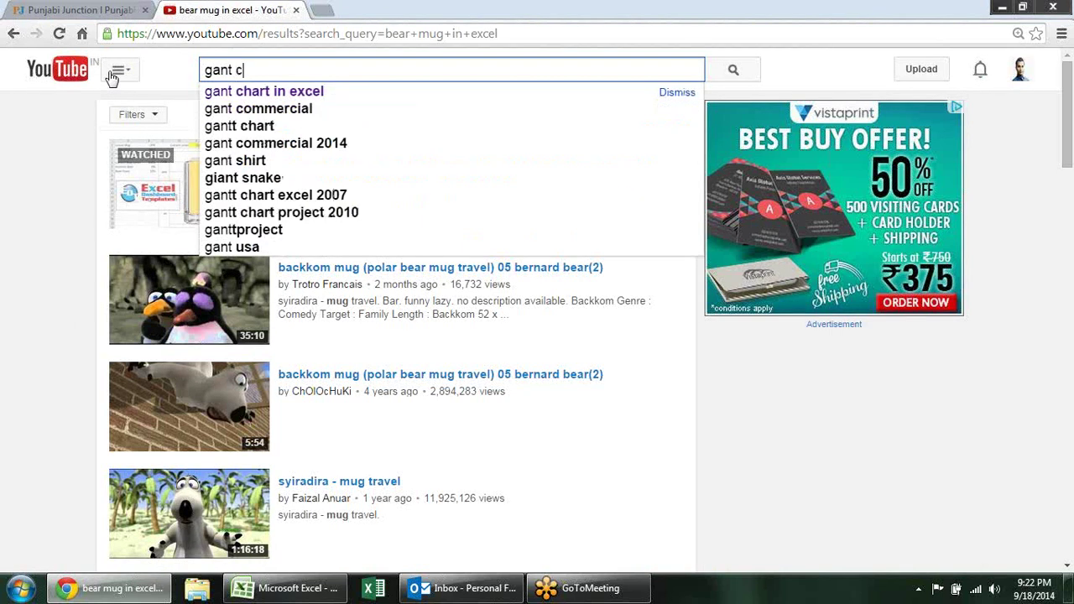
{"action": "type", "text": "hart in excel"}
{"action": "key", "text": "Return"}
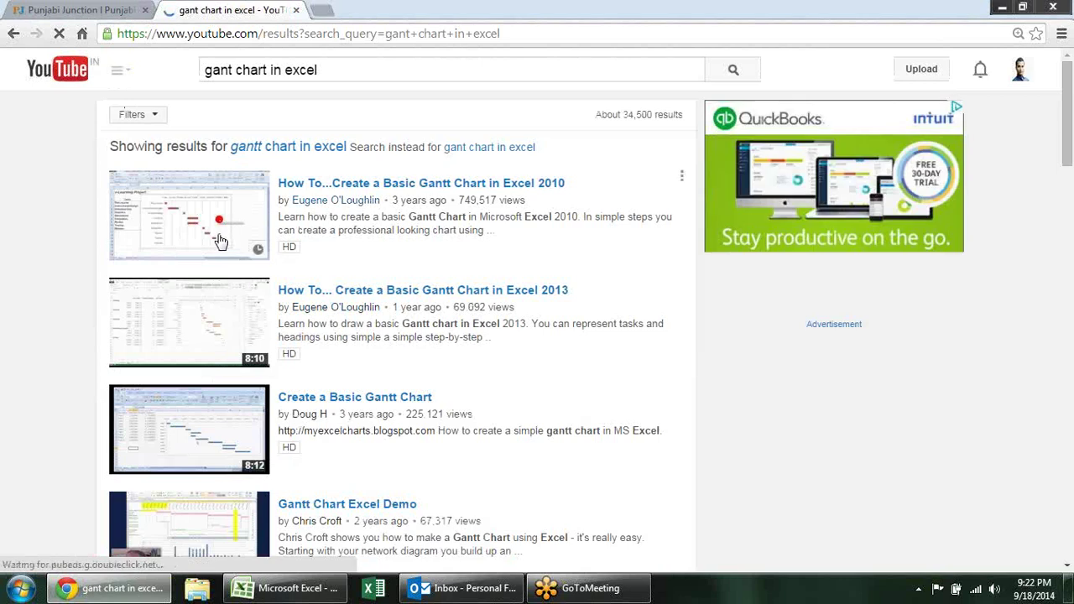
{"action": "scroll", "coordinate": [250, 241], "scroll_direction": "down", "scroll_amount": 2}
{"action": "scroll", "coordinate": [250, 241], "scroll_direction": "down", "scroll_amount": 3}
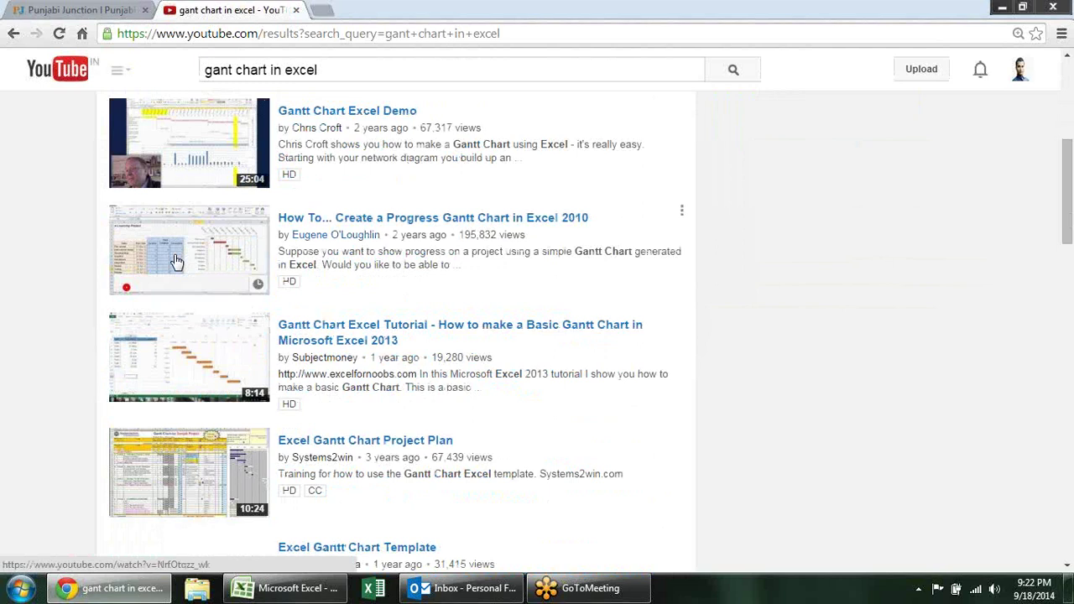
{"action": "scroll", "coordinate": [176, 262], "scroll_direction": "up", "scroll_amount": 5}
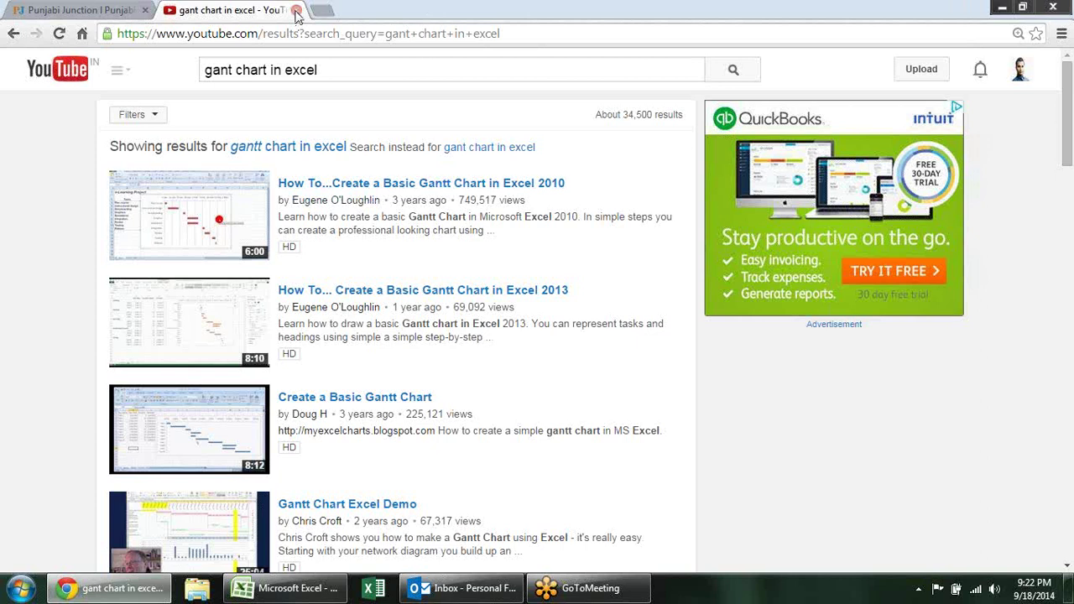
{"action": "left_click", "coordinate": [296, 10]}
- Back in Excel, select D3 and view the Formulas tab's Calculation Options
{"action": "left_click", "coordinate": [998, 6]}
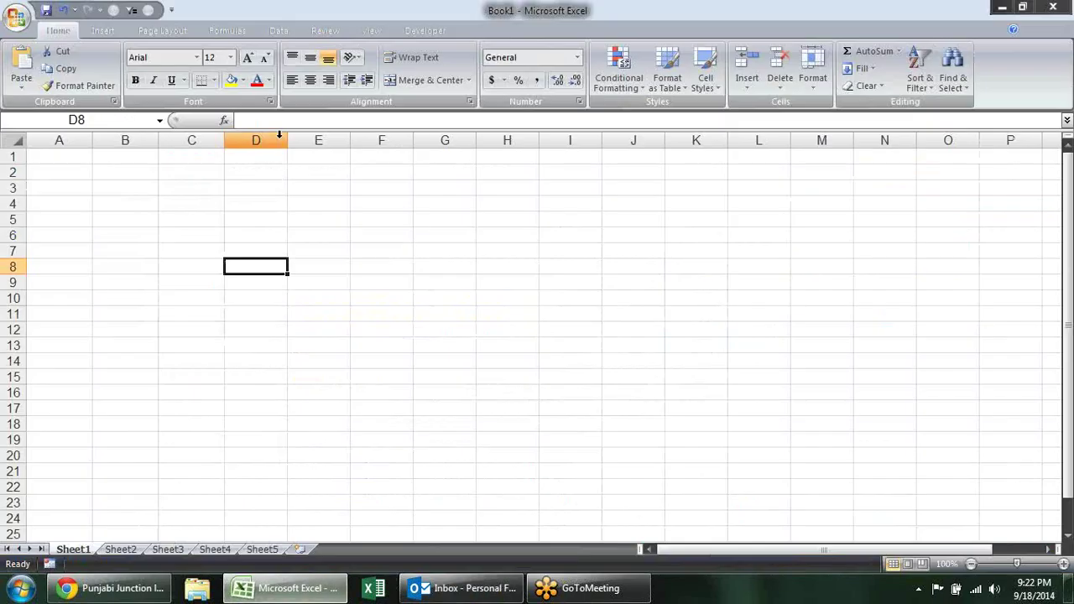
{"action": "left_click", "coordinate": [282, 186]}
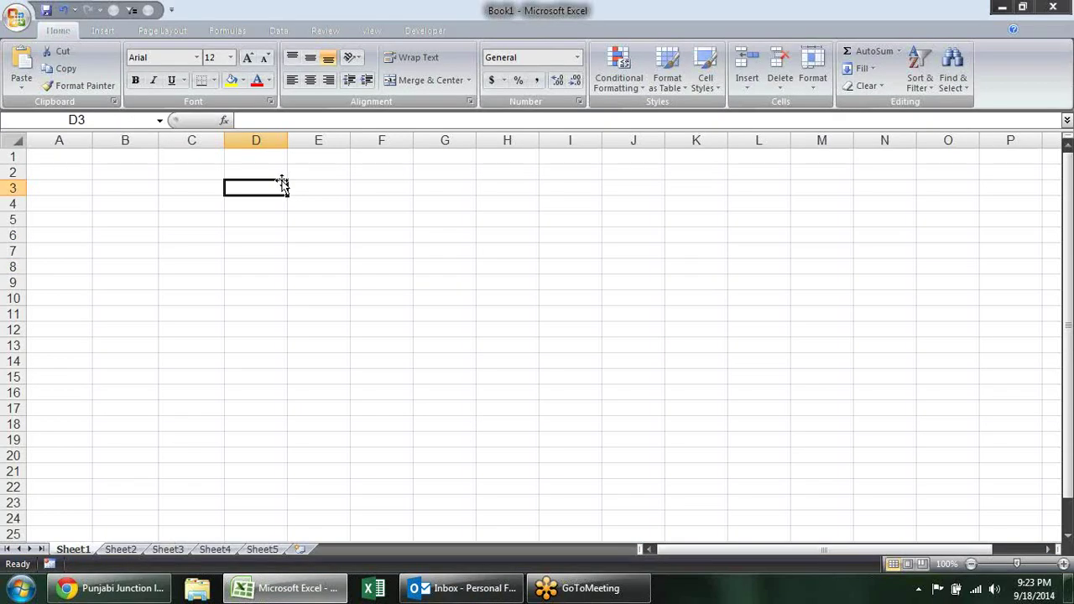
{"action": "left_click", "coordinate": [241, 30]}
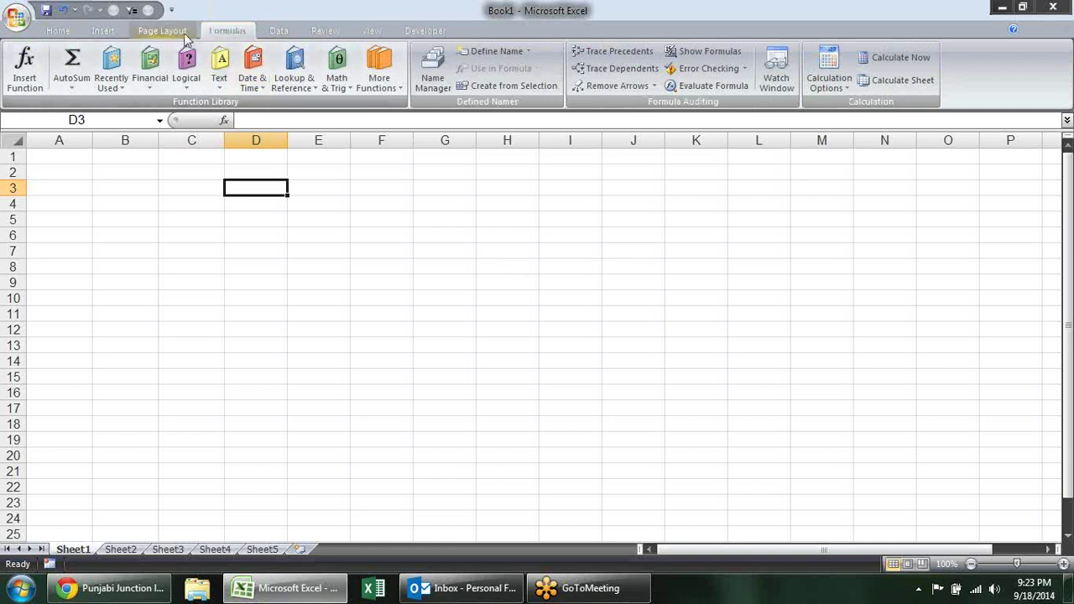
{"action": "left_click", "coordinate": [102, 32]}
{"action": "left_click", "coordinate": [227, 30]}
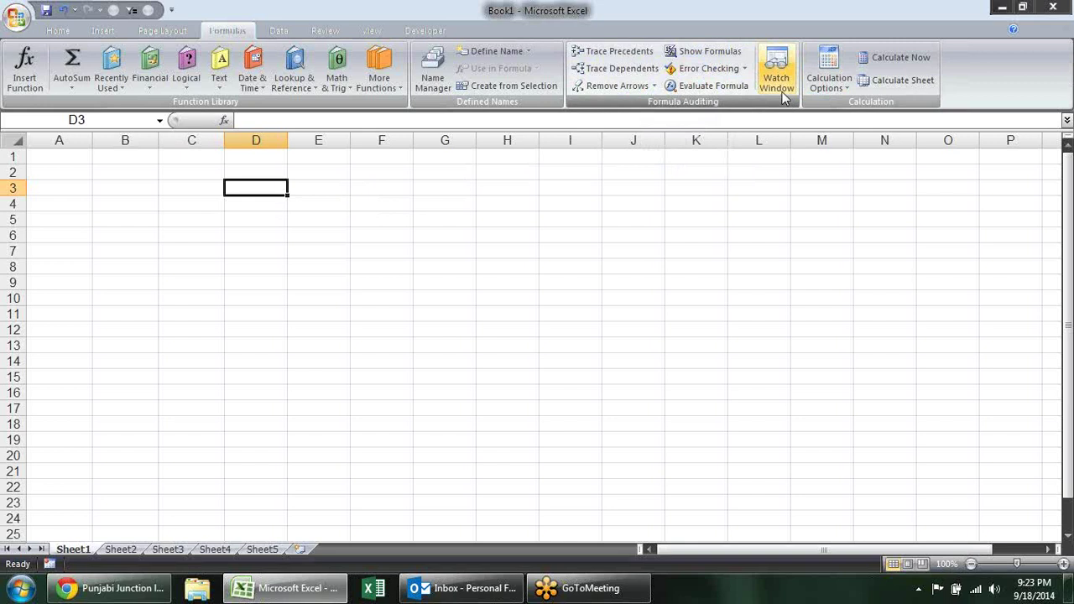
{"action": "left_click", "coordinate": [829, 80]}
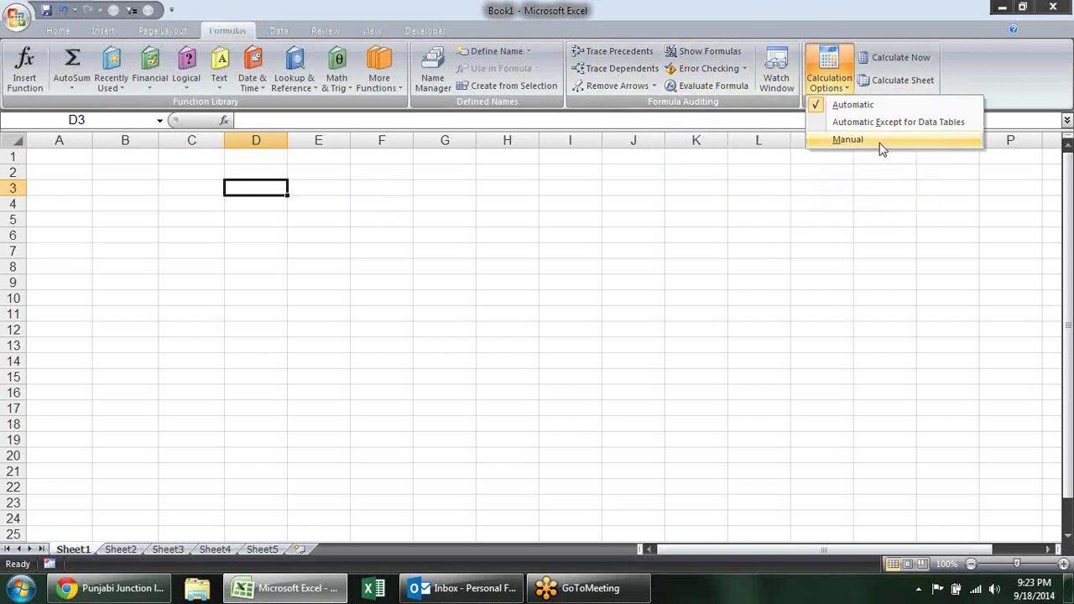
- On the Data tab, select F6 and browse the From Other Sources import options
{"action": "left_click", "coordinate": [278, 31]}
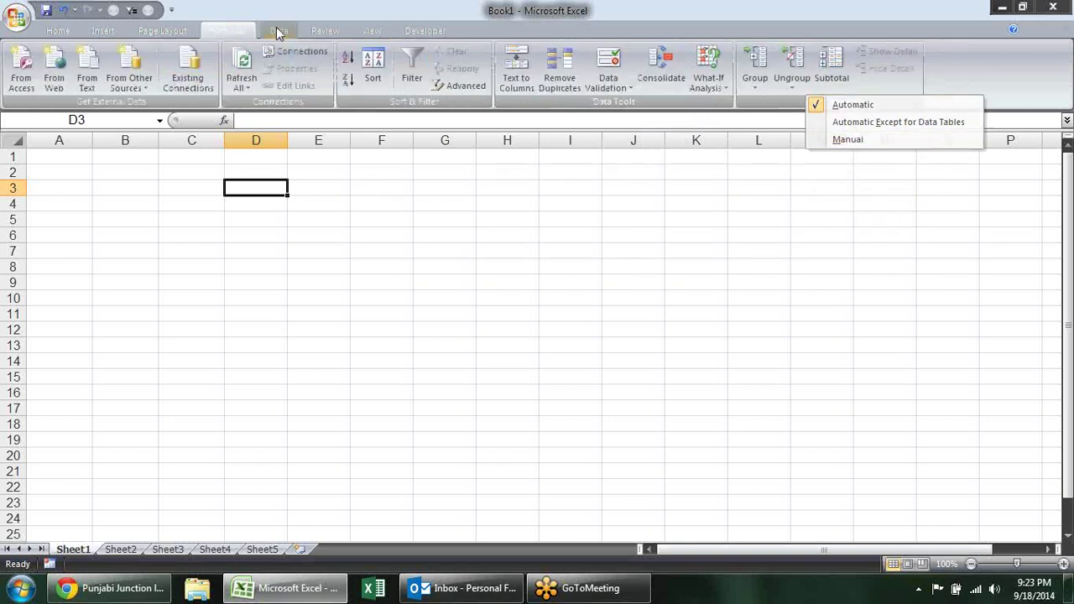
{"action": "left_click", "coordinate": [375, 236]}
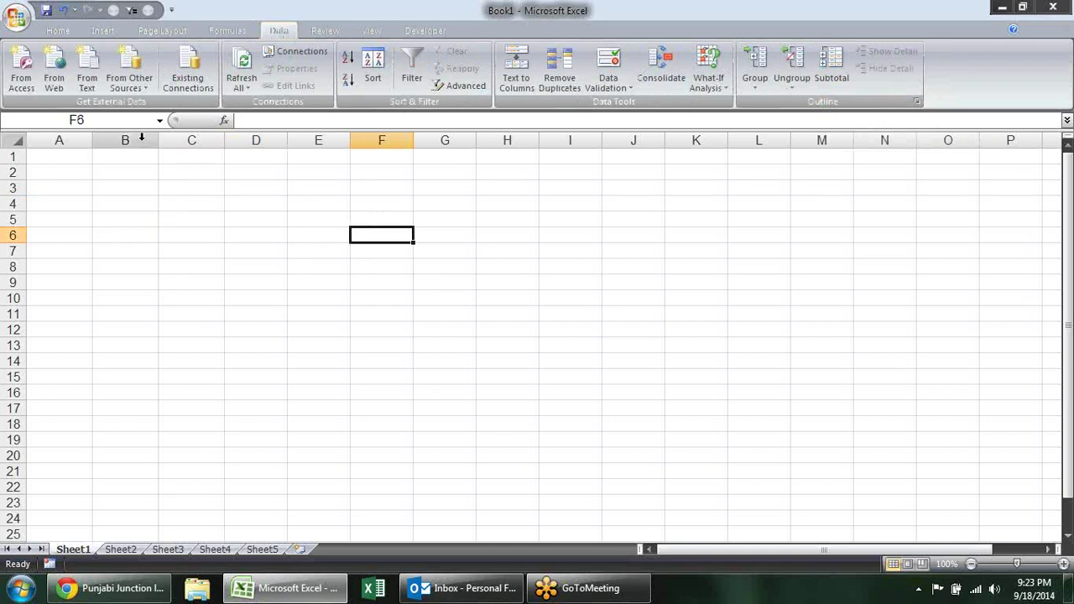
{"action": "left_click", "coordinate": [147, 74]}
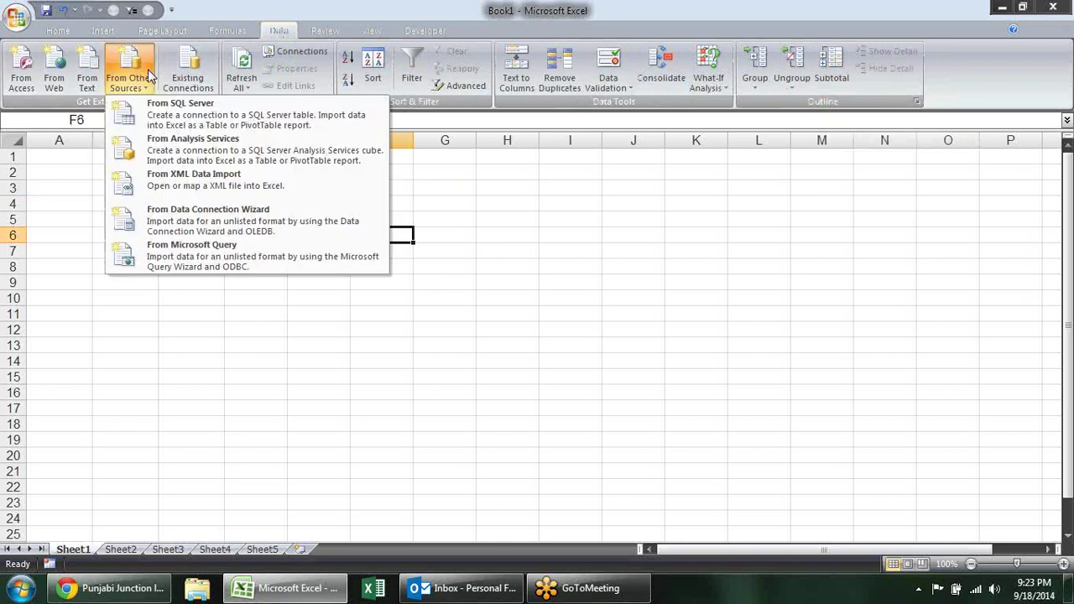
{"action": "left_click", "coordinate": [508, 249]}
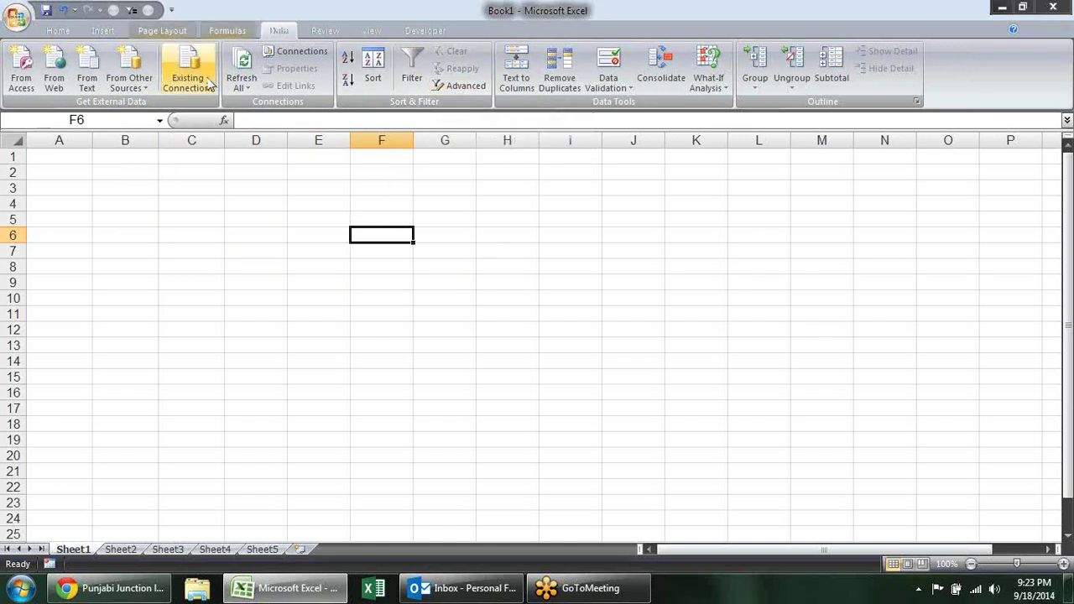
{"action": "left_click", "coordinate": [139, 87]}
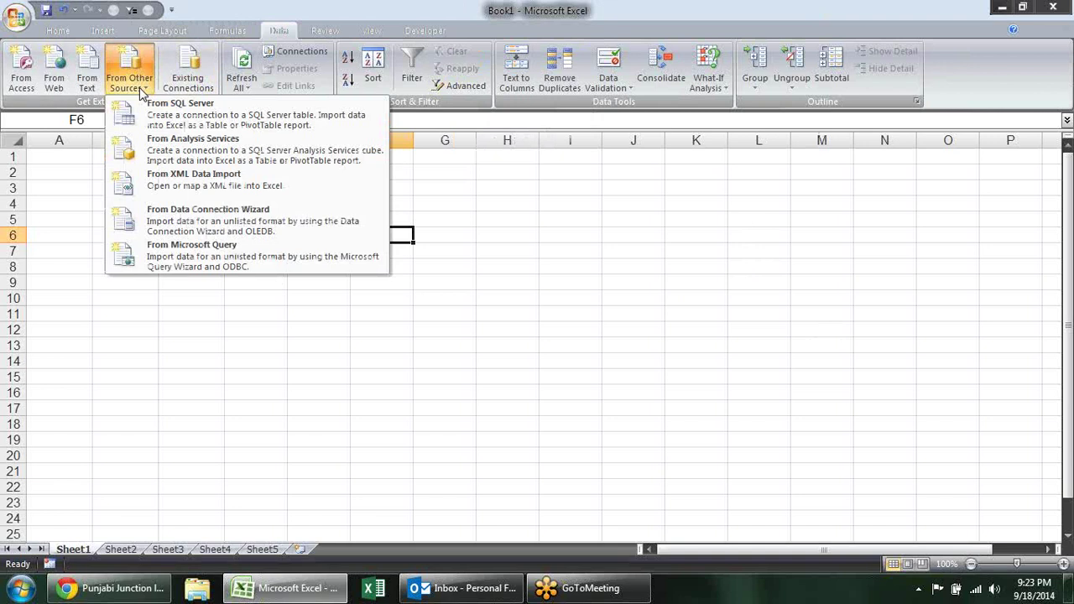
- Add the pivot data Sheet1$ connection through Workbook Connections
{"action": "left_click", "coordinate": [292, 52]}
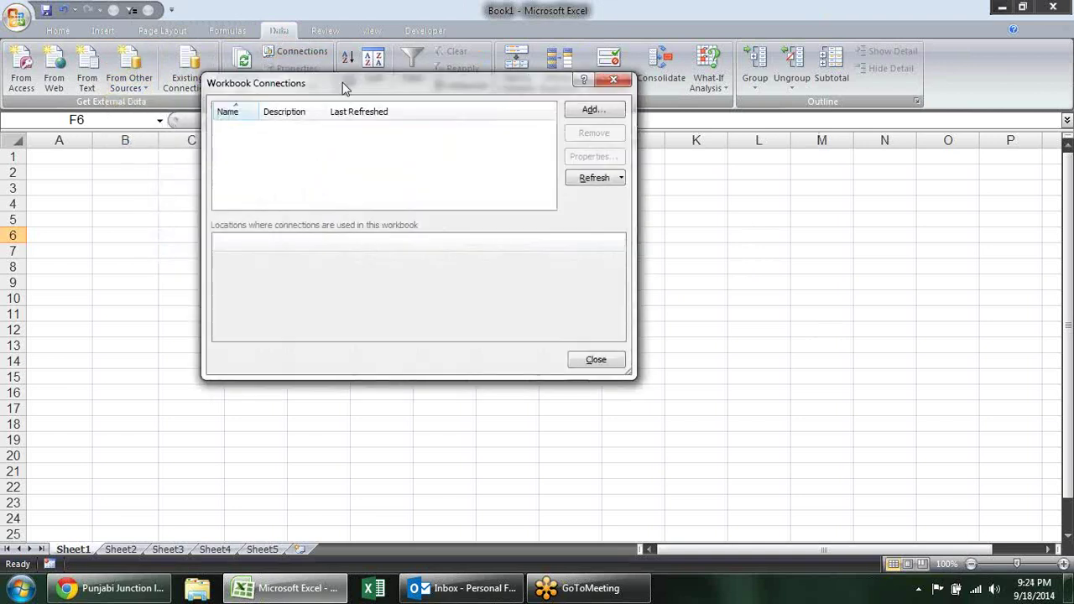
{"action": "left_click", "coordinate": [593, 112]}
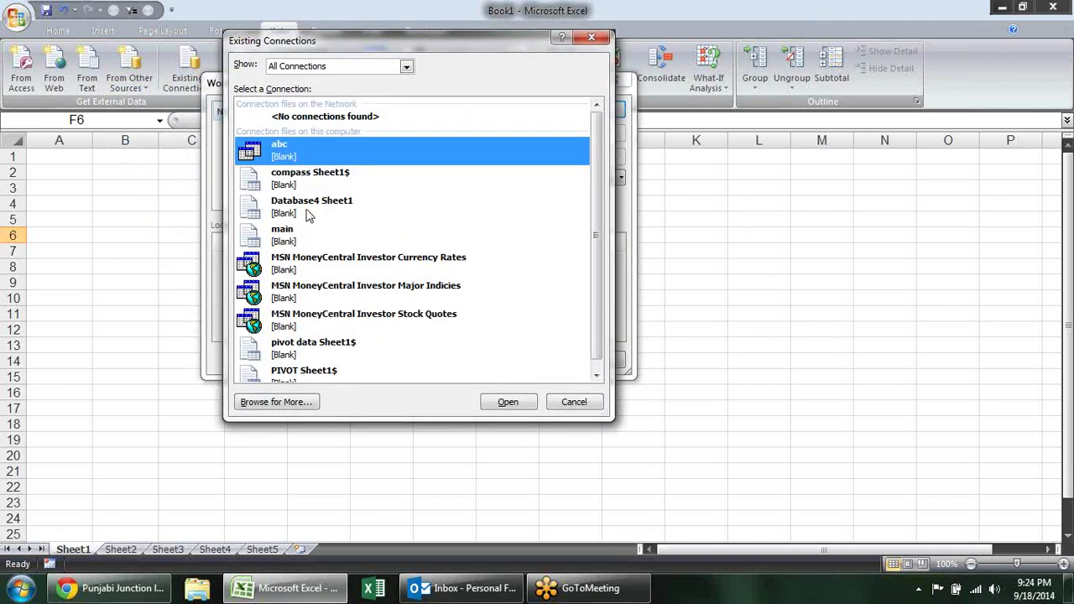
{"action": "left_click", "coordinate": [308, 215]}
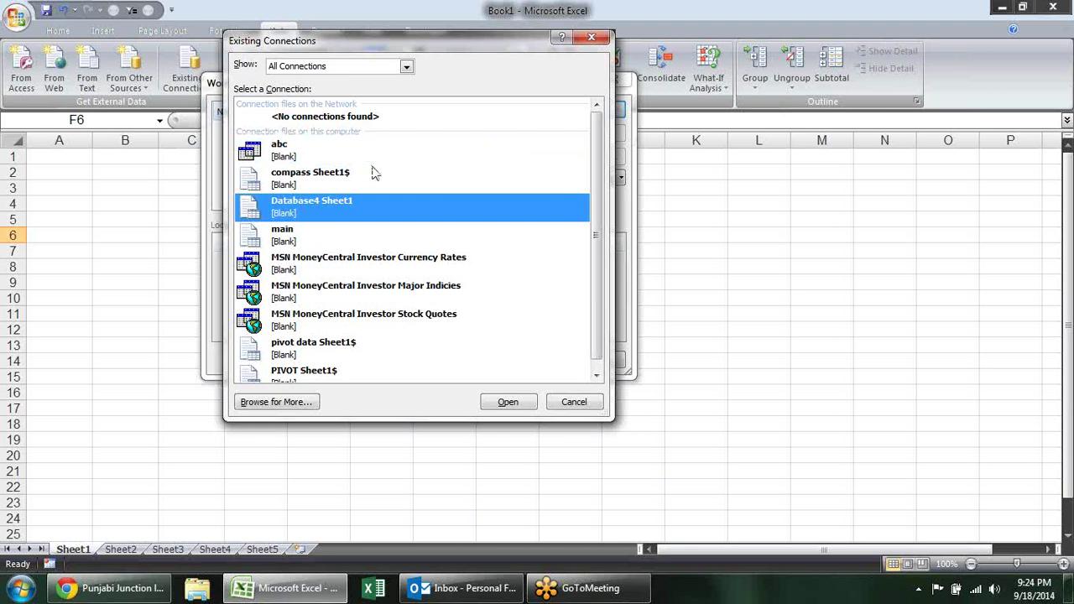
{"action": "left_click", "coordinate": [277, 356]}
{"action": "left_click", "coordinate": [505, 403]}
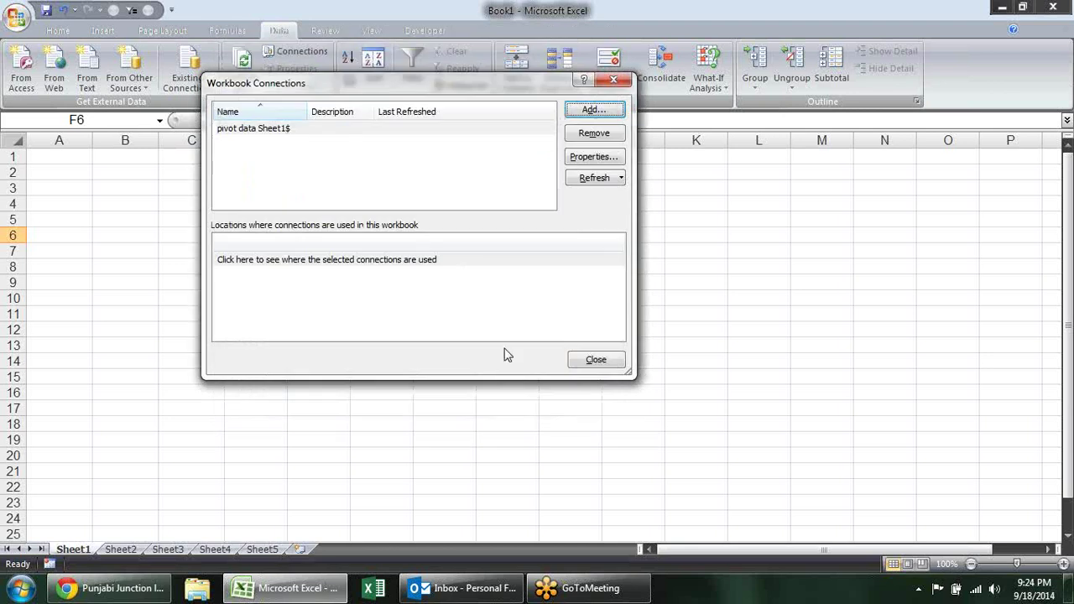
{"action": "left_click", "coordinate": [594, 361]}
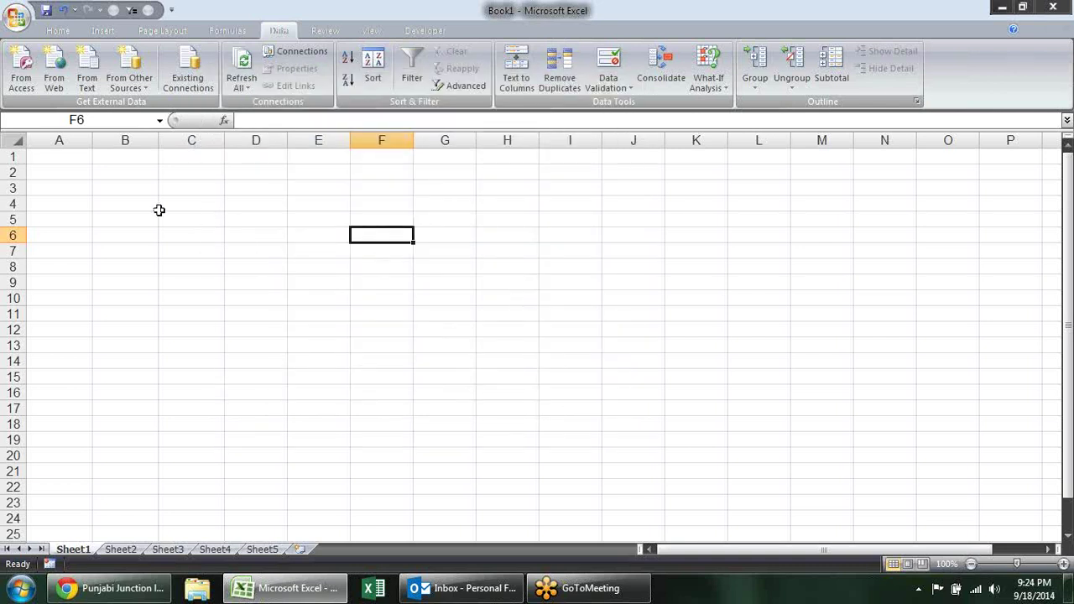
- Open pivot data Sheet1$ from Existing Connections as a table at A1
{"action": "left_click", "coordinate": [189, 80]}
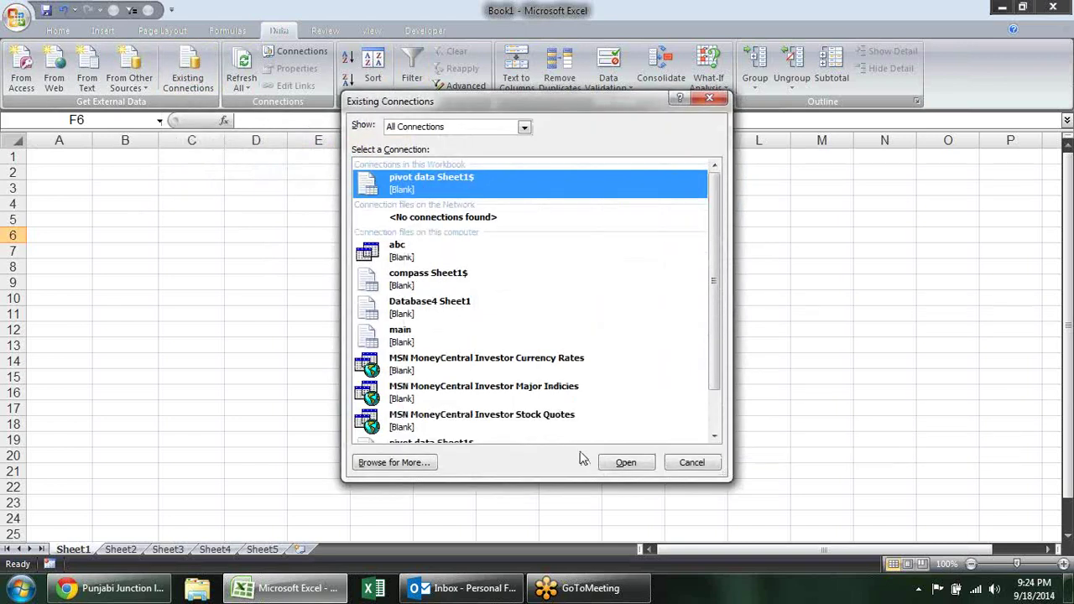
{"action": "left_click", "coordinate": [614, 466]}
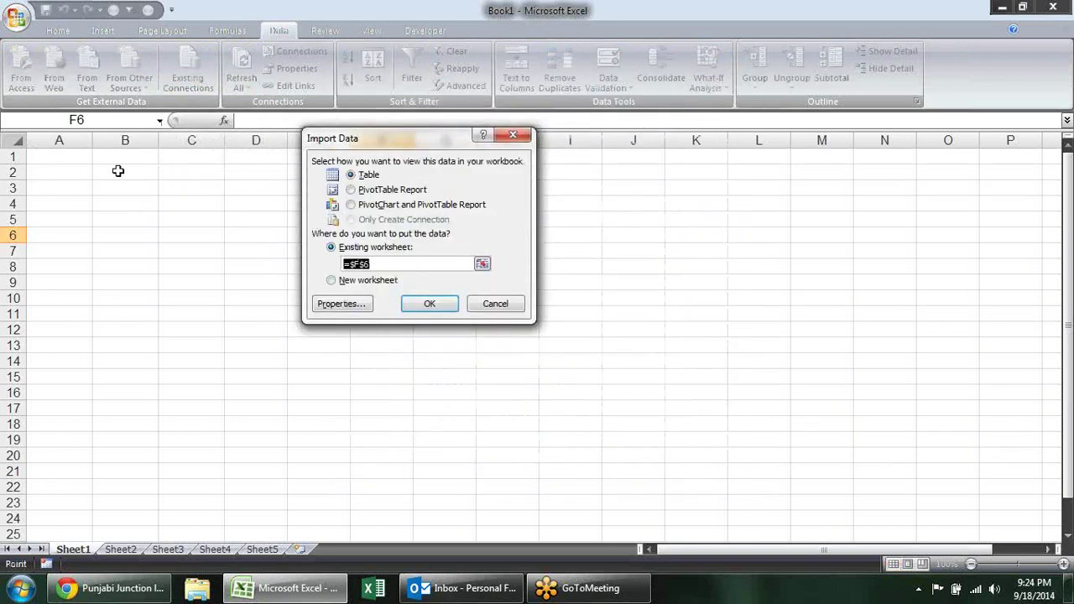
{"action": "left_click", "coordinate": [45, 157]}
- Confirm the table import and select the whole sales table from A1
{"action": "left_click", "coordinate": [415, 307]}
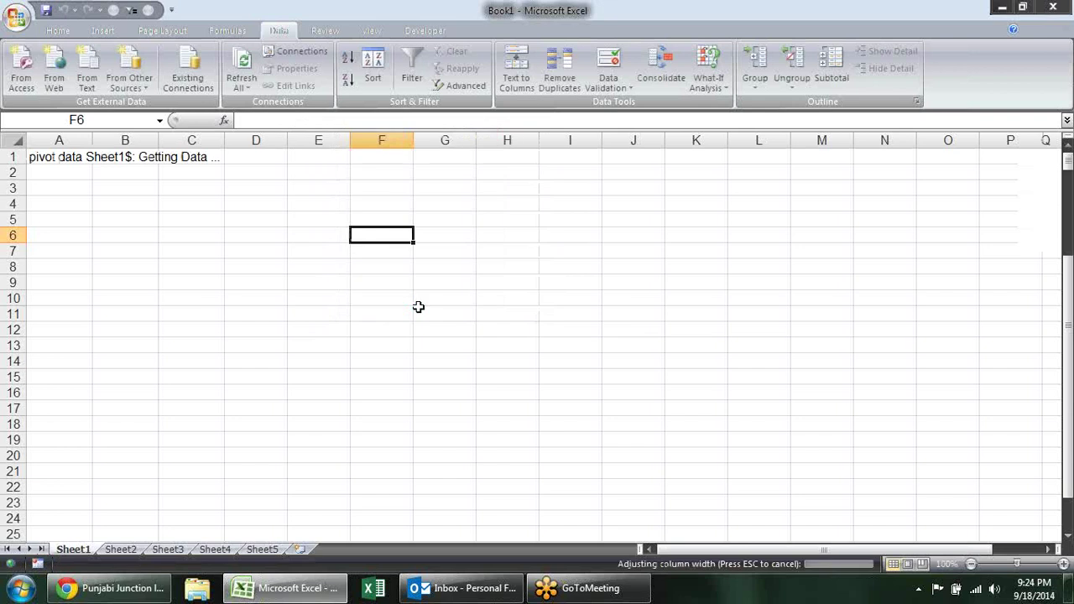
{"action": "left_click", "coordinate": [710, 251]}
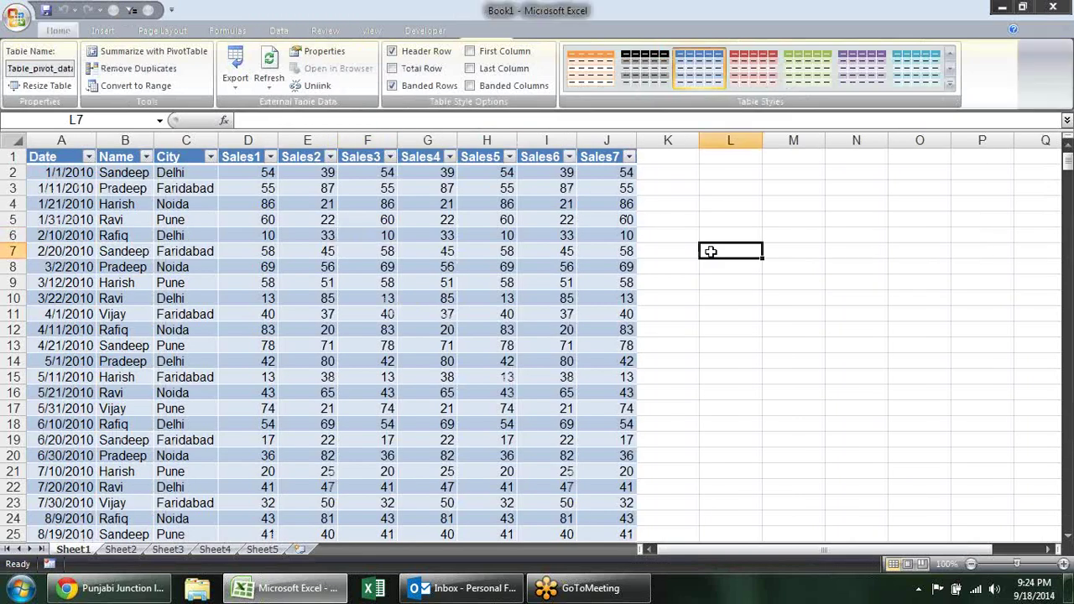
{"action": "left_click", "coordinate": [80, 157]}
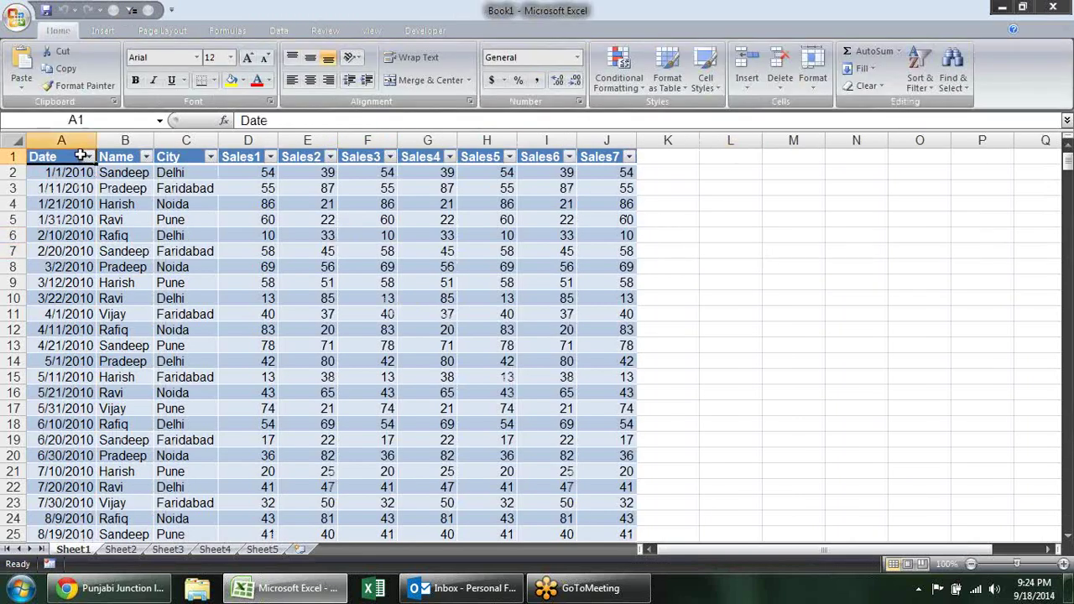
{"action": "key", "text": "ctrl+shift+Down"}
{"action": "key", "text": "ctrl+shift+Right"}
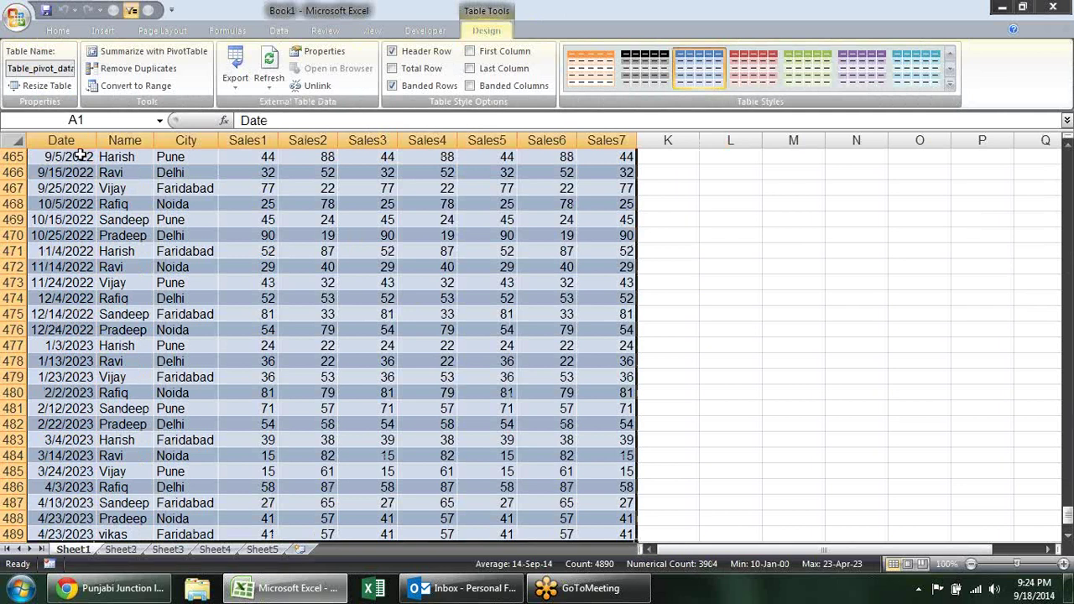
- Unlink the table from its query and convert it to a normal range
{"action": "left_click", "coordinate": [312, 86]}
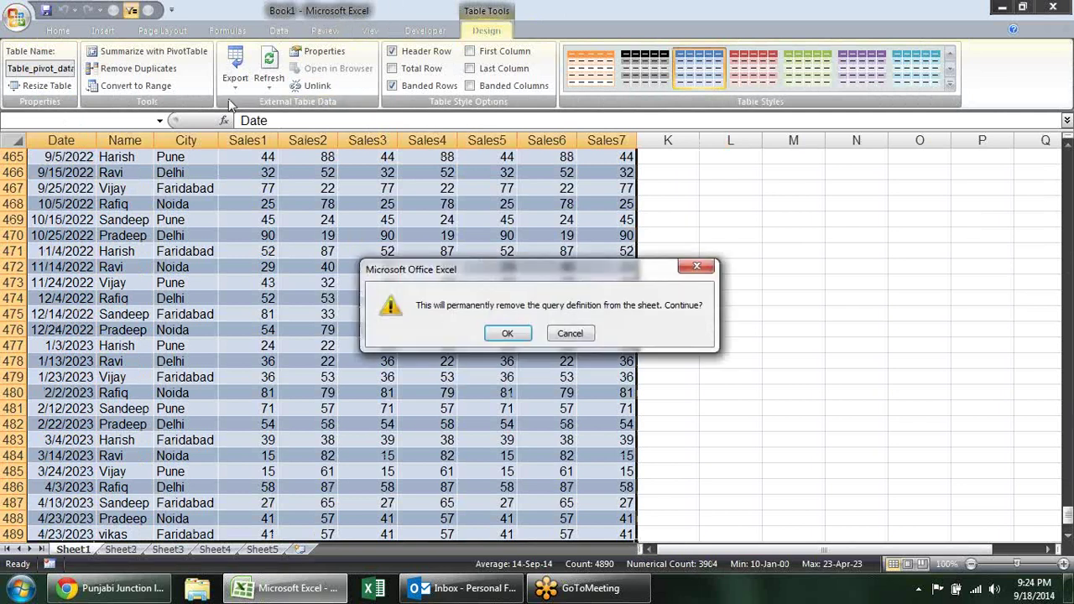
{"action": "left_click", "coordinate": [506, 333]}
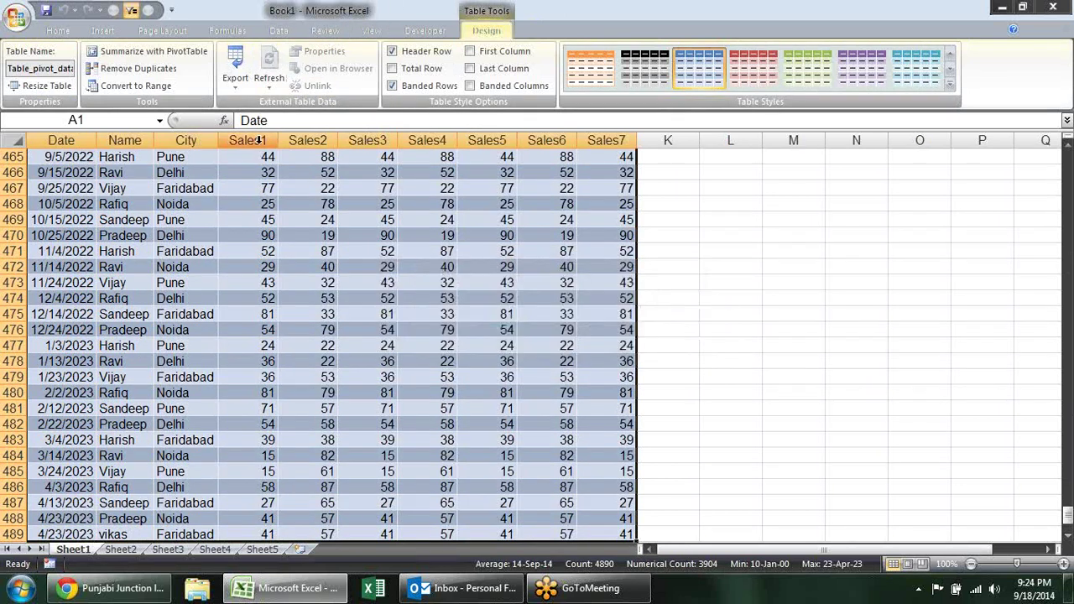
{"action": "left_click", "coordinate": [137, 86]}
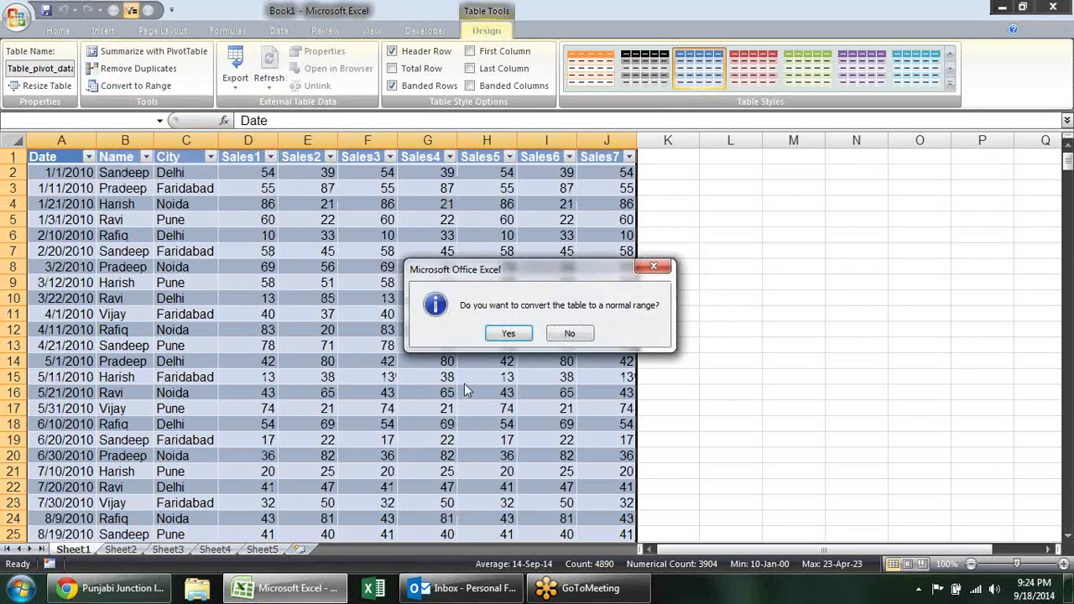
{"action": "left_click", "coordinate": [507, 334]}
{"action": "left_click", "coordinate": [713, 239]}
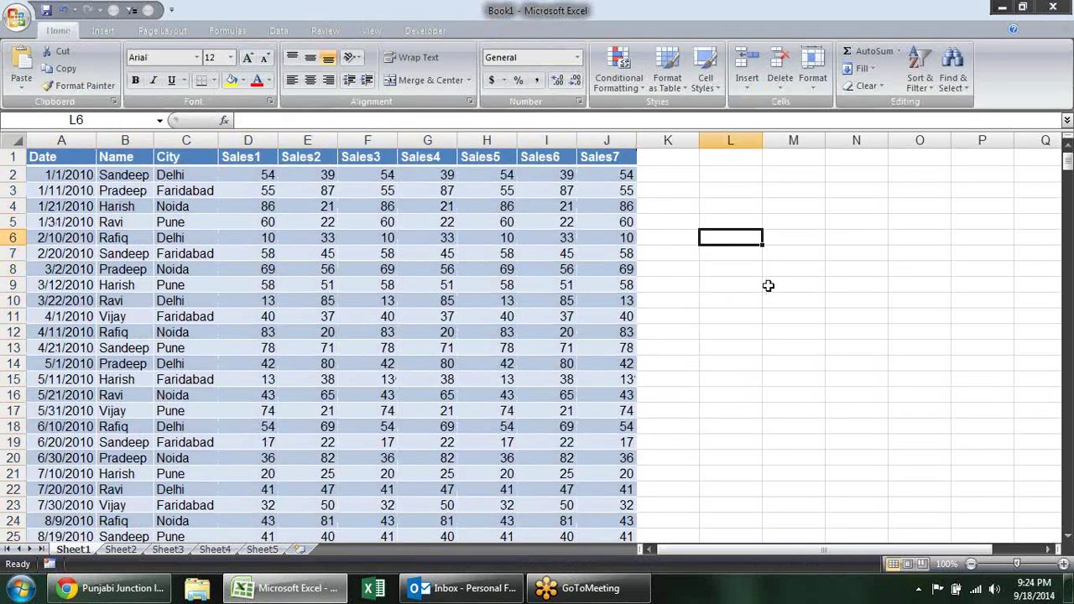
{"action": "left_click", "coordinate": [781, 197]}
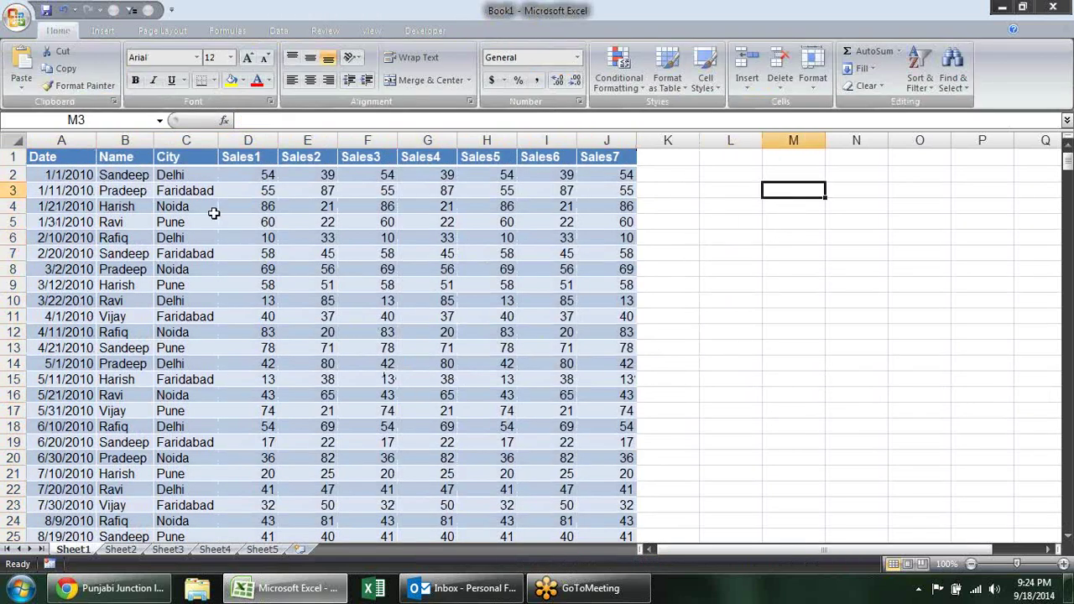
- Open and cancel Advanced Filter, then select the Date–Sales7 header row A1:J1
{"action": "left_click", "coordinate": [184, 33]}
{"action": "left_click", "coordinate": [223, 32]}
{"action": "left_click", "coordinate": [277, 32]}
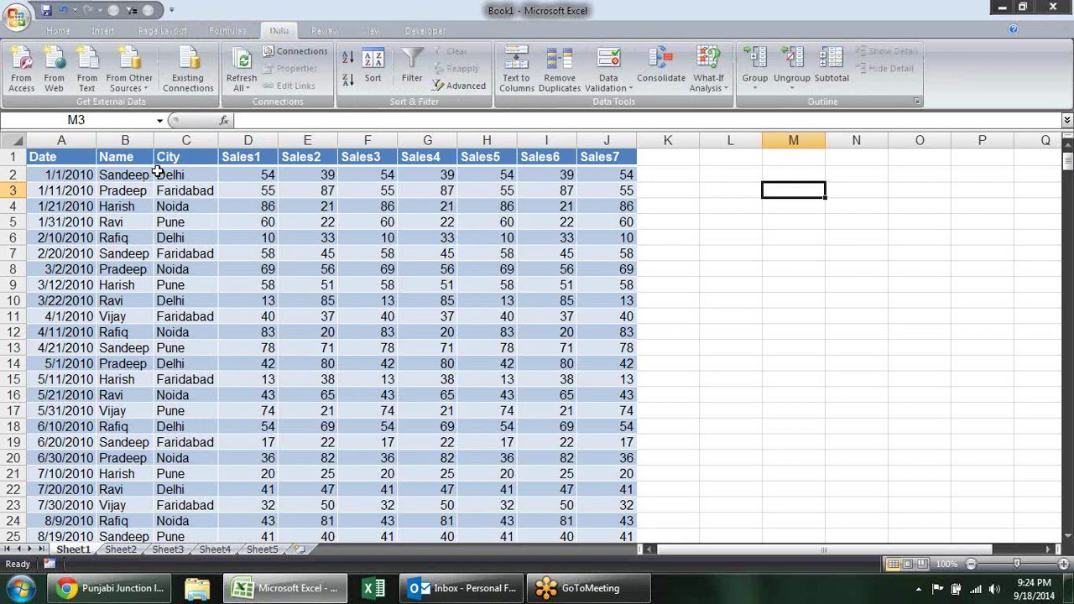
{"action": "left_click", "coordinate": [467, 86]}
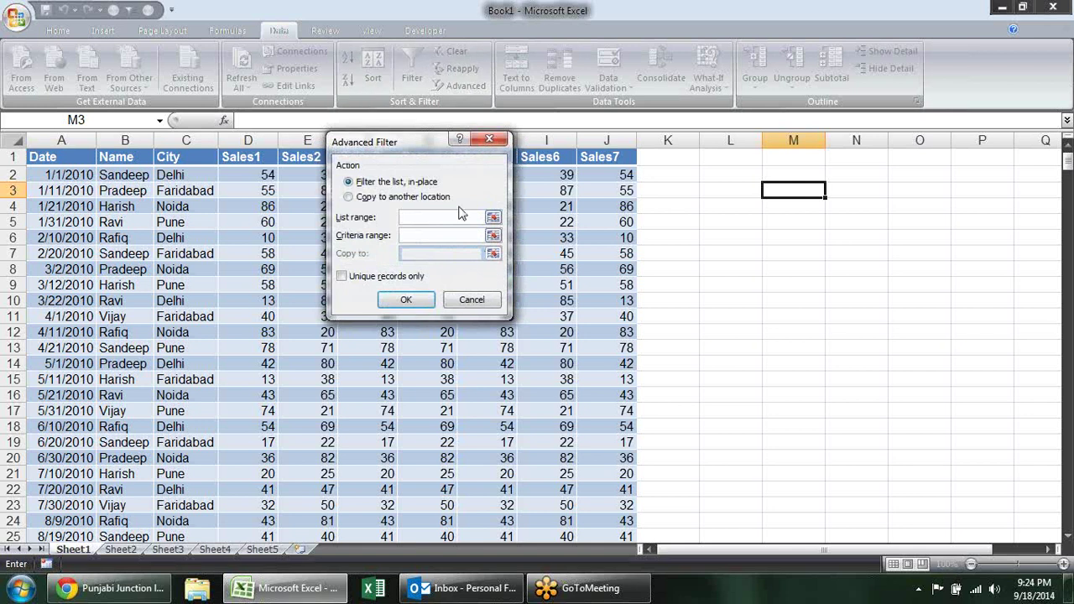
{"action": "key", "text": "Escape"}
{"action": "left_click_drag", "start_coordinate": [58, 155], "coordinate": [611, 151]}
- Copy the header row and paste it starting at L1
{"action": "key", "text": "ctrl+c"}
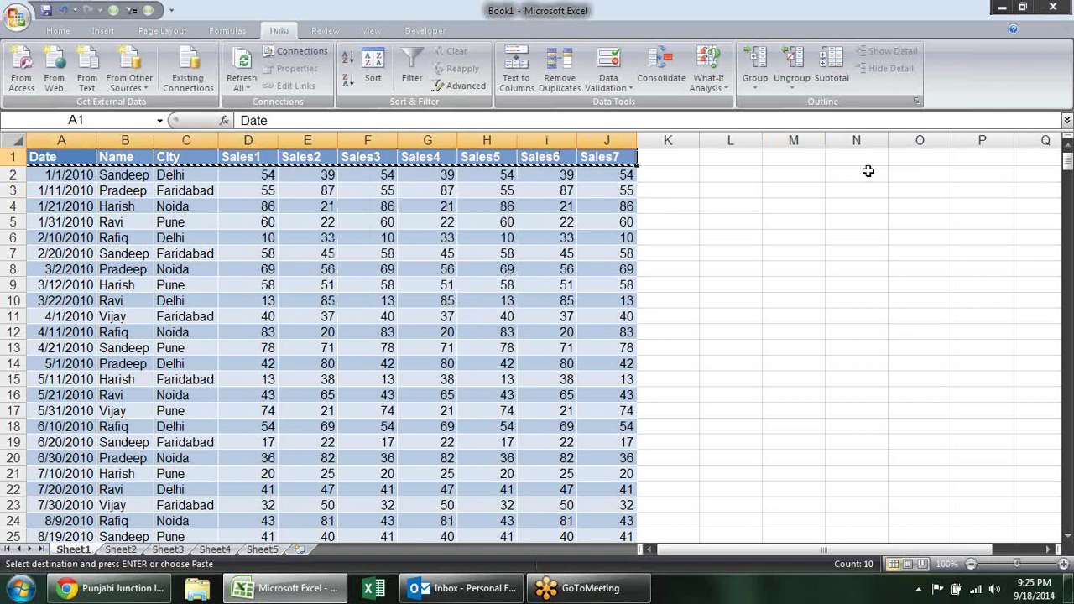
{"action": "left_click", "coordinate": [732, 157]}
{"action": "key", "text": "ctrl+v"}
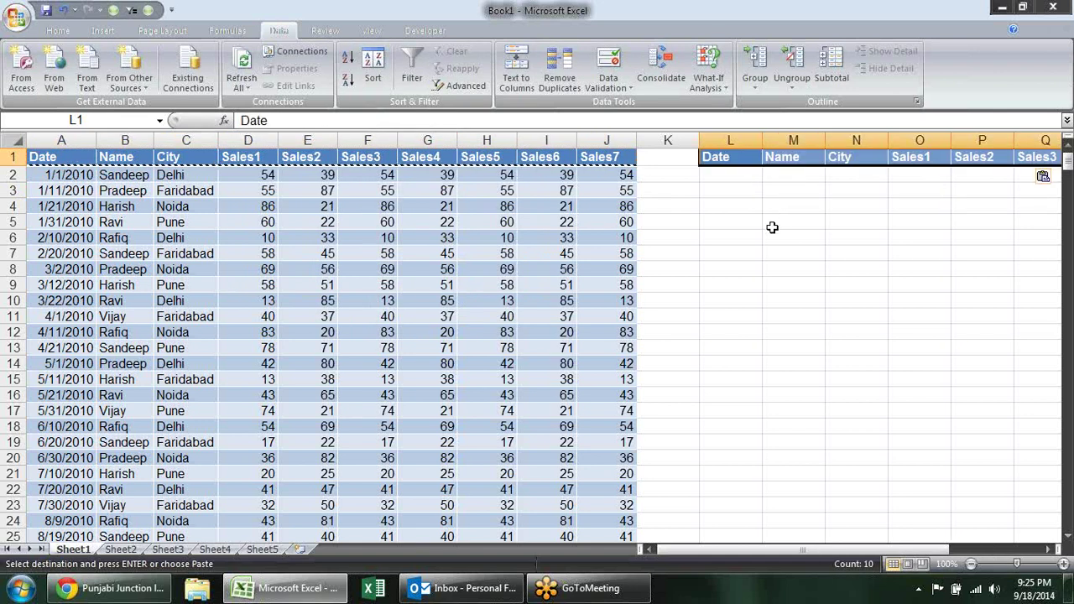
{"action": "key", "text": "Escape"}
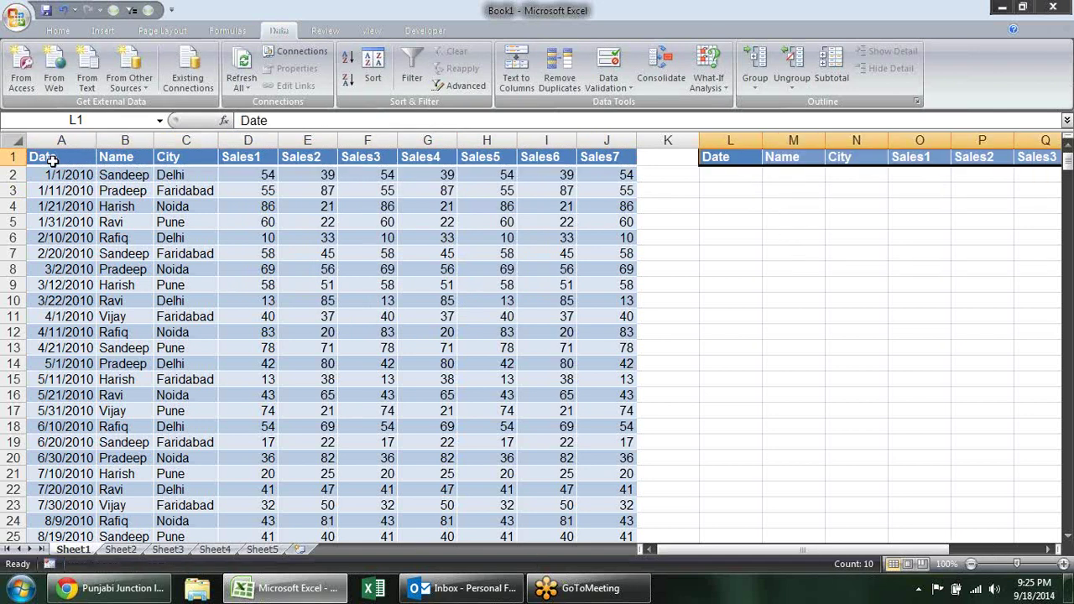
- Check the table extent down to row 489 and move across the pasted headers
{"action": "left_click", "coordinate": [52, 161]}
{"action": "key", "text": "ctrl+shift+Right"}
{"action": "key", "text": "ctrl+shift+Down"}
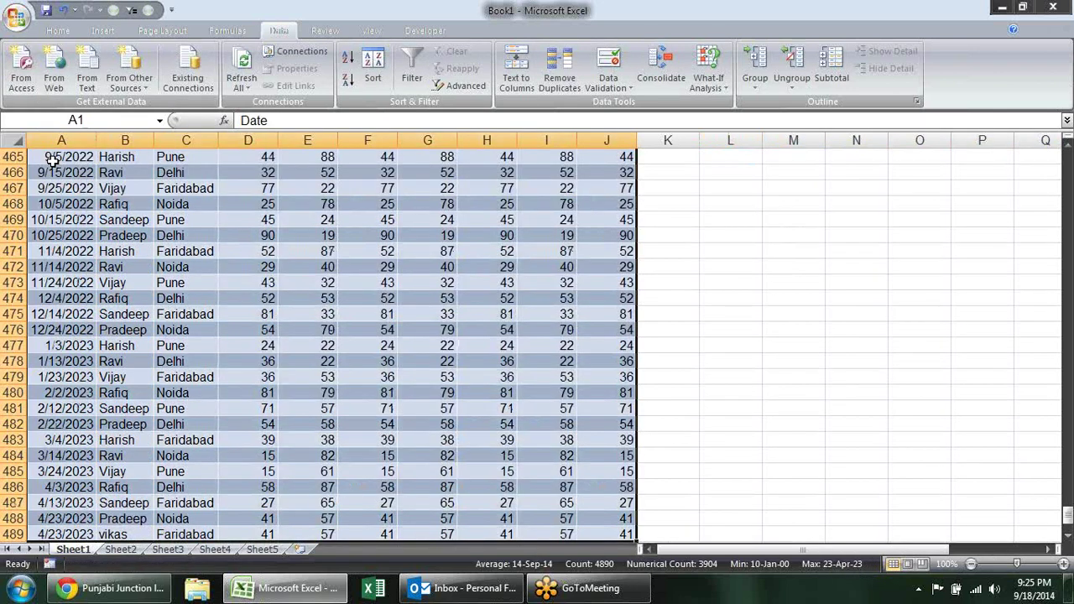
{"action": "key", "text": "ctrl+BackSpace"}
{"action": "key", "text": "Tab"}
{"action": "key", "text": "Tab"}
{"action": "key", "text": "Tab"}
{"action": "key", "text": "Tab"}
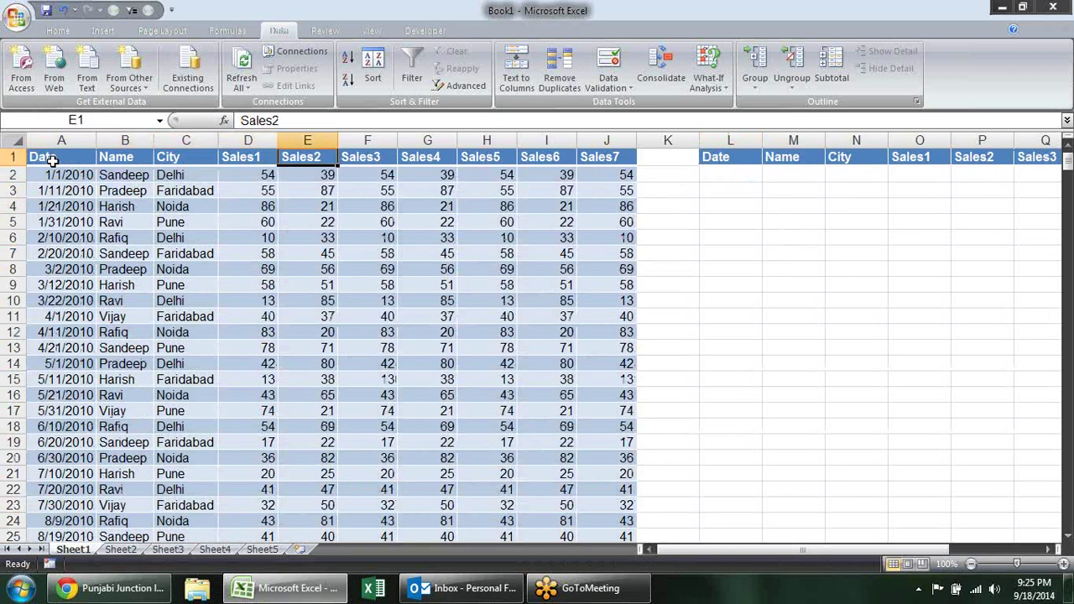
{"action": "key", "text": "Tab"}
{"action": "key", "text": "Tab"}
{"action": "key", "text": "Tab"}
{"action": "key", "text": "Tab"}
{"action": "key", "text": "Tab"}
{"action": "key", "text": "shift+Tab"}
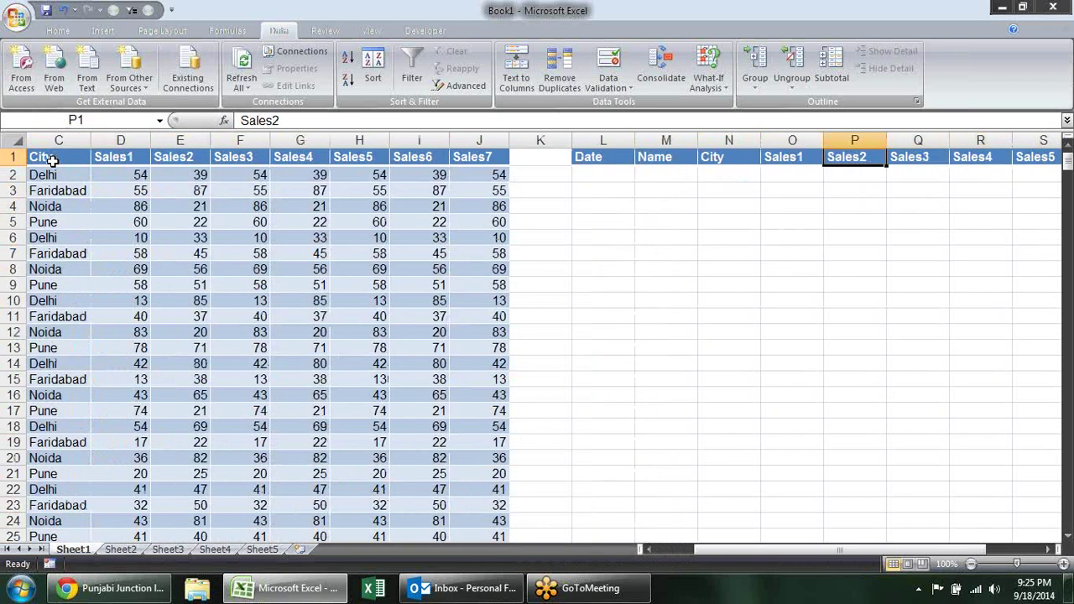
{"action": "key", "text": "shift+Tab"}
{"action": "key", "text": "shift+Tab"}
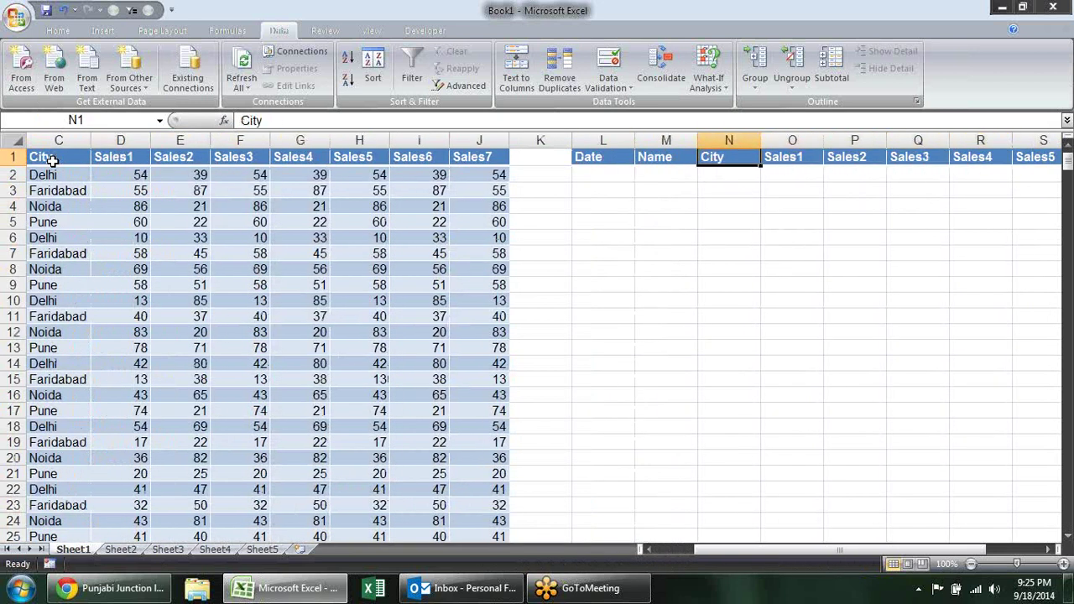
{"action": "key", "text": "Return"}
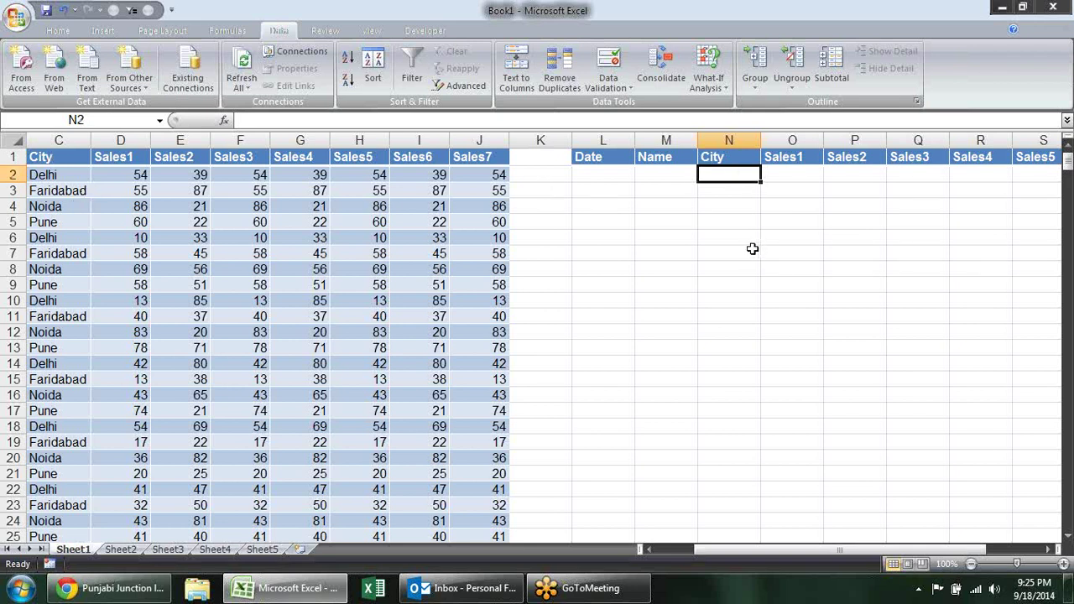
- Clear the pasted Sales1–Sales7 headers and delete column L, leaving Name and City
{"action": "left_click", "coordinate": [794, 158]}
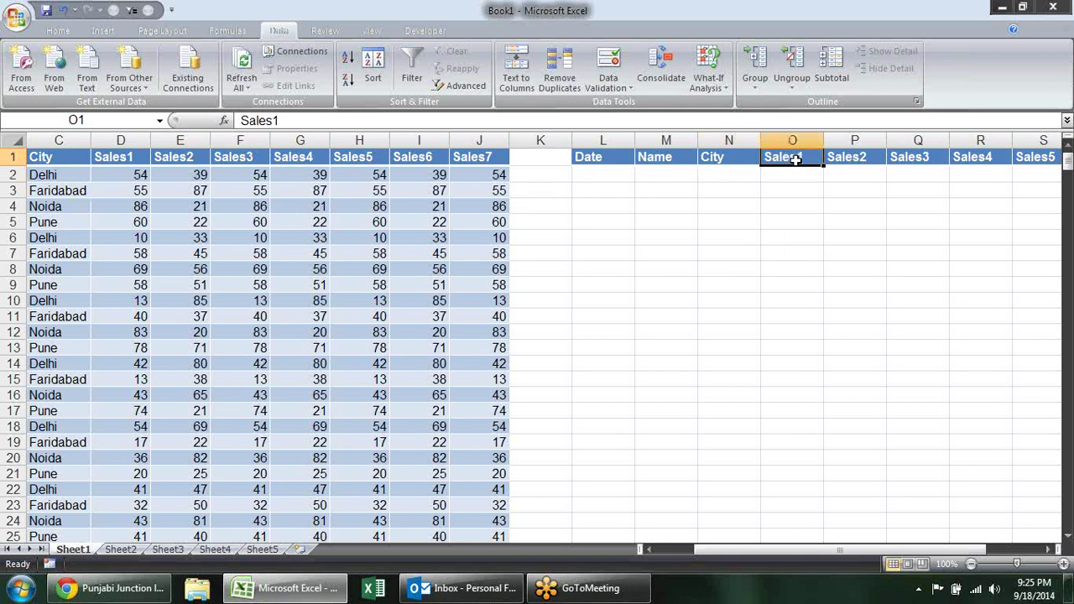
{"action": "key", "text": "ctrl+shift+Right"}
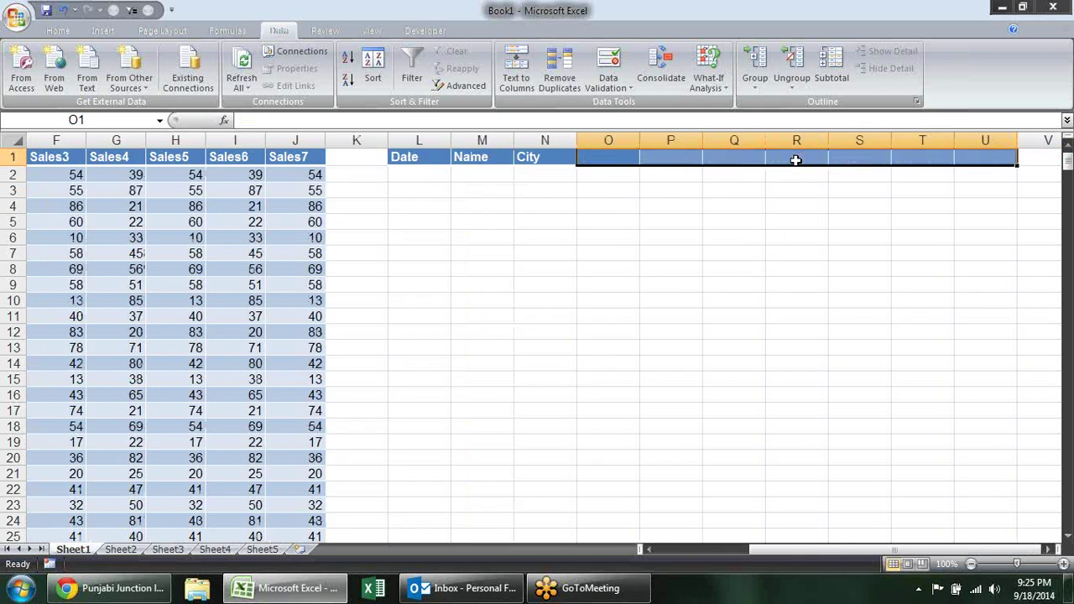
{"action": "key", "text": "alt"}
{"action": "key", "text": "e"}
{"action": "key", "text": "f"}
{"action": "key", "text": "Escape"}
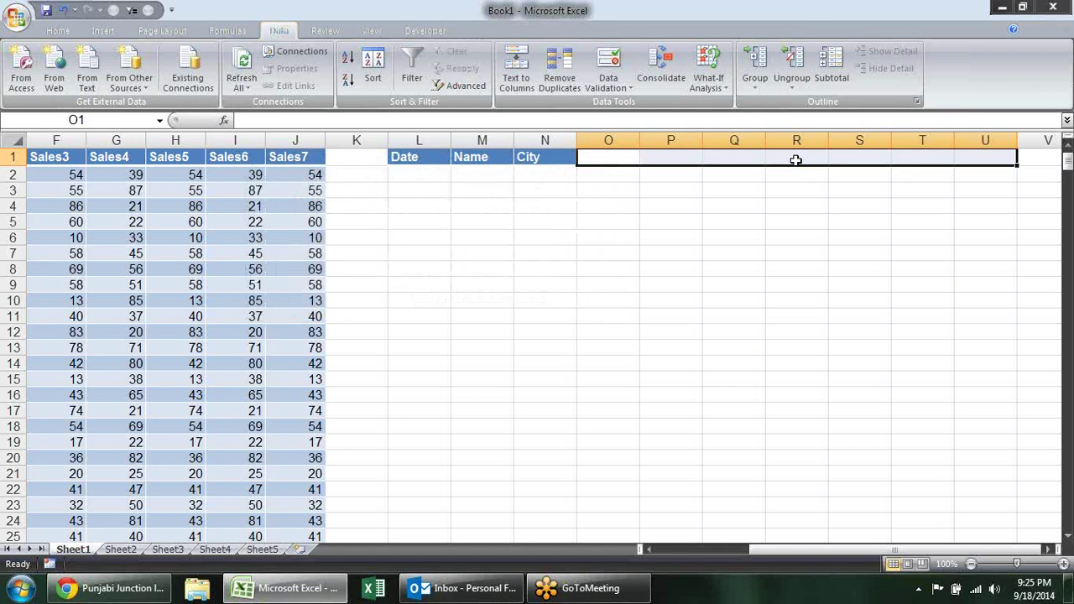
{"action": "left_click", "coordinate": [773, 190]}
{"action": "left_click", "coordinate": [545, 183]}
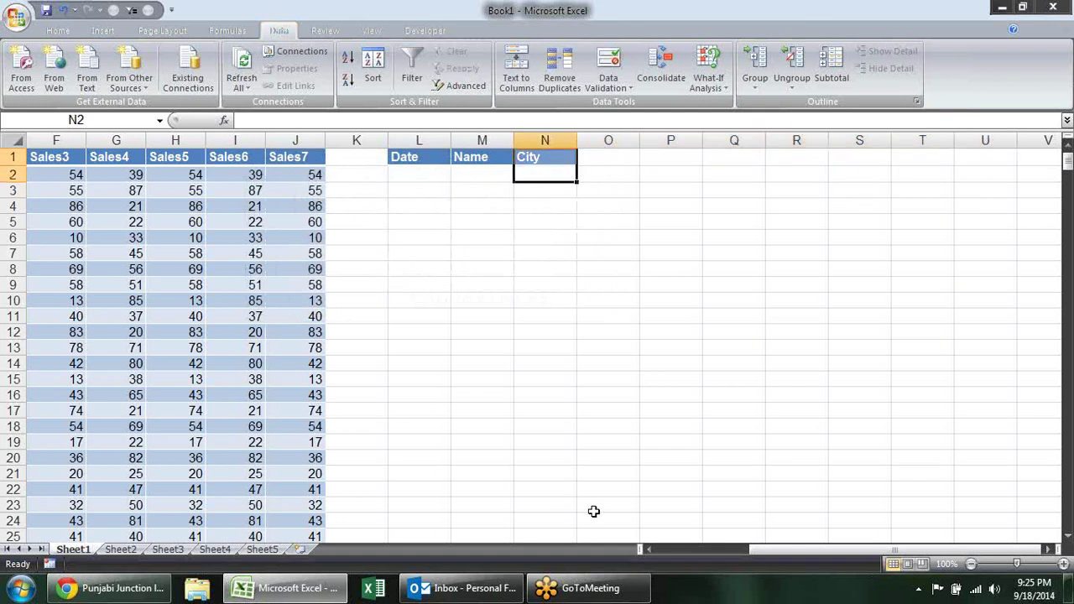
{"action": "left_click_drag", "start_coordinate": [825, 551], "coordinate": [713, 551]}
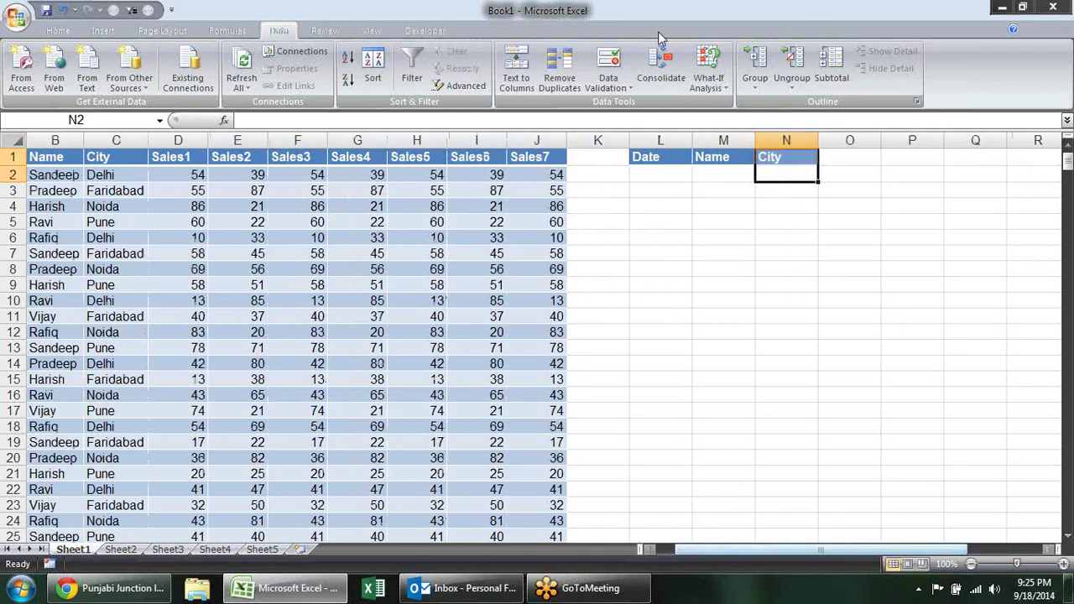
{"action": "right_click", "coordinate": [674, 144]}
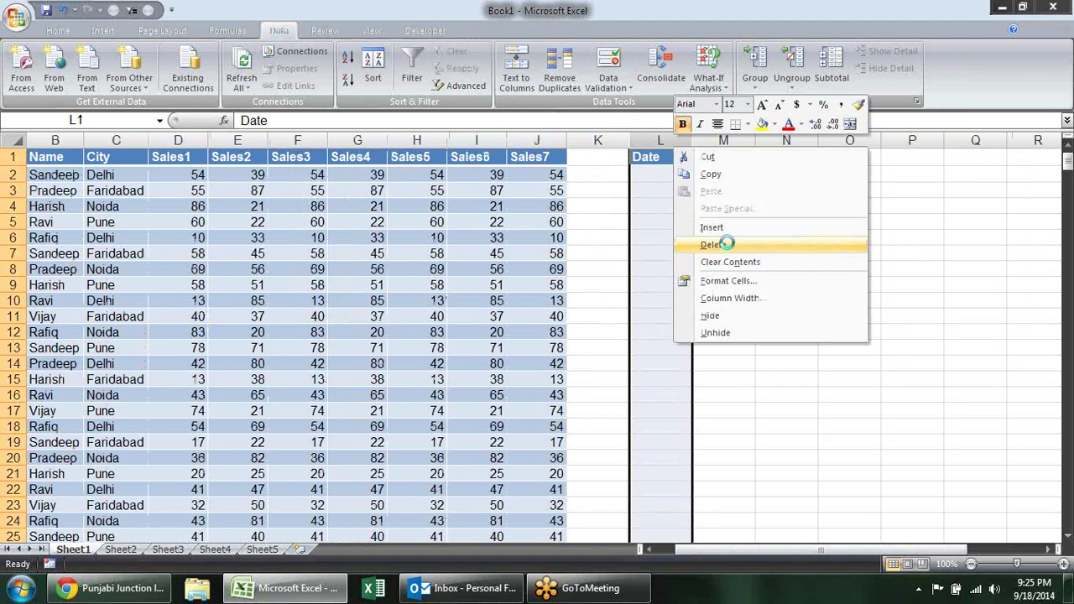
{"action": "left_click", "coordinate": [726, 244]}
{"action": "left_click", "coordinate": [664, 173]}
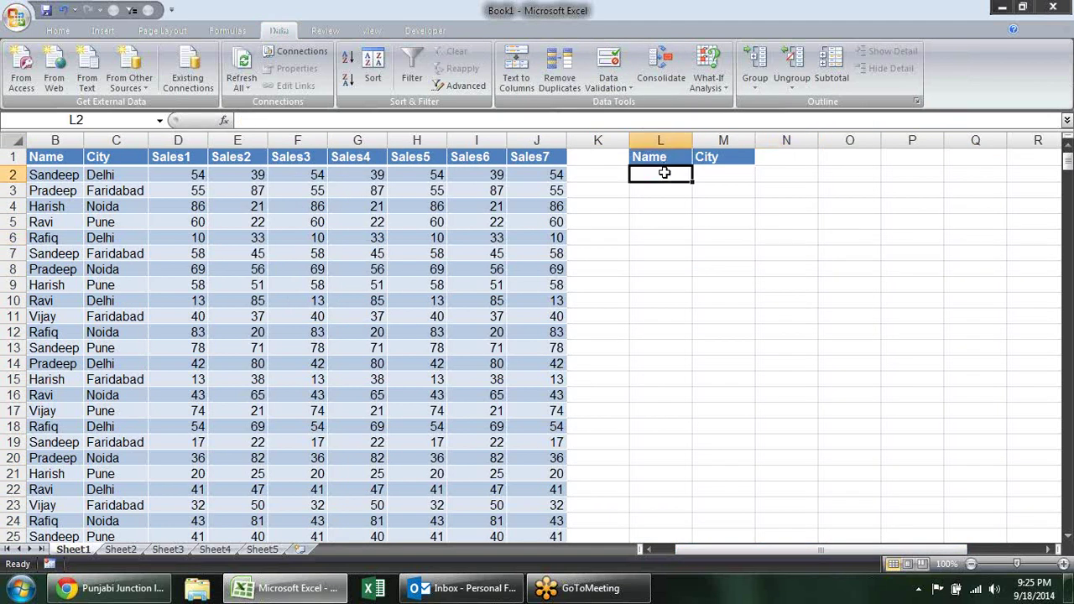
- Enter Sandeep in L2 and Faridabad in M2, removing a stray Pradeep entry from L3
{"action": "type", "text": "SAnd"}
{"action": "key", "text": "BackSpace"}
{"action": "key", "text": "BackSpace"}
{"action": "key", "text": "BackSpace"}
{"action": "type", "text": "and"}
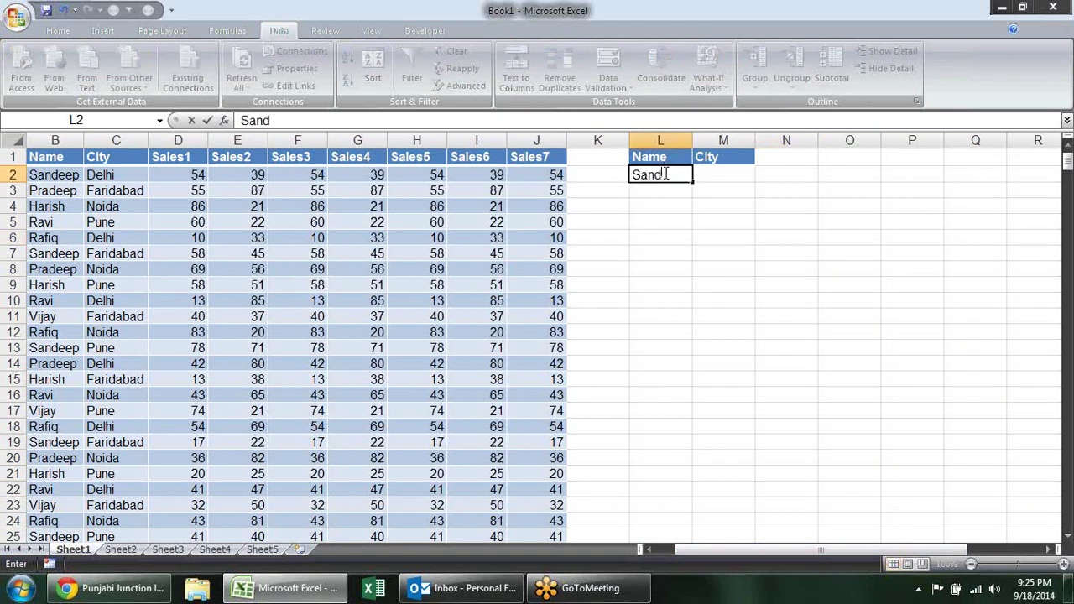
{"action": "type", "text": "eep"}
{"action": "key", "text": "Tab"}
{"action": "type", "text": "Fari"}
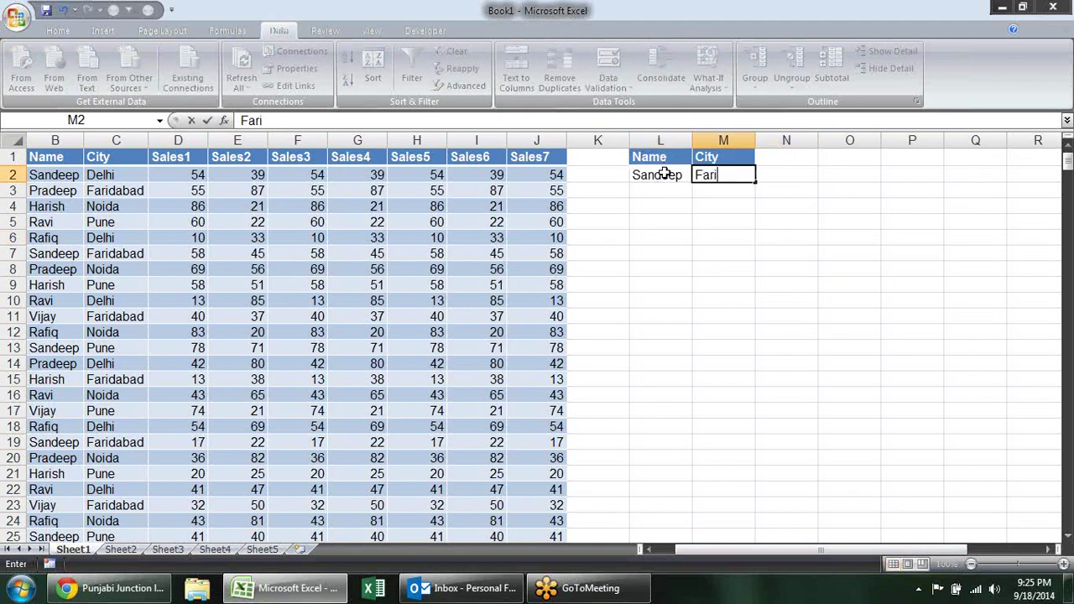
{"action": "type", "text": "dabd"}
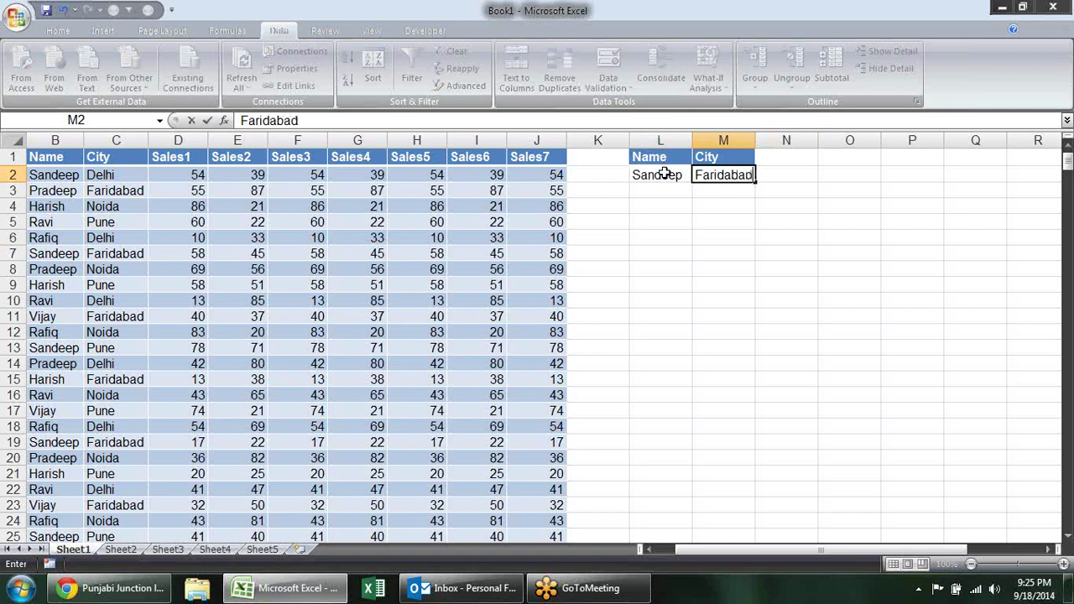
{"action": "key", "text": "Return"}
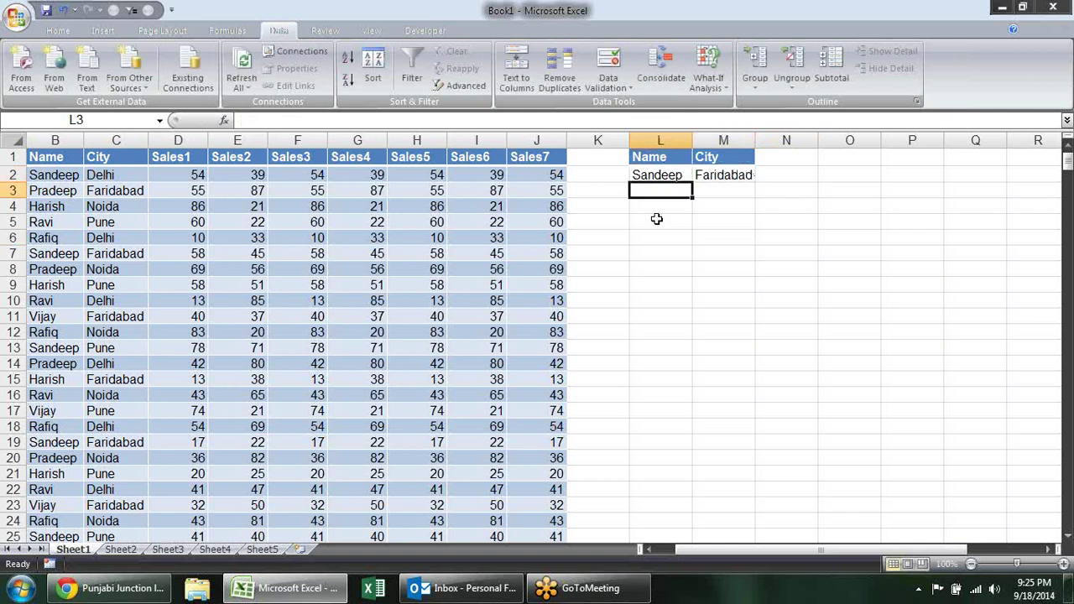
{"action": "type", "text": "Prad"}
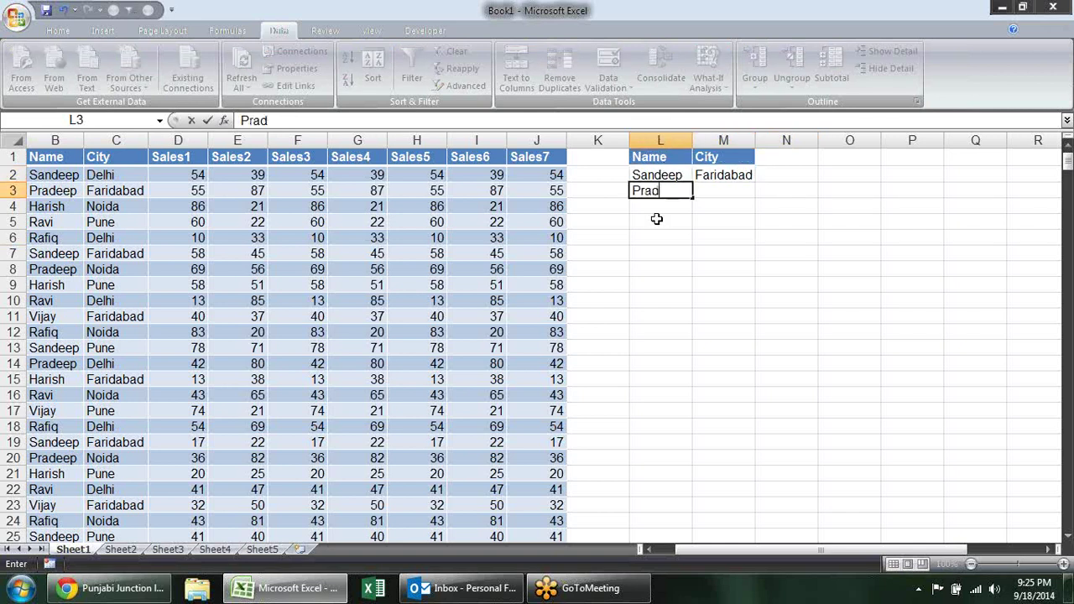
{"action": "type", "text": "eep"}
{"action": "key", "text": "Return"}
{"action": "key", "text": "Up"}
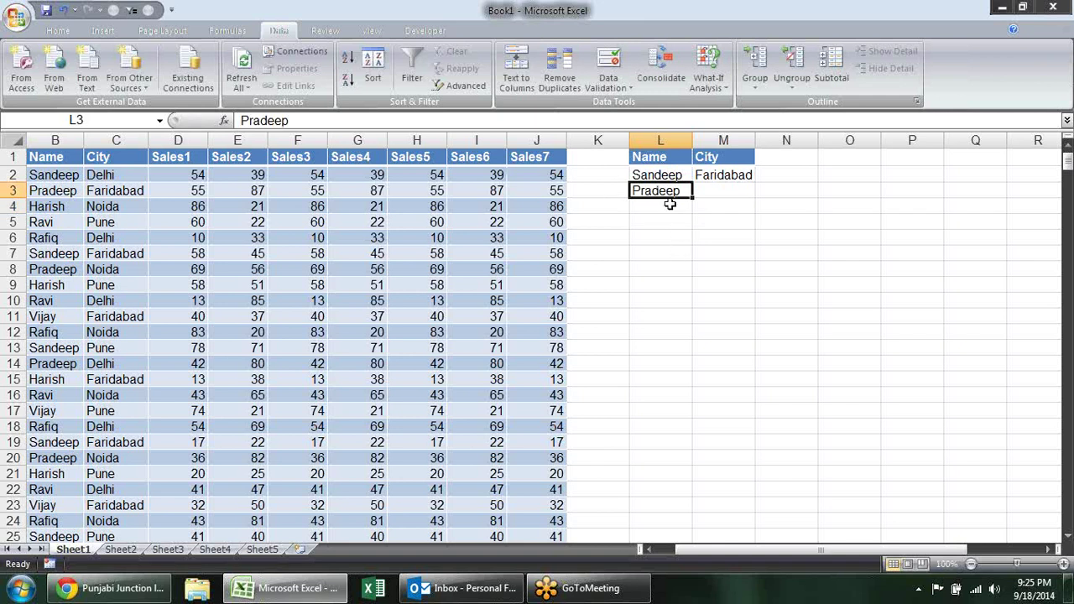
{"action": "key", "text": "Delete"}
{"action": "left_click", "coordinate": [680, 222]}
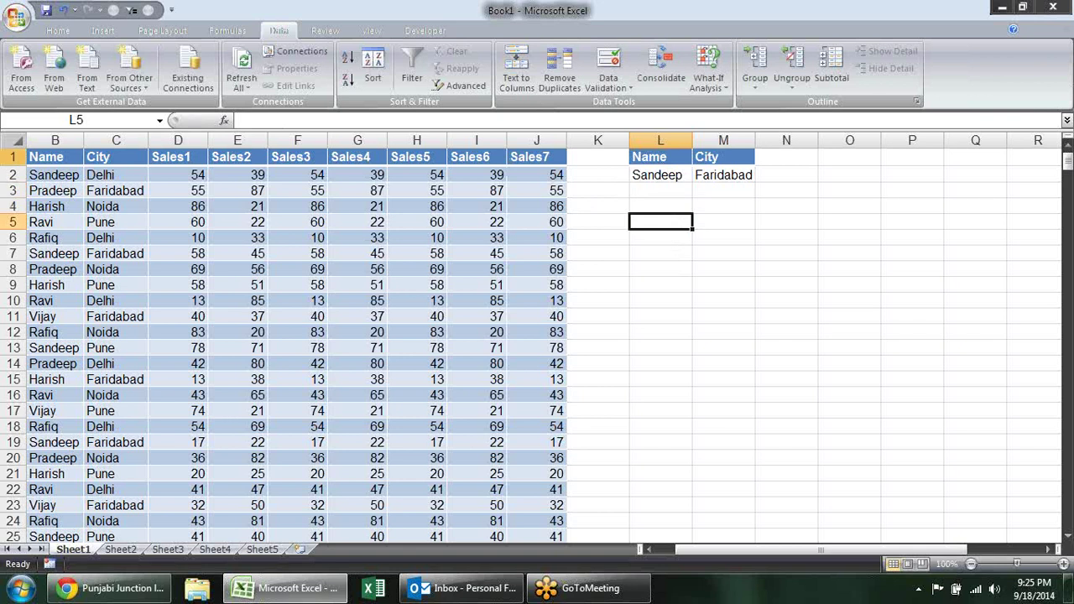
- In Advanced Filter, set the list range to the sales table A1:J489
{"action": "left_click", "coordinate": [461, 88]}
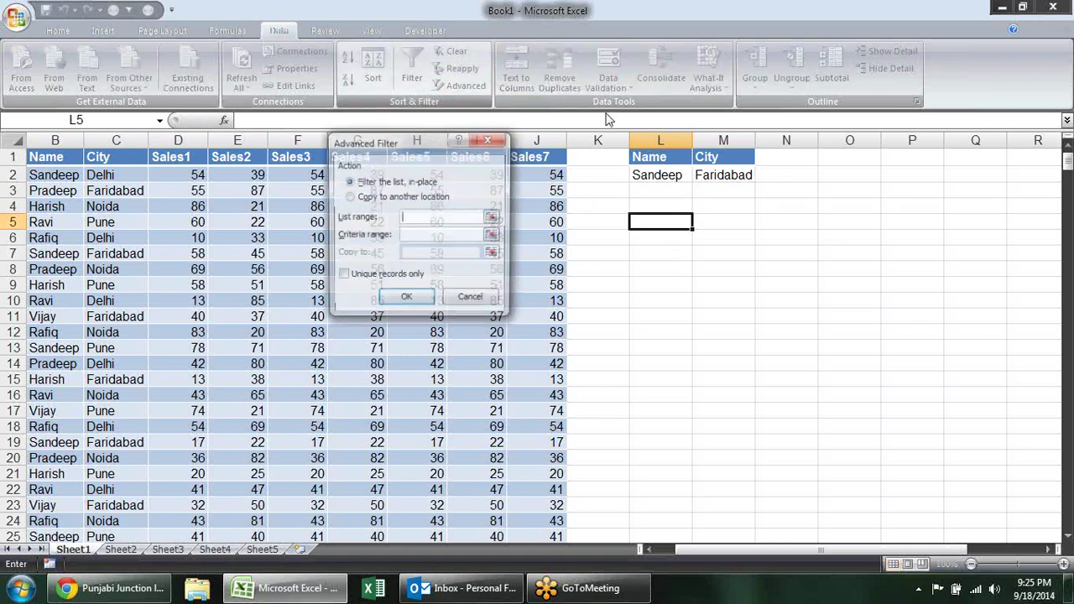
{"action": "left_click_drag", "start_coordinate": [424, 143], "coordinate": [644, 150]}
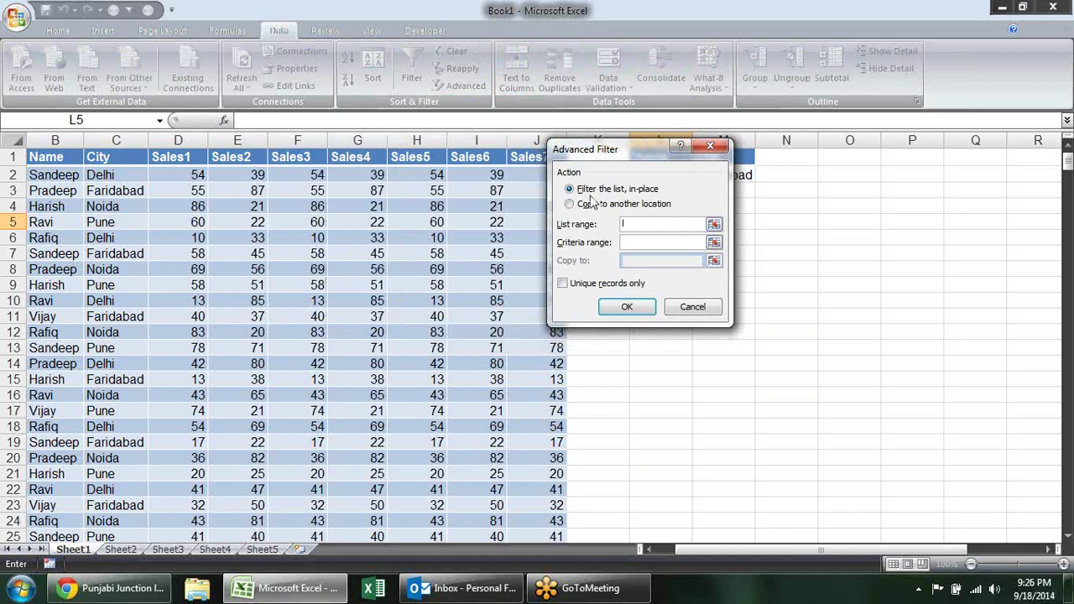
{"action": "left_click_drag", "start_coordinate": [634, 155], "coordinate": [727, 232]}
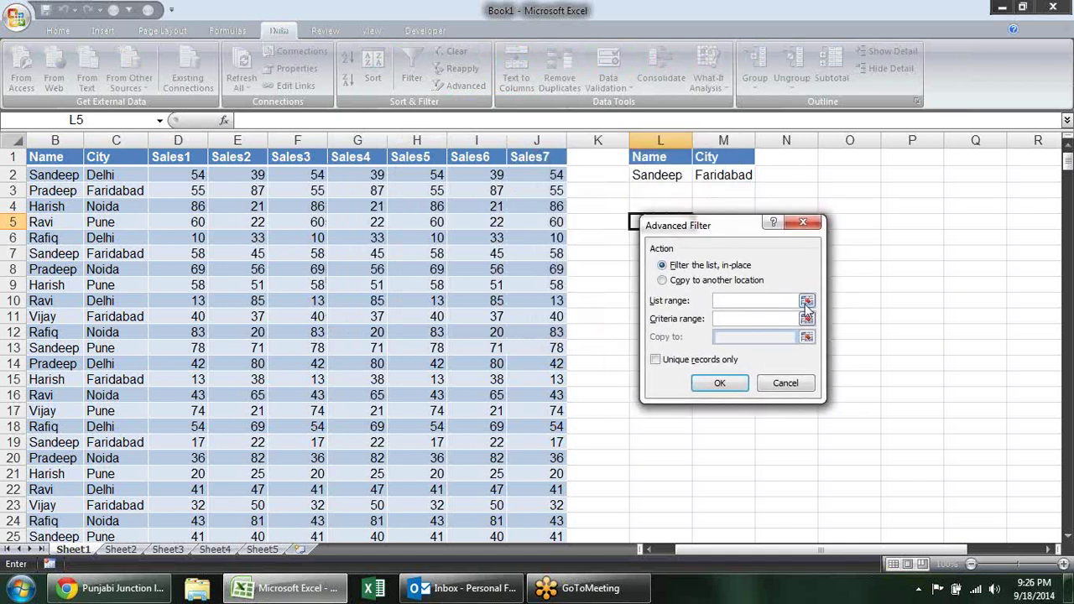
{"action": "left_click", "coordinate": [808, 303]}
{"action": "left_click", "coordinate": [535, 160]}
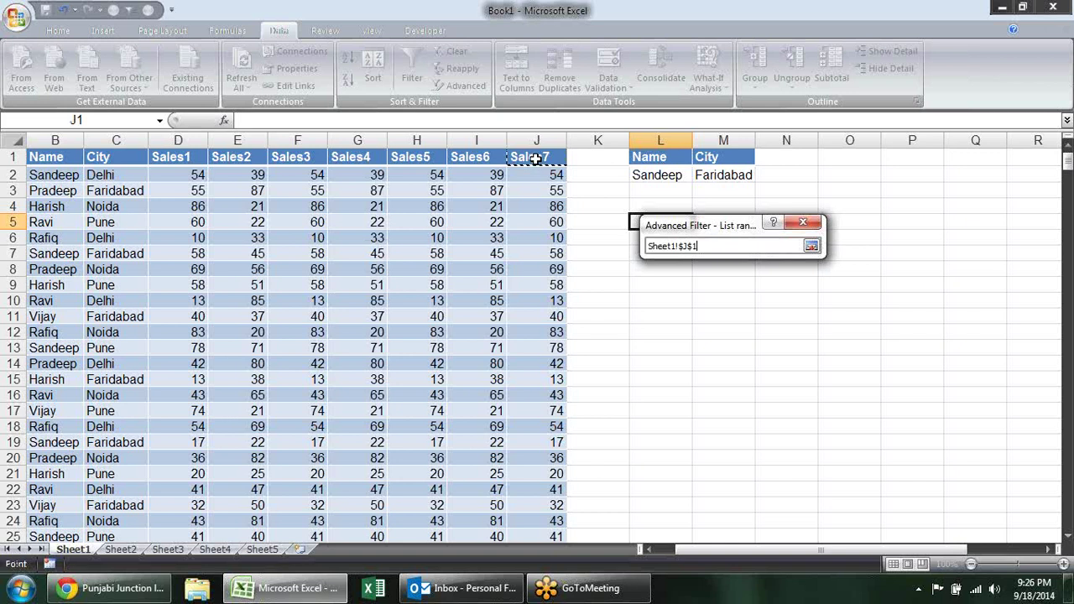
{"action": "key", "text": "ctrl+shift+Left"}
{"action": "key", "text": "ctrl+shift+Down"}
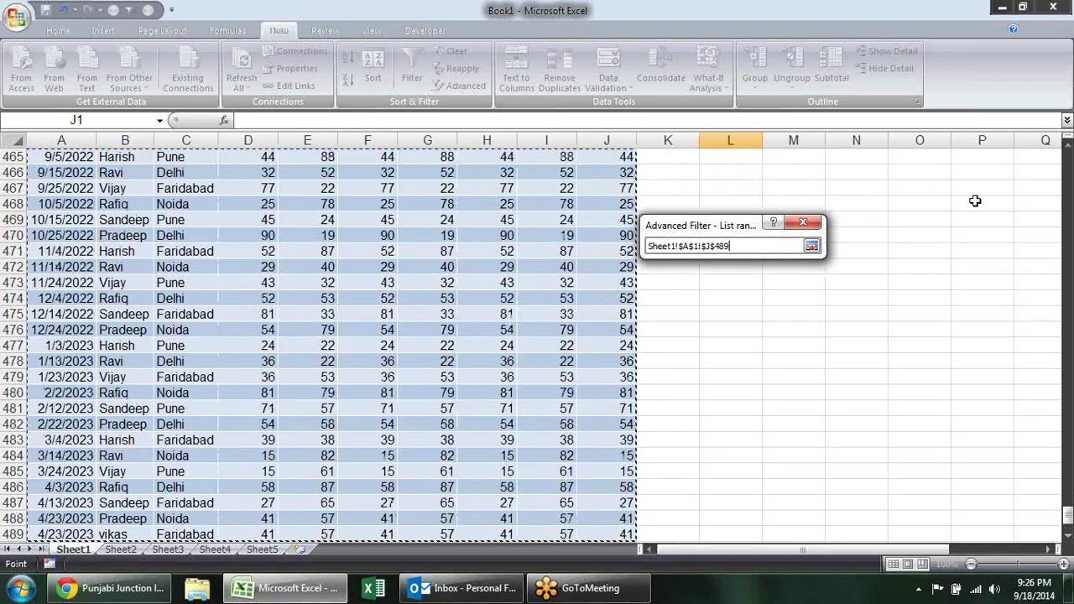
{"action": "left_click", "coordinate": [812, 247]}
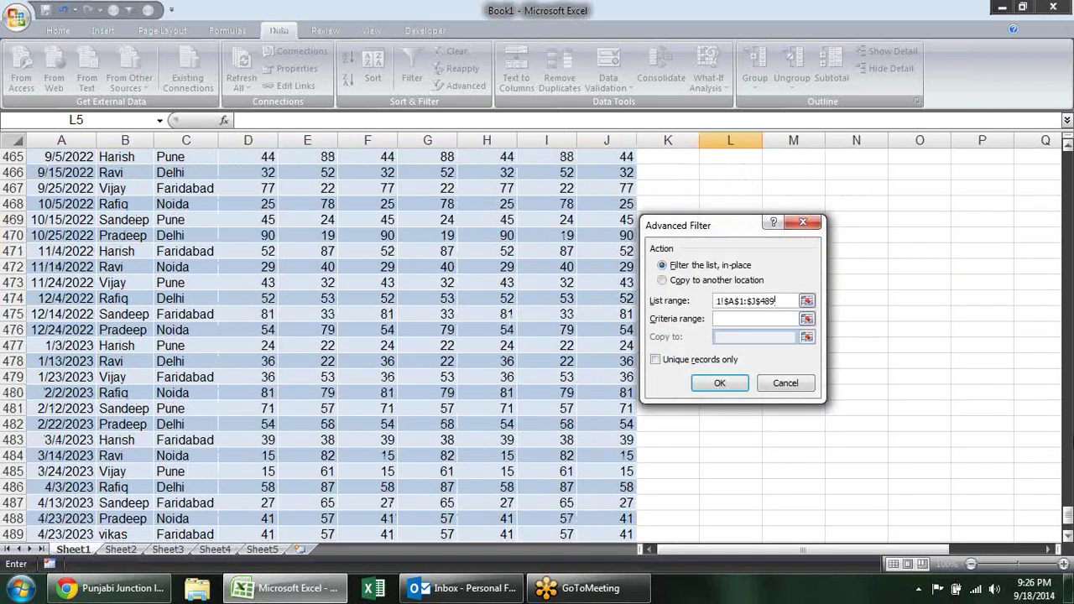
- Set criteria range L1:M2 and filter in place, leaving 41 of 488 records
{"action": "left_click_drag", "start_coordinate": [1069, 515], "coordinate": [1055, 7]}
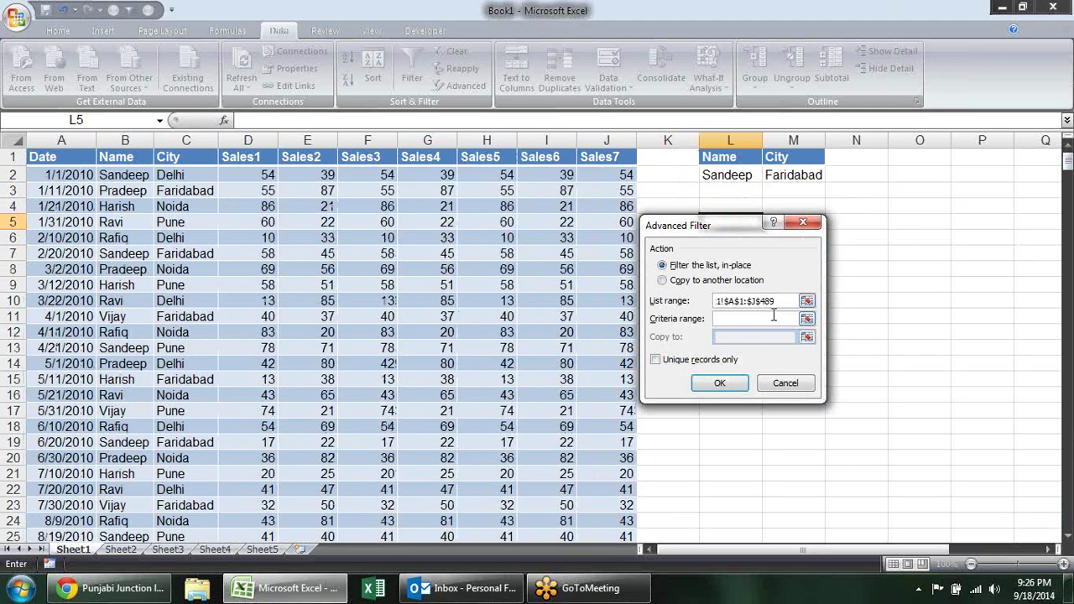
{"action": "left_click", "coordinate": [805, 320]}
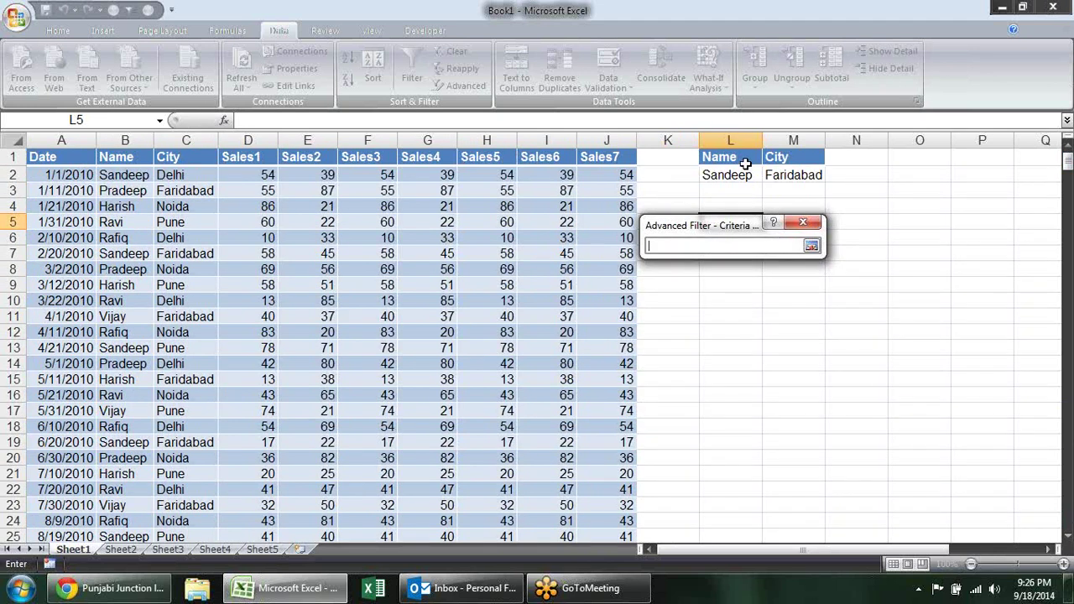
{"action": "left_click_drag", "start_coordinate": [745, 164], "coordinate": [779, 172]}
{"action": "key", "text": "Return"}
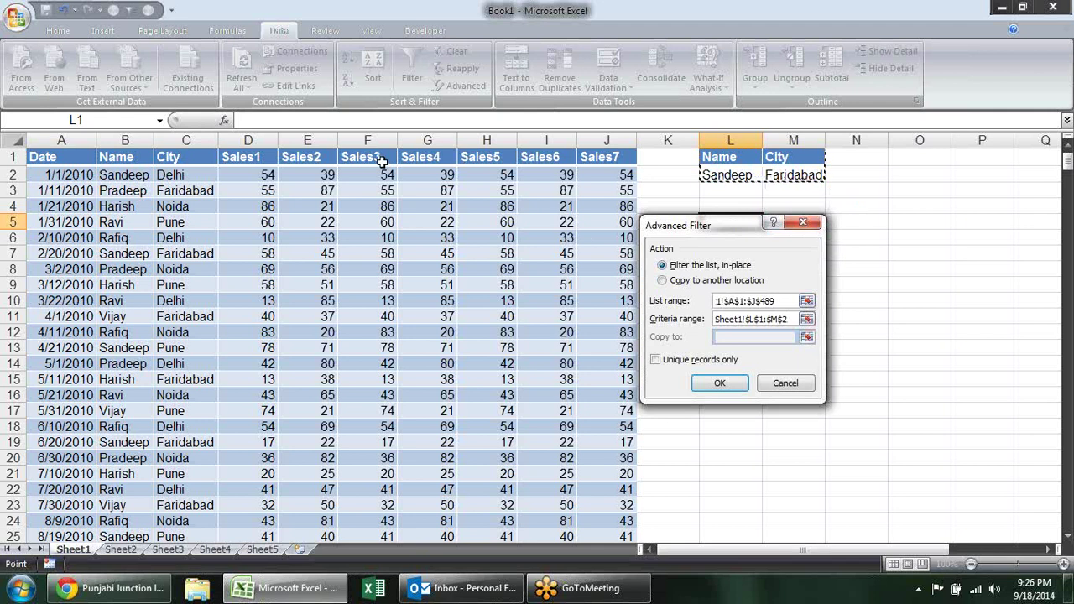
{"action": "left_click", "coordinate": [719, 383]}
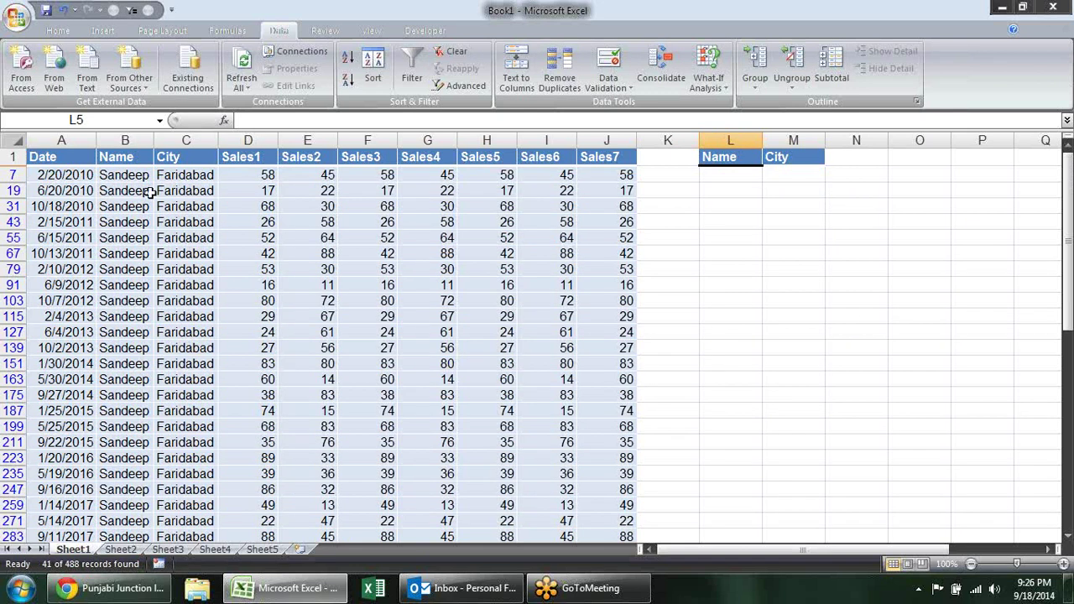
- Scroll through the Sandeep/Faridabad rows, then clear the filter with Data > Clear
{"action": "left_click", "coordinate": [139, 190]}
{"action": "left_click", "coordinate": [186, 193]}
{"action": "scroll", "coordinate": [188, 202], "scroll_direction": "down", "scroll_amount": 2}
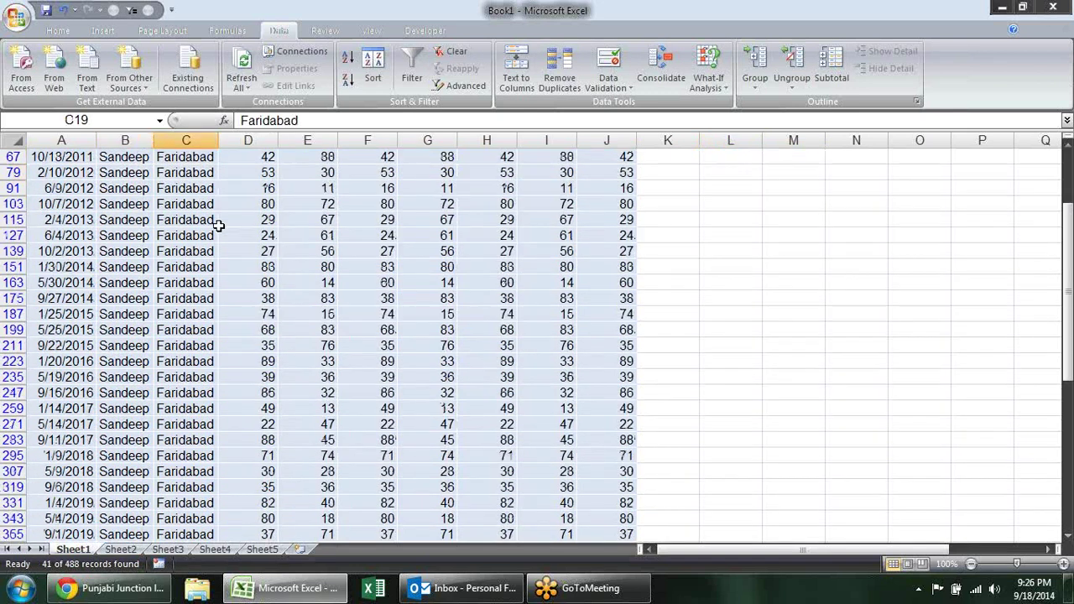
{"action": "scroll", "coordinate": [197, 210], "scroll_direction": "down", "scroll_amount": 3}
{"action": "scroll", "coordinate": [206, 218], "scroll_direction": "down", "scroll_amount": 3}
{"action": "scroll", "coordinate": [217, 227], "scroll_direction": "down", "scroll_amount": 1}
{"action": "scroll", "coordinate": [217, 226], "scroll_direction": "down", "scroll_amount": 1}
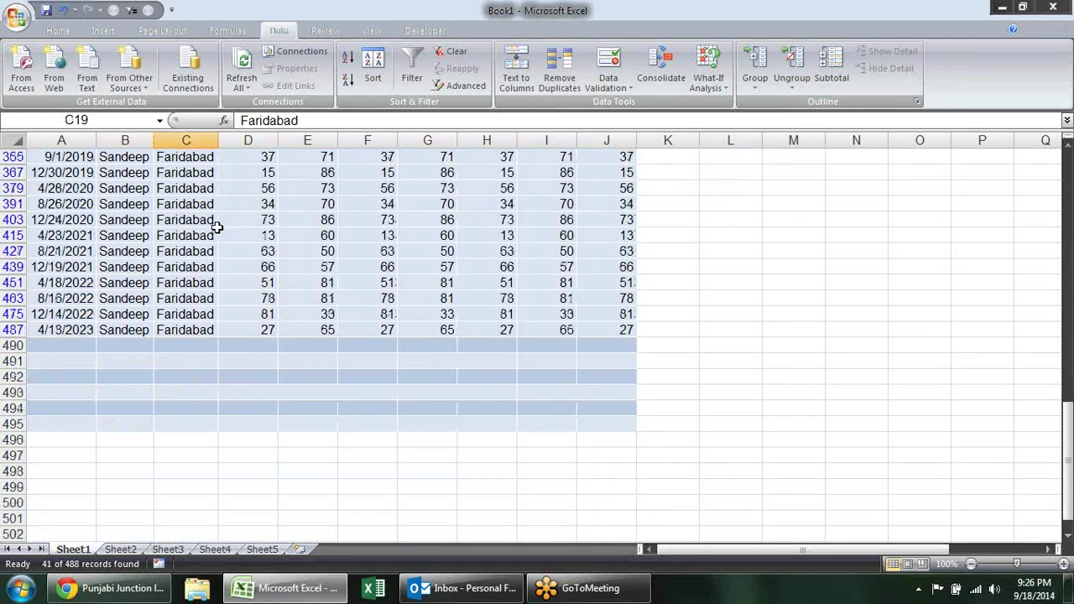
{"action": "scroll", "coordinate": [216, 227], "scroll_direction": "up", "scroll_amount": 3}
{"action": "scroll", "coordinate": [216, 226], "scroll_direction": "up", "scroll_amount": 5}
{"action": "scroll", "coordinate": [217, 226], "scroll_direction": "up", "scroll_amount": 3}
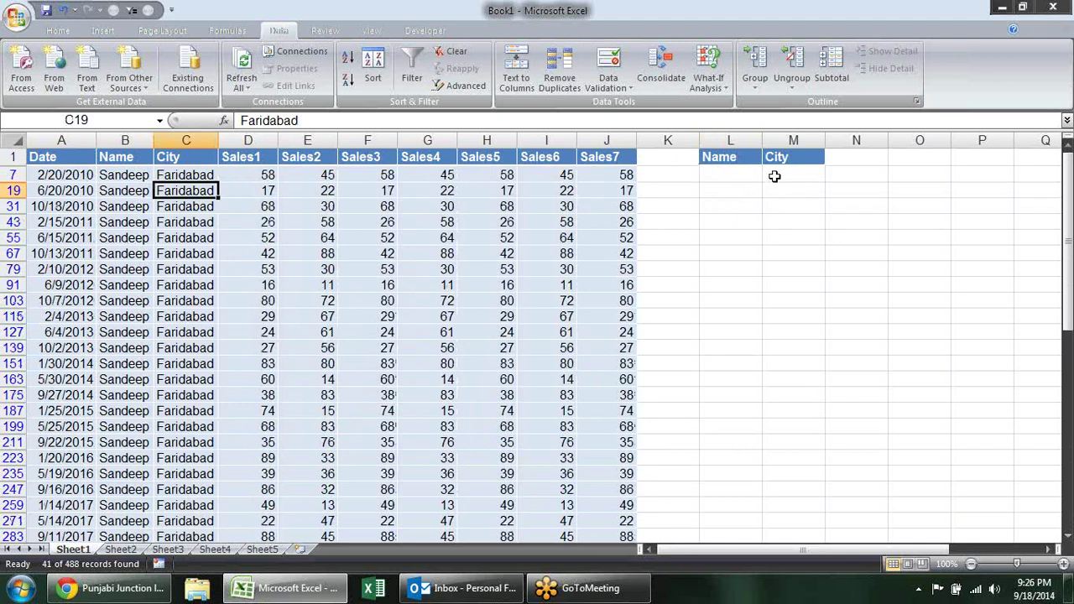
{"action": "key", "text": "alt+a"}
{"action": "key", "text": "c"}
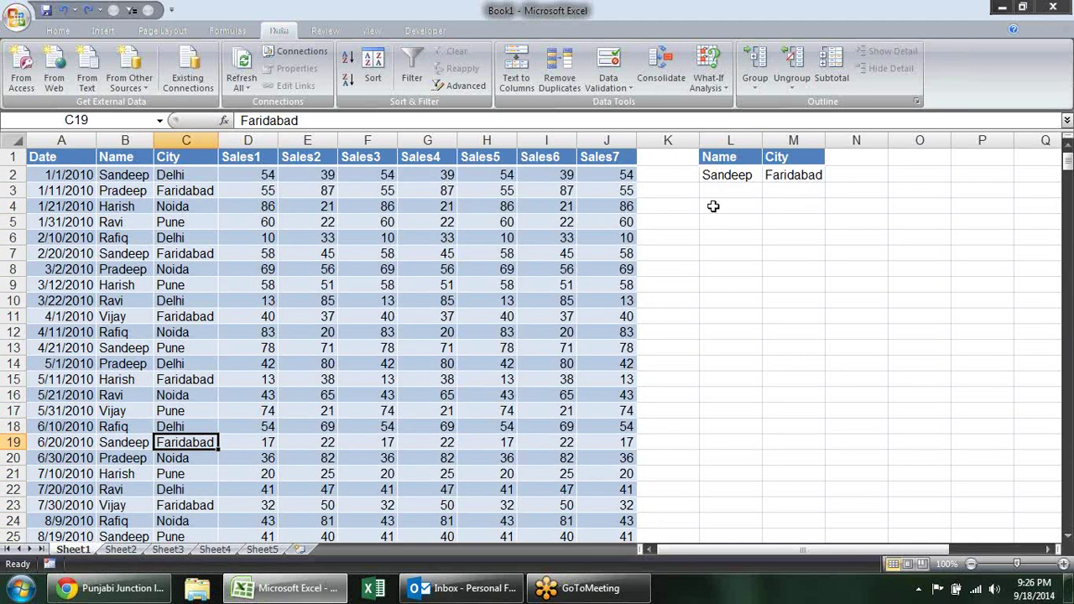
- Run Advanced Filter with criteria L1:M2, copying the Sandeep/Faridabad records to O1
{"action": "left_click", "coordinate": [462, 85]}
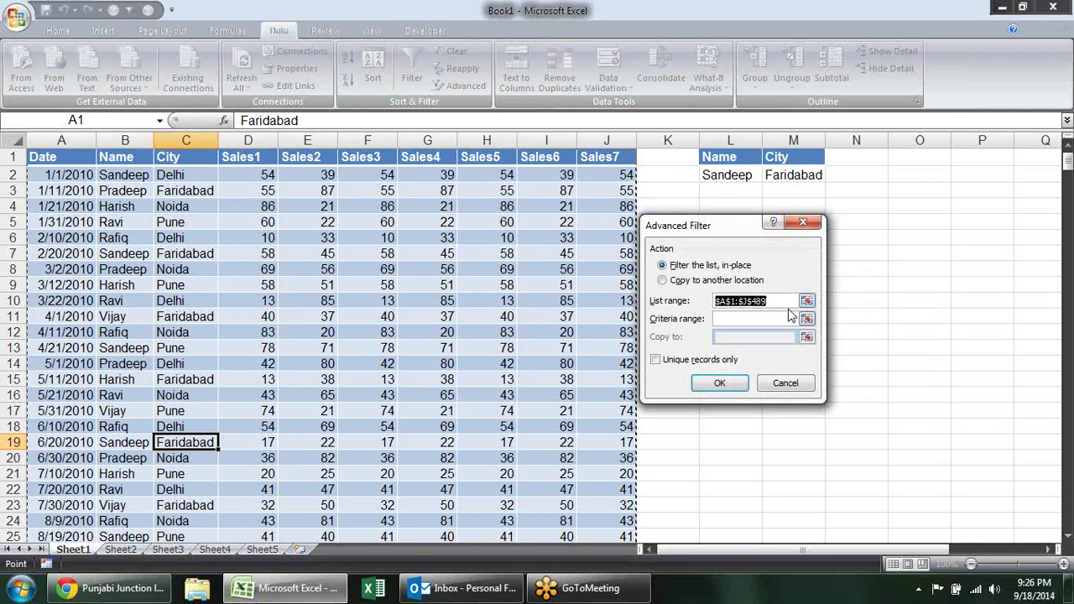
{"action": "left_click", "coordinate": [736, 280]}
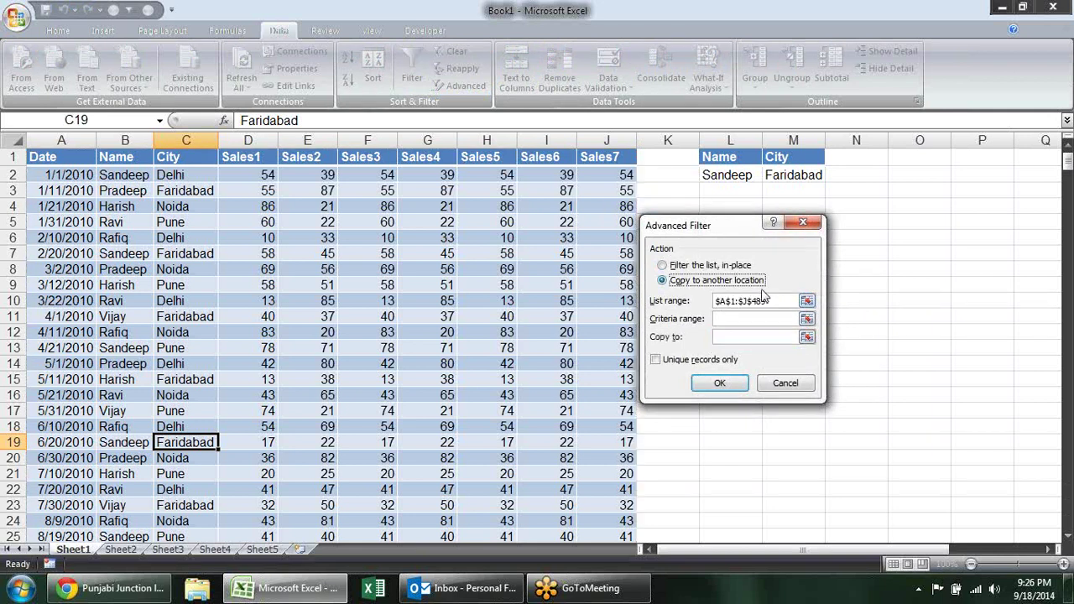
{"action": "left_click", "coordinate": [807, 318]}
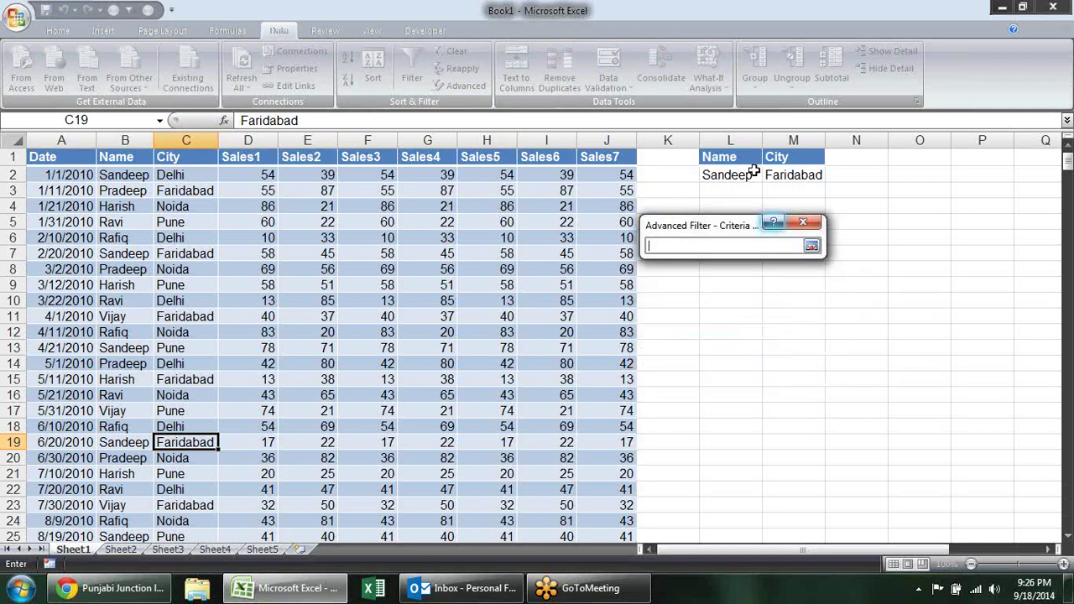
{"action": "left_click_drag", "start_coordinate": [726, 157], "coordinate": [796, 176]}
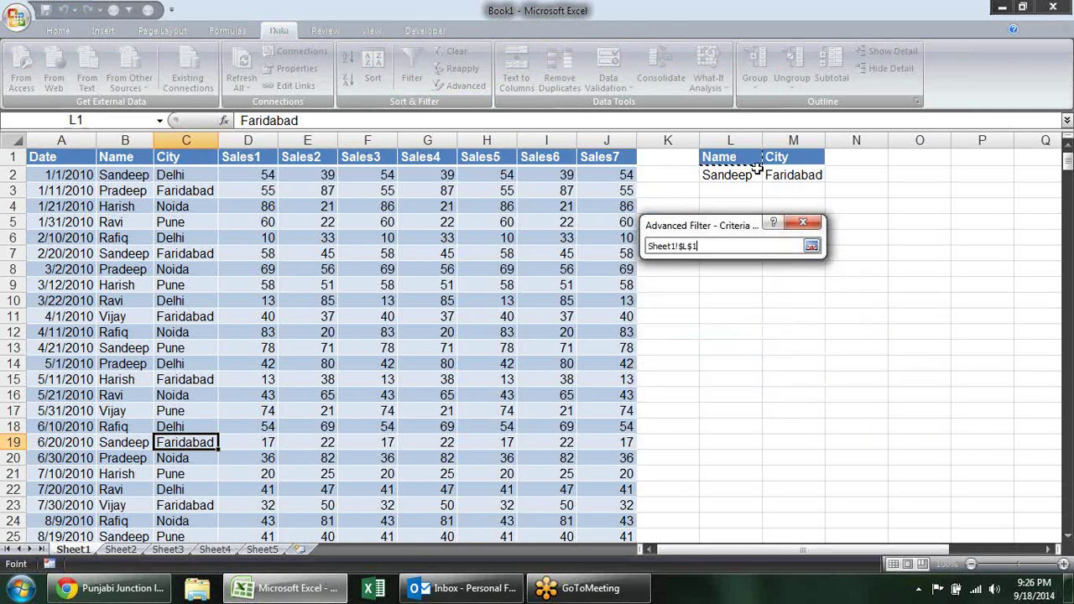
{"action": "left_click", "coordinate": [814, 247]}
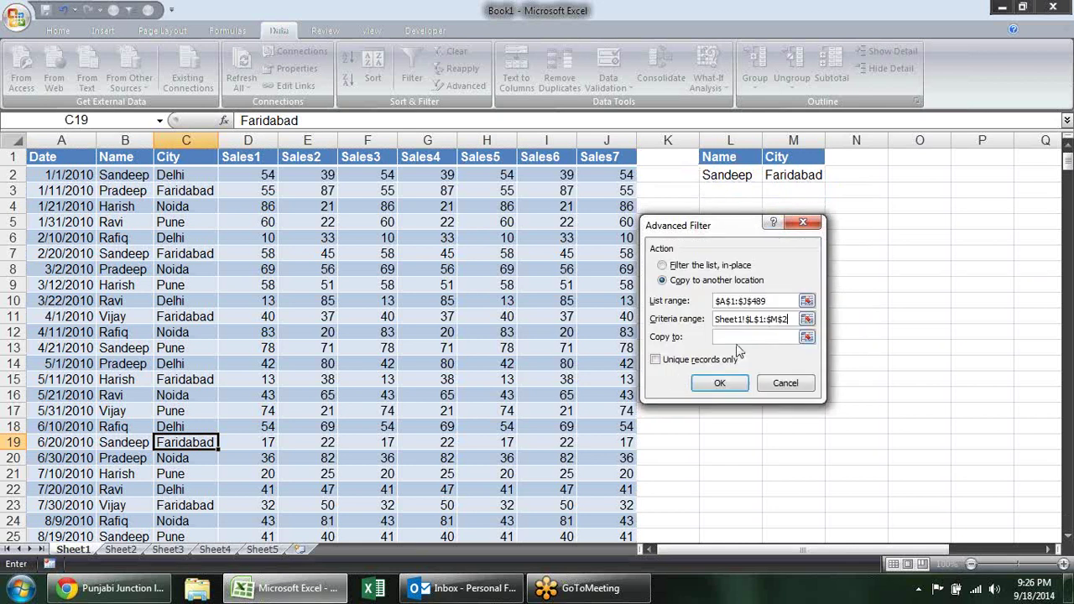
{"action": "left_click", "coordinate": [807, 337]}
{"action": "left_click", "coordinate": [923, 159]}
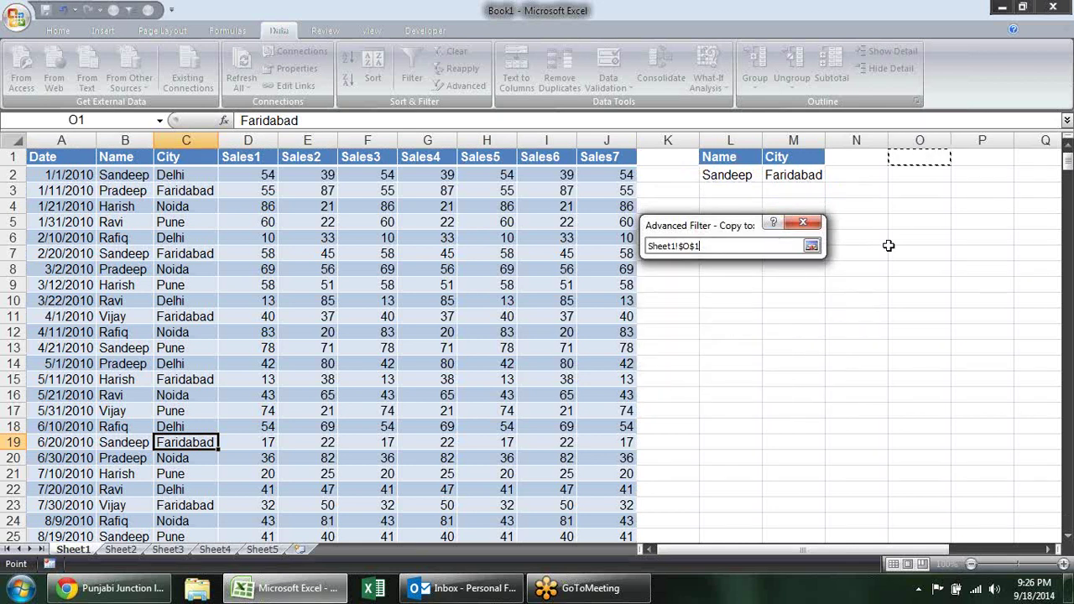
{"action": "left_click", "coordinate": [811, 246]}
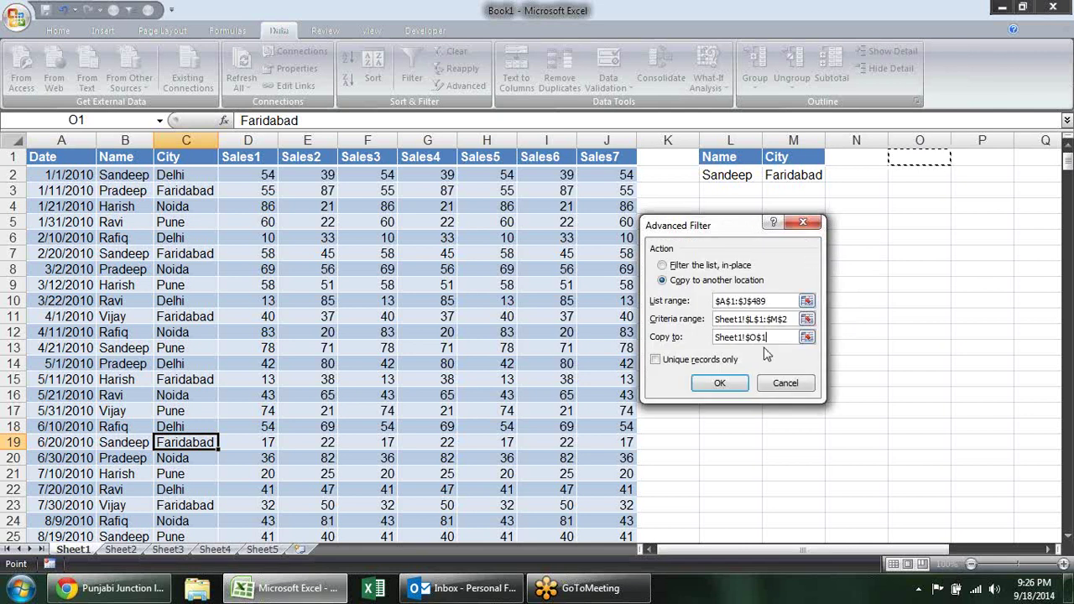
{"action": "left_click", "coordinate": [720, 384]}
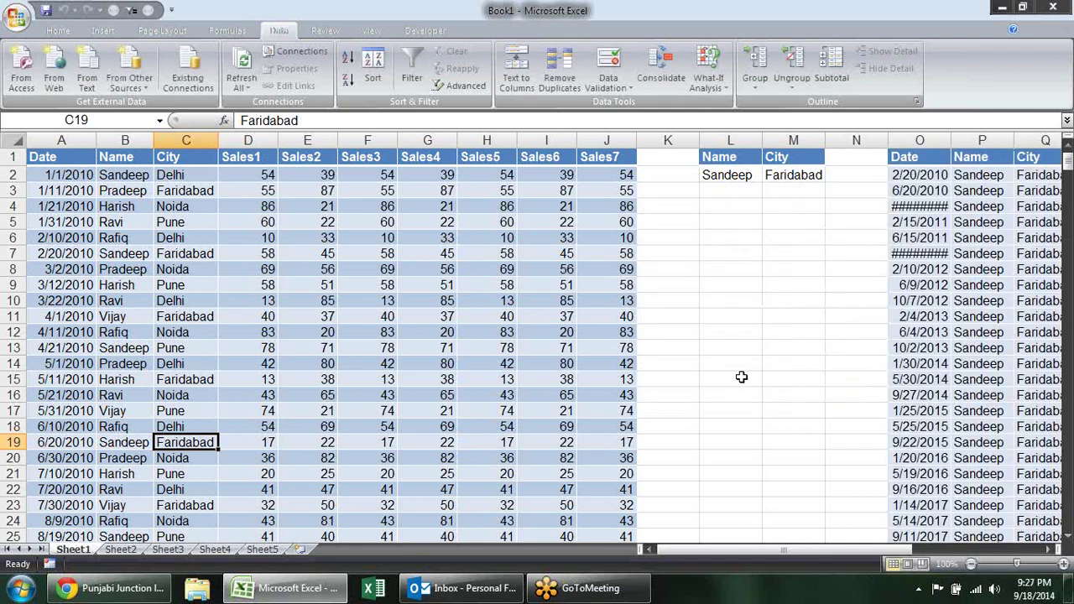
- Browse the copied records from O5 down to the last row and back
{"action": "left_click", "coordinate": [937, 225]}
{"action": "key", "text": "Right"}
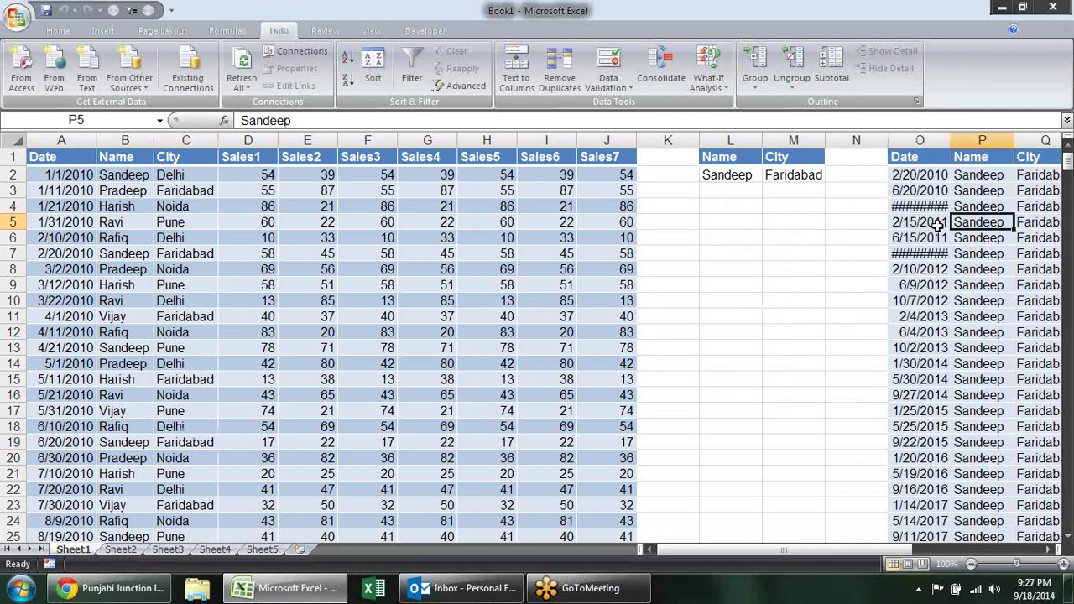
{"action": "key", "text": "Right"}
{"action": "key", "text": "Right"}
{"action": "key", "text": "Right"}
{"action": "key", "text": "Right"}
{"action": "key", "text": "Right"}
{"action": "key", "text": "Right"}
{"action": "key", "text": "Right"}
{"action": "key", "text": "Right"}
{"action": "key", "text": "Right"}
{"action": "key", "text": "Right"}
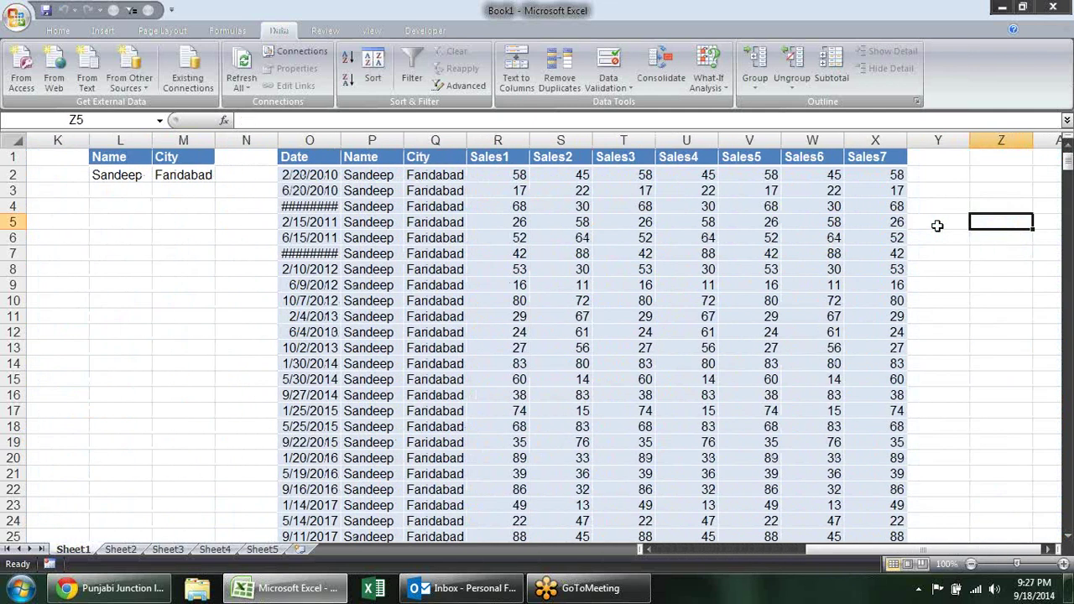
{"action": "key", "text": "Left"}
{"action": "key", "text": "Left"}
{"action": "key", "text": "Left"}
{"action": "key", "text": "Left"}
{"action": "key", "text": "Left"}
{"action": "key", "text": "Left"}
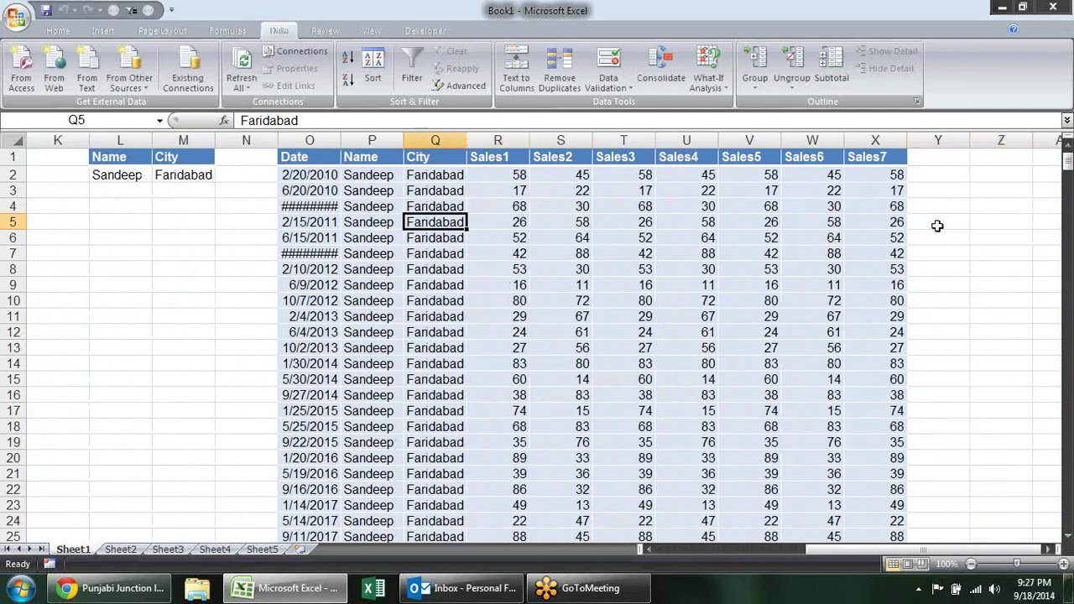
{"action": "key", "text": "ctrl+Down"}
{"action": "key", "text": "ctrl+Up"}
- Enter Pradeep in cell L3 below Sandeep
{"action": "key", "text": "Left"}
{"action": "key", "text": "Left"}
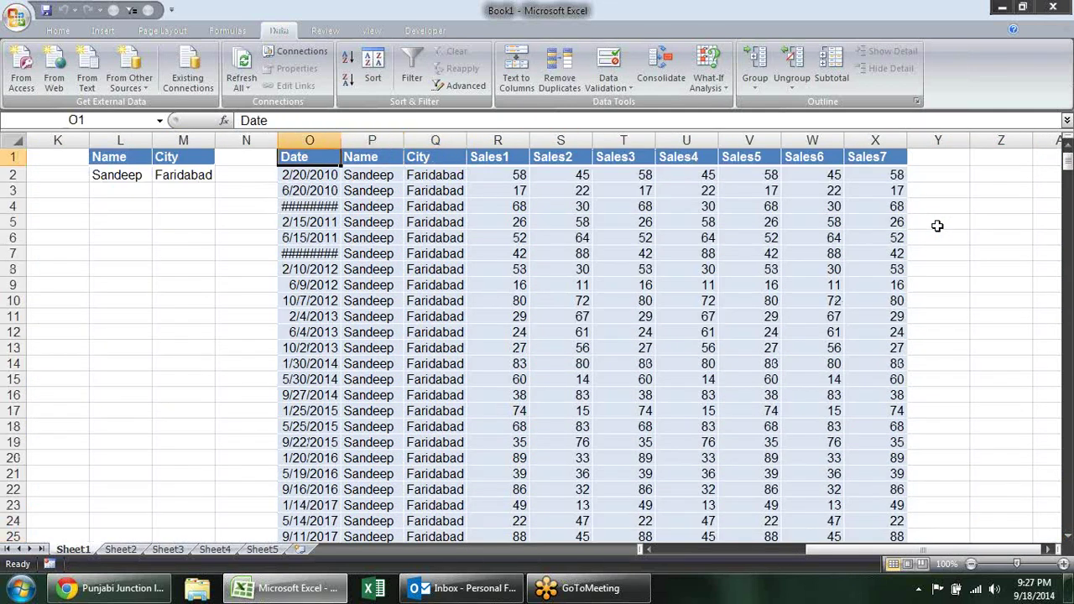
{"action": "key", "text": "Left"}
{"action": "key", "text": "Left"}
{"action": "key", "text": "Left"}
{"action": "key", "text": "Down"}
{"action": "key", "text": "Down"}
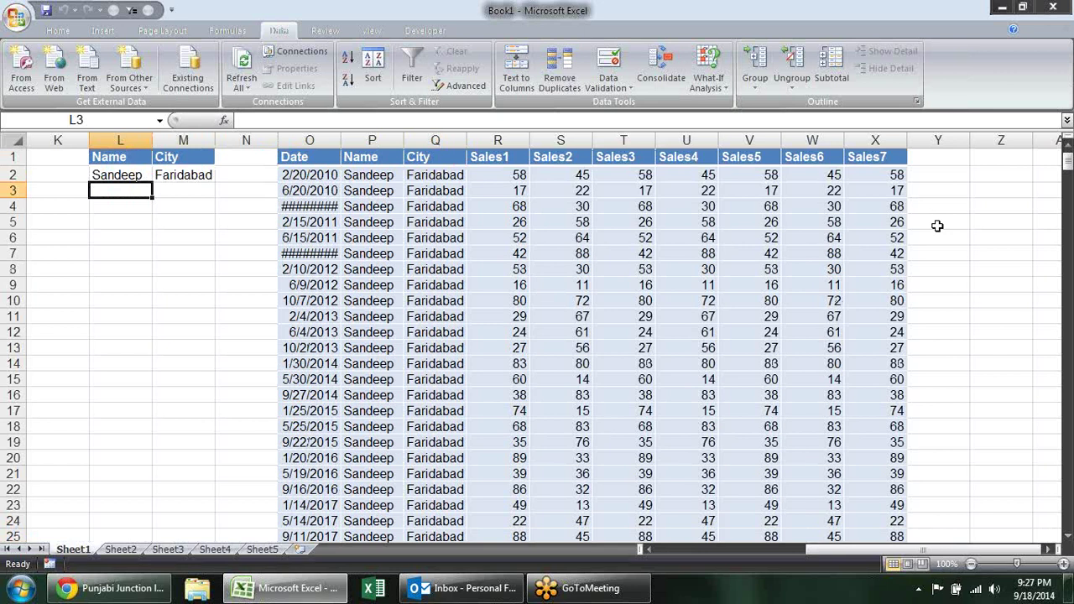
{"action": "type", "text": "Pradeep"}
{"action": "key", "text": "Return"}
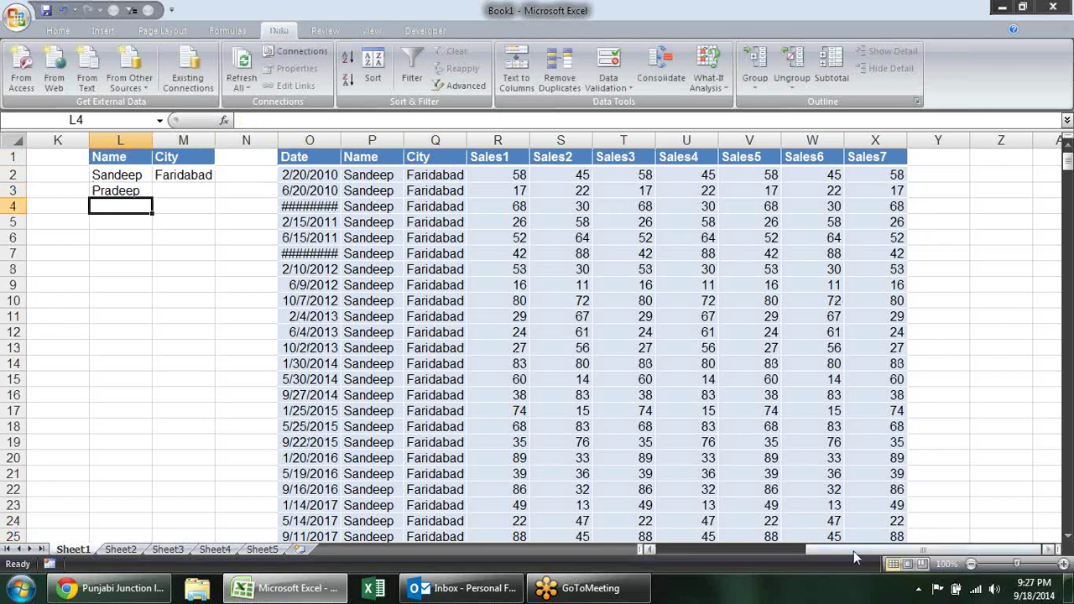
- Clear all contents from the copied results in columns O to X
{"action": "left_click", "coordinate": [328, 136]}
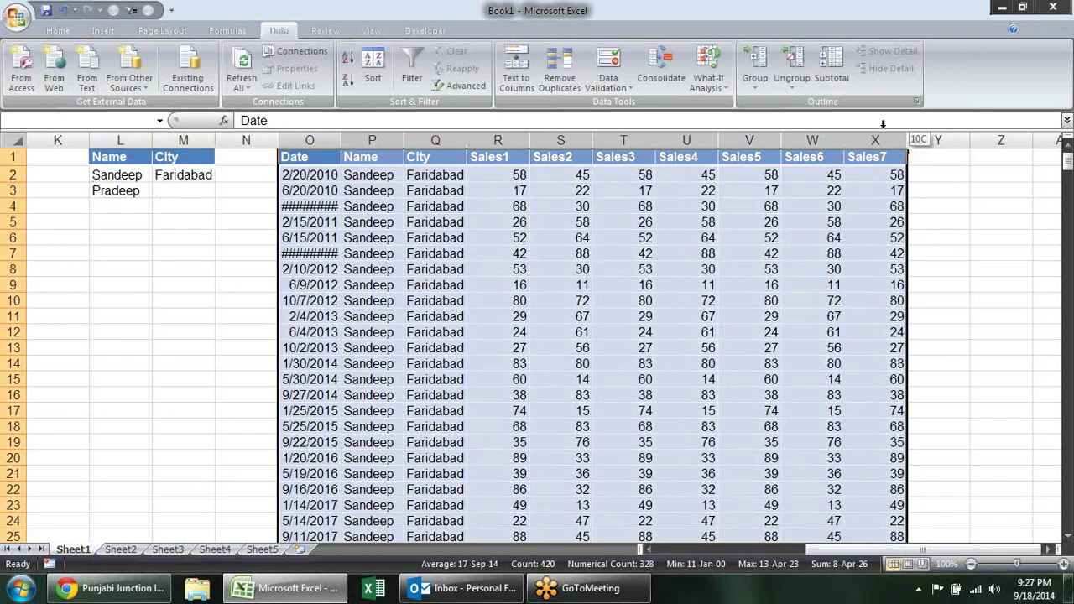
{"action": "left_click_drag", "start_coordinate": [328, 133], "coordinate": [881, 135]}
{"action": "key", "text": "alt+e"}
{"action": "key", "text": "a"}
{"action": "key", "text": "a"}
{"action": "left_click", "coordinate": [749, 332]}
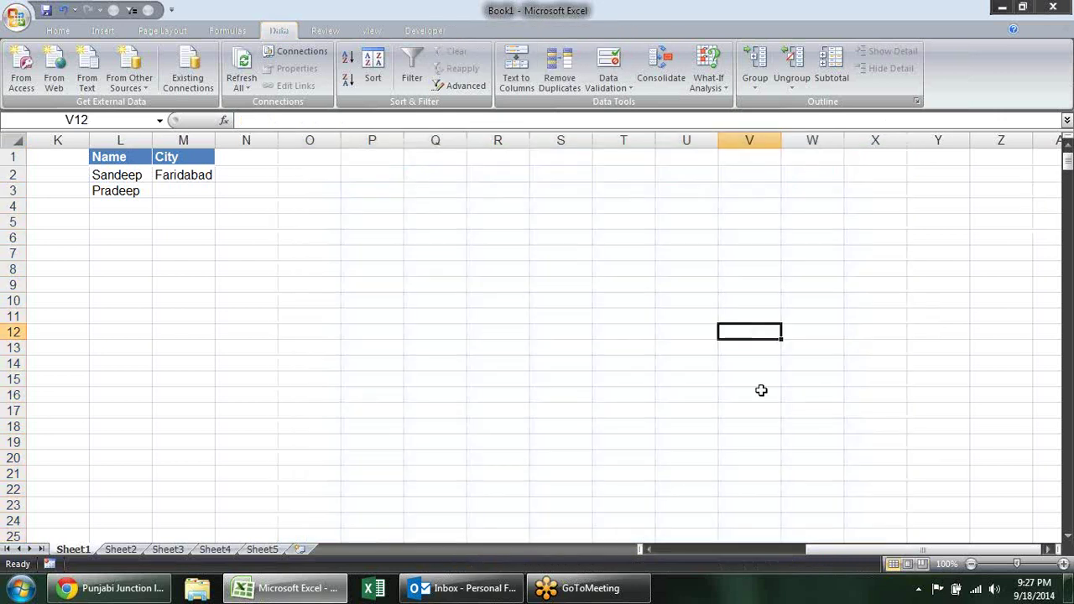
{"action": "left_click_drag", "start_coordinate": [653, 547], "coordinate": [653, 548]}
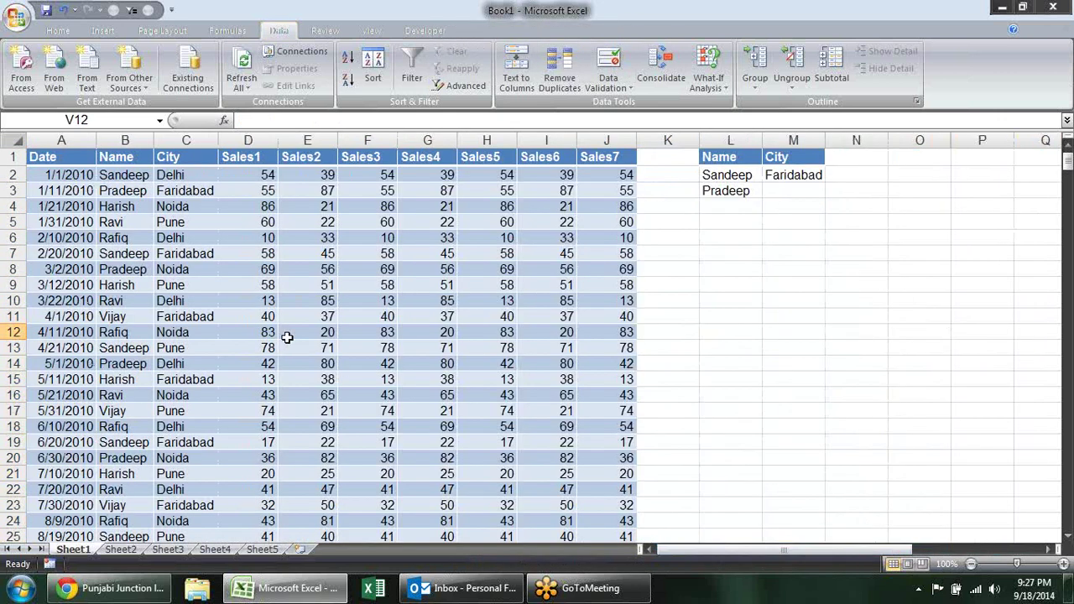
- Select the entire sales table starting from A1
{"action": "left_click", "coordinate": [71, 158]}
{"action": "key", "text": "ctrl+shift+Right"}
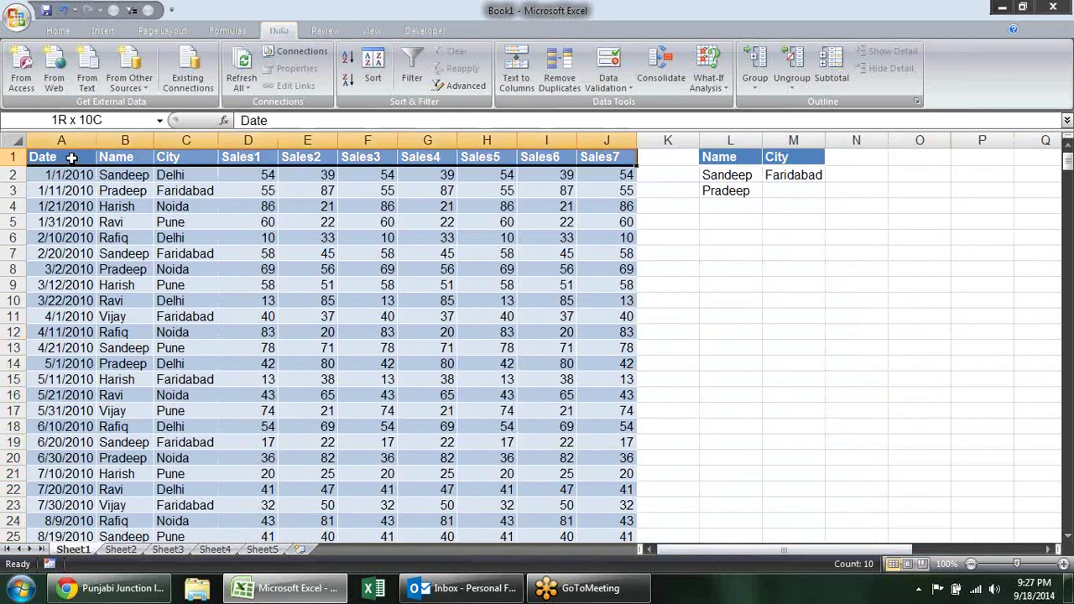
{"action": "key", "text": "ctrl+shift+Down"}
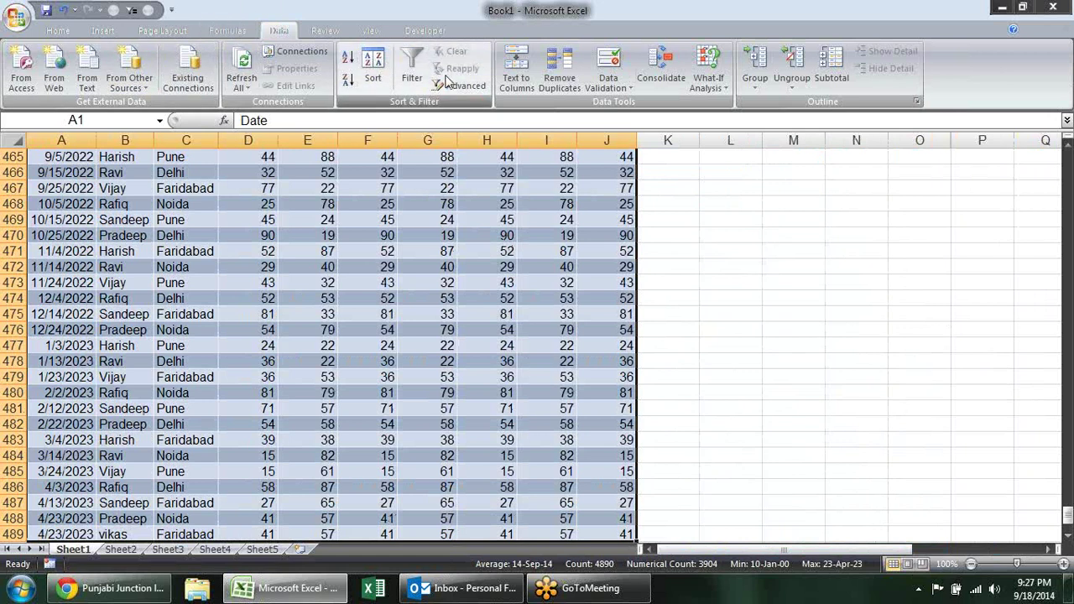
- Run Advanced Filter with criteria L1:M3, copying Sandeep/Faridabad and Pradeep rows to O1
{"action": "left_click", "coordinate": [462, 87]}
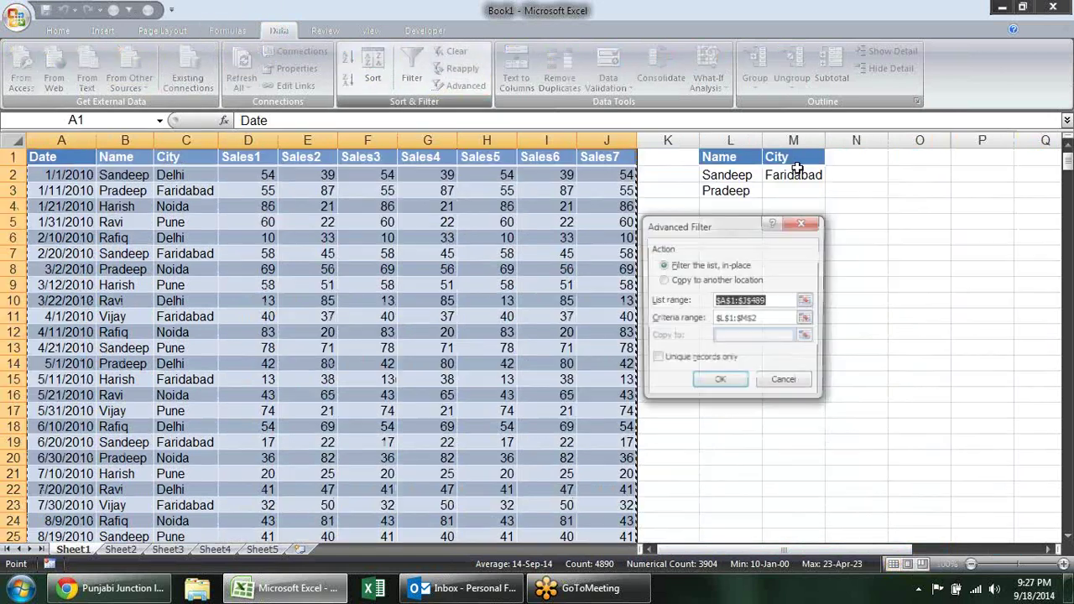
{"action": "left_click", "coordinate": [806, 319]}
{"action": "left_click_drag", "start_coordinate": [728, 157], "coordinate": [801, 190]}
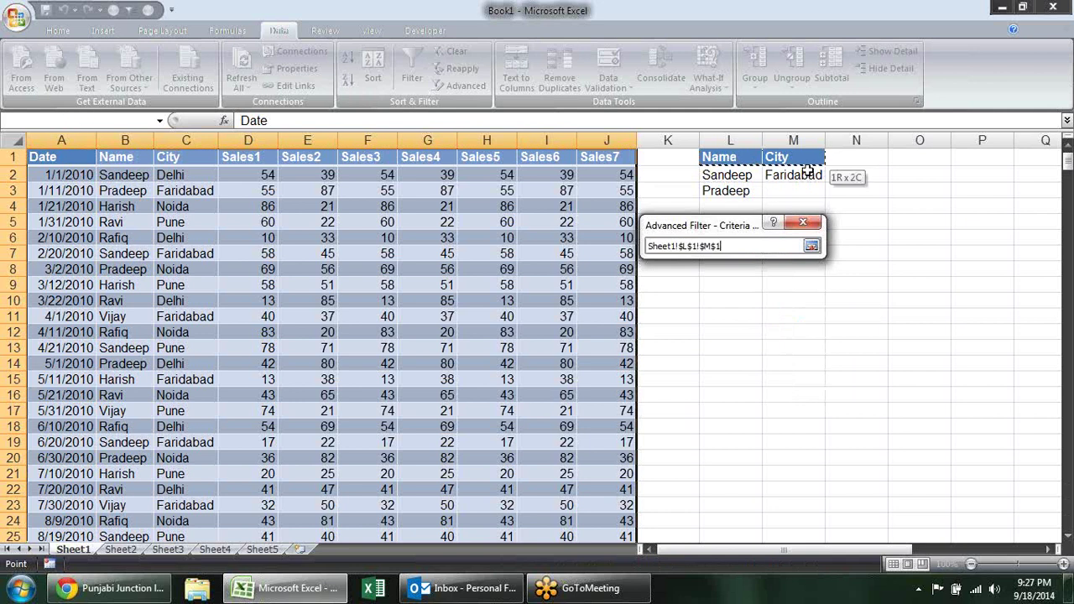
{"action": "left_click", "coordinate": [811, 246]}
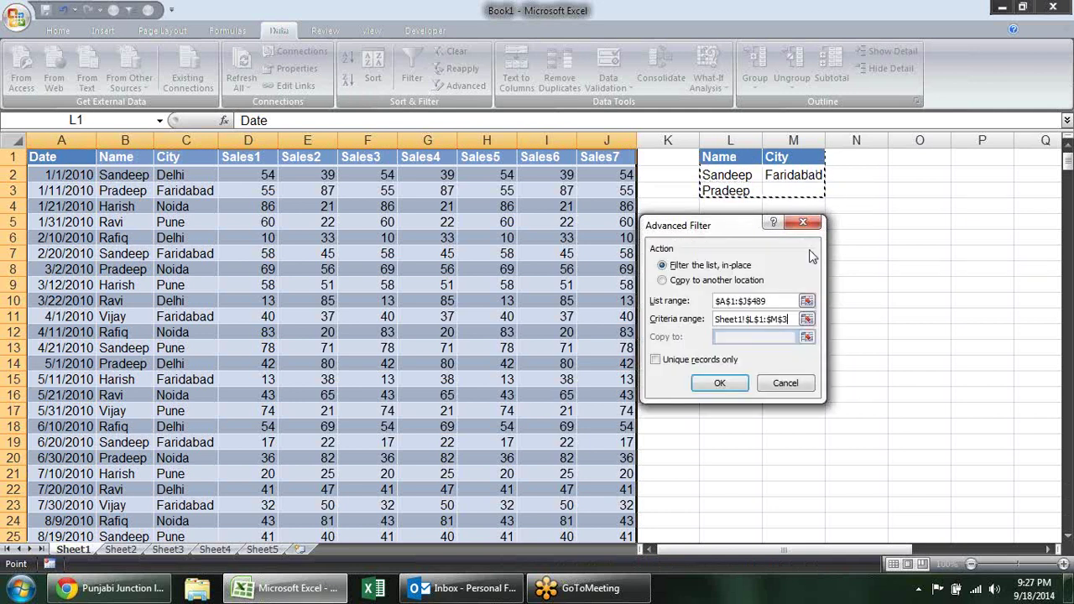
{"action": "left_click", "coordinate": [719, 281]}
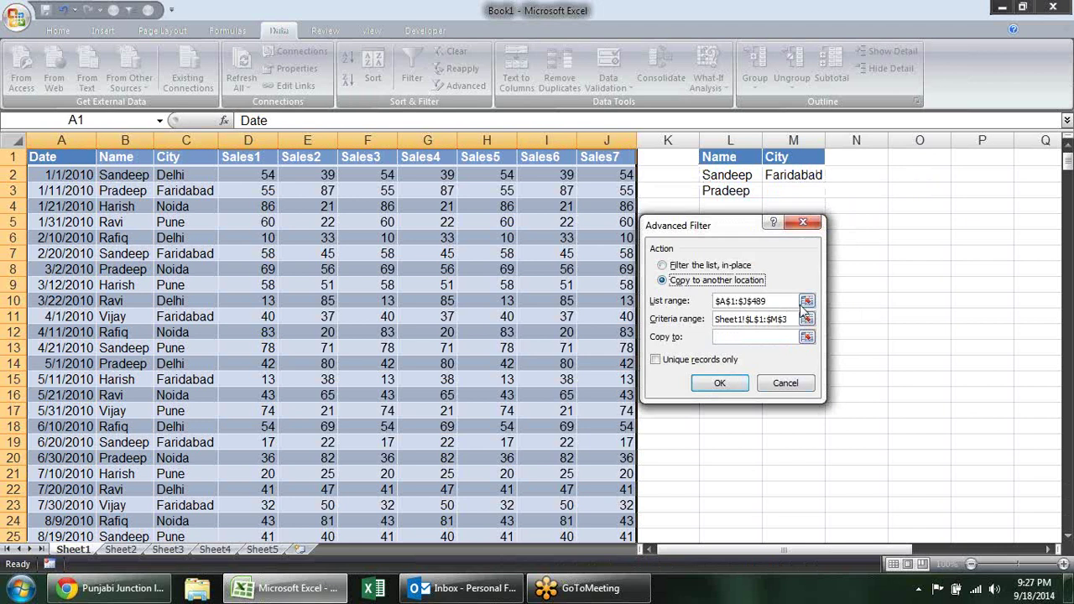
{"action": "left_click", "coordinate": [807, 338]}
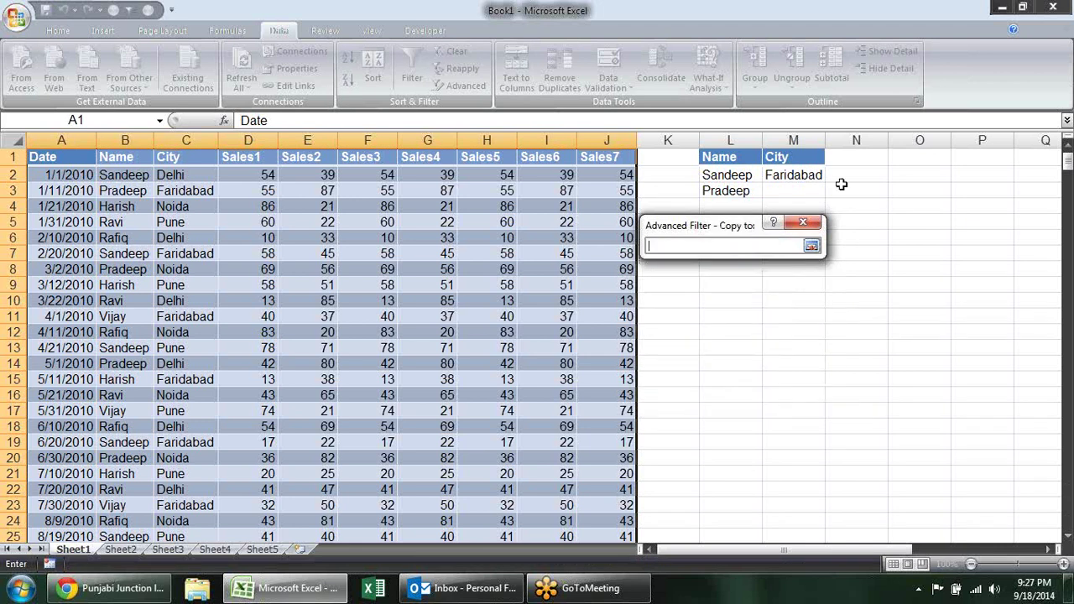
{"action": "left_click", "coordinate": [908, 156]}
{"action": "key", "text": "Return"}
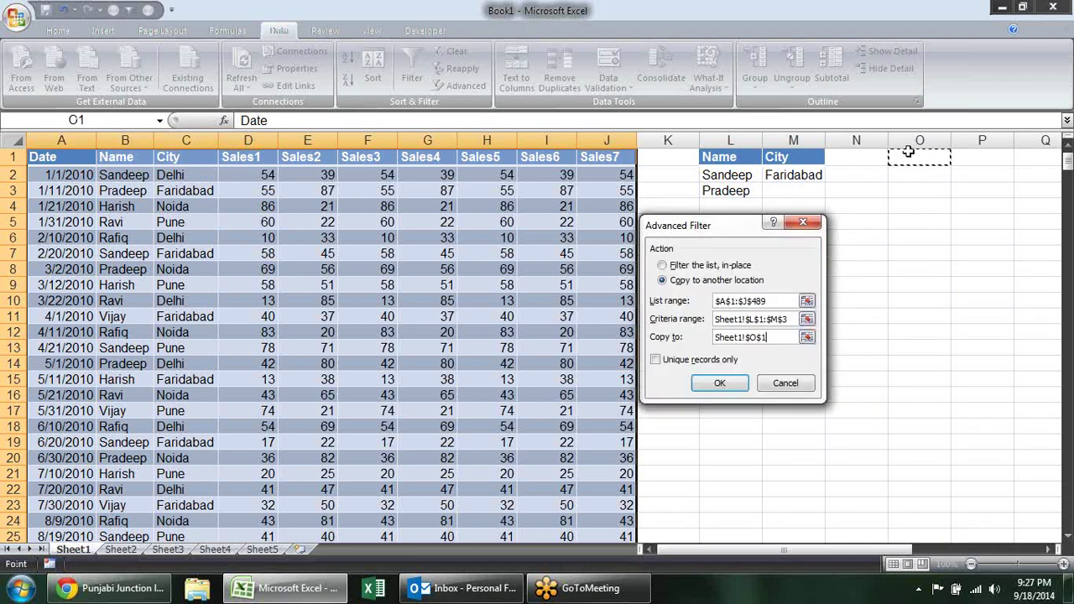
{"action": "left_click", "coordinate": [719, 382]}
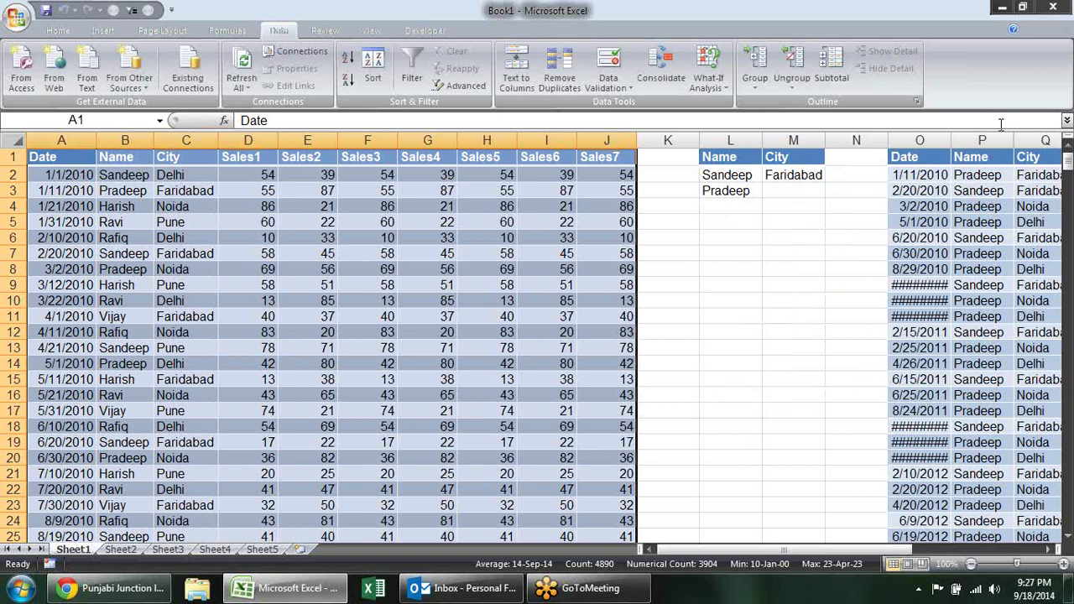
{"action": "left_click", "coordinate": [988, 175]}
{"action": "key", "text": "Right"}
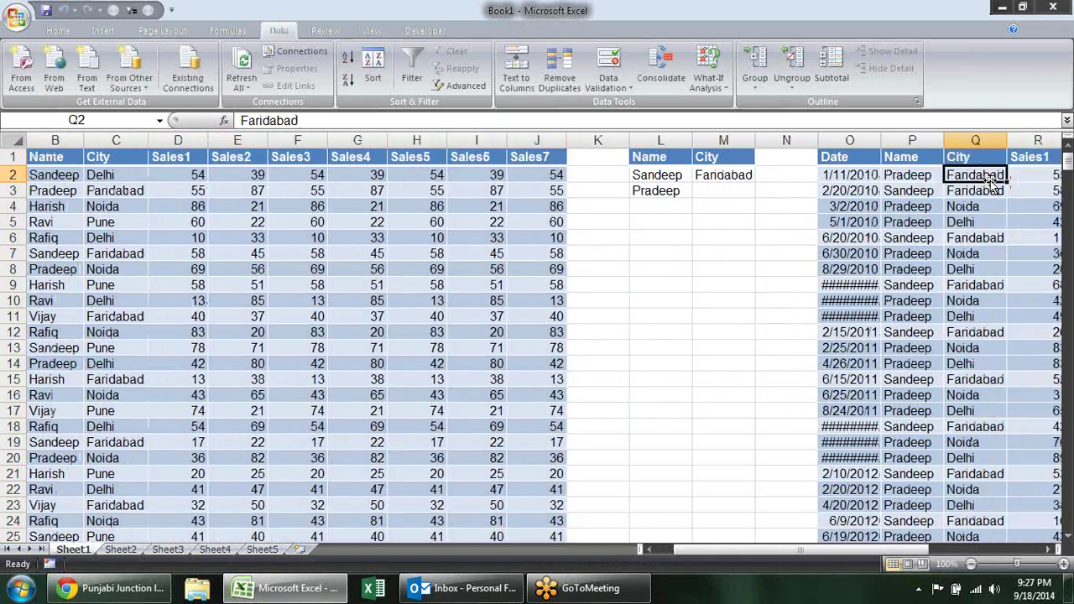
{"action": "key", "text": "Right"}
{"action": "key", "text": "Right"}
{"action": "key", "text": "Right"}
{"action": "key", "text": "Right"}
{"action": "key", "text": "Left"}
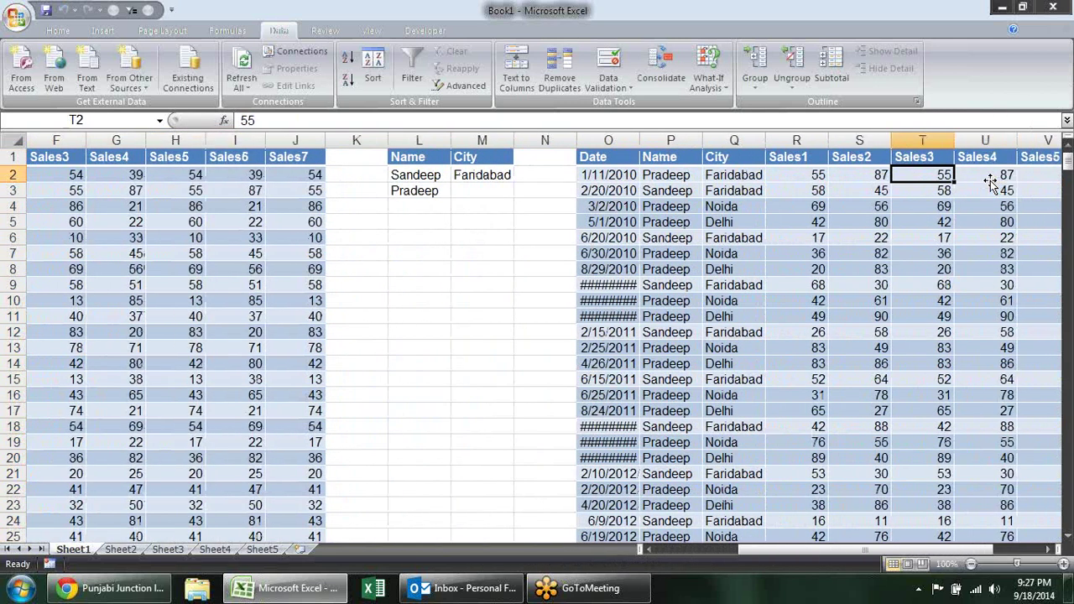
{"action": "key", "text": "Left"}
{"action": "key", "text": "Left"}
{"action": "key", "text": "Left"}
{"action": "key", "text": "Left"}
{"action": "key", "text": "Down"}
{"action": "key", "text": "Down"}
{"action": "key", "text": "Down"}
{"action": "key", "text": "Down"}
{"action": "key", "text": "Down"}
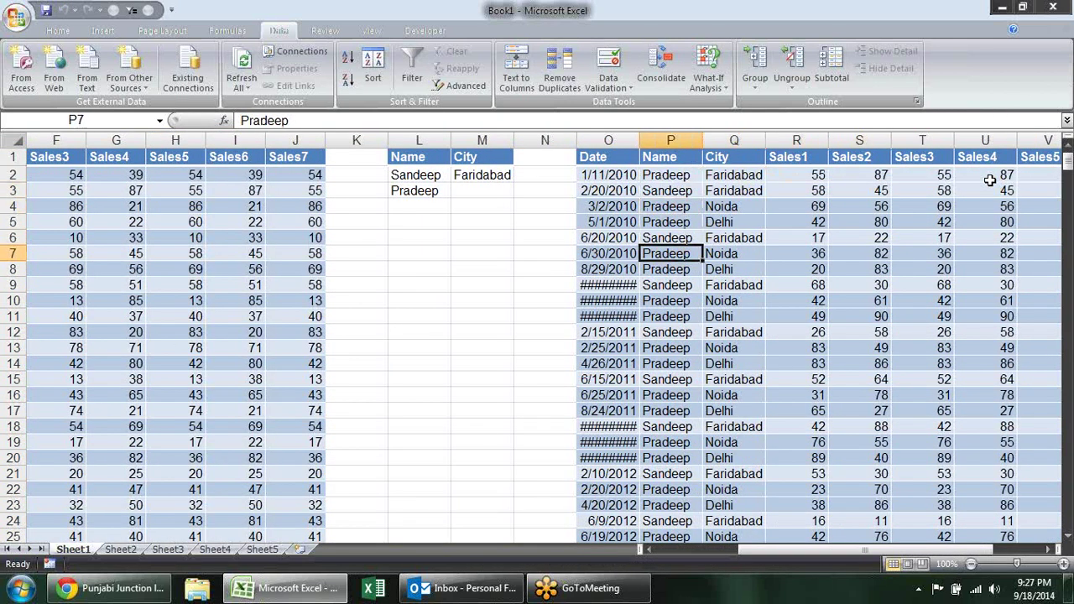
{"action": "key", "text": "Up"}
{"action": "key", "text": "Up"}
{"action": "key", "text": "Up"}
{"action": "key", "text": "Down"}
{"action": "key", "text": "Down"}
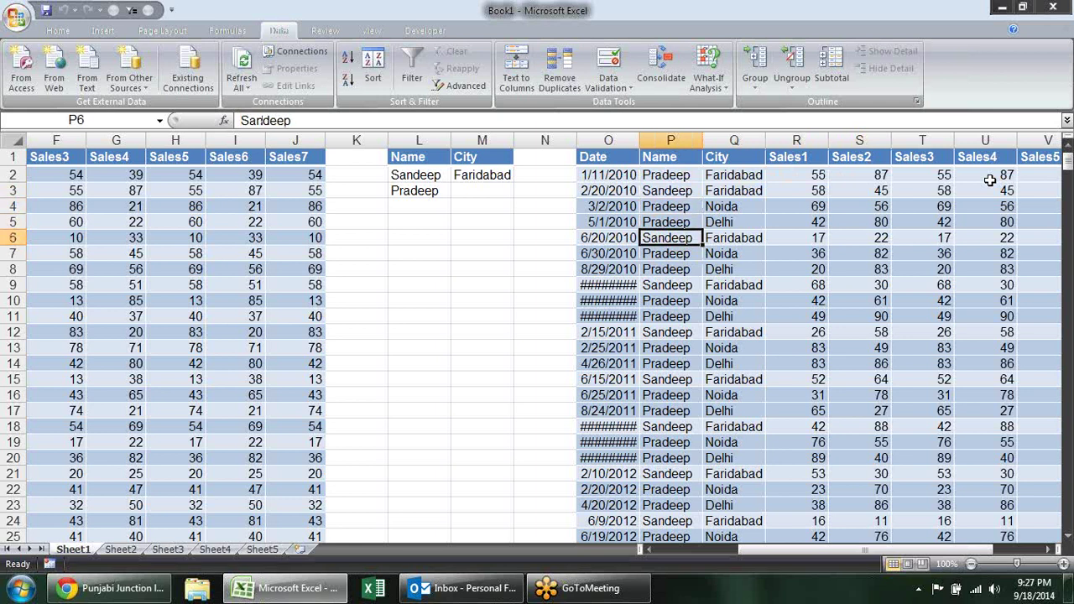
{"action": "key", "text": "Down"}
{"action": "key", "text": "Down"}
{"action": "key", "text": "Down"}
{"action": "key", "text": "Down"}
{"action": "key", "text": "Down"}
{"action": "key", "text": "Down"}
{"action": "key", "text": "Down"}
{"action": "key", "text": "Down"}
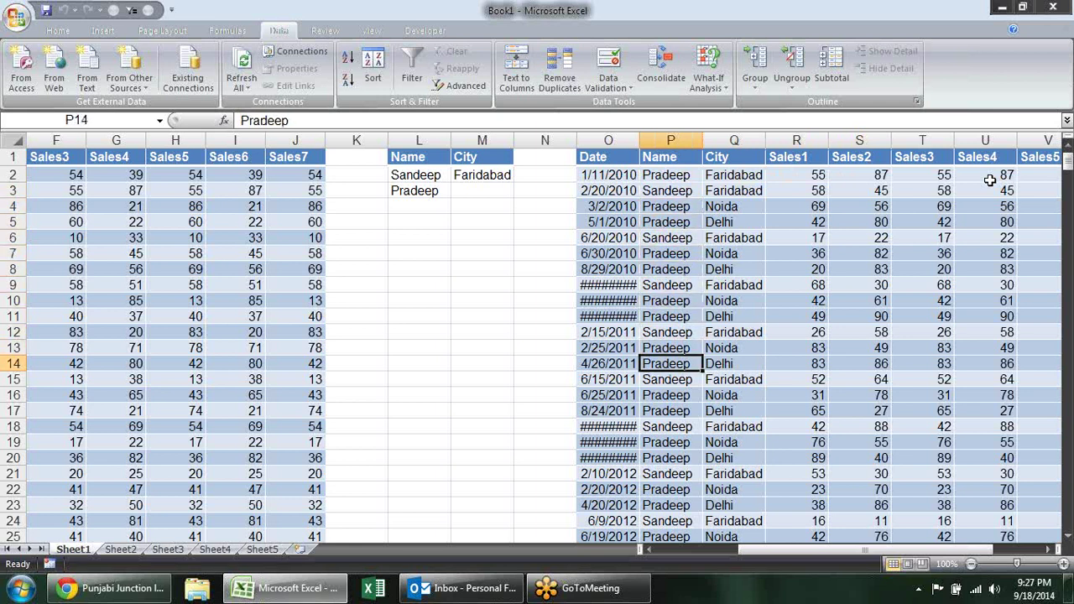
{"action": "key", "text": "Down"}
{"action": "key", "text": "Down"}
{"action": "key", "text": "Down"}
{"action": "key", "text": "Down"}
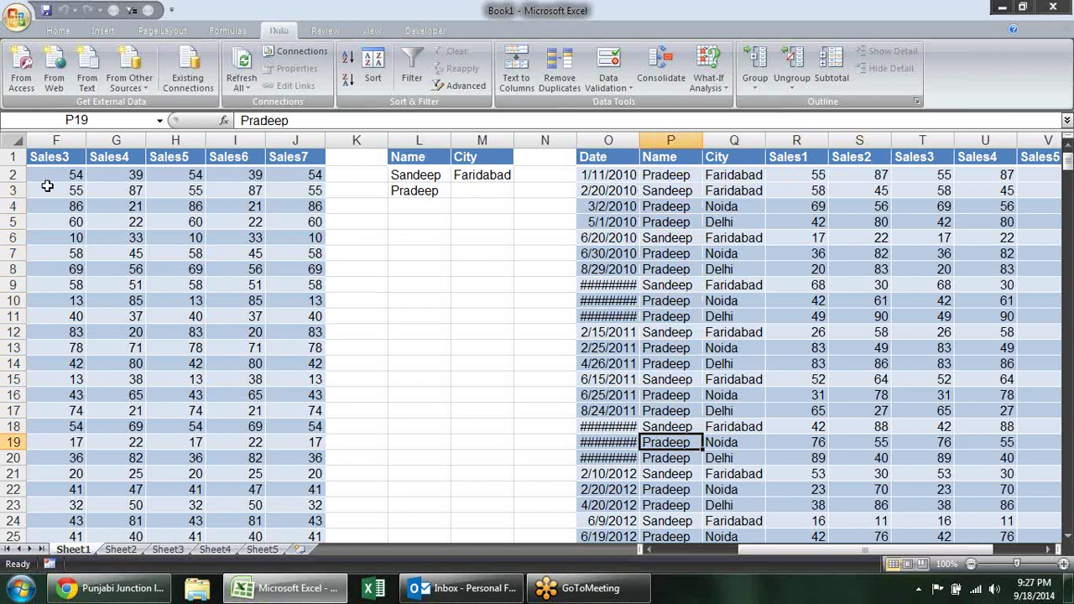
{"action": "left_click_drag", "start_coordinate": [422, 163], "coordinate": [461, 266]}
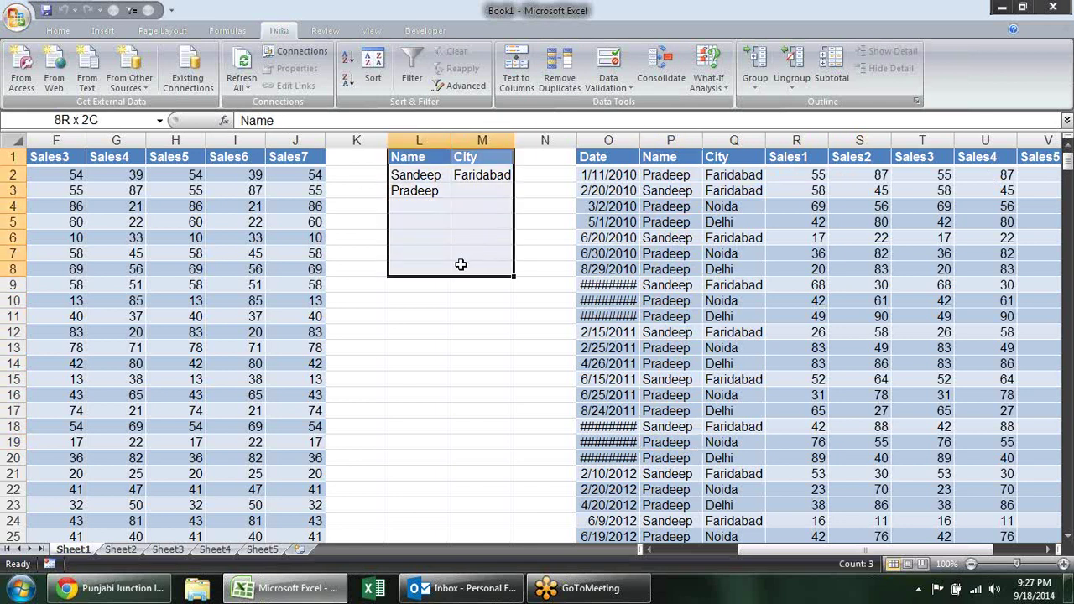
{"action": "left_click", "coordinate": [428, 302]}
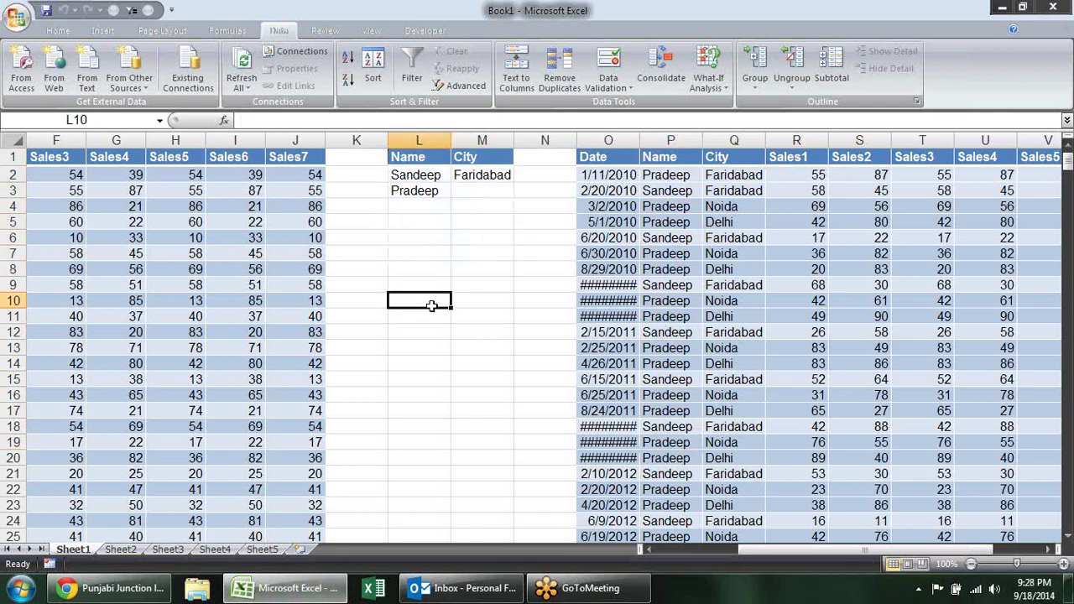
{"action": "left_click_drag", "start_coordinate": [425, 162], "coordinate": [428, 168]}
{"action": "left_click", "coordinate": [502, 157]}
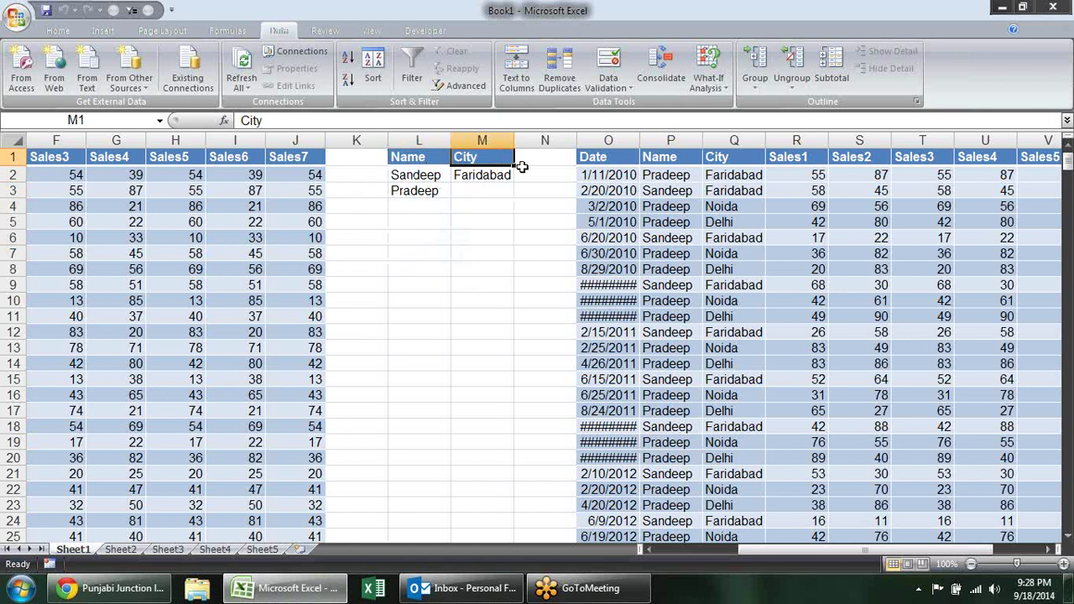
{"action": "left_click", "coordinate": [556, 156]}
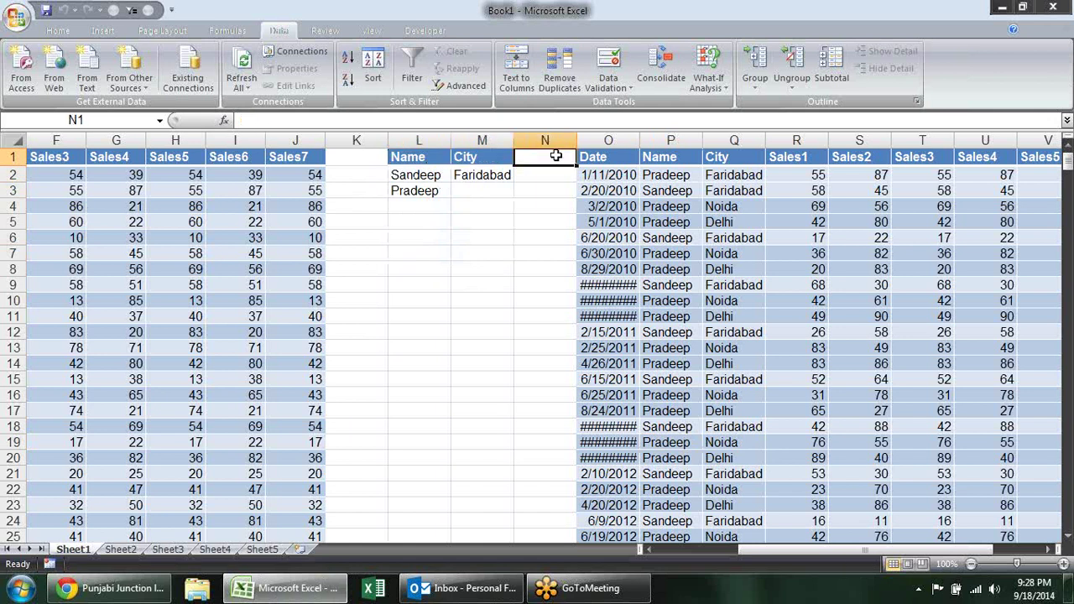
- Delete the copied results in columns O to V
{"action": "left_click_drag", "start_coordinate": [605, 140], "coordinate": [1028, 139]}
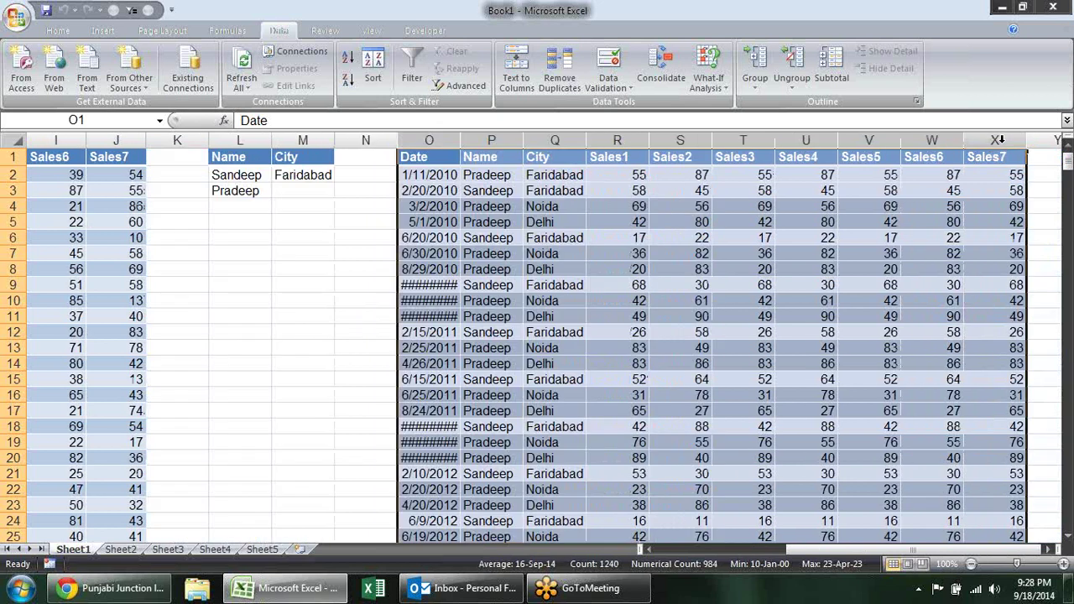
{"action": "key", "text": "Delete"}
{"action": "left_click", "coordinate": [466, 284]}
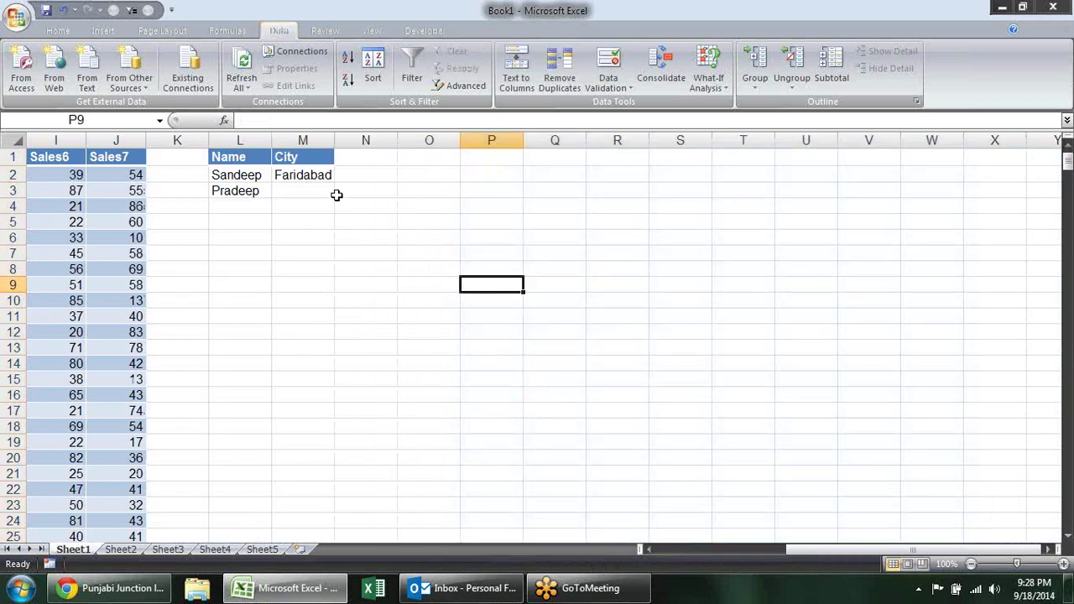
- Add a Sales1 criterion in N1 (header copied from D1) with >50 in N2
{"action": "left_click", "coordinate": [361, 156]}
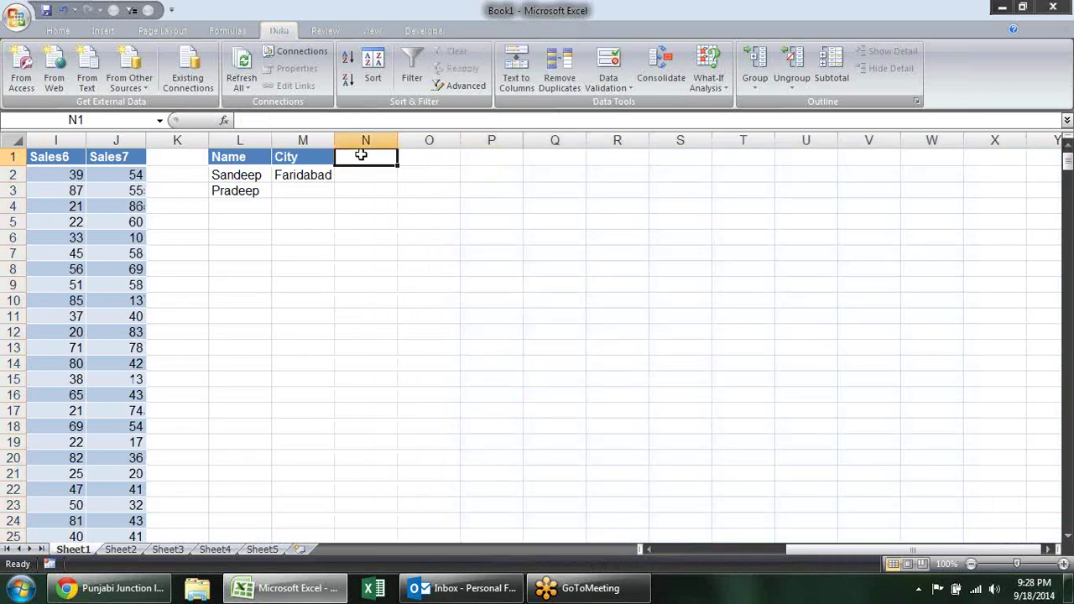
{"action": "type", "text": "SA"}
{"action": "type", "text": "s"}
{"action": "key", "text": "Return"}
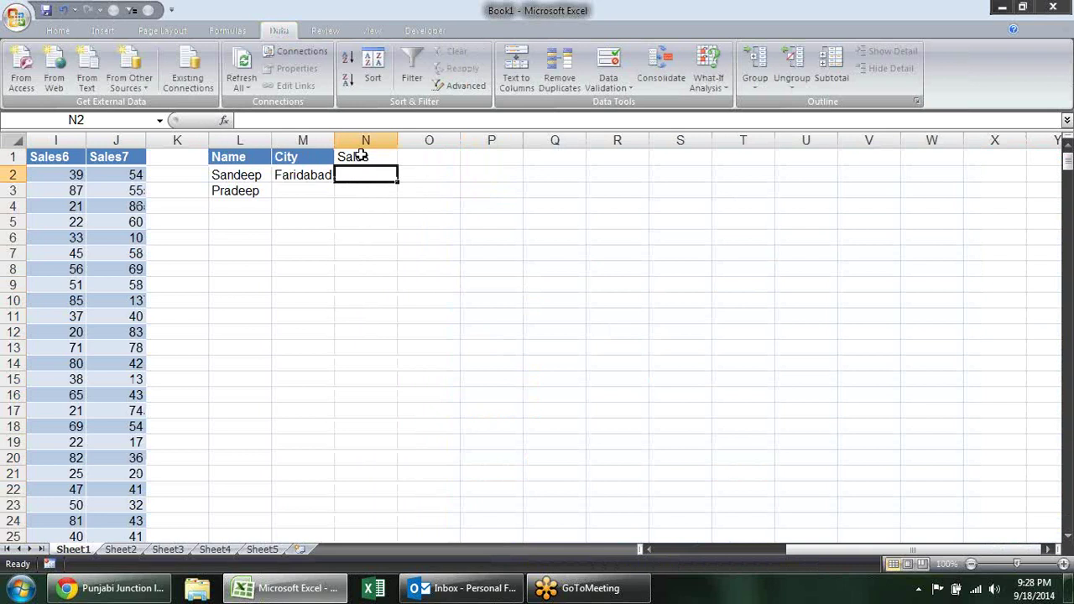
{"action": "left_click", "coordinate": [361, 156]}
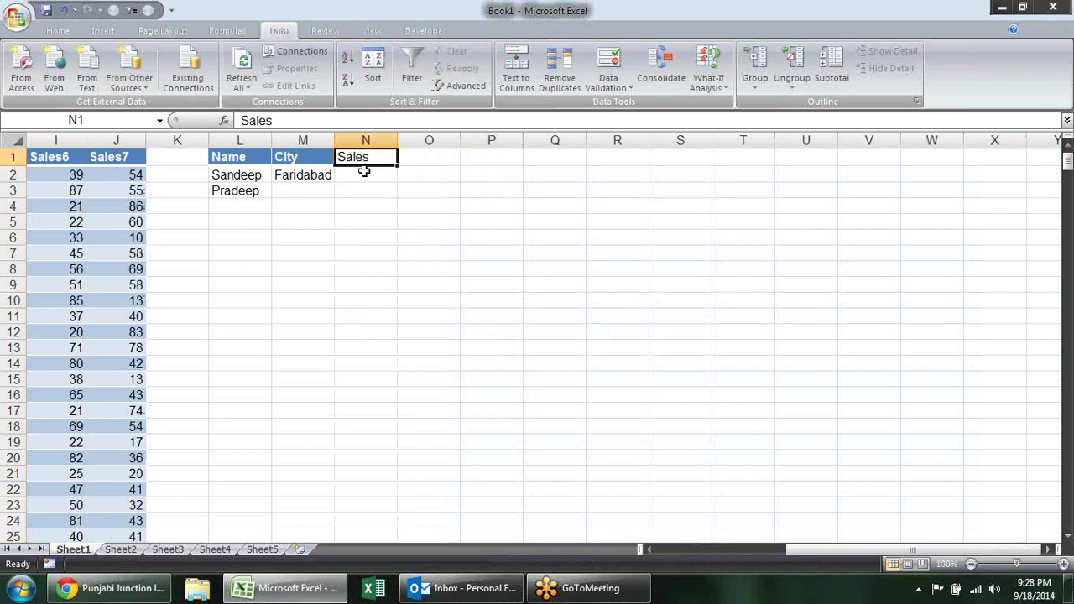
{"action": "key", "text": "Left"}
{"action": "key", "text": "Left"}
{"action": "key", "text": "Left"}
{"action": "key", "text": "Left"}
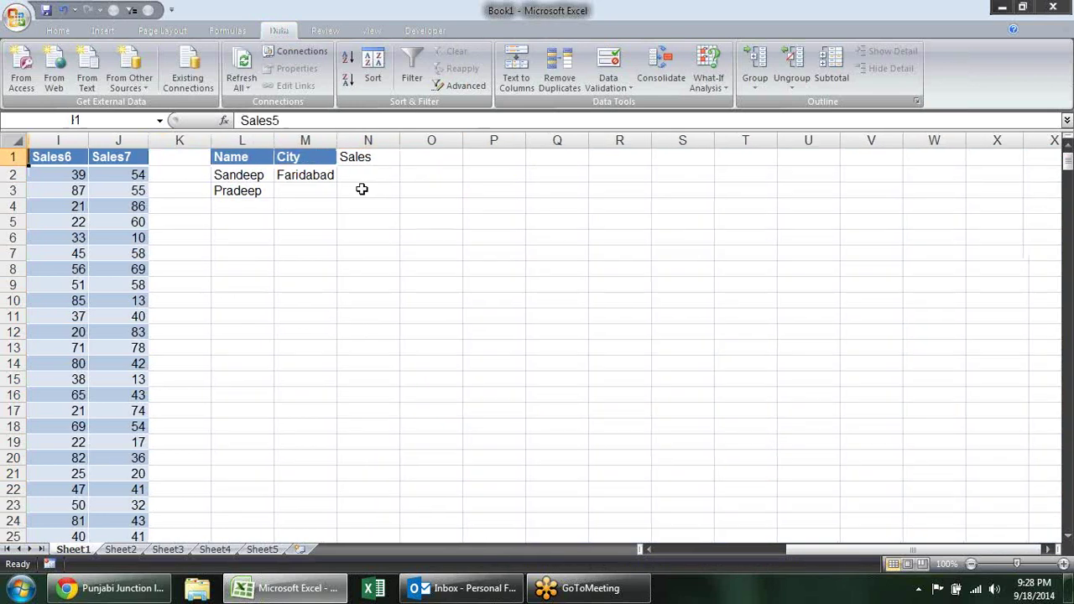
{"action": "key", "text": "Left"}
{"action": "key", "text": "Left"}
{"action": "key", "text": "Left"}
{"action": "key", "text": "Right"}
{"action": "key", "text": "ctrl+c"}
{"action": "key", "text": "Right"}
{"action": "key", "text": "Right"}
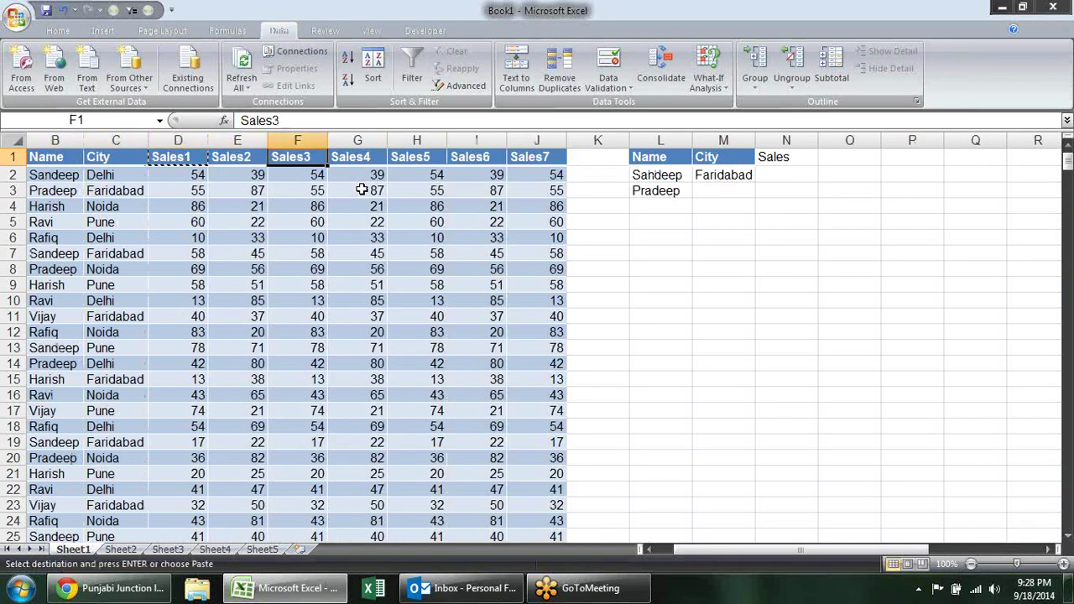
{"action": "key", "text": "Right"}
{"action": "key", "text": "Right"}
{"action": "key", "text": "Right"}
{"action": "key", "text": "Right"}
{"action": "key", "text": "Right"}
{"action": "key", "text": "Right"}
{"action": "key", "text": "Right"}
{"action": "key", "text": "Return"}
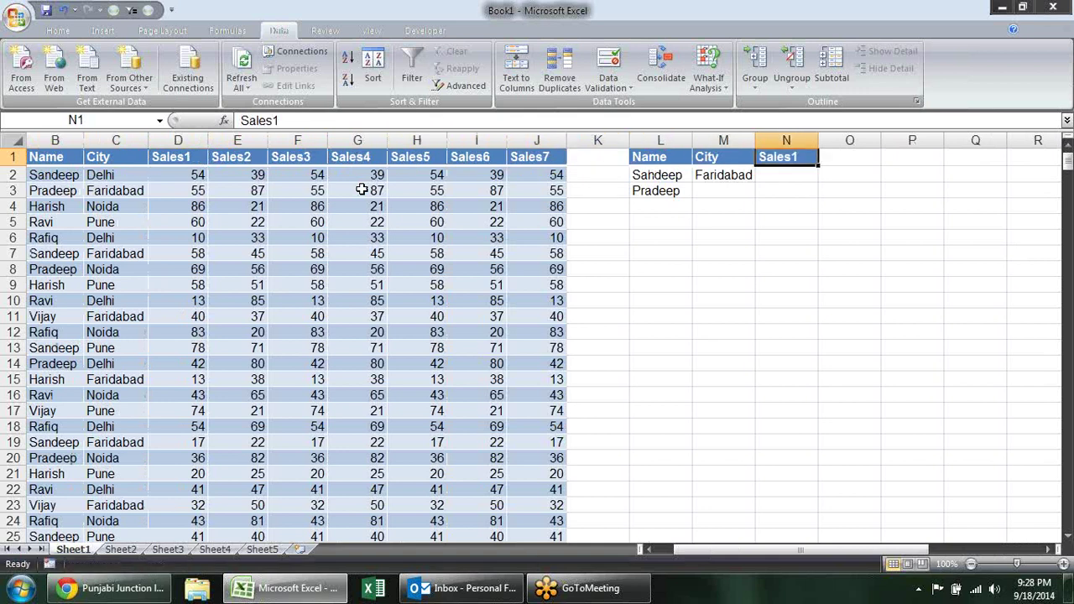
{"action": "key", "text": "Down"}
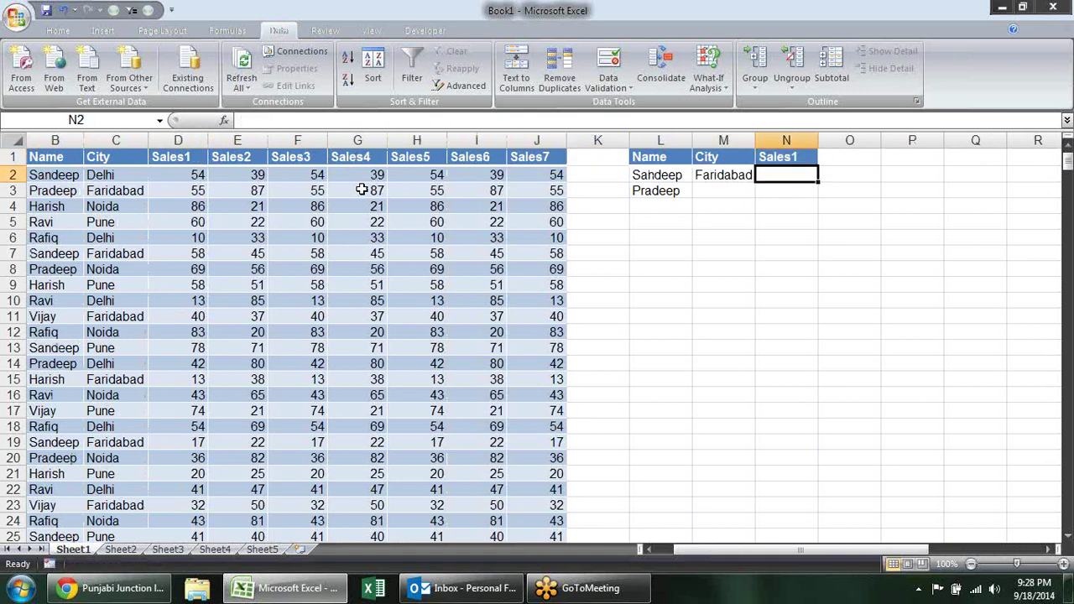
{"action": "type", "text": ">"}
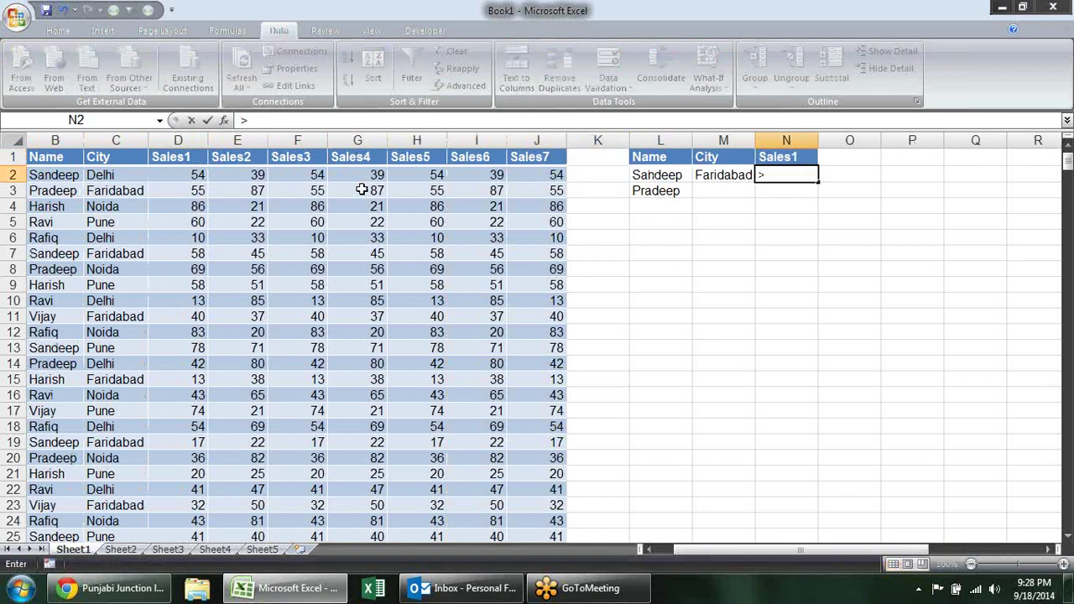
{"action": "type", "text": "50"}
{"action": "key", "text": "Return"}
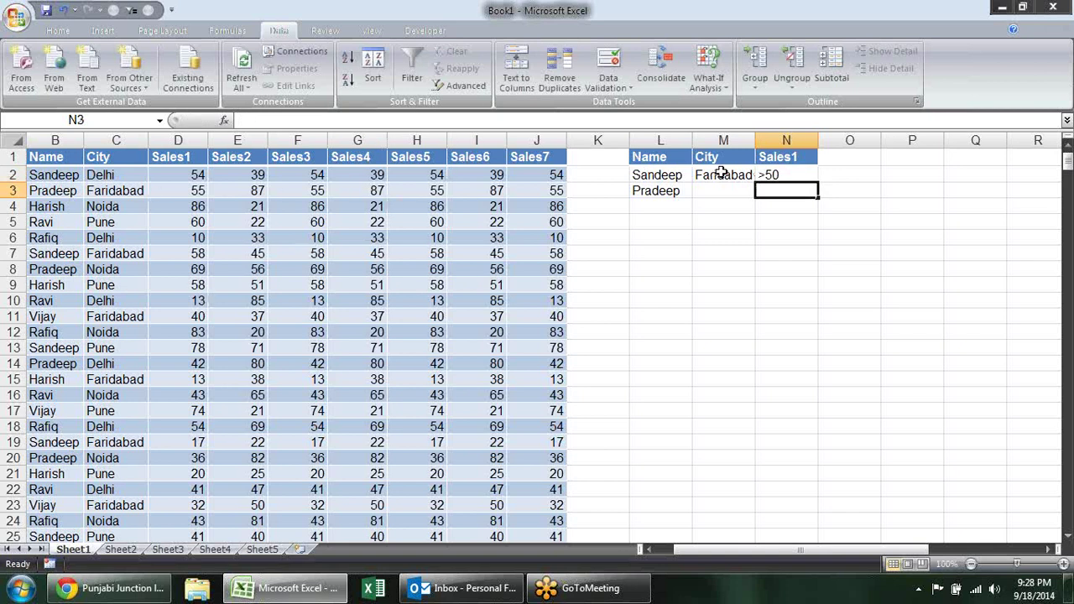
- Delete the Faridabad criterion from cell M2
{"action": "left_click", "coordinate": [722, 174]}
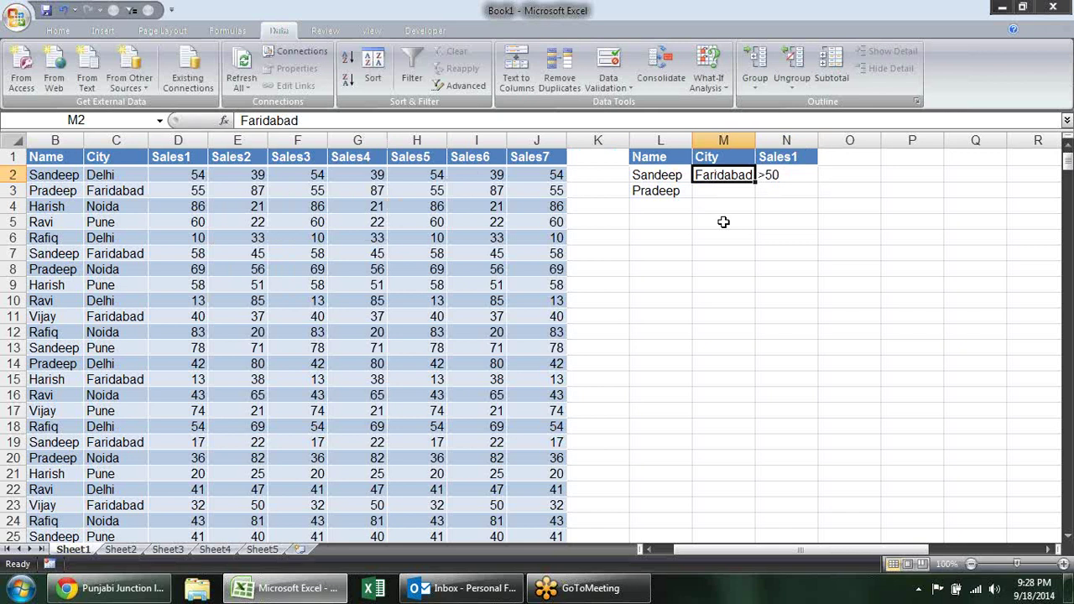
{"action": "key", "text": "Delete"}
{"action": "left_click", "coordinate": [711, 208]}
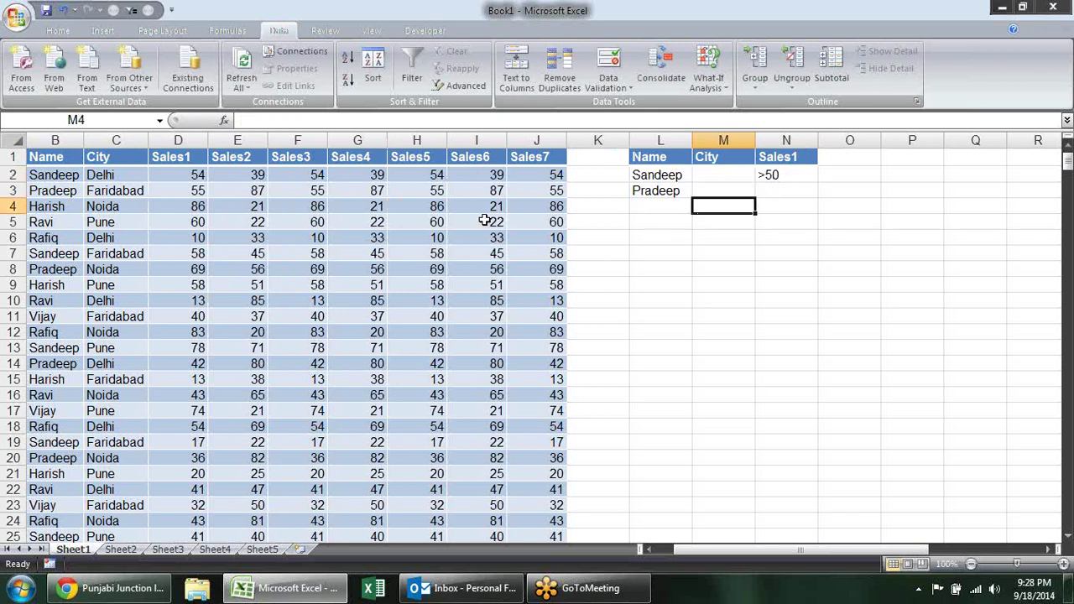
{"action": "left_click", "coordinate": [740, 175]}
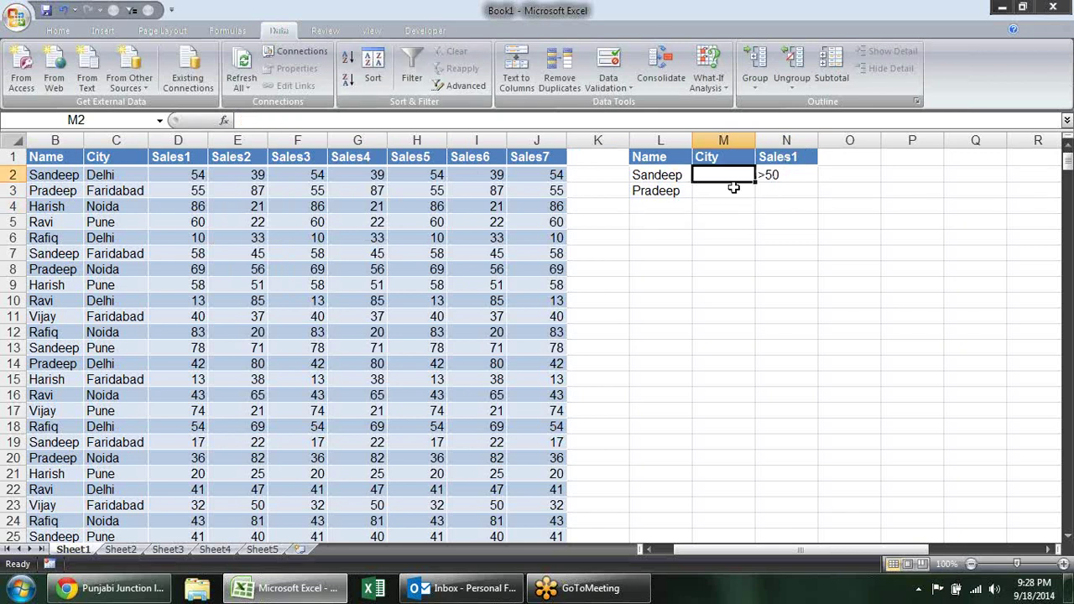
- Run Advanced Filter with criteria L1:N3, copying the matching rows to P1
{"action": "left_click", "coordinate": [444, 89]}
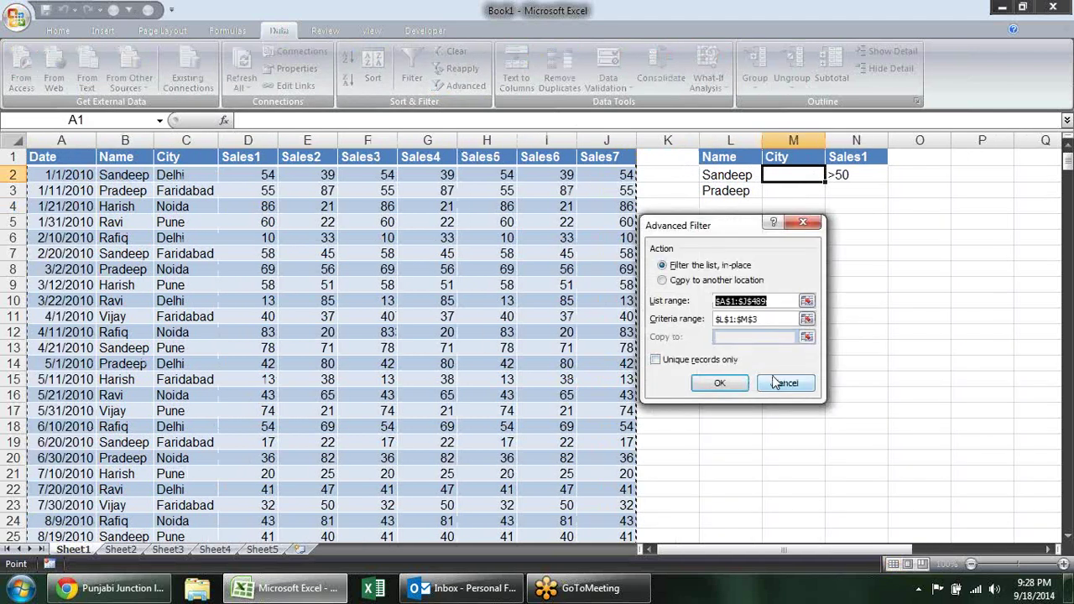
{"action": "left_click", "coordinate": [806, 321]}
{"action": "mouse_move", "coordinate": [741, 155]}
{"action": "left_mouse_down"}
{"action": "mouse_move", "coordinate": [865, 181]}
{"action": "mouse_move", "coordinate": [865, 196]}
{"action": "left_mouse_up"}
{"action": "key", "text": "Return"}
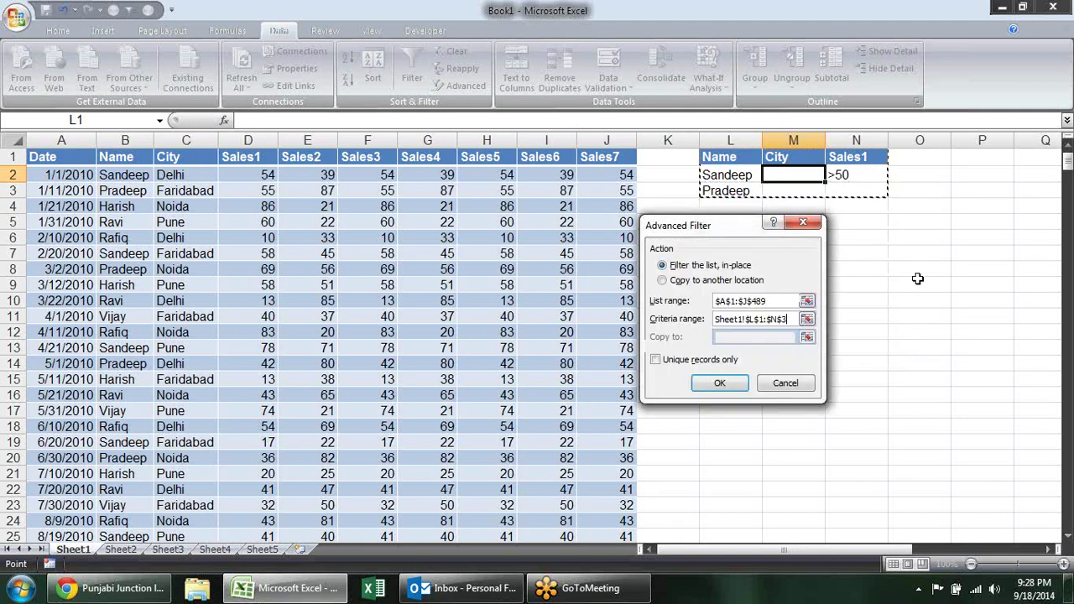
{"action": "left_click", "coordinate": [703, 282]}
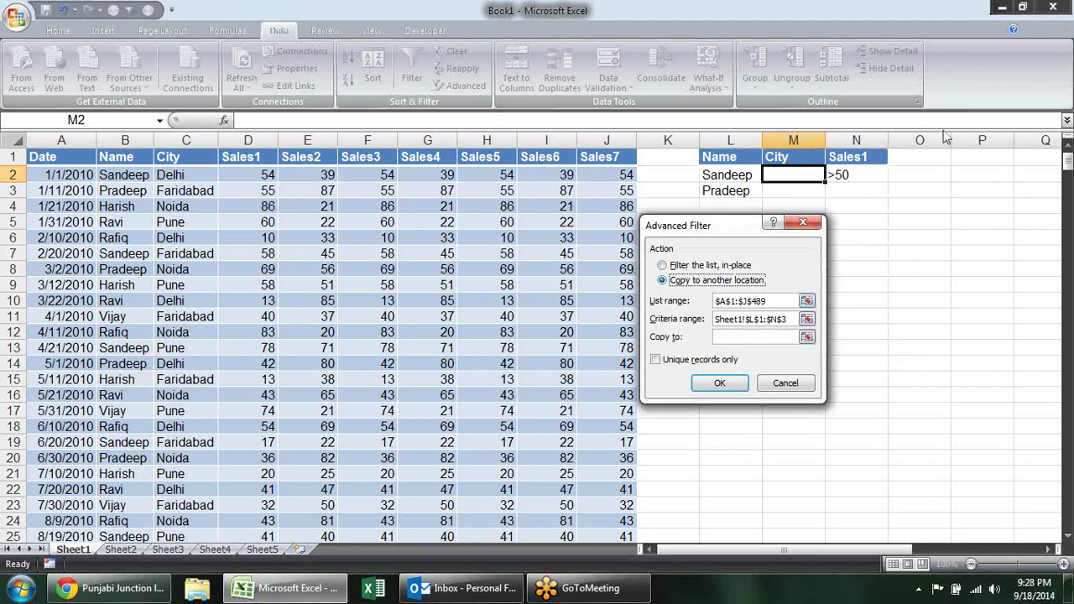
{"action": "left_click", "coordinate": [807, 336]}
{"action": "left_click", "coordinate": [965, 157]}
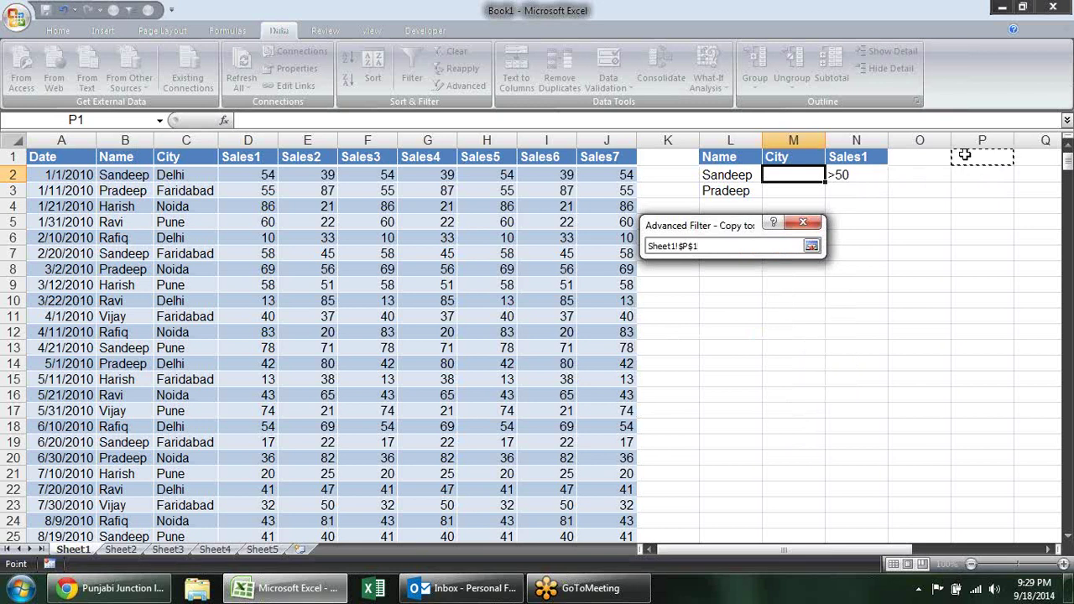
{"action": "key", "text": "Return"}
{"action": "left_click", "coordinate": [726, 384]}
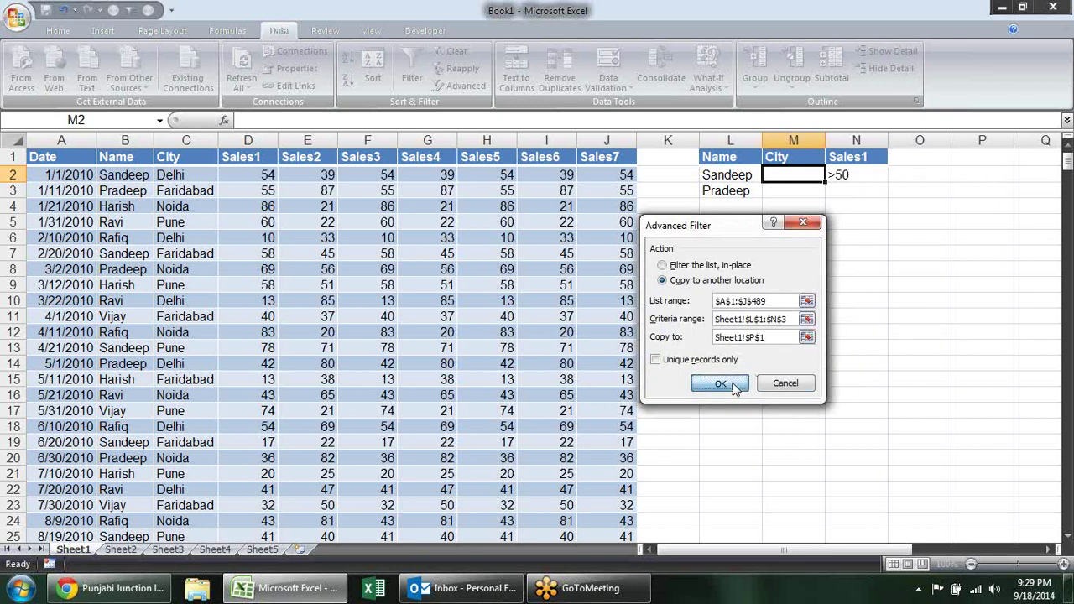
{"action": "left_click", "coordinate": [1003, 252]}
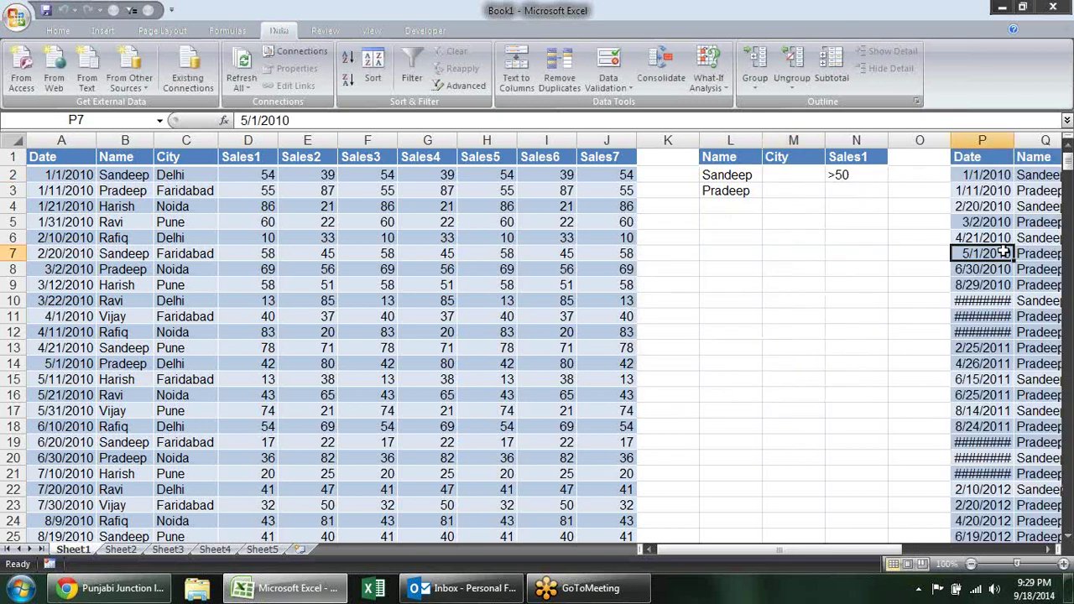
{"action": "key", "text": "Right"}
{"action": "key", "text": "Right"}
{"action": "key", "text": "Right"}
{"action": "key", "text": "Right"}
{"action": "key", "text": "Right"}
{"action": "key", "text": "Left"}
{"action": "key", "text": "Left"}
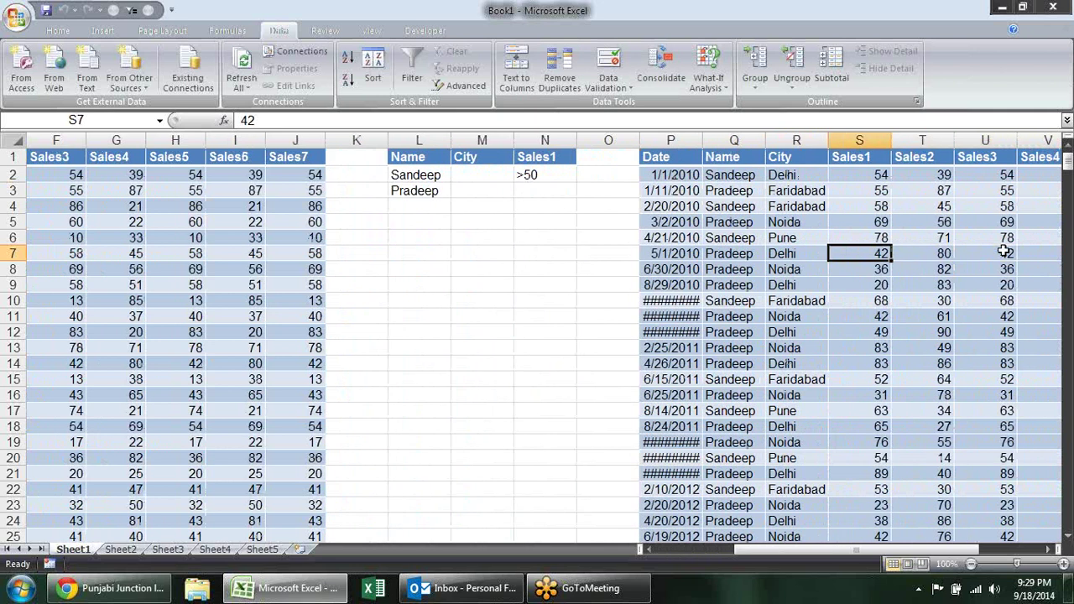
{"action": "key", "text": "Up"}
{"action": "key", "text": "Up"}
{"action": "key", "text": "Up"}
{"action": "key", "text": "Up"}
{"action": "key", "text": "Up"}
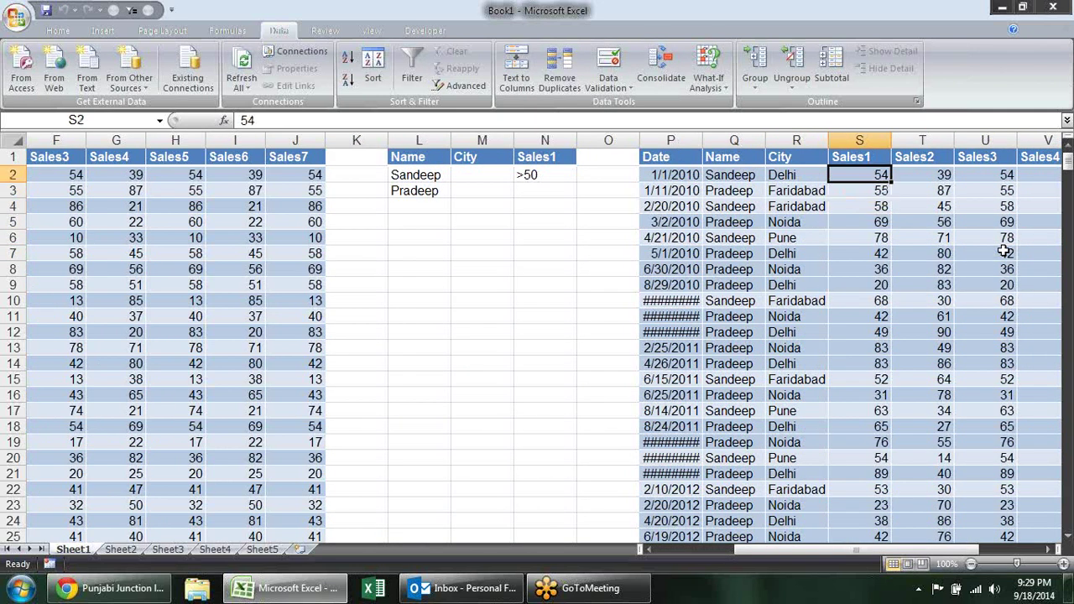
{"action": "key", "text": "Down"}
{"action": "key", "text": "Down"}
{"action": "key", "text": "Down"}
{"action": "key", "text": "Down"}
{"action": "key", "text": "Down"}
{"action": "key", "text": "Down"}
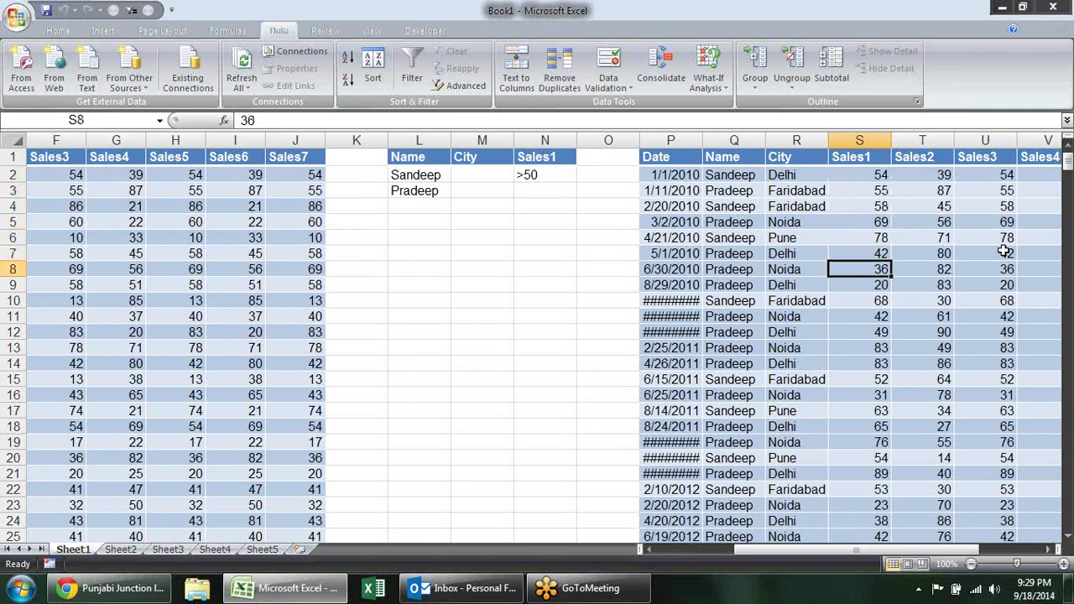
{"action": "key", "text": "Down"}
{"action": "key", "text": "Down"}
{"action": "key", "text": "Down"}
{"action": "key", "text": "Down"}
{"action": "key", "text": "Down"}
{"action": "key", "text": "Down"}
{"action": "key", "text": "Down"}
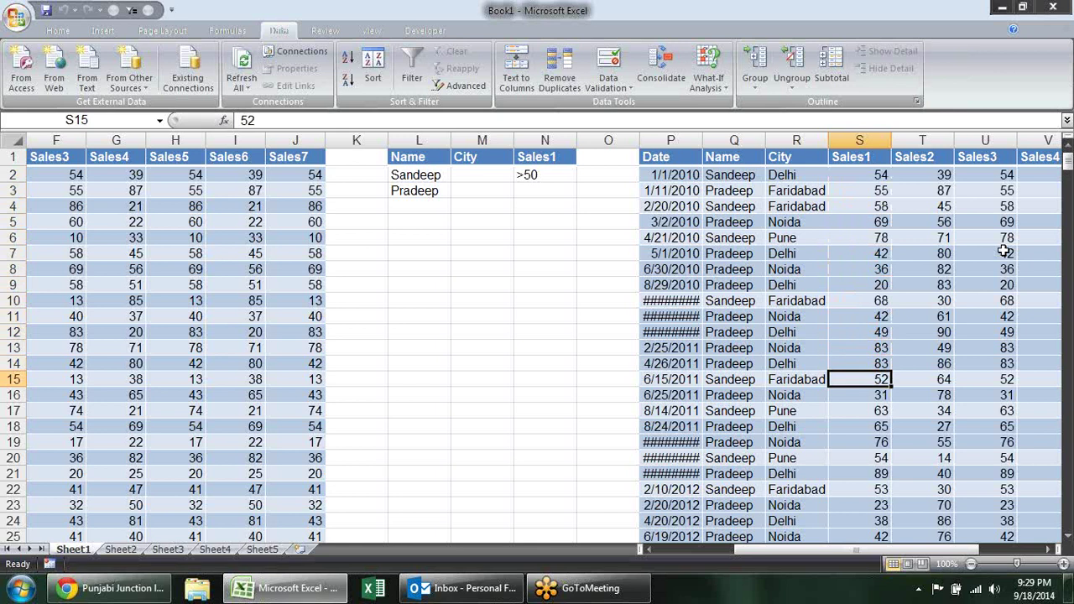
{"action": "key", "text": "Down"}
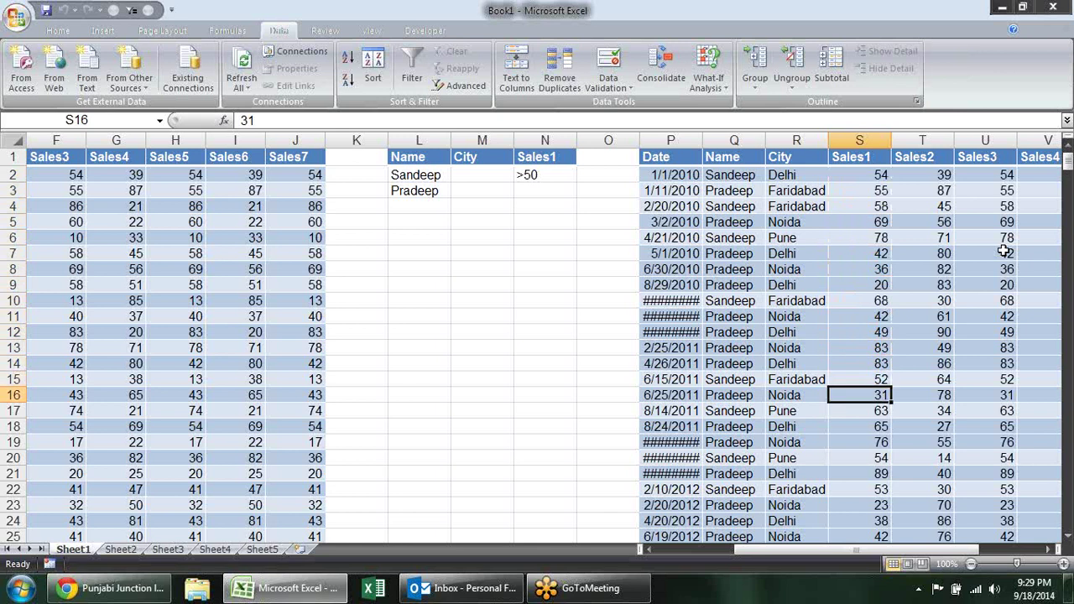
{"action": "key", "text": "Down"}
{"action": "key", "text": "Down"}
{"action": "key", "text": "Down"}
{"action": "key", "text": "Down"}
{"action": "key", "text": "Down"}
{"action": "key", "text": "Up"}
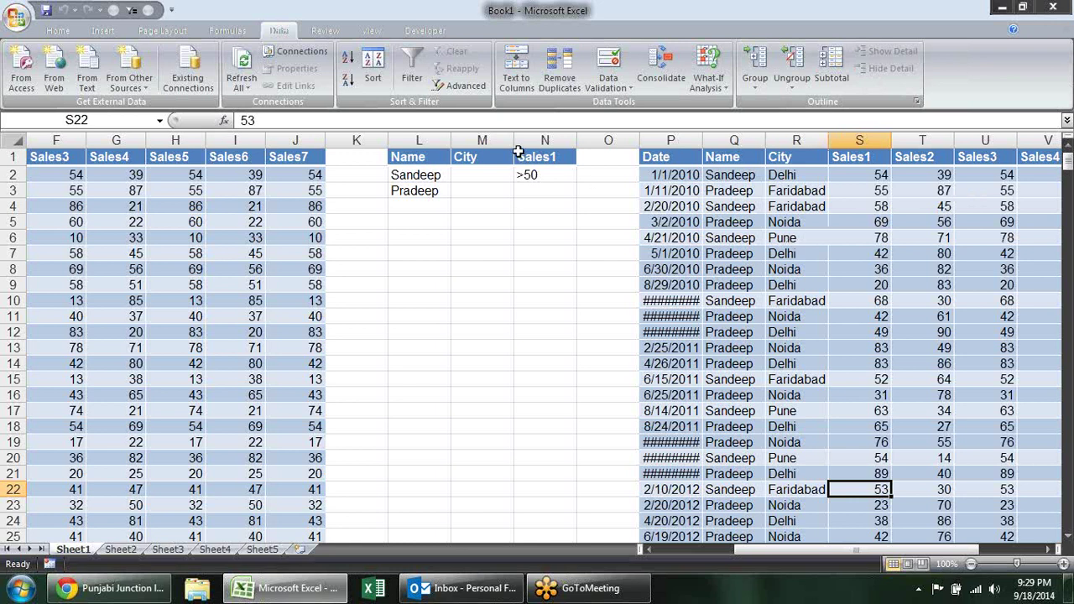
{"action": "left_click", "coordinate": [509, 221]}
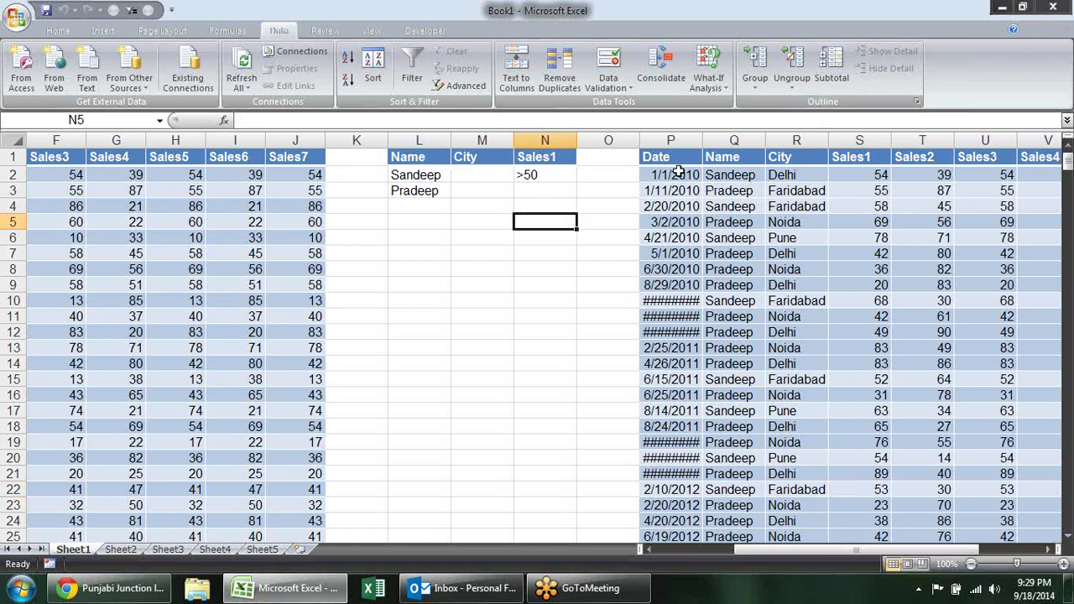
- Clear formats and delete the copied filtered table in columns P onward
{"action": "left_click", "coordinate": [669, 138]}
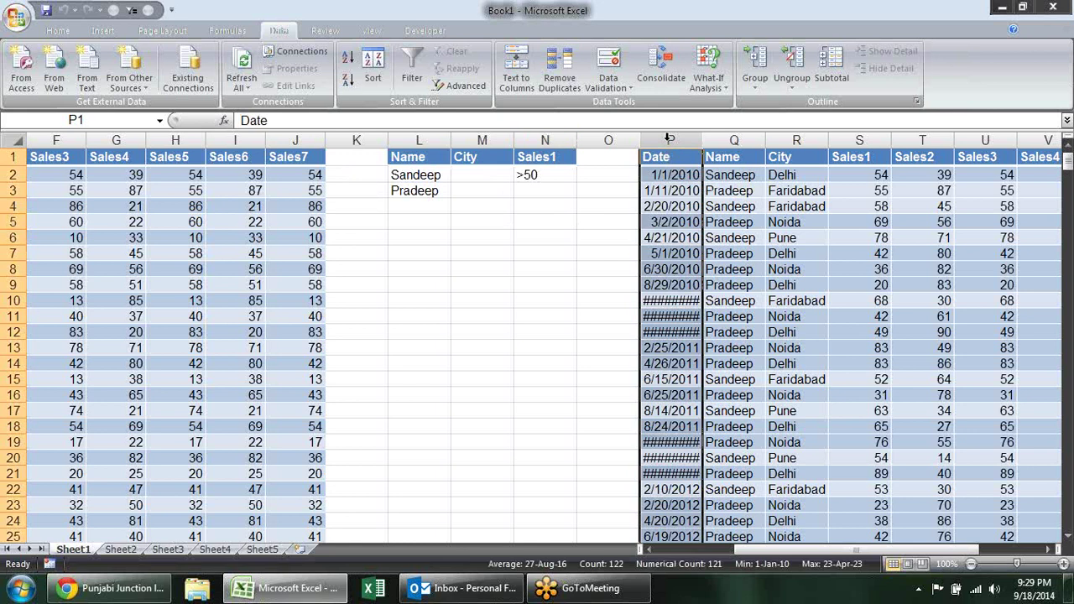
{"action": "key", "text": "ctrl+shift+Right"}
{"action": "key", "text": "alt+e"}
{"action": "key", "text": "a"}
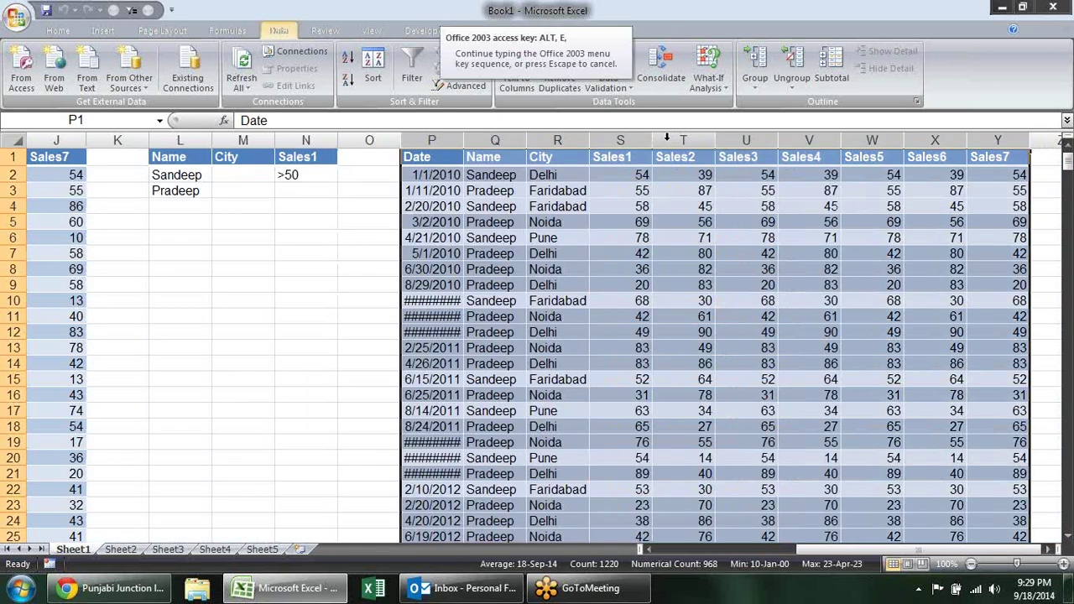
{"action": "key", "text": "f"}
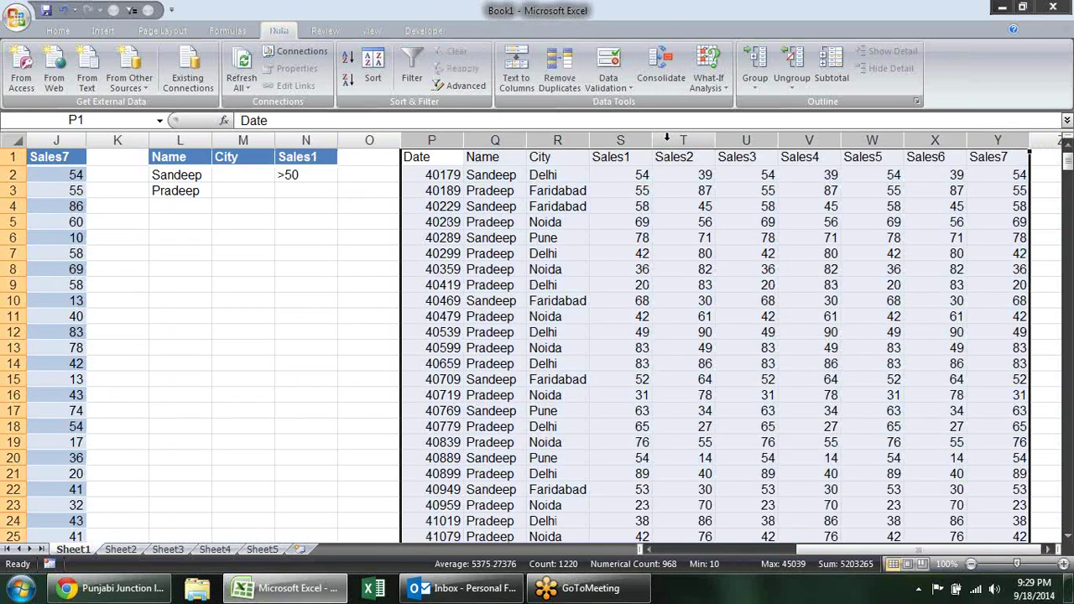
{"action": "key", "text": "Delete"}
{"action": "left_click", "coordinate": [281, 324]}
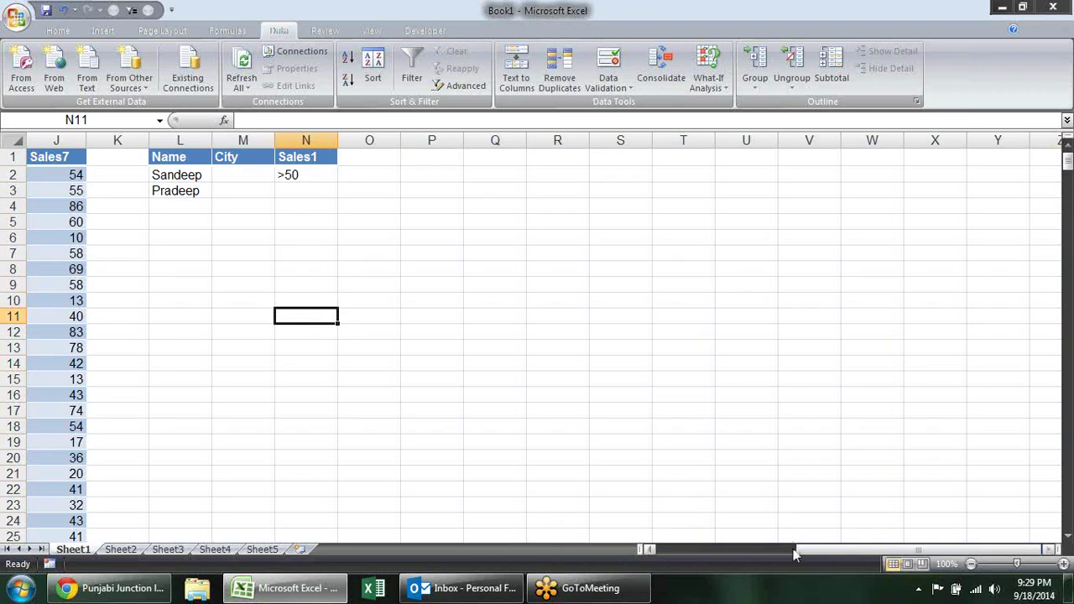
{"action": "left_click_drag", "start_coordinate": [796, 555], "coordinate": [781, 553]}
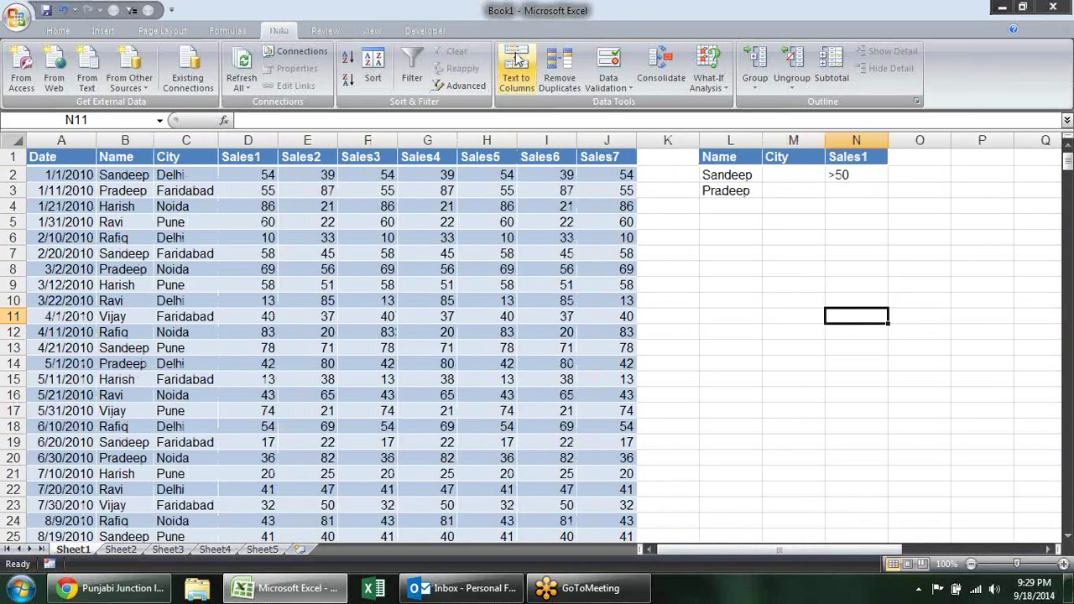
- Set Advanced Filter list range to column B, unique records only, copied to P1
{"action": "left_click", "coordinate": [460, 86]}
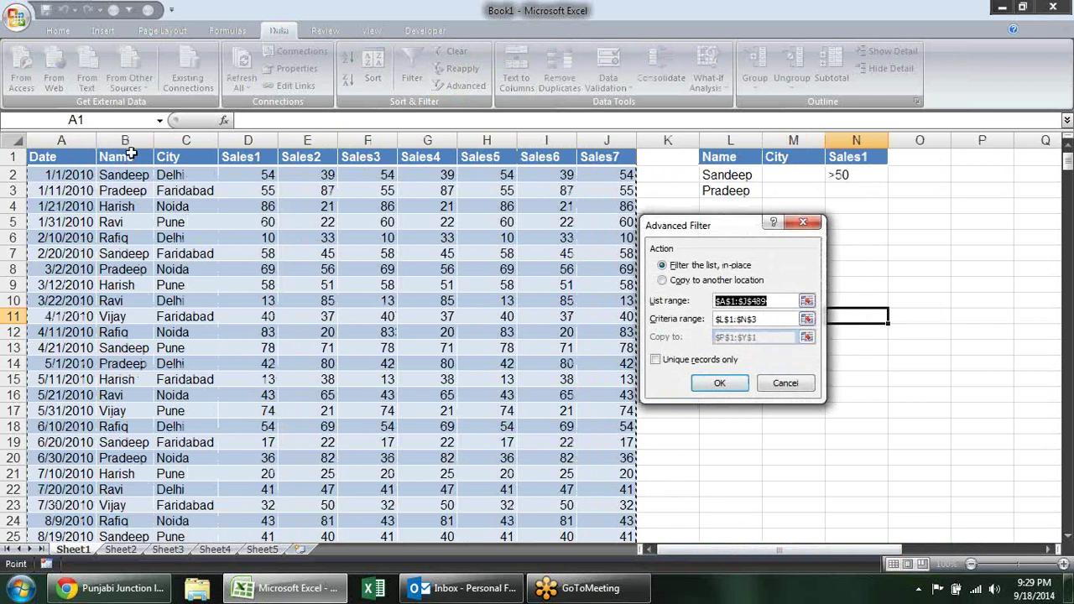
{"action": "left_click", "coordinate": [126, 141]}
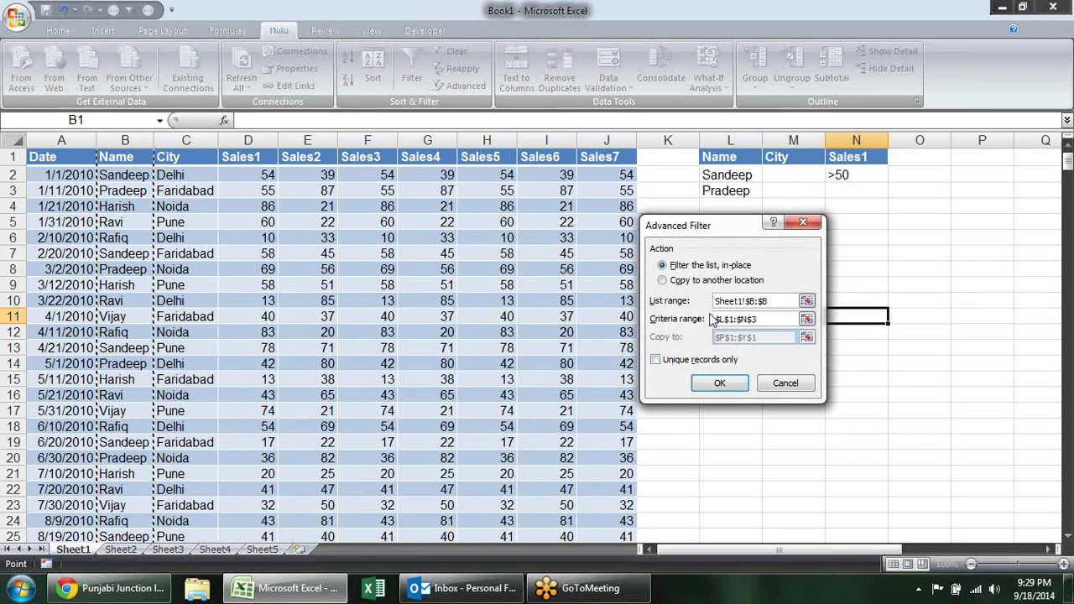
{"action": "left_click", "coordinate": [684, 359]}
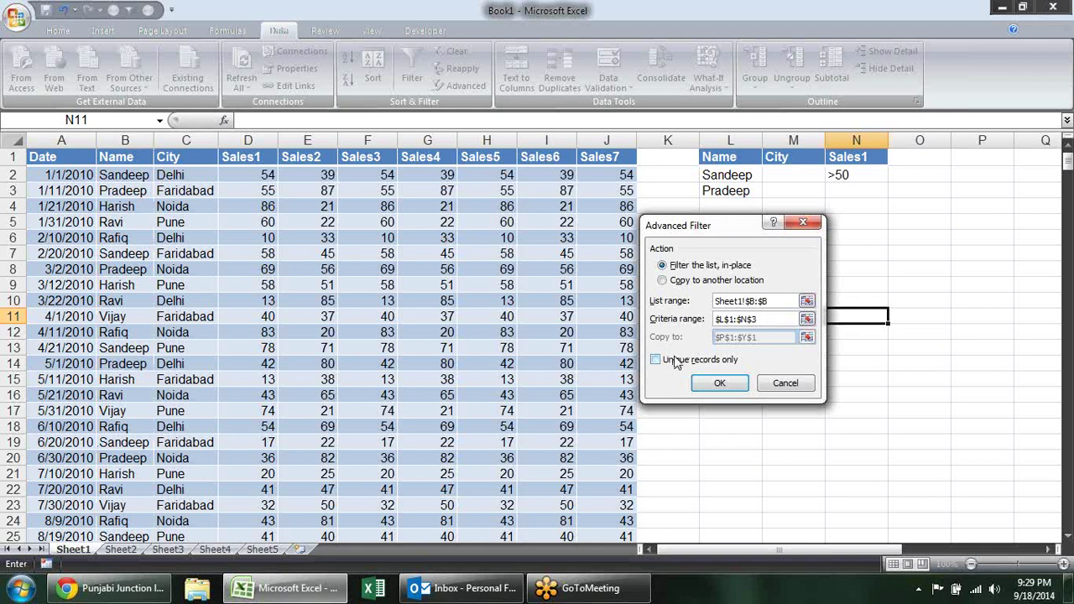
{"action": "left_click", "coordinate": [676, 360]}
{"action": "left_click", "coordinate": [697, 280]}
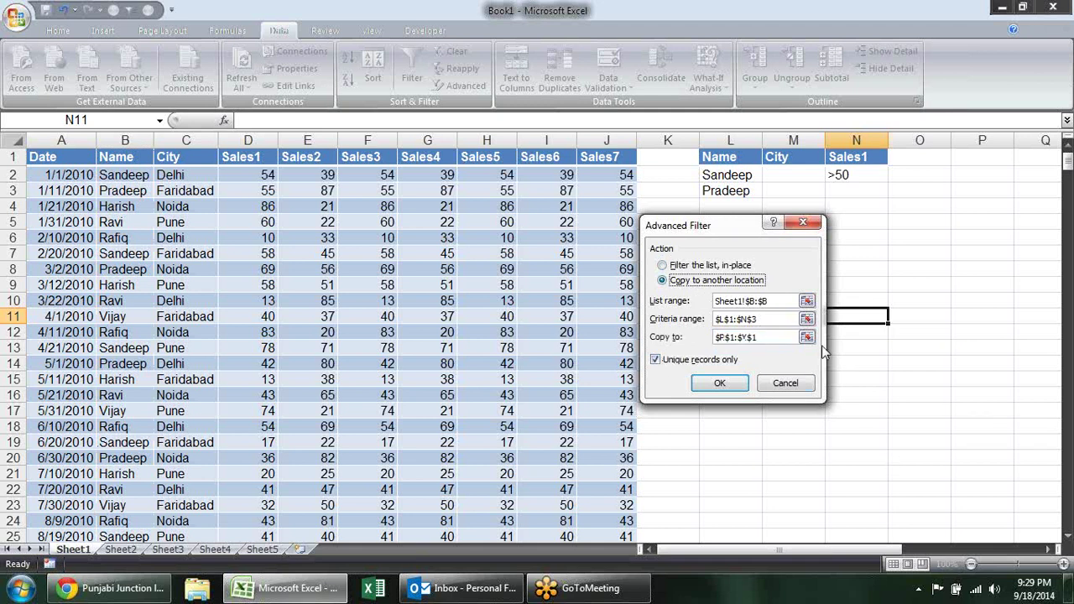
{"action": "left_click", "coordinate": [808, 338]}
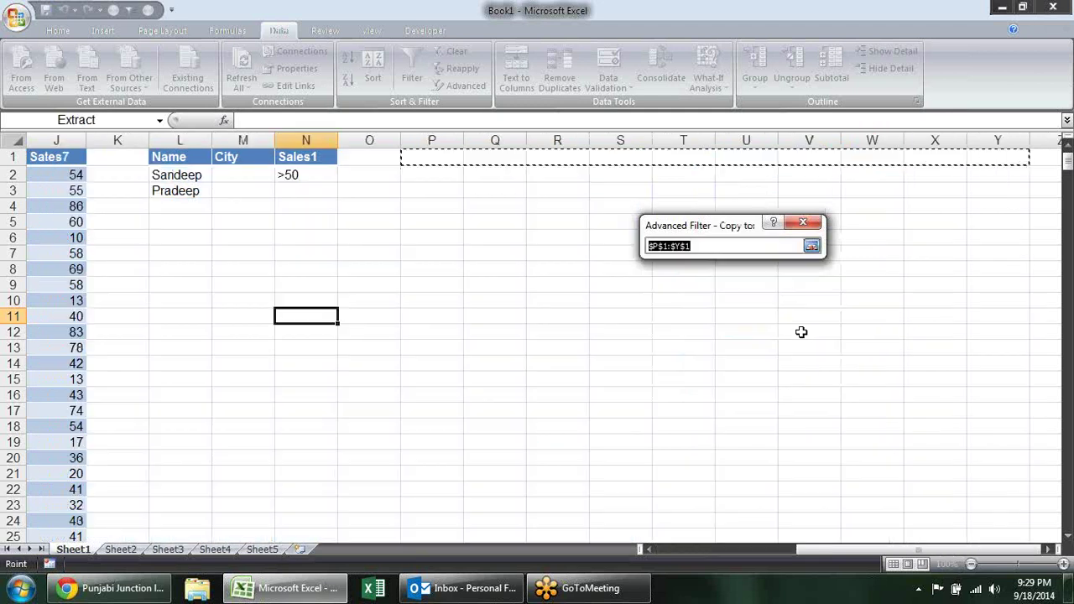
{"action": "left_click", "coordinate": [463, 154]}
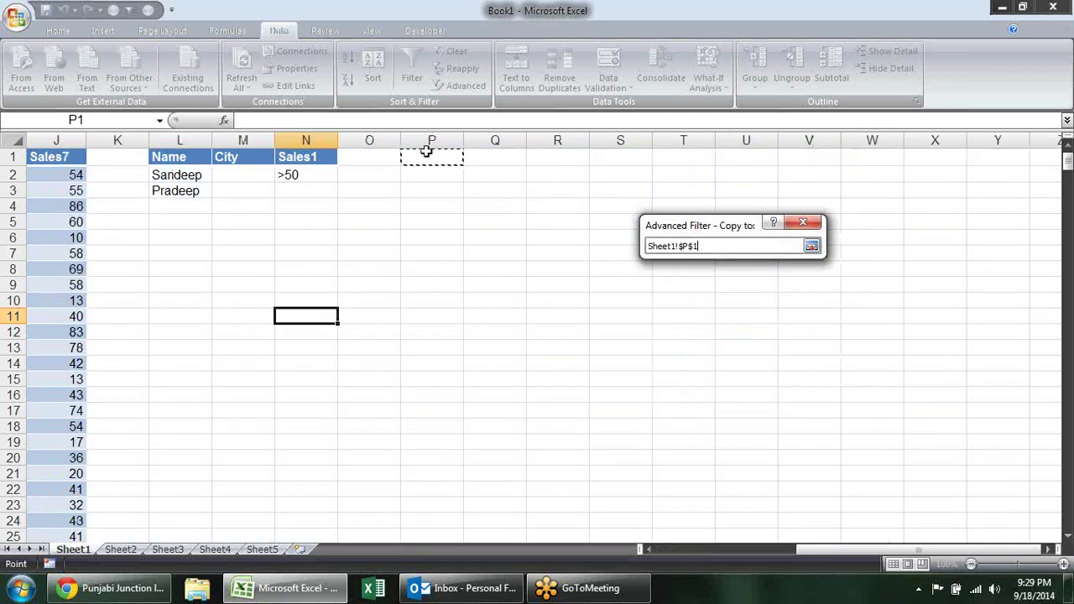
{"action": "left_click_drag", "start_coordinate": [828, 553], "coordinate": [690, 552]}
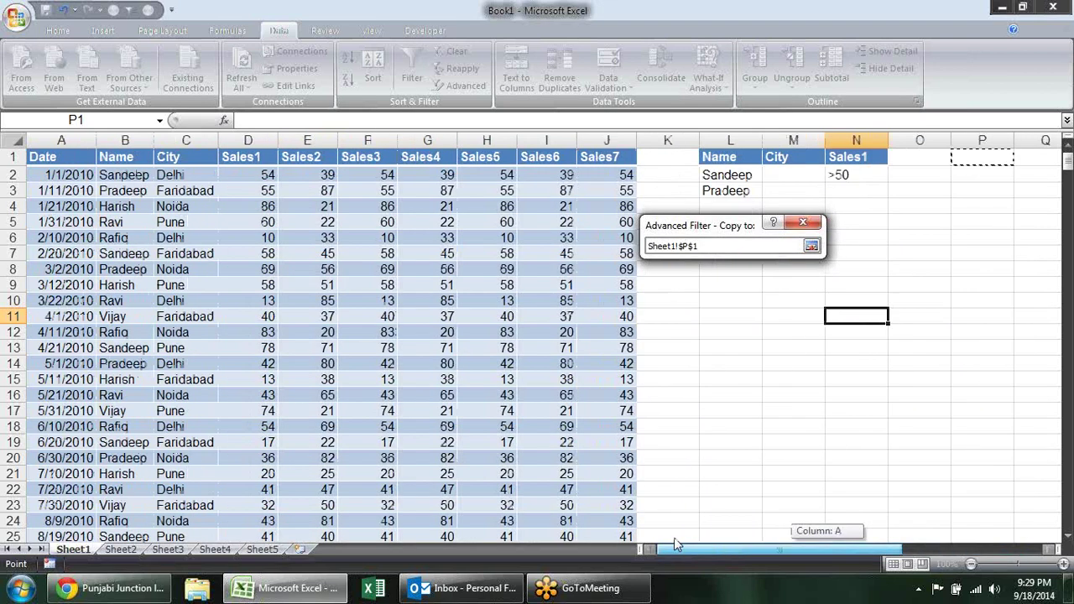
{"action": "left_click", "coordinate": [812, 247]}
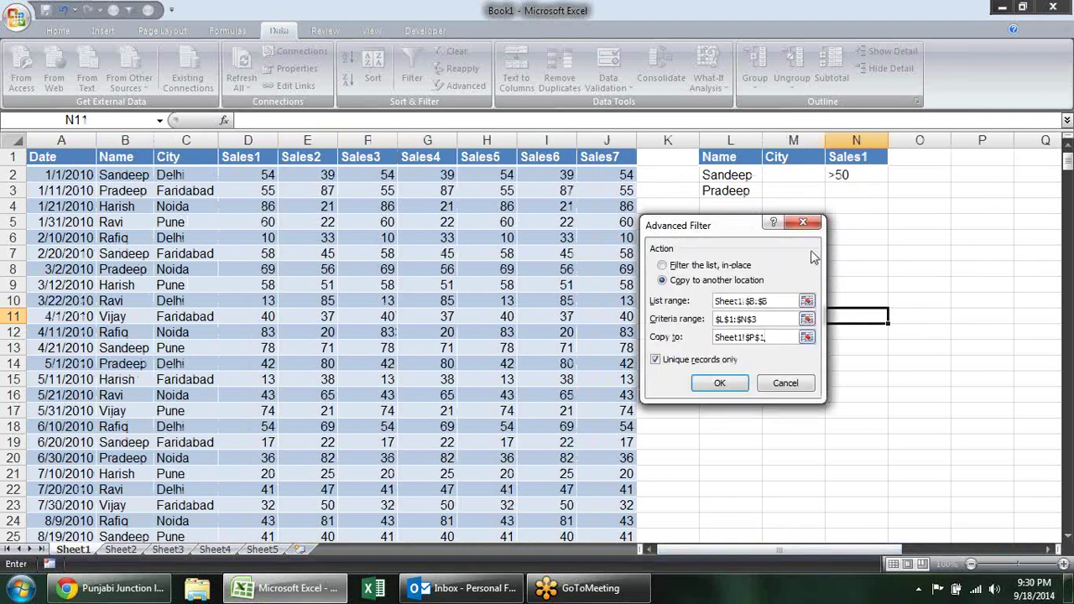
- Empty the criteria range and extract the unique names into column P
{"action": "left_click_drag", "start_coordinate": [768, 320], "coordinate": [707, 325]}
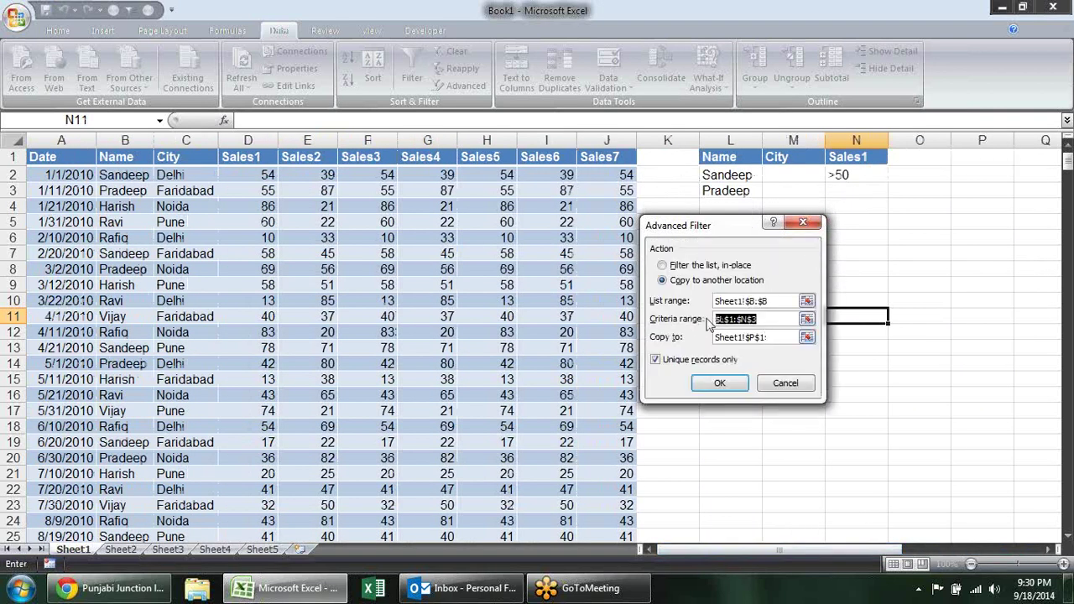
{"action": "key", "text": "Delete"}
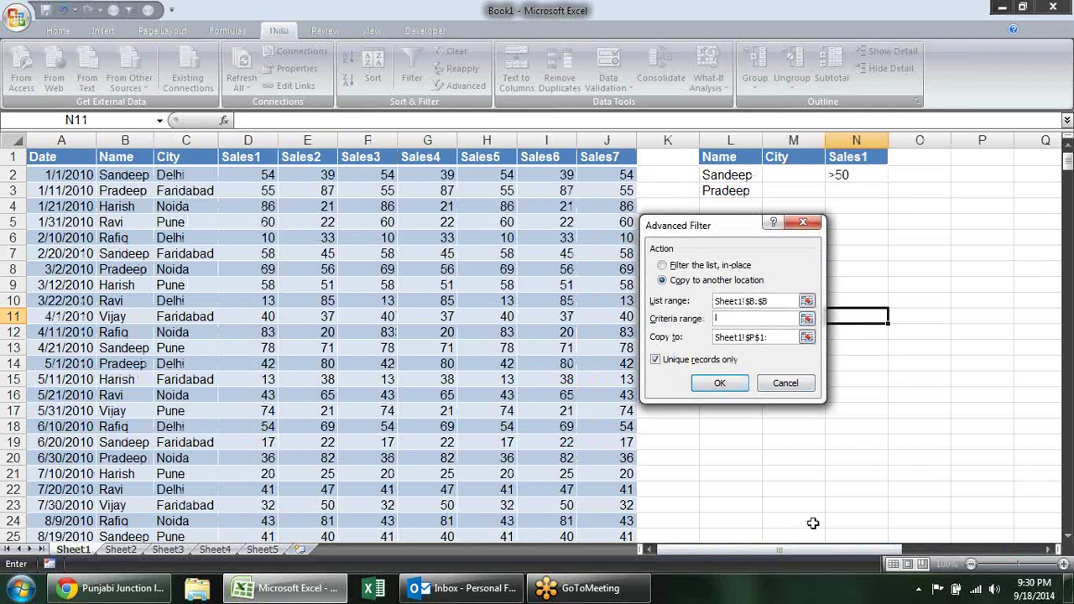
{"action": "left_click_drag", "start_coordinate": [812, 553], "coordinate": [846, 553]}
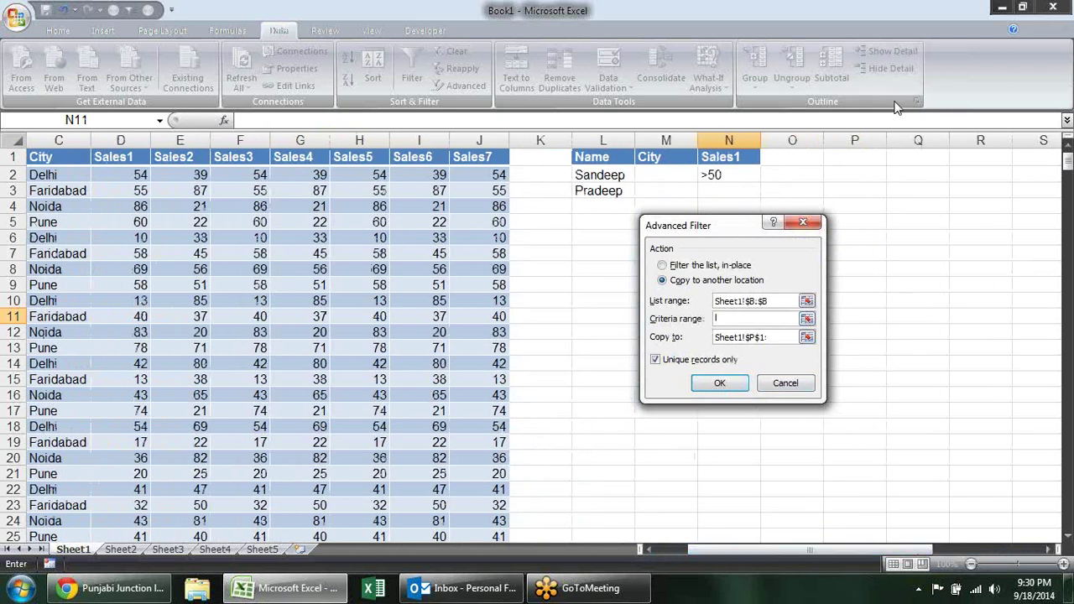
{"action": "left_click", "coordinate": [904, 161]}
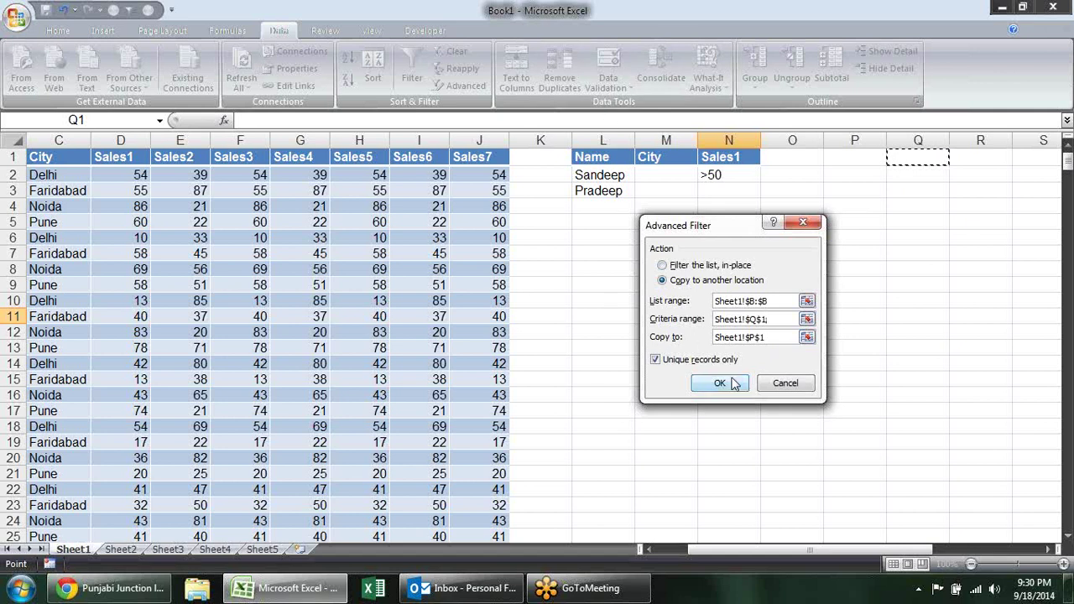
{"action": "left_click_drag", "start_coordinate": [776, 318], "coordinate": [680, 317]}
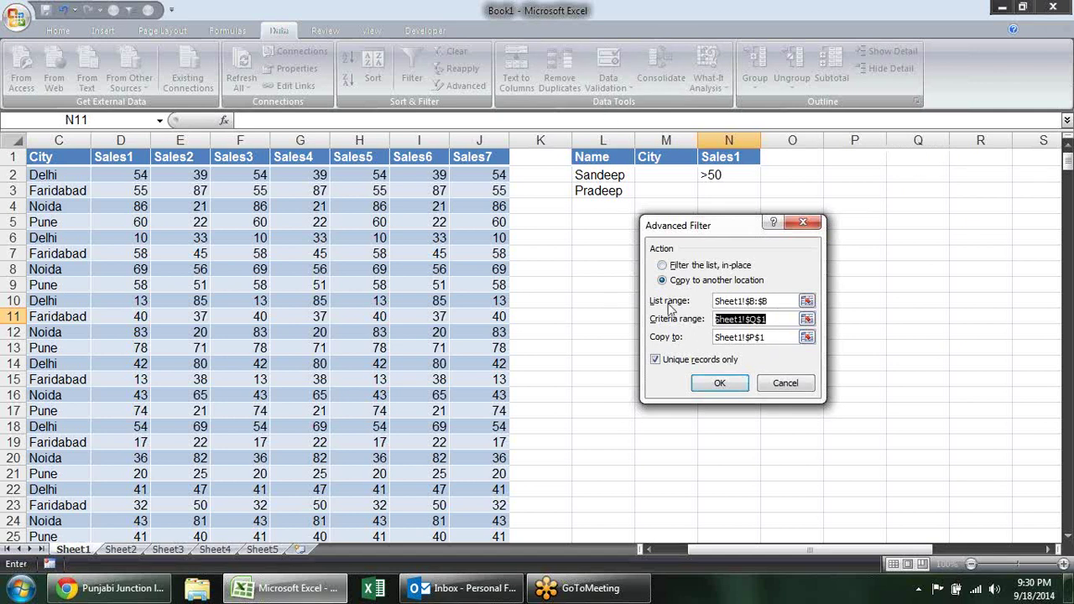
{"action": "key", "text": "BackSpace"}
{"action": "left_click", "coordinate": [745, 383]}
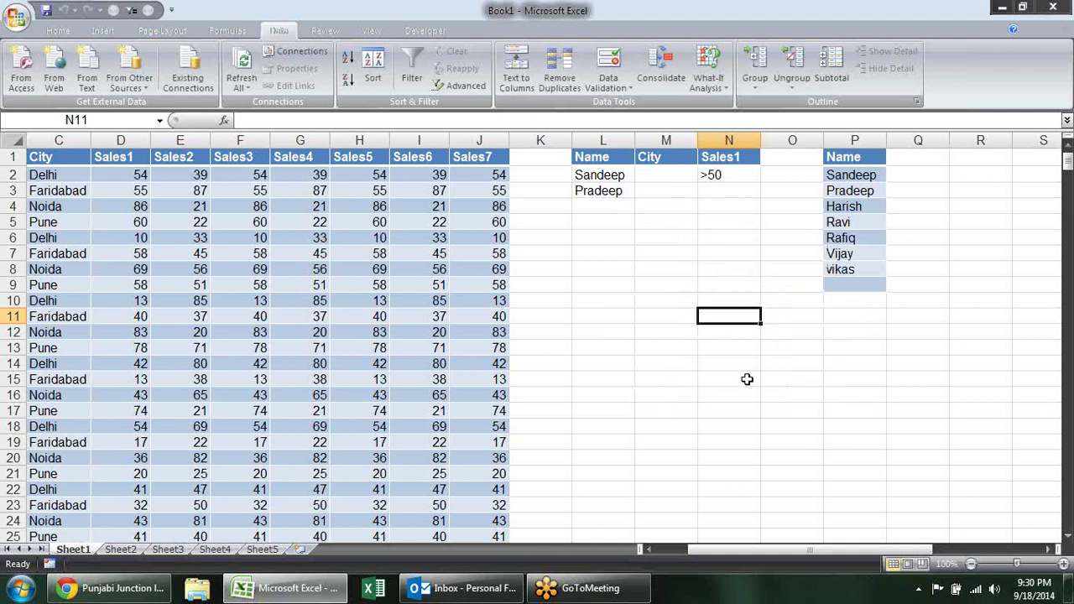
- Delete column P, which holds the extracted unique name list
{"action": "left_click", "coordinate": [860, 152]}
{"action": "left_click_drag", "start_coordinate": [860, 152], "coordinate": [860, 278]}
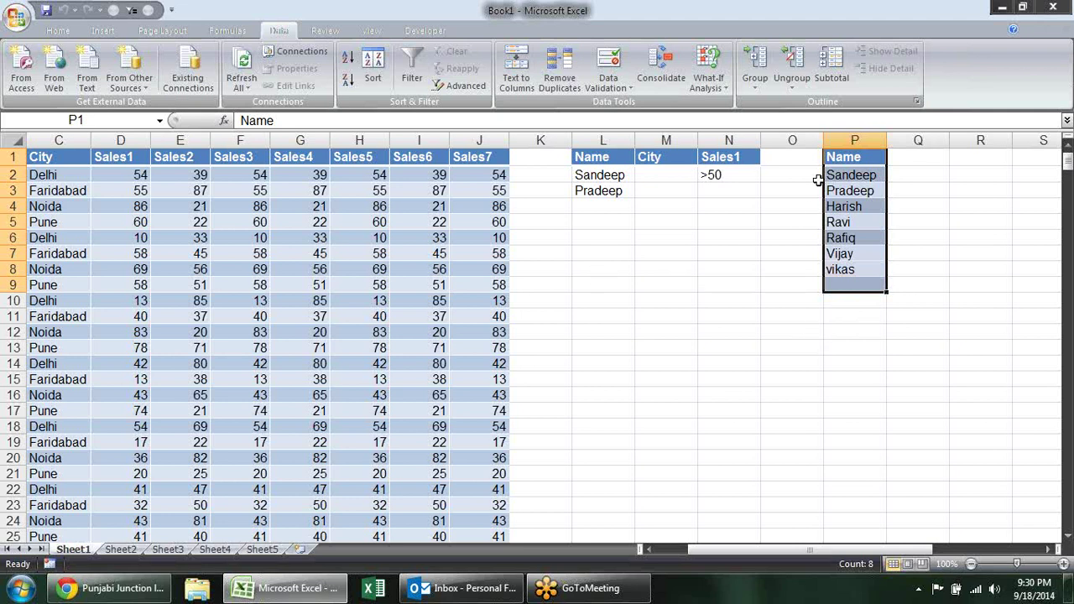
{"action": "right_click", "coordinate": [854, 139]}
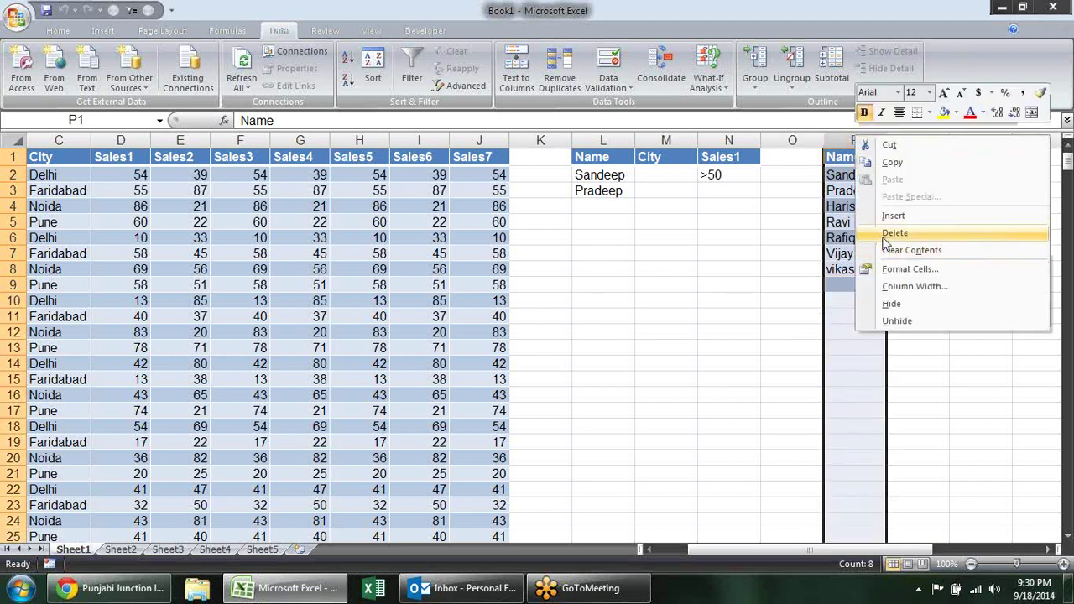
{"action": "key", "text": "Return"}
- Delete the filter criteria columns L through N
{"action": "left_click_drag", "start_coordinate": [603, 139], "coordinate": [728, 140]}
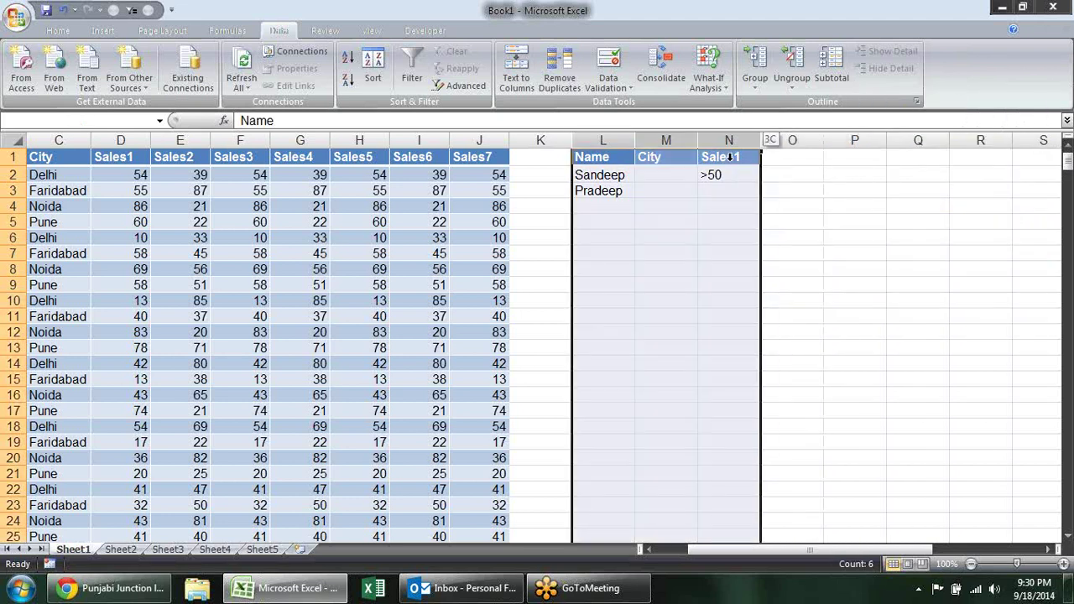
{"action": "key", "text": "alt+e"}
{"action": "key", "text": "d"}
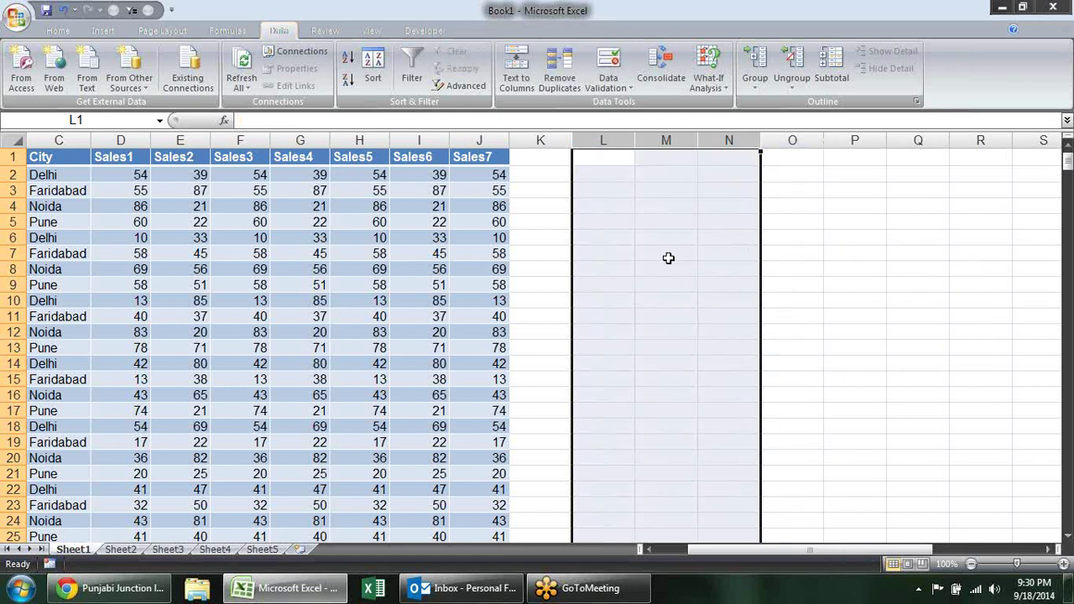
{"action": "left_click", "coordinate": [666, 254]}
{"action": "left_click_drag", "start_coordinate": [774, 552], "coordinate": [734, 552]}
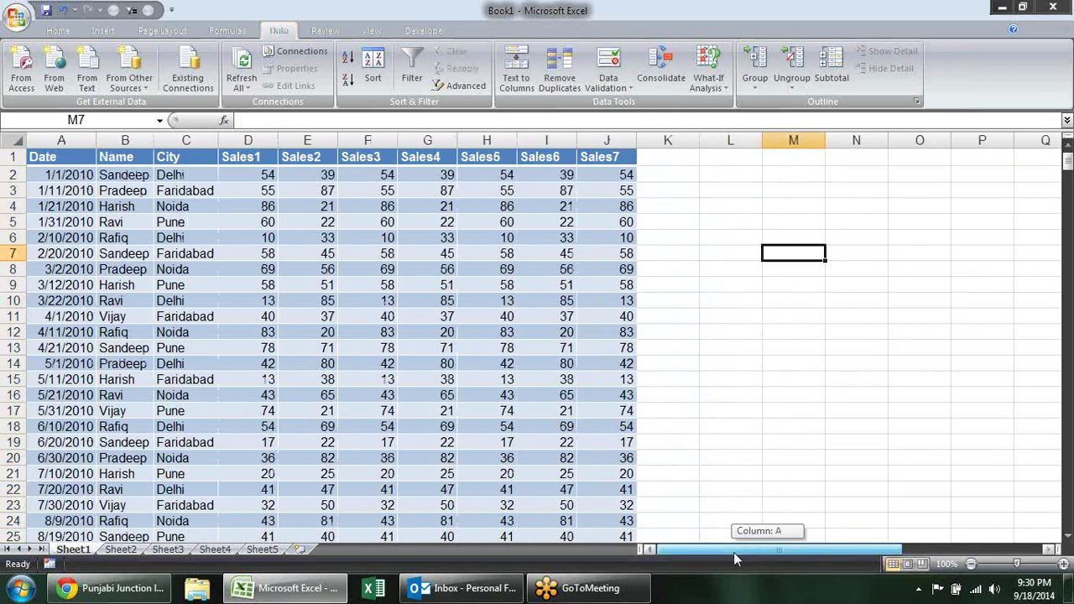
- Copy the Name column into column M and remove duplicates, leaving seven unique names
{"action": "left_click", "coordinate": [125, 140]}
{"action": "key", "text": "ctrl+c"}
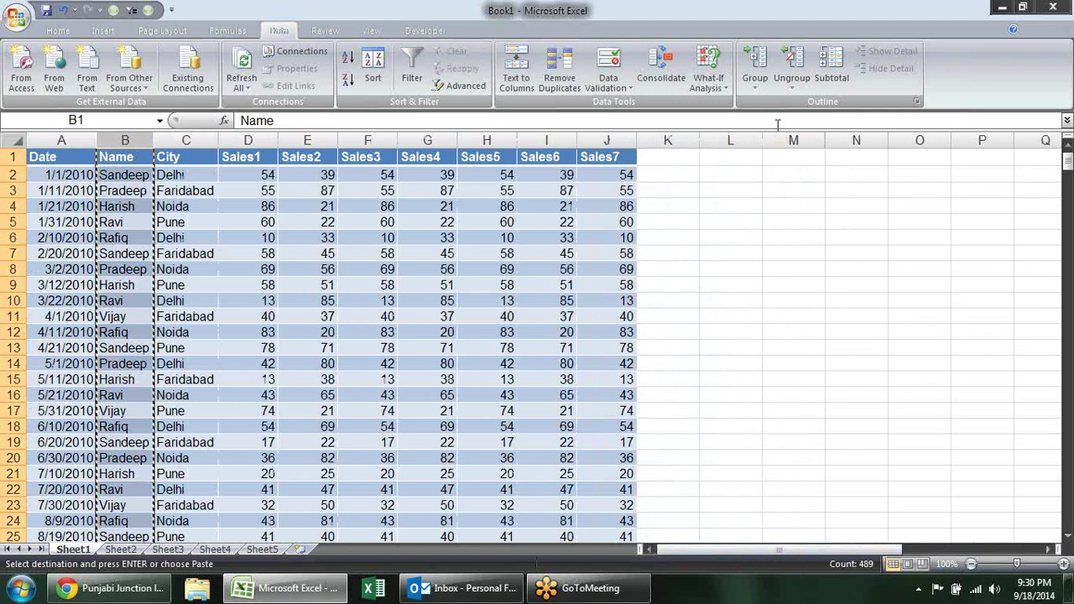
{"action": "left_click", "coordinate": [780, 139]}
{"action": "key", "text": "ctrl+v"}
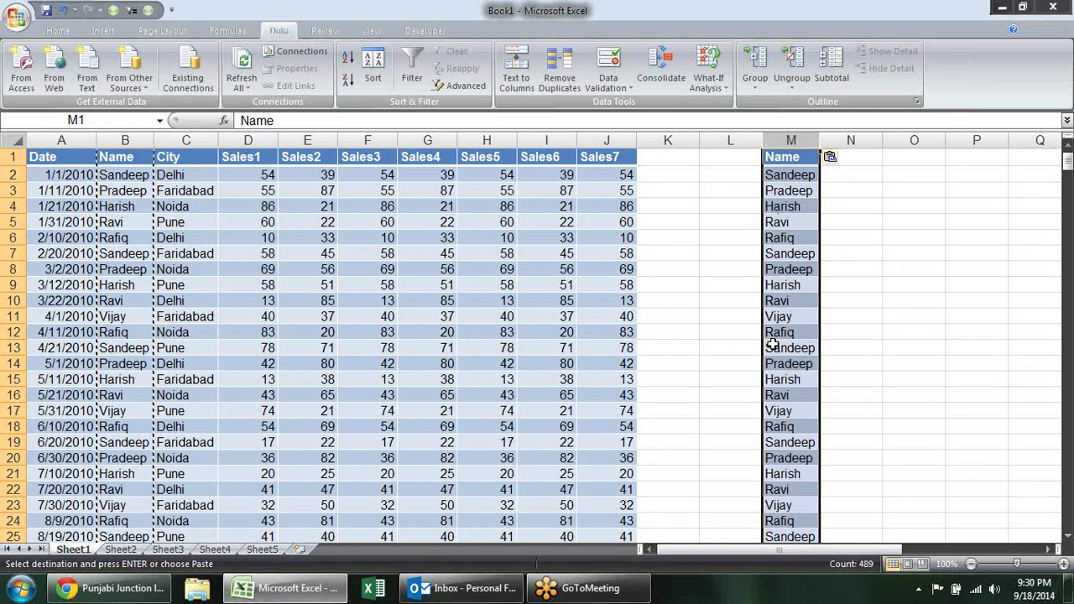
{"action": "left_click", "coordinate": [554, 82]}
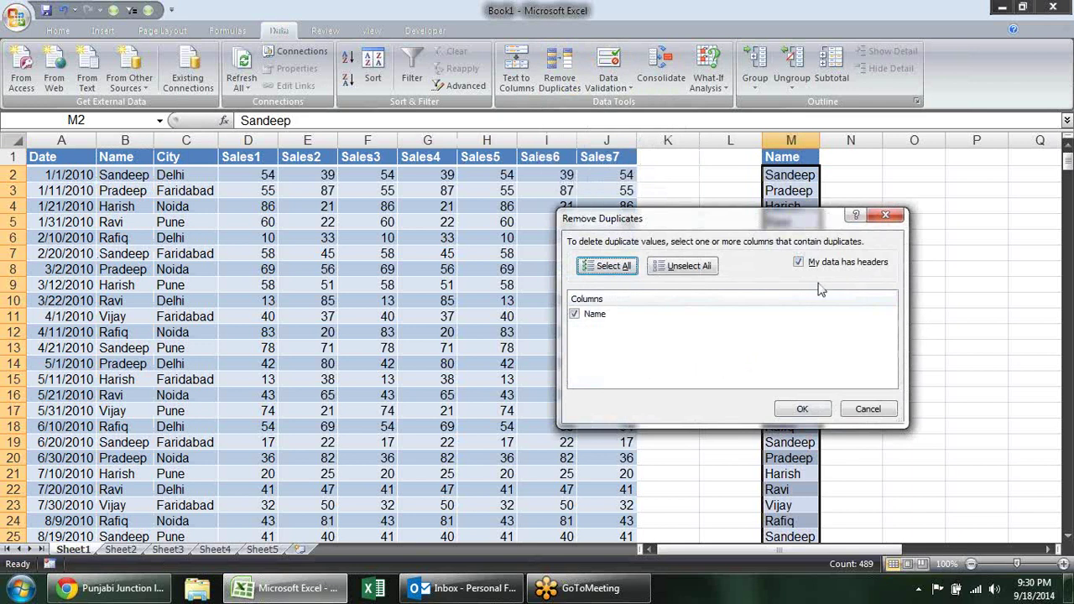
{"action": "left_click", "coordinate": [807, 409]}
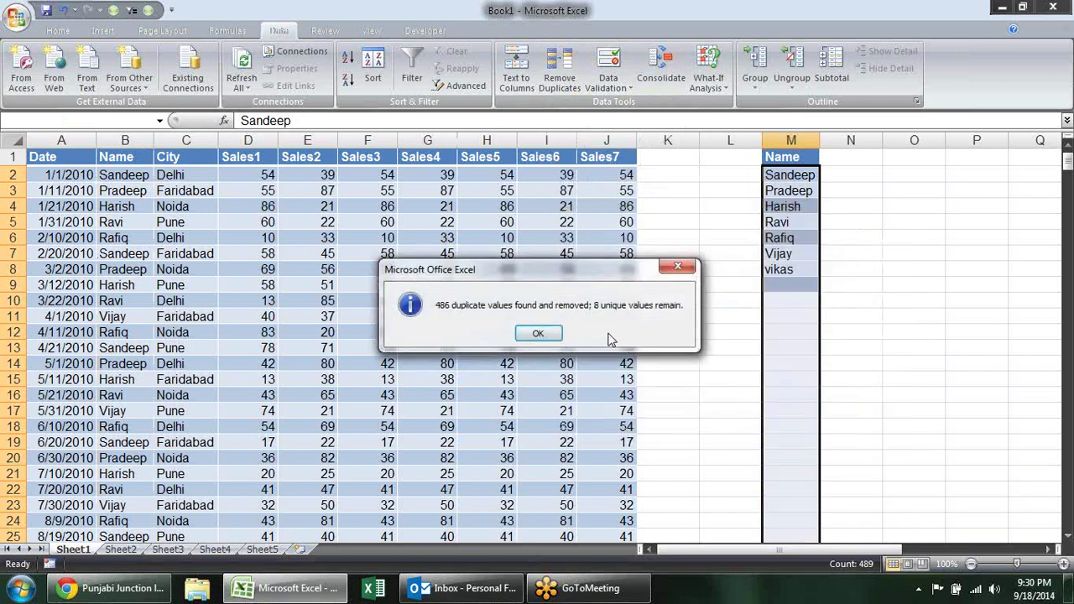
{"action": "left_click", "coordinate": [537, 333]}
{"action": "left_click", "coordinate": [851, 288]}
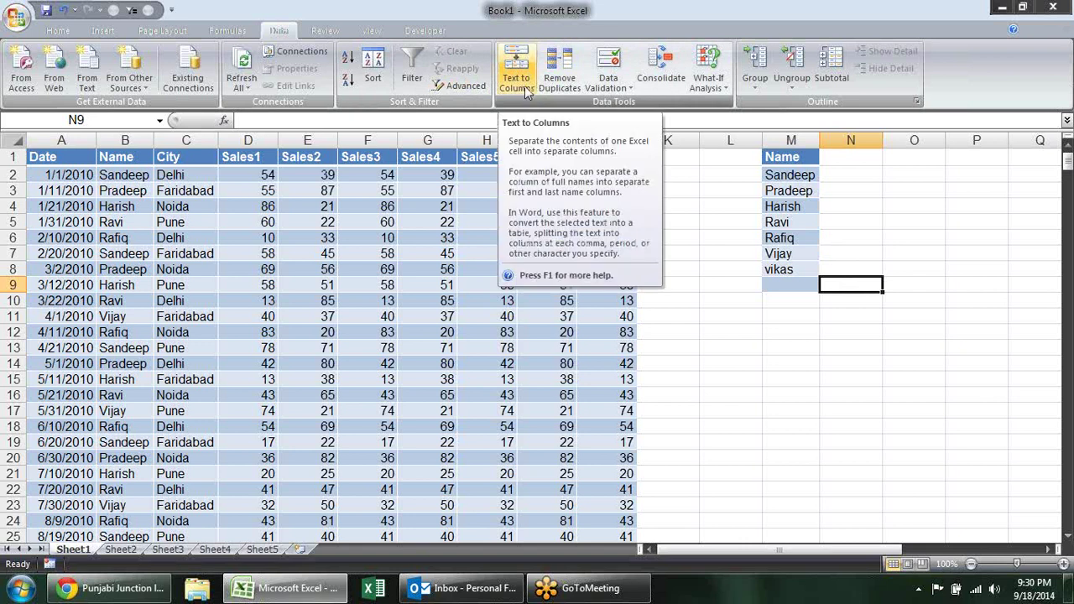
- Clear the contents of column M's unique name list, then switch to Sheet2
{"action": "right_click", "coordinate": [806, 143]}
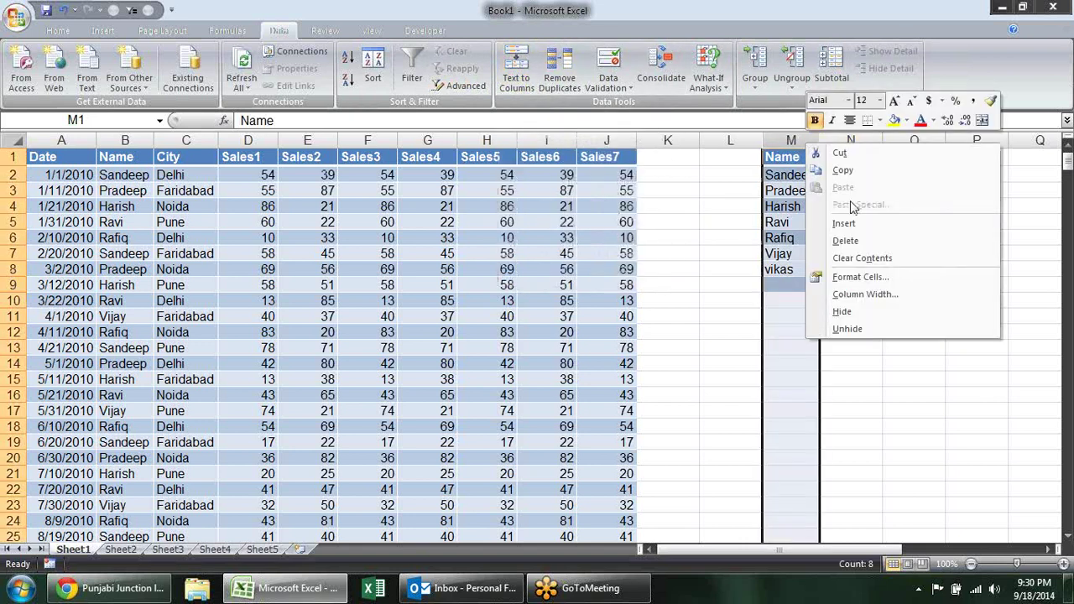
{"action": "left_click", "coordinate": [862, 258]}
{"action": "left_click", "coordinate": [799, 221]}
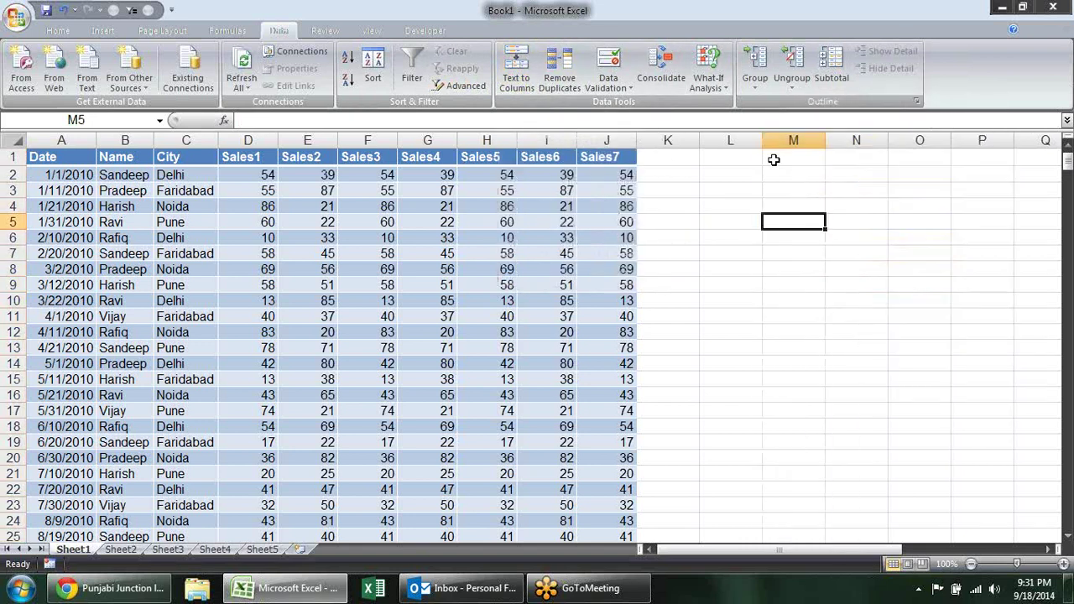
{"action": "left_click", "coordinate": [774, 160]}
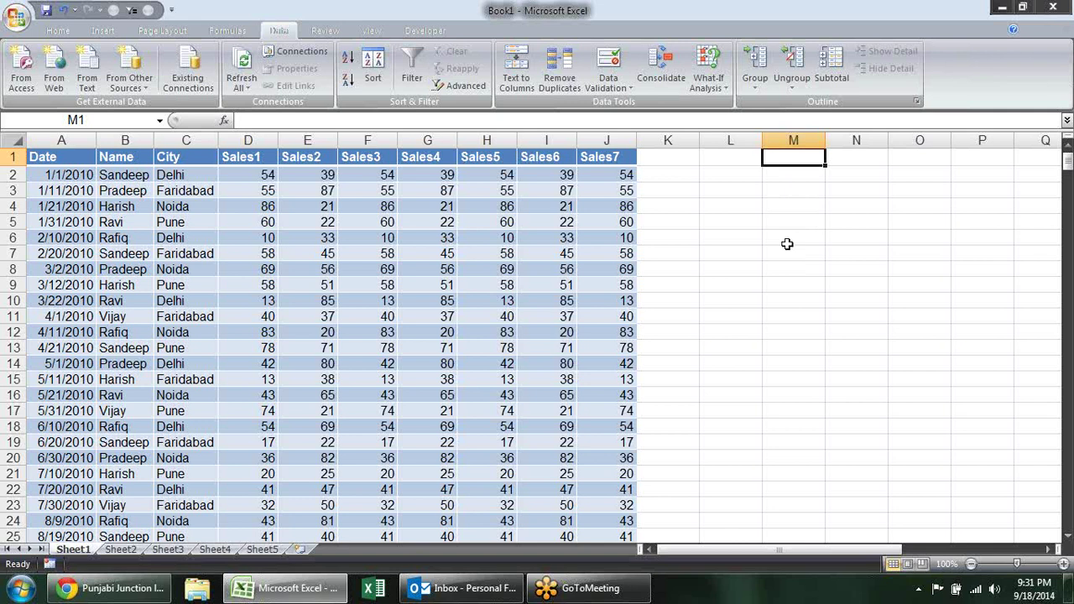
{"action": "left_click", "coordinate": [120, 548]}
- Restore the Excel workbook and select cell B1 on blank Sheet2 as the import start
{"action": "left_click", "coordinate": [217, 233]}
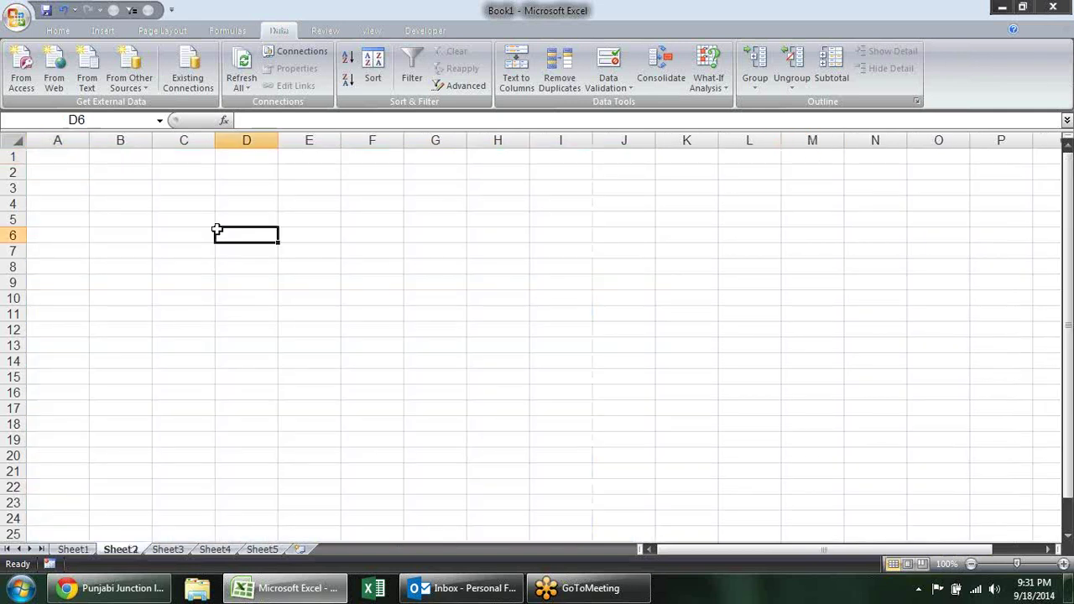
{"action": "left_click", "coordinate": [1007, 9]}
{"action": "left_click", "coordinate": [1008, 10]}
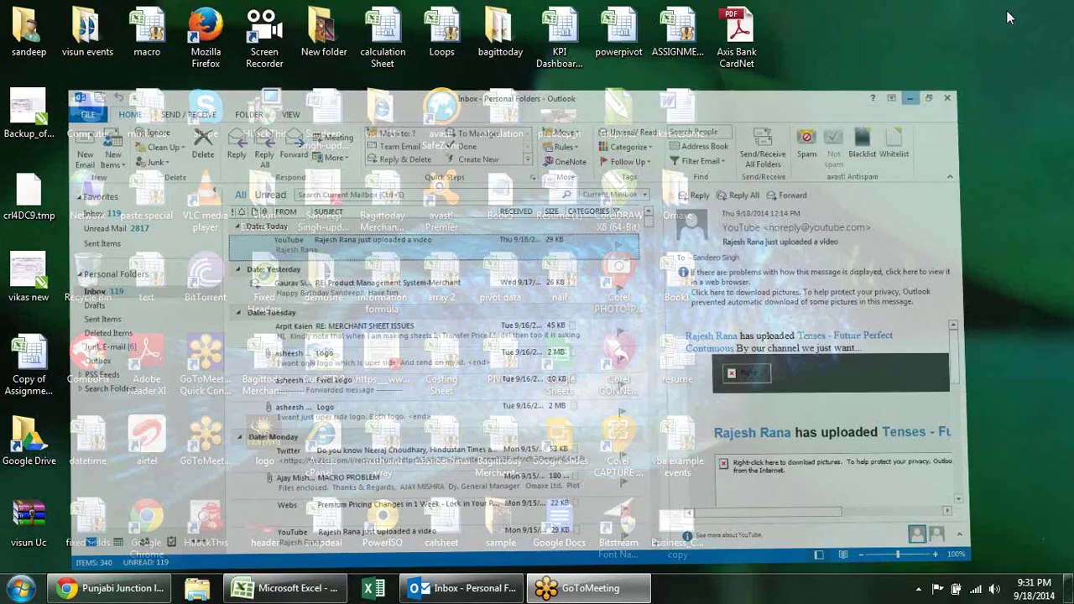
{"action": "left_click", "coordinate": [284, 588]}
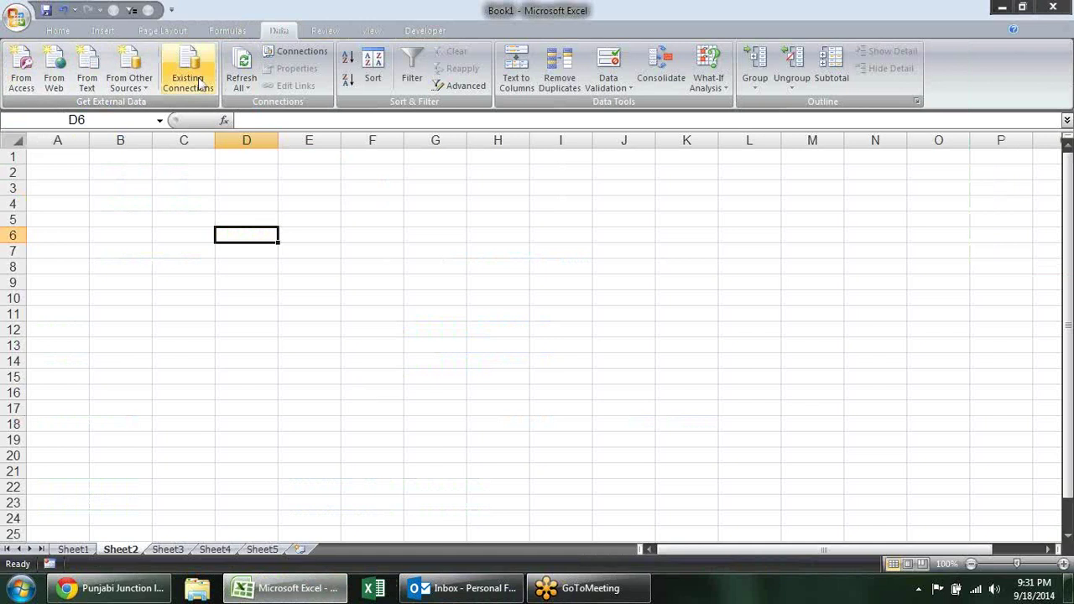
{"action": "left_click", "coordinate": [517, 62]}
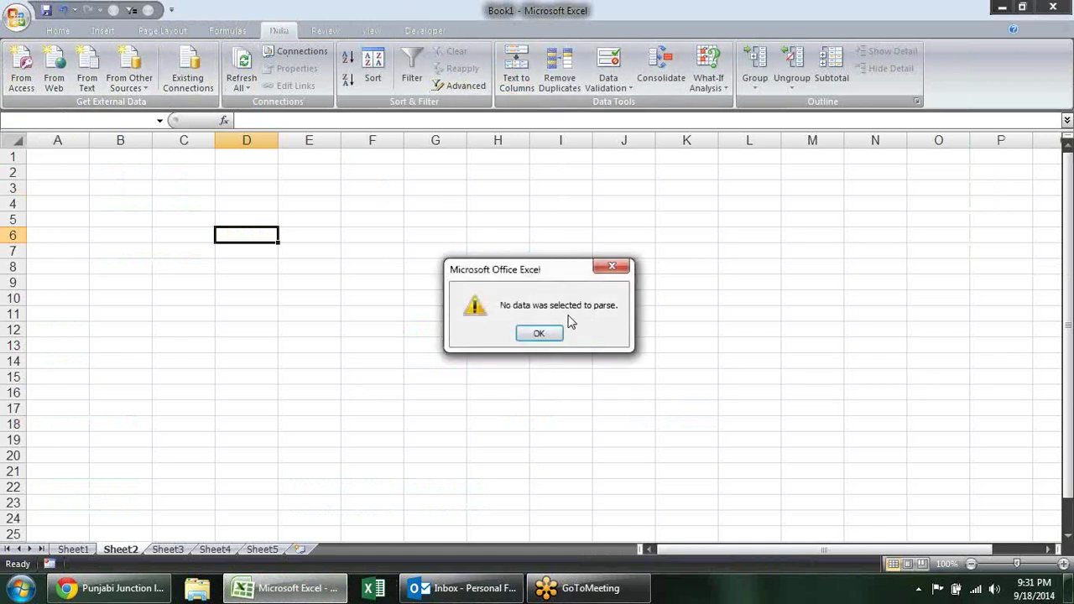
{"action": "left_click", "coordinate": [541, 333]}
{"action": "left_click", "coordinate": [103, 161]}
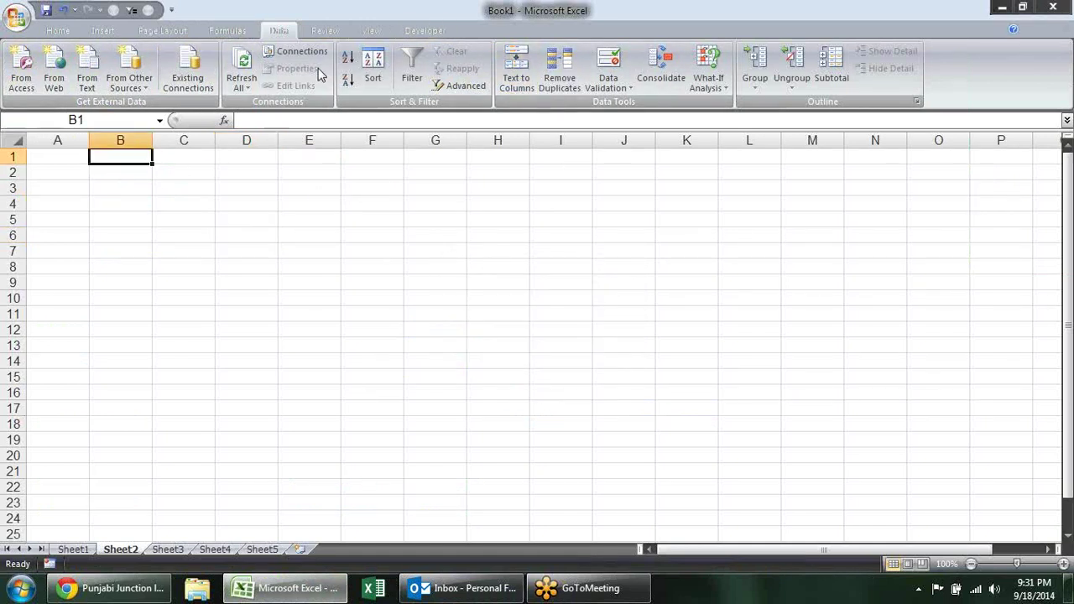
- Open Existing Connections and browse for a data file not listed
{"action": "left_click", "coordinate": [296, 59]}
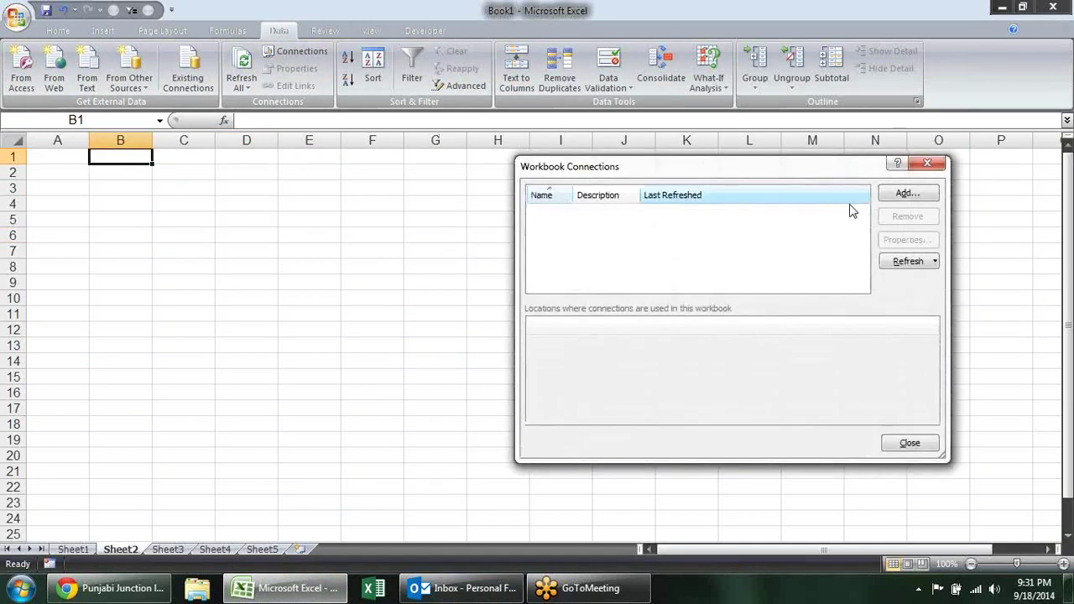
{"action": "left_click", "coordinate": [886, 203]}
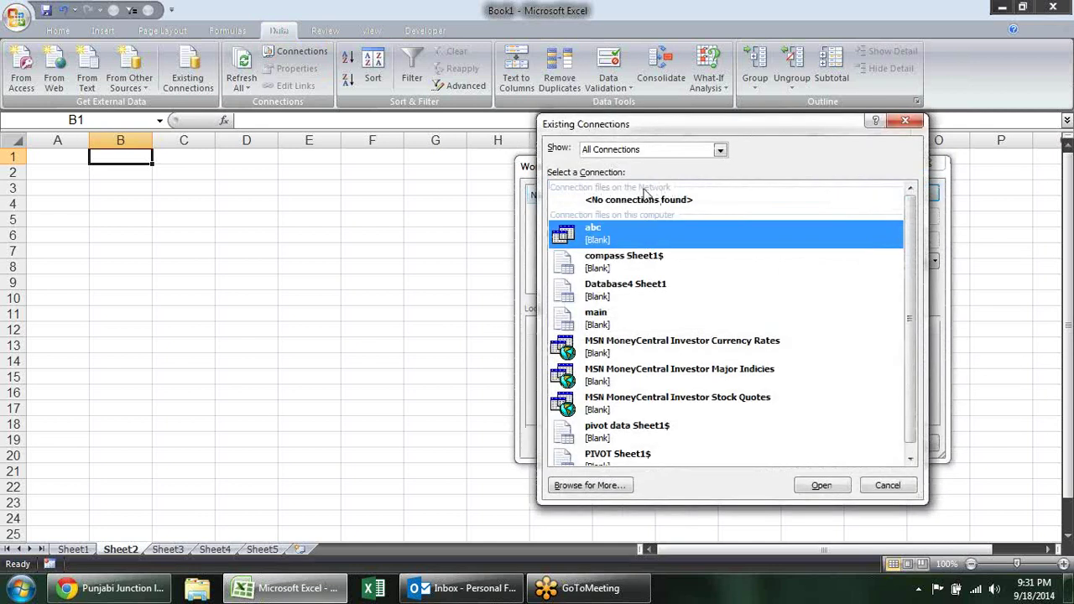
{"action": "key", "text": "Escape"}
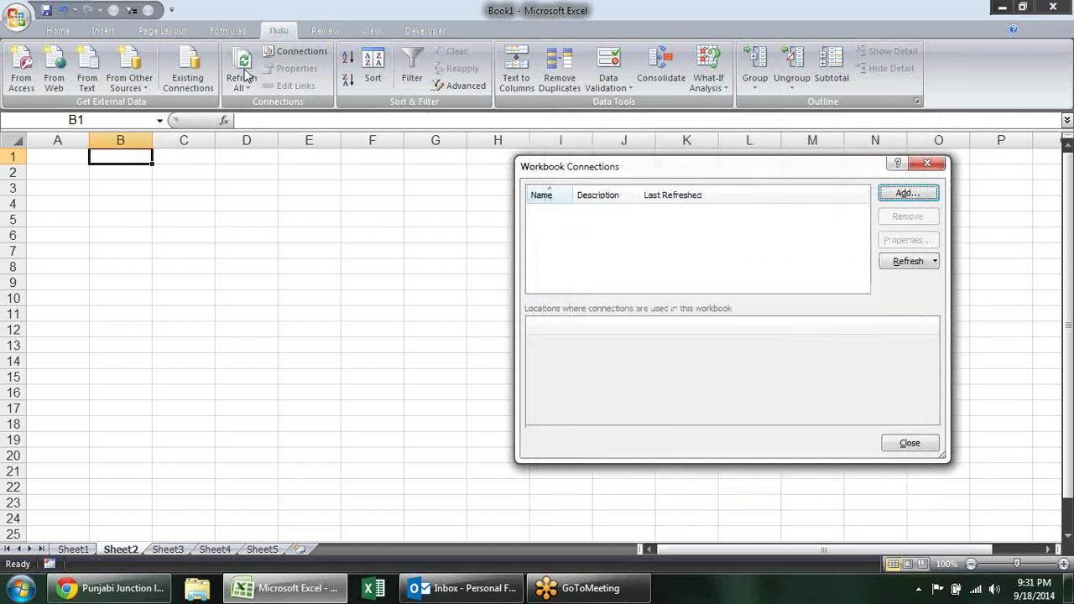
{"action": "key", "text": "Escape"}
{"action": "left_click", "coordinate": [201, 79]}
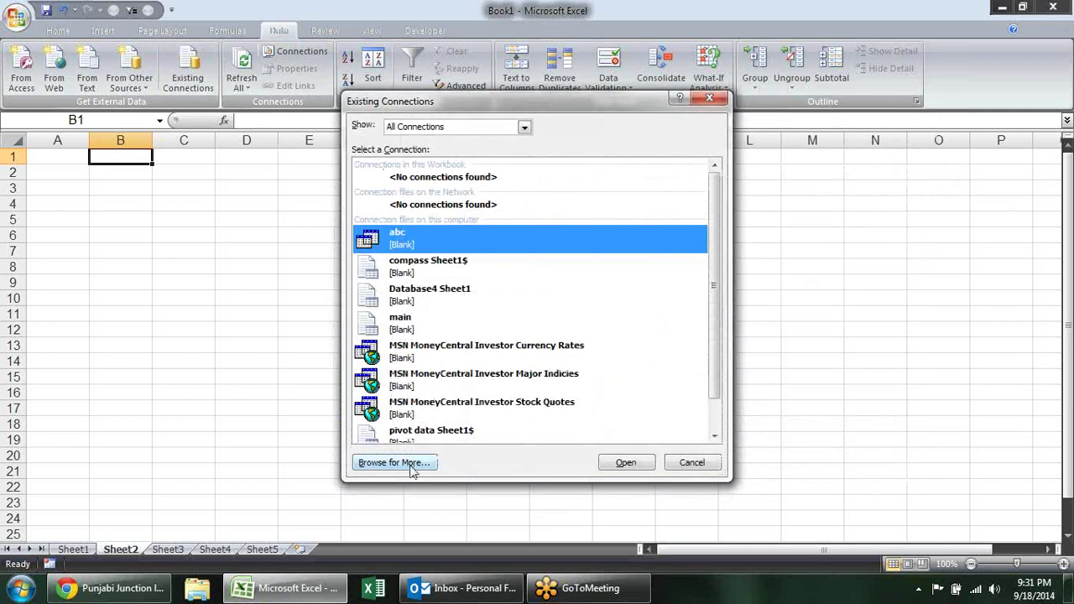
{"action": "left_click", "coordinate": [412, 464]}
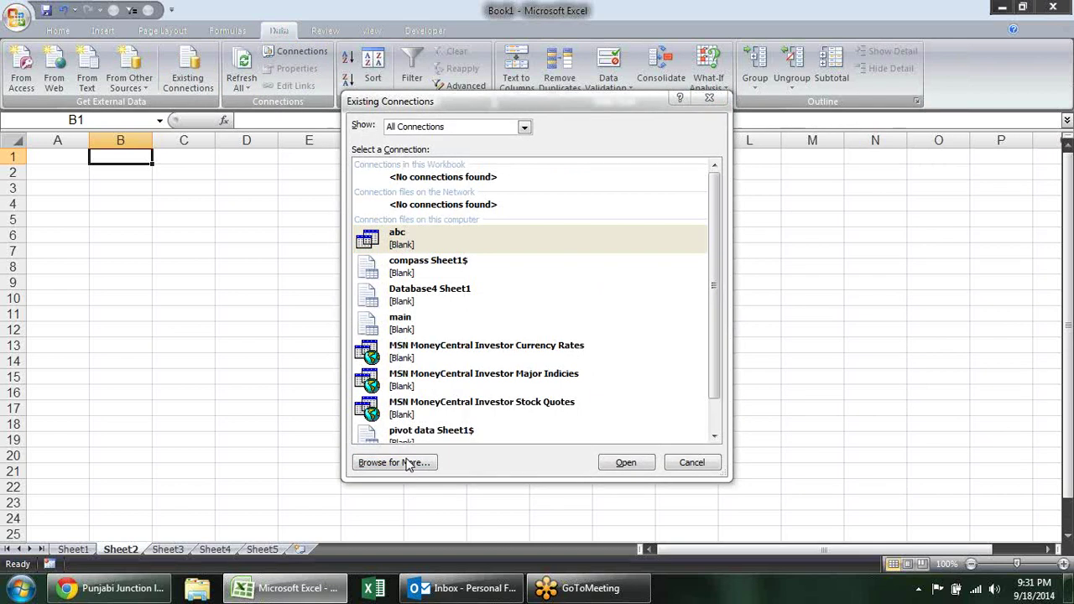
{"action": "left_click", "coordinate": [409, 464]}
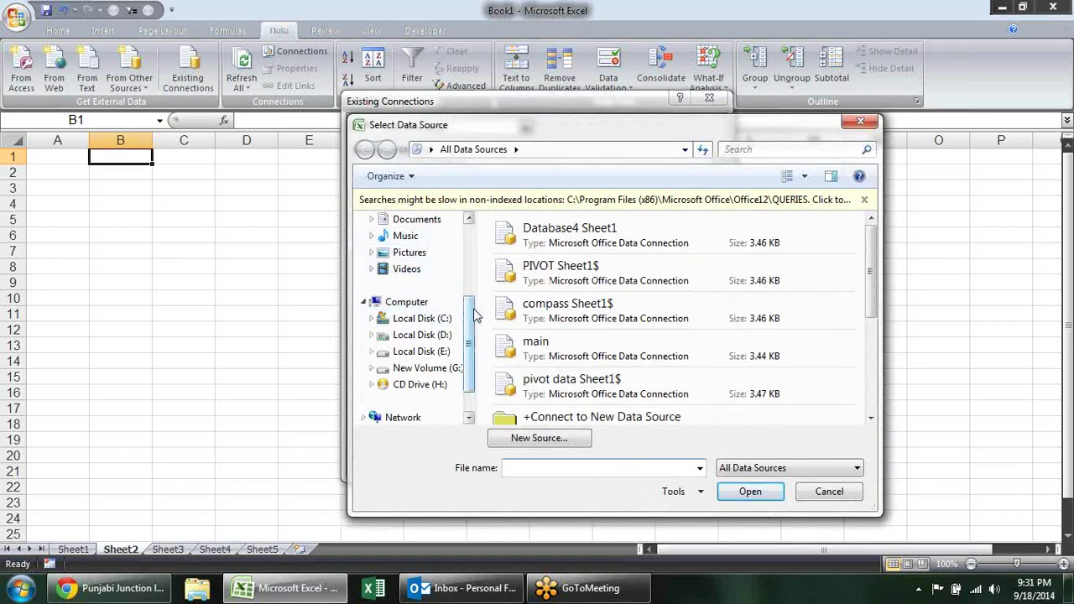
- Navigate to Desktop\bagittoday and select the Mob_Android Phones CSV file
{"action": "left_click_drag", "start_coordinate": [471, 311], "coordinate": [475, 251]}
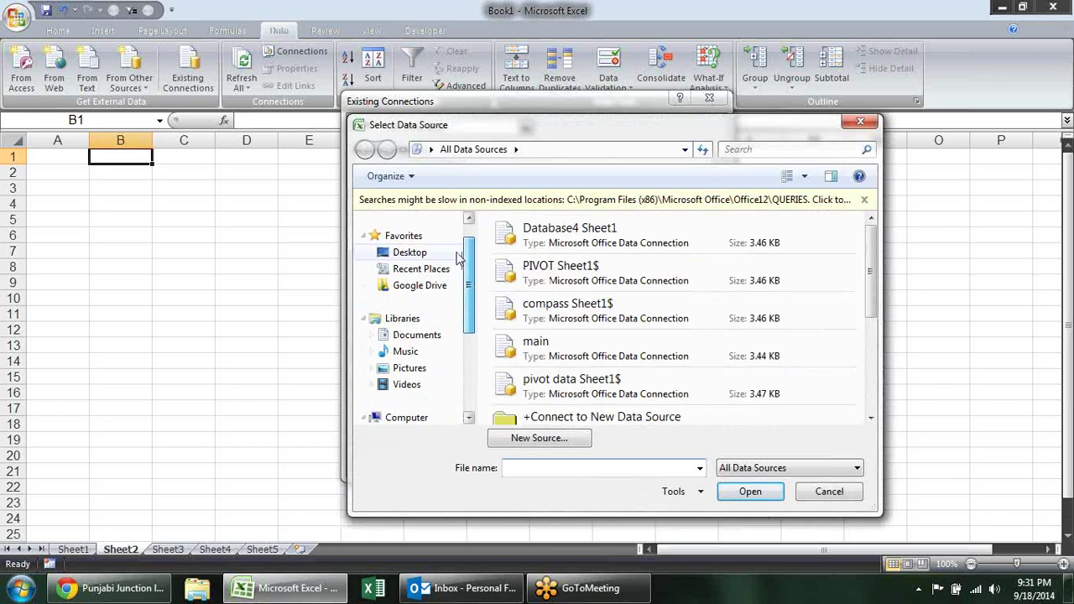
{"action": "left_click", "coordinate": [449, 254]}
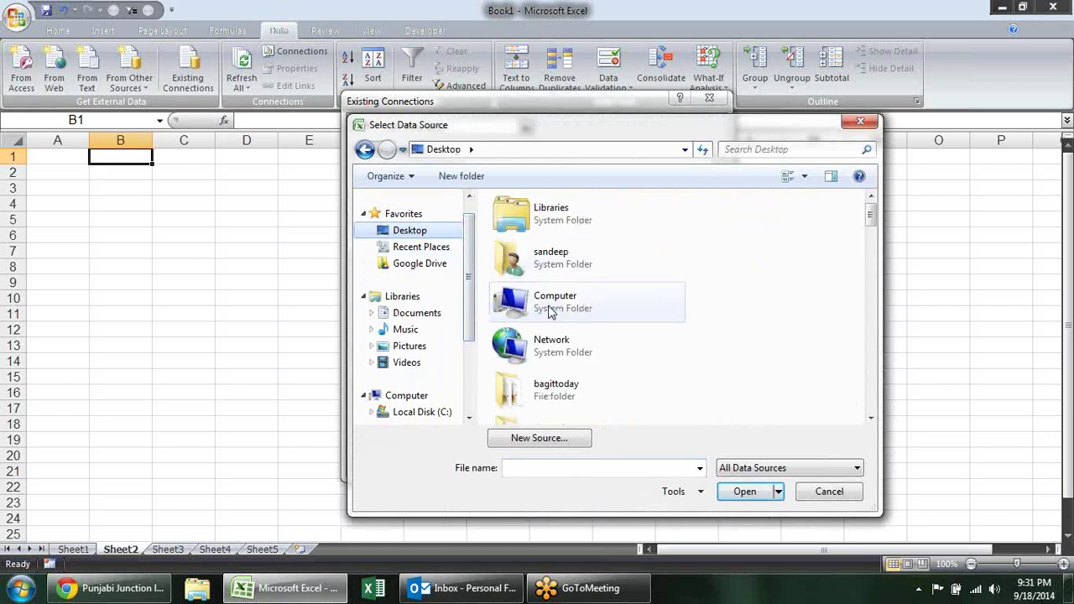
{"action": "left_click", "coordinate": [554, 308]}
{"action": "double_click", "coordinate": [556, 383]}
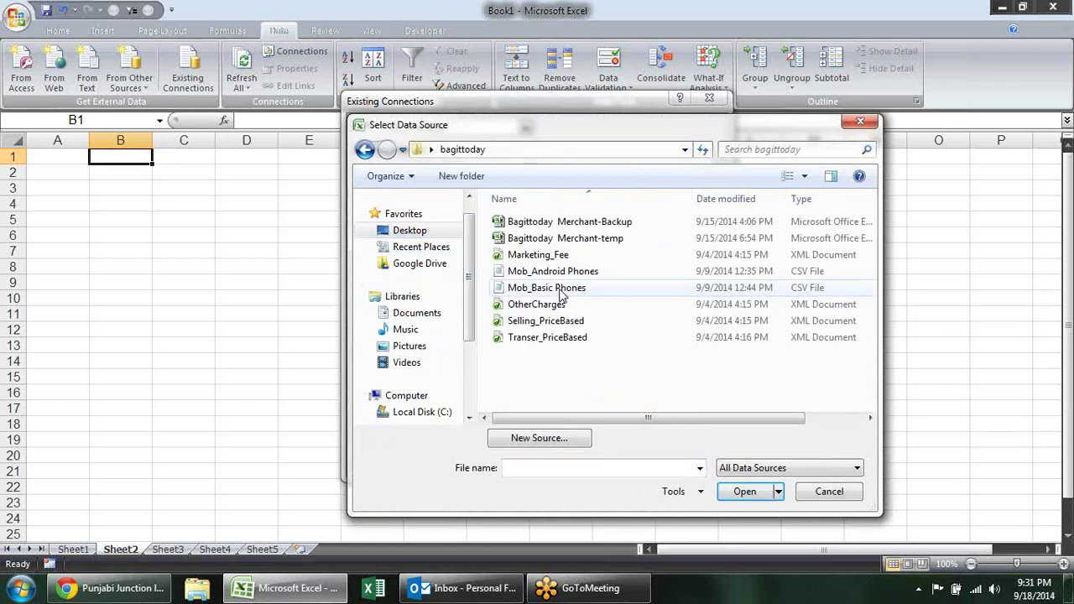
{"action": "left_click", "coordinate": [570, 271]}
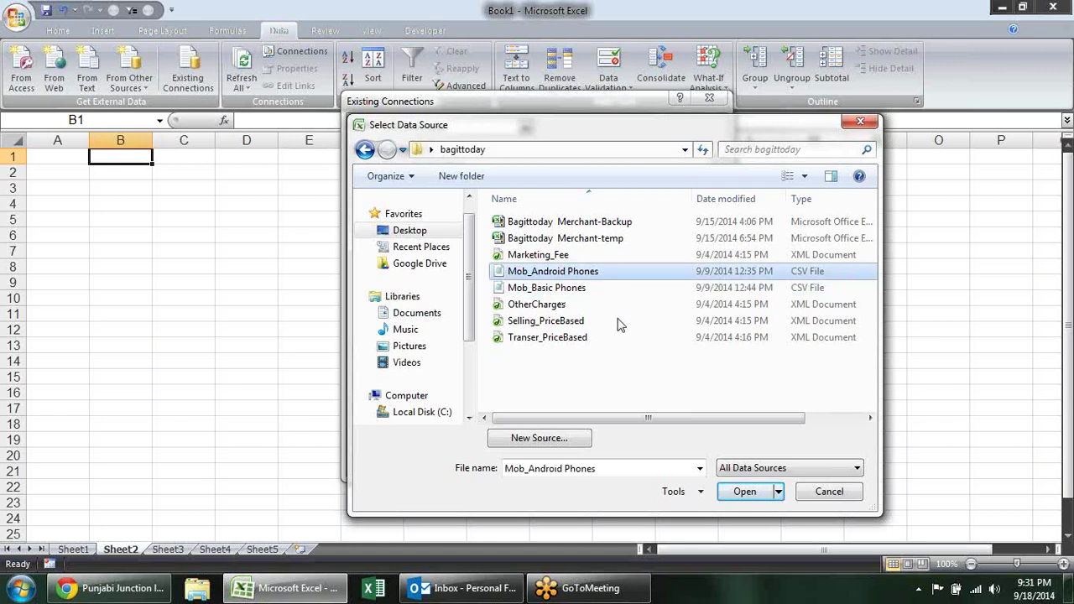
- Open the CSV in the Text Import Wizard and choose Delimited data
{"action": "left_click", "coordinate": [749, 492]}
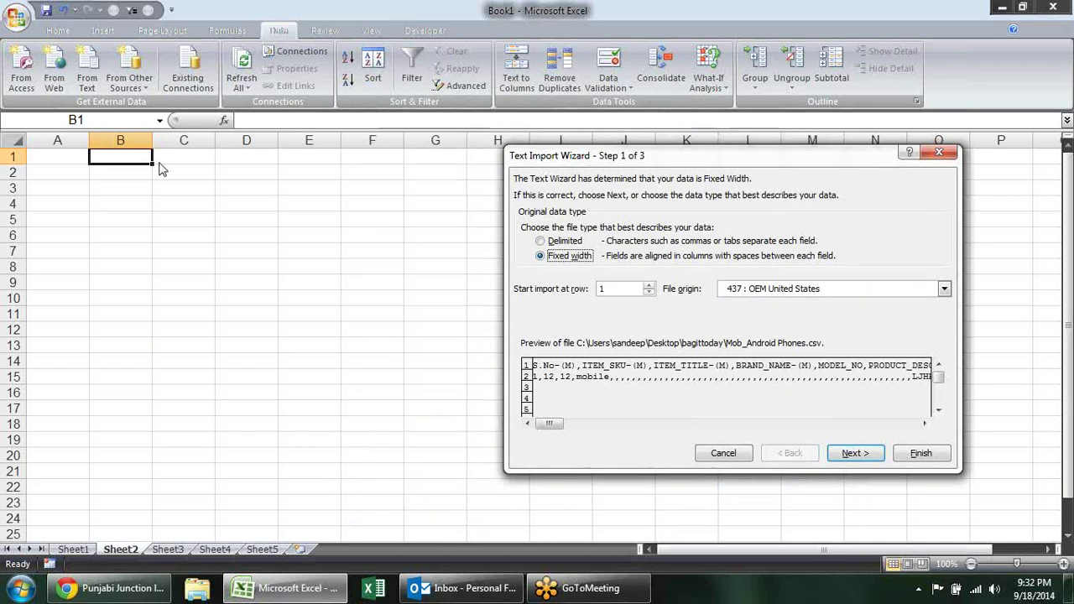
{"action": "left_click_drag", "start_coordinate": [539, 168], "coordinate": [291, 163]}
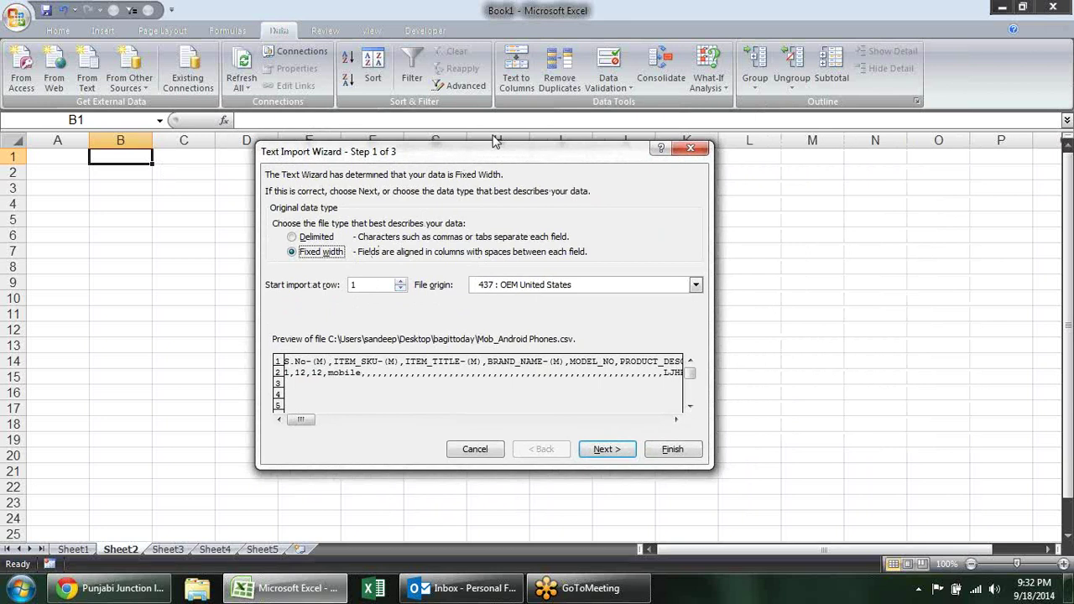
{"action": "left_click_drag", "start_coordinate": [478, 158], "coordinate": [488, 114]}
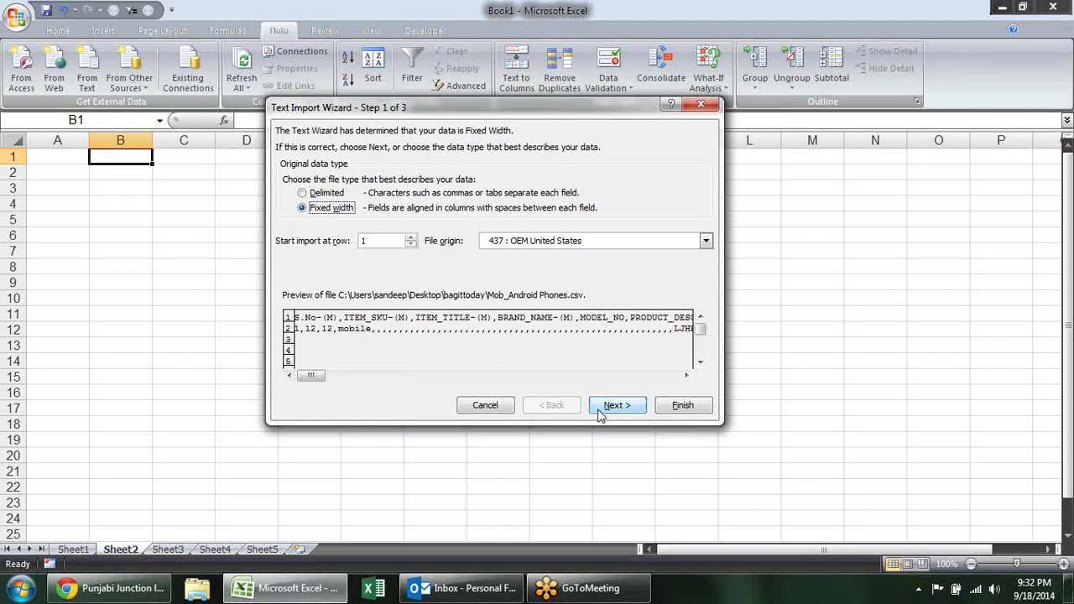
{"action": "left_click", "coordinate": [328, 208]}
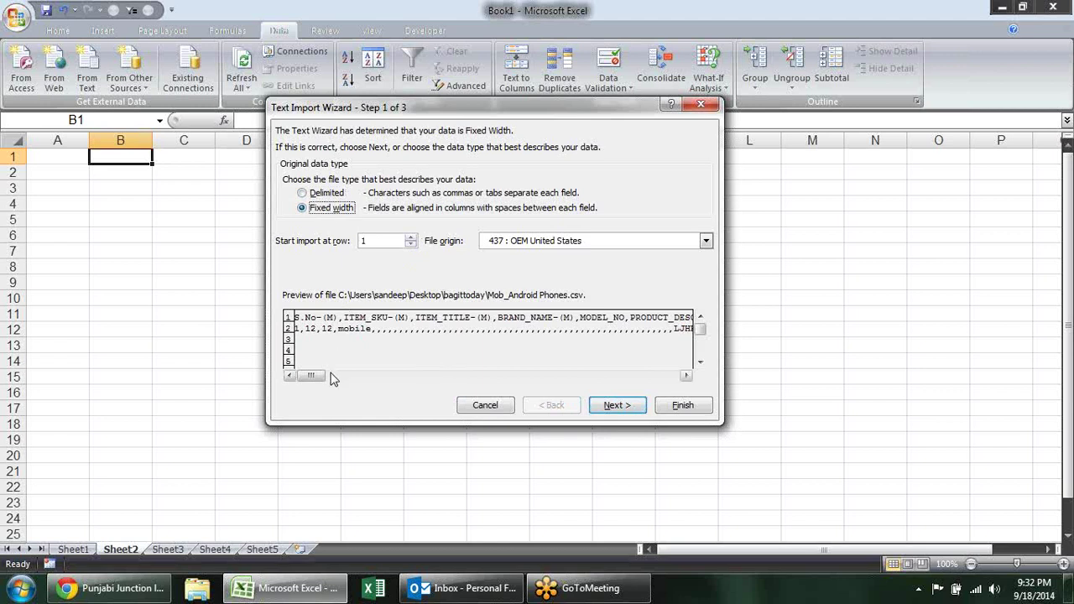
{"action": "left_click", "coordinate": [323, 193]}
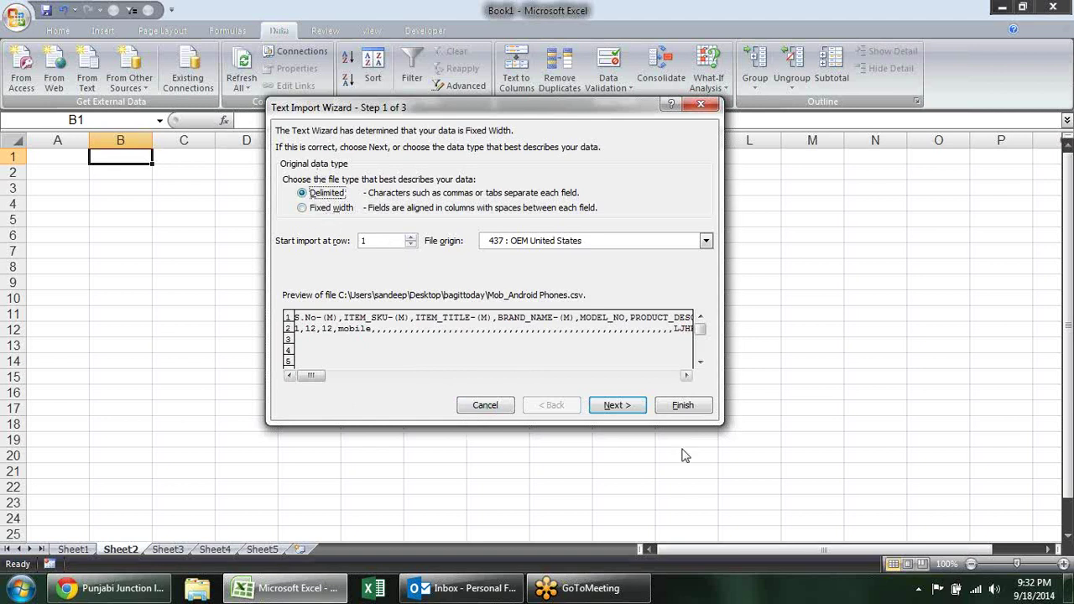
{"action": "left_click", "coordinate": [617, 405]}
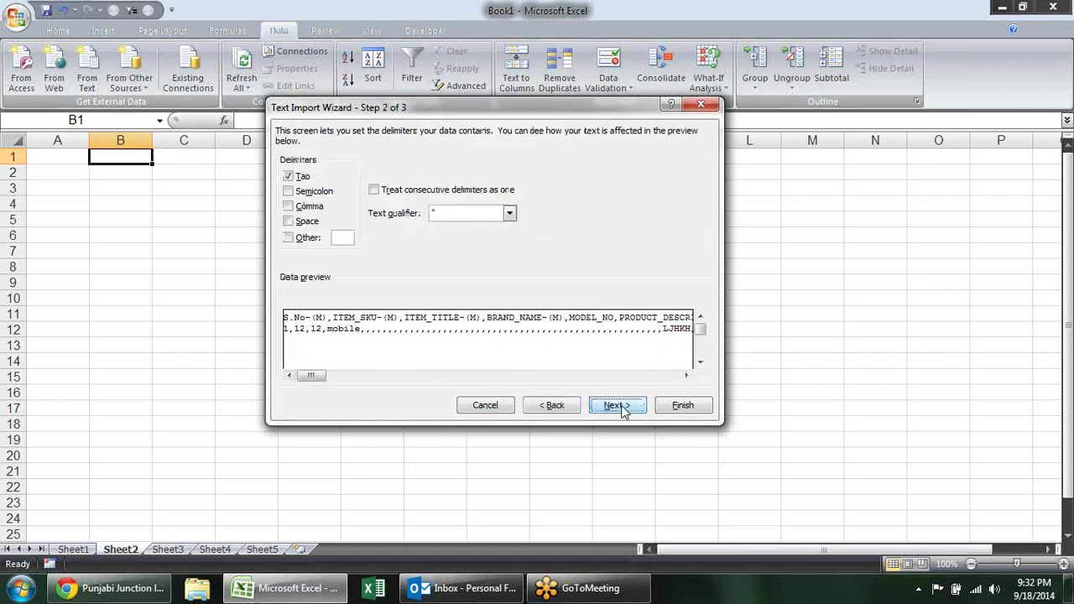
- Split fields at commas instead of tabs, skip the ITEM_SKU column, and finish
{"action": "left_click", "coordinate": [294, 178]}
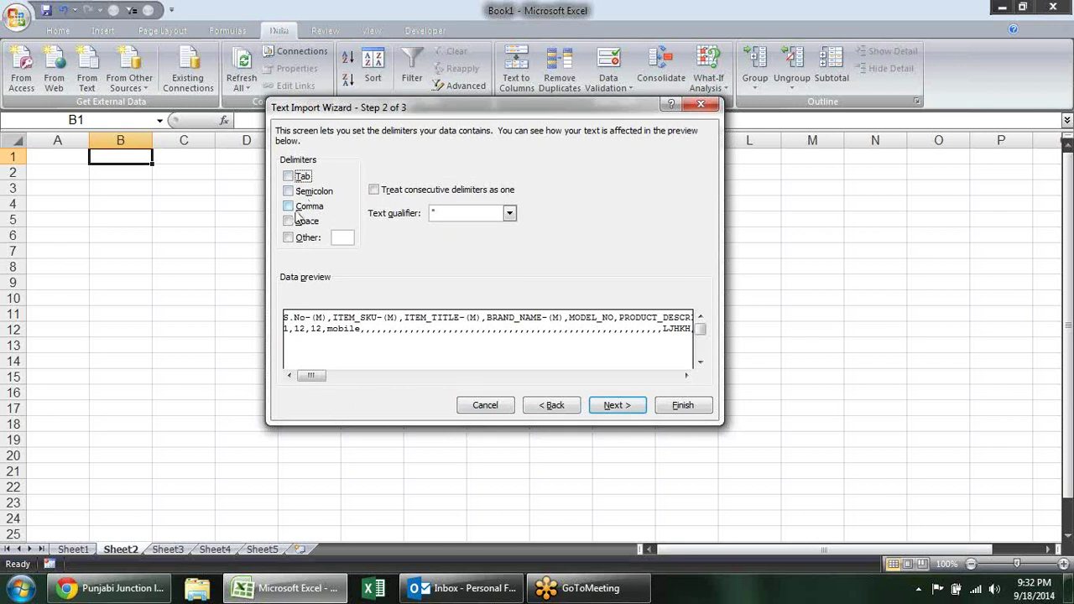
{"action": "left_click", "coordinate": [289, 208]}
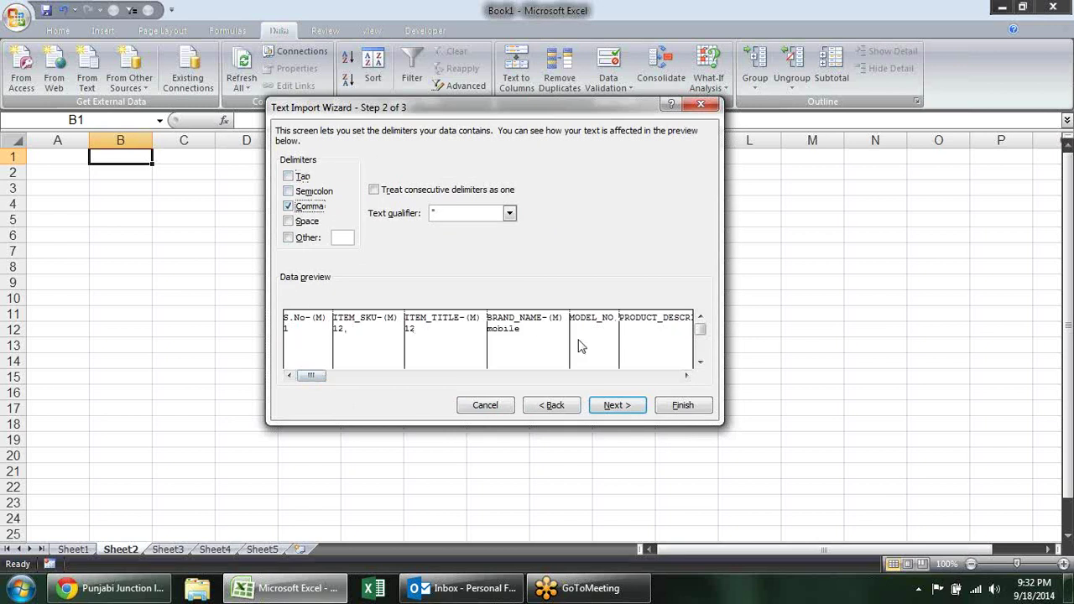
{"action": "left_click", "coordinate": [621, 407]}
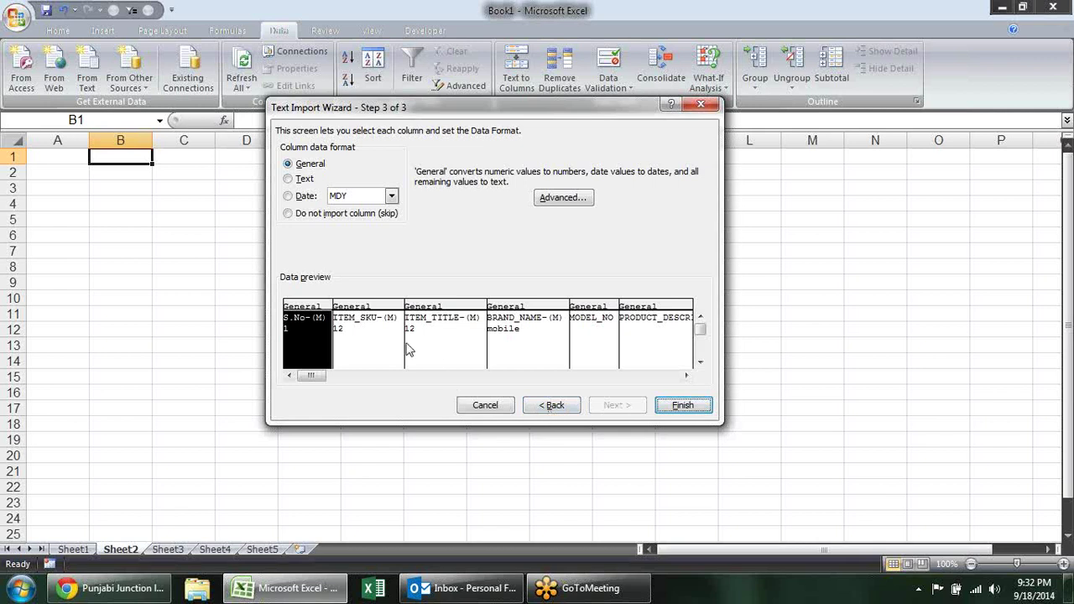
{"action": "left_click", "coordinate": [389, 317]}
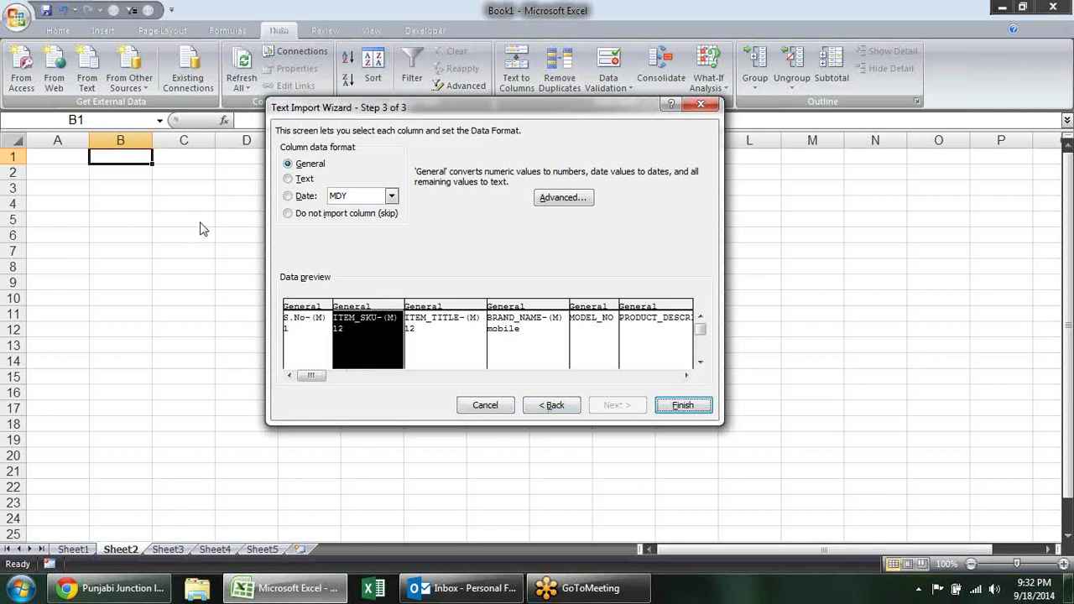
{"action": "left_click", "coordinate": [289, 214]}
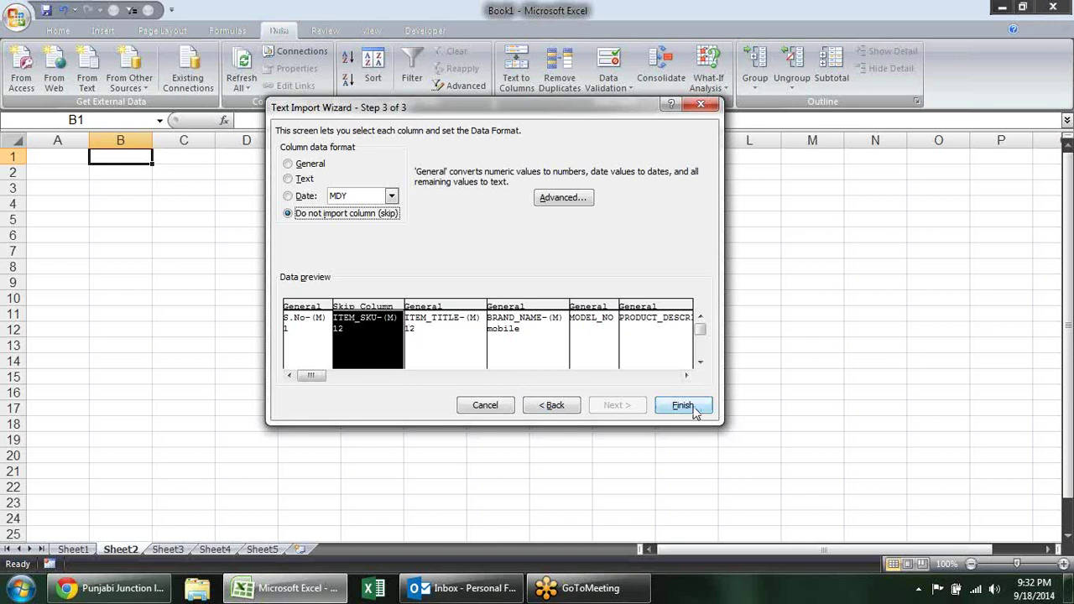
{"action": "left_click", "coordinate": [694, 410]}
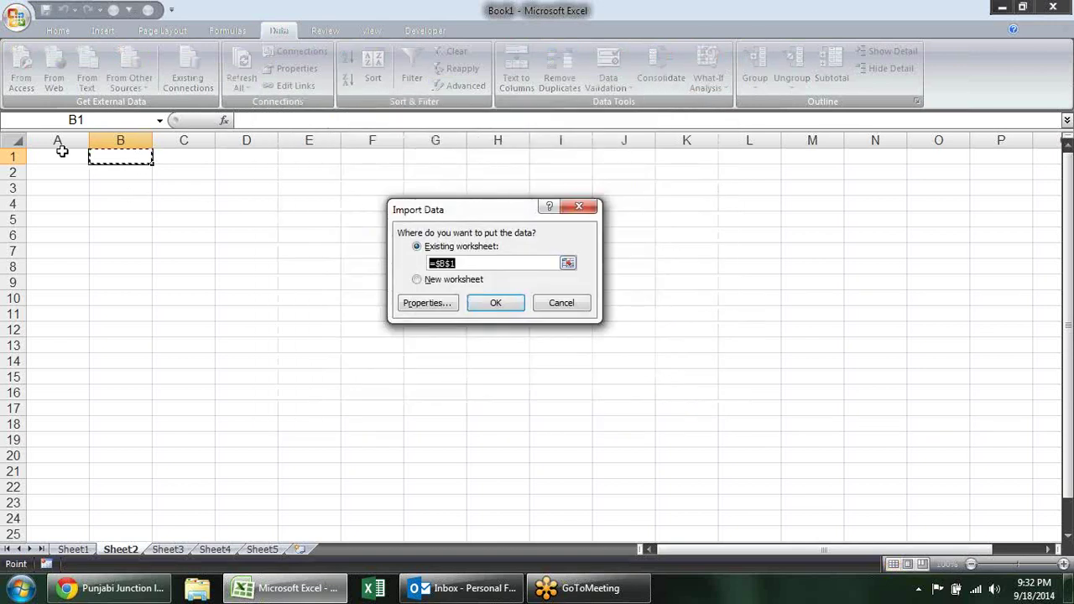
- Import the phone CSV data into Sheet2 starting at cell A1
{"action": "left_click", "coordinate": [52, 157]}
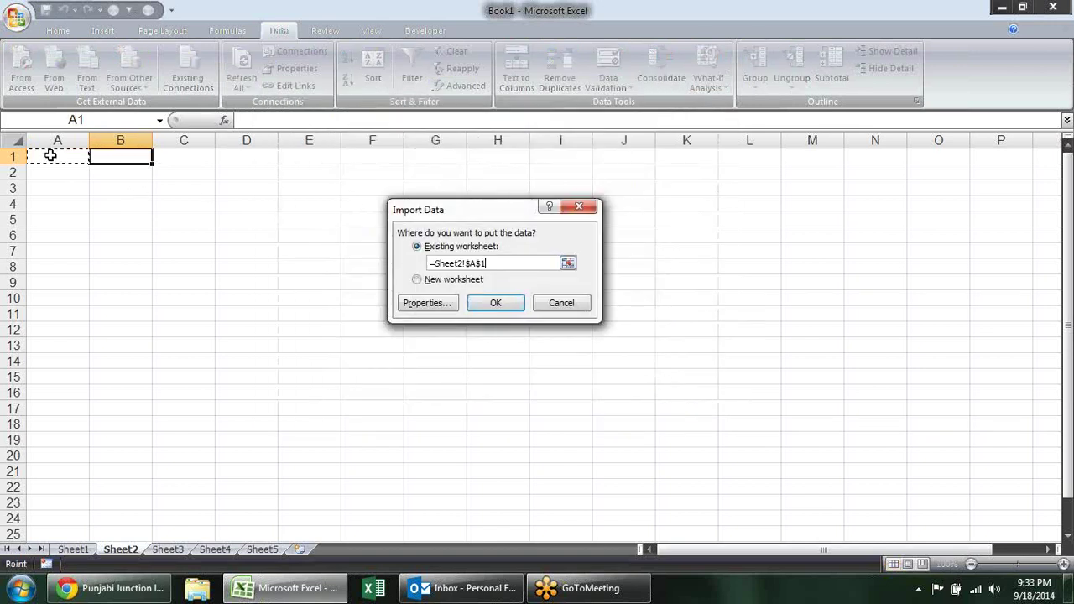
{"action": "left_click", "coordinate": [508, 313]}
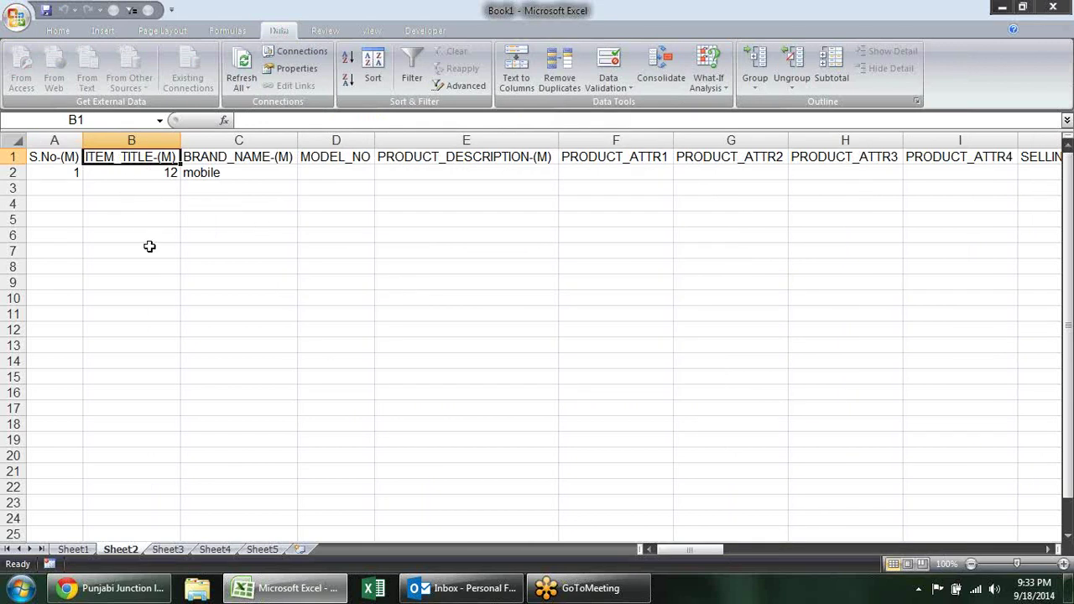
{"action": "key", "text": "Down"}
{"action": "key", "text": "Right"}
{"action": "key", "text": "Right"}
{"action": "key", "text": "Right"}
{"action": "key", "text": "Right"}
{"action": "key", "text": "Right"}
{"action": "key", "text": "Right"}
{"action": "key", "text": "Right"}
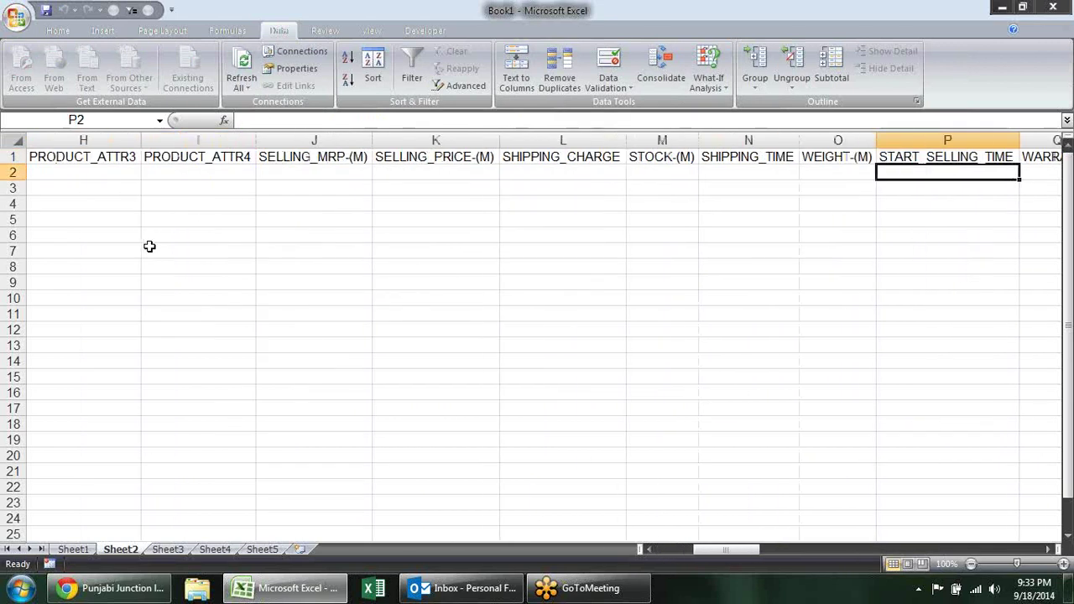
{"action": "key", "text": "Right"}
{"action": "key", "text": "Right"}
- Check the imported values along row 2, including Warranty 6years, then return to the row start
{"action": "key", "text": "Right"}
{"action": "key", "text": "Right"}
{"action": "key", "text": "Right"}
{"action": "key", "text": "Right"}
{"action": "key", "text": "Right"}
{"action": "key", "text": "Right"}
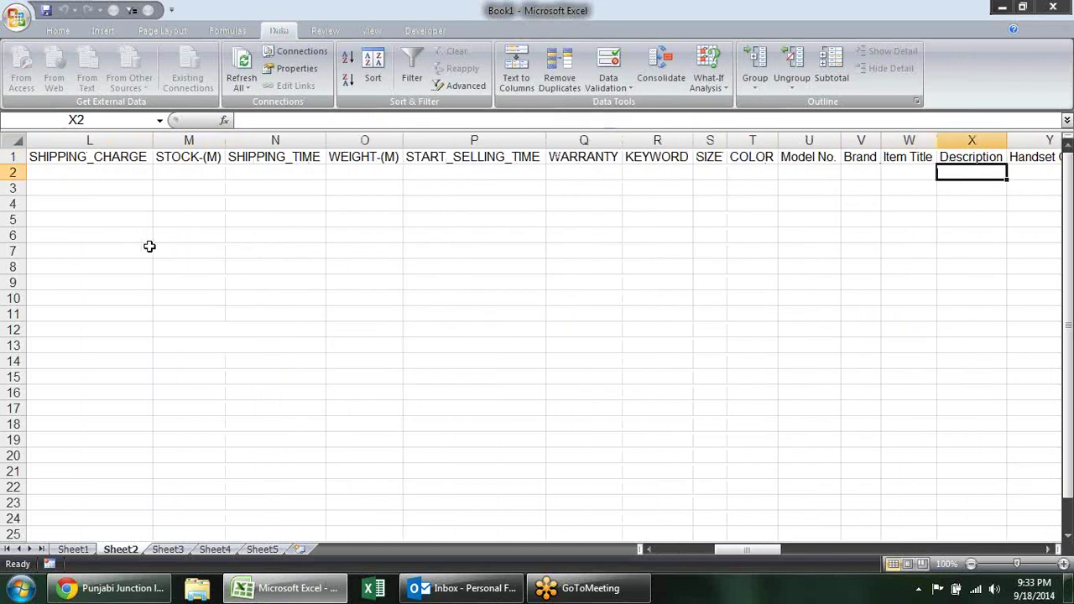
{"action": "key", "text": "Right"}
{"action": "key", "text": "Right"}
{"action": "key", "text": "Right"}
{"action": "key", "text": "Right"}
{"action": "key", "text": "Right"}
{"action": "key", "text": "Right"}
{"action": "key", "text": "Right"}
{"action": "key", "text": "Right"}
{"action": "key", "text": "Right"}
{"action": "key", "text": "Right"}
{"action": "key", "text": "Right"}
{"action": "key", "text": "Right"}
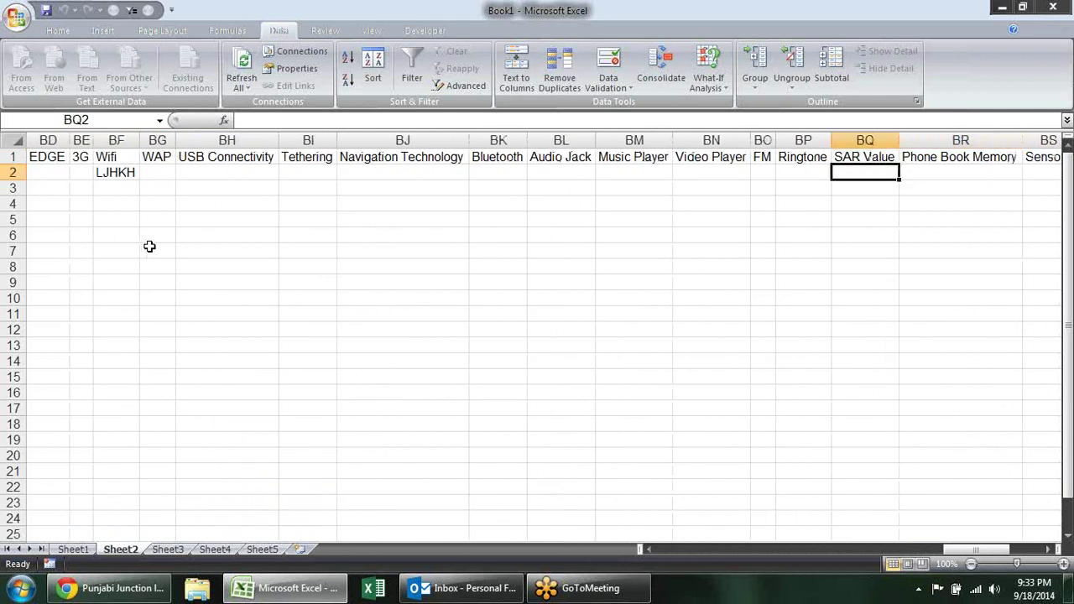
{"action": "key", "text": "Left"}
{"action": "key", "text": "Left"}
{"action": "key", "text": "Left"}
{"action": "key", "text": "Left"}
{"action": "key", "text": "Left"}
{"action": "key", "text": "Left"}
{"action": "key", "text": "Right"}
{"action": "key", "text": "Right"}
{"action": "key", "text": "Right"}
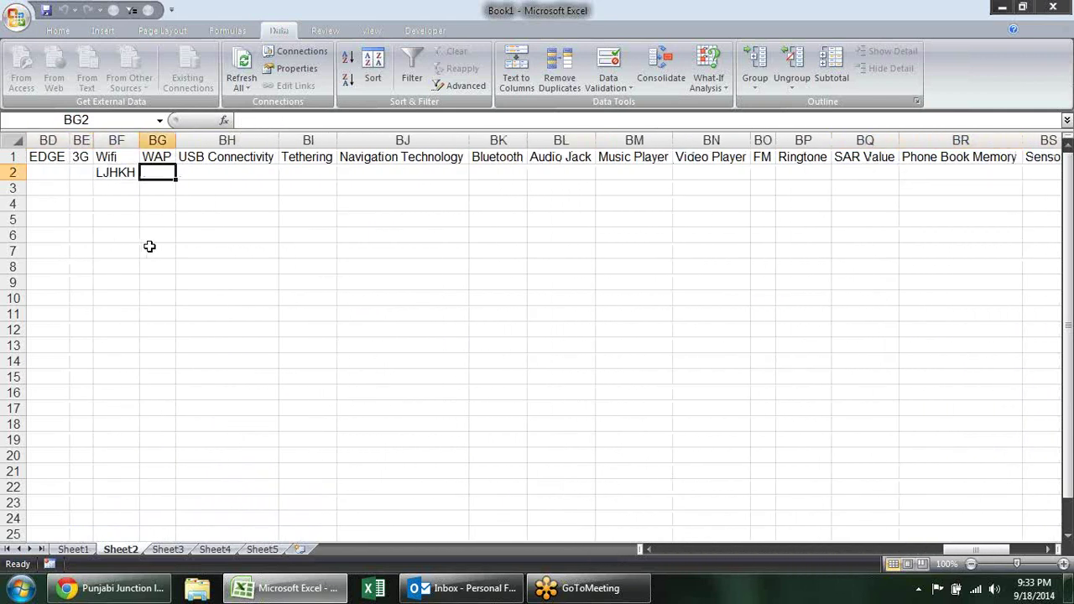
{"action": "key", "text": "Right"}
{"action": "key", "text": "Right"}
{"action": "key", "text": "Right"}
{"action": "key", "text": "Right"}
{"action": "key", "text": "Right"}
{"action": "key", "text": "Right"}
{"action": "key", "text": "Right"}
{"action": "key", "text": "Right"}
{"action": "key", "text": "Right"}
{"action": "key", "text": "Left"}
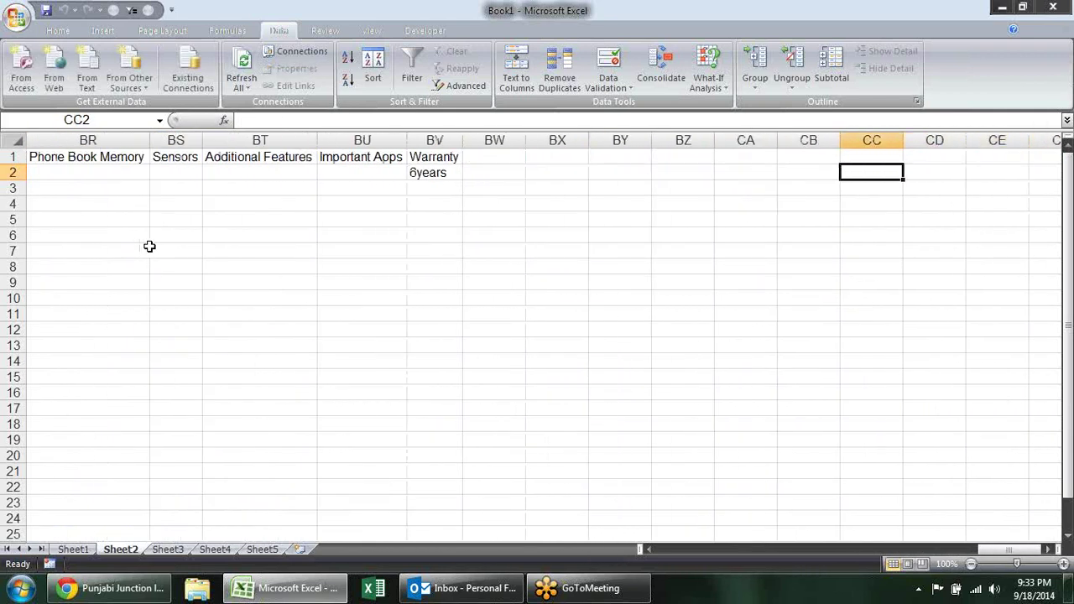
{"action": "key", "text": "Left"}
{"action": "key", "text": "Left"}
{"action": "key", "text": "Left"}
{"action": "key", "text": "Right"}
{"action": "key", "text": "Up"}
{"action": "key", "text": "Left"}
{"action": "key", "text": "Down"}
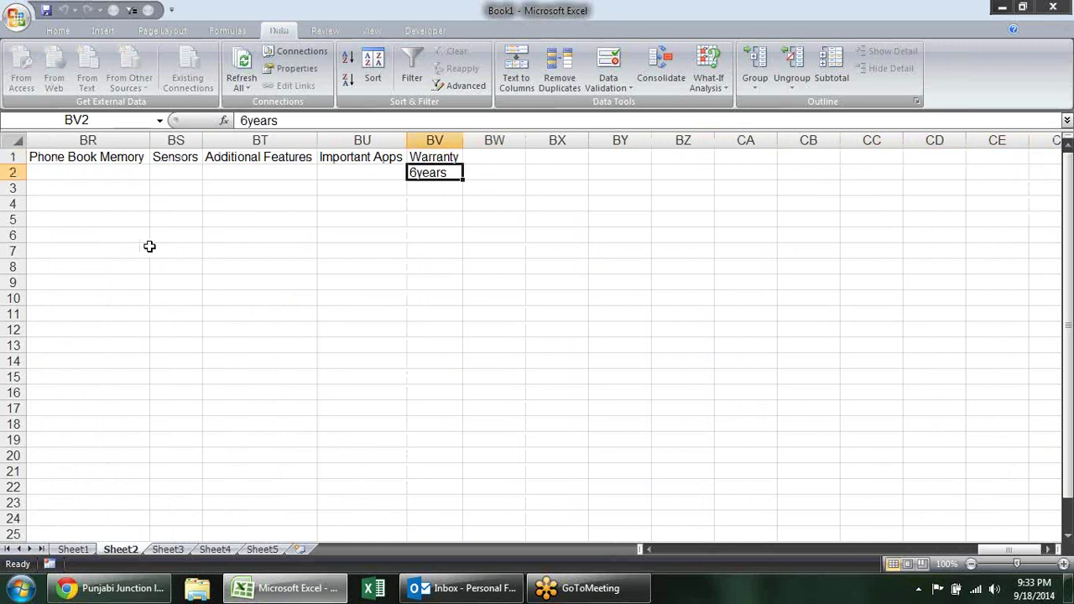
{"action": "key", "text": "Left"}
{"action": "key", "text": "ctrl+Left"}
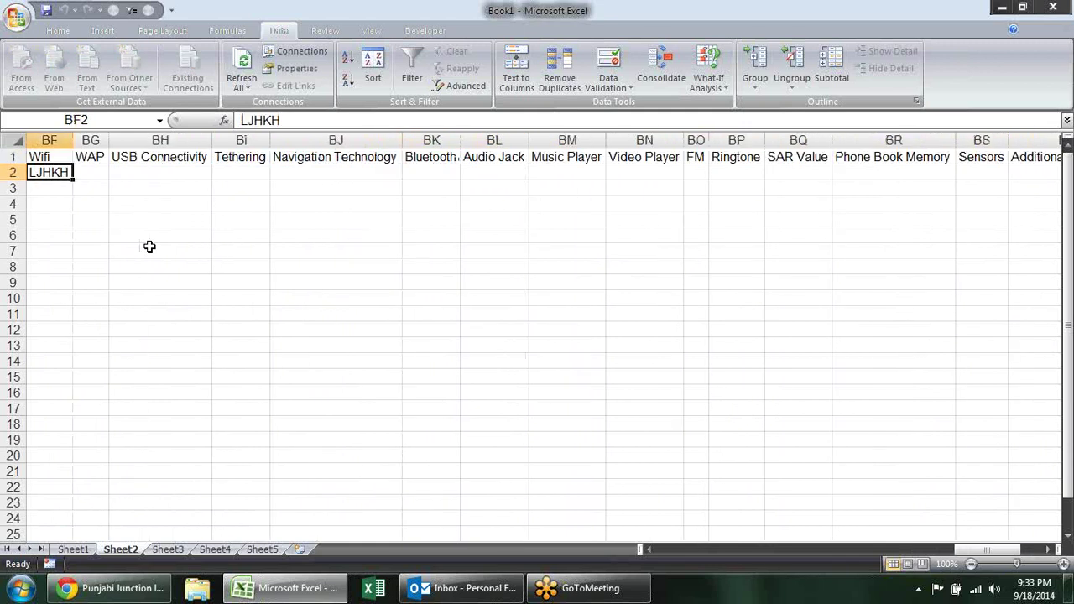
{"action": "key", "text": "Home"}
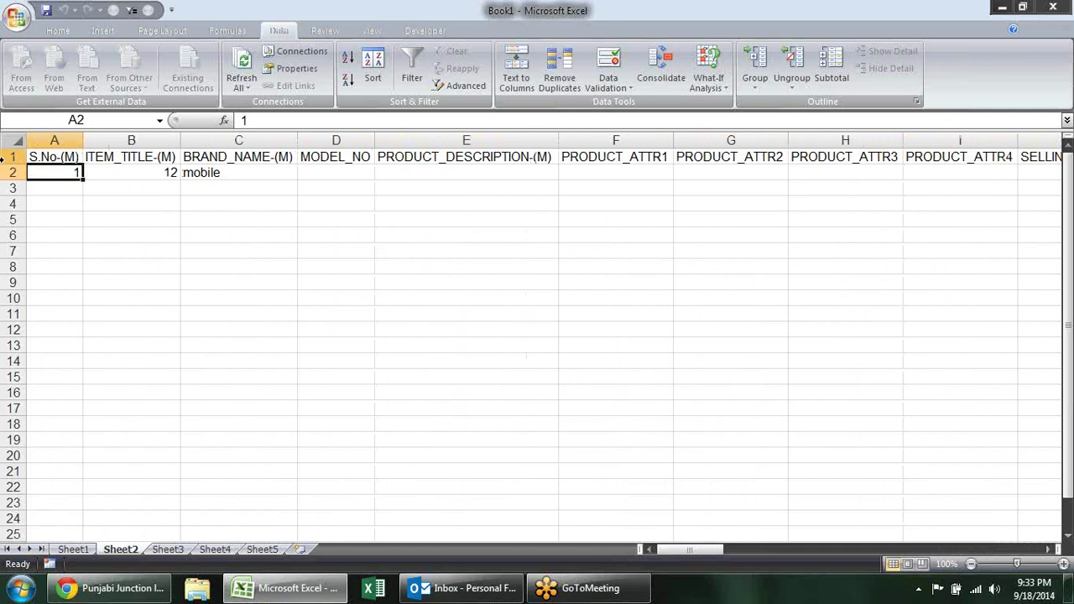
- Delete imported rows 1–2 from Sheet2, leaving it blank
{"action": "left_click_drag", "start_coordinate": [4, 157], "coordinate": [9, 174]}
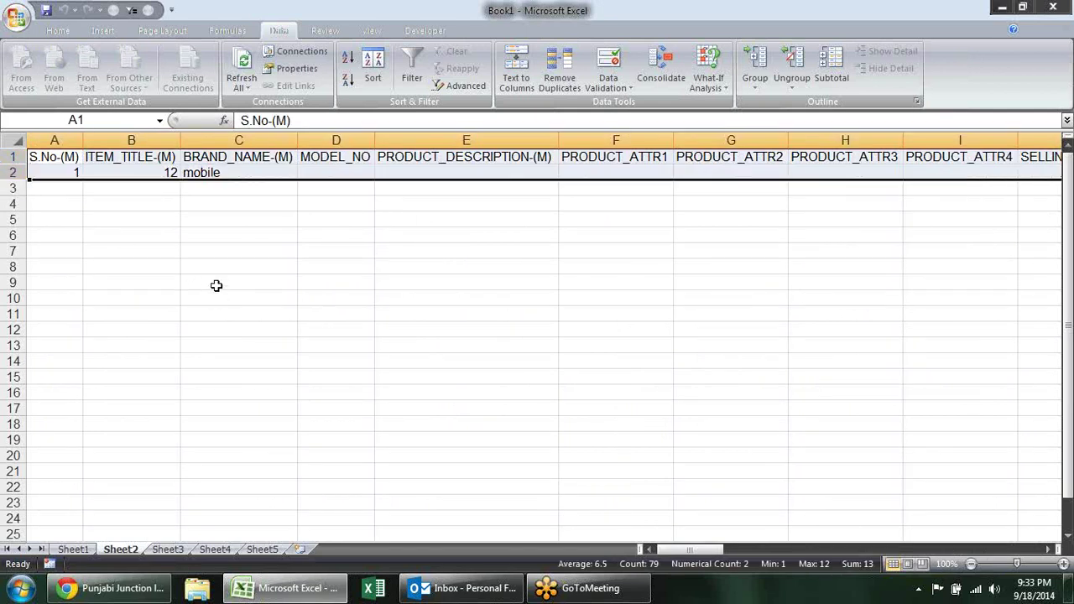
{"action": "key", "text": "alt+e"}
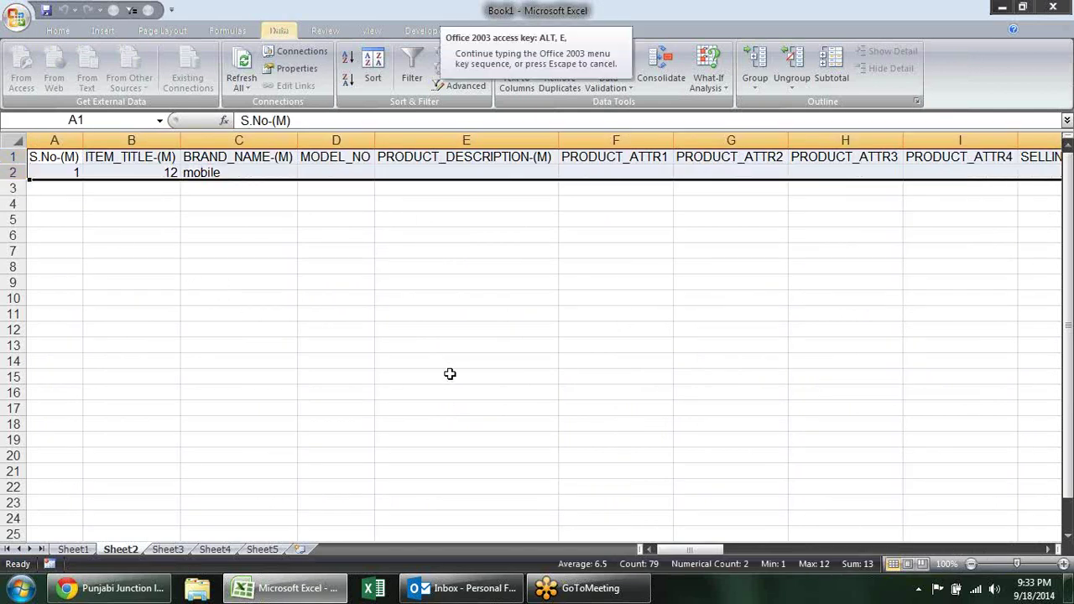
{"action": "key", "text": "d"}
{"action": "left_click", "coordinate": [384, 266]}
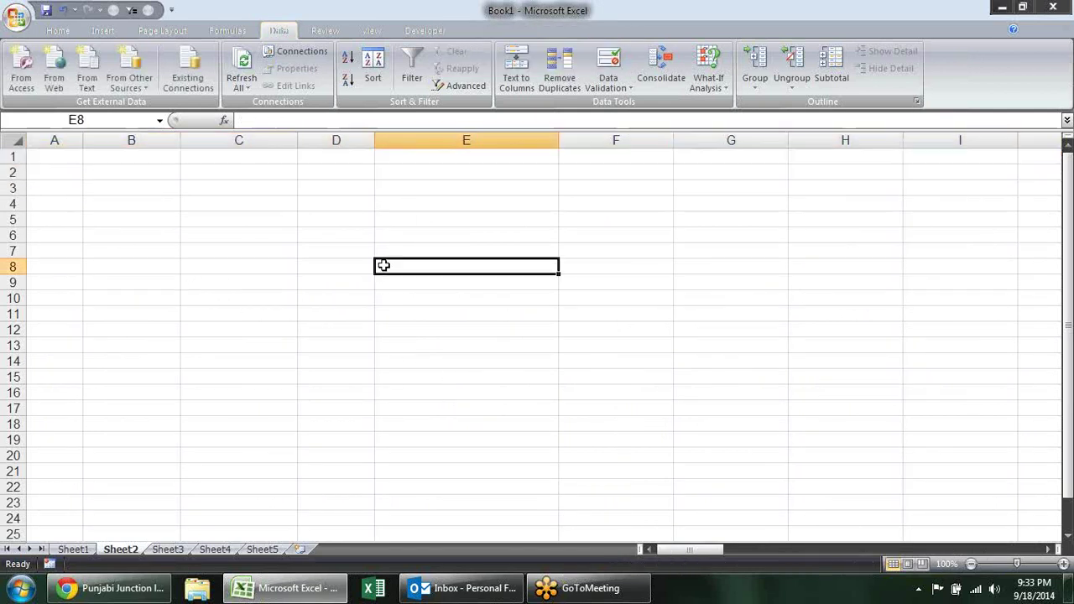
{"action": "left_click", "coordinate": [59, 157]}
{"action": "left_click", "coordinate": [92, 548]}
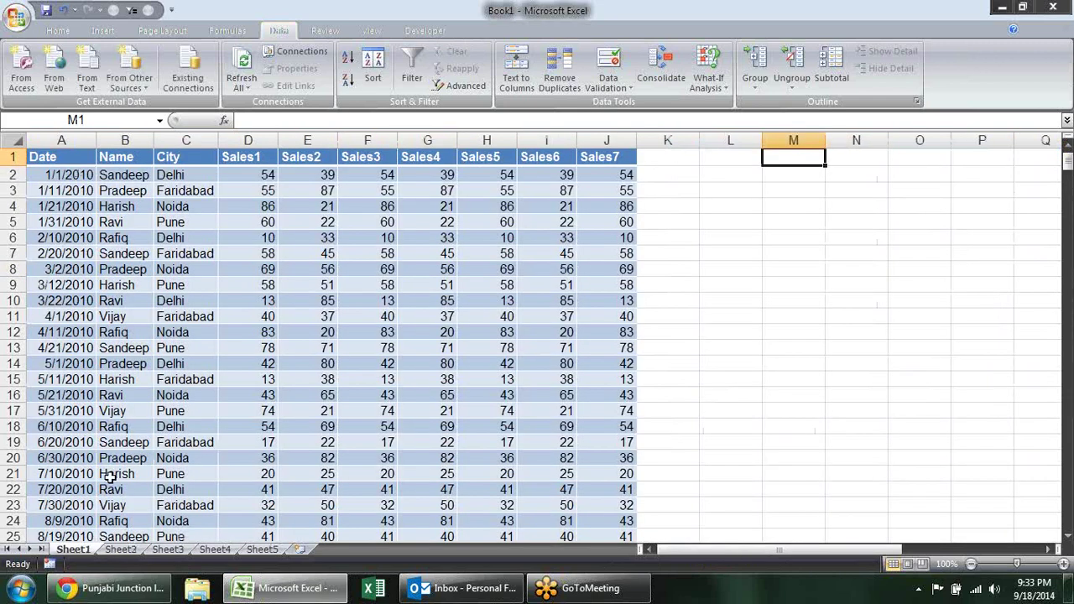
{"action": "left_click", "coordinate": [122, 550]}
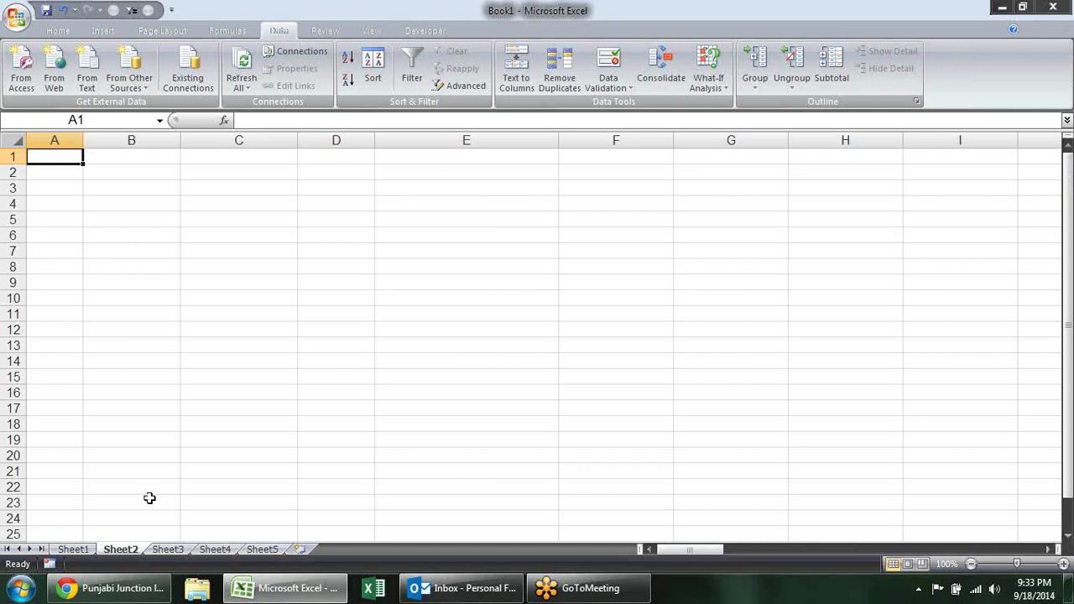
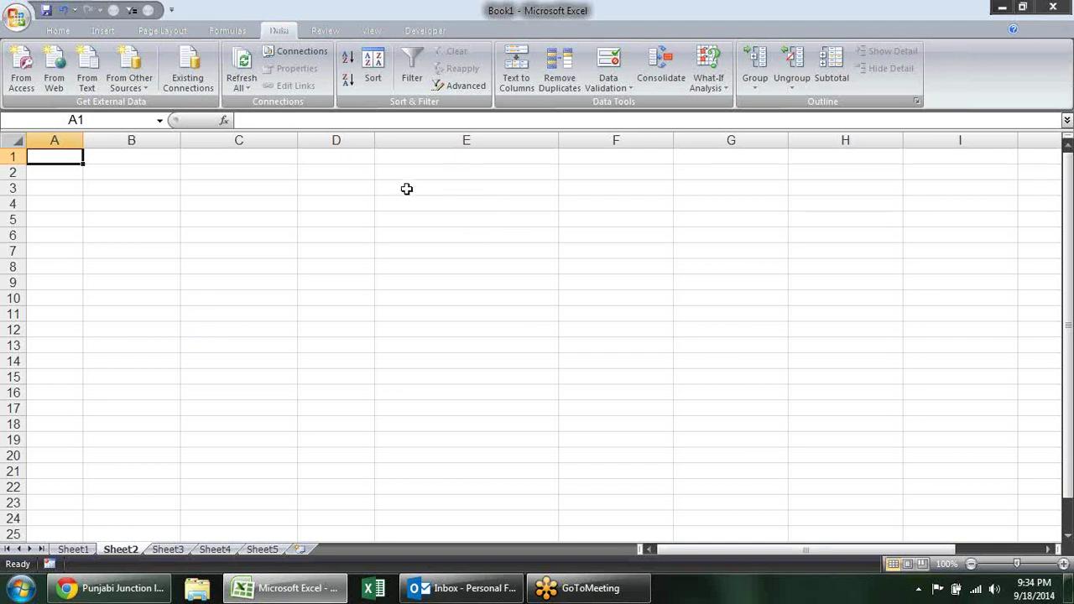
- Copy the whole Date column on Sheet1, from A1 down
{"action": "left_click", "coordinate": [348, 172]}
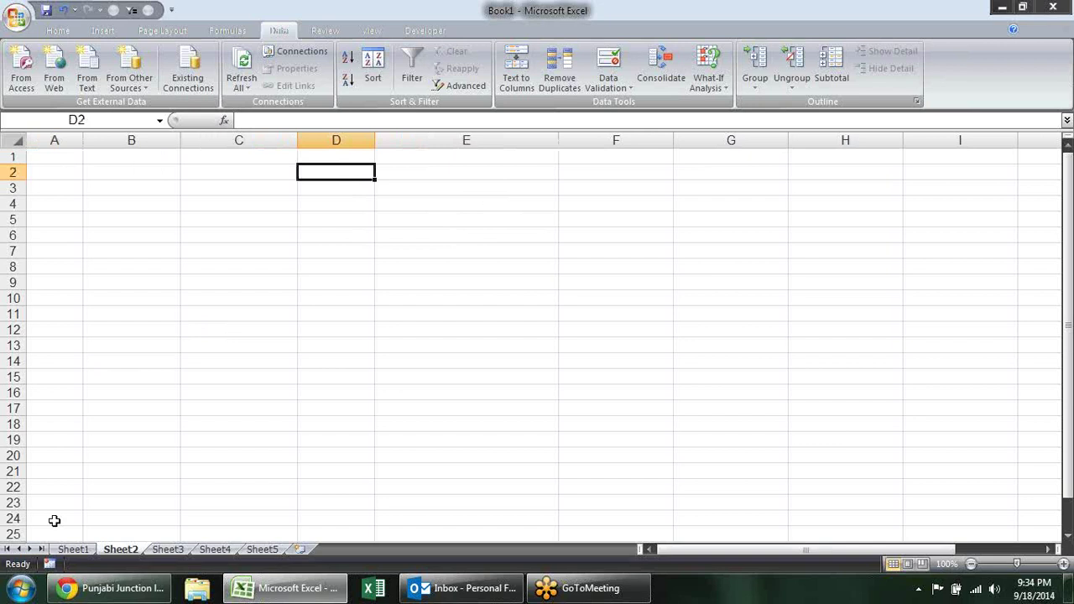
{"action": "left_click", "coordinate": [68, 552]}
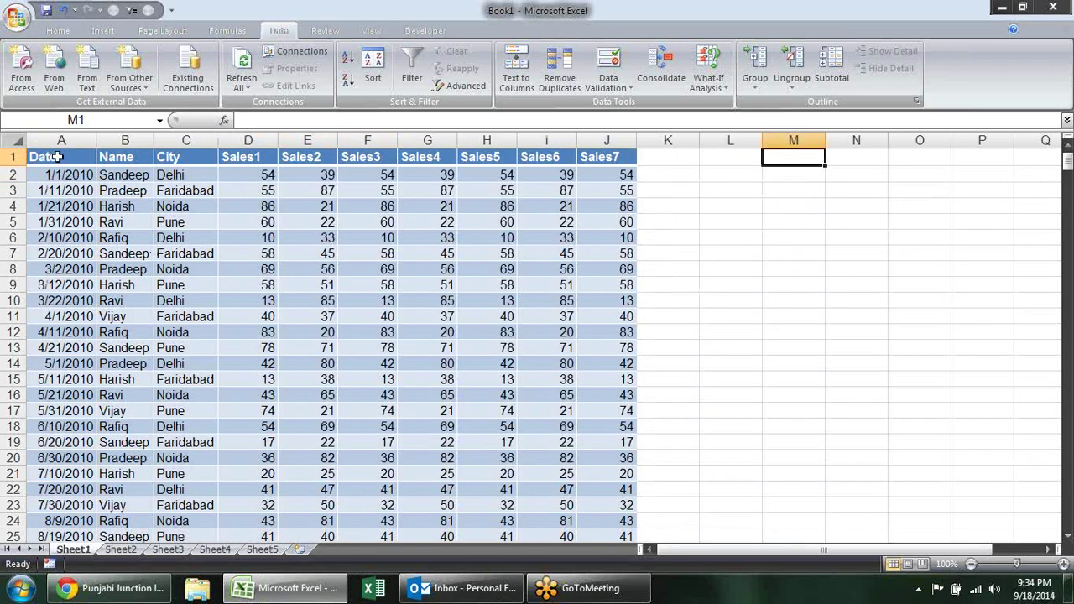
{"action": "left_click", "coordinate": [60, 157]}
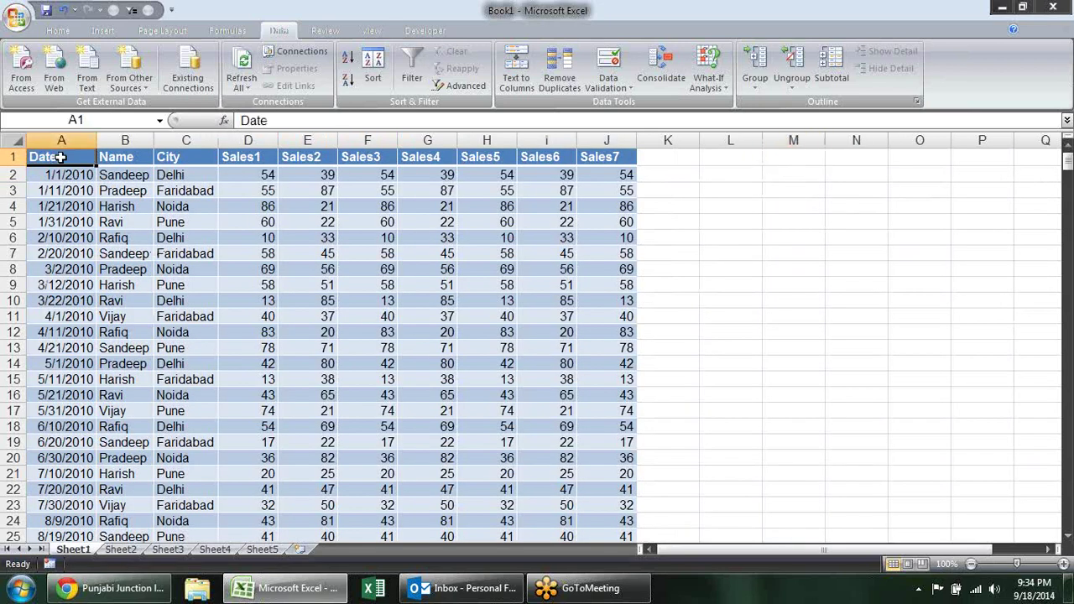
{"action": "key", "text": "ctrl+shift+Down"}
{"action": "key", "text": "ctrl+c"}
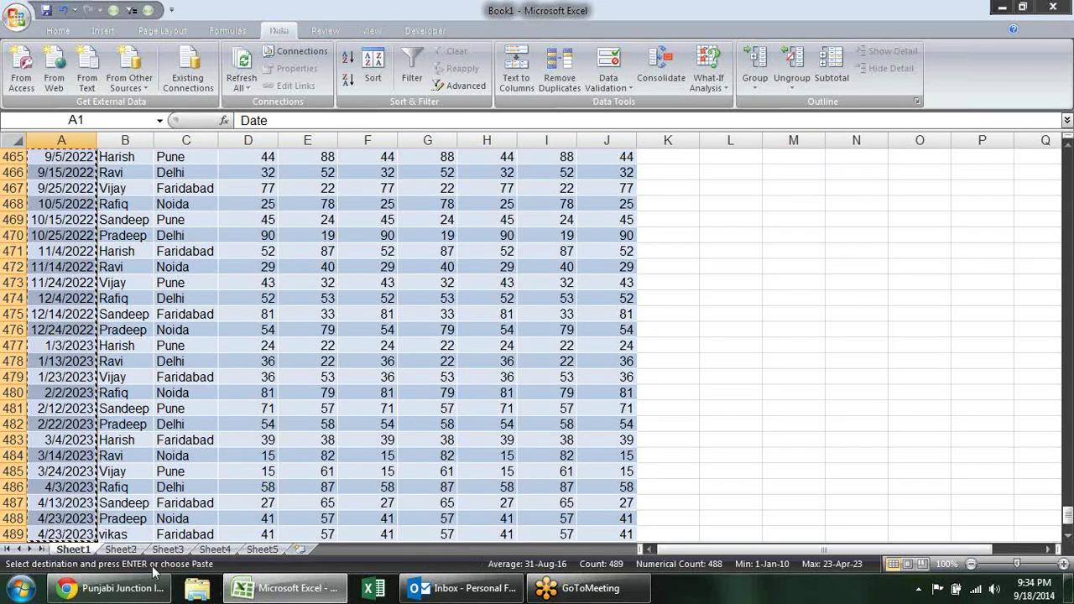
- Paste the dates into Sheet2 at A1 and widen column A so every date shows
{"action": "left_click", "coordinate": [120, 549]}
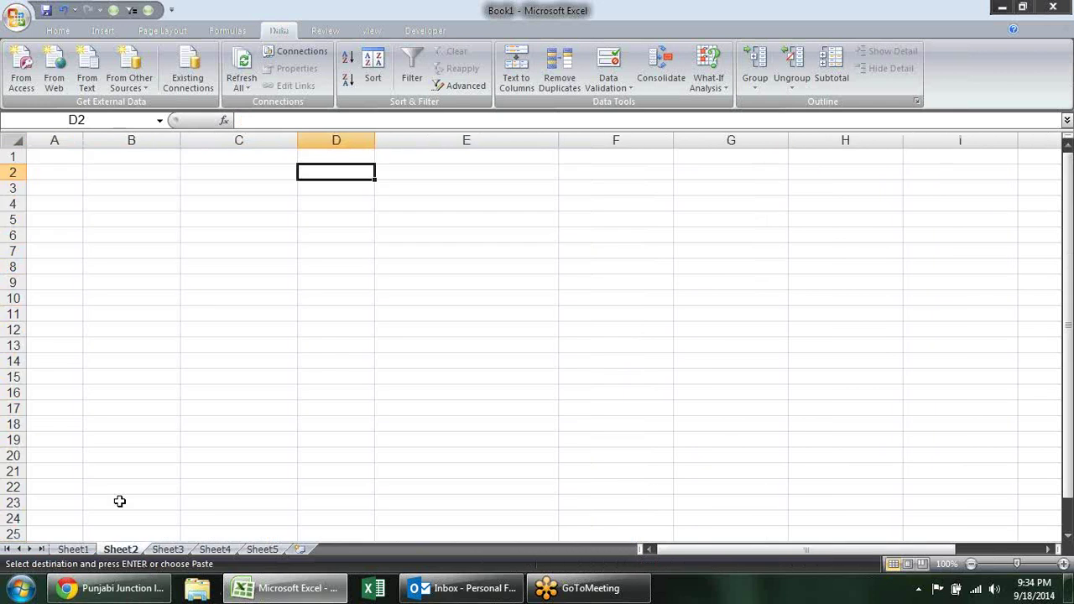
{"action": "left_click", "coordinate": [48, 160]}
{"action": "key", "text": "ctrl+v"}
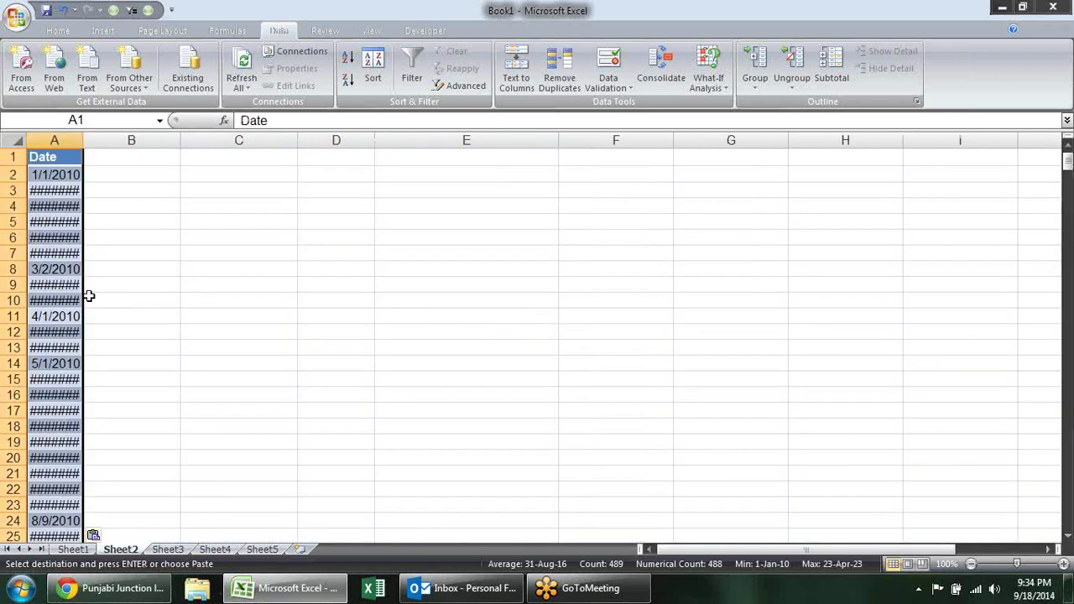
{"action": "left_click_drag", "start_coordinate": [83, 140], "coordinate": [140, 140]}
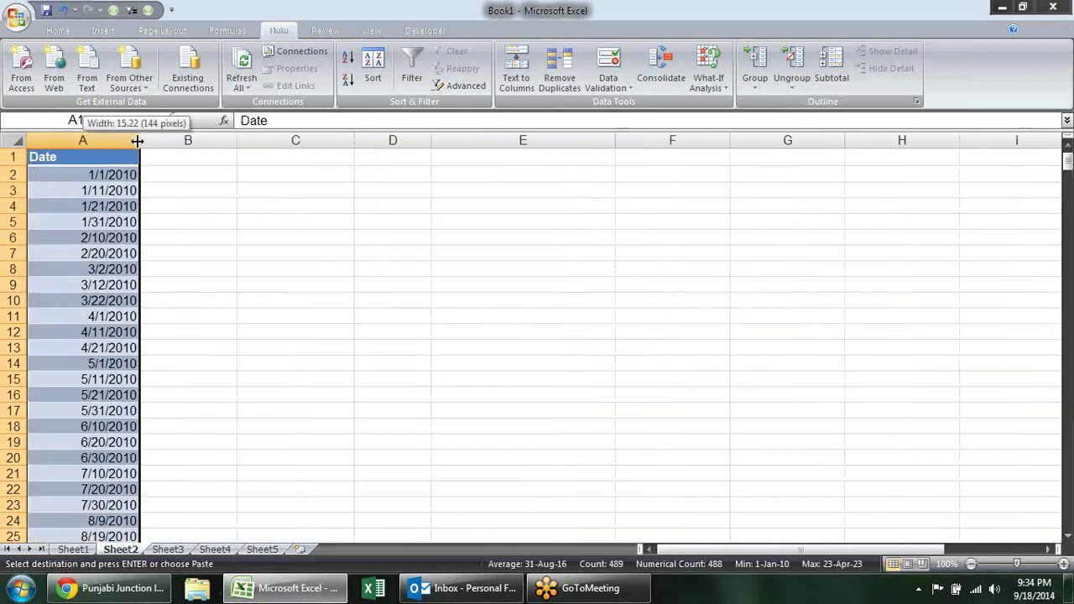
{"action": "left_click", "coordinate": [148, 241]}
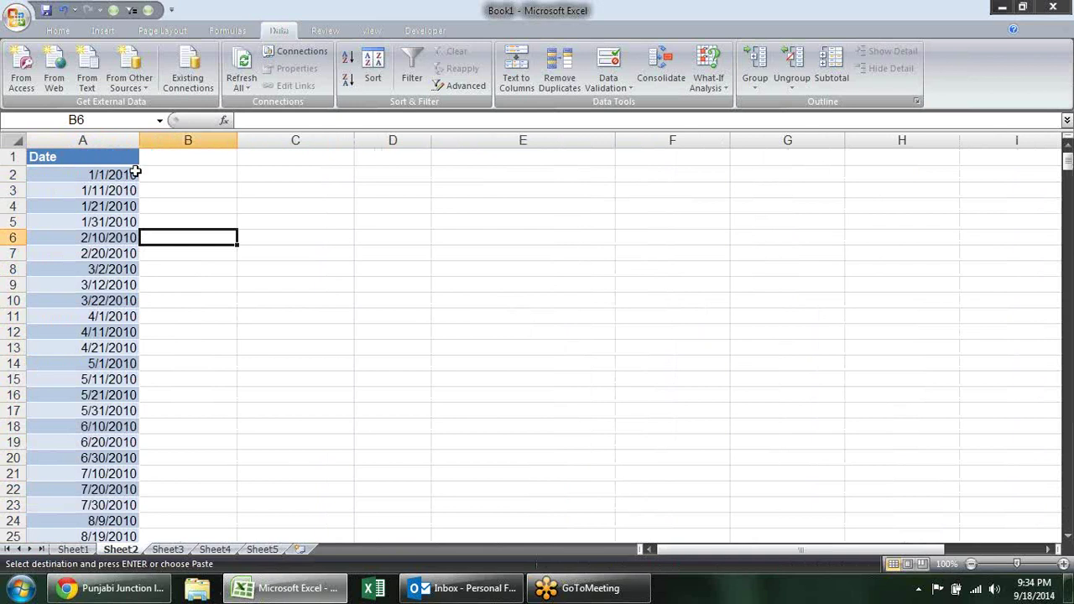
- Enter 20.3.2014 in A14 and 6.4.2014 in A19
{"action": "left_click", "coordinate": [104, 361]}
{"action": "type", "text": "20"}
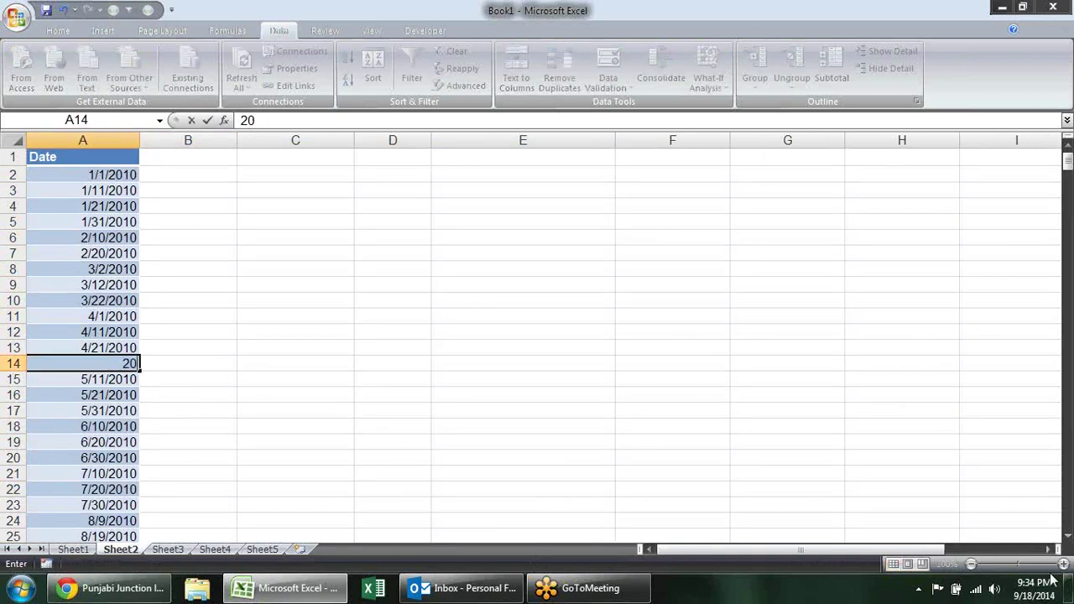
{"action": "type", "text": ".35"}
{"action": "key", "text": "BackSpace"}
{"action": "type", "text": ".20"}
{"action": "type", "text": "14"}
{"action": "key", "text": "Return"}
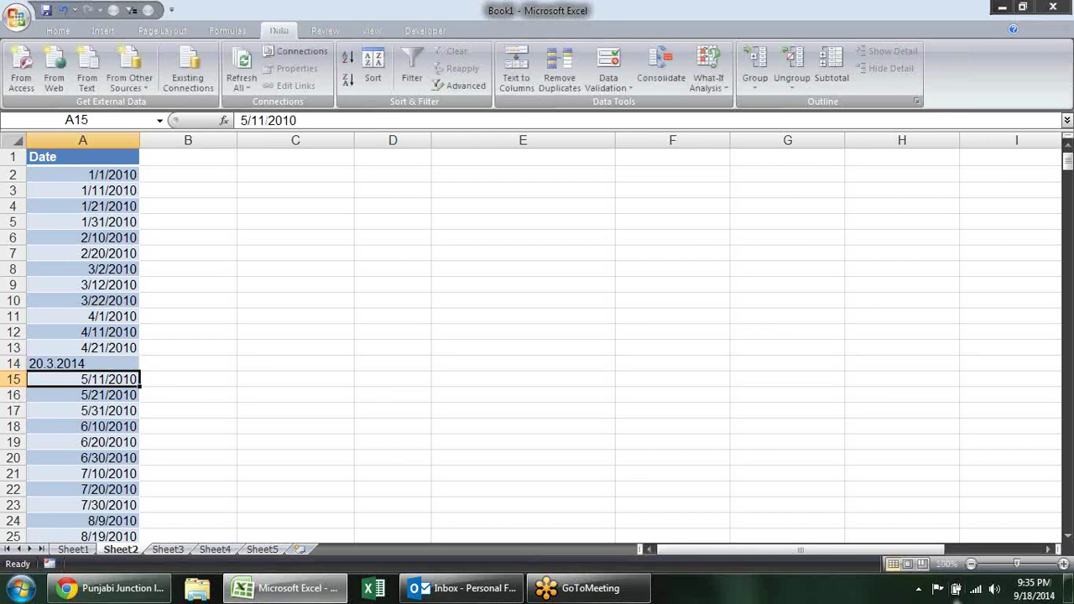
{"action": "left_click", "coordinate": [89, 442]}
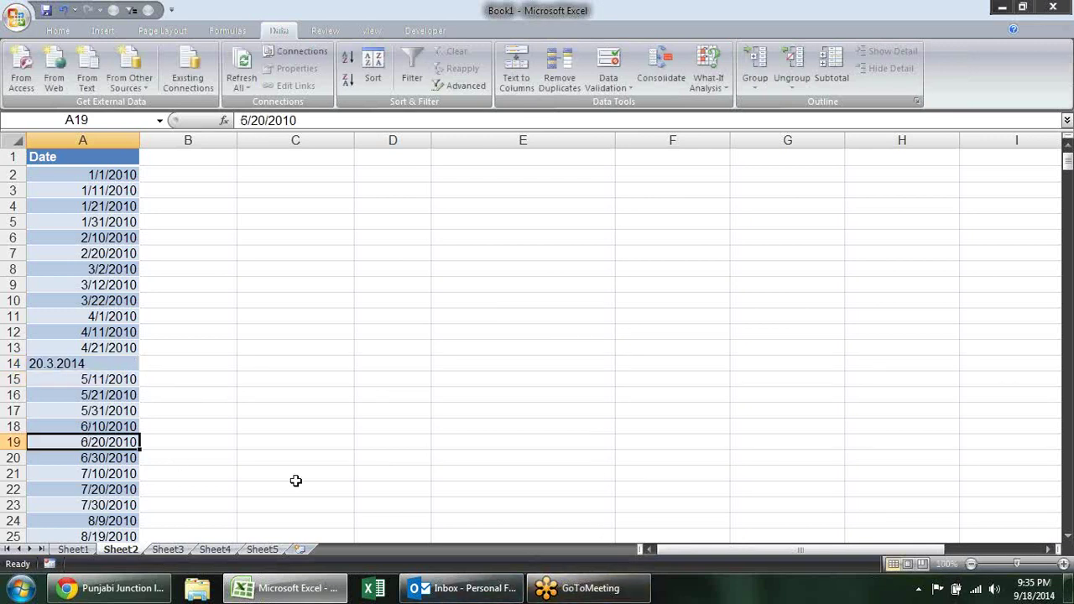
{"action": "type", "text": "6.4"}
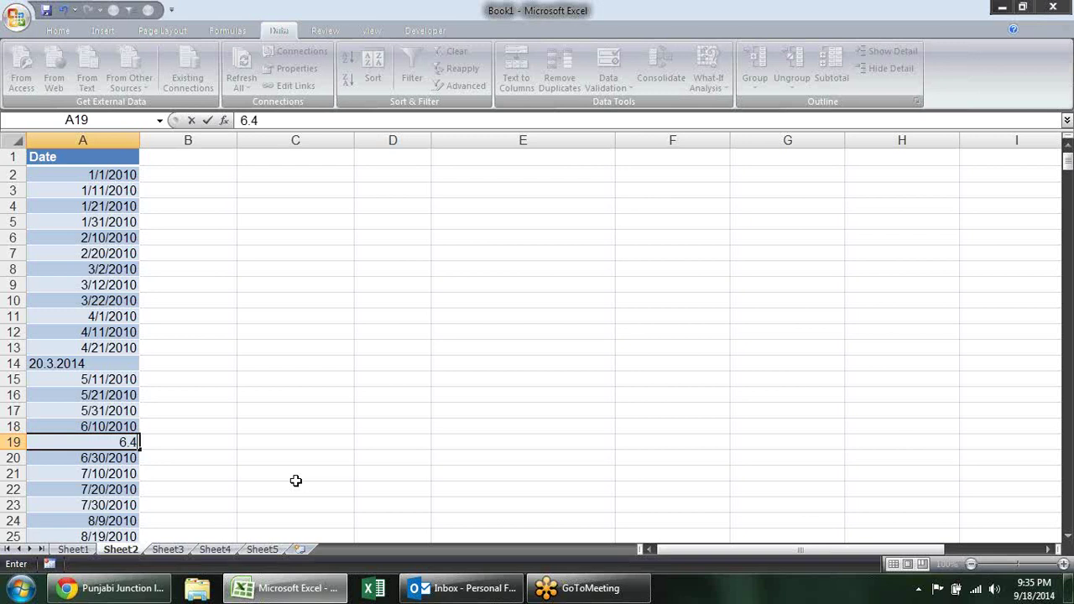
{"action": "type", "text": ".2014"}
{"action": "key", "text": "Return"}
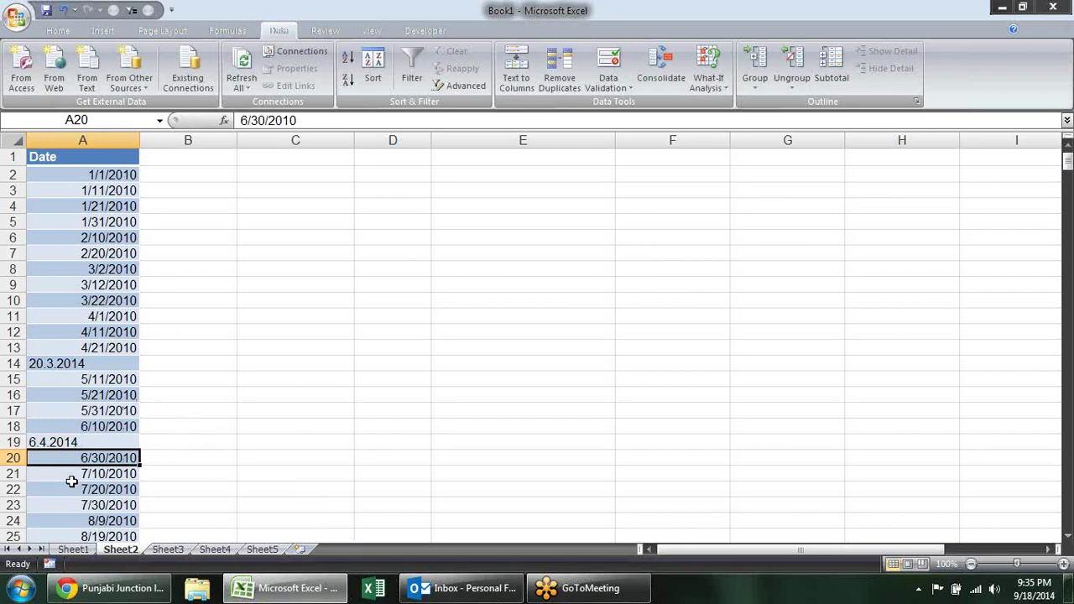
- Compare the dates in A22, A17, A10 and A12 with the text entry in A14
{"action": "left_click", "coordinate": [71, 483]}
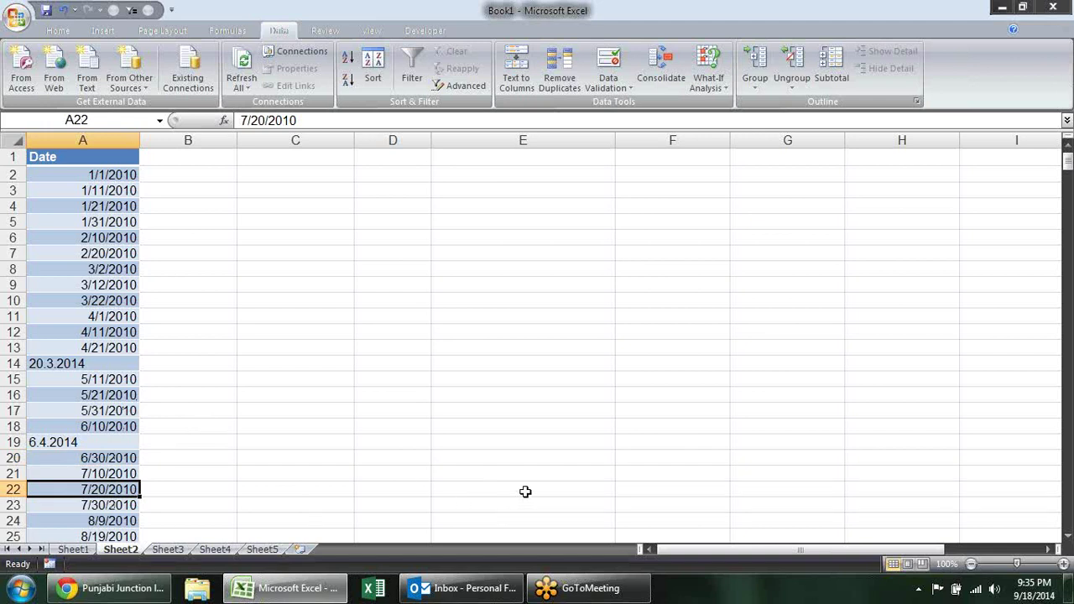
{"action": "left_click", "coordinate": [88, 411]}
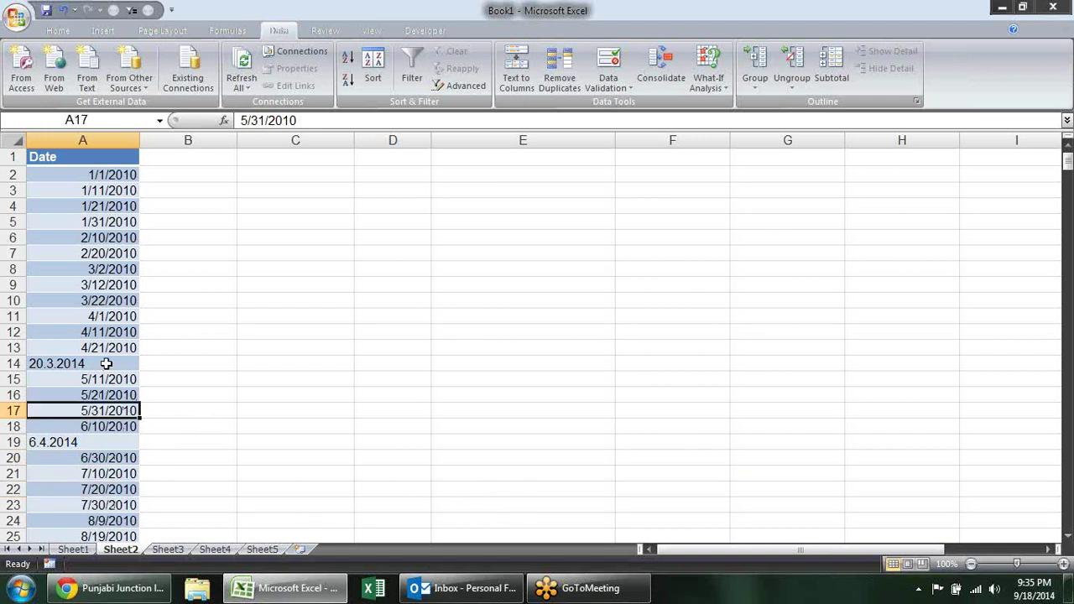
{"action": "left_click", "coordinate": [123, 308]}
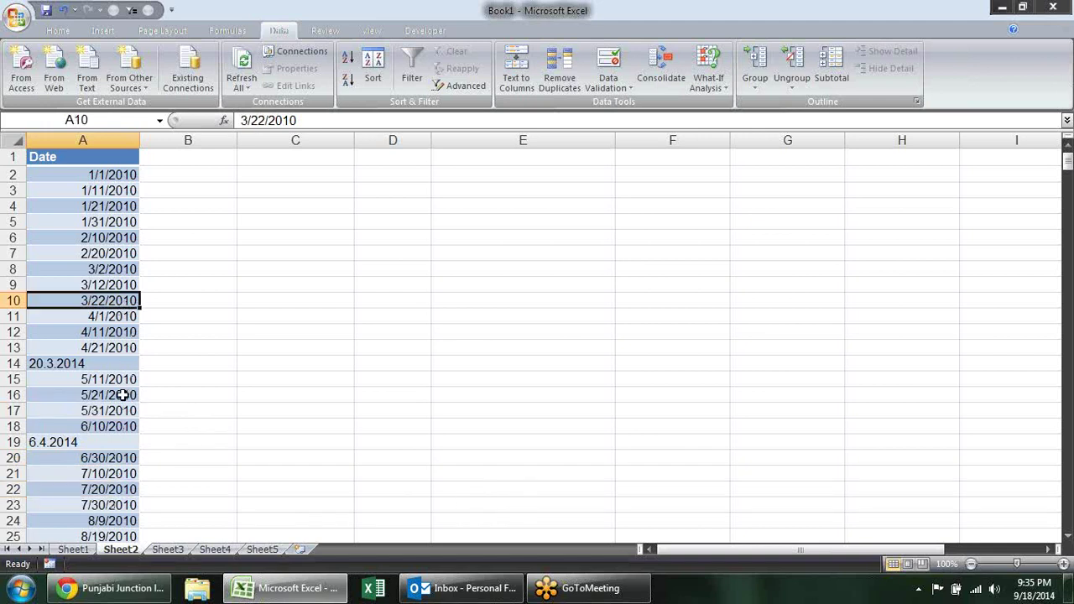
{"action": "left_click", "coordinate": [91, 332]}
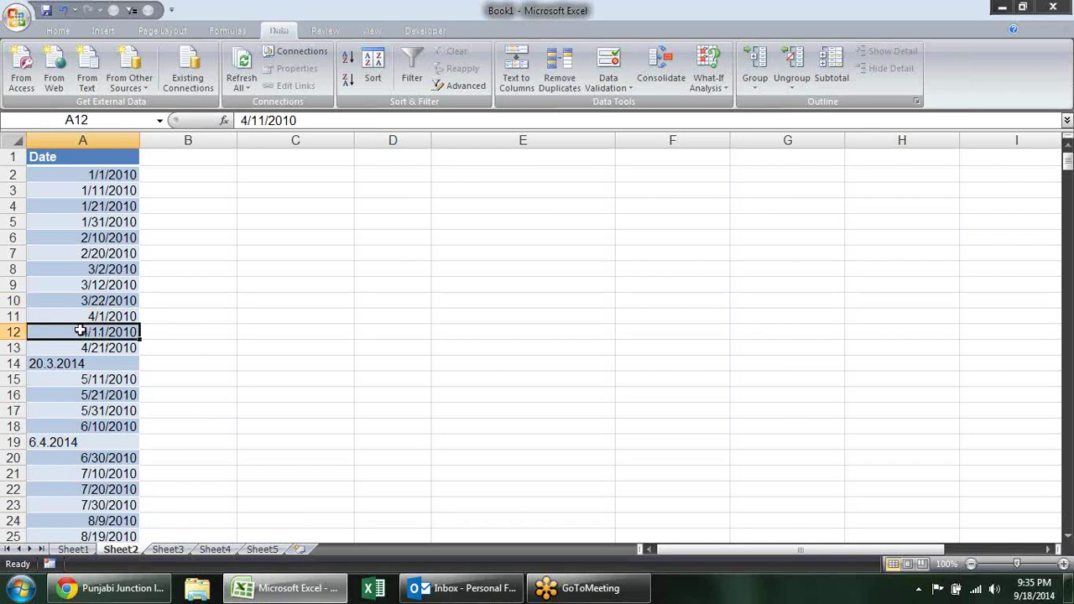
{"action": "left_click", "coordinate": [69, 362]}
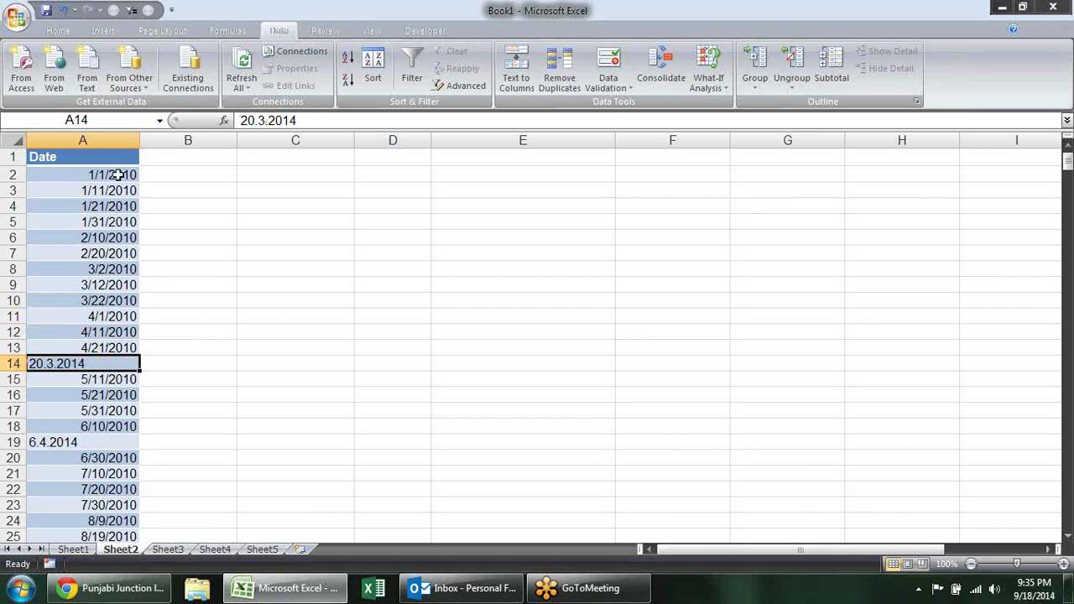
- Enter 4/6/14 in A20, adding the missing slash after the first attempt
{"action": "left_click", "coordinate": [89, 460]}
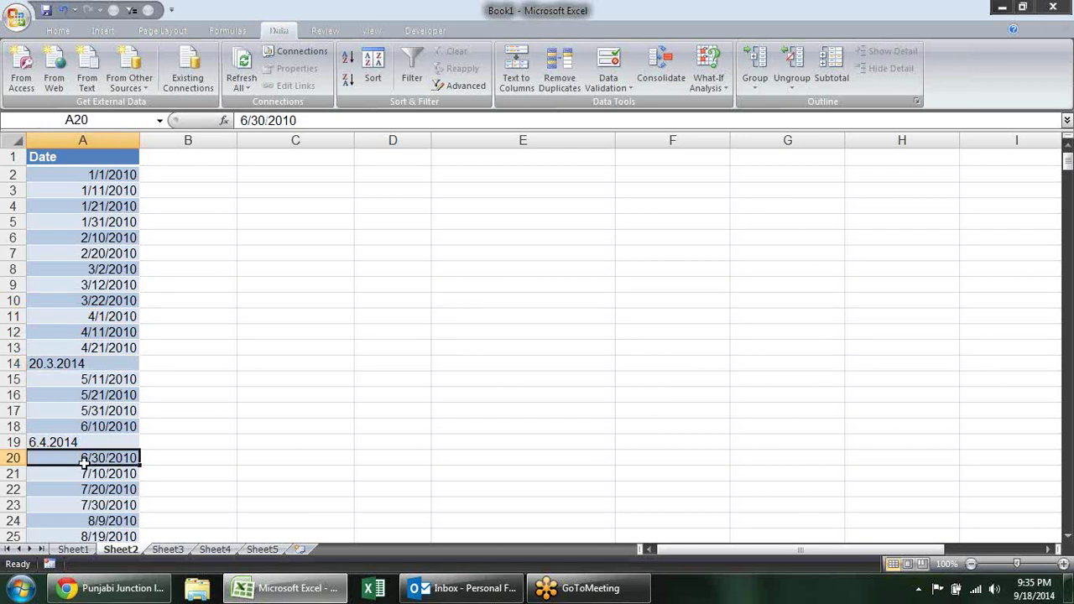
{"action": "mouse_move", "coordinate": [502, 594]}
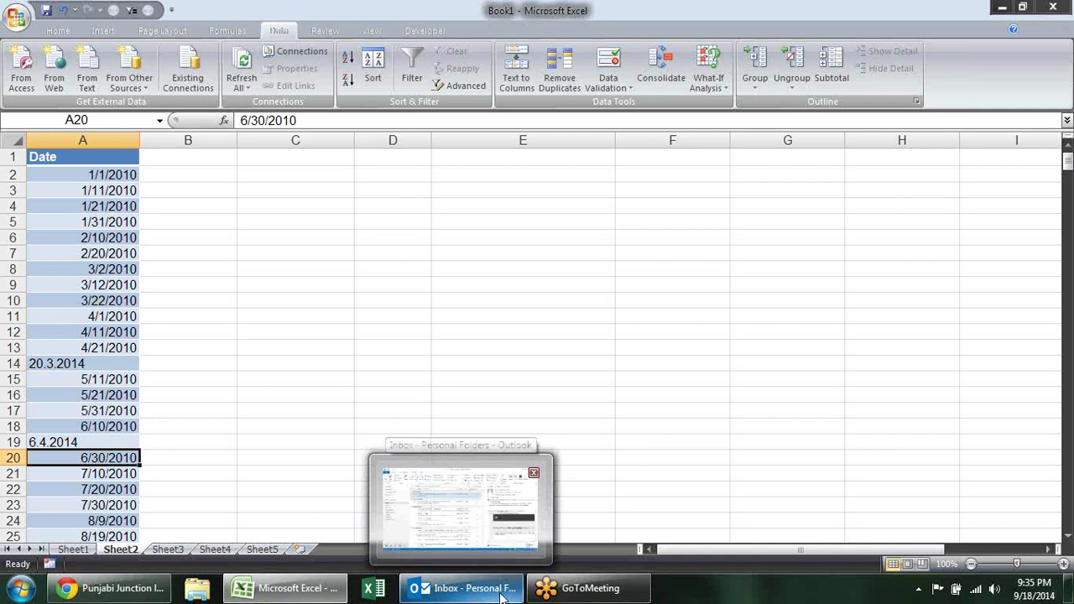
{"action": "type", "text": "4/"}
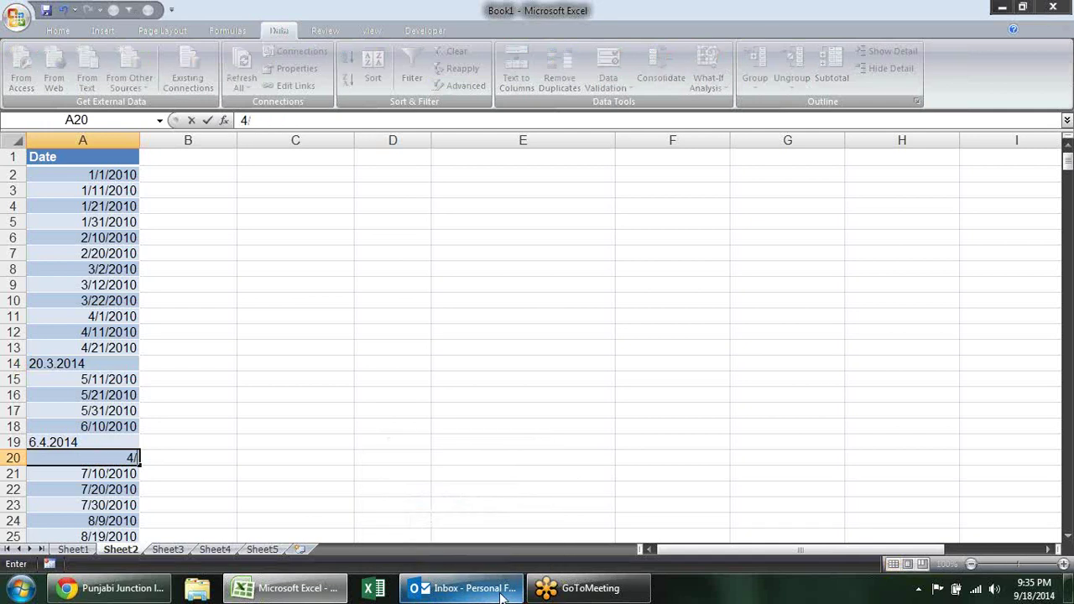
{"action": "type", "text": "614"}
{"action": "key", "text": "Return"}
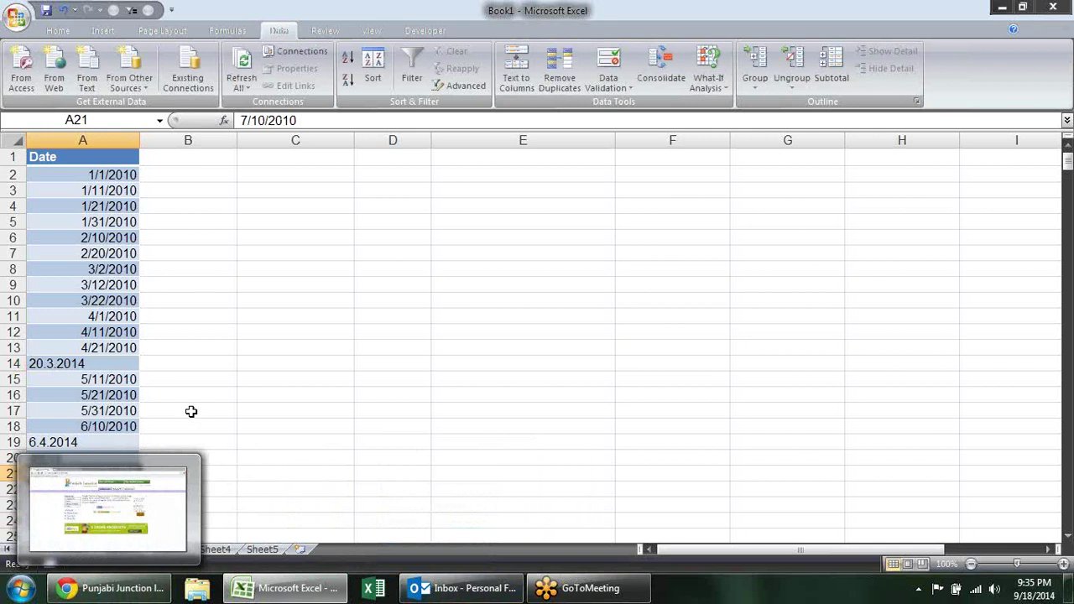
{"action": "left_click", "coordinate": [322, 361]}
{"action": "double_click", "coordinate": [98, 458]}
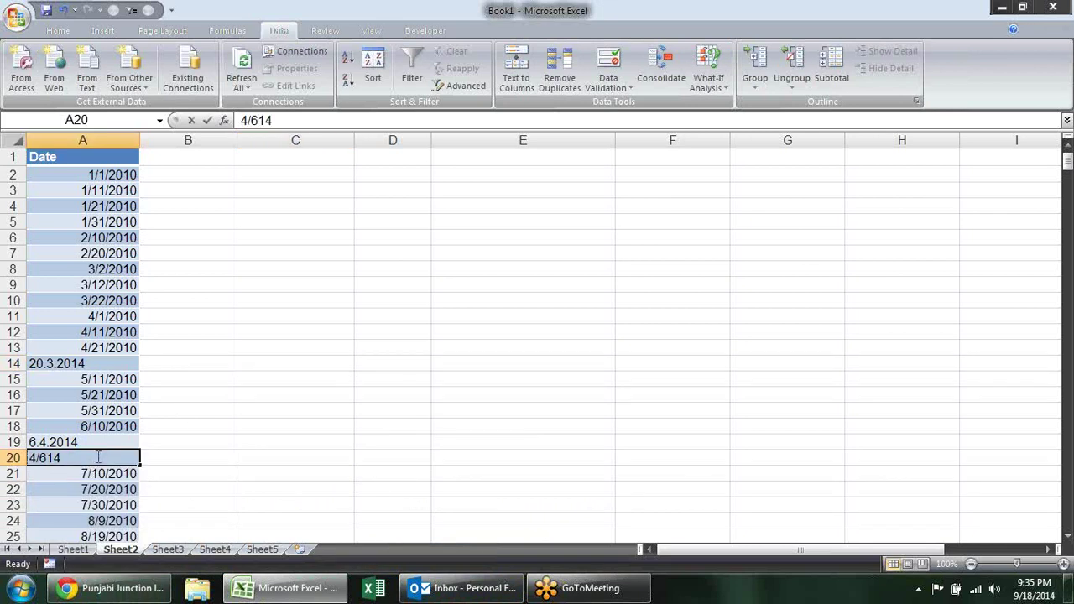
{"action": "left_click", "coordinate": [48, 457]}
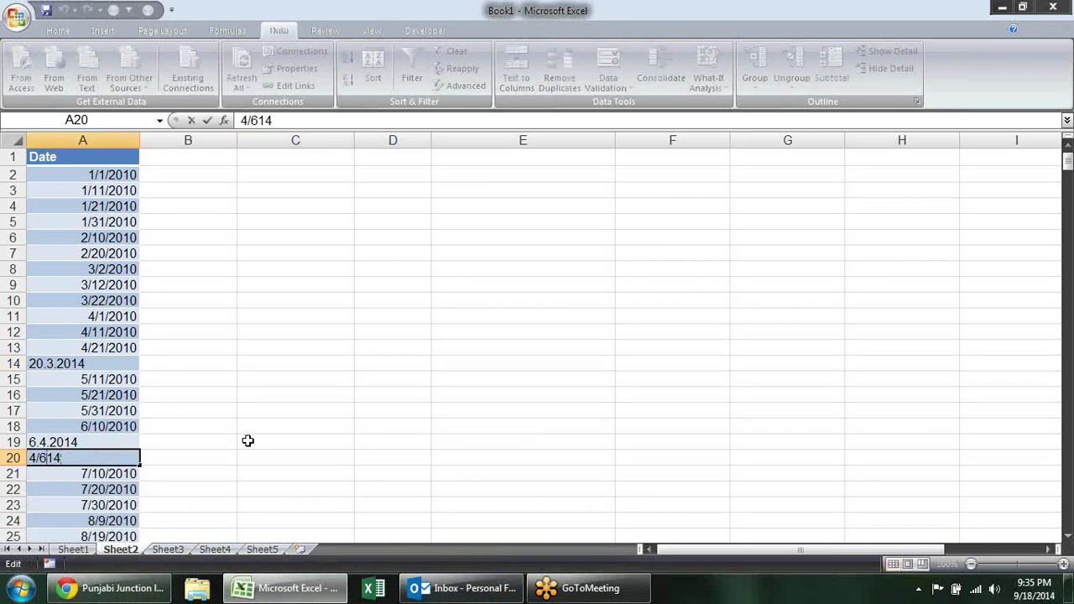
{"action": "type", "text": "/"}
{"action": "key", "text": "Return"}
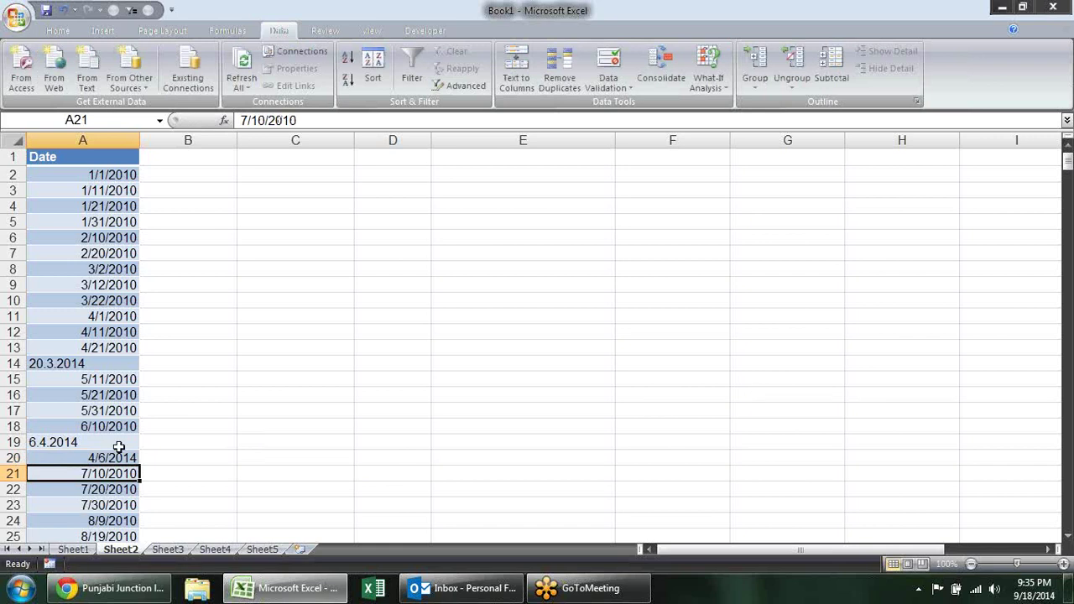
- Re-edit A20 to use dashes instead of slashes, then check the resulting date
{"action": "left_click", "coordinate": [119, 456]}
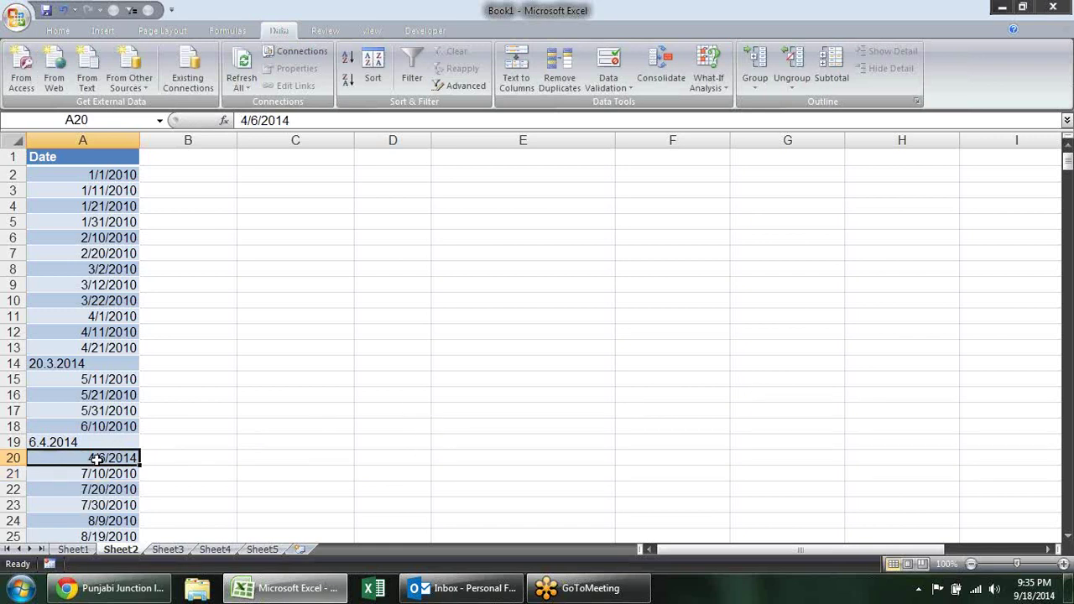
{"action": "double_click", "coordinate": [97, 459]}
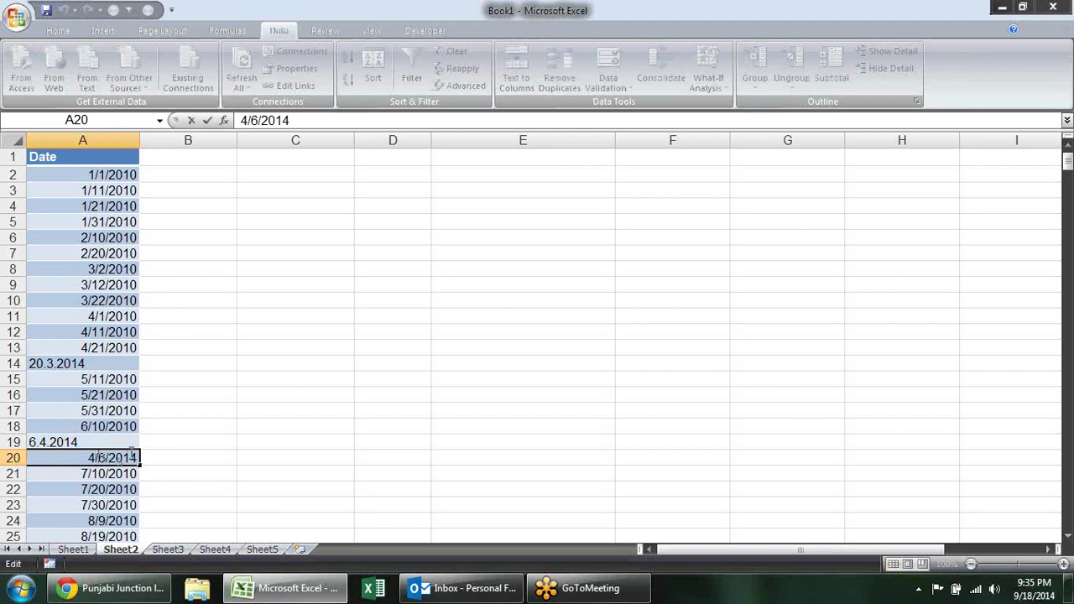
{"action": "key", "text": "BackSpace"}
{"action": "type", "text": "-"}
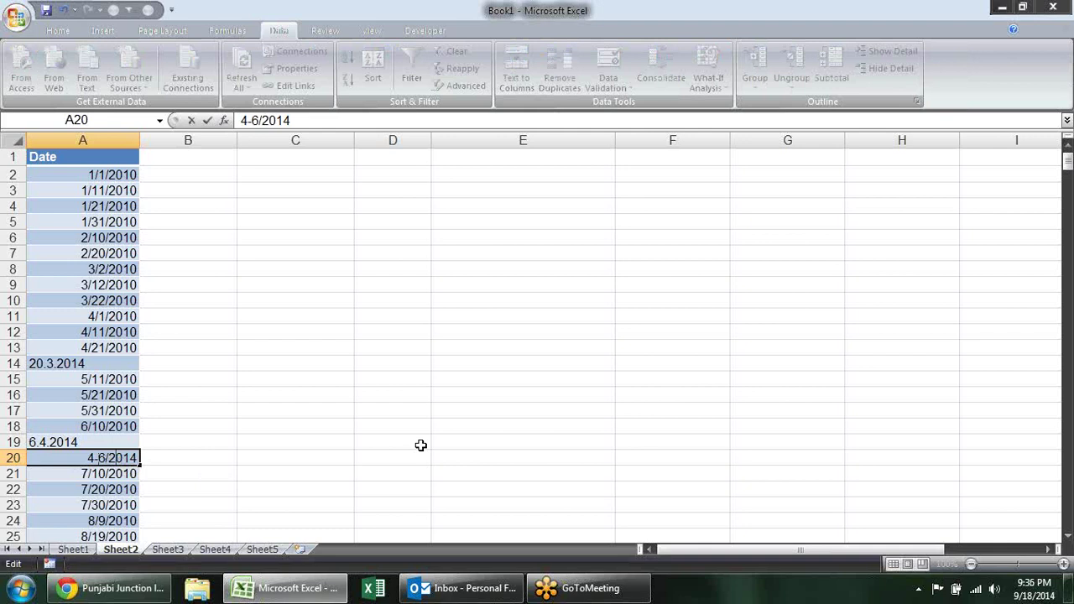
{"action": "key", "text": "BackSpace"}
{"action": "type", "text": "-"}
{"action": "key", "text": "Return"}
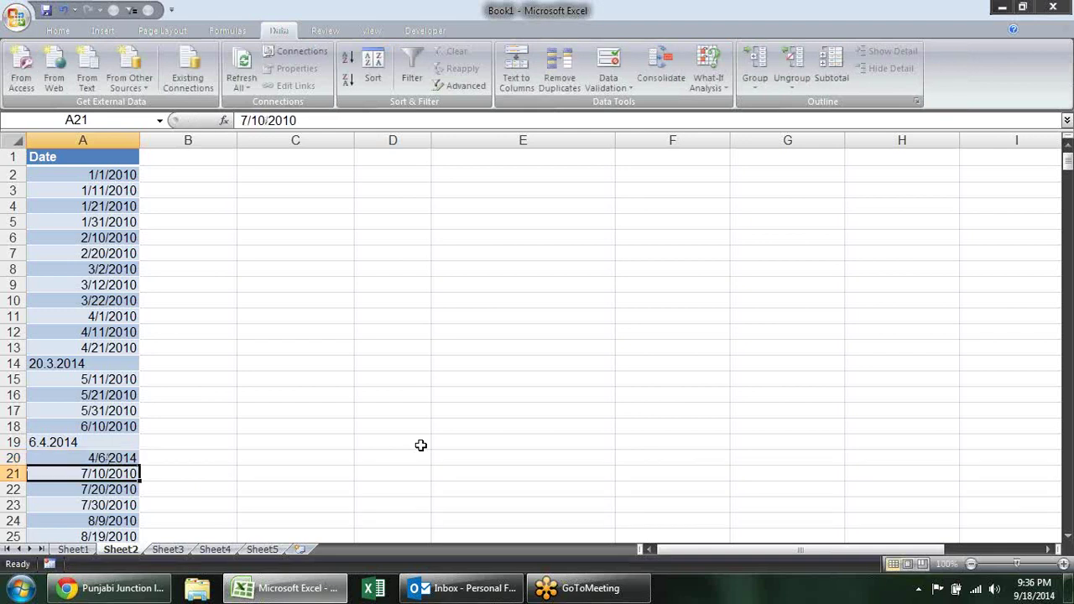
{"action": "left_click", "coordinate": [125, 457]}
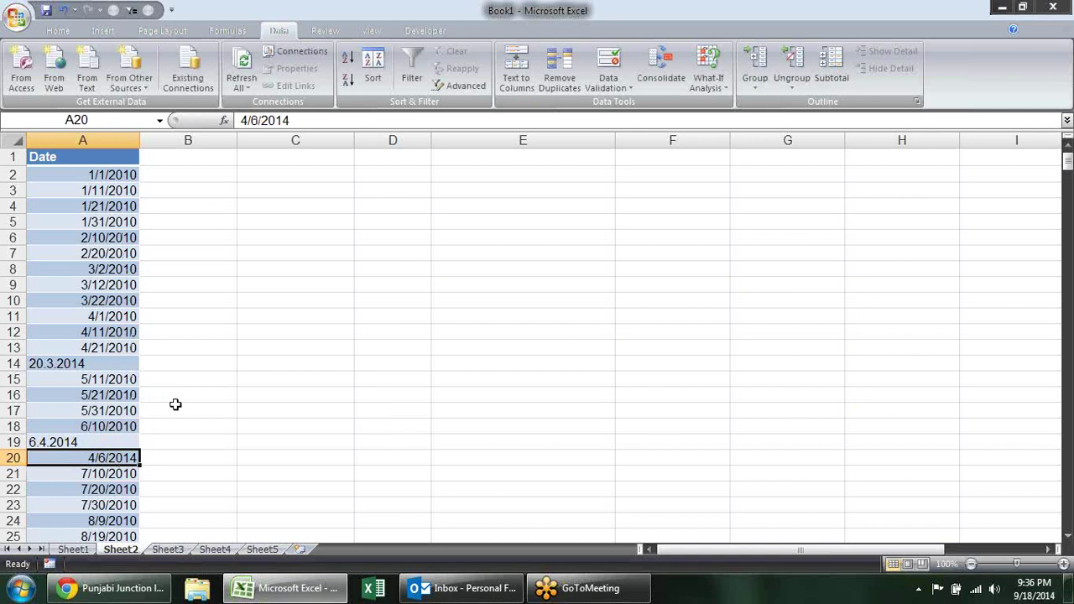
- Turn on AutoFilter for the Date column from A1 with Ctrl+Shift+L
{"action": "left_click_drag", "start_coordinate": [80, 352], "coordinate": [80, 368]}
{"action": "left_click", "coordinate": [84, 364]}
{"action": "left_click", "coordinate": [78, 440]}
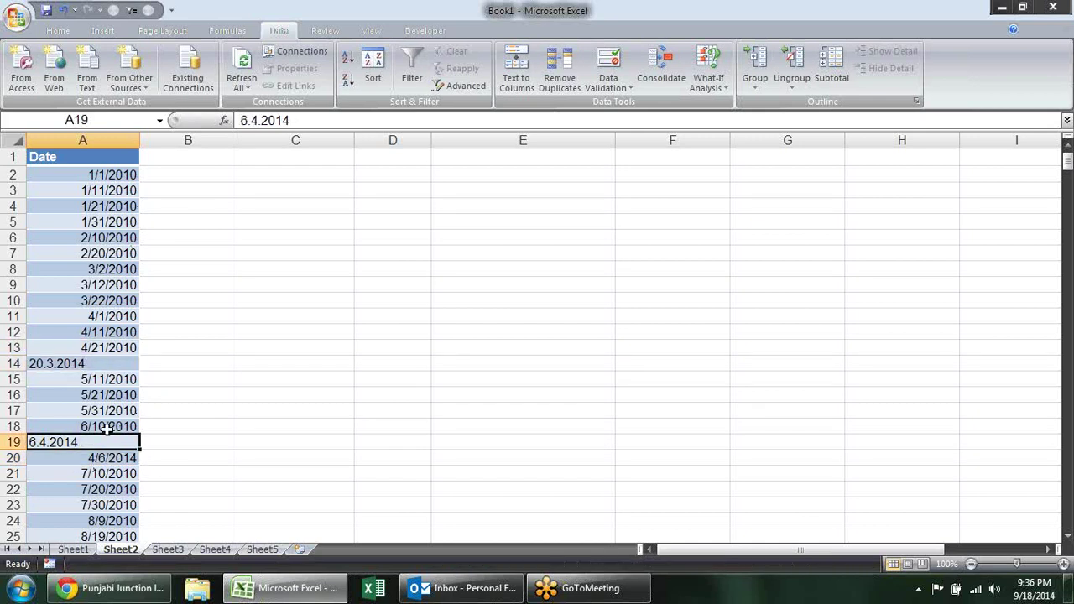
{"action": "left_click", "coordinate": [115, 157]}
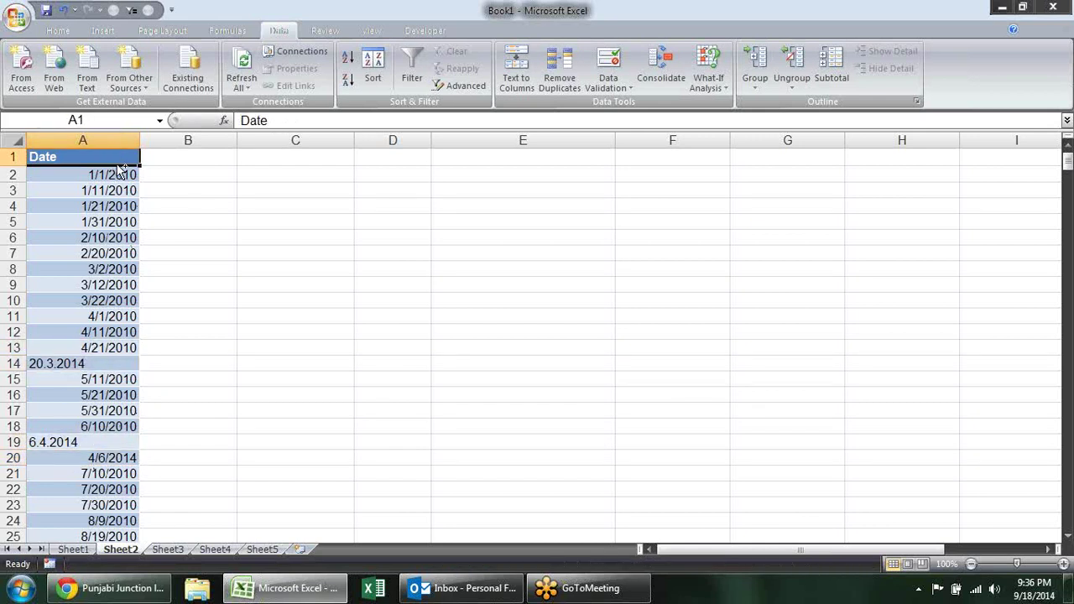
{"action": "key", "text": "ctrl+shift+l"}
{"action": "left_click", "coordinate": [173, 191]}
- Filter the Date column to only 20.3.2014 and 6.4.2014, then select the two visible entries
{"action": "left_click", "coordinate": [132, 158]}
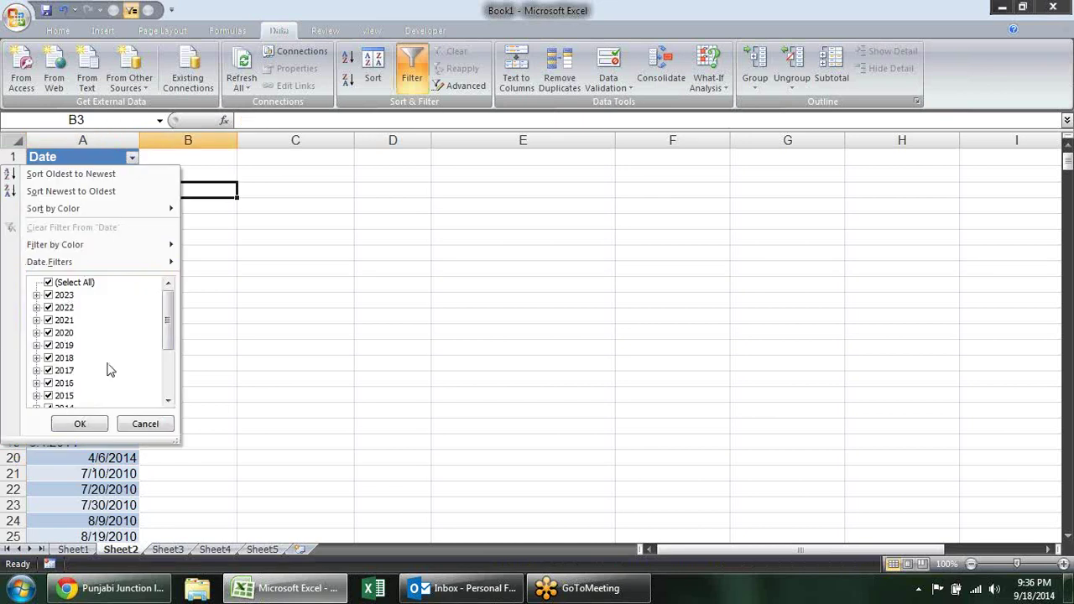
{"action": "left_click_drag", "start_coordinate": [170, 317], "coordinate": [170, 361]}
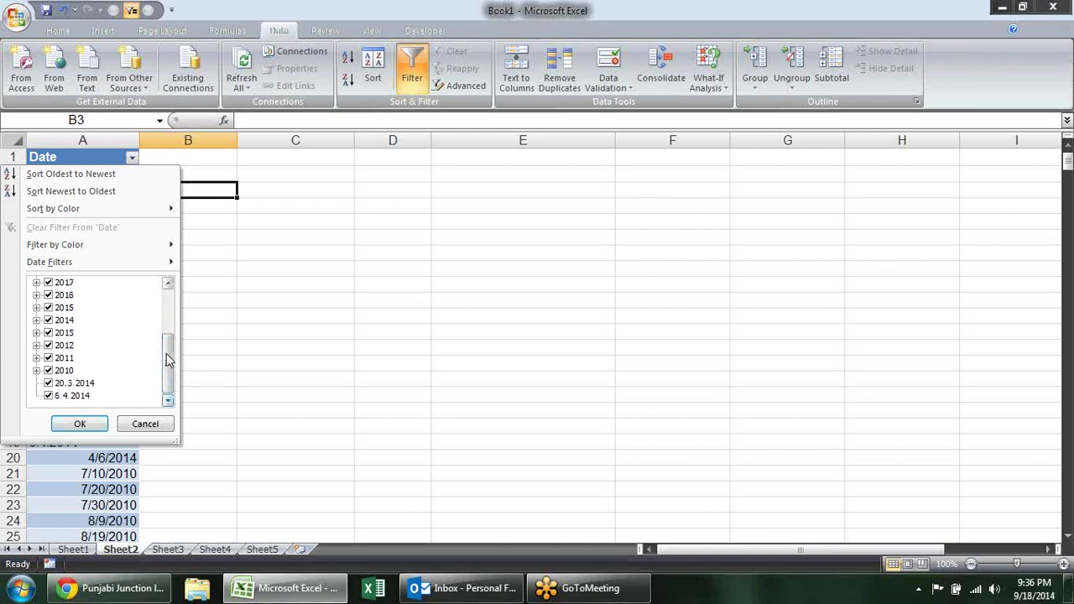
{"action": "mouse_move", "coordinate": [171, 359]}
{"action": "left_mouse_down"}
{"action": "mouse_move", "coordinate": [169, 286]}
{"action": "mouse_move", "coordinate": [163, 379]}
{"action": "left_mouse_up"}
{"action": "left_click", "coordinate": [48, 283]}
{"action": "left_click", "coordinate": [49, 383]}
{"action": "left_click", "coordinate": [48, 395]}
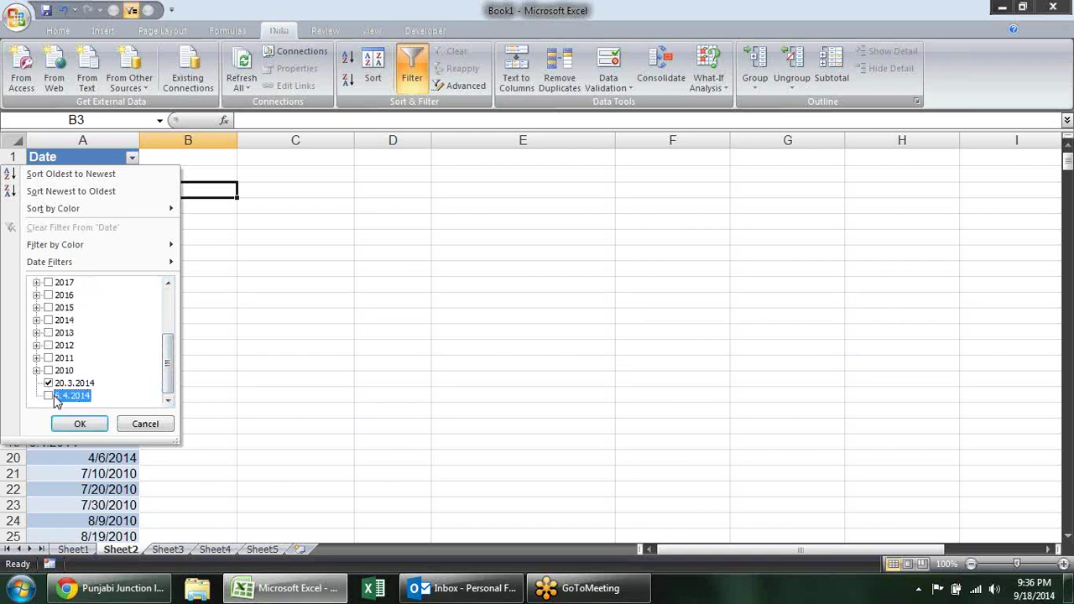
{"action": "left_click", "coordinate": [81, 423]}
{"action": "left_click", "coordinate": [402, 332]}
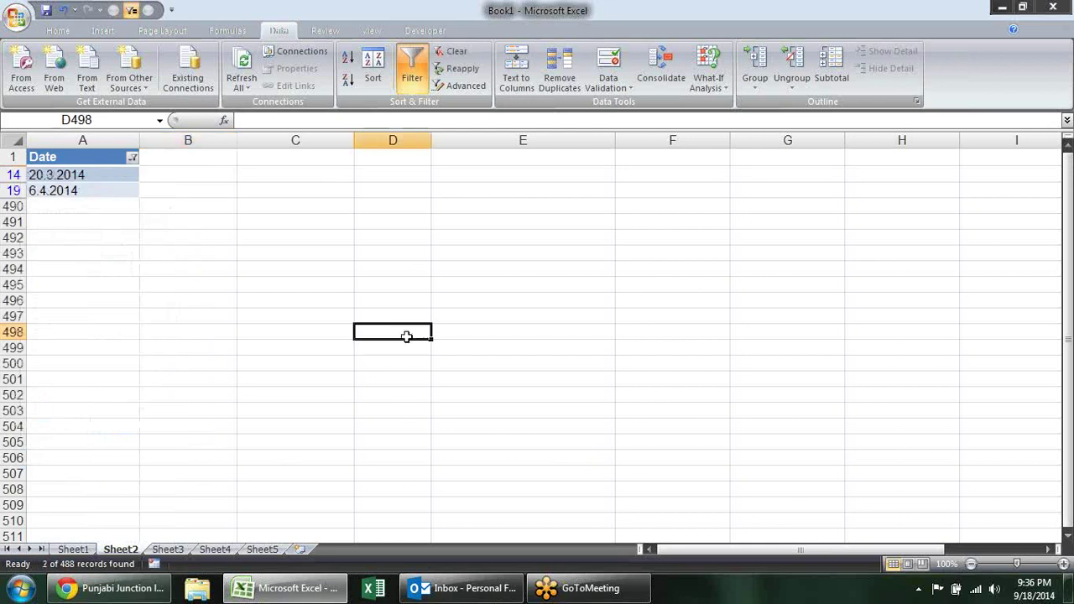
{"action": "left_click_drag", "start_coordinate": [106, 174], "coordinate": [106, 192]}
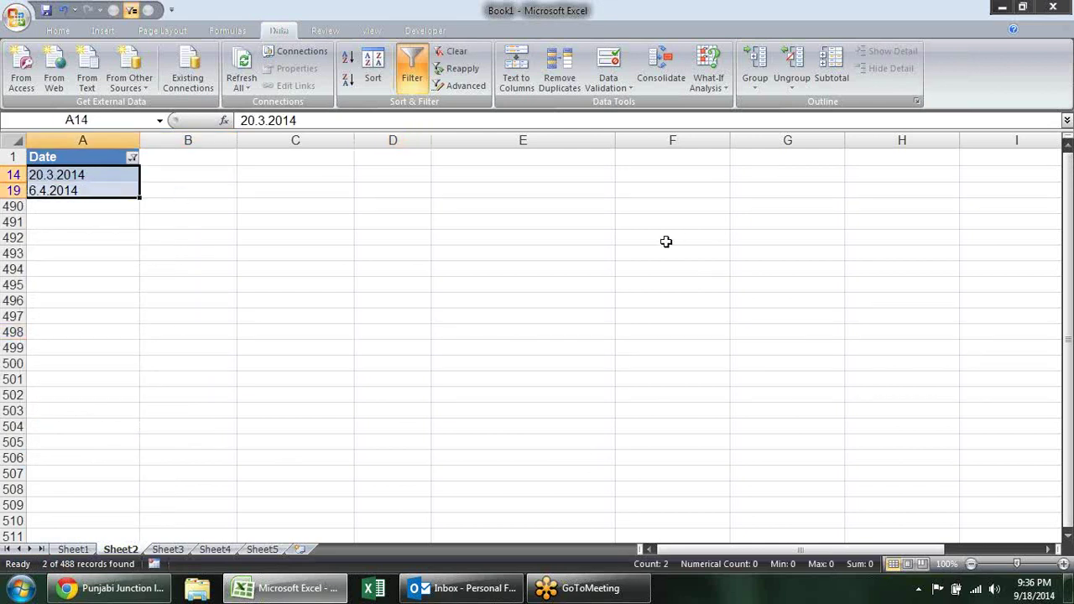
{"action": "key", "text": "ctrl+g"}
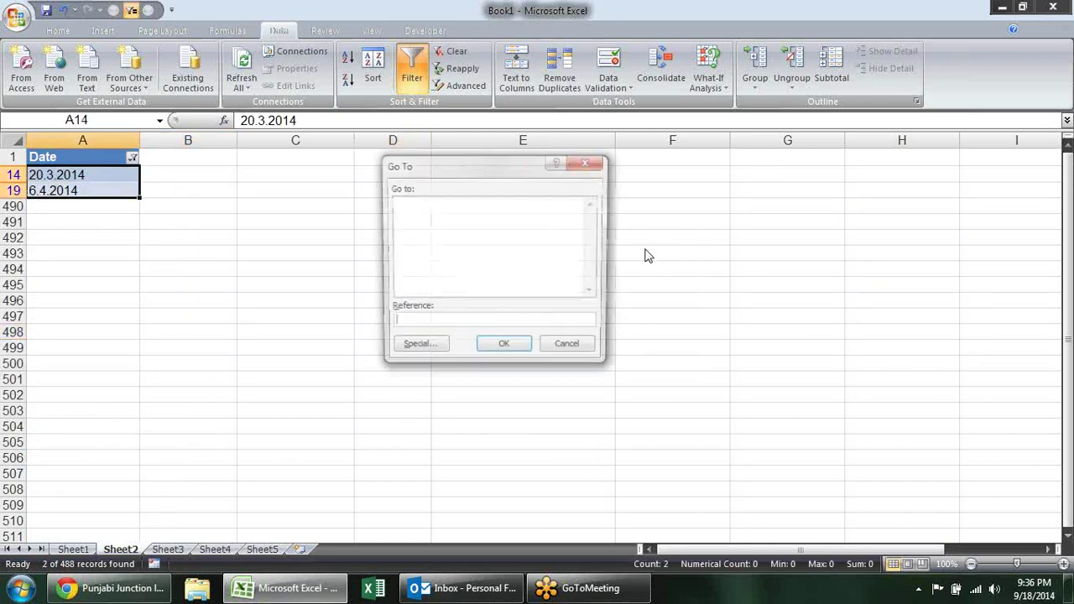
{"action": "left_click", "coordinate": [426, 351]}
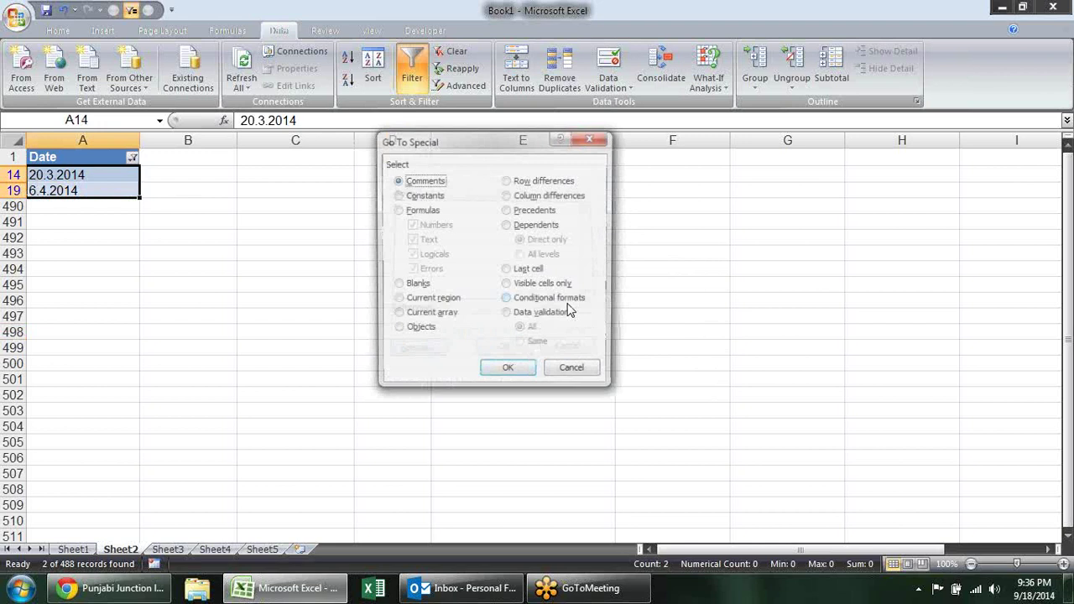
{"action": "left_click", "coordinate": [544, 286]}
{"action": "left_click", "coordinate": [514, 371]}
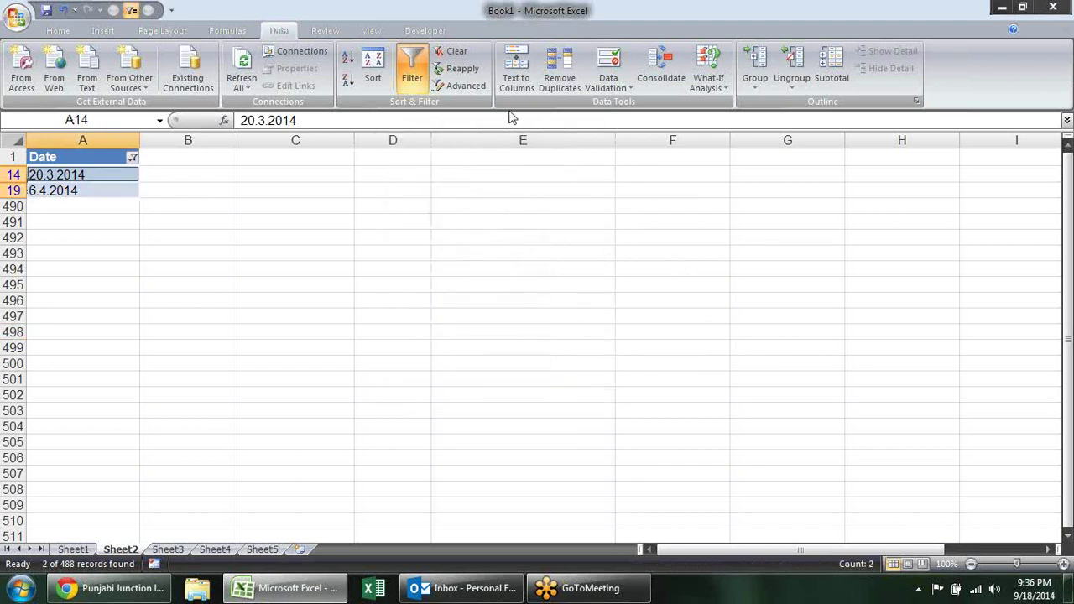
{"action": "left_click", "coordinate": [527, 76]}
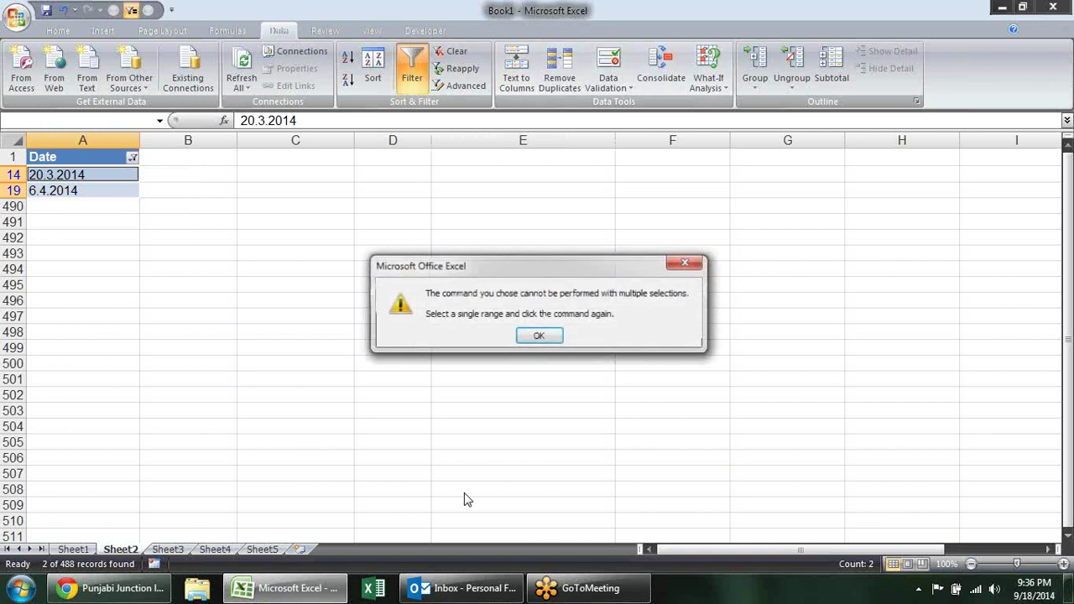
{"action": "left_click", "coordinate": [529, 336]}
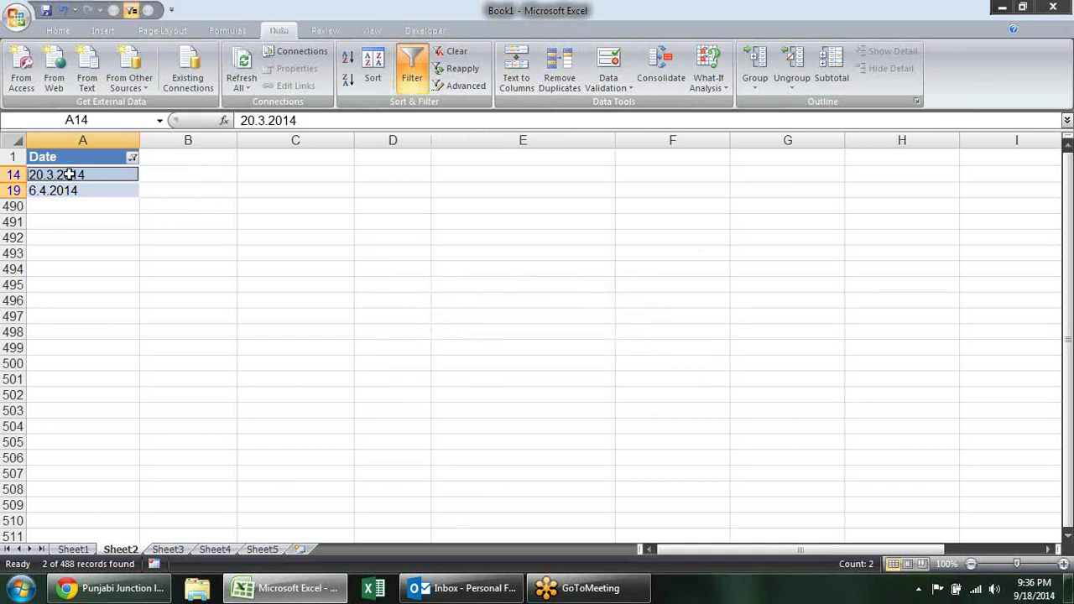
{"action": "left_click_drag", "start_coordinate": [66, 175], "coordinate": [72, 190]}
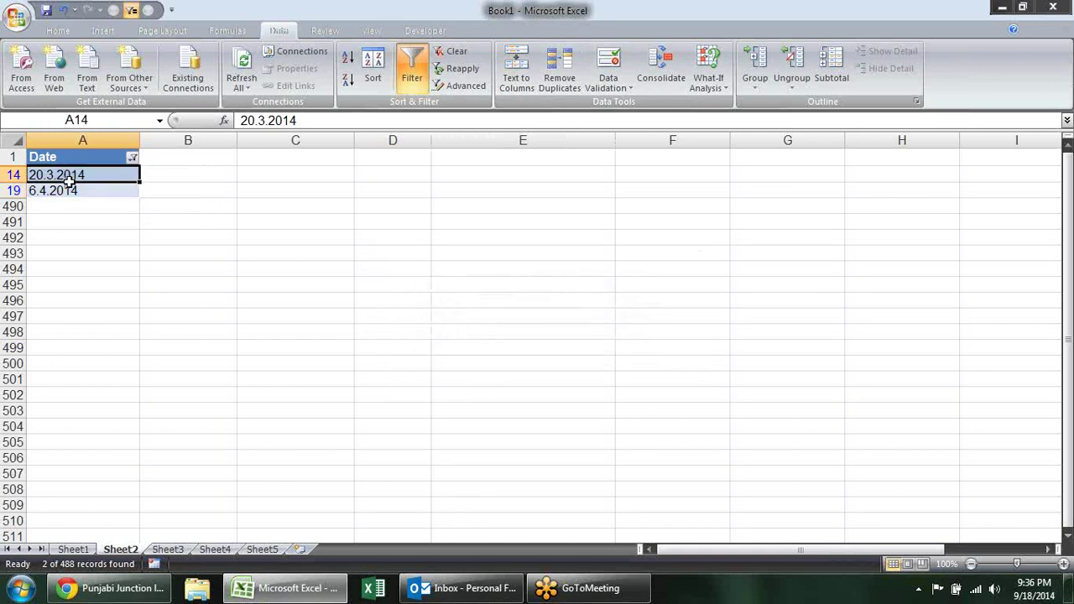
- Run Text to Columns on the entries with Date column format DMY
{"action": "left_click", "coordinate": [517, 76]}
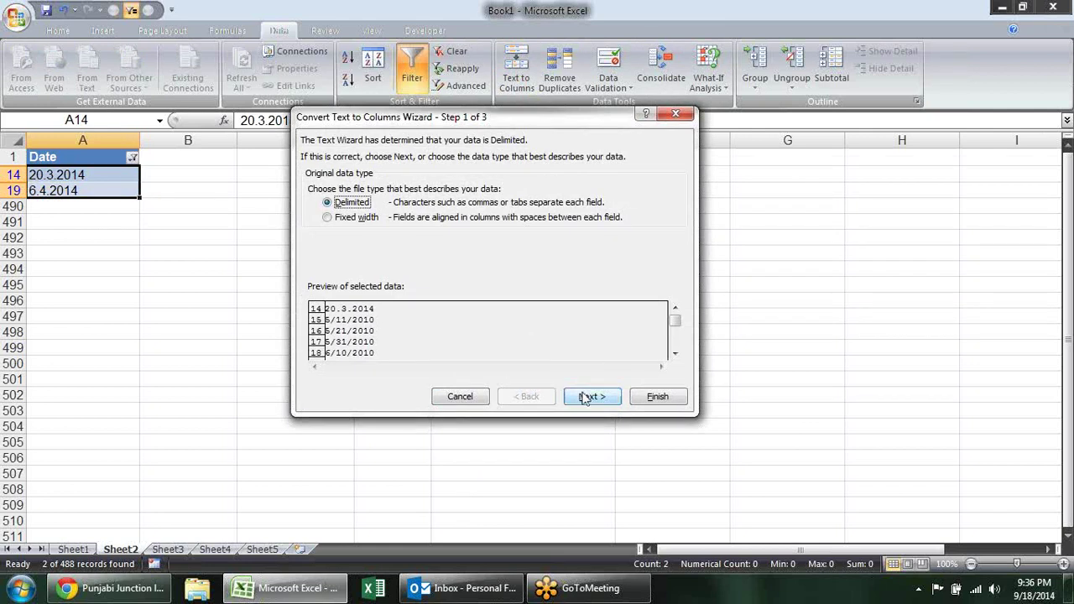
{"action": "left_click", "coordinate": [585, 397]}
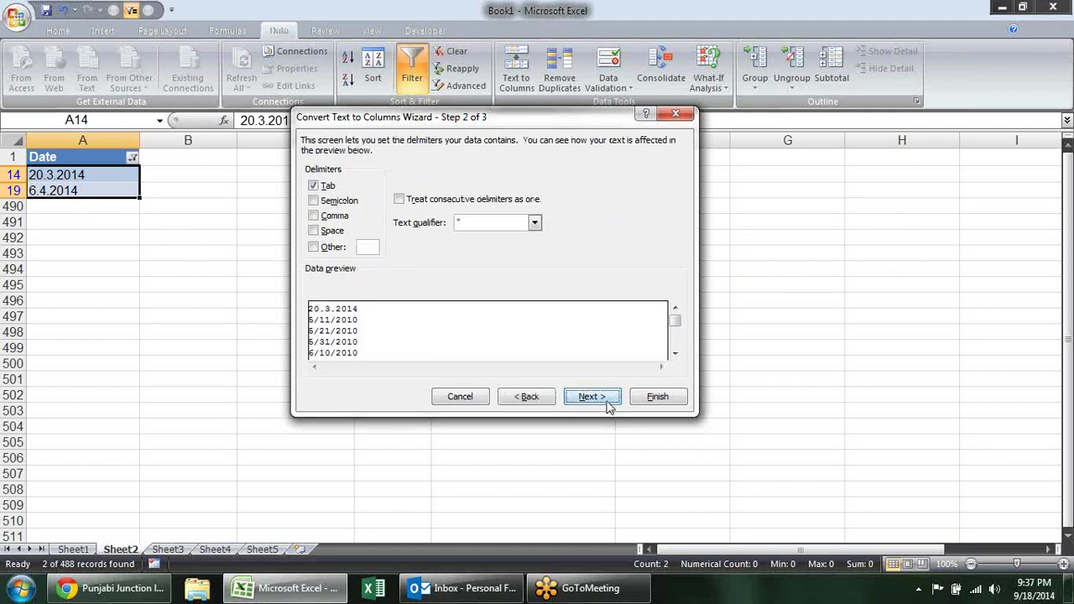
{"action": "left_click", "coordinate": [608, 404]}
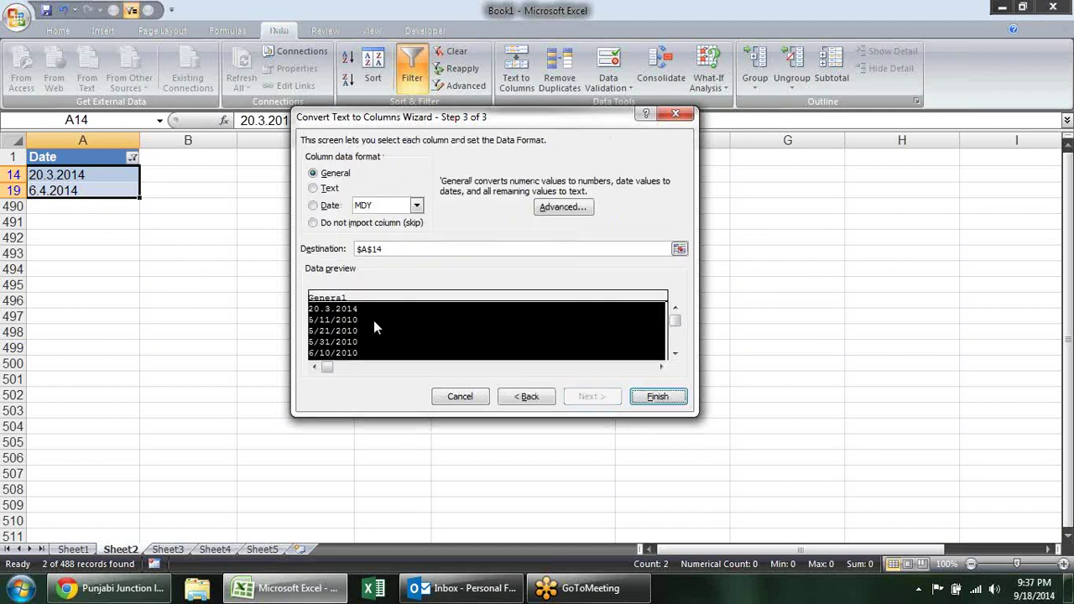
{"action": "left_click", "coordinate": [414, 206]}
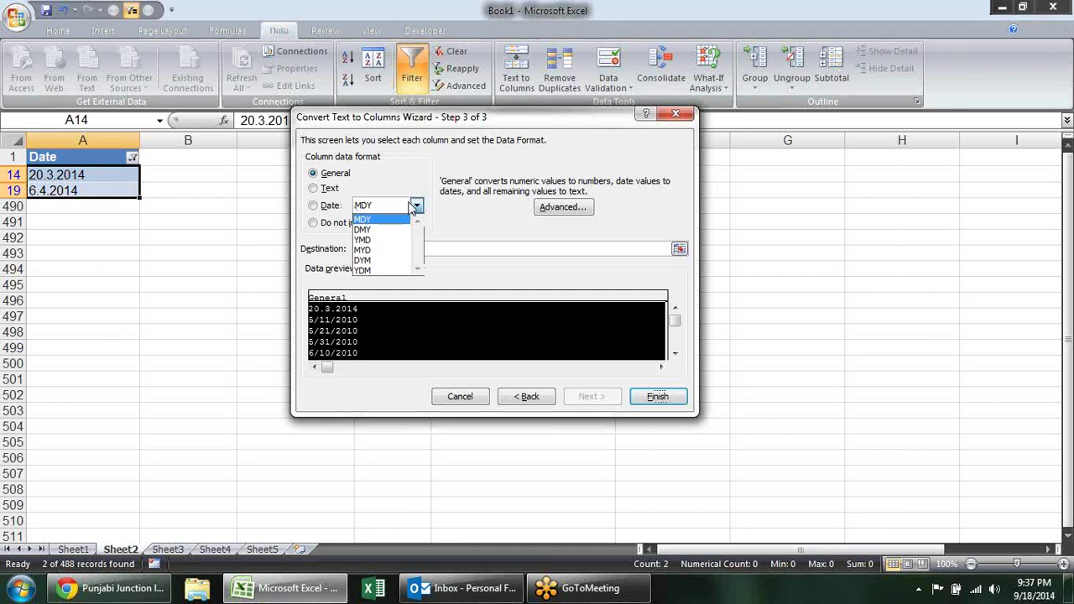
{"action": "left_click", "coordinate": [401, 232]}
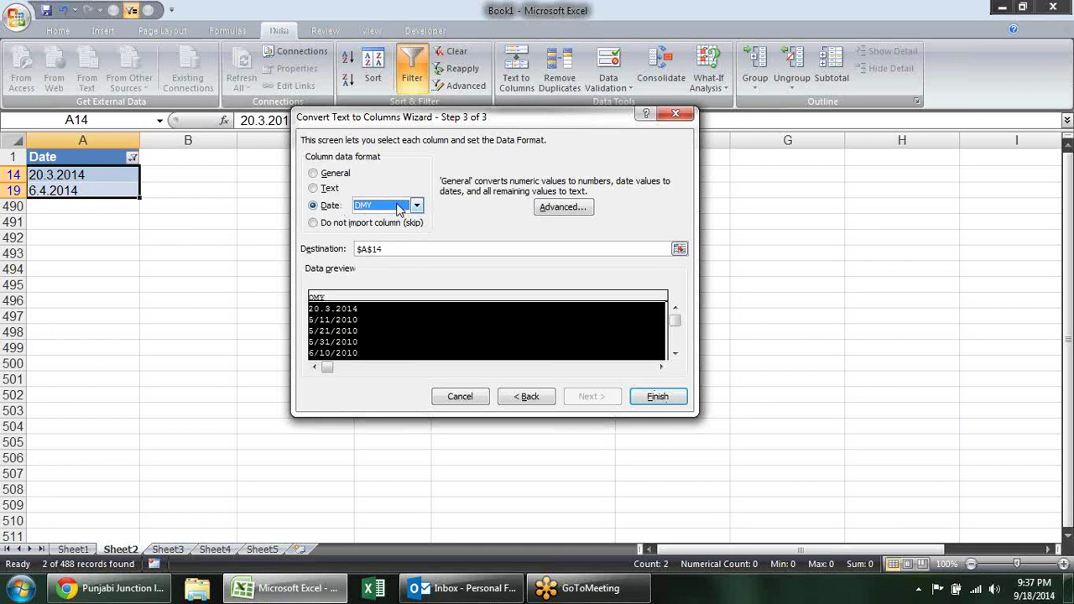
{"action": "left_click", "coordinate": [662, 397]}
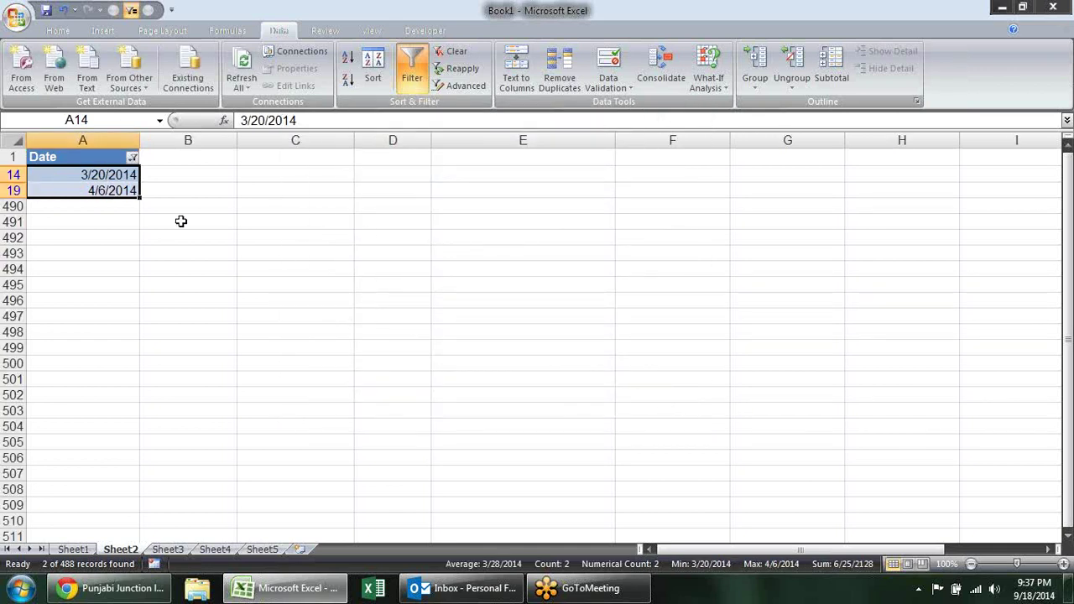
{"action": "left_click", "coordinate": [132, 159]}
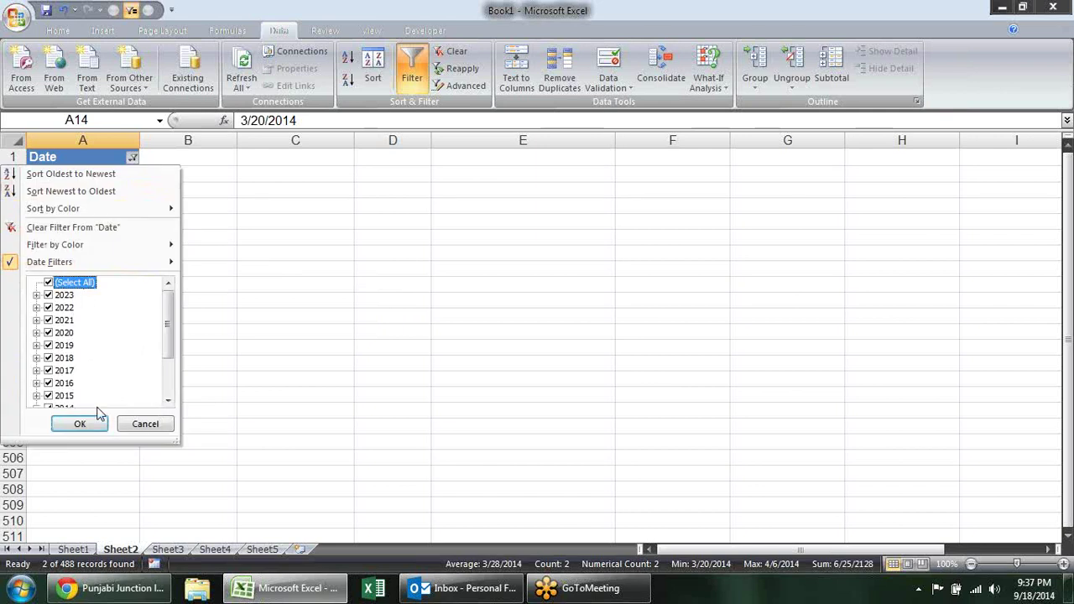
{"action": "left_click", "coordinate": [84, 424]}
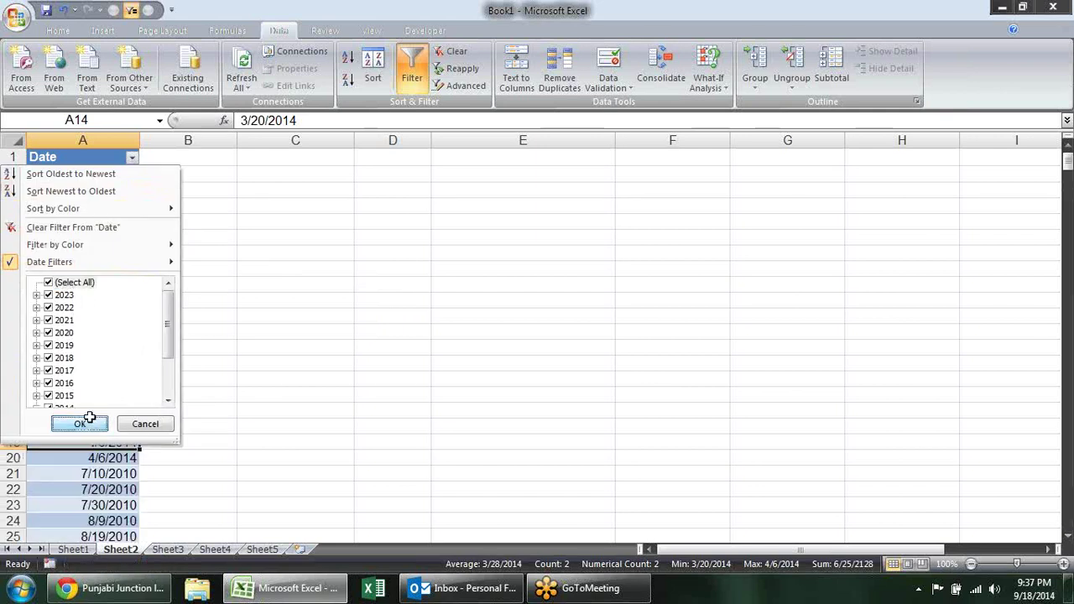
{"action": "left_click", "coordinate": [186, 217]}
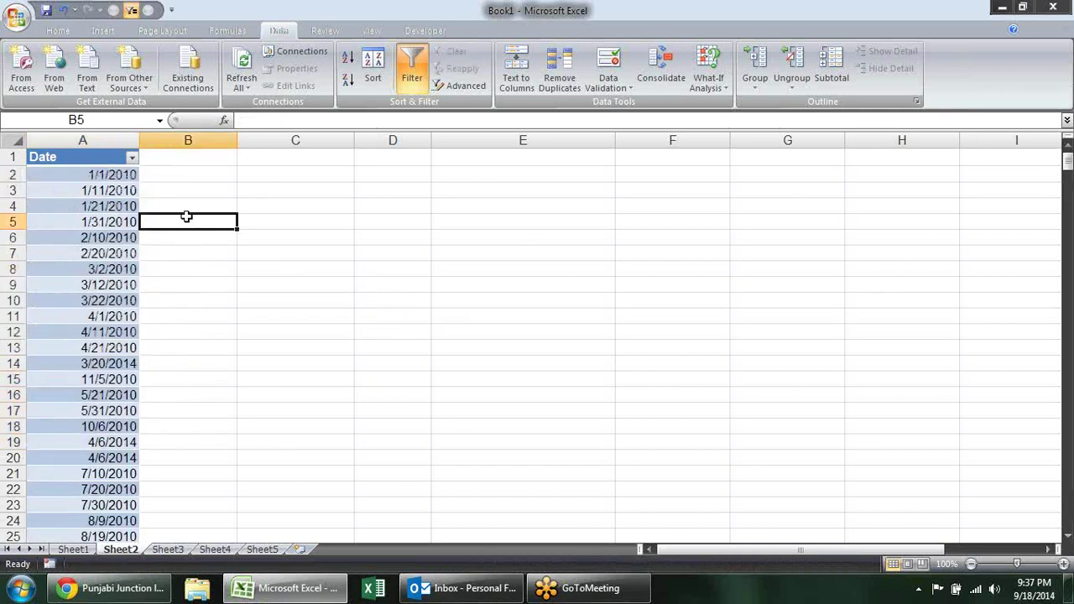
{"action": "left_click", "coordinate": [124, 380]}
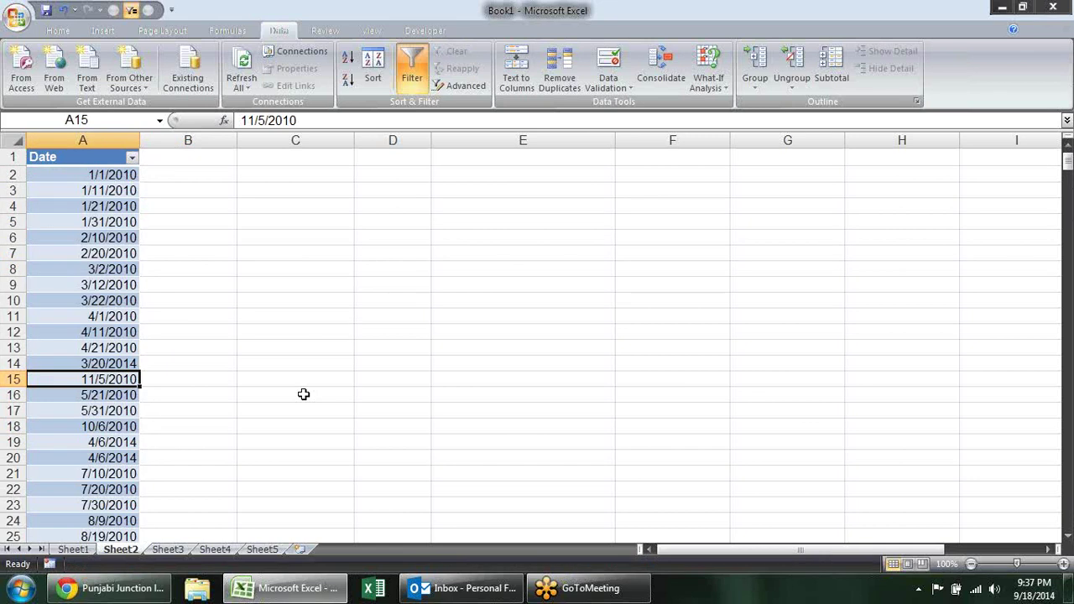
{"action": "key", "text": "ctrl+shift+3"}
{"action": "left_click", "coordinate": [126, 174]}
{"action": "key", "text": "ctrl+shift+Down"}
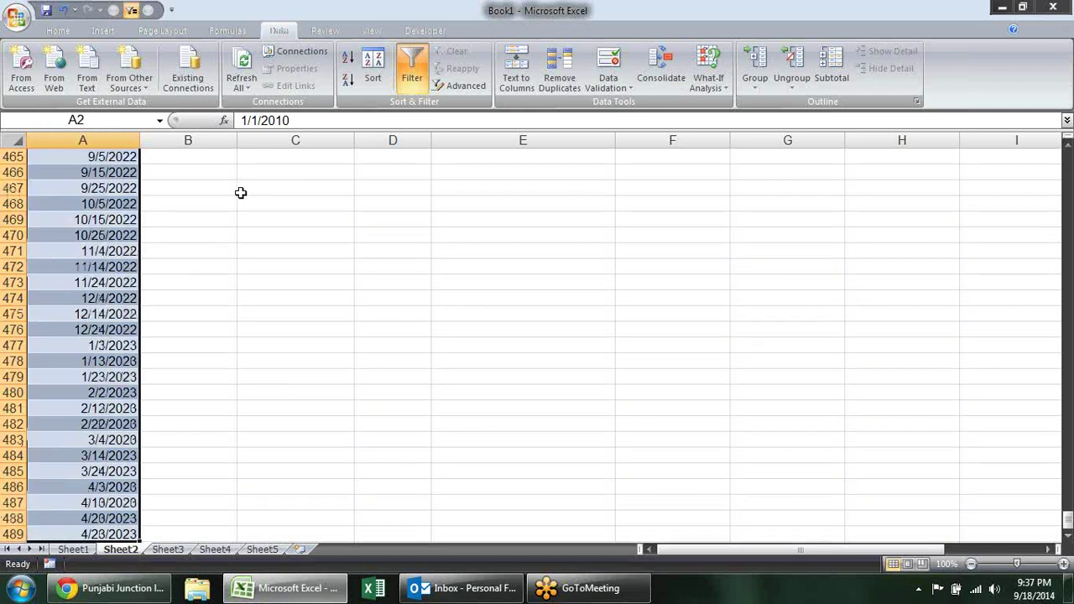
{"action": "key", "text": "ctrl+shift+3"}
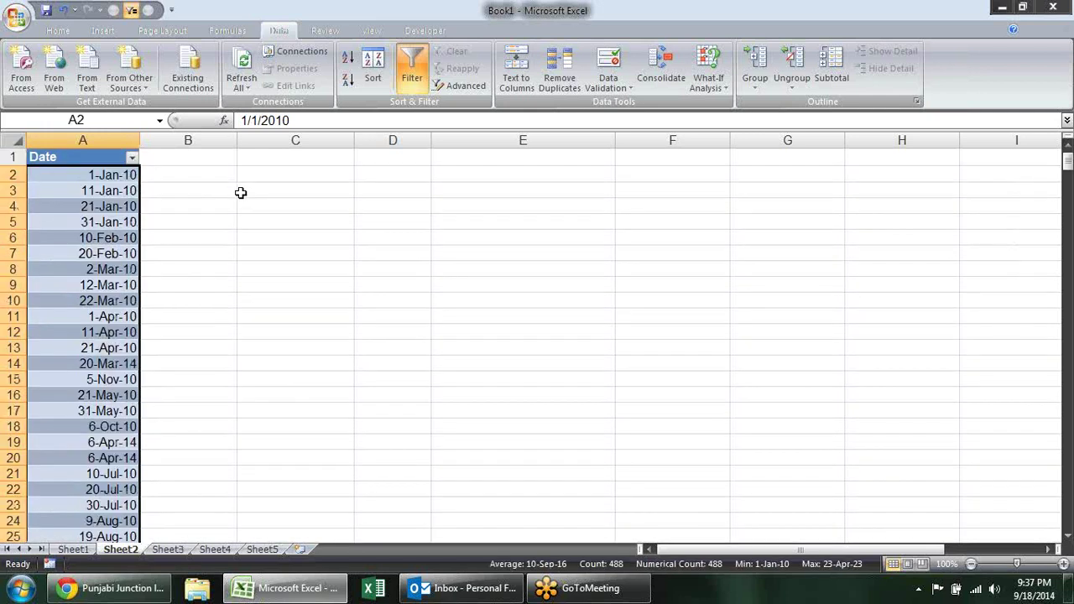
{"action": "left_click", "coordinate": [264, 236]}
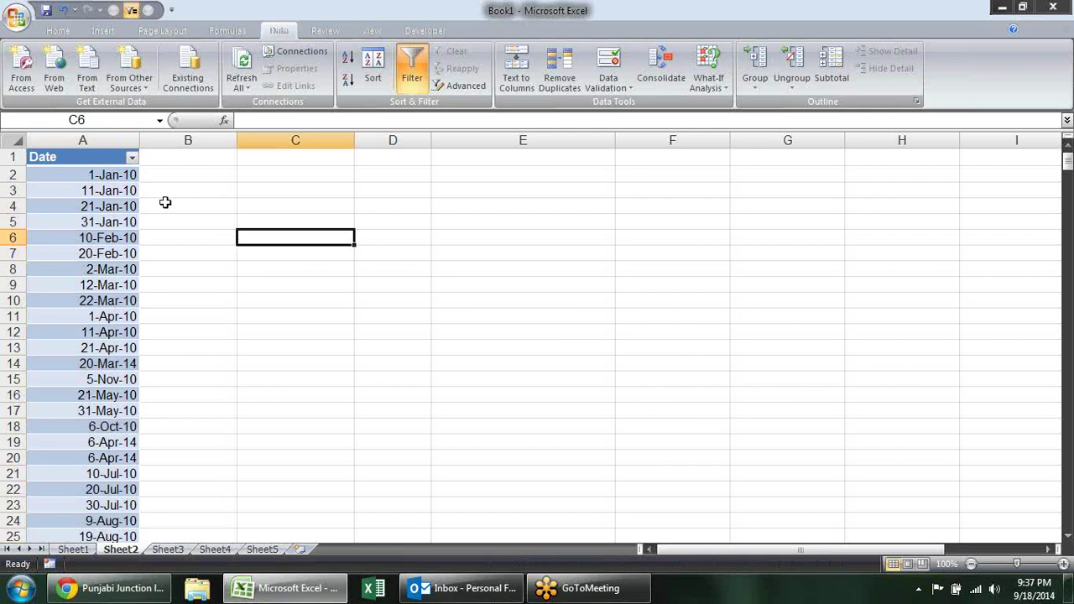
{"action": "left_click", "coordinate": [132, 158]}
{"action": "left_click_drag", "start_coordinate": [168, 299], "coordinate": [168, 361]}
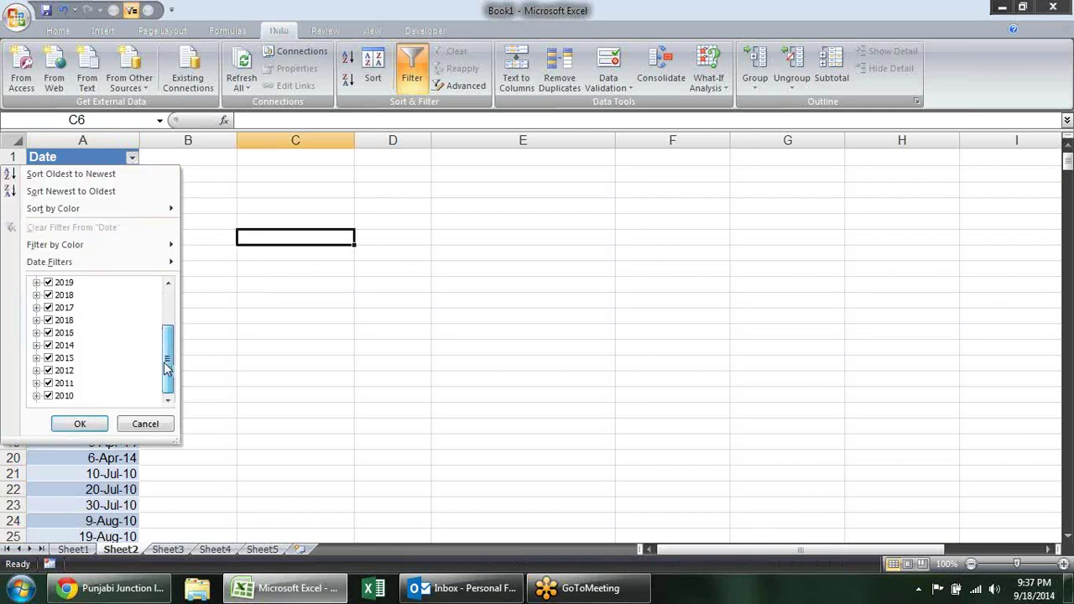
{"action": "scroll", "coordinate": [168, 361], "scroll_direction": "up", "scroll_amount": 2}
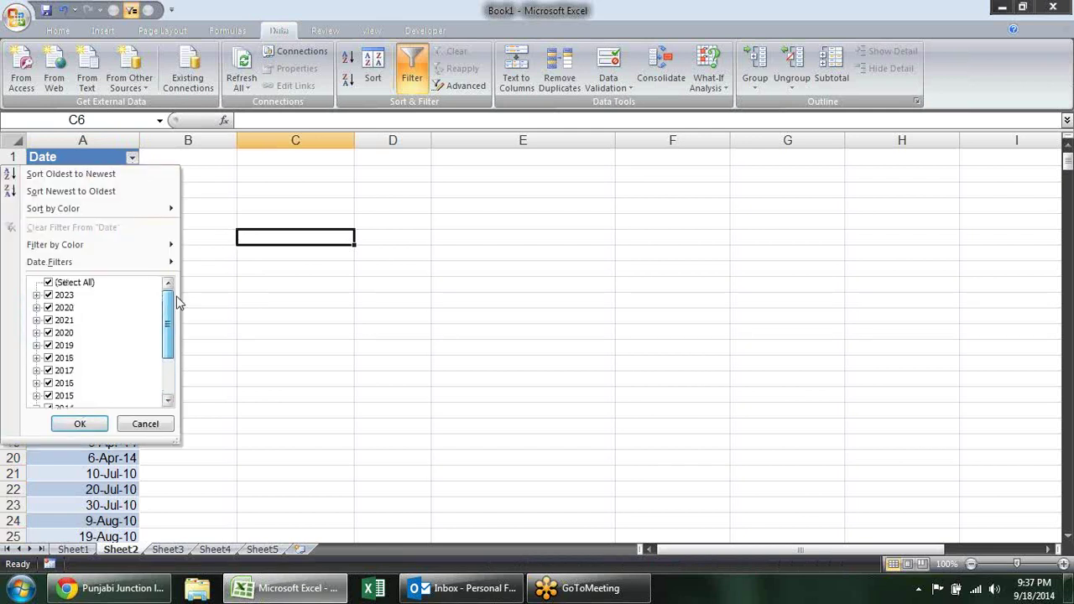
{"action": "scroll", "coordinate": [167, 361], "scroll_direction": "down", "scroll_amount": 2}
{"action": "left_click", "coordinate": [144, 425]}
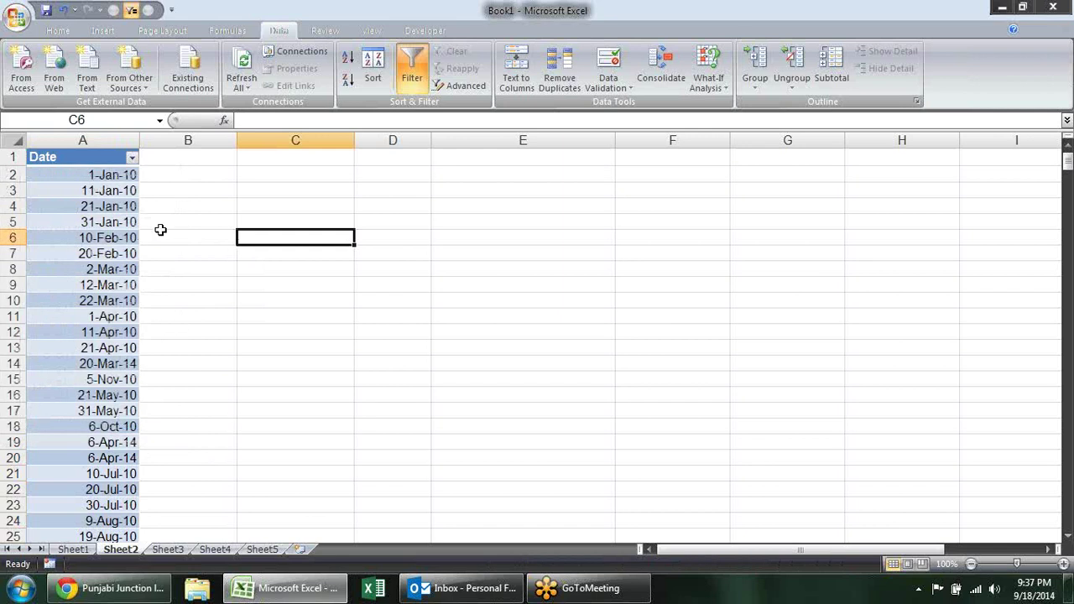
{"action": "left_click", "coordinate": [160, 234]}
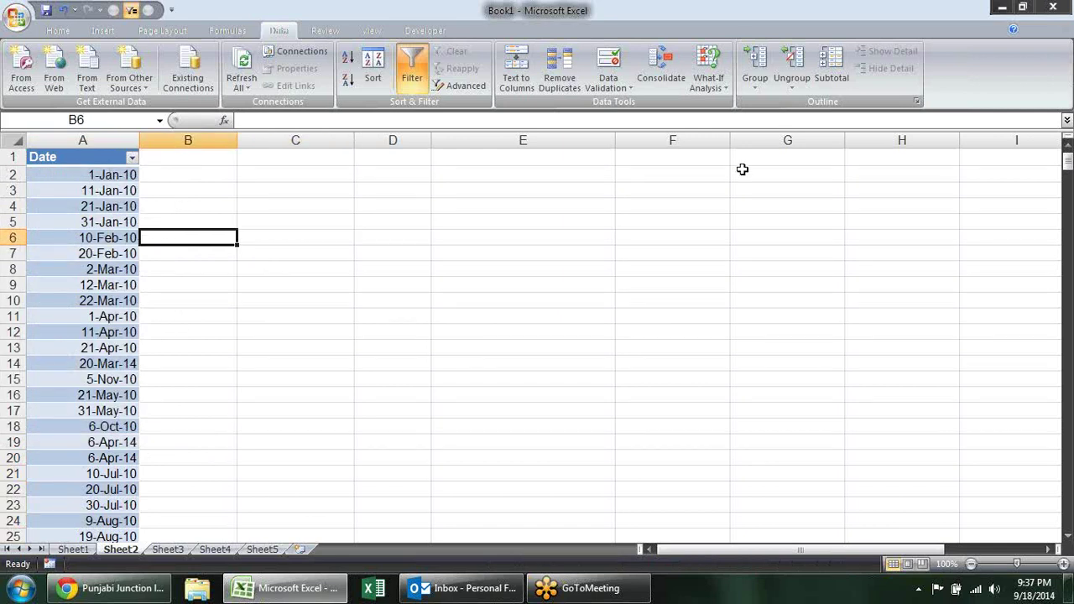
{"action": "left_click", "coordinate": [709, 362]}
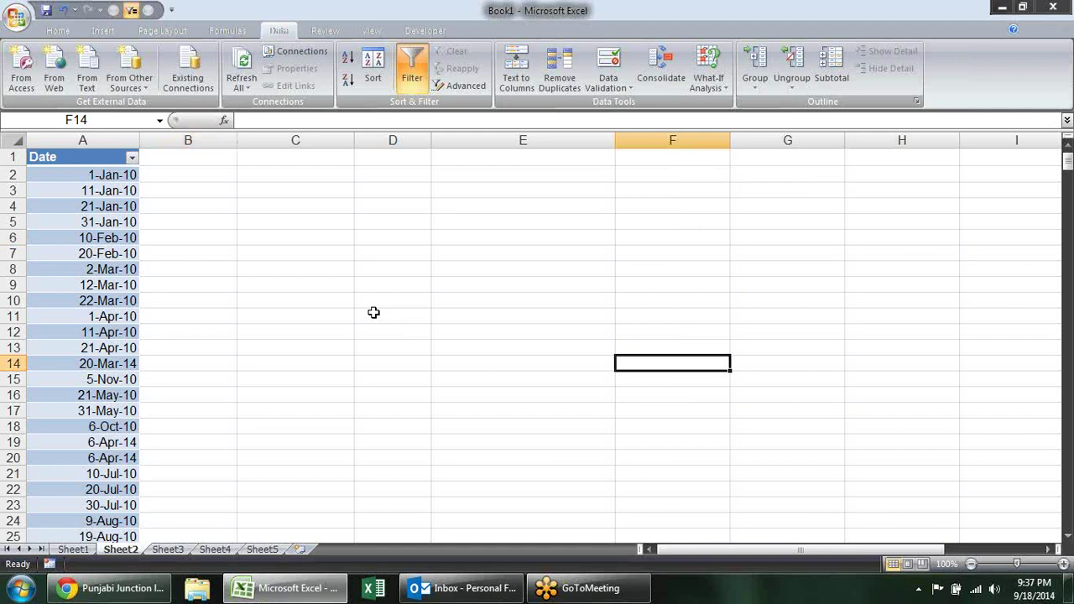
{"action": "left_click", "coordinate": [129, 288]}
{"action": "left_click", "coordinate": [107, 205]}
{"action": "left_click", "coordinate": [96, 255]}
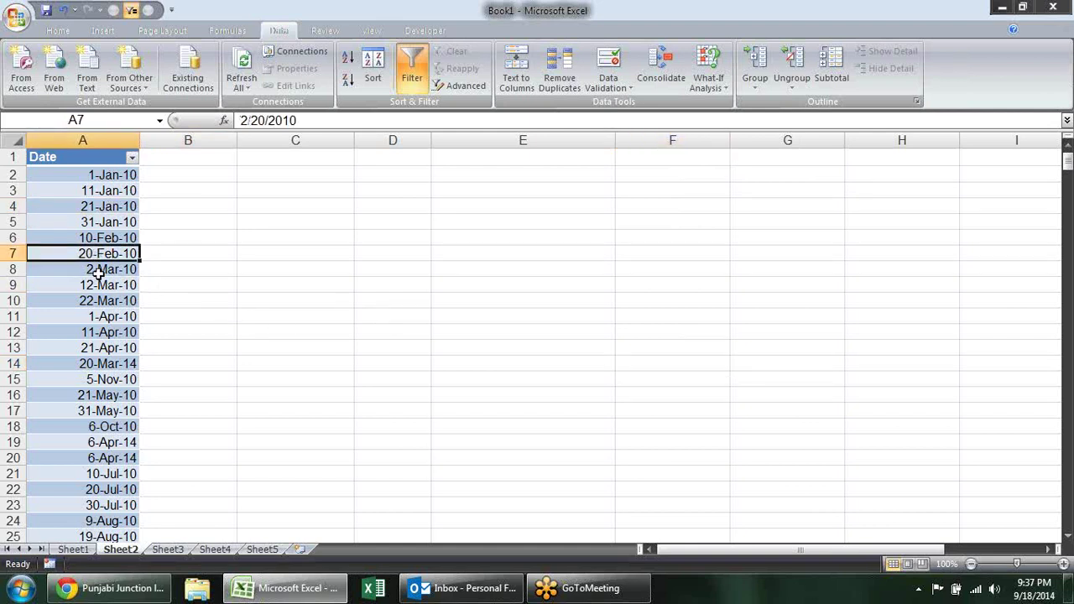
{"action": "left_click", "coordinate": [106, 310]}
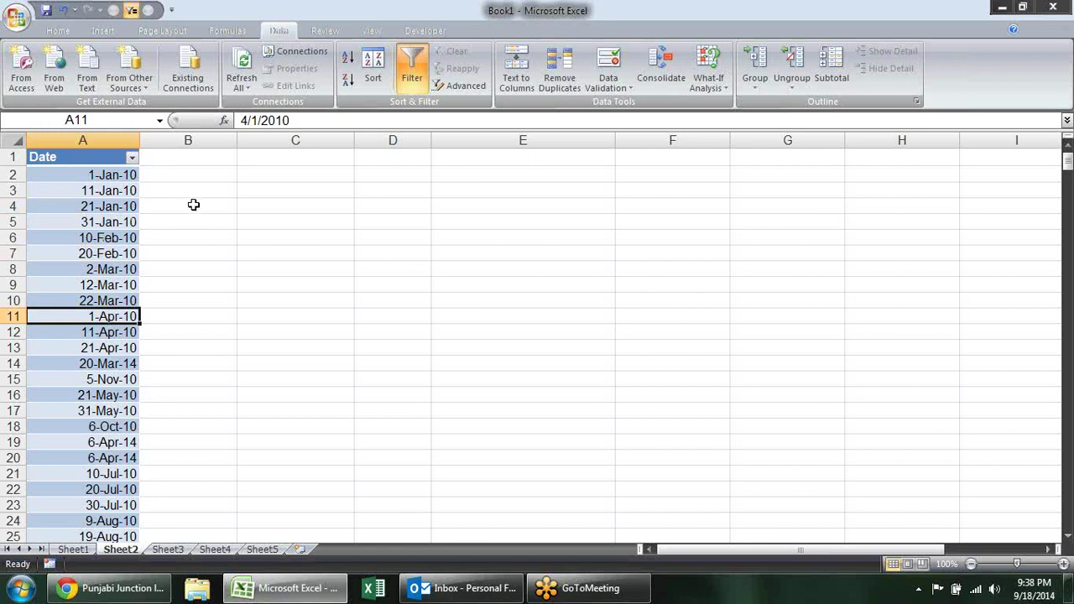
{"action": "scroll", "coordinate": [193, 207], "scroll_direction": "down", "scroll_amount": 1}
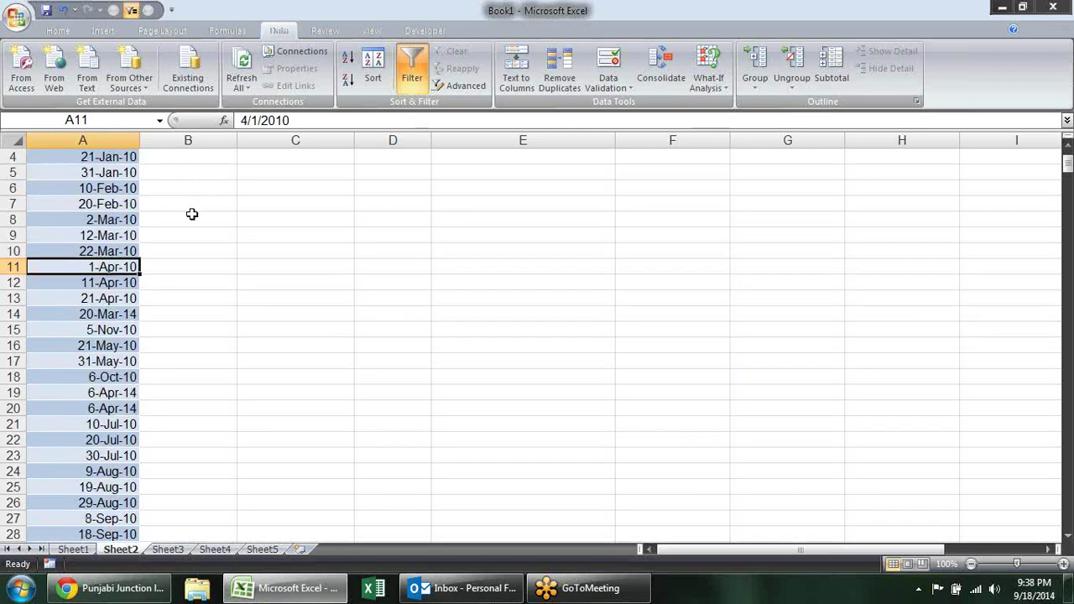
{"action": "scroll", "coordinate": [193, 210], "scroll_direction": "up", "scroll_amount": 1}
{"action": "left_click", "coordinate": [115, 176]}
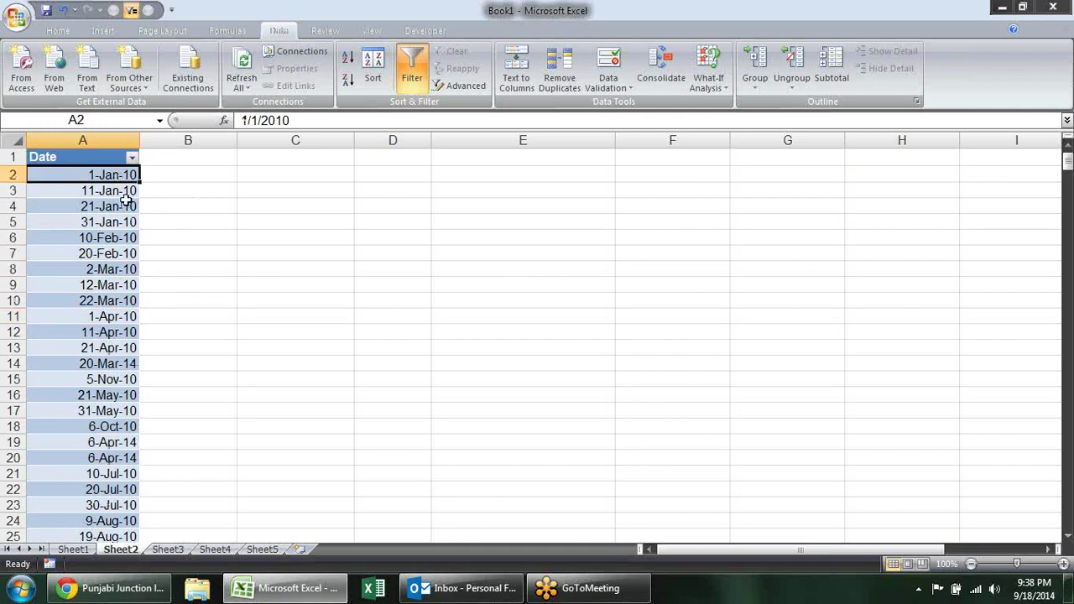
- Enter 6/4/14 in D2 and 5/7/14 in D3, then select D2:D3
{"action": "left_click", "coordinate": [386, 172]}
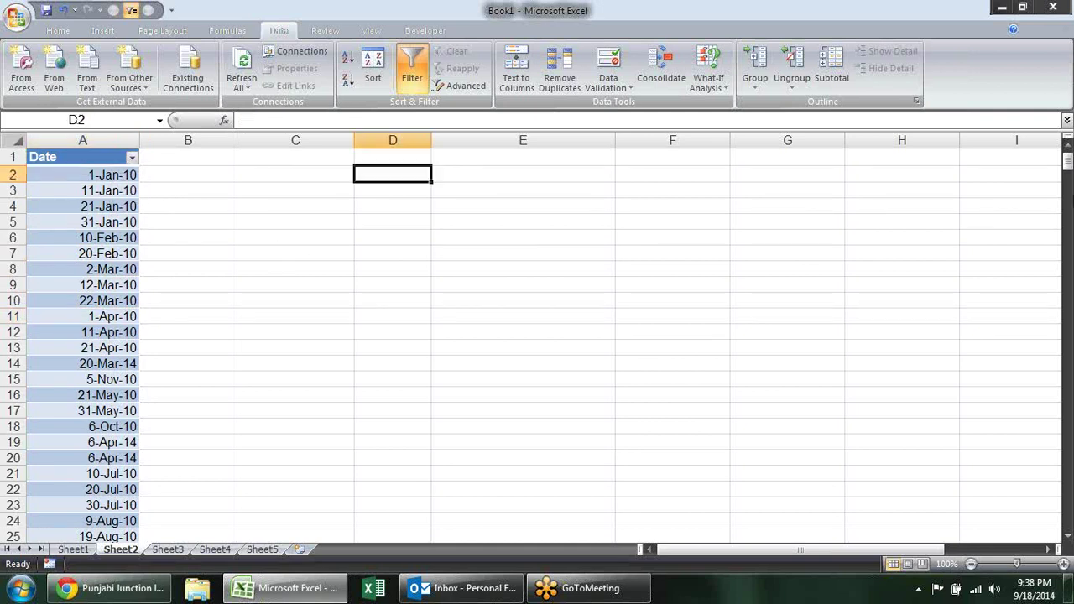
{"action": "type", "text": "20.3"}
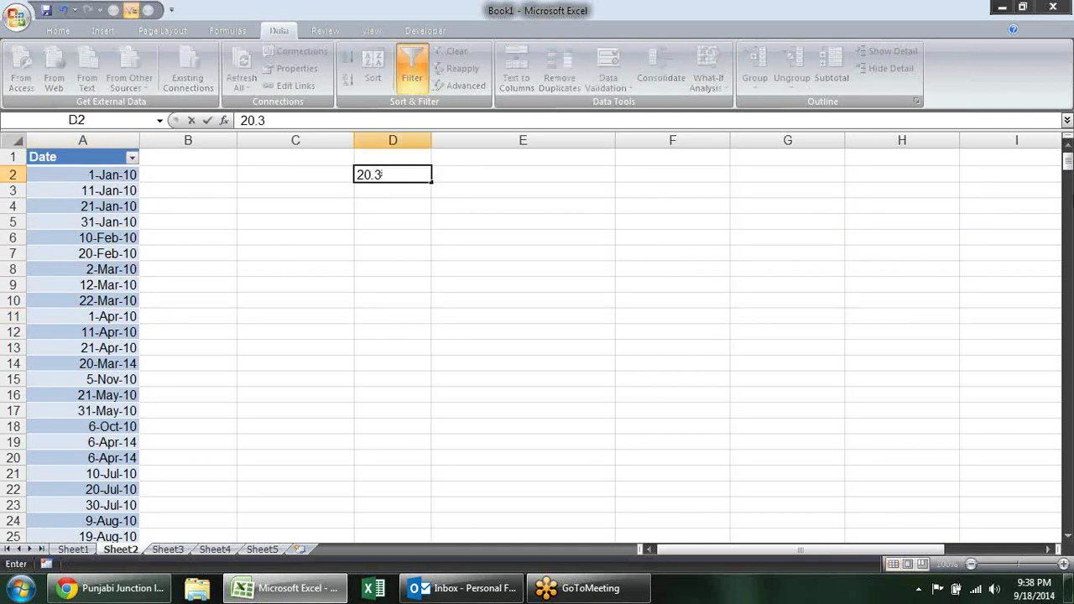
{"action": "type", "text": "14"}
{"action": "key", "text": "BackSpace"}
{"action": "key", "text": "BackSpace"}
{"action": "key", "text": "BackSpace"}
{"action": "key", "text": "BackSpace"}
{"action": "key", "text": "BackSpace"}
{"action": "key", "text": "BackSpace"}
{"action": "type", "text": "6/4"}
{"action": "type", "text": "/"}
{"action": "type", "text": "2014"}
{"action": "key", "text": "Return"}
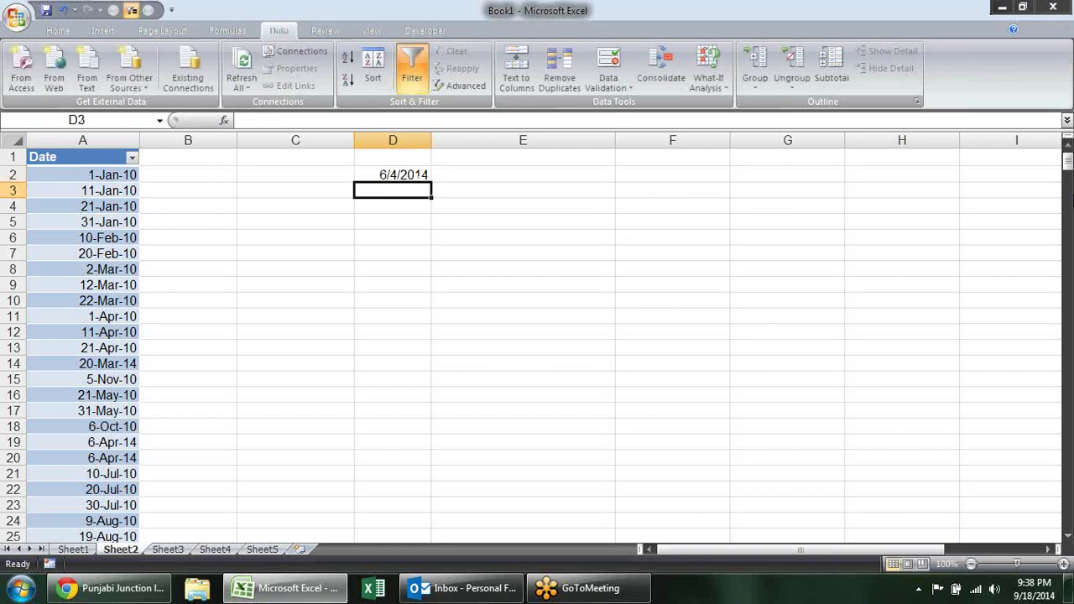
{"action": "type", "text": "5/"}
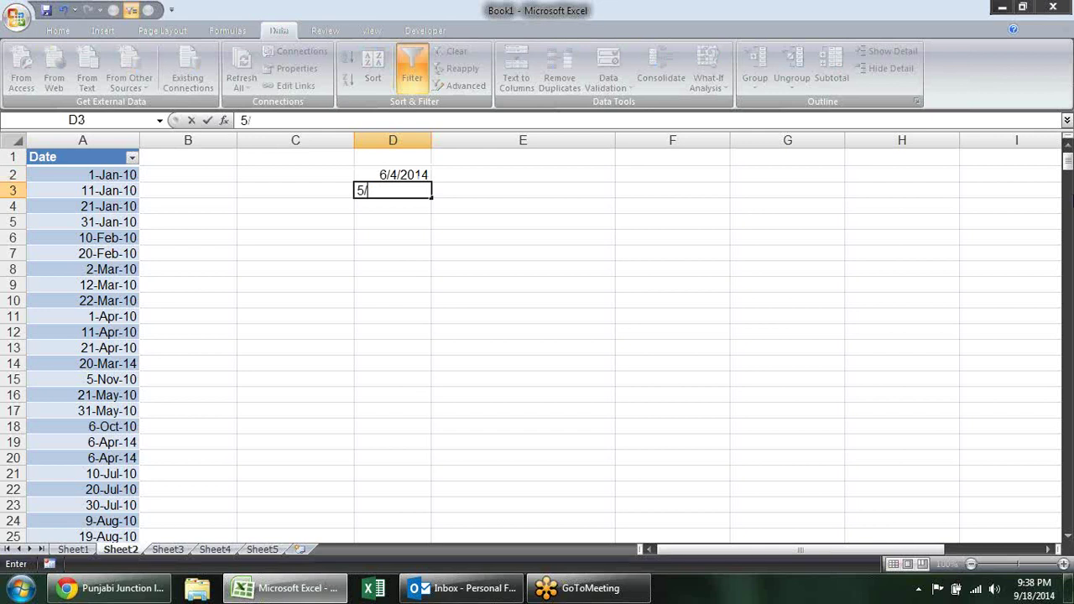
{"action": "type", "text": "7/"}
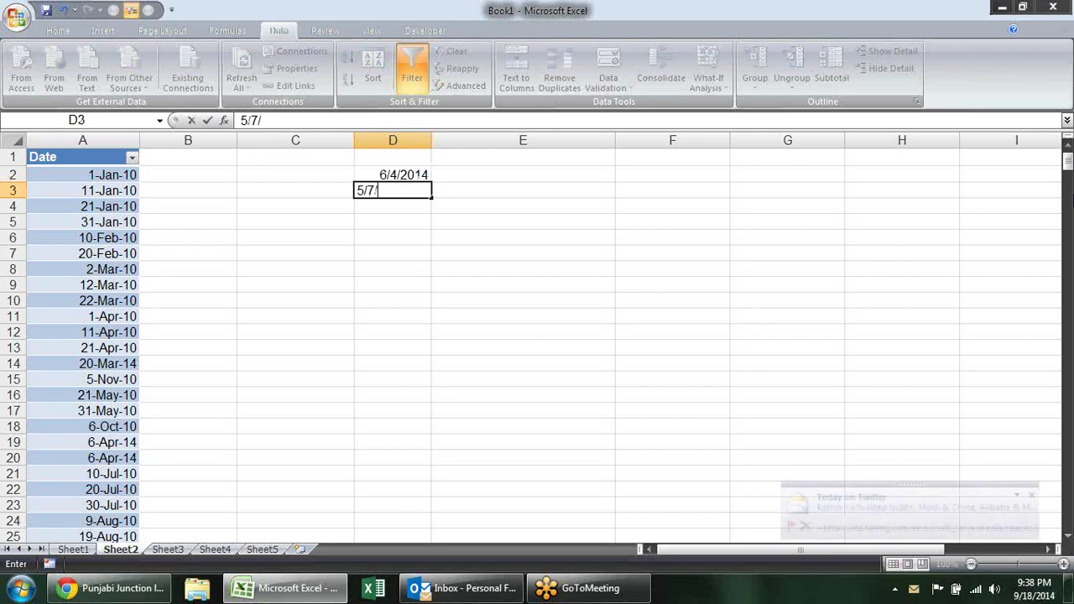
{"action": "type", "text": "14"}
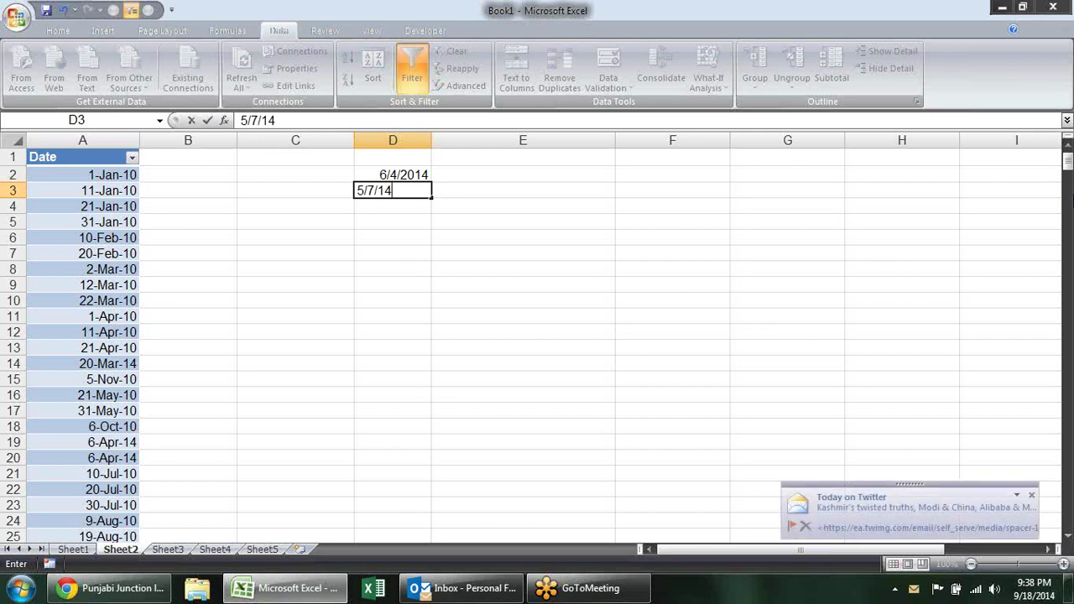
{"action": "key", "text": "Return"}
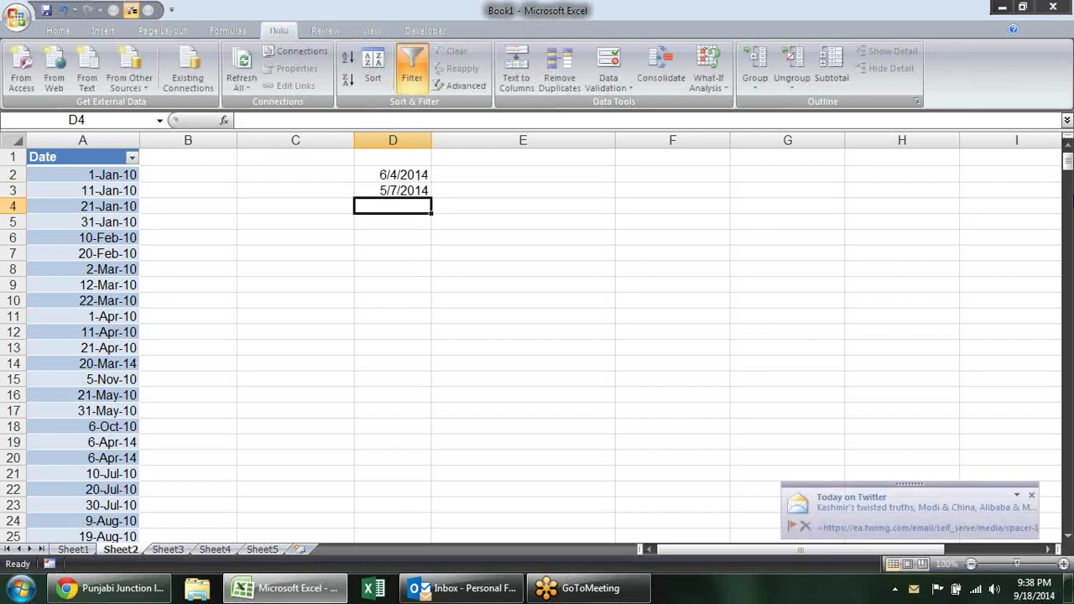
{"action": "left_click_drag", "start_coordinate": [363, 175], "coordinate": [366, 193]}
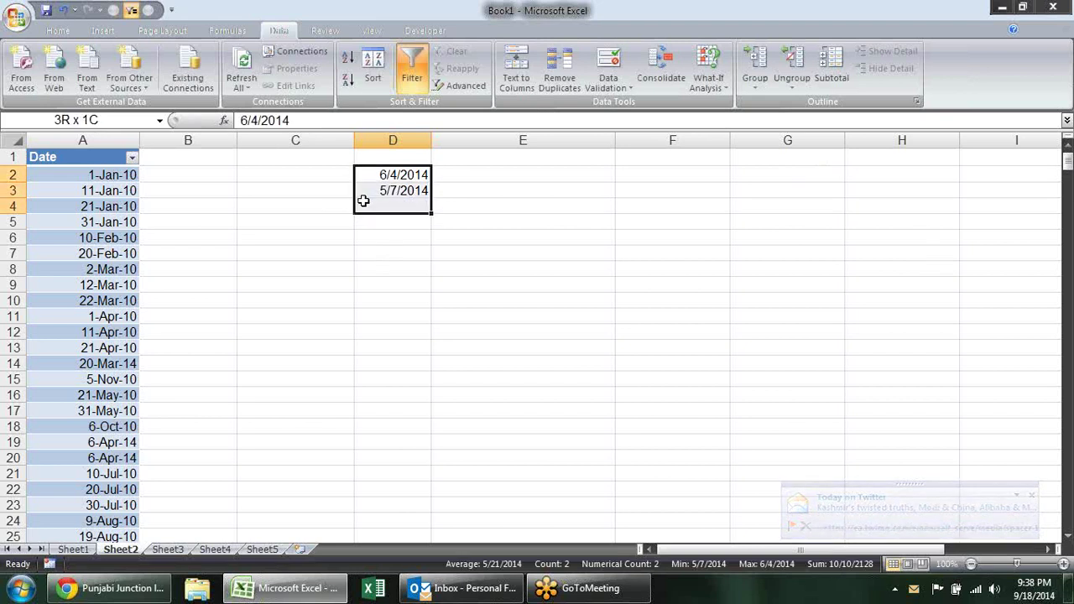
- Convert D2:D3 via Text to Columns as DMY dates, apply d-mmm-yy format, then clear both cells
{"action": "left_click", "coordinate": [516, 75]}
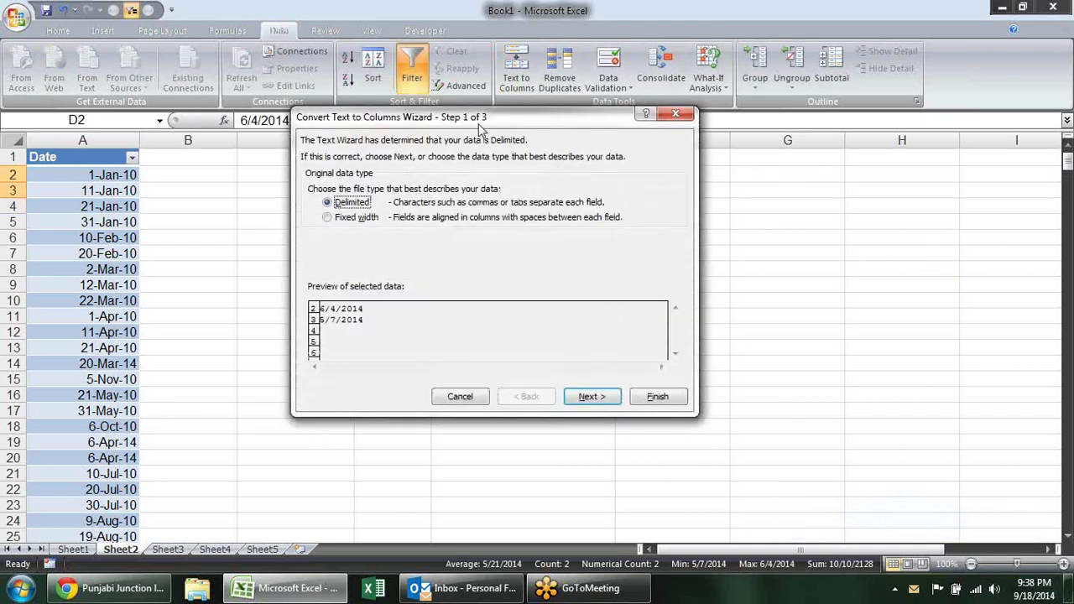
{"action": "left_click_drag", "start_coordinate": [467, 120], "coordinate": [664, 106]}
{"action": "left_click", "coordinate": [792, 385]}
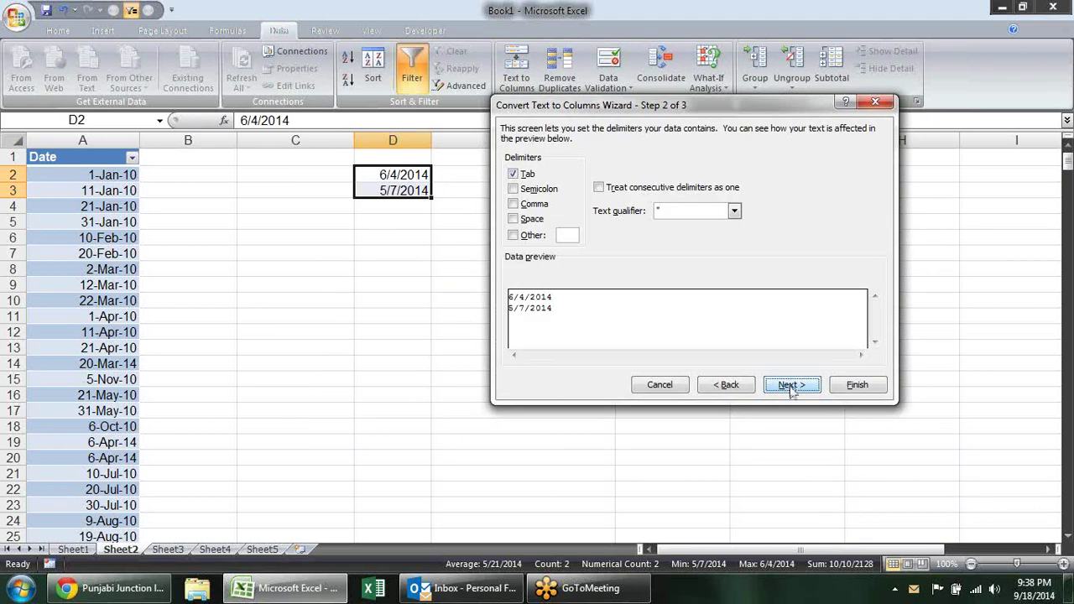
{"action": "left_click", "coordinate": [787, 385]}
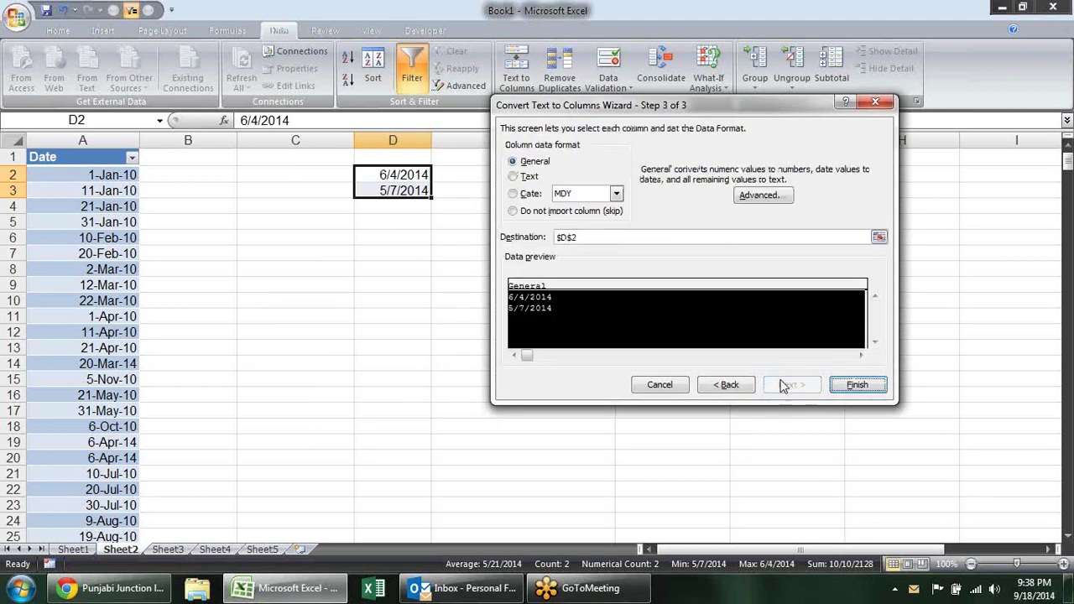
{"action": "left_click", "coordinate": [617, 195]}
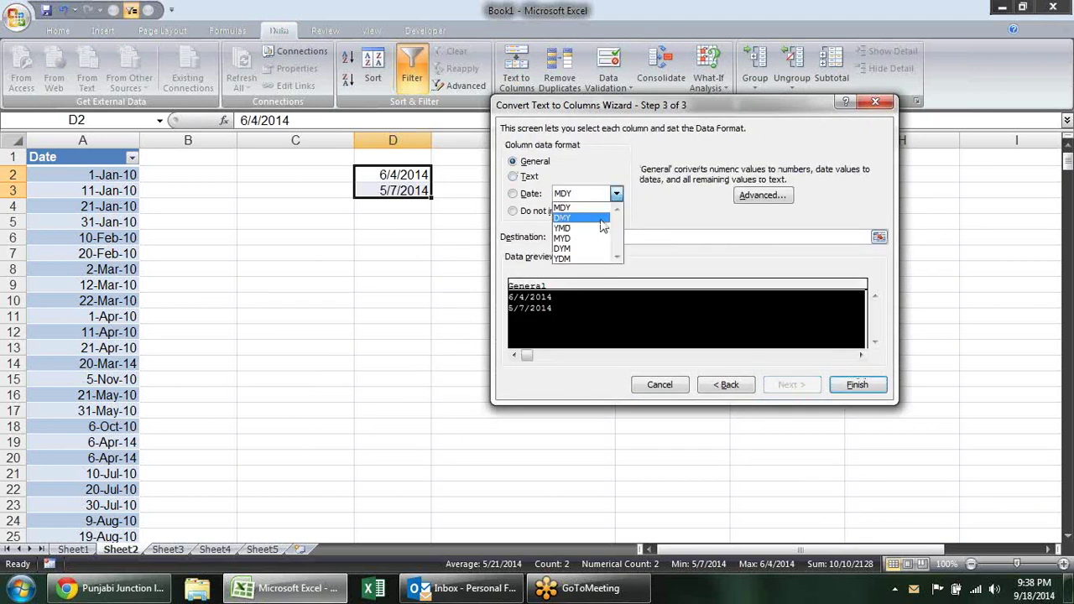
{"action": "left_click", "coordinate": [601, 224]}
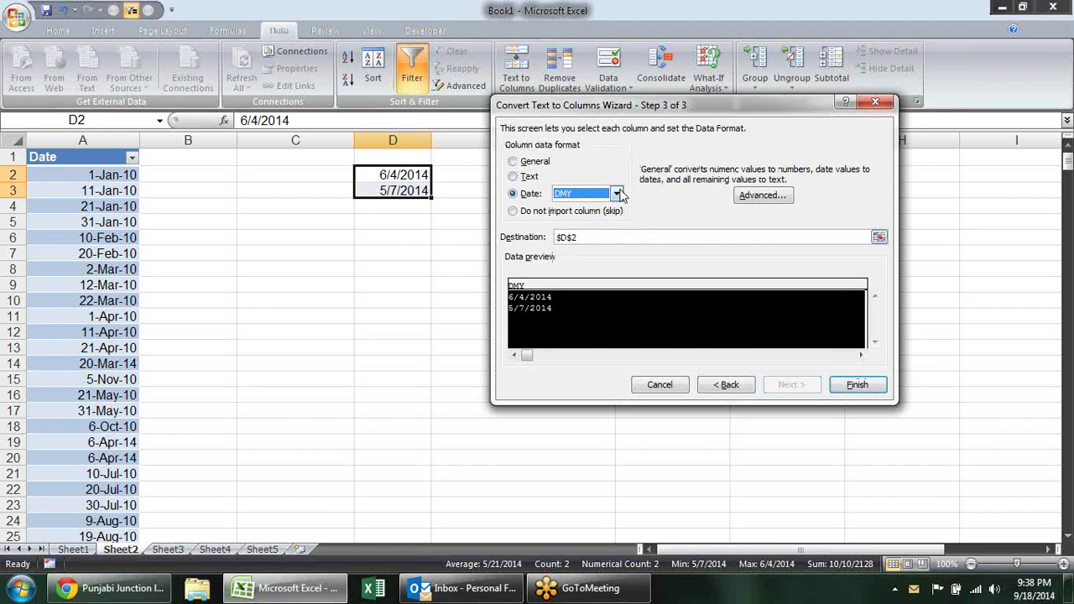
{"action": "left_click", "coordinate": [617, 194]}
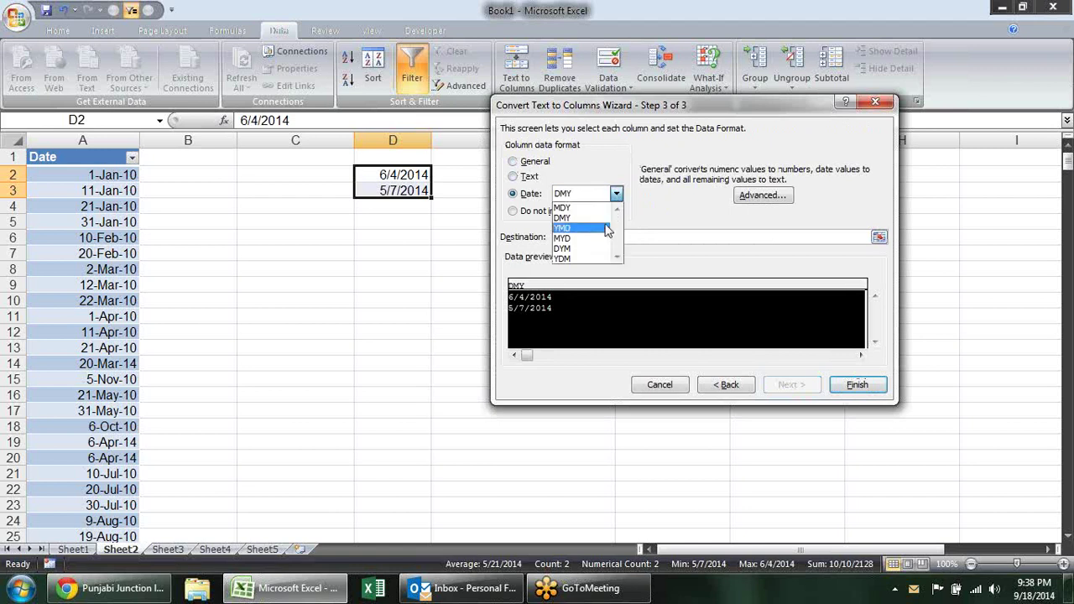
{"action": "left_click", "coordinate": [603, 219]}
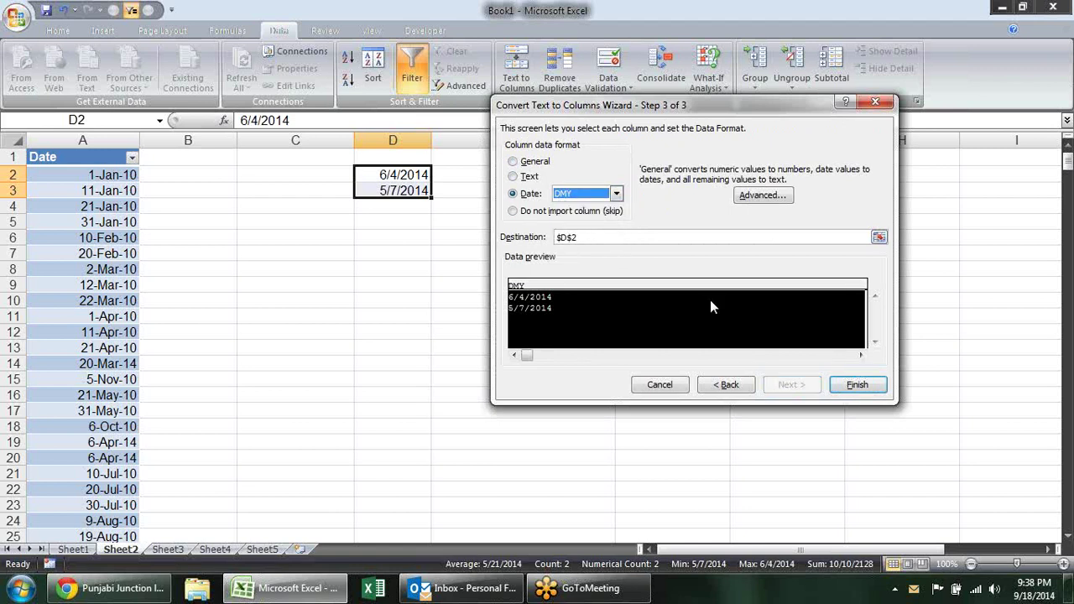
{"action": "left_click", "coordinate": [857, 385]}
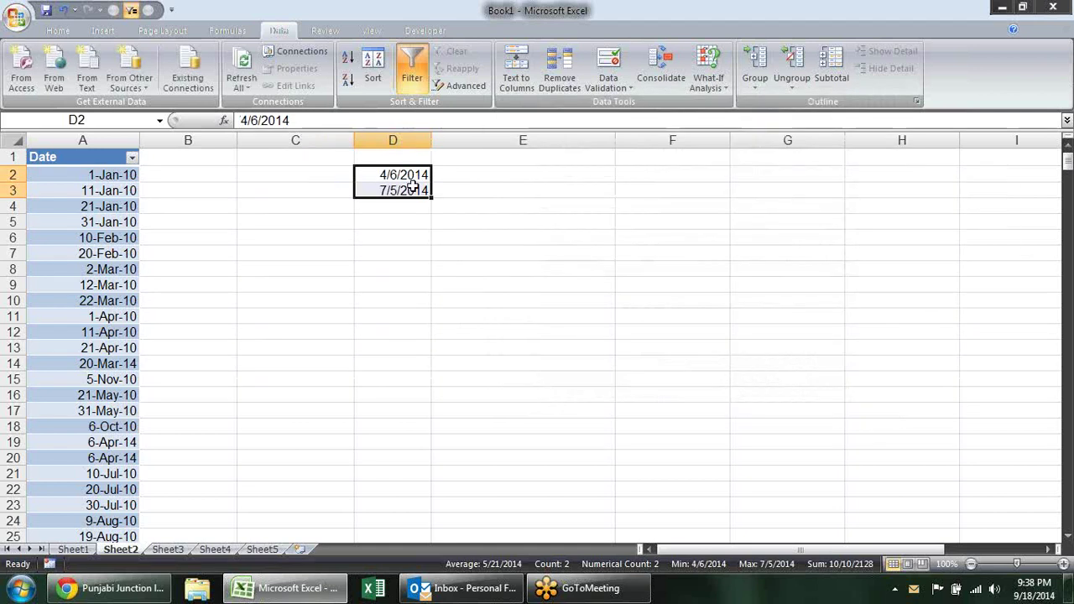
{"action": "key", "text": "ctrl+shift+numbersign"}
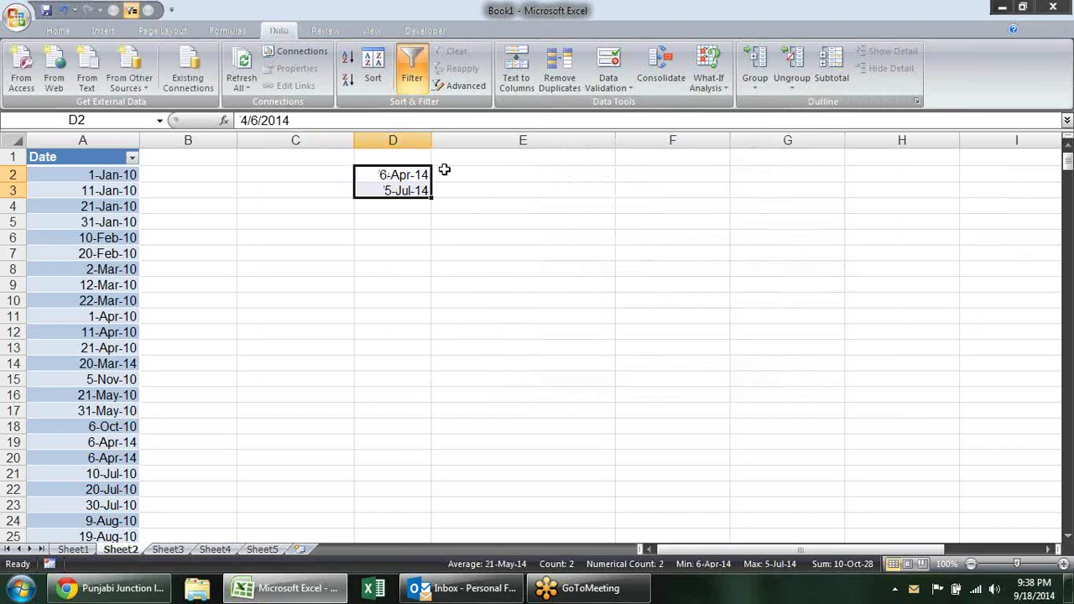
{"action": "key", "text": "Delete"}
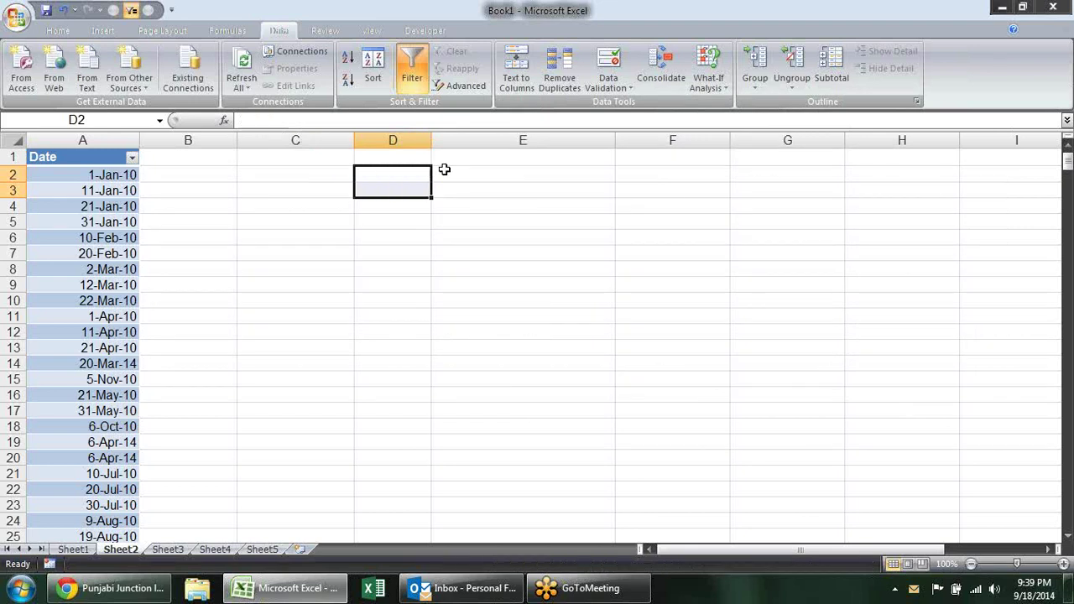
- Attempt Remove Duplicates, dismiss the range error, and select D3
{"action": "left_click", "coordinate": [559, 71]}
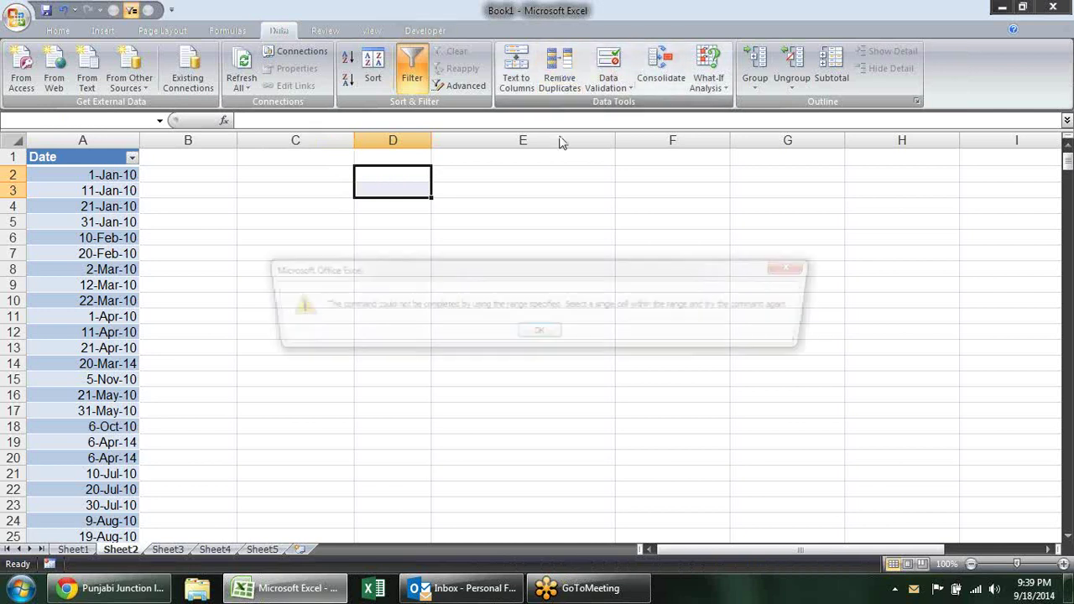
{"action": "left_click", "coordinate": [546, 333]}
{"action": "left_click", "coordinate": [553, 221]}
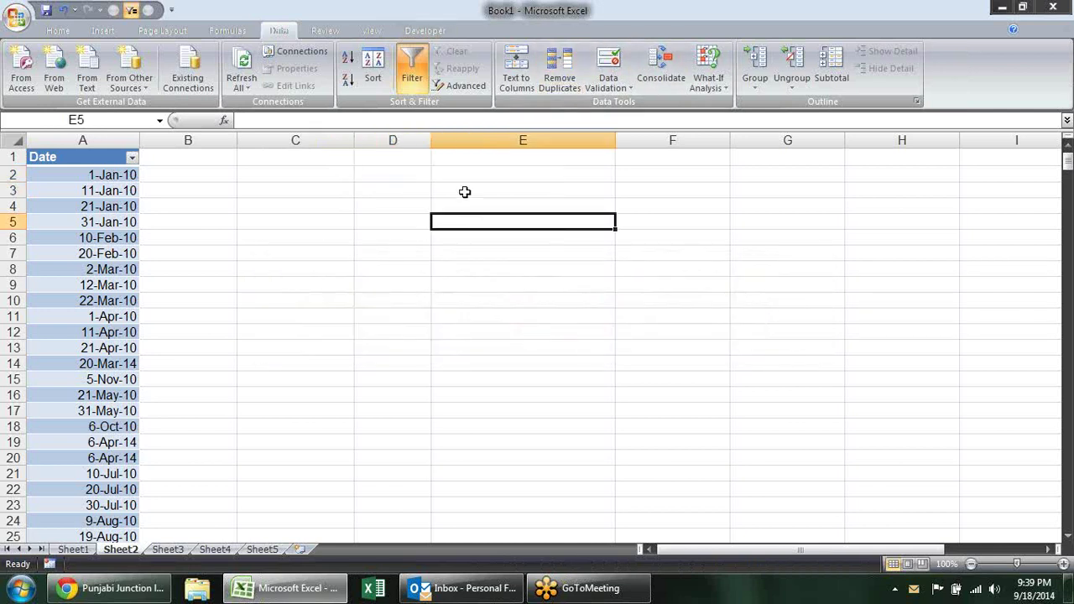
{"action": "left_click", "coordinate": [417, 186]}
- Try Custom, List and Any value rules in D3's Data Validation and view Input Message
{"action": "left_click", "coordinate": [607, 83]}
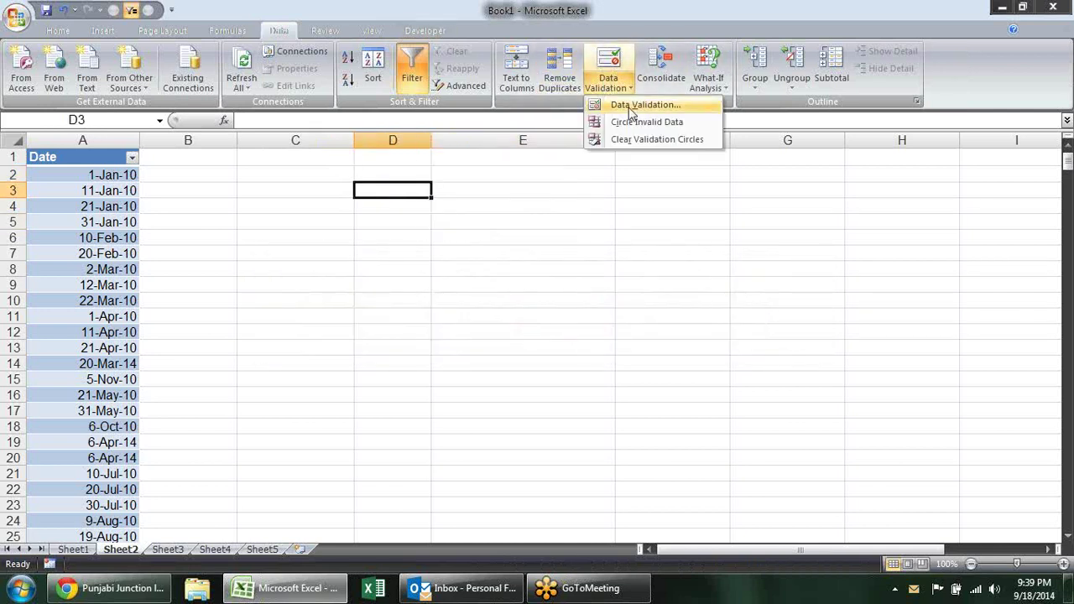
{"action": "left_click", "coordinate": [624, 106]}
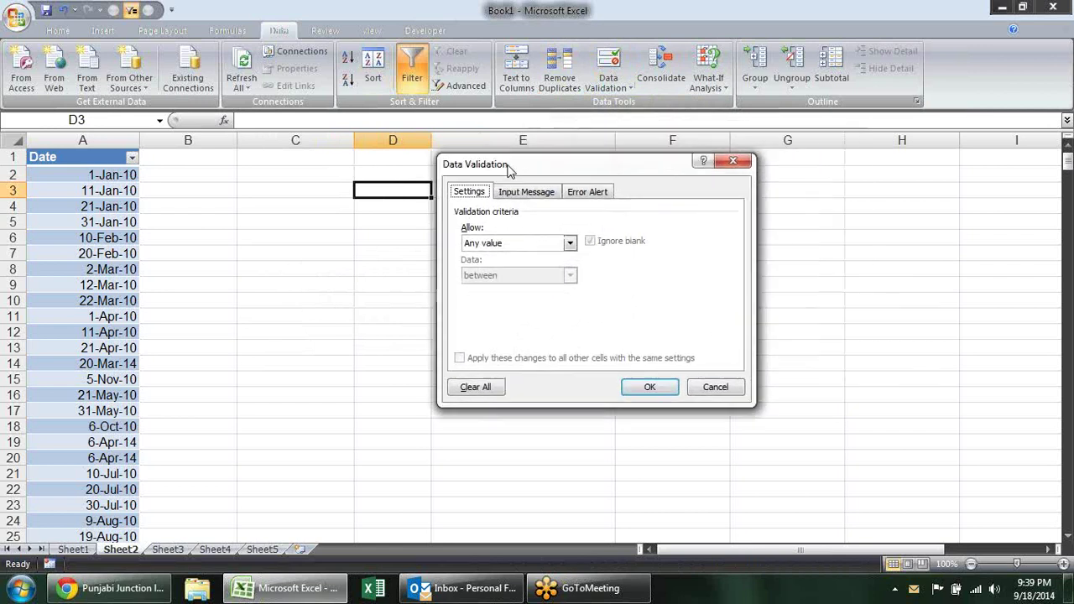
{"action": "left_click", "coordinate": [518, 222]}
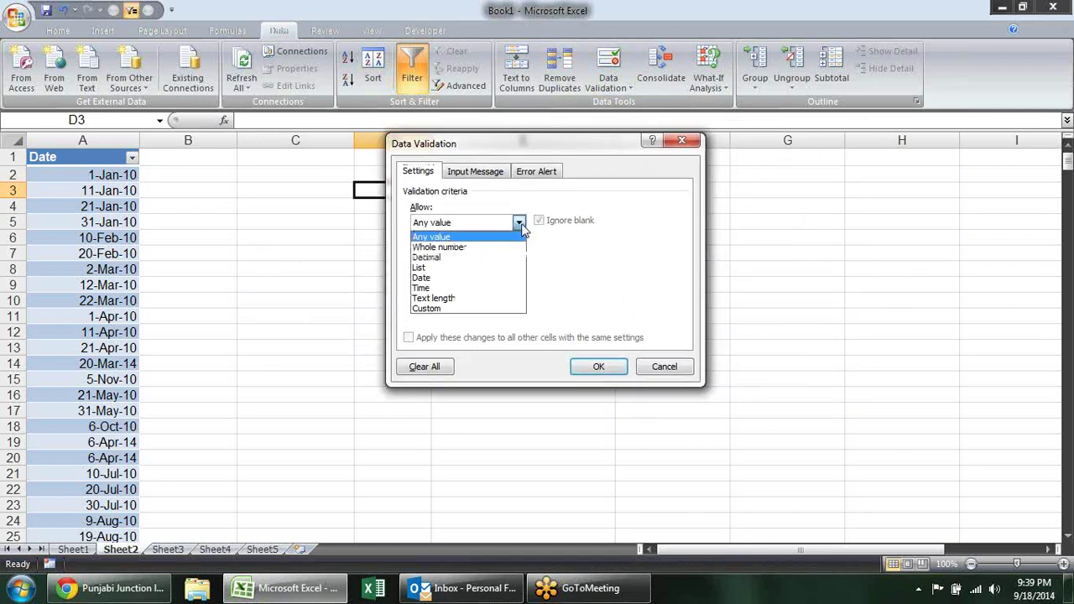
{"action": "left_click", "coordinate": [491, 310]}
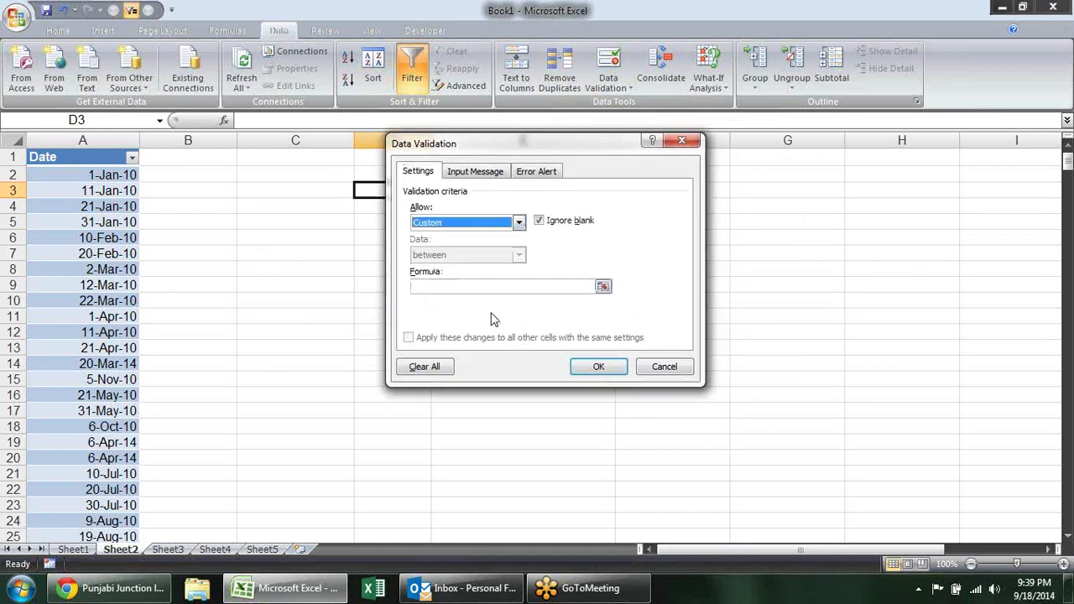
{"action": "left_click", "coordinate": [519, 224]}
{"action": "left_click", "coordinate": [509, 269]}
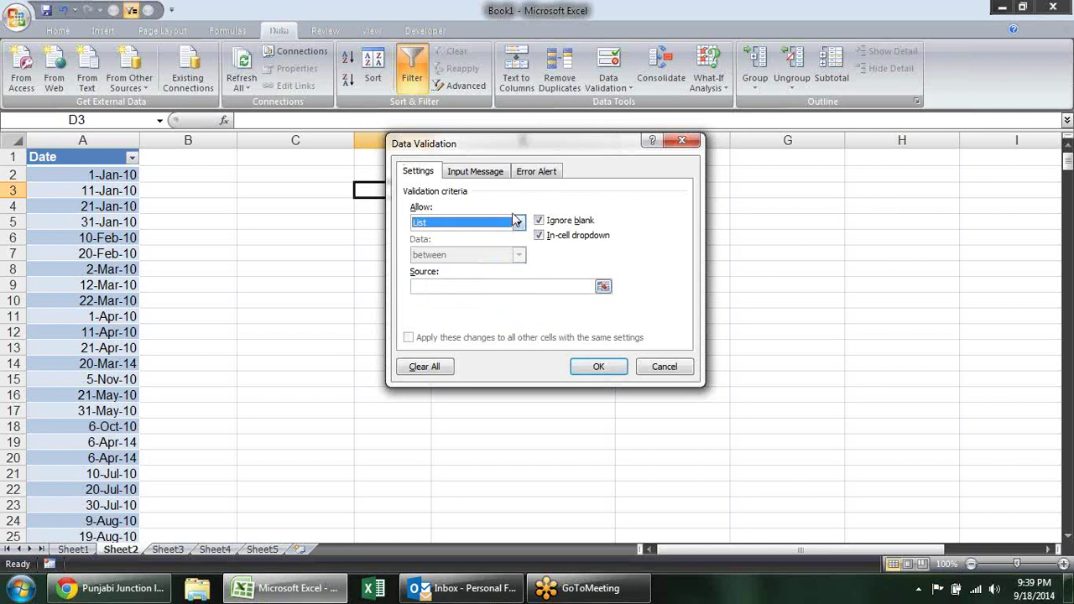
{"action": "left_click", "coordinate": [496, 173]}
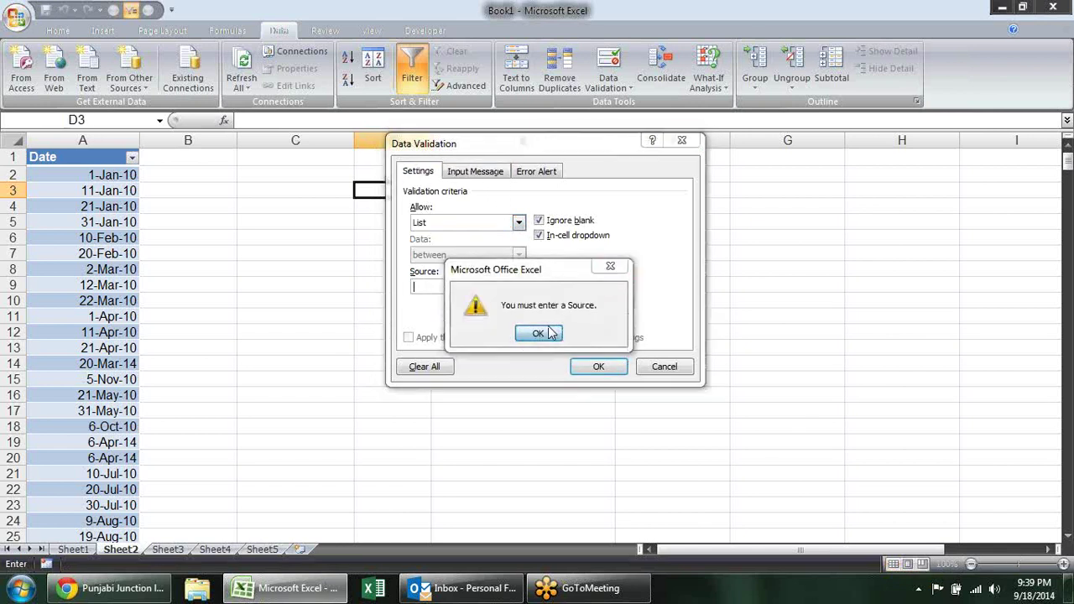
{"action": "left_click", "coordinate": [537, 333]}
{"action": "left_click", "coordinate": [519, 222]}
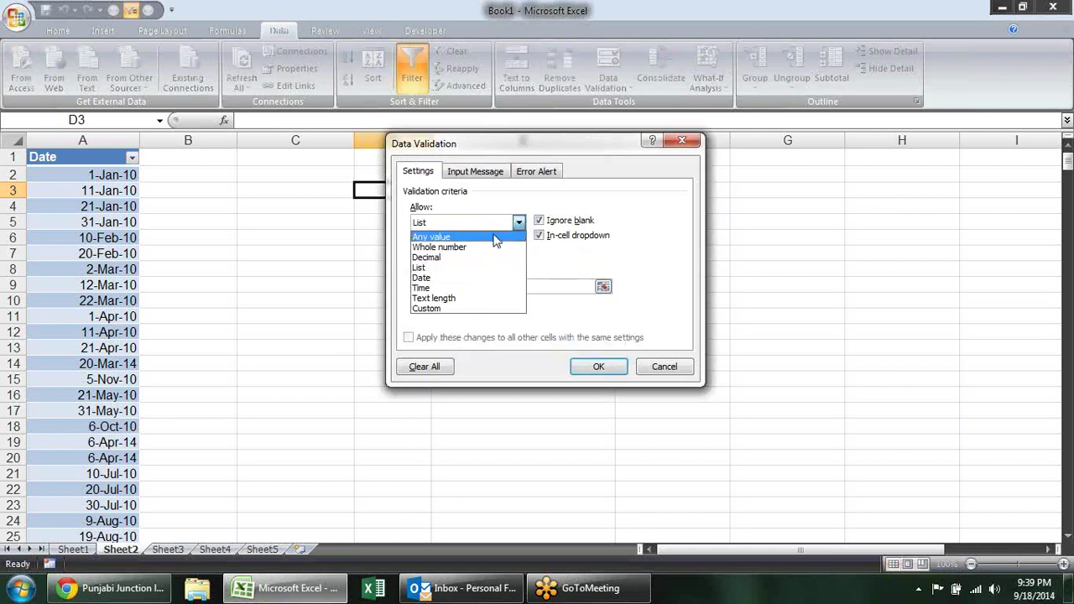
{"action": "left_click", "coordinate": [495, 235]}
{"action": "left_click", "coordinate": [482, 174]}
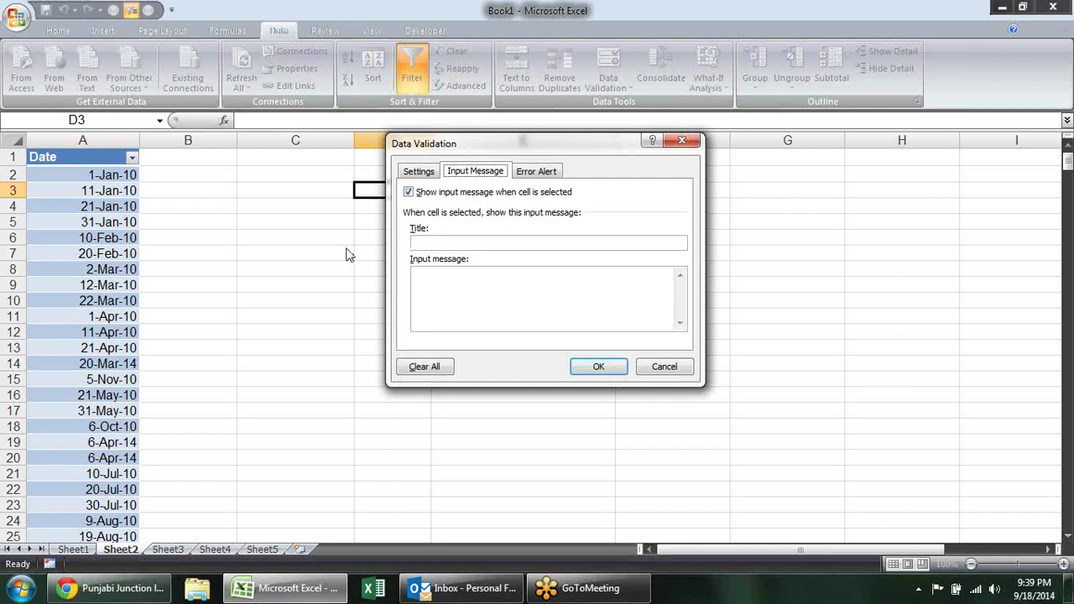
{"action": "left_click", "coordinate": [418, 173]}
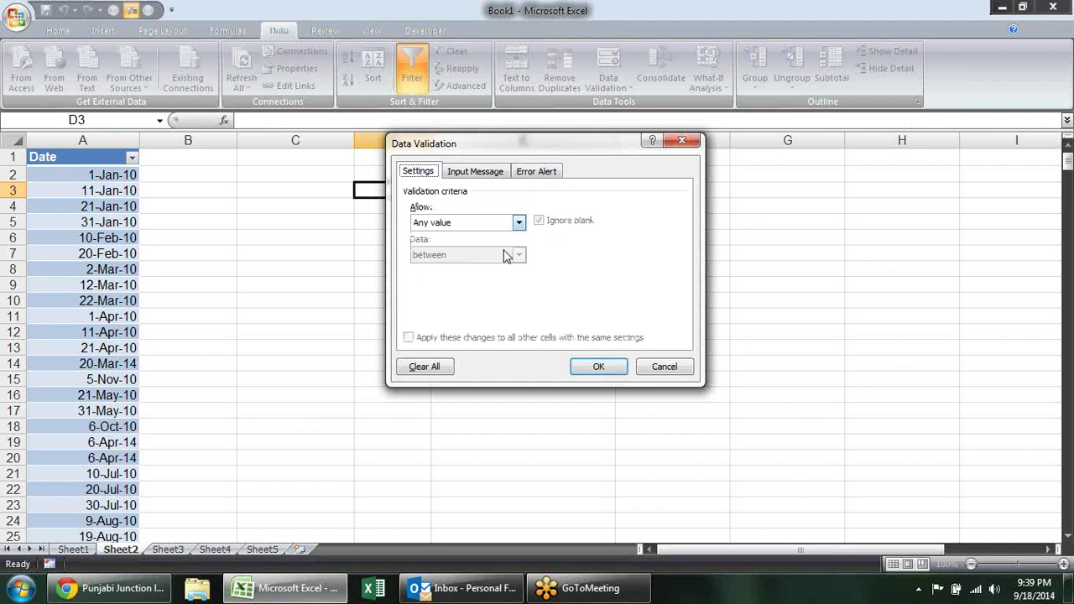
- Set D3's validation to a List with source Yes,NO and choose Yes from its dropdown
{"action": "left_click", "coordinate": [520, 223]}
{"action": "left_click", "coordinate": [492, 268]}
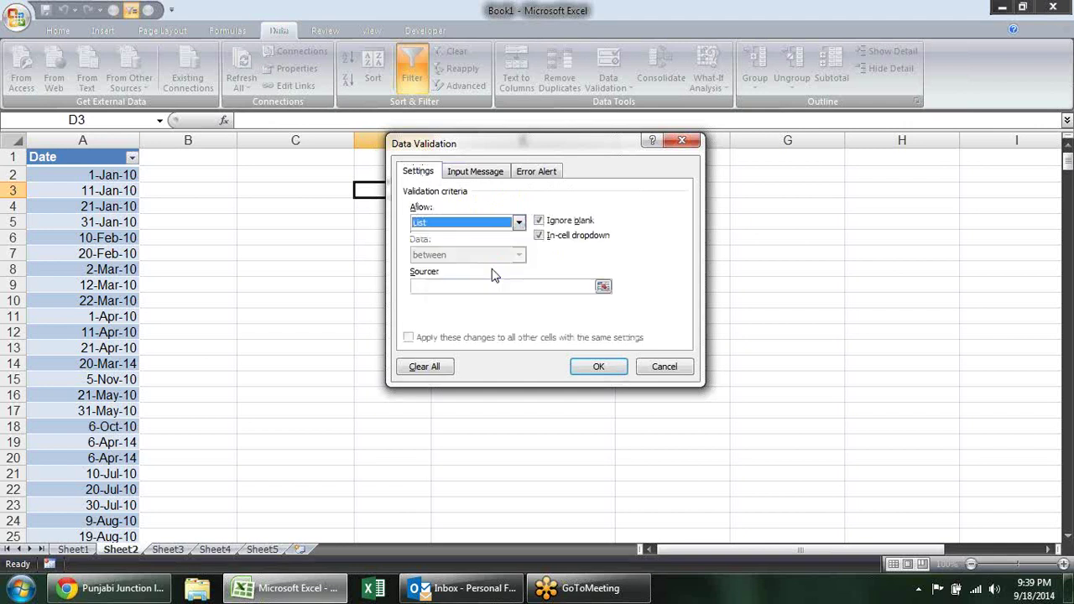
{"action": "left_click", "coordinate": [522, 289]}
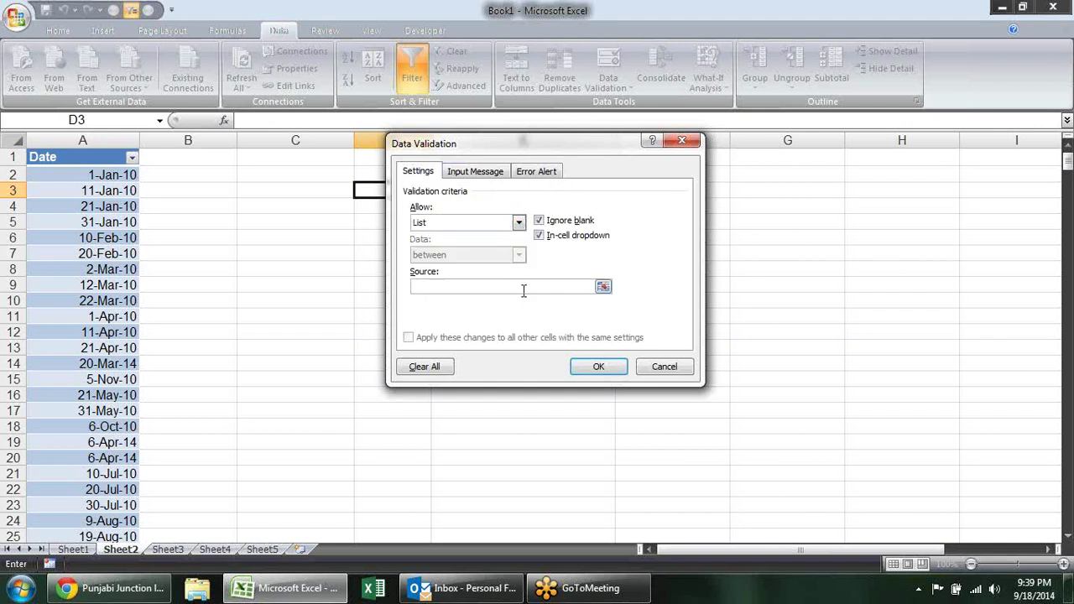
{"action": "type", "text": "Yel"}
{"action": "left_click", "coordinate": [601, 367]}
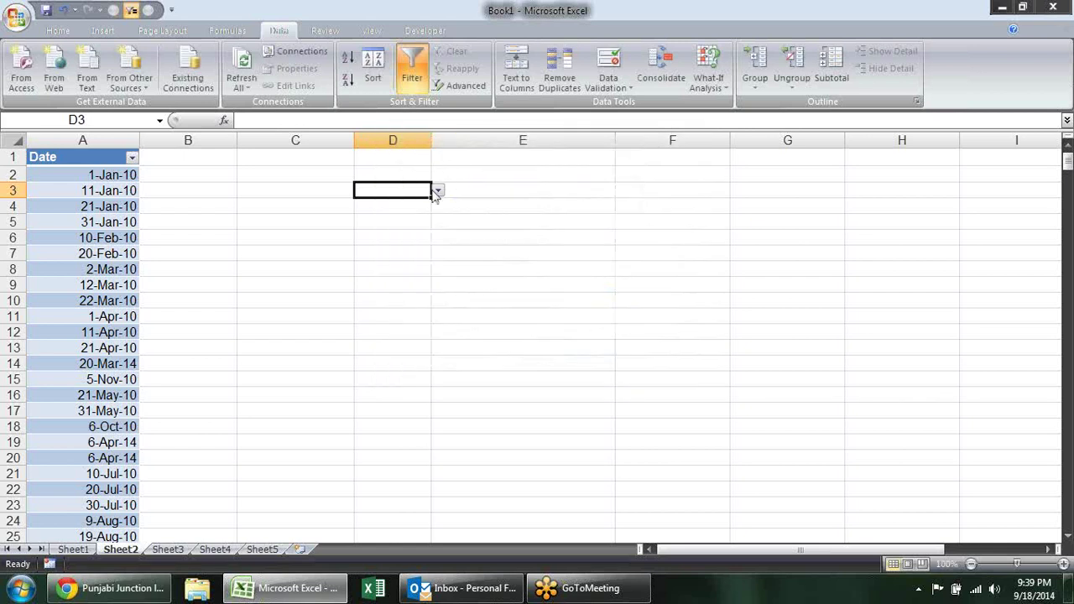
{"action": "left_click", "coordinate": [436, 192]}
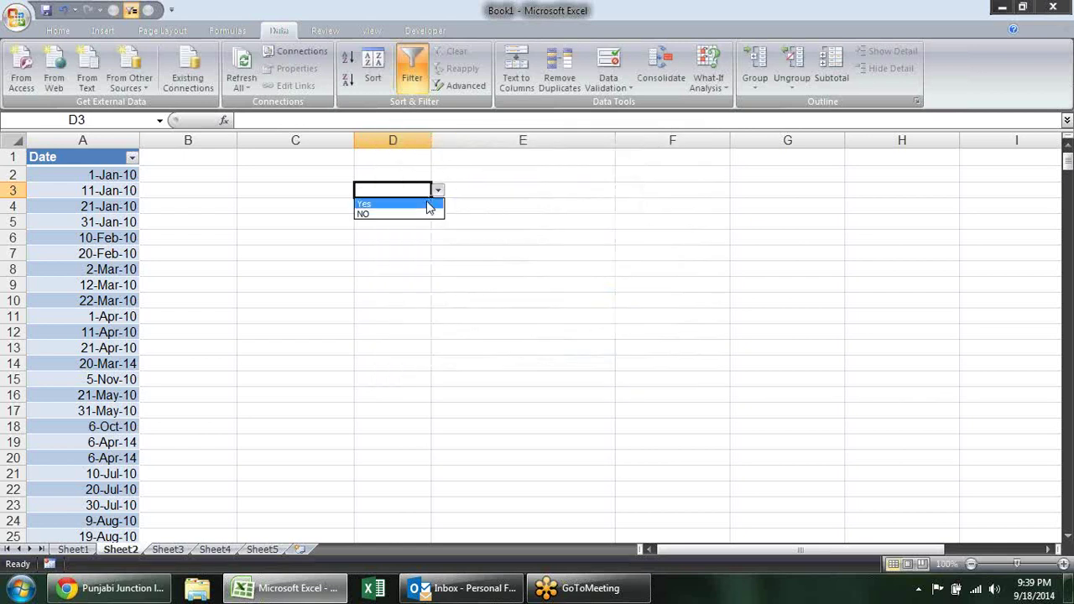
{"action": "left_click", "coordinate": [427, 203]}
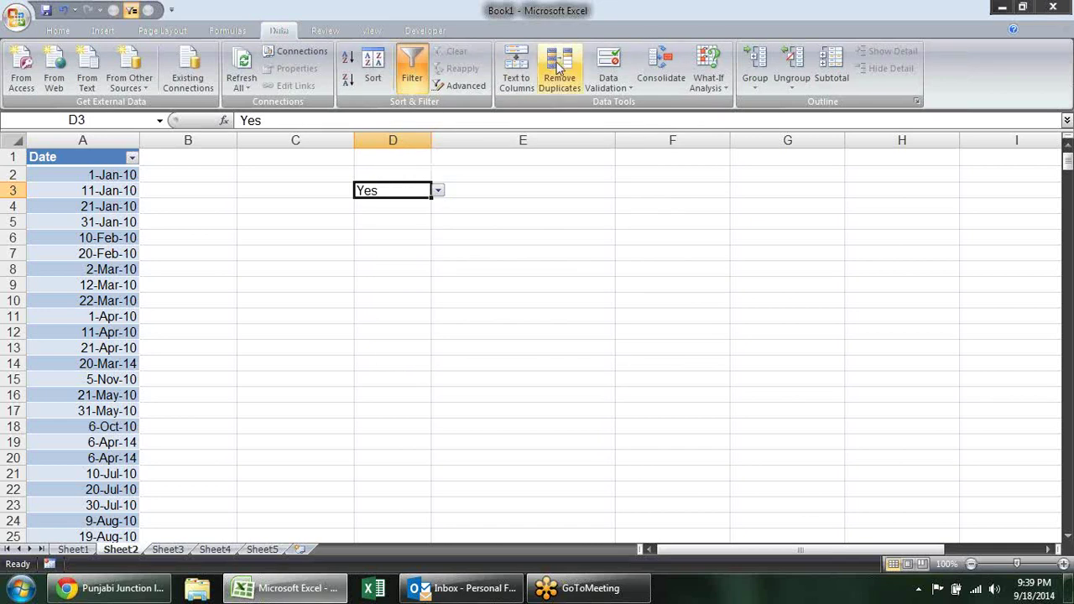
- Add a D3 input message titled 'Enter from Dropdown' asking to pick the value from the list
{"action": "left_click", "coordinate": [612, 70]}
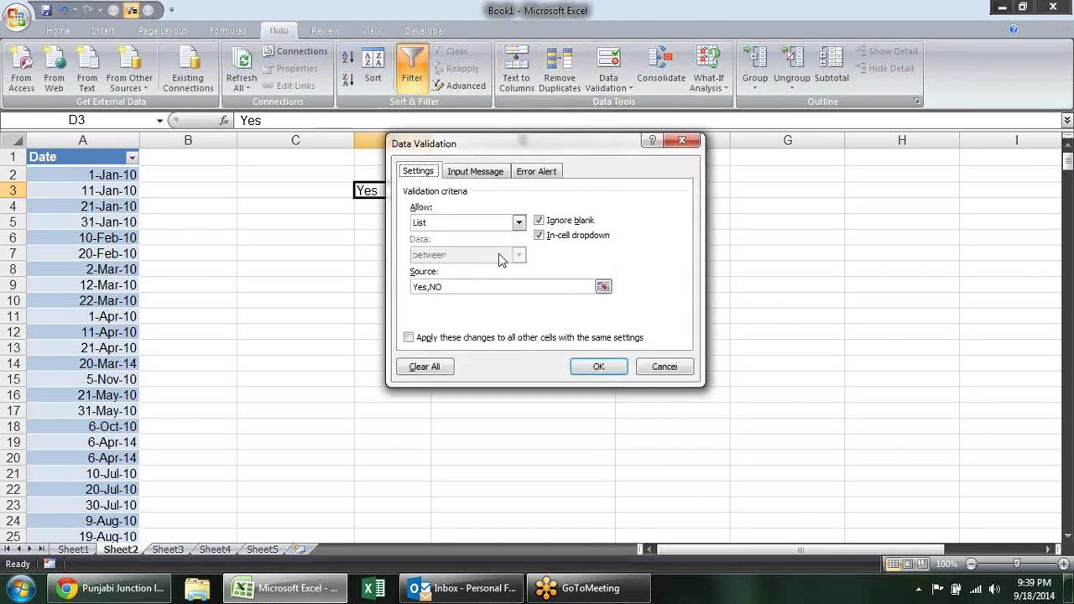
{"action": "left_click", "coordinate": [480, 172]}
{"action": "left_click", "coordinate": [444, 242]}
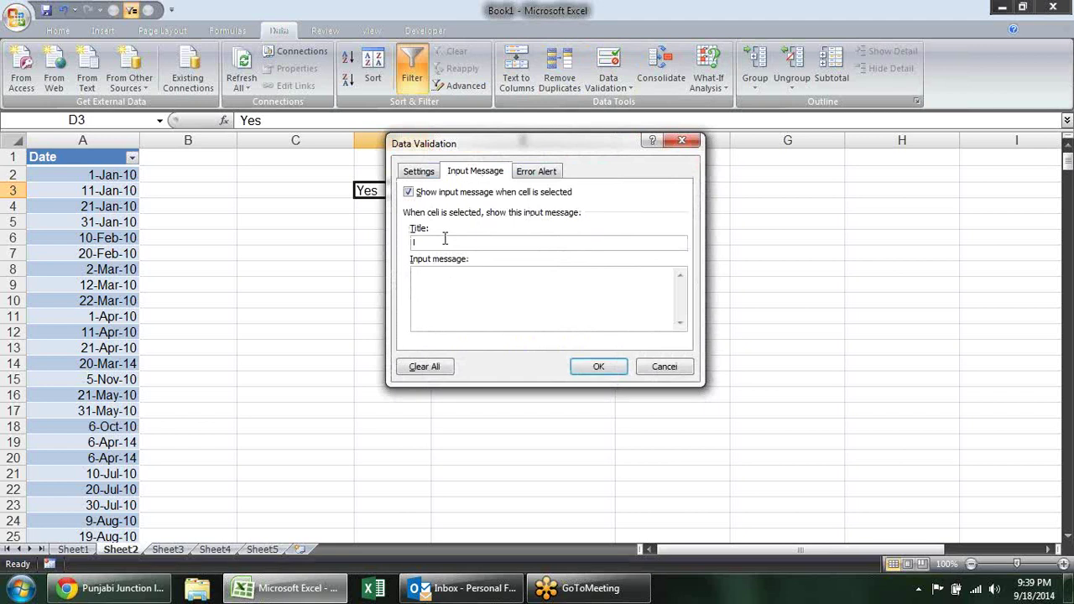
{"action": "type", "text": "Please Ent"}
{"action": "type", "text": "er"}
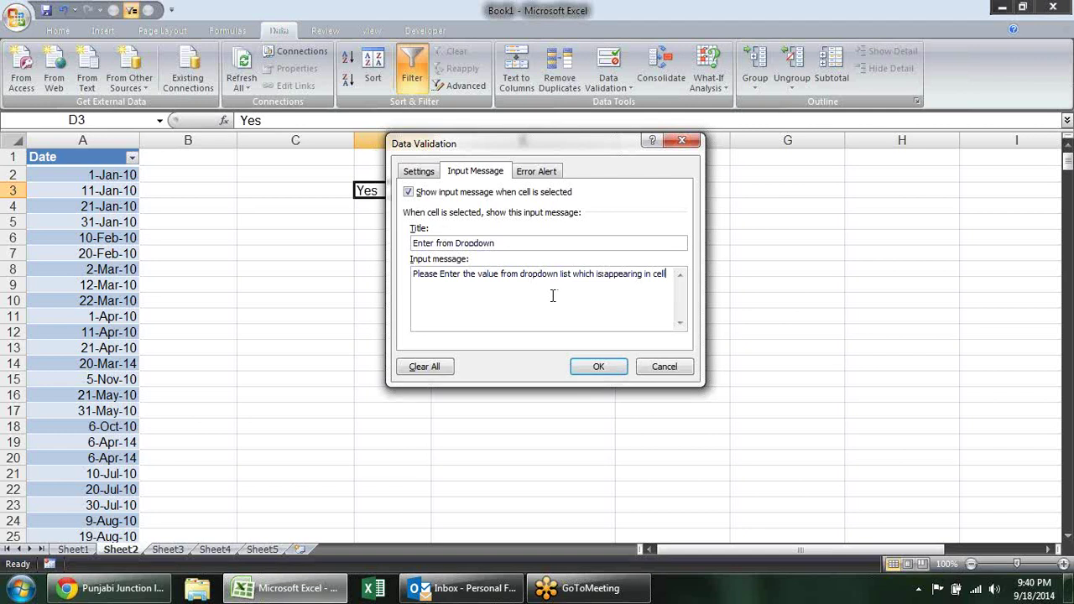
{"action": "left_click", "coordinate": [580, 361]}
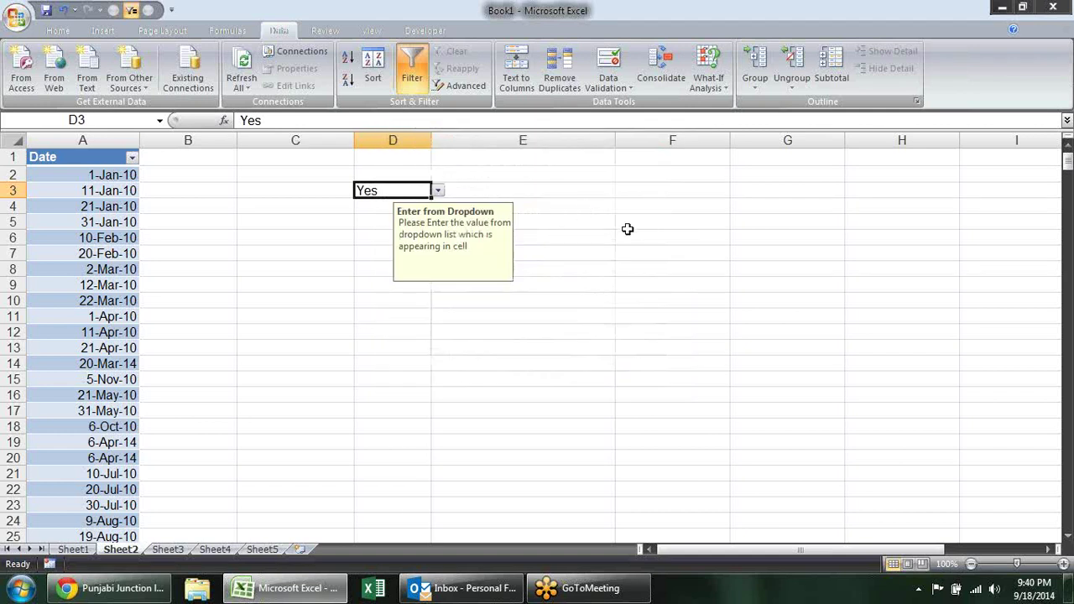
{"action": "left_click", "coordinate": [649, 250]}
{"action": "left_click", "coordinate": [386, 193]}
{"action": "left_click", "coordinate": [608, 65]}
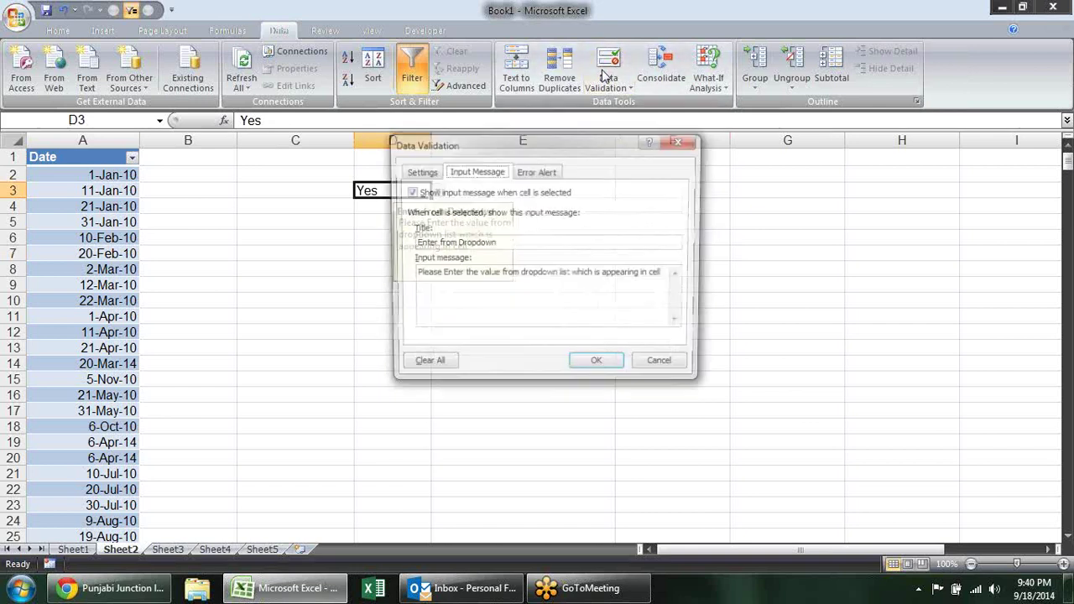
{"action": "left_click", "coordinate": [549, 174]}
{"action": "left_click_drag", "start_coordinate": [559, 146], "coordinate": [682, 160]}
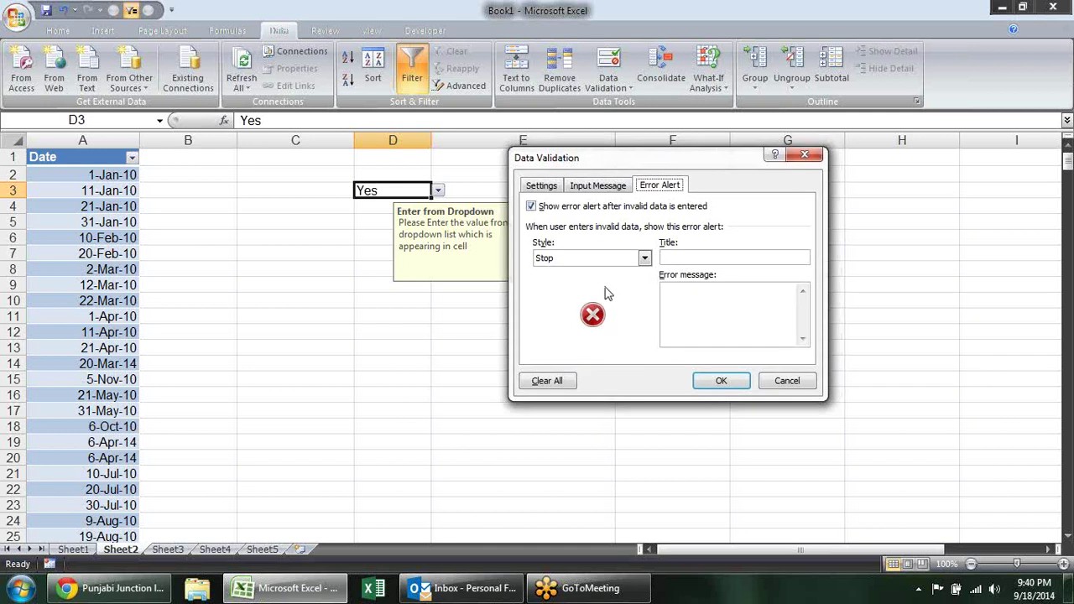
{"action": "left_click_drag", "start_coordinate": [590, 153], "coordinate": [558, 94]}
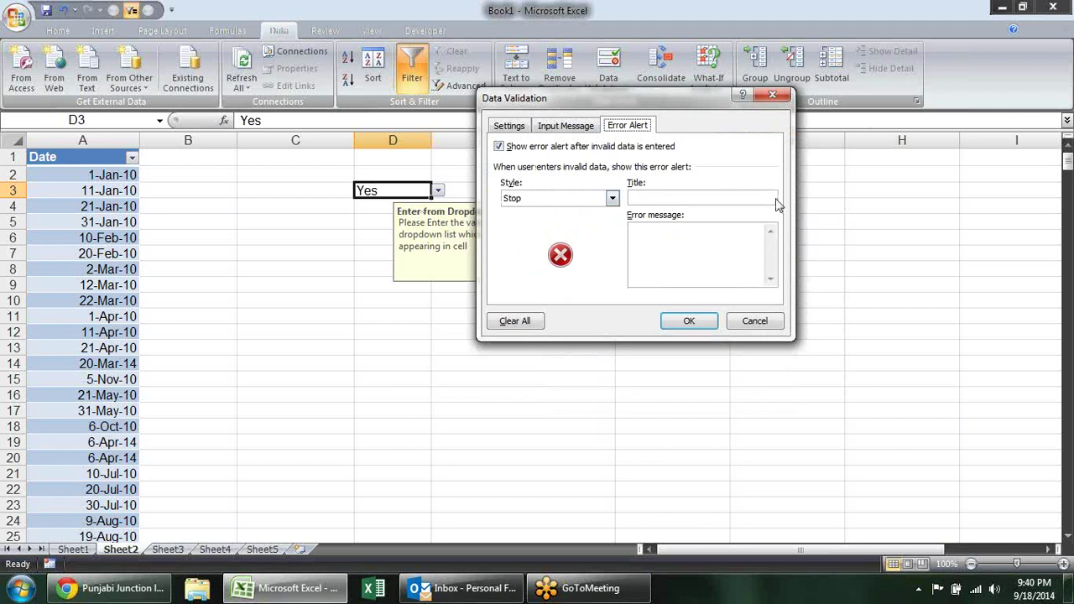
{"action": "left_click", "coordinate": [727, 199]}
{"action": "left_click", "coordinate": [685, 324]}
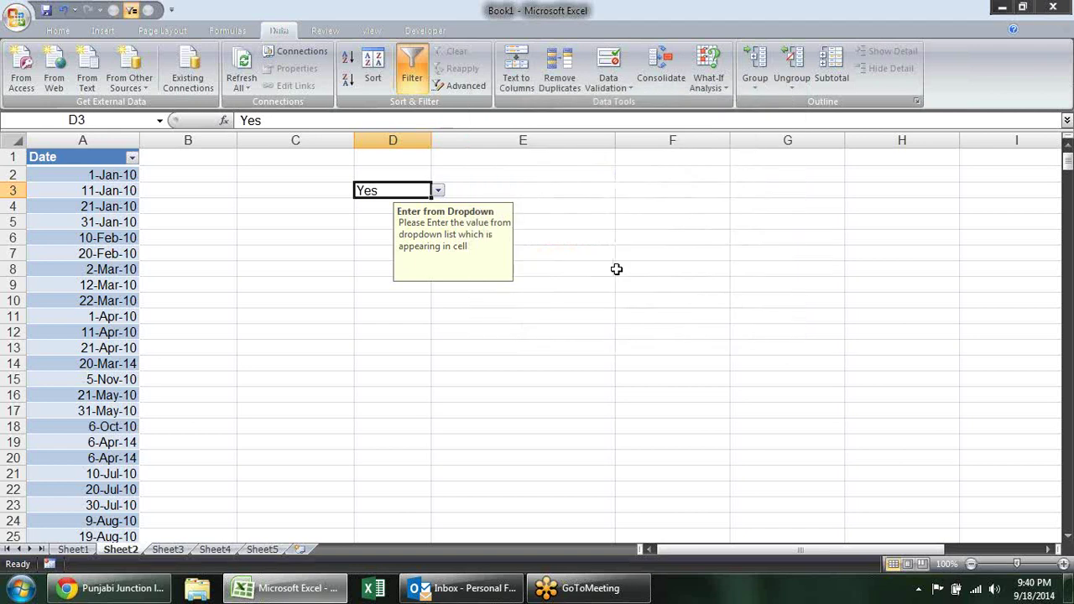
{"action": "type", "text": "sandeep"}
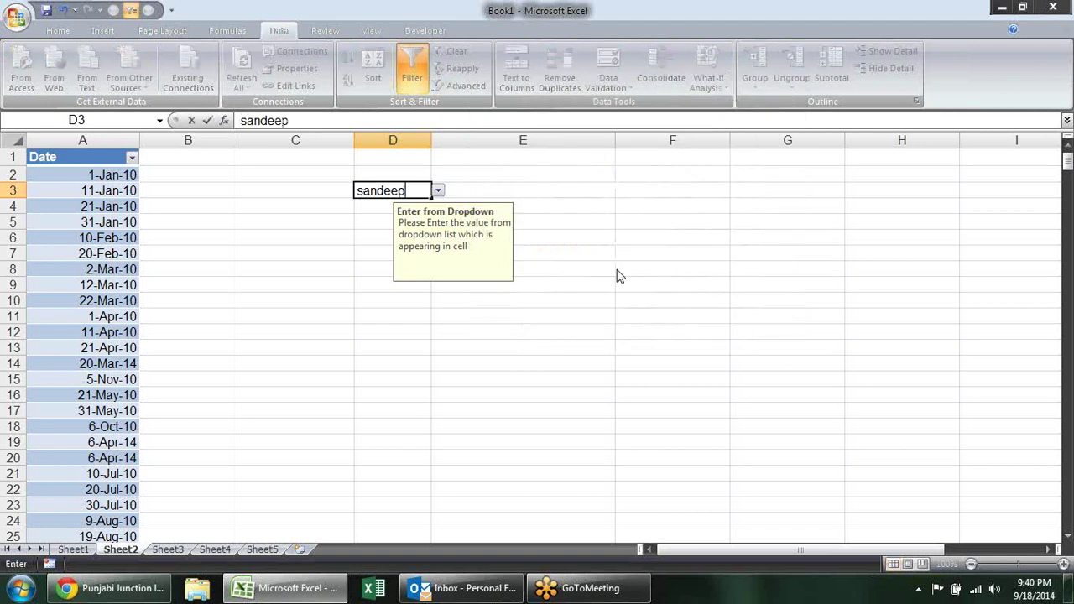
{"action": "key", "text": "Return"}
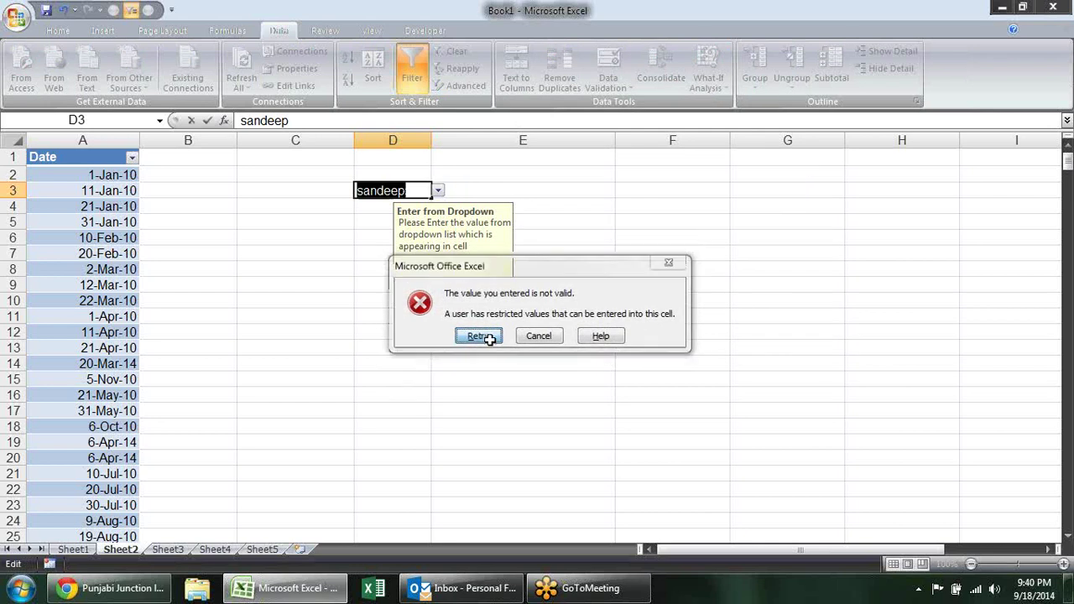
{"action": "left_click", "coordinate": [490, 340]}
{"action": "key", "text": "Escape"}
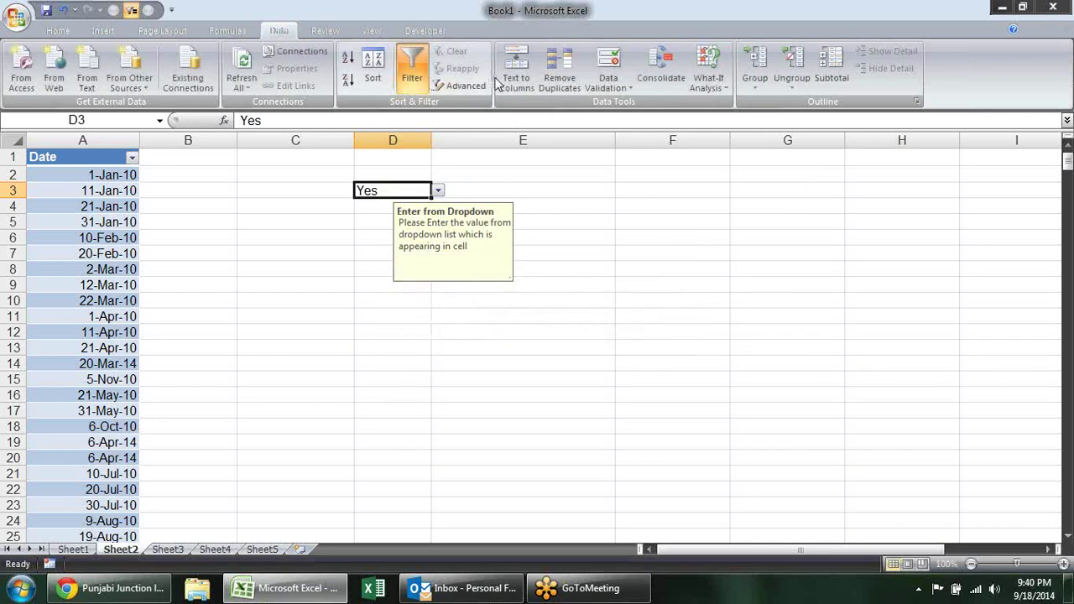
- Change D3's validation error alert style to Warning
{"action": "left_click", "coordinate": [587, 81]}
{"action": "left_click", "coordinate": [612, 198]}
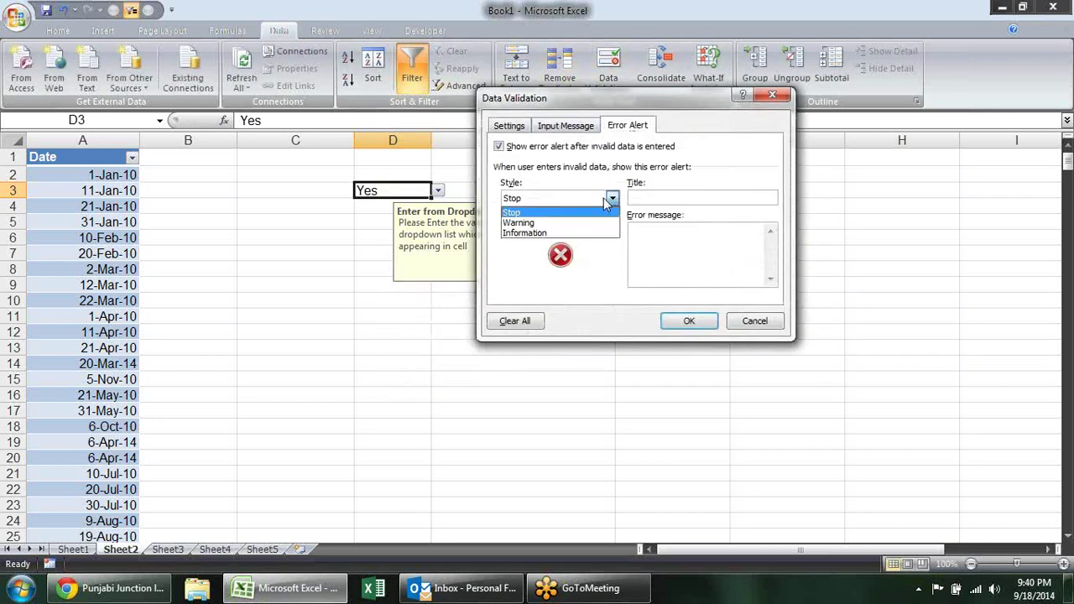
{"action": "left_click", "coordinate": [592, 224]}
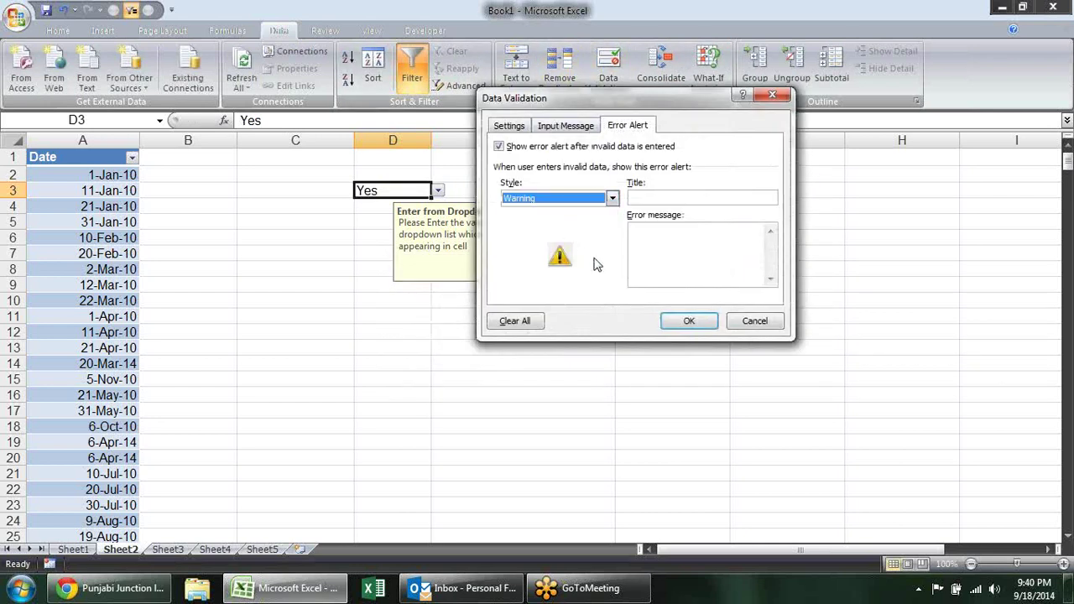
{"action": "left_click", "coordinate": [693, 320]}
- Type a name not in the list into D3 and keep it despite the warning
{"action": "type", "text": "sand"}
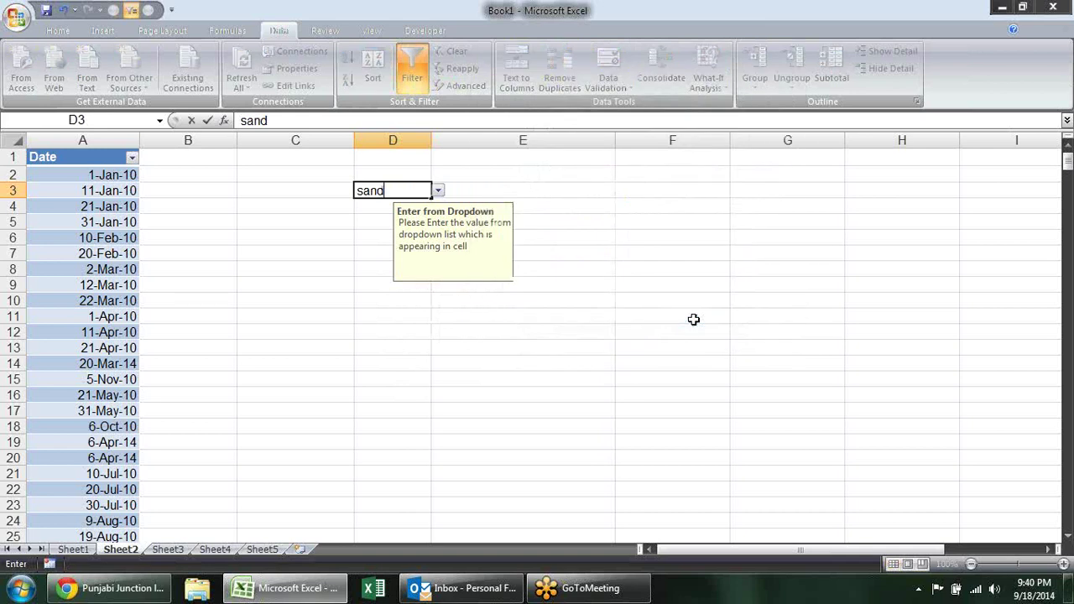
{"action": "type", "text": "eep"}
{"action": "key", "text": "Return"}
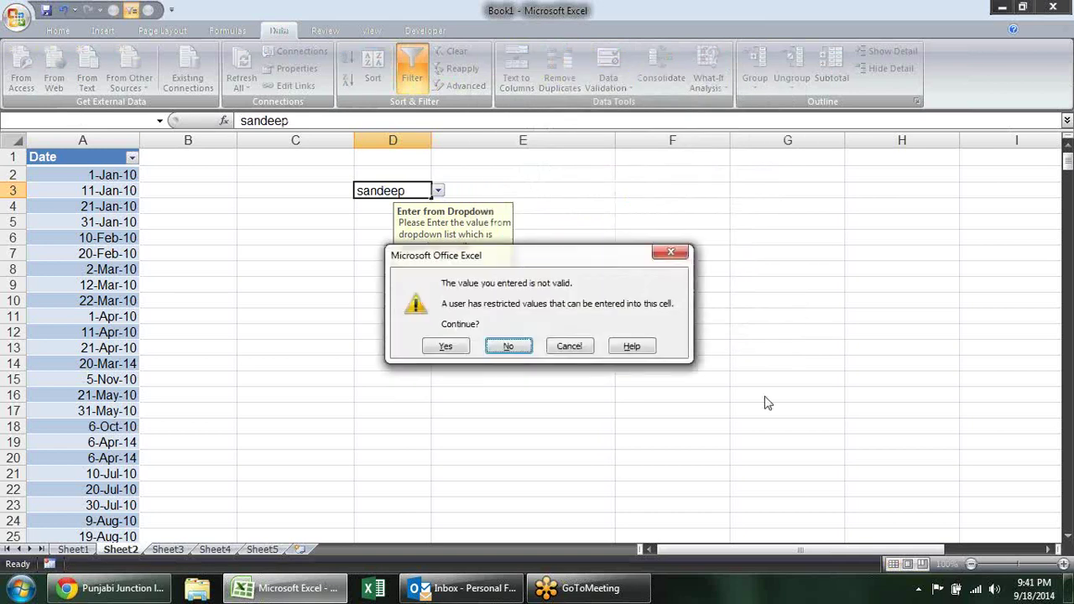
{"action": "left_click_drag", "start_coordinate": [495, 265], "coordinate": [473, 241]}
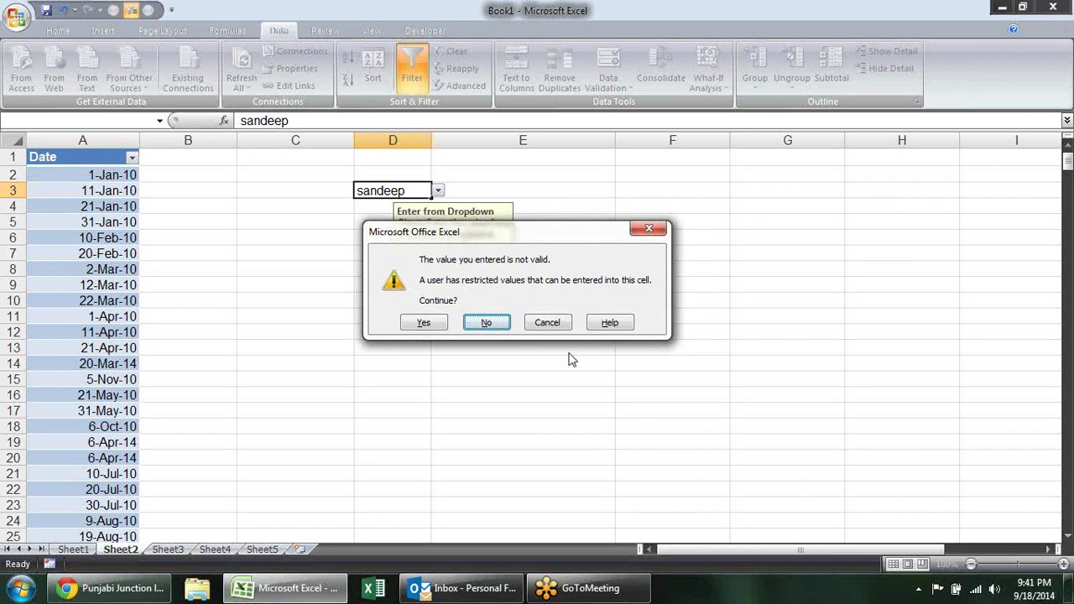
{"action": "left_click", "coordinate": [488, 323]}
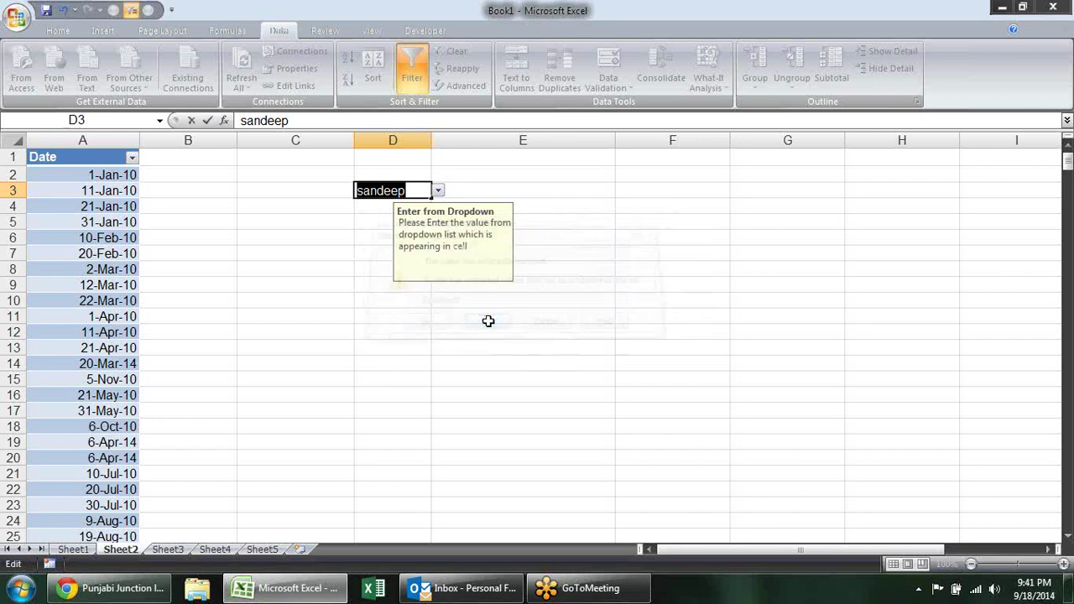
{"action": "left_click", "coordinate": [472, 315]}
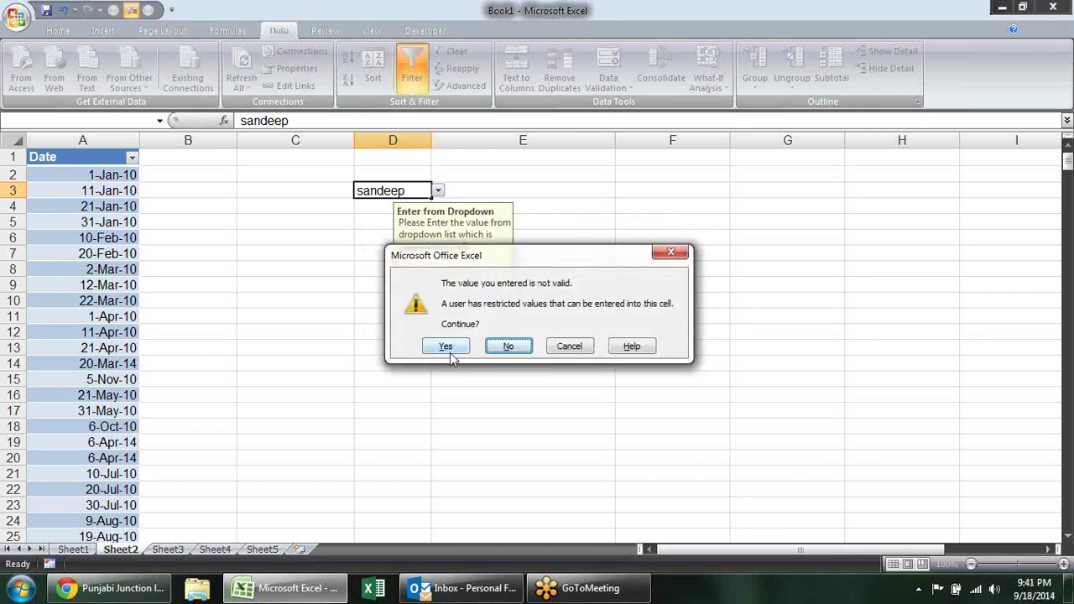
{"action": "left_click", "coordinate": [447, 348]}
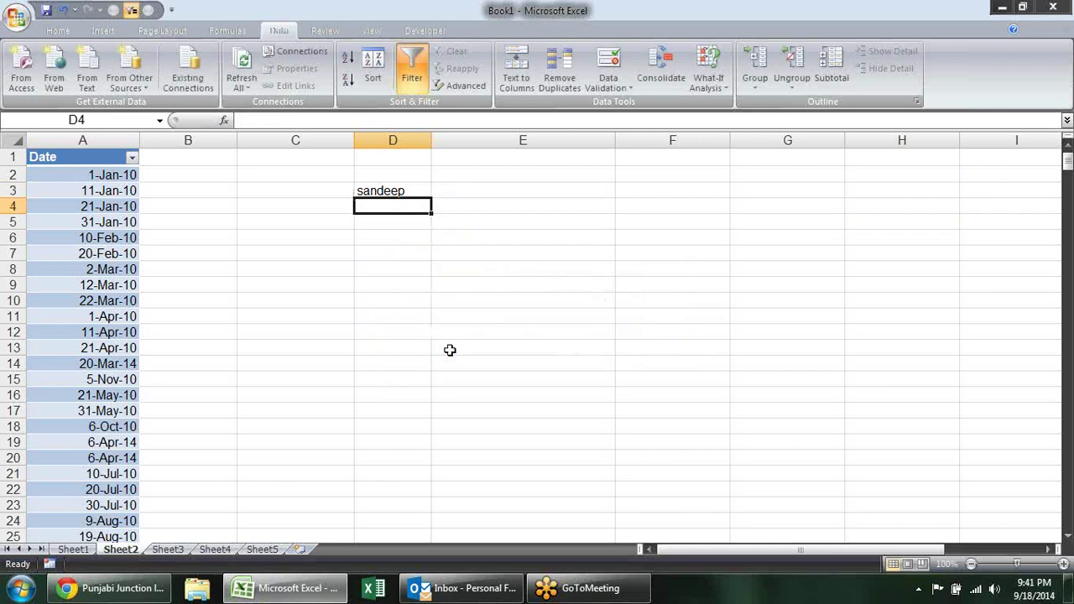
- Set cell D3 to Yes from its validation drop-down list
{"action": "left_click", "coordinate": [418, 193]}
{"action": "left_click", "coordinate": [437, 203]}
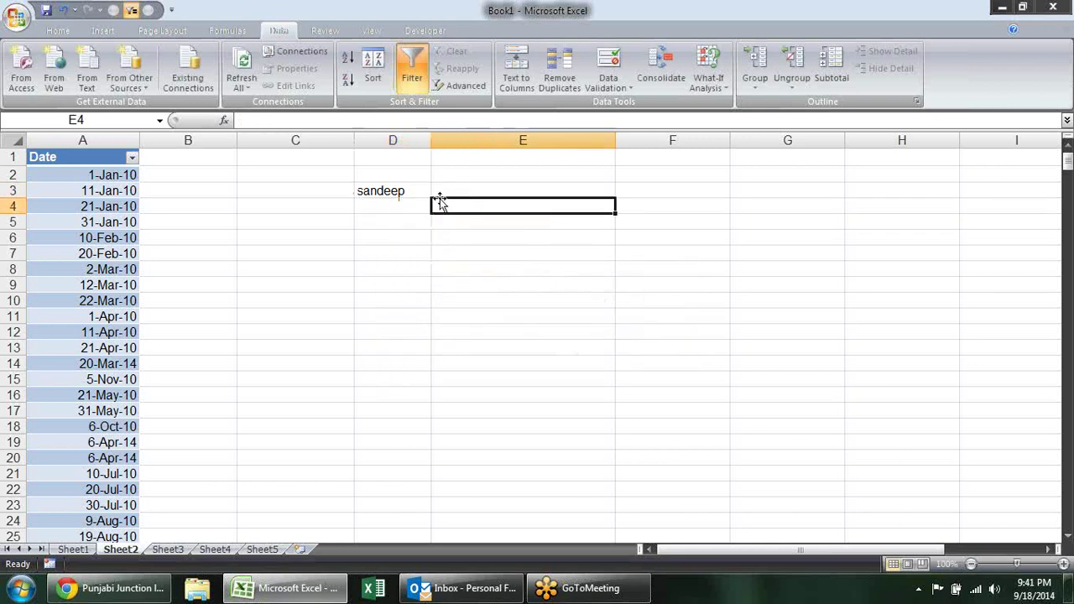
{"action": "left_click", "coordinate": [426, 190]}
{"action": "left_click", "coordinate": [437, 191]}
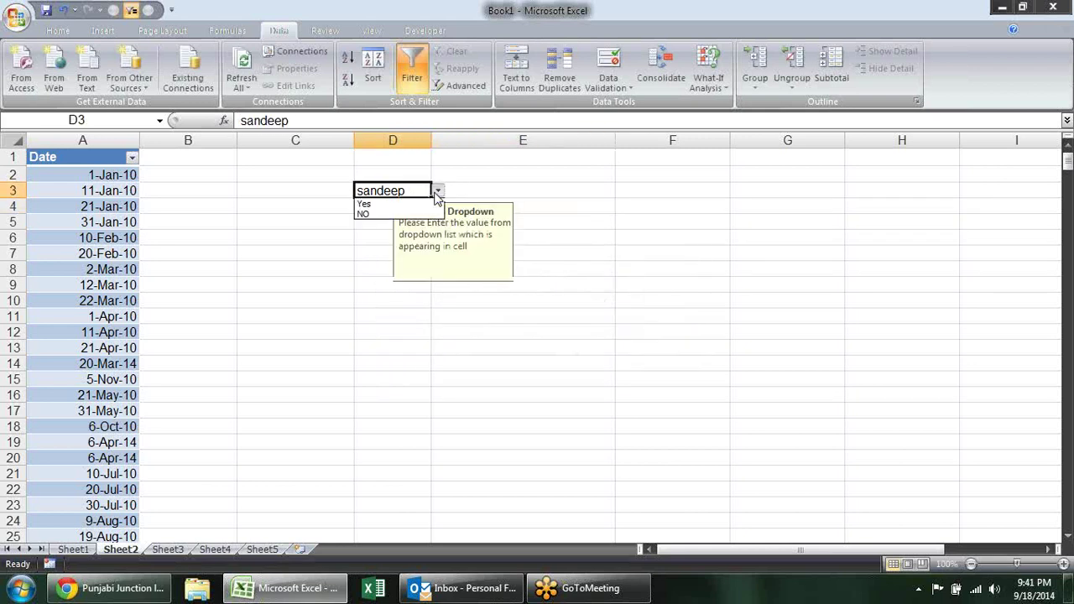
{"action": "left_click", "coordinate": [369, 204]}
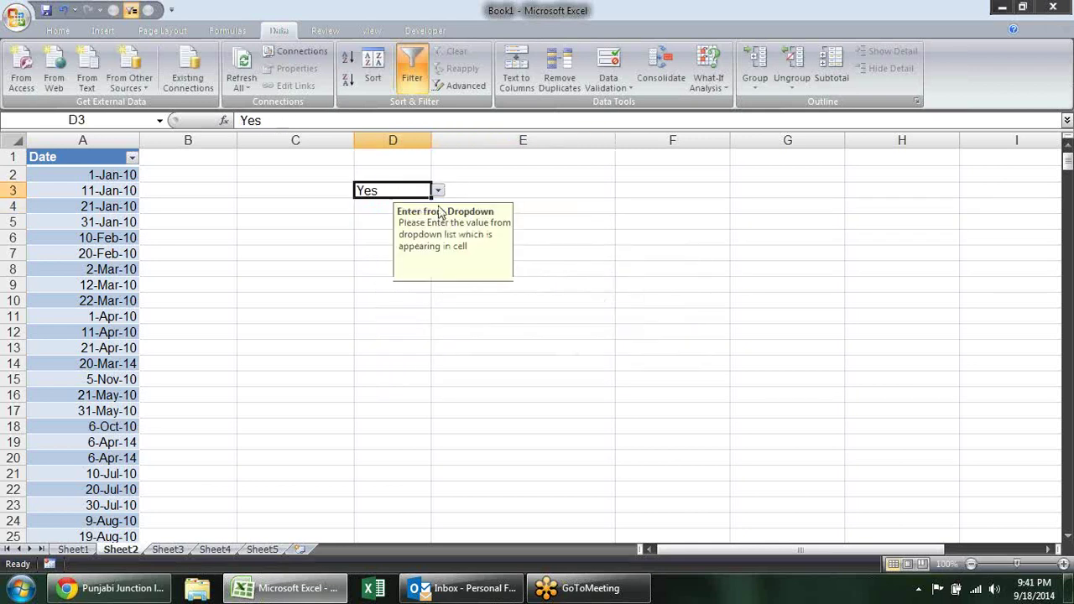
- Switch D3's error alert style to Information and accept the out-of-list entry 'sandeep'
{"action": "left_click", "coordinate": [609, 76]}
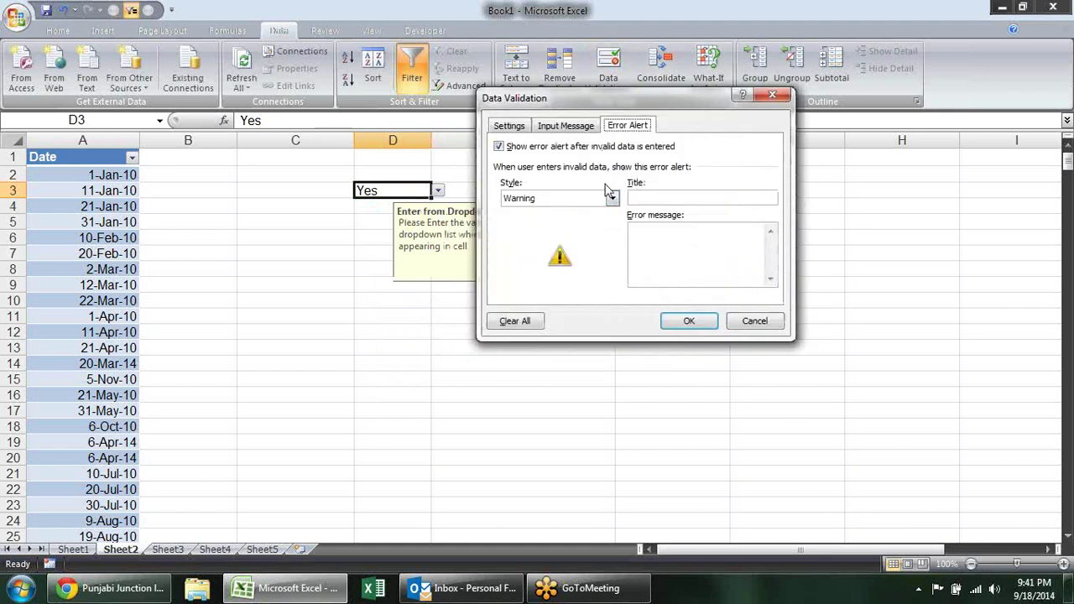
{"action": "left_click", "coordinate": [612, 198]}
{"action": "left_click", "coordinate": [591, 232]}
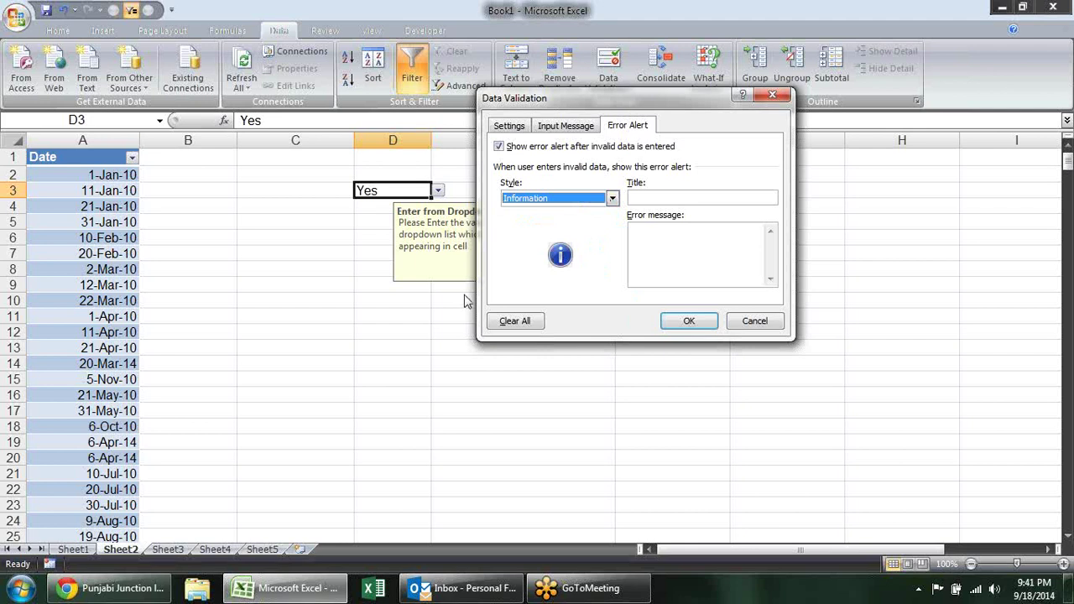
{"action": "left_click", "coordinate": [676, 324]}
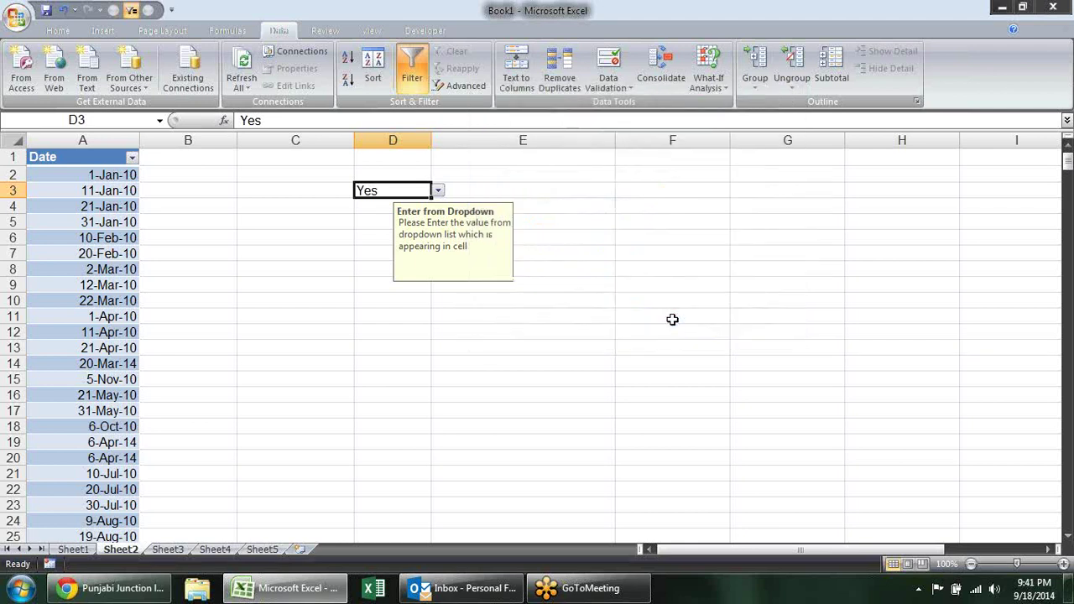
{"action": "type", "text": "sandeep"}
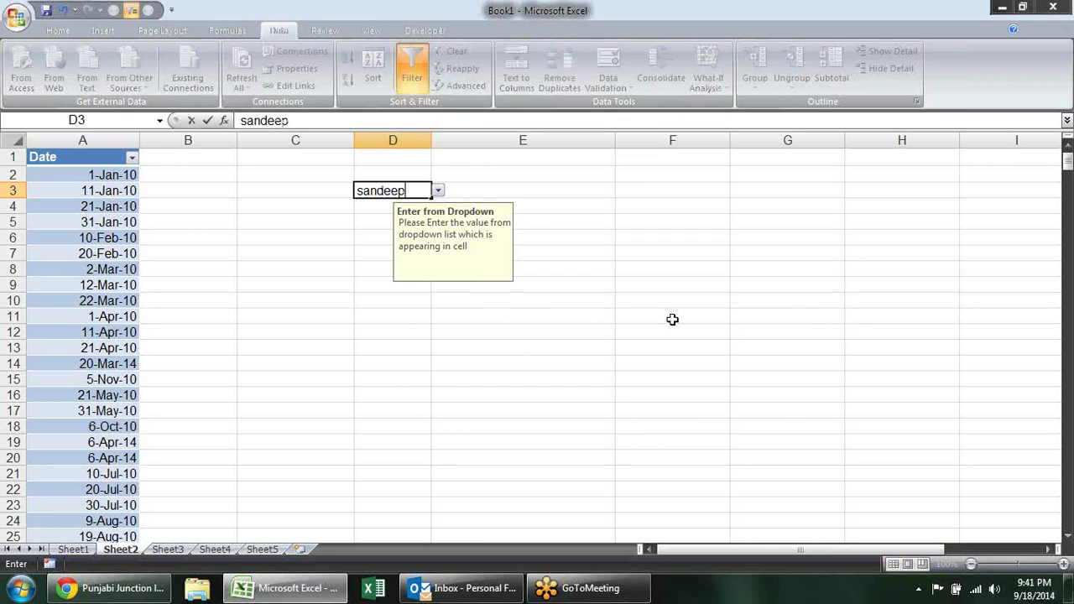
{"action": "key", "text": "Return"}
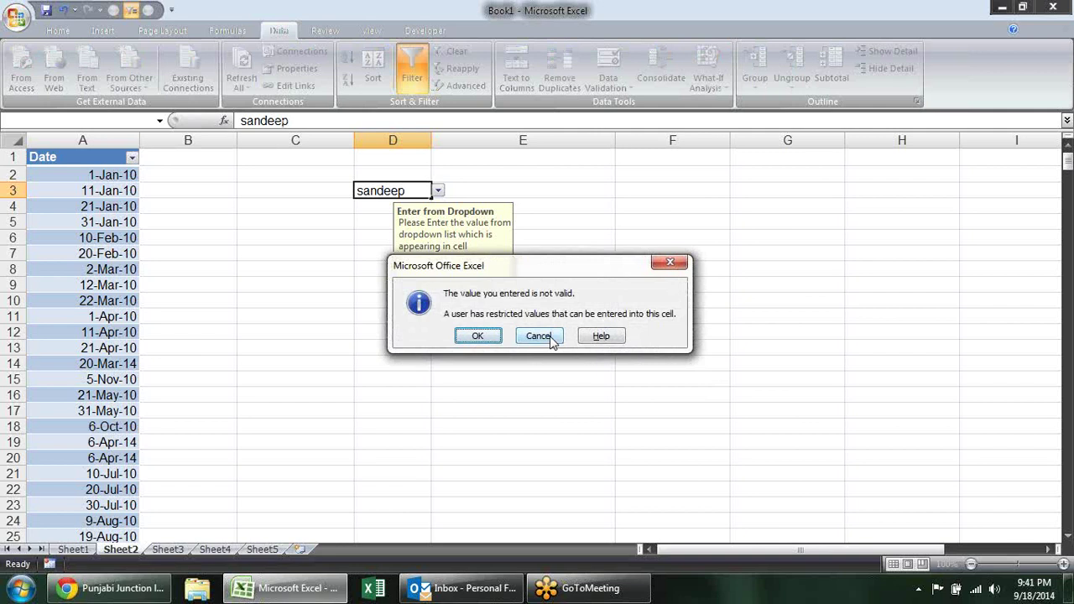
{"action": "left_click", "coordinate": [475, 337]}
- Change the alert style back to Warning, test with 'sandeep', cancel it, and clear D3
{"action": "left_click", "coordinate": [399, 191]}
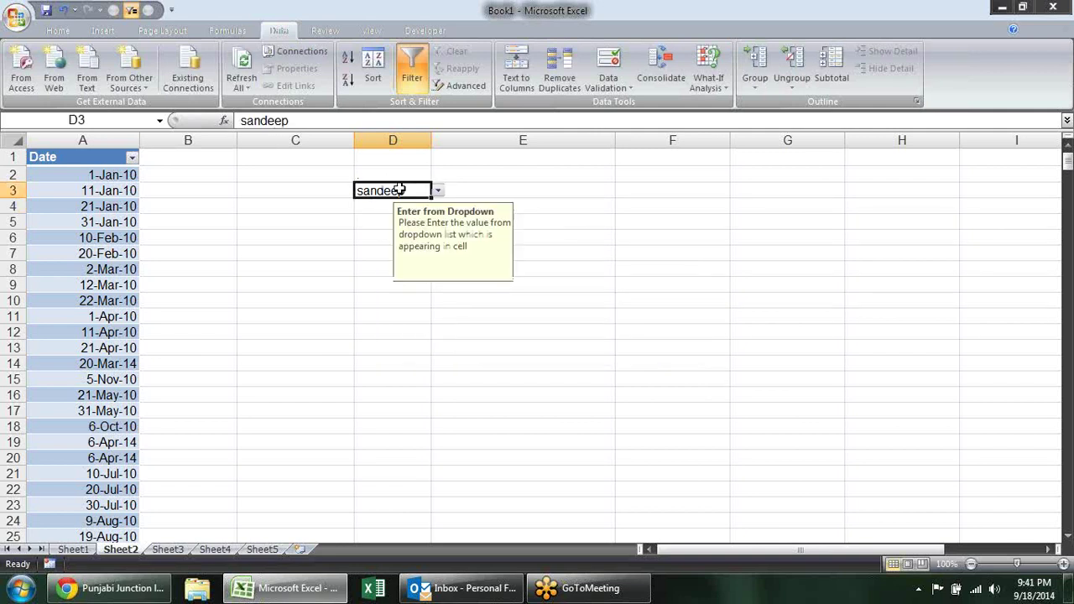
{"action": "left_click", "coordinate": [606, 59]}
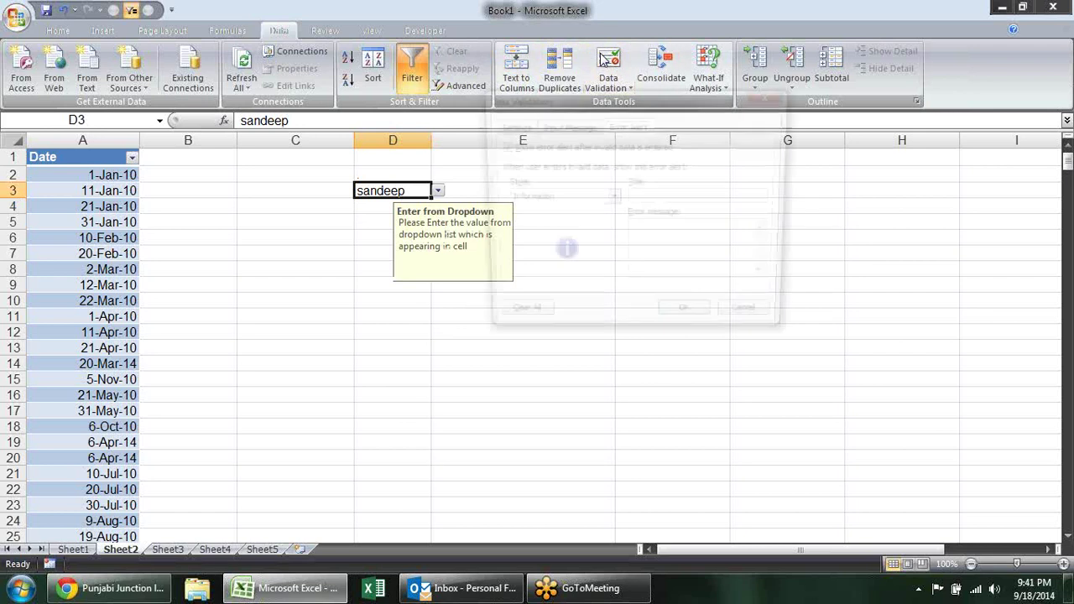
{"action": "left_click", "coordinate": [612, 199]}
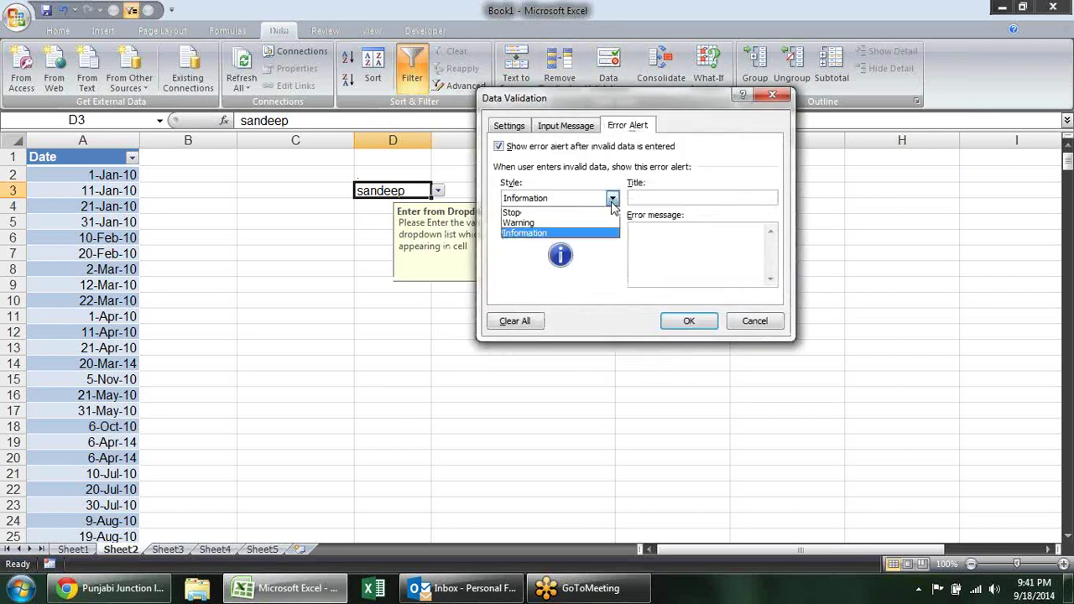
{"action": "left_click", "coordinate": [519, 223]}
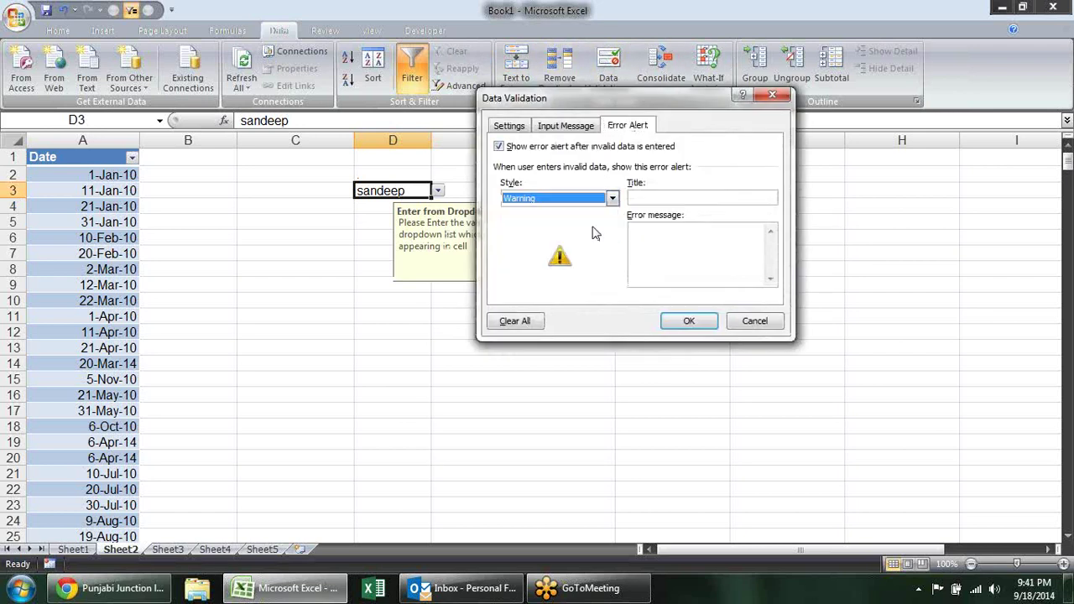
{"action": "left_click", "coordinate": [688, 322]}
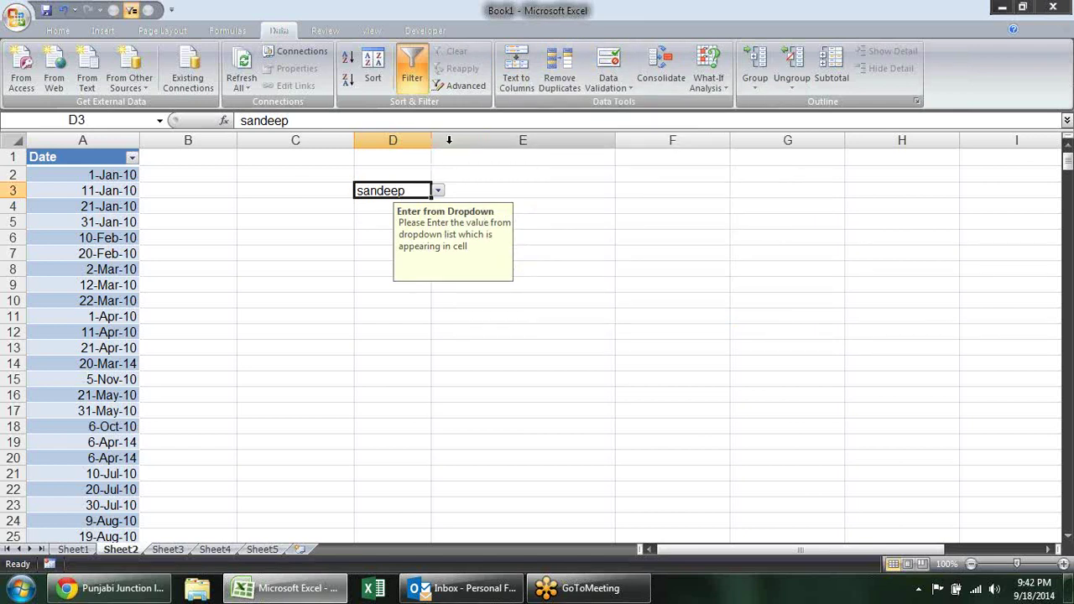
{"action": "type", "text": "sandeep"}
{"action": "key", "text": "Return"}
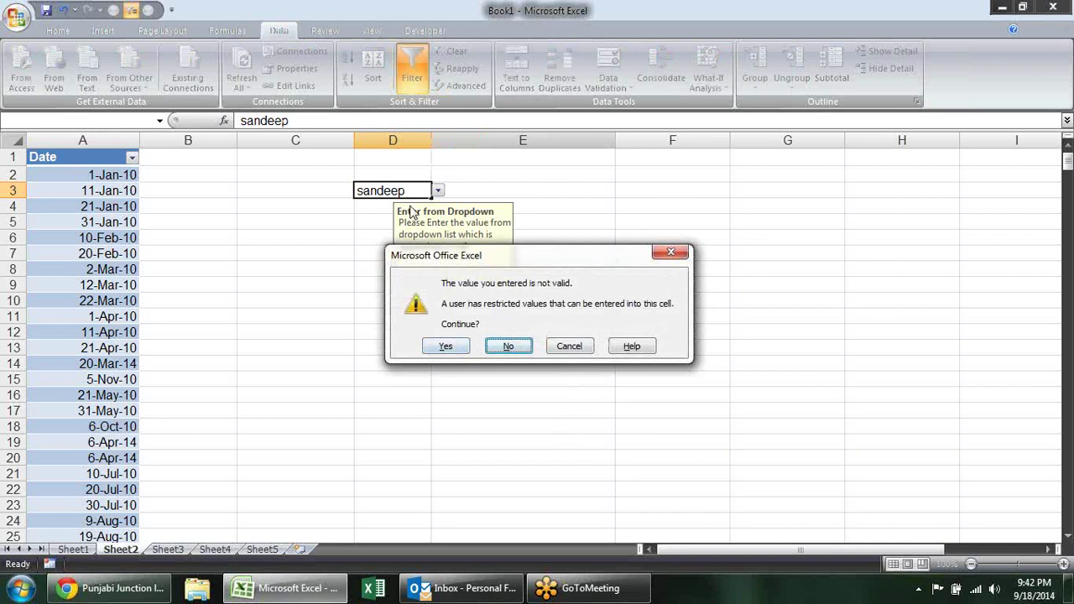
{"action": "left_click", "coordinate": [569, 347]}
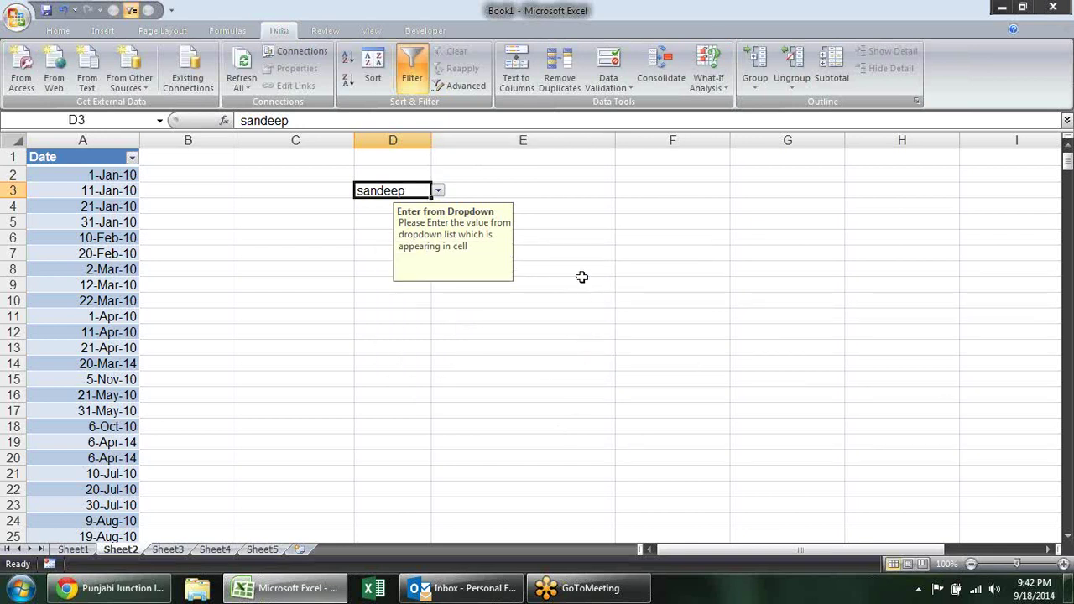
{"action": "key", "text": "Delete"}
{"action": "left_click", "coordinate": [617, 270]}
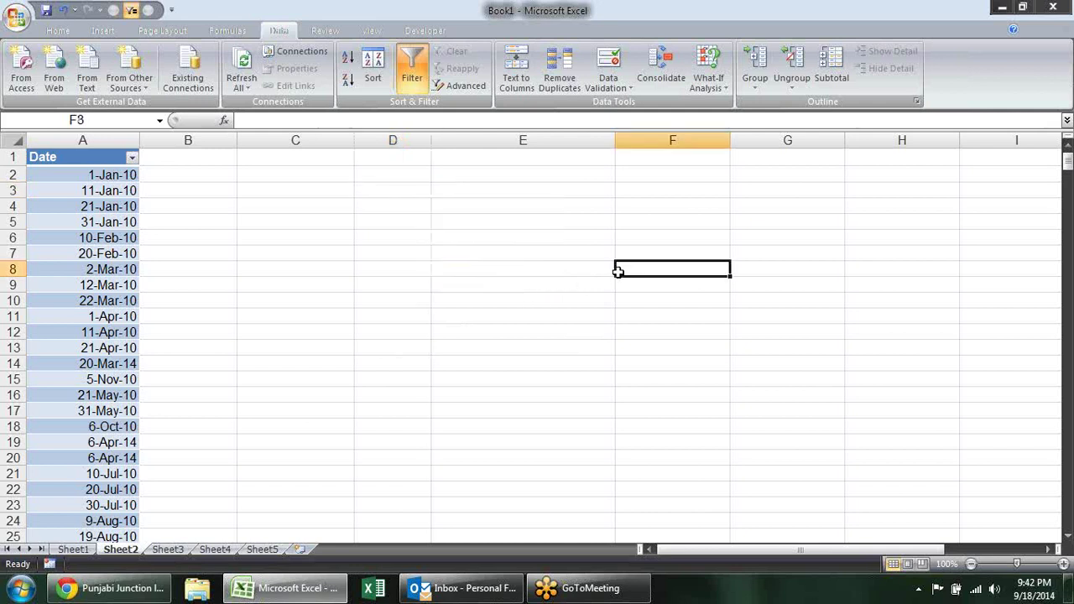
- Dismiss the Consolidate dialog without changes and switch to Sheet1
{"action": "left_click", "coordinate": [661, 69]}
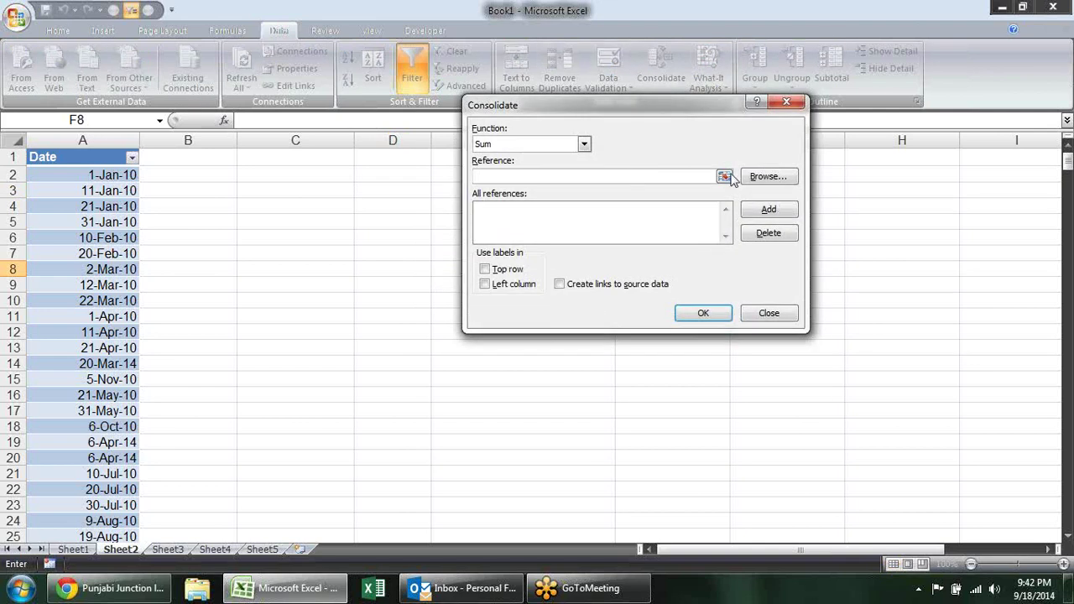
{"action": "left_click", "coordinate": [786, 101]}
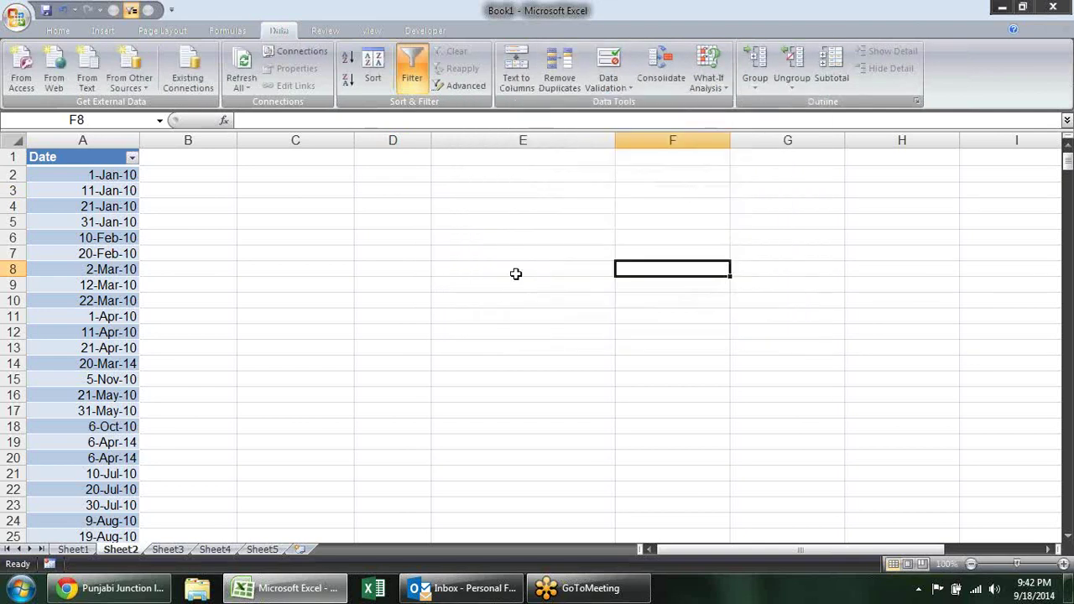
{"action": "left_click", "coordinate": [73, 550]}
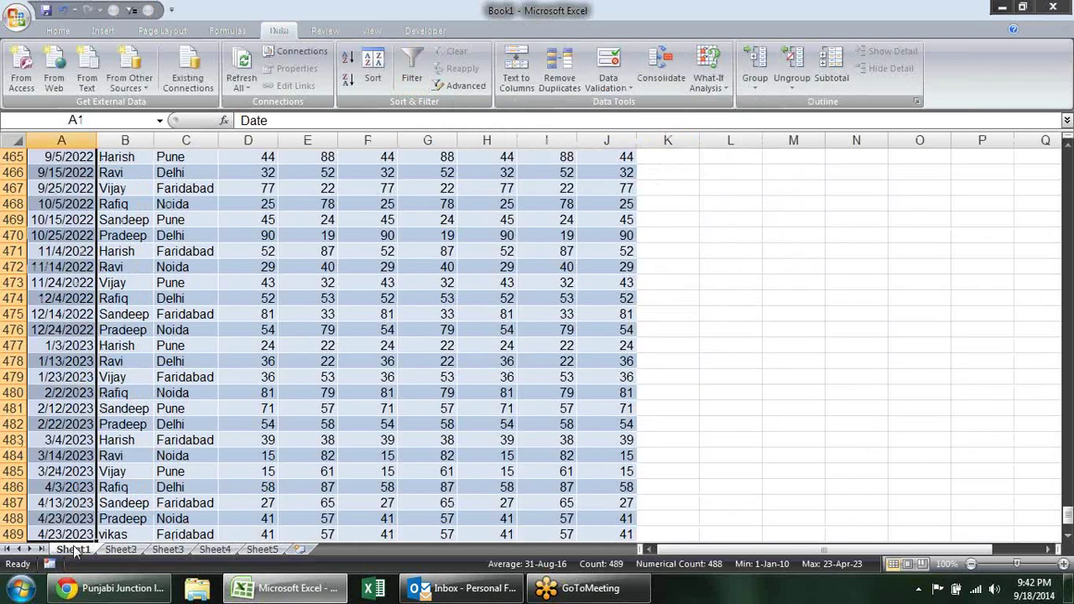
- Scroll Sheet1 back to the top of its sales table and select an empty cell
{"action": "scroll", "coordinate": [201, 319], "scroll_direction": "up", "scroll_amount": 1}
{"action": "scroll", "coordinate": [200, 321], "scroll_direction": "up", "scroll_amount": 11}
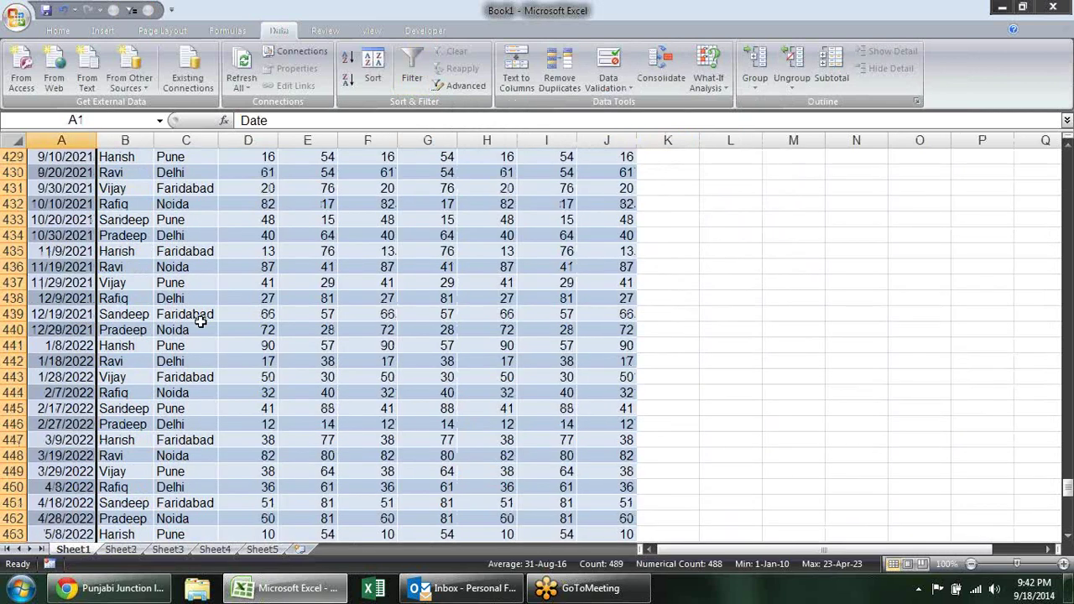
{"action": "scroll", "coordinate": [269, 321], "scroll_direction": "up", "scroll_amount": 11}
{"action": "scroll", "coordinate": [268, 322], "scroll_direction": "up", "scroll_amount": 12}
{"action": "scroll", "coordinate": [269, 321], "scroll_direction": "up", "scroll_amount": 6}
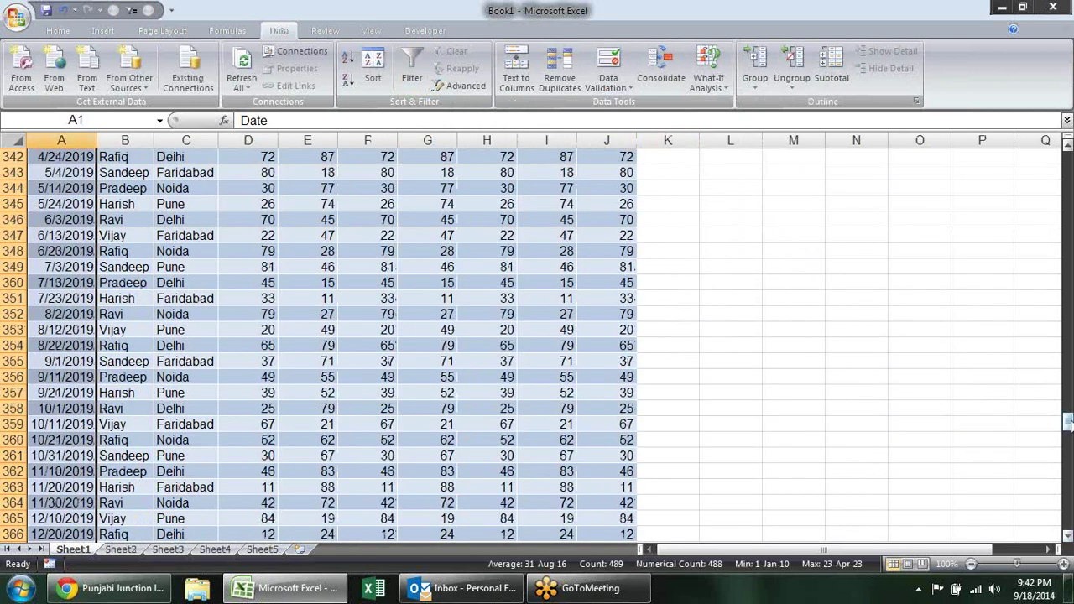
{"action": "left_click_drag", "start_coordinate": [1068, 424], "coordinate": [1067, 164]}
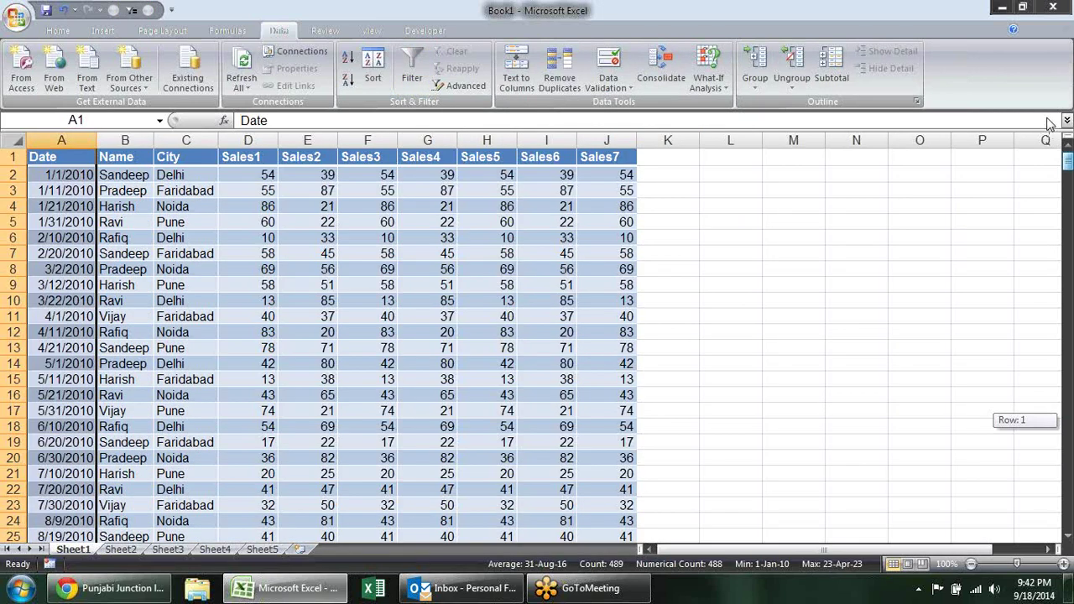
{"action": "left_click", "coordinate": [710, 256]}
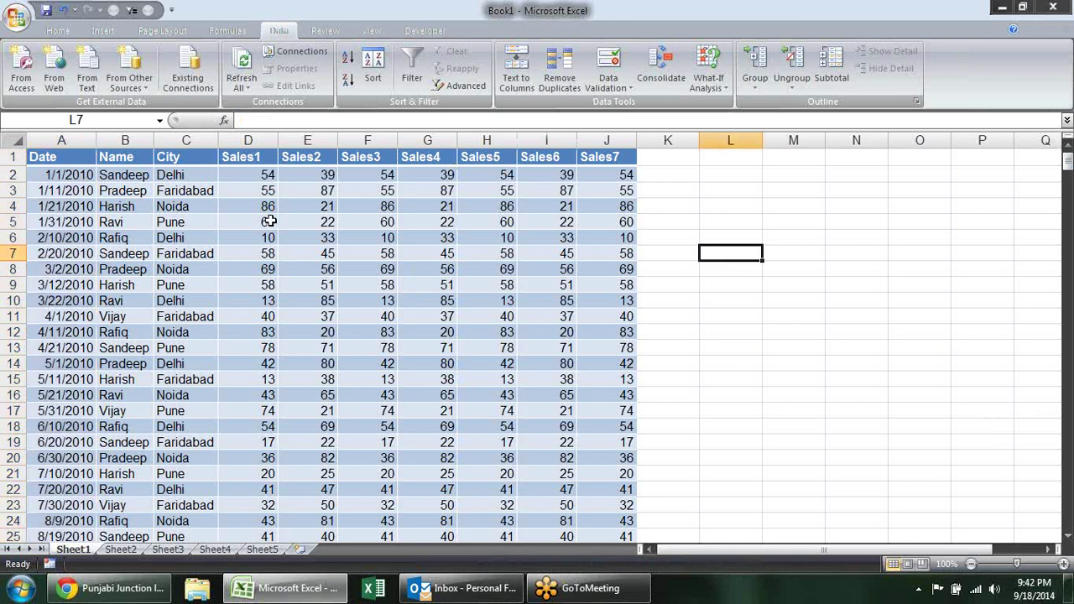
- Copy Sheet1's City and Sales1 range C1:D13 and paste it into Sheet3 at A1
{"action": "left_click_drag", "start_coordinate": [190, 156], "coordinate": [250, 347]}
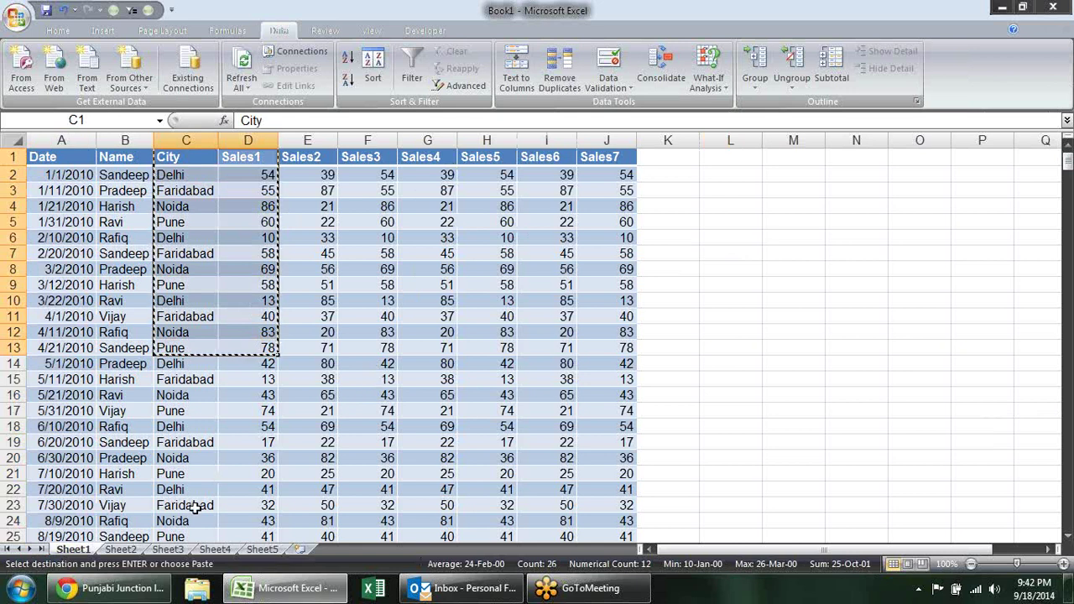
{"action": "key", "text": "ctrl+c"}
{"action": "left_click", "coordinate": [120, 549]}
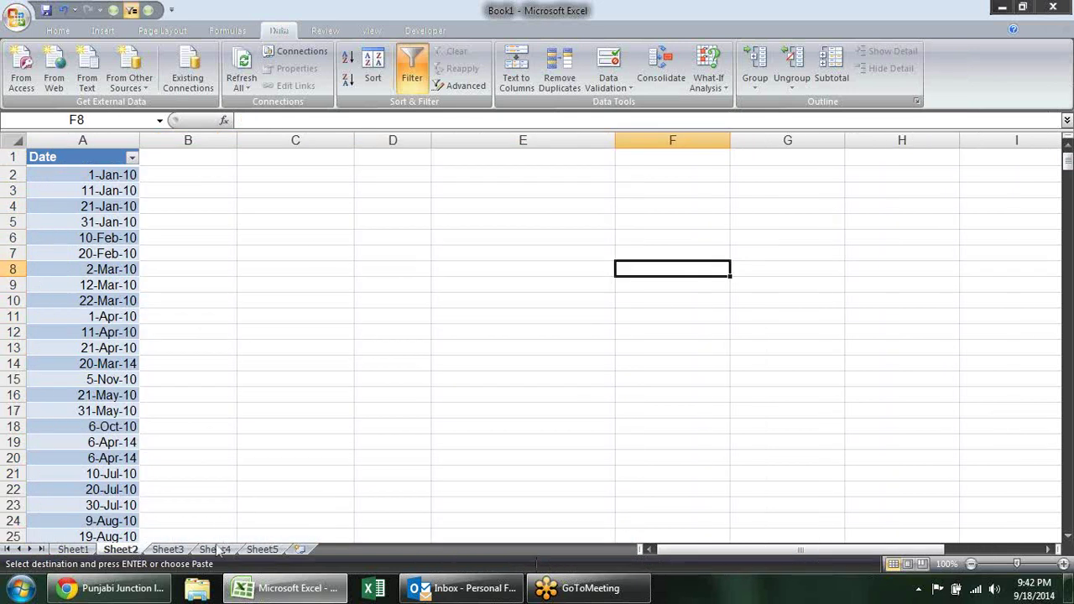
{"action": "left_click", "coordinate": [167, 549]}
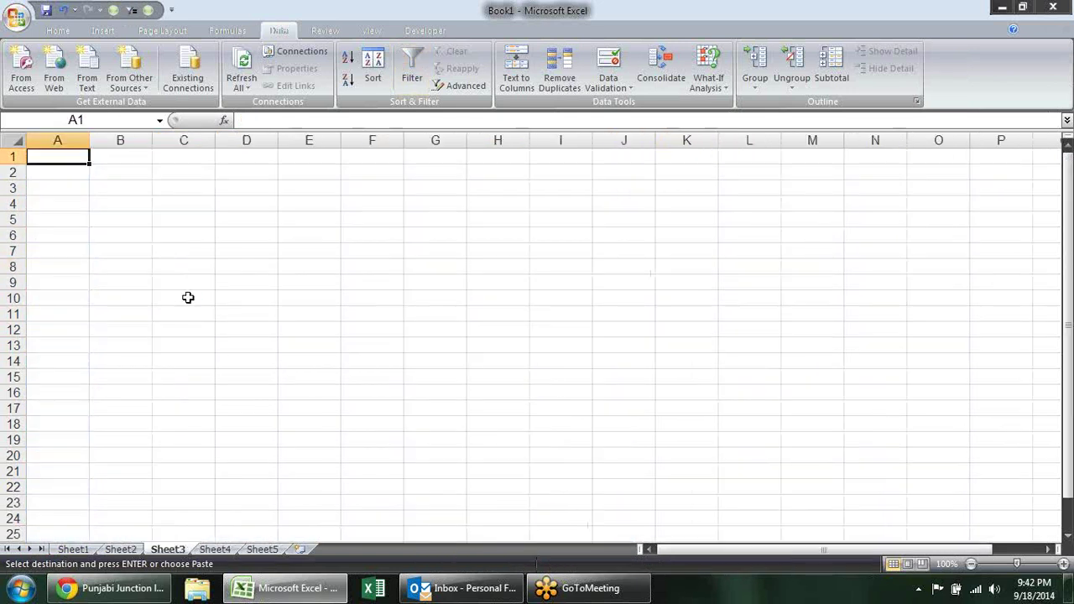
{"action": "key", "text": "ctrl+v"}
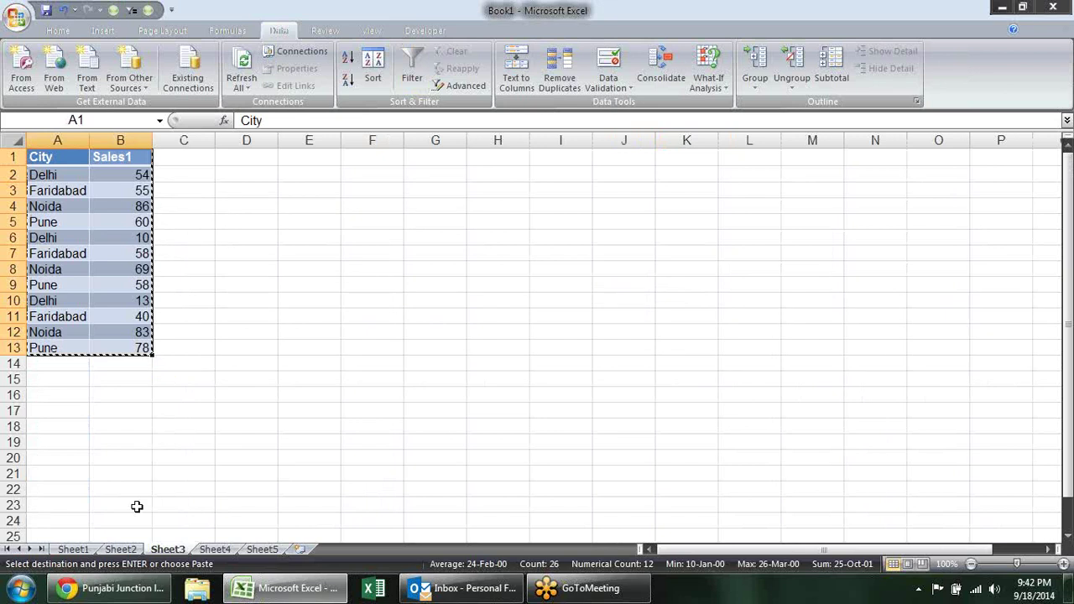
- Paste the same City/Sales1 table into Sheet4 and select its Sales1 values B2:B13
{"action": "left_click", "coordinate": [215, 549]}
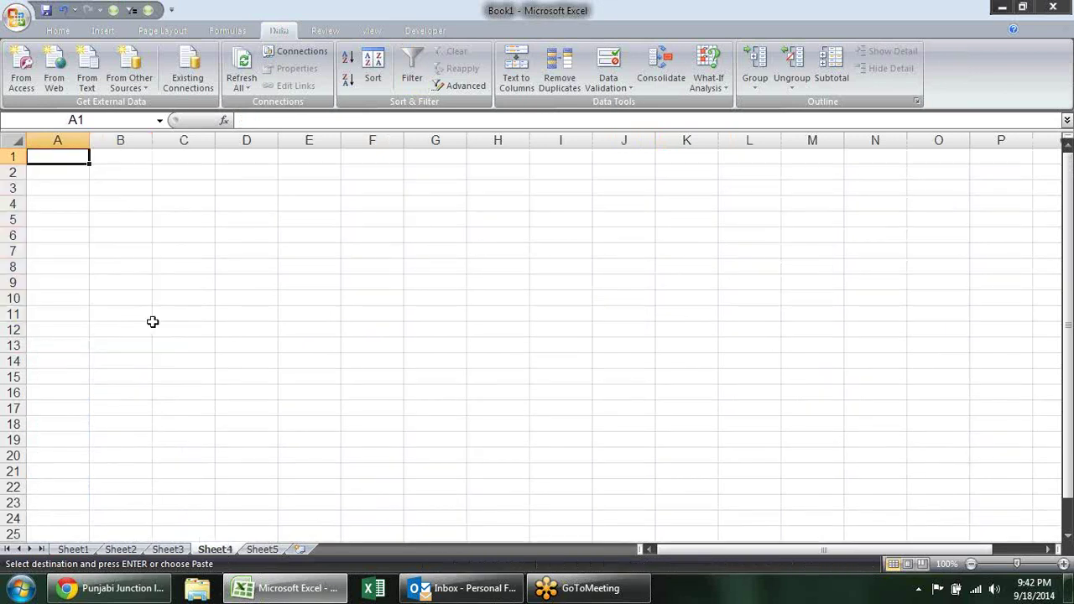
{"action": "key", "text": "ctrl+v"}
{"action": "key", "text": "Tab"}
{"action": "key", "text": "Tab"}
{"action": "key", "text": "Tab"}
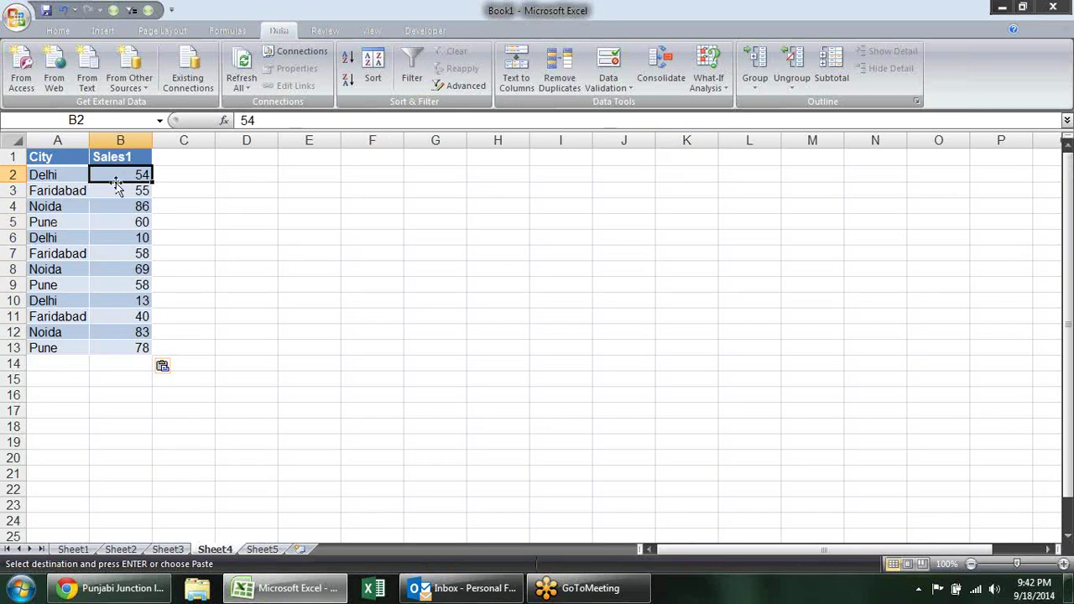
{"action": "left_click_drag", "start_coordinate": [118, 180], "coordinate": [118, 354]}
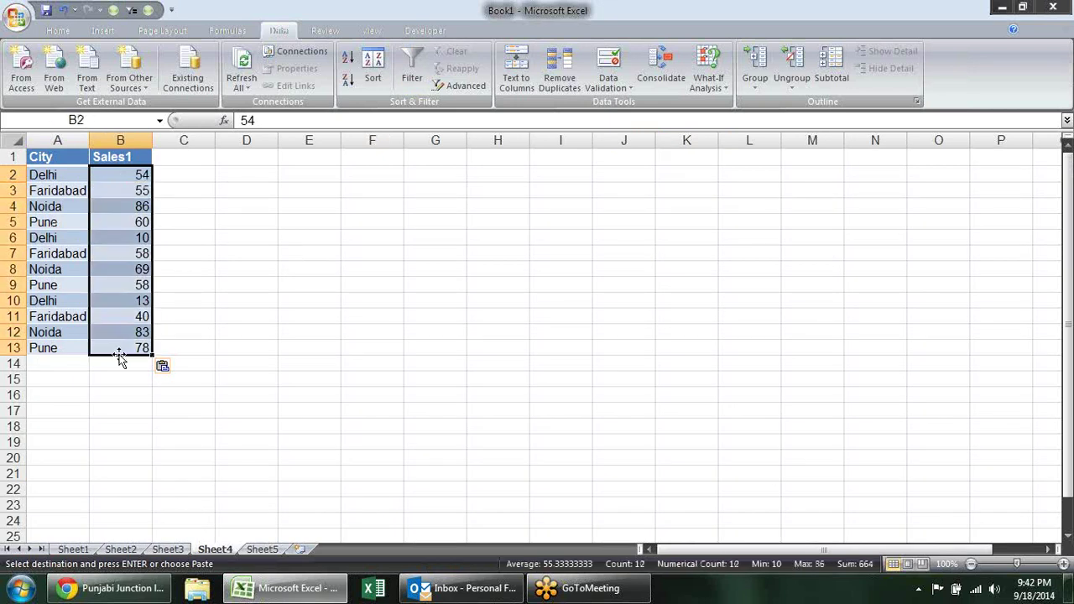
- Enter =RANDBETWEEN(10,90) in B2 and fill it down to B13
{"action": "type", "text": "=ra"}
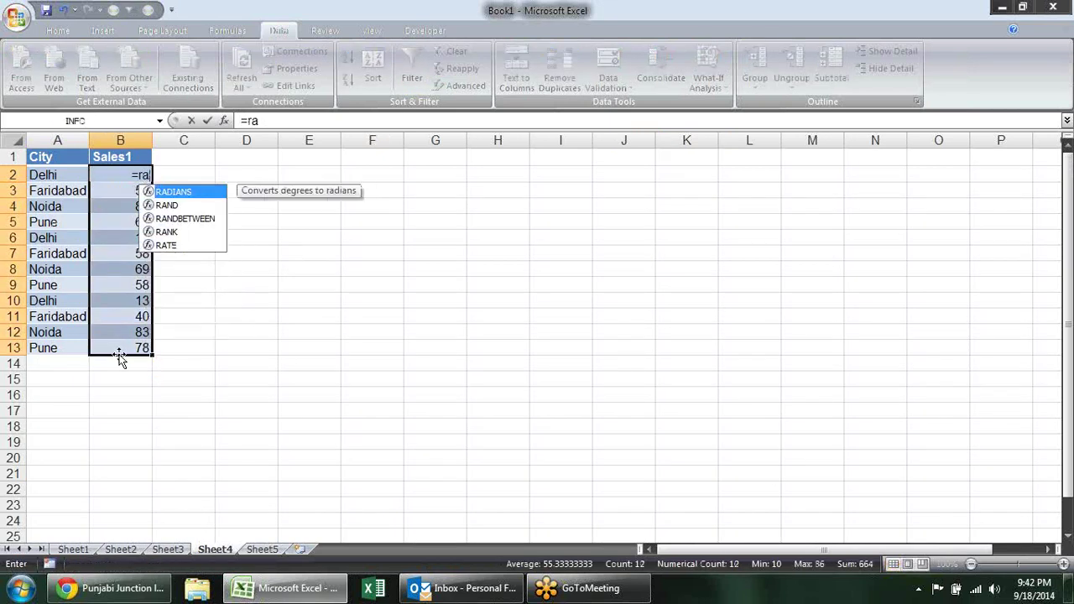
{"action": "key", "text": "Down"}
{"action": "key", "text": "Down"}
{"action": "key", "text": "Tab"}
{"action": "type", "text": "10"}
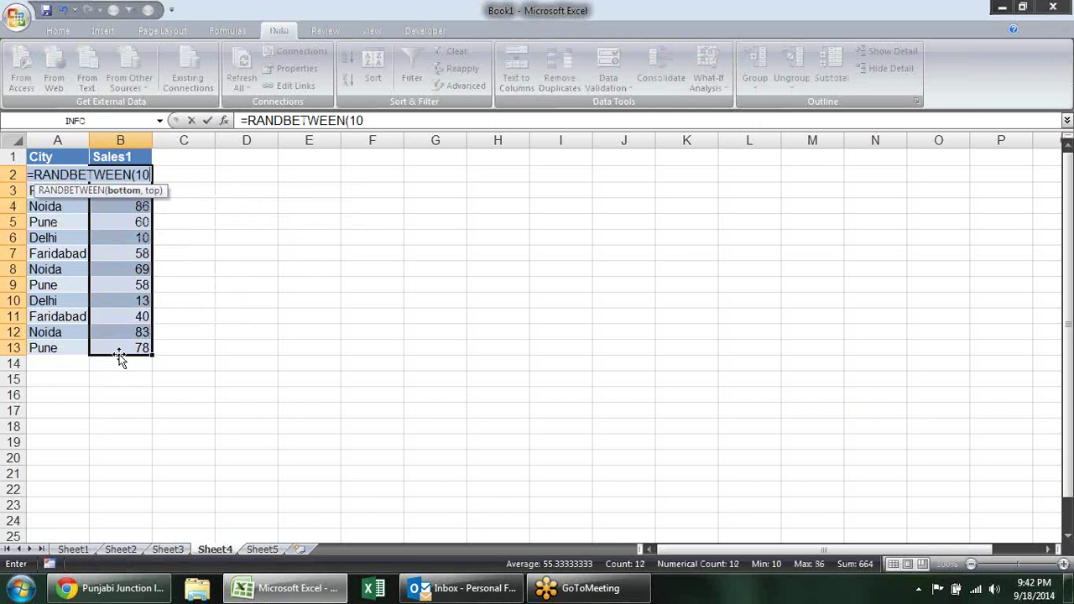
{"action": "type", "text": ",90)"}
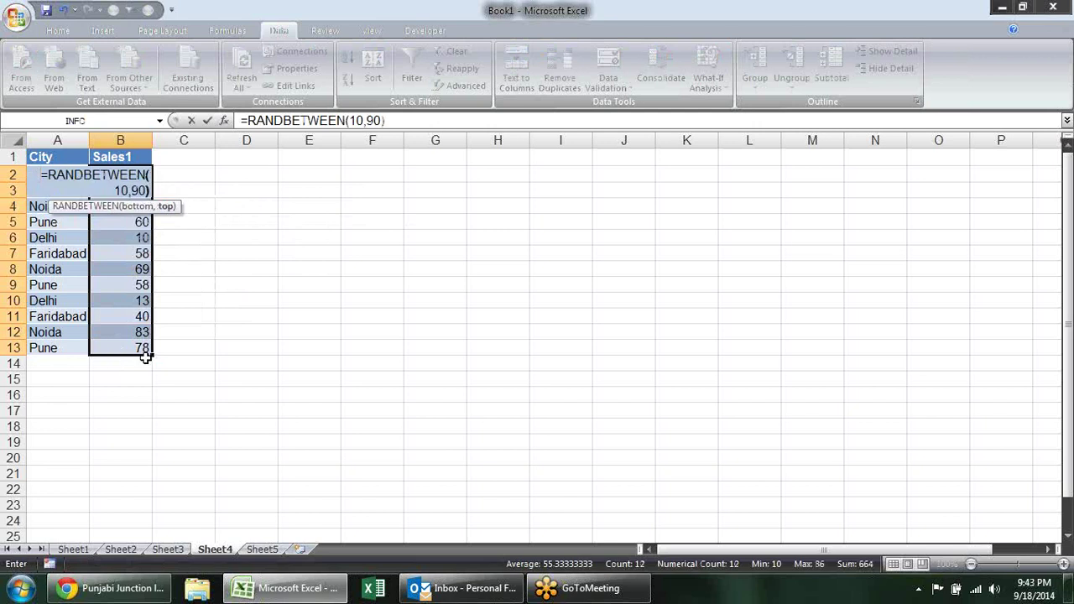
{"action": "key", "text": "Return"}
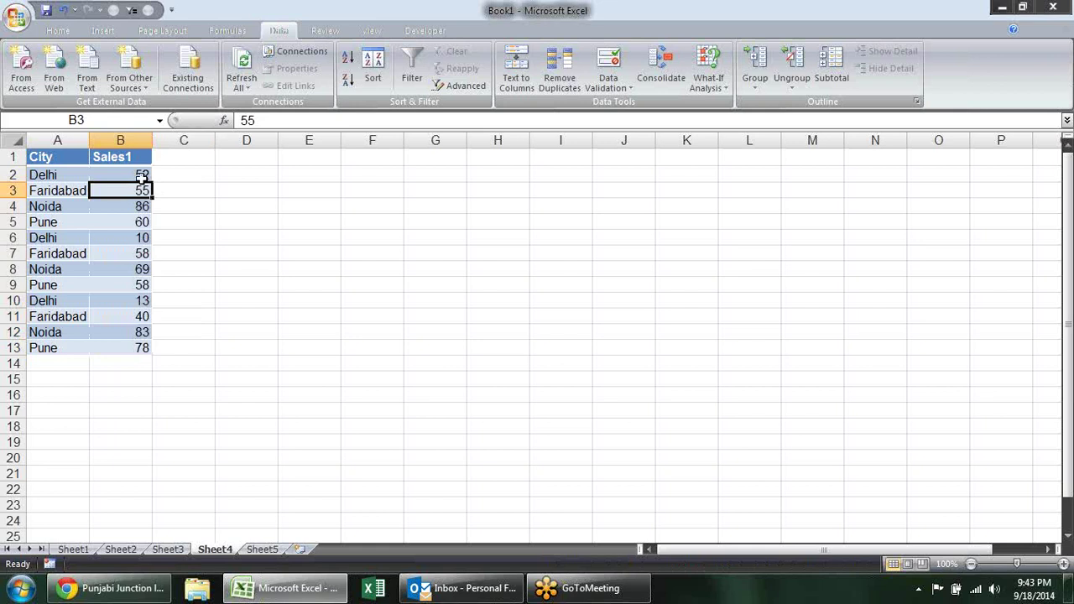
{"action": "left_click", "coordinate": [142, 175]}
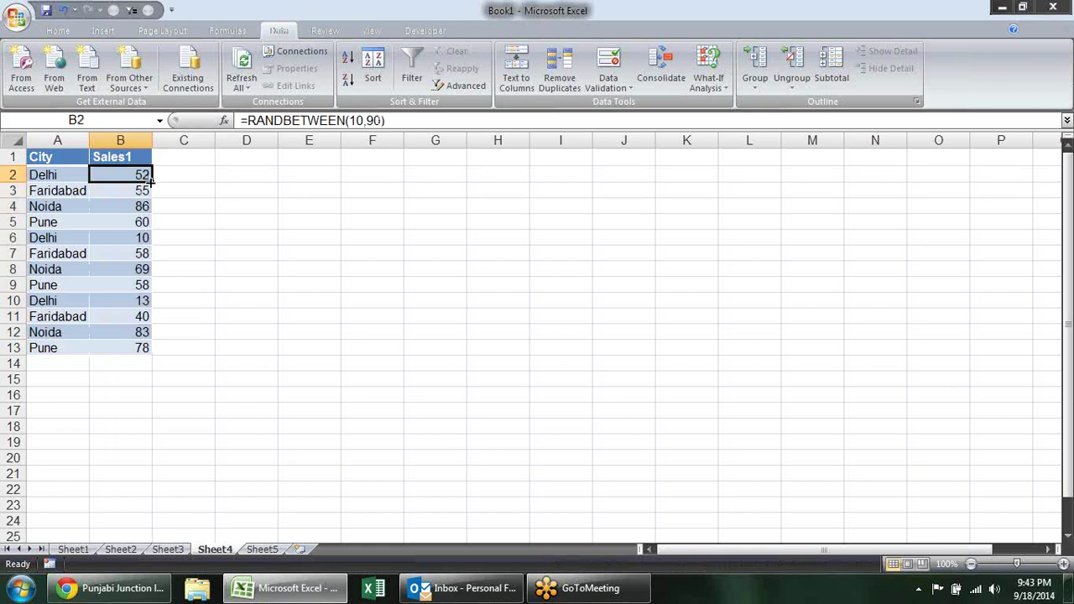
{"action": "double_click", "coordinate": [148, 180]}
- Replace B2:B13 with their current values using Paste Special > Values
{"action": "key", "text": "ctrl+c"}
{"action": "key", "text": "alt+e"}
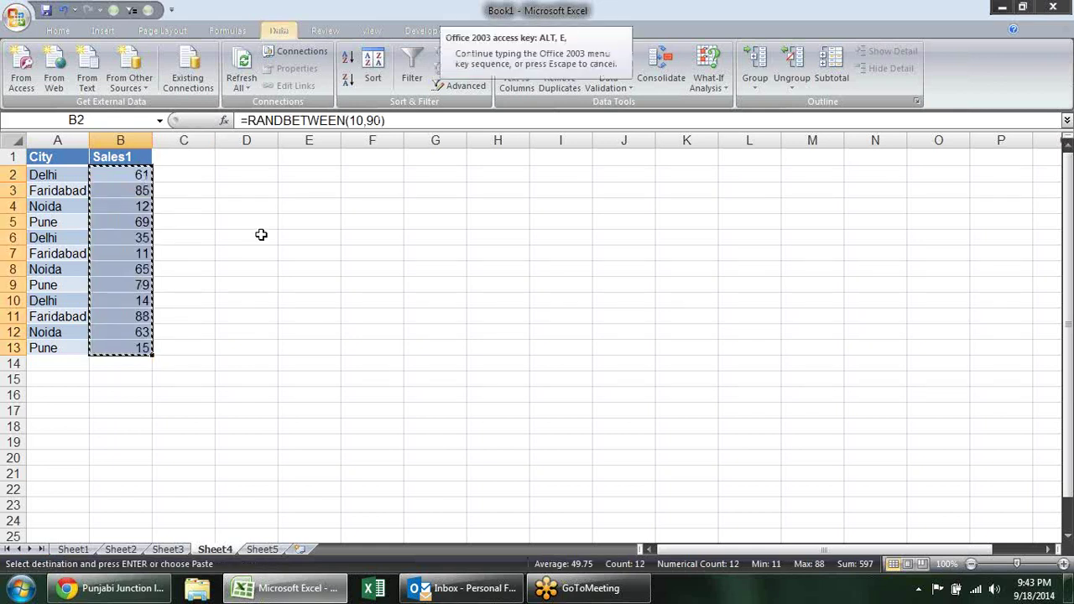
{"action": "key", "text": "s"}
{"action": "key", "text": "v"}
{"action": "key", "text": "Return"}
{"action": "left_click", "coordinate": [282, 254]}
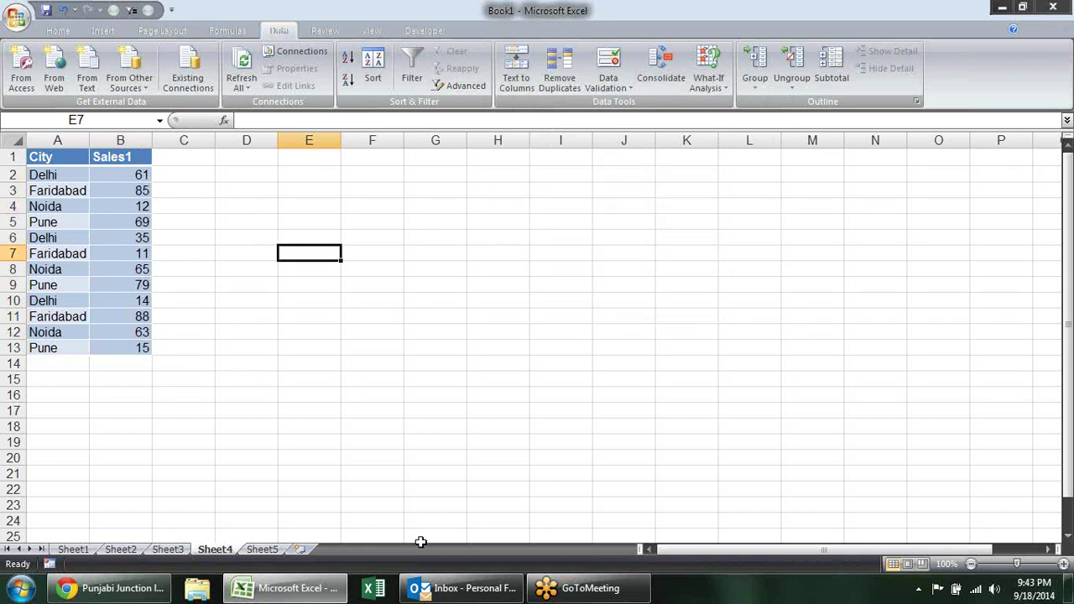
- On Sheet5, open Consolidate and add Sheet3!$A$1:$B$13 as the first source
{"action": "left_click", "coordinate": [178, 551]}
{"action": "left_click", "coordinate": [212, 550]}
{"action": "left_click", "coordinate": [265, 550]}
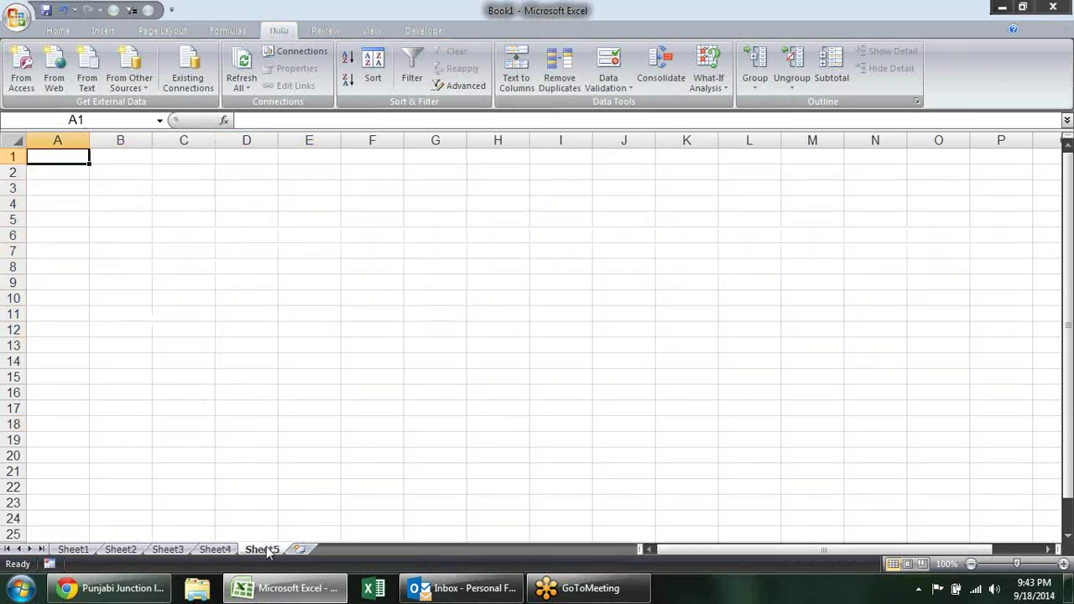
{"action": "left_click", "coordinate": [661, 72]}
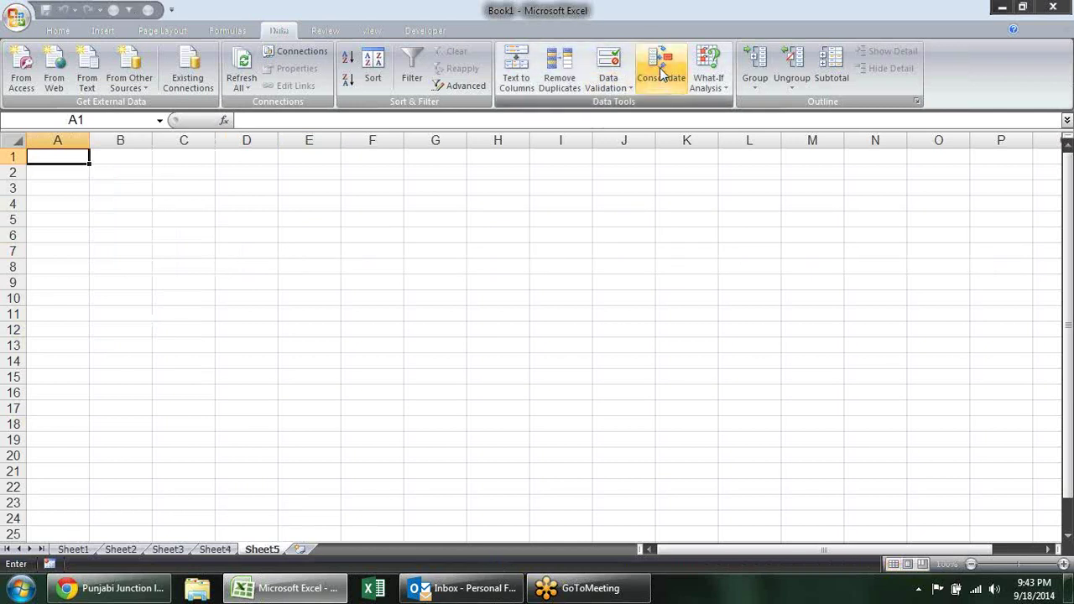
{"action": "left_click_drag", "start_coordinate": [589, 110], "coordinate": [293, 131]}
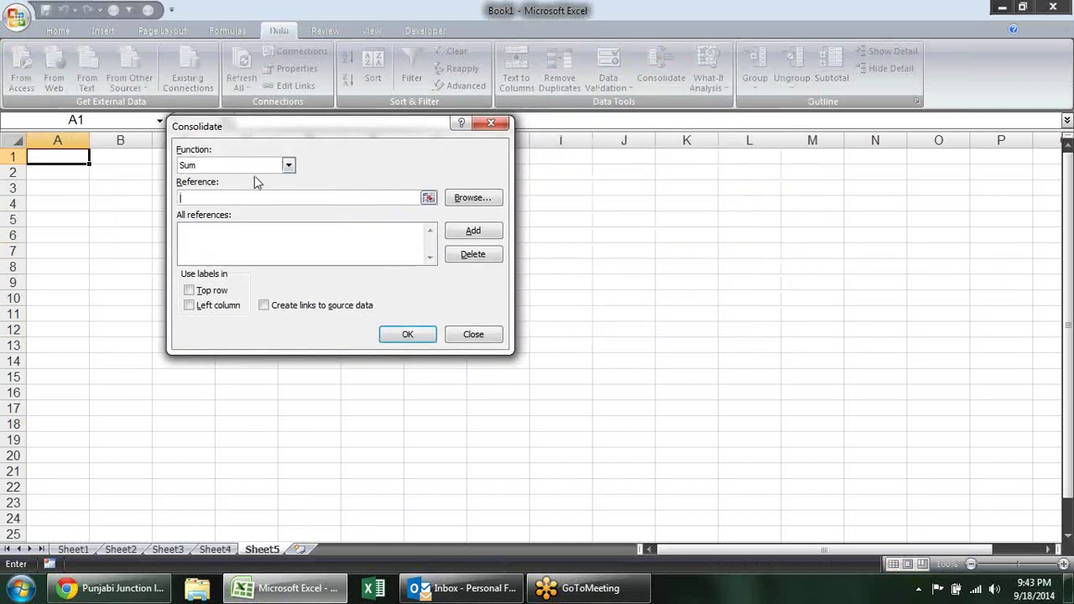
{"action": "left_click", "coordinate": [429, 199]}
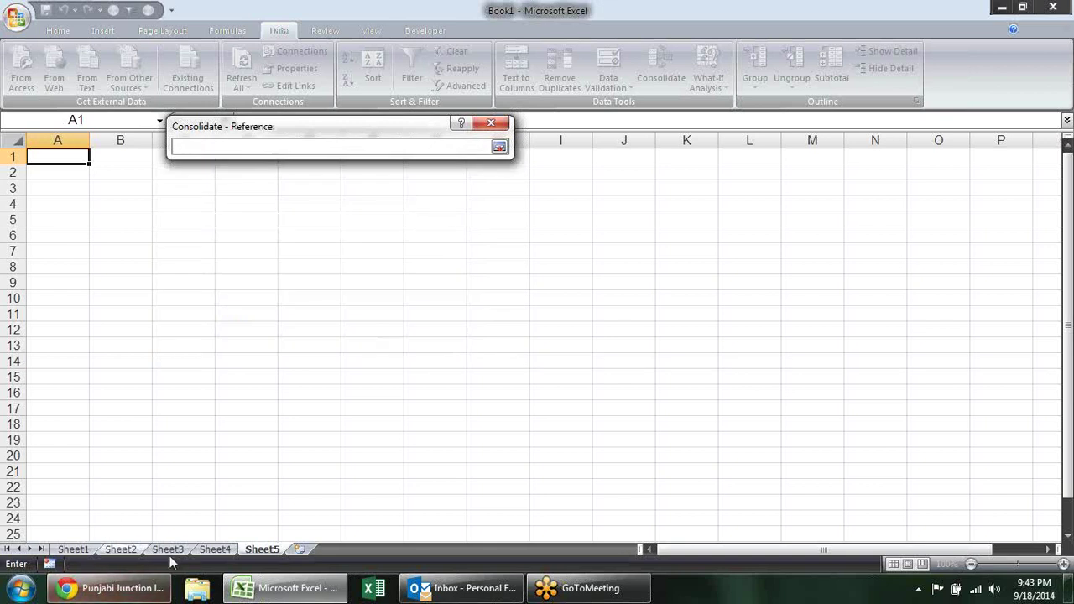
{"action": "left_click", "coordinate": [168, 549]}
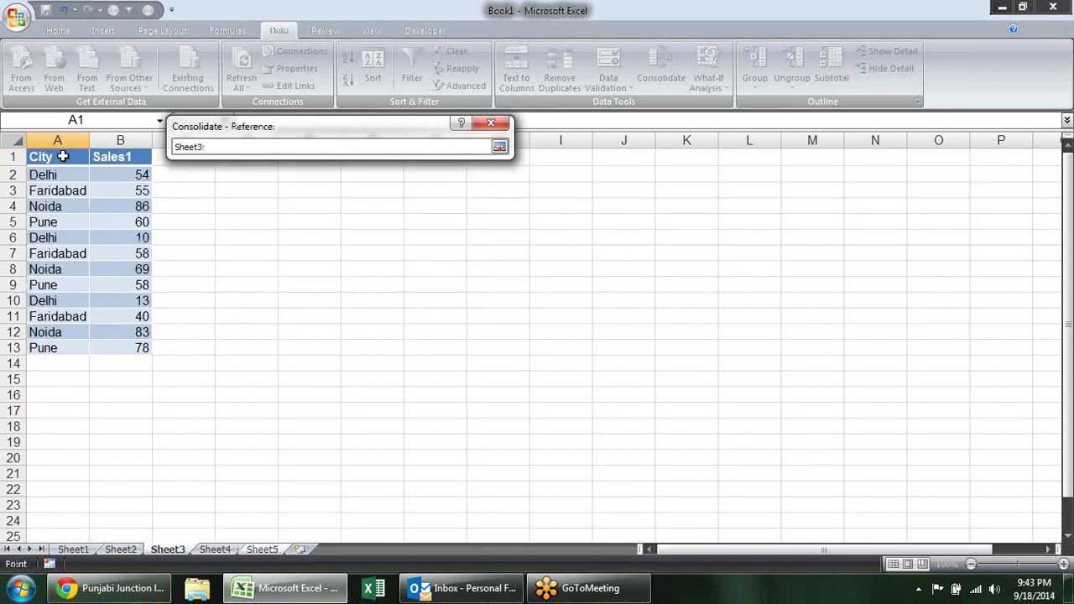
{"action": "left_click_drag", "start_coordinate": [76, 157], "coordinate": [140, 348]}
{"action": "key", "text": "Return"}
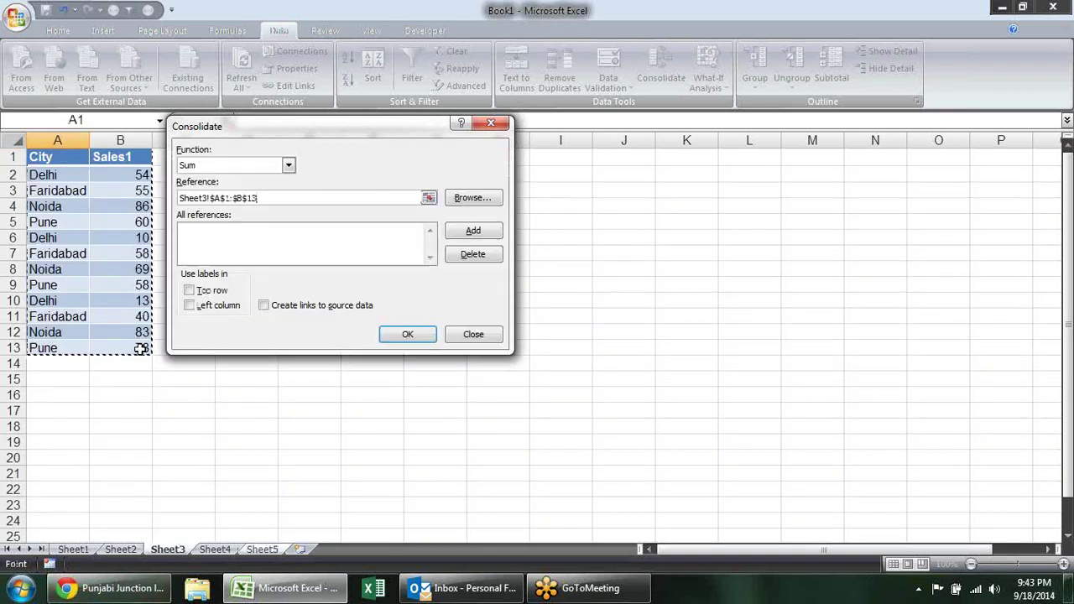
{"action": "left_click", "coordinate": [472, 230]}
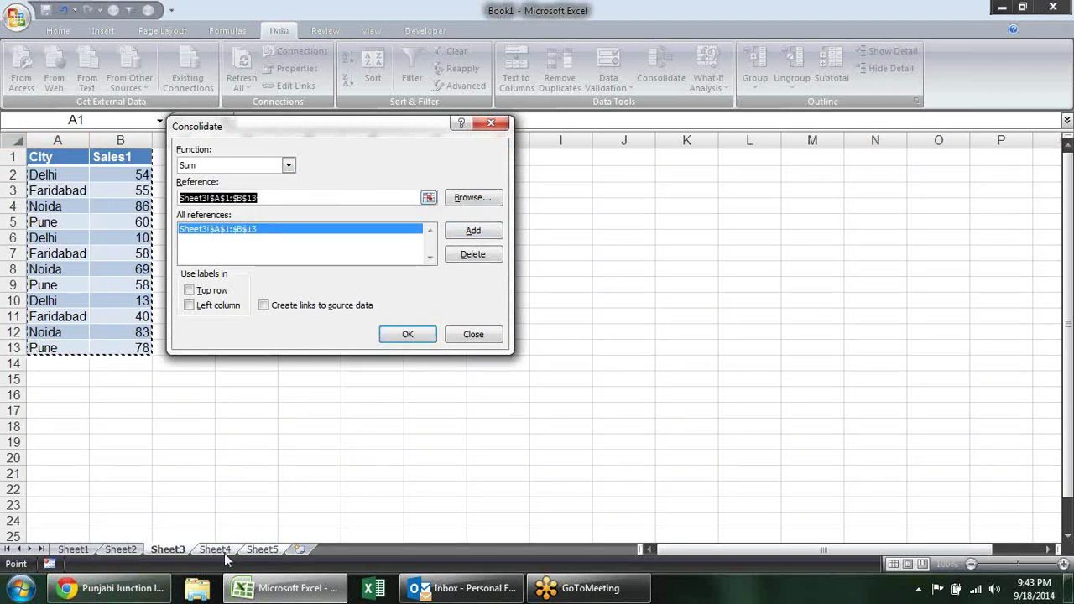
- Add Sheet4!$A$1:$B$13 as the second source and enable Top row labels
{"action": "left_click", "coordinate": [228, 554]}
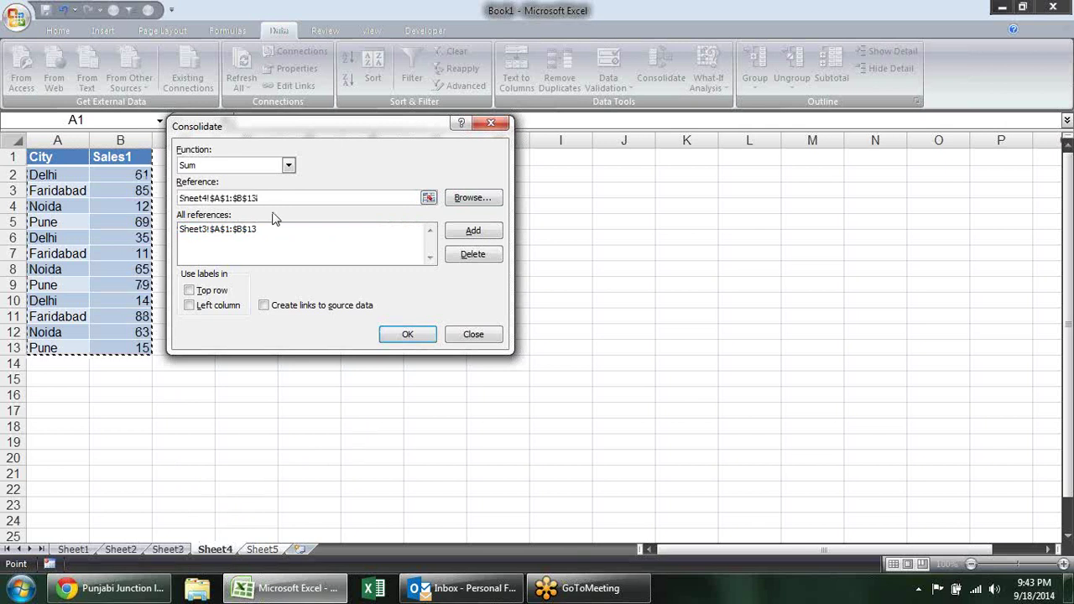
{"action": "left_click_drag", "start_coordinate": [67, 163], "coordinate": [117, 349]}
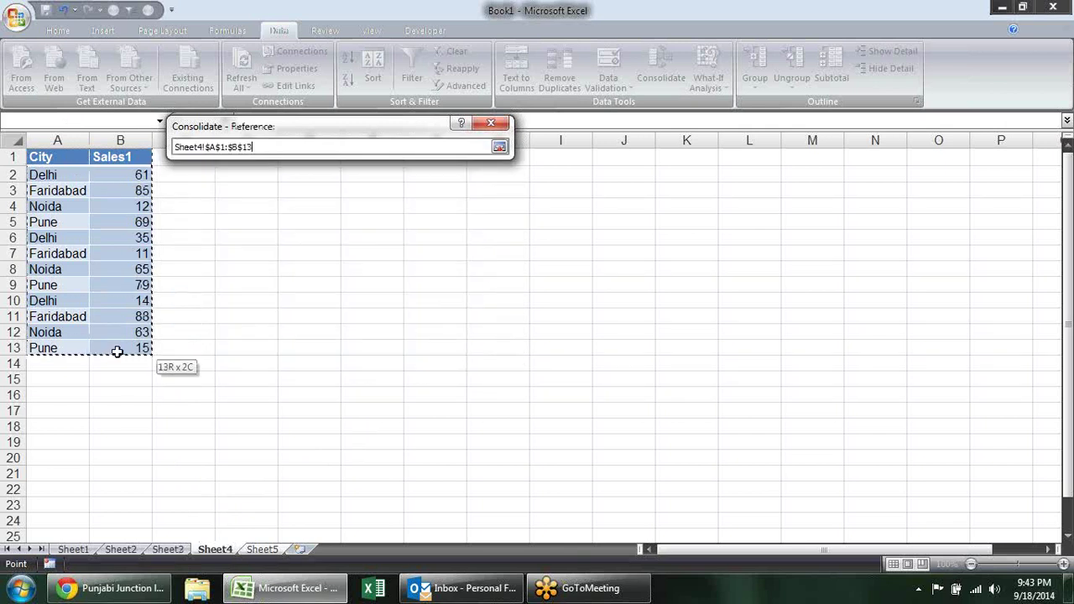
{"action": "left_click", "coordinate": [472, 233]}
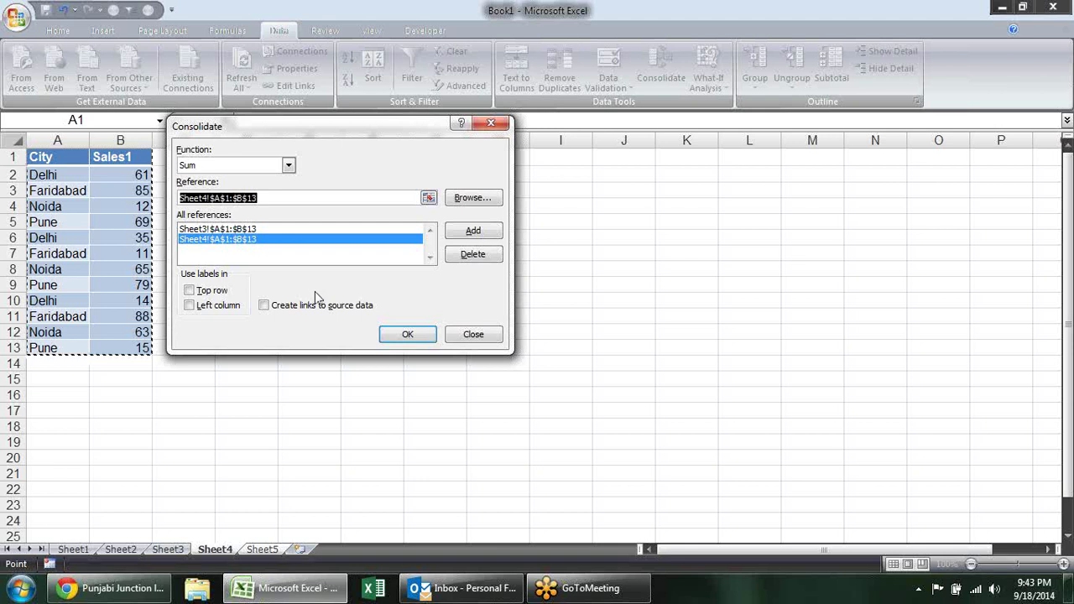
{"action": "left_click_drag", "start_coordinate": [302, 130], "coordinate": [588, 121]}
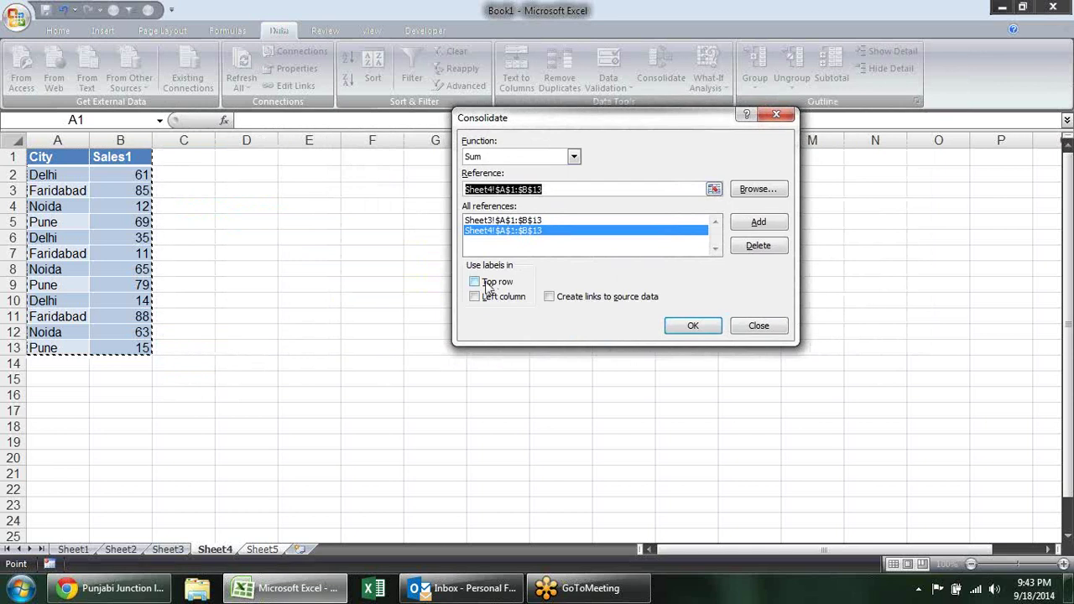
{"action": "left_click", "coordinate": [489, 286]}
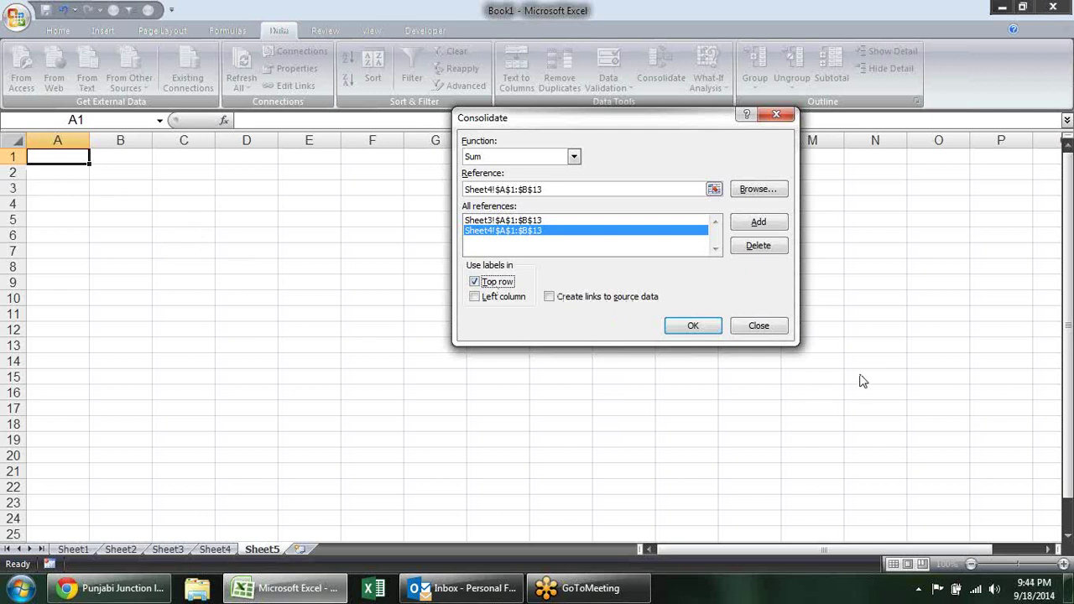
- Run the Sum consolidation onto Sheet5 and compare it with Sheet4's city entries
{"action": "left_click", "coordinate": [681, 327]}
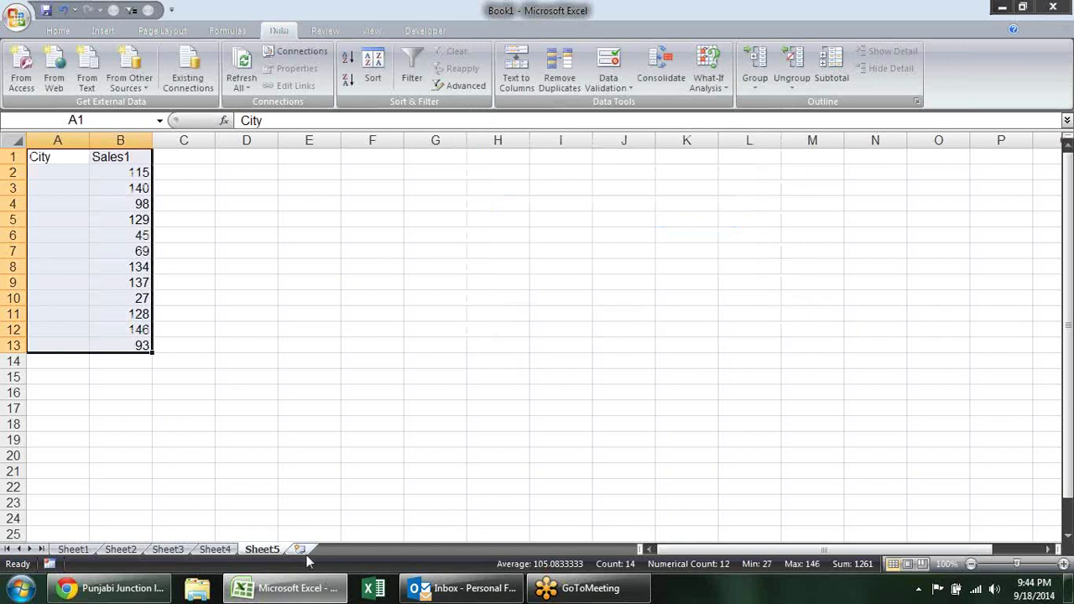
{"action": "left_click", "coordinate": [217, 550]}
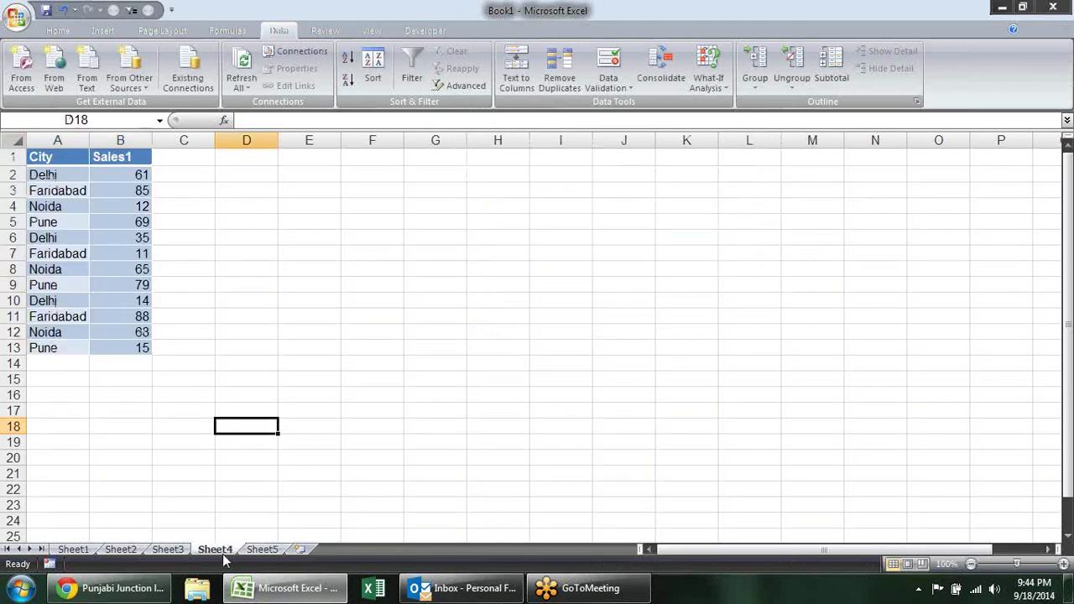
{"action": "left_click", "coordinate": [48, 179]}
{"action": "left_click", "coordinate": [60, 257]}
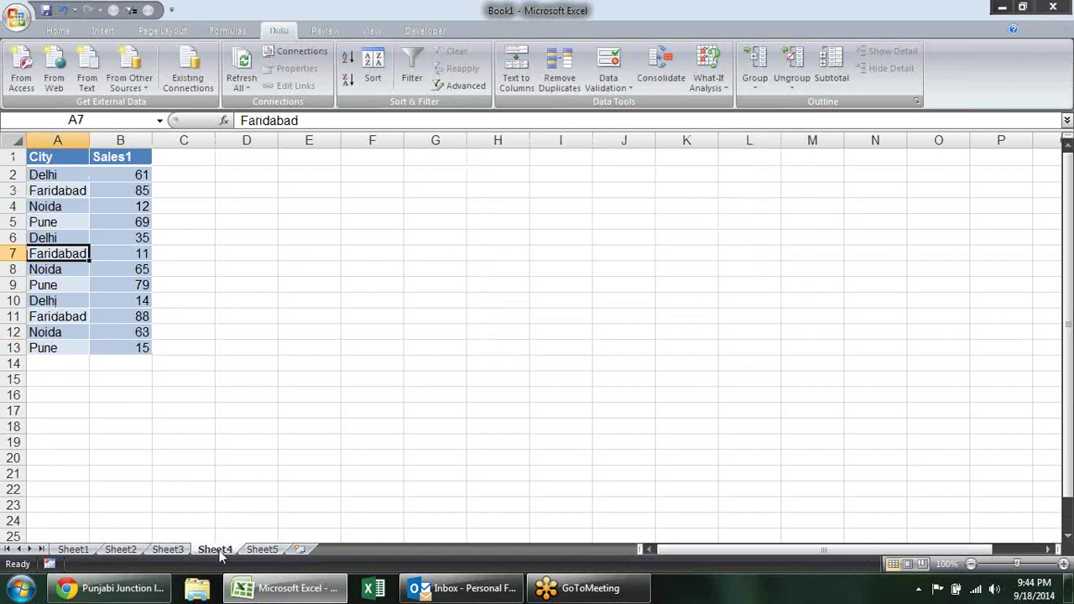
{"action": "left_click", "coordinate": [262, 551]}
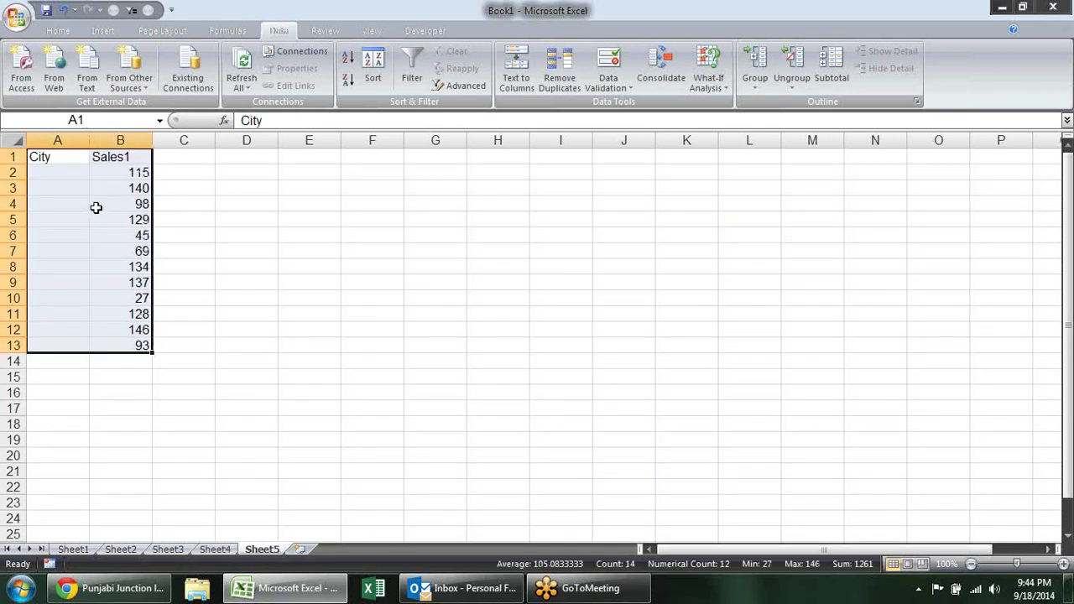
{"action": "left_click", "coordinate": [217, 550]}
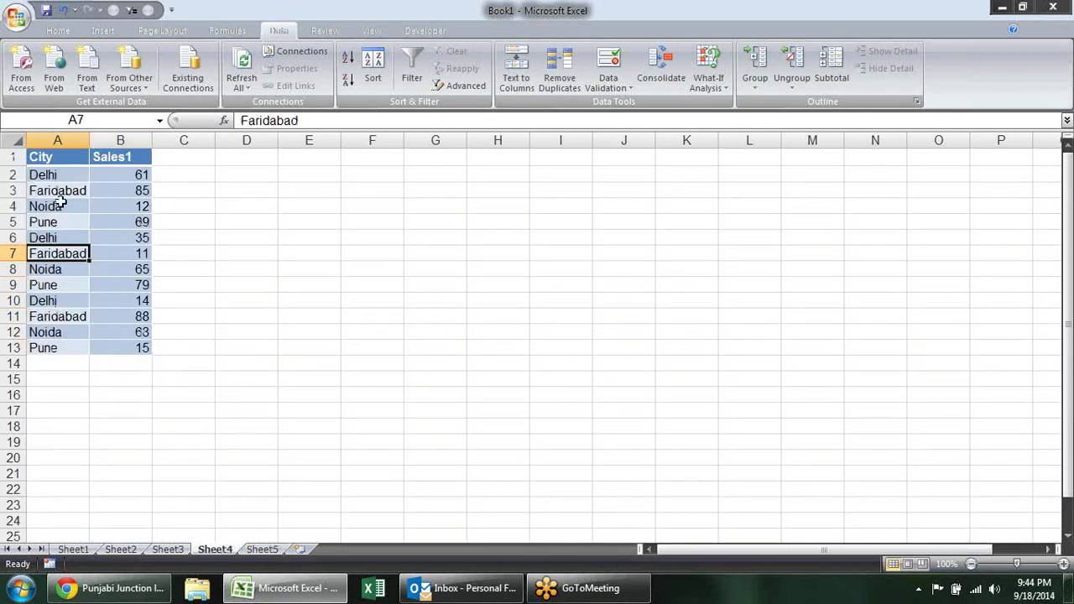
- Clear Sheet4's table from row 4 down, keeping only Delhi 61 and Faridabad 85
{"action": "left_click", "coordinate": [220, 270]}
{"action": "left_click_drag", "start_coordinate": [62, 279], "coordinate": [156, 352]}
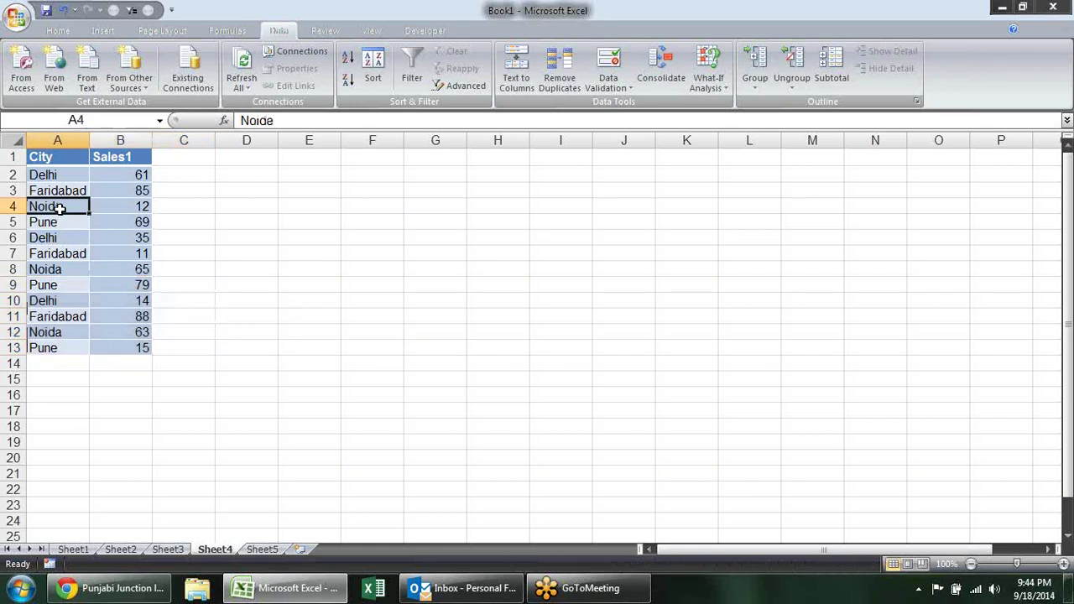
{"action": "left_click_drag", "start_coordinate": [60, 208], "coordinate": [190, 391]}
{"action": "key", "text": "Delete"}
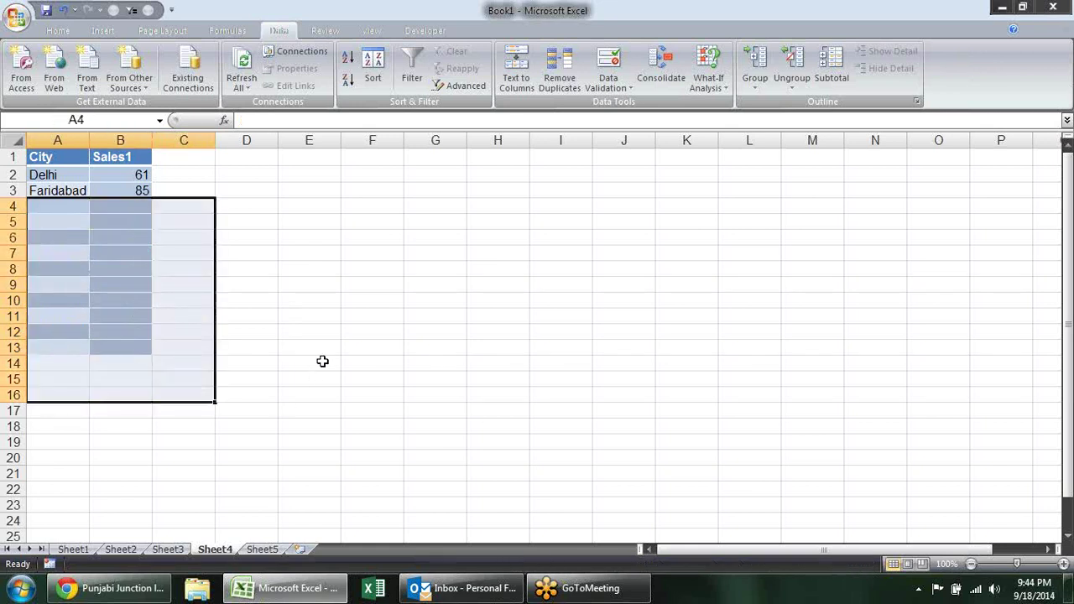
{"action": "key", "text": "alt+e"}
{"action": "key", "text": "d"}
{"action": "left_click", "coordinate": [312, 367]}
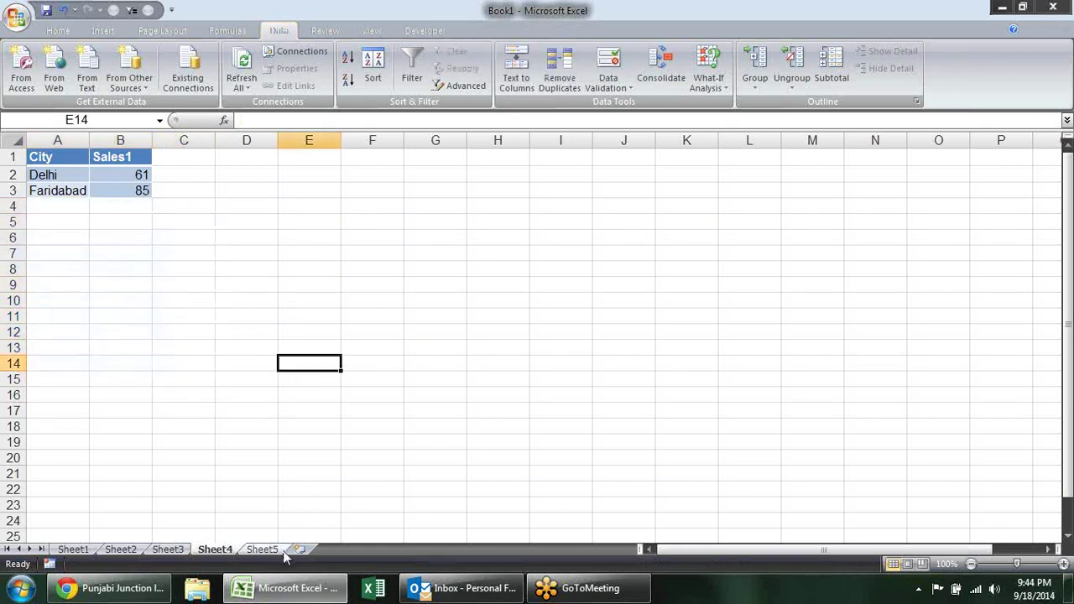
- Clear the old consolidated results on Sheet5 and select A1 as the output start
{"action": "left_click", "coordinate": [261, 549]}
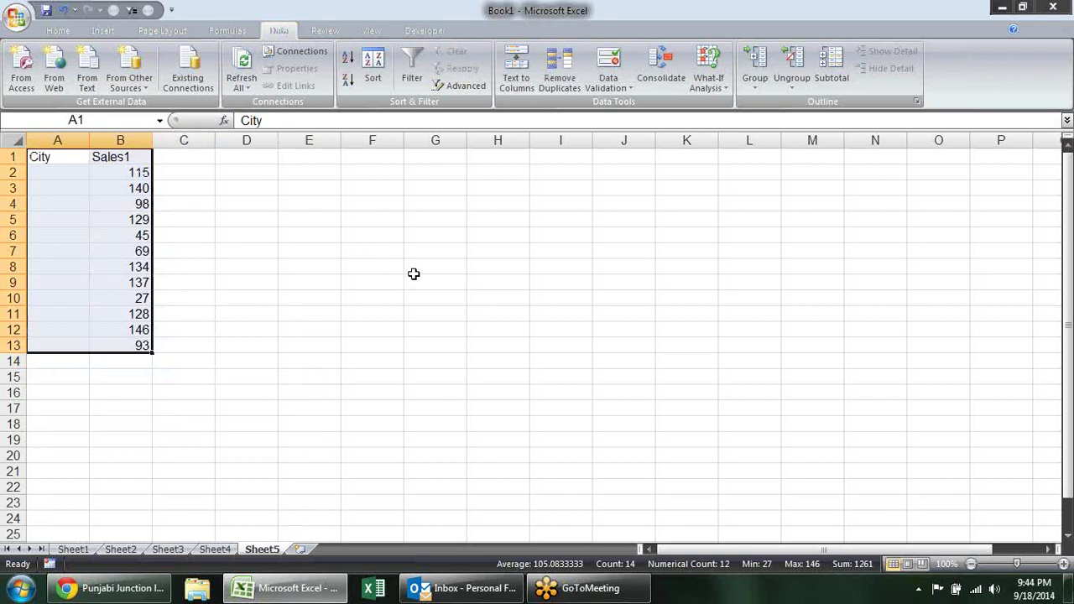
{"action": "key", "text": "Delete"}
{"action": "left_click", "coordinate": [337, 185]}
{"action": "left_click", "coordinate": [35, 161]}
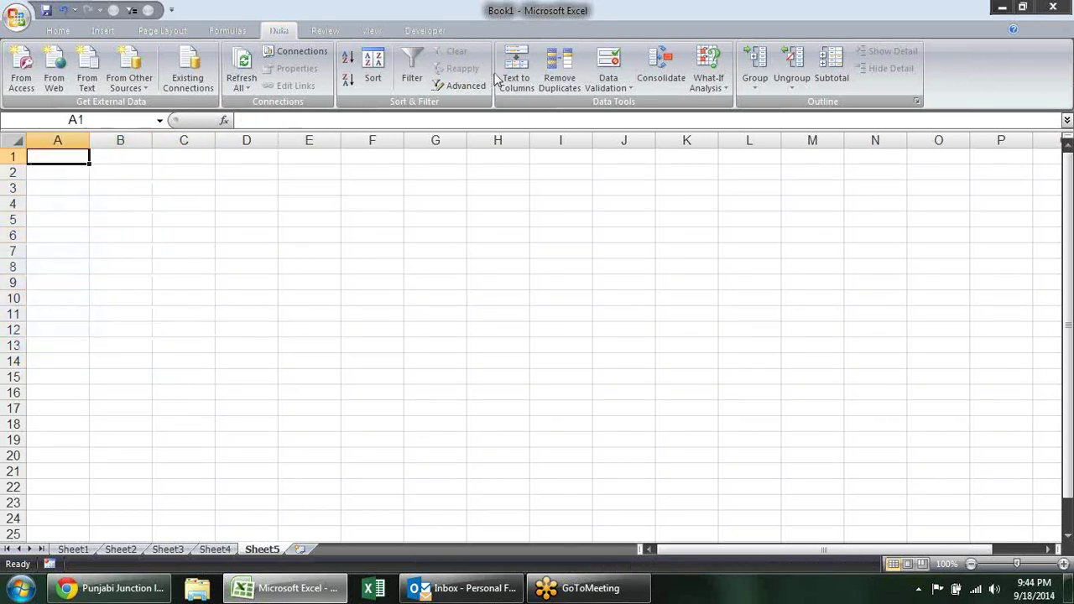
- Reopen Consolidate and add Sheet4!$A$1:$B$3 as a source reference
{"action": "left_click", "coordinate": [608, 65]}
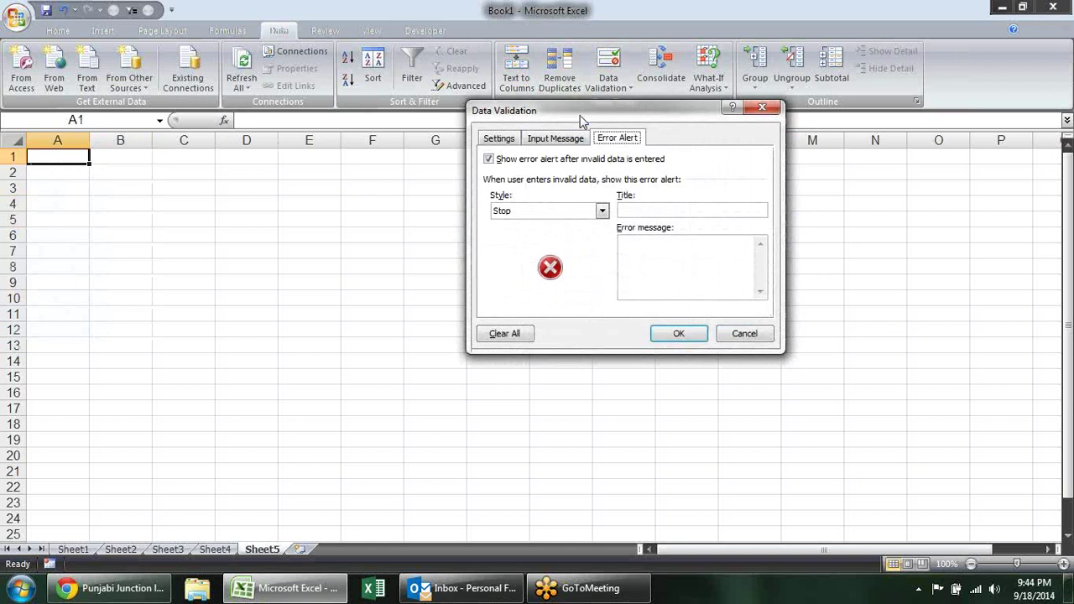
{"action": "left_click_drag", "start_coordinate": [583, 118], "coordinate": [420, 129]}
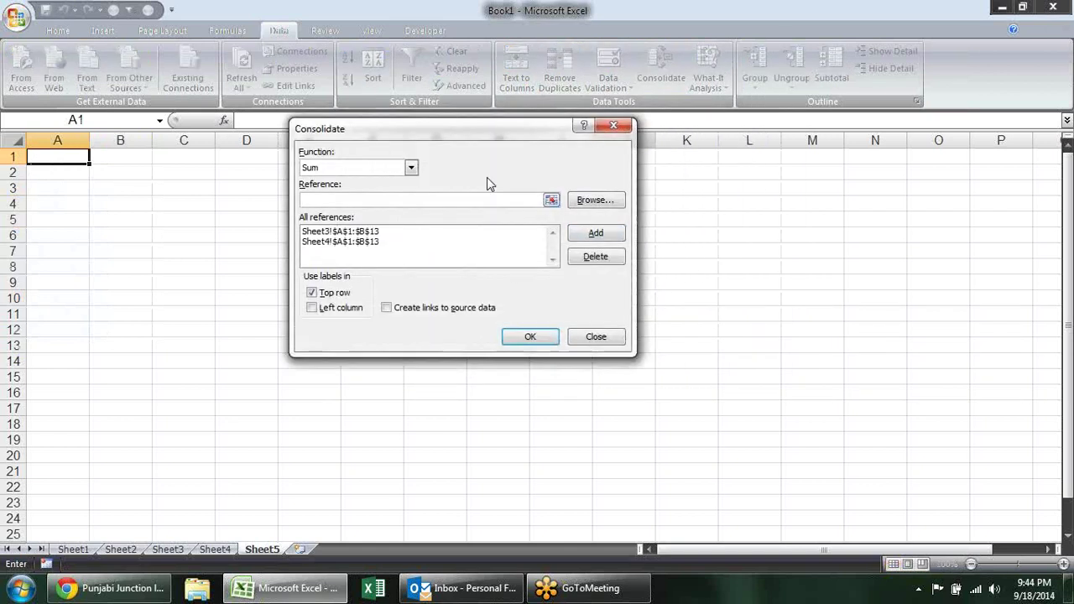
{"action": "left_click", "coordinate": [401, 243]}
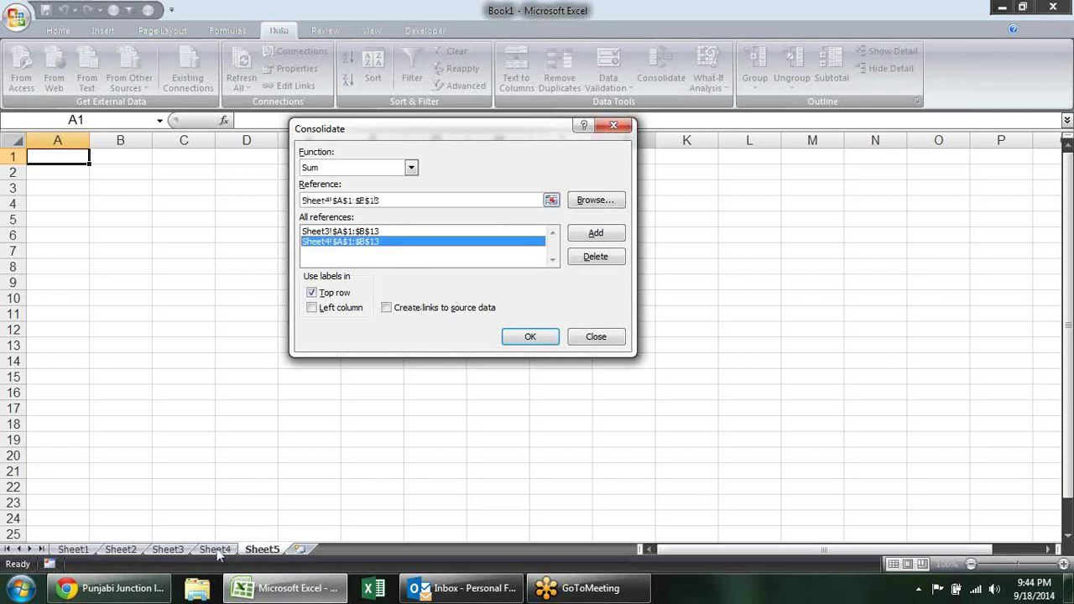
{"action": "left_click", "coordinate": [550, 200]}
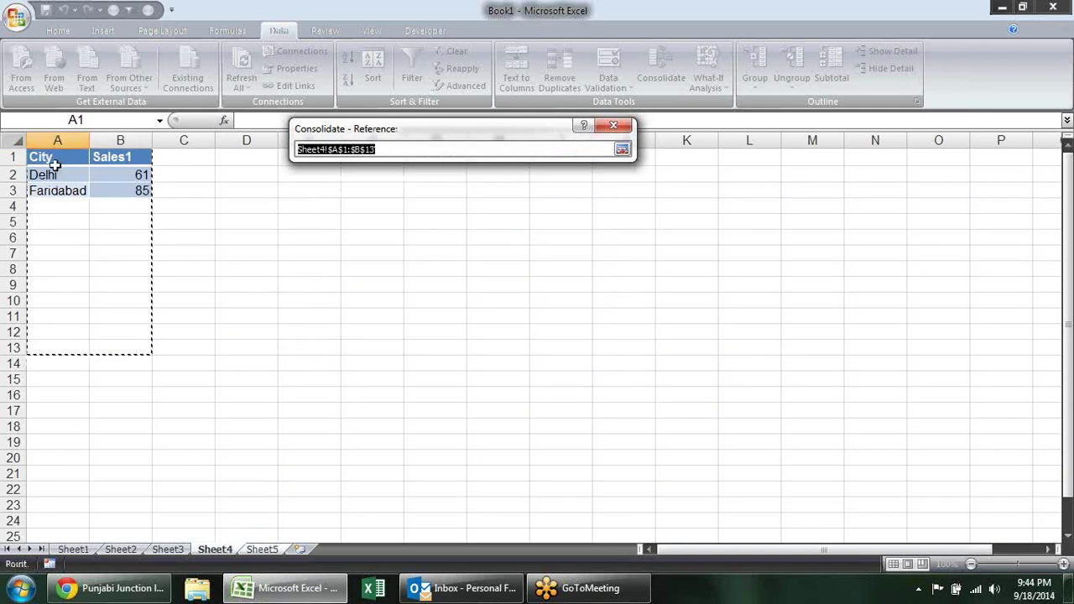
{"action": "left_click_drag", "start_coordinate": [59, 161], "coordinate": [136, 185]}
{"action": "key", "text": "Return"}
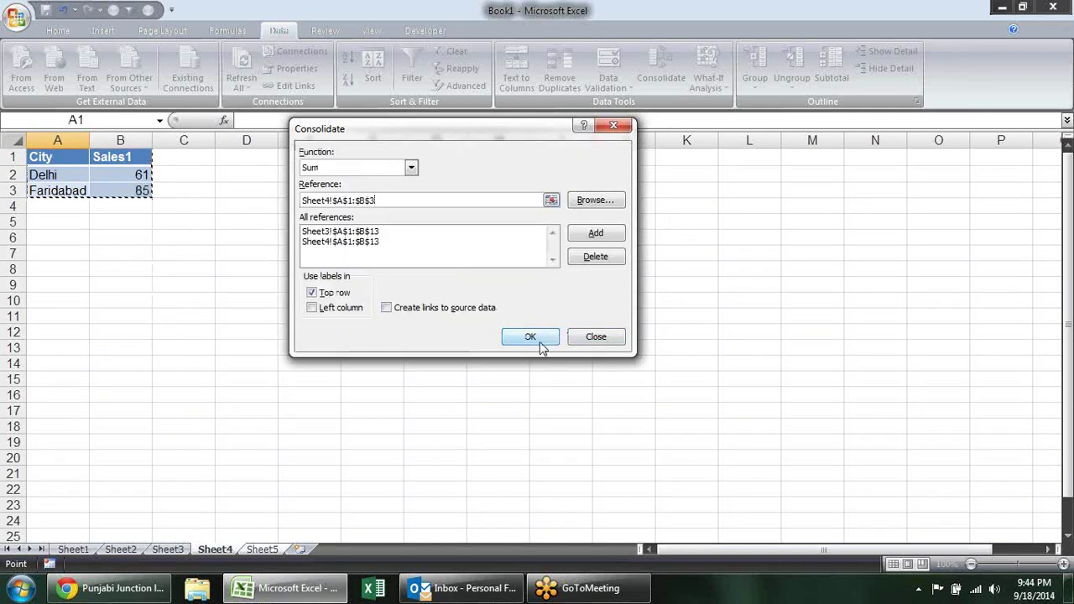
{"action": "left_click", "coordinate": [595, 235]}
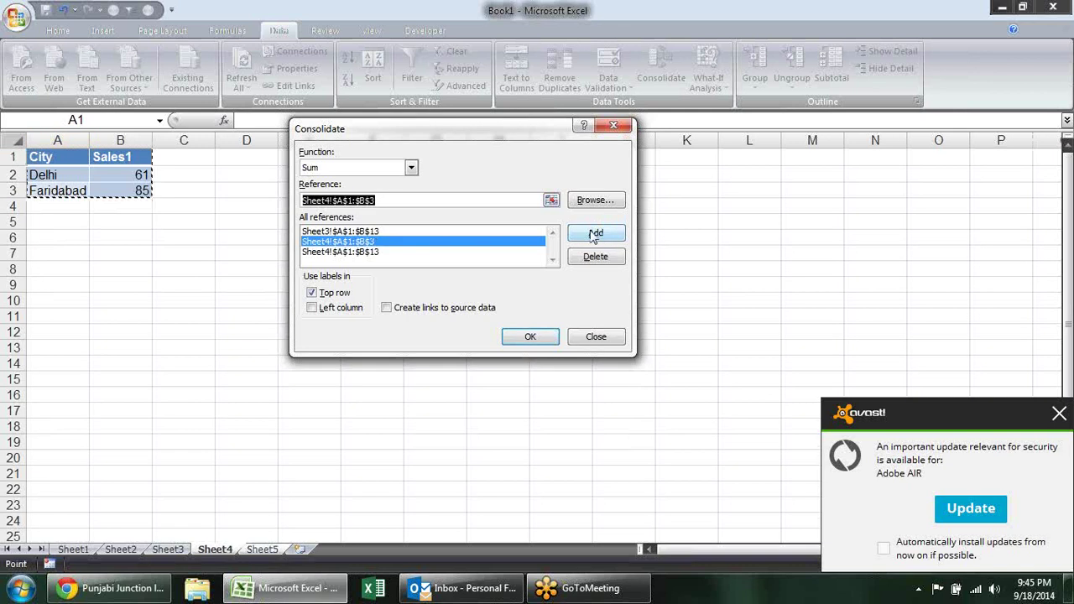
- Remove the old Sheet4!$A$1:$B$13 source, rerun the consolidation, then view Sheet4 and Sheet3
{"action": "left_click", "coordinate": [384, 252]}
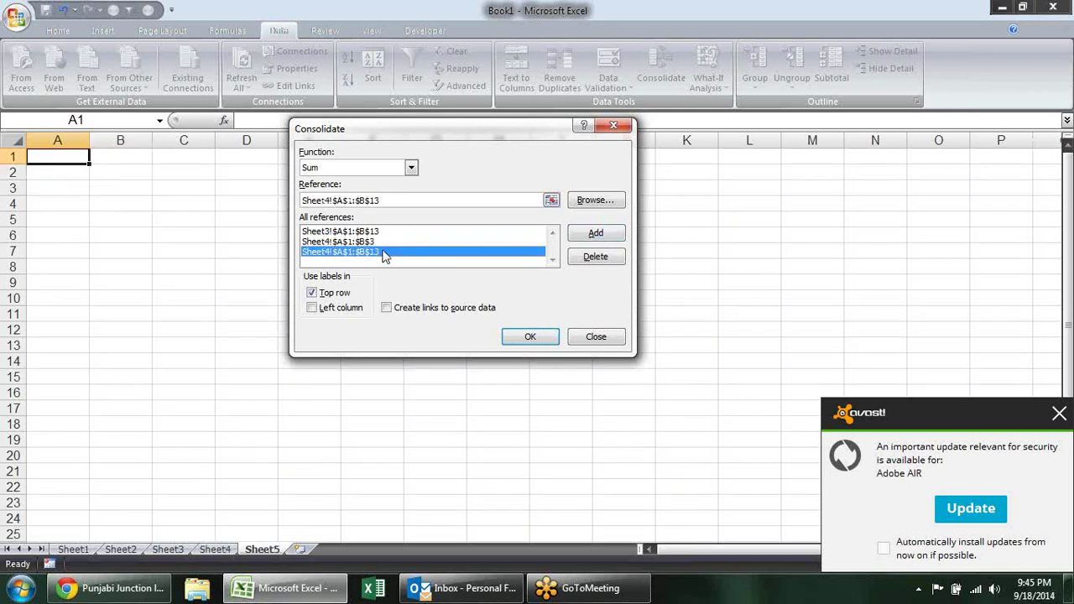
{"action": "left_click", "coordinate": [581, 261]}
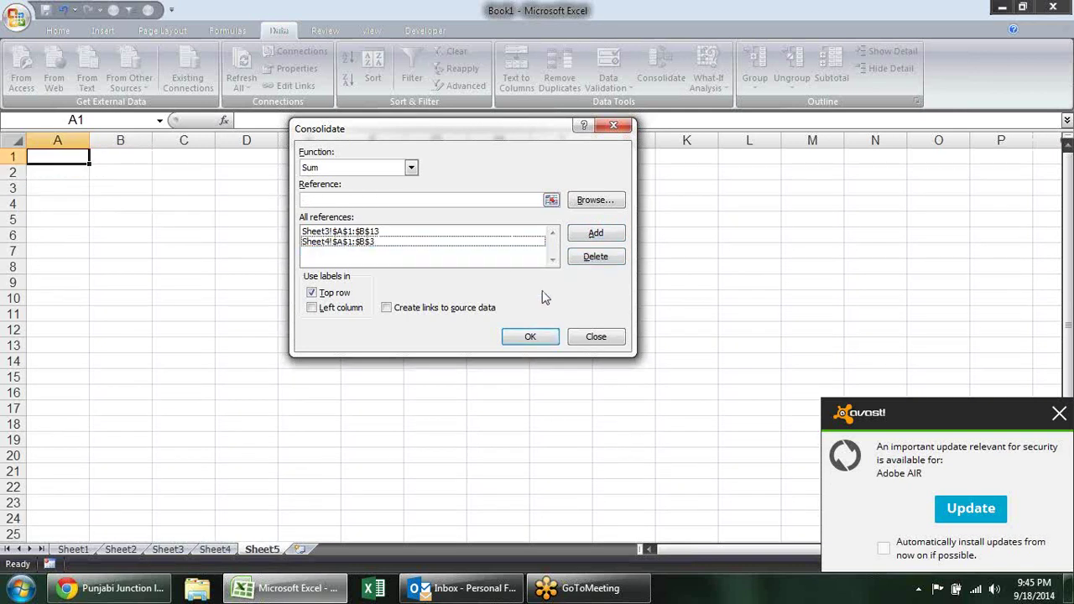
{"action": "left_click", "coordinate": [527, 338]}
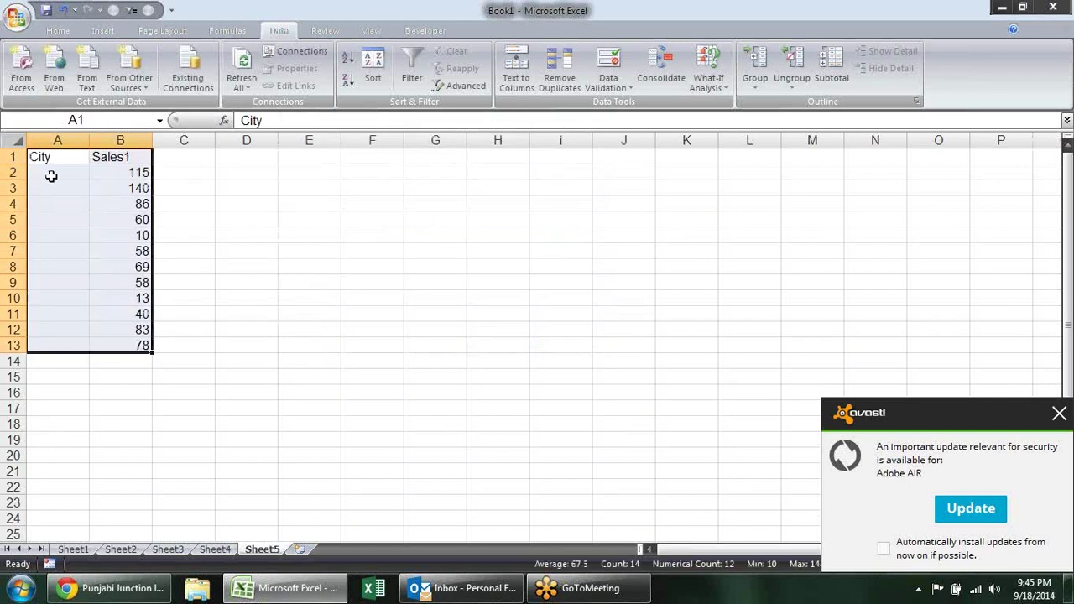
{"action": "left_click", "coordinate": [51, 175]}
{"action": "left_click", "coordinate": [214, 549]}
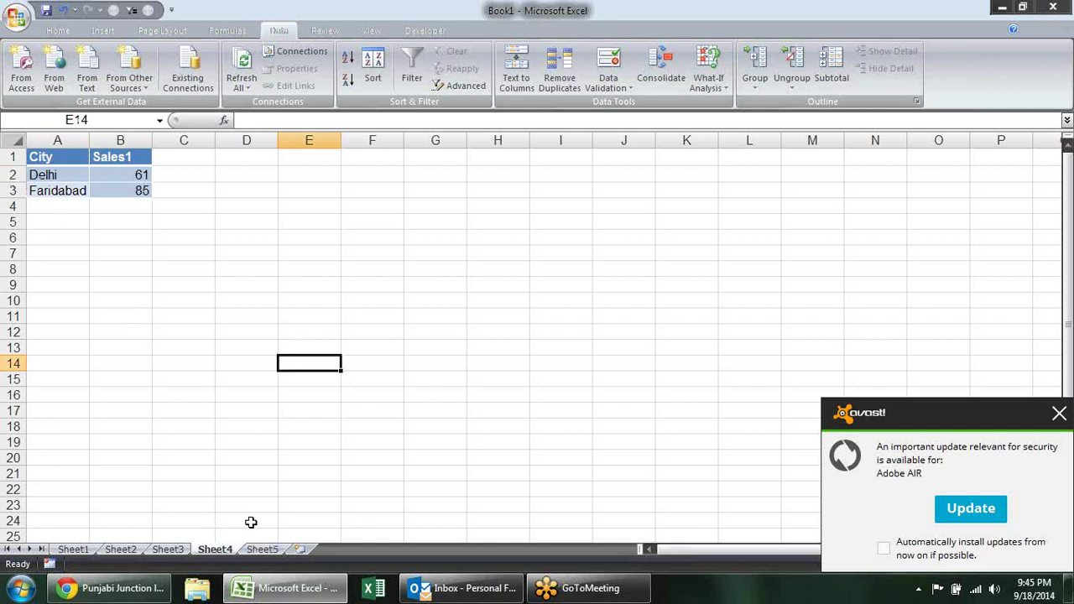
{"action": "left_click", "coordinate": [178, 549]}
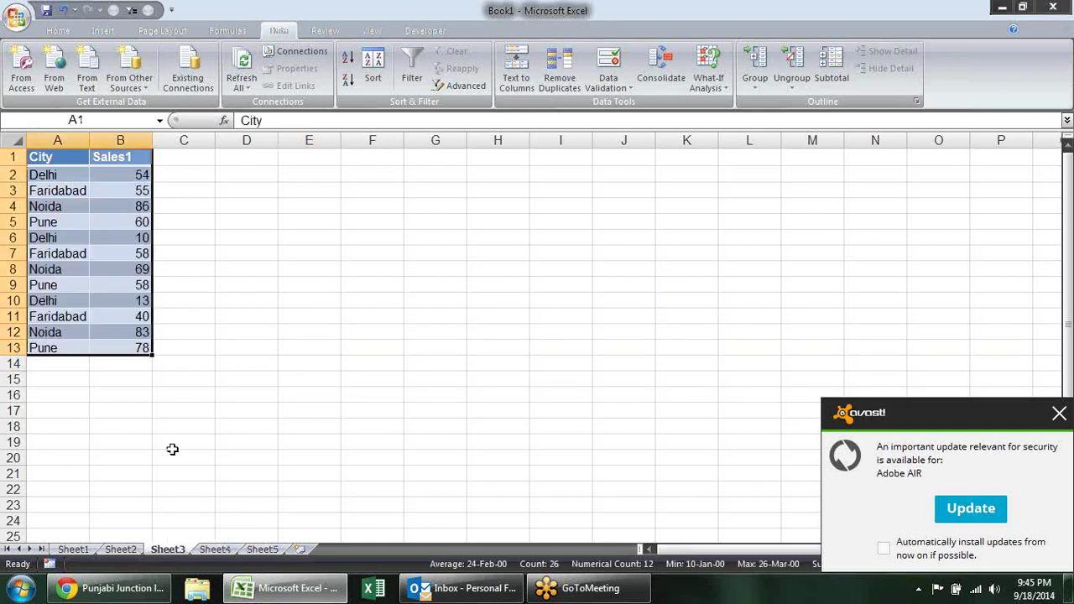
- Delete rows 6 to 15 on Sheet3, keeping the first four city rows
{"action": "left_click", "coordinate": [292, 290]}
{"action": "mouse_move", "coordinate": [72, 239]}
{"action": "left_mouse_down"}
{"action": "mouse_move", "coordinate": [148, 379]}
{"action": "mouse_move", "coordinate": [155, 372]}
{"action": "left_mouse_up"}
{"action": "key", "text": "alt+e"}
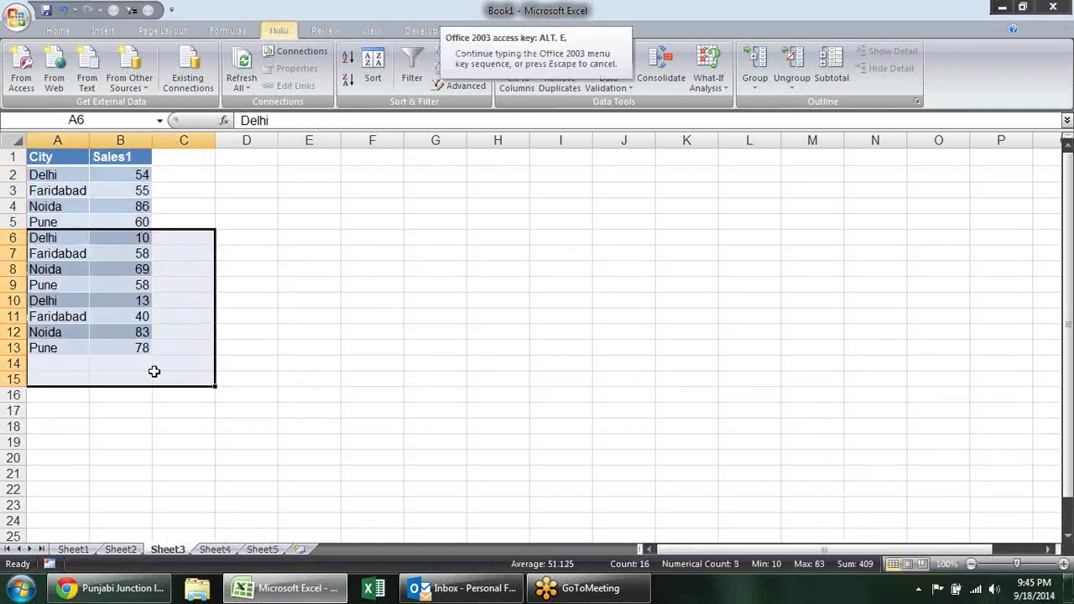
{"action": "key", "text": "d"}
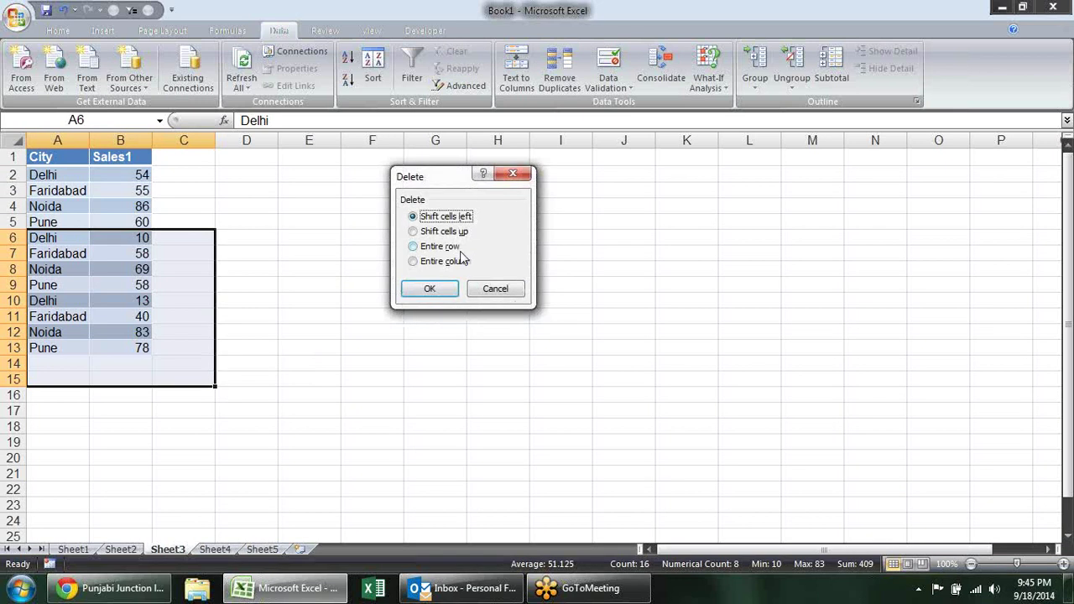
{"action": "left_click", "coordinate": [436, 246]}
{"action": "left_click", "coordinate": [430, 288]}
{"action": "left_click", "coordinate": [335, 312]}
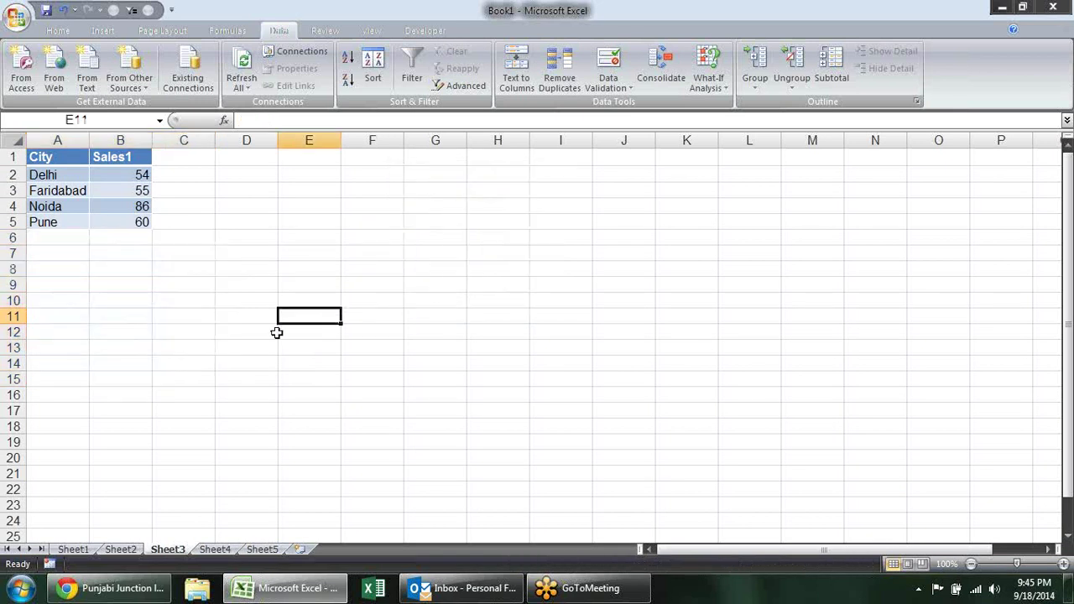
- Clear the consolidated results in A1:B13 on Sheet5
{"action": "left_click", "coordinate": [252, 550]}
{"action": "left_click_drag", "start_coordinate": [78, 157], "coordinate": [147, 352]}
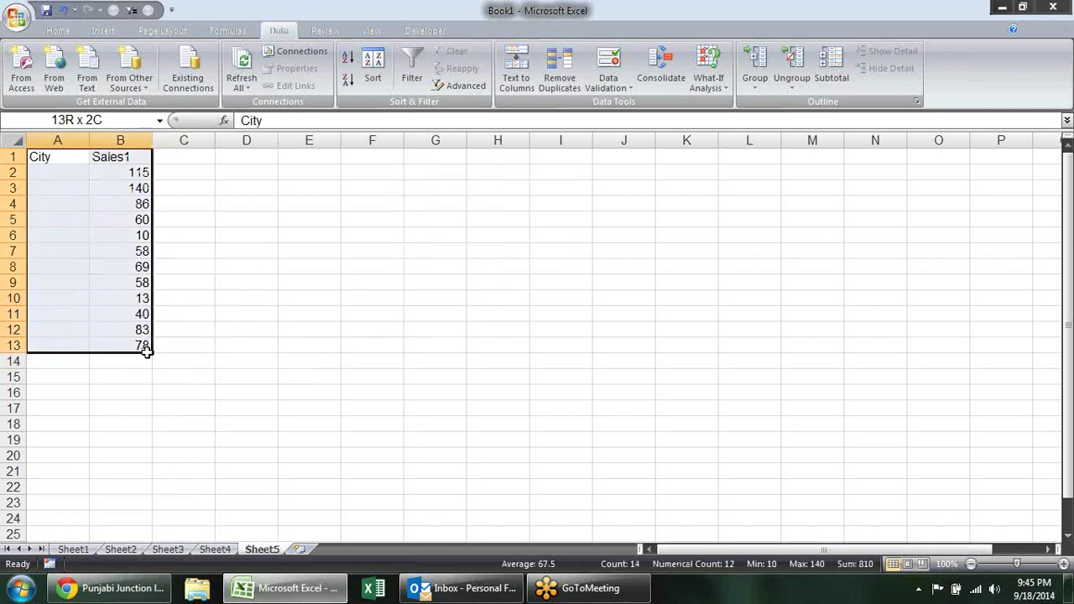
{"action": "key", "text": "Delete"}
- Select A1 on Sheet5, reopen Consolidate and review the Sheet4 source range
{"action": "left_click", "coordinate": [223, 251]}
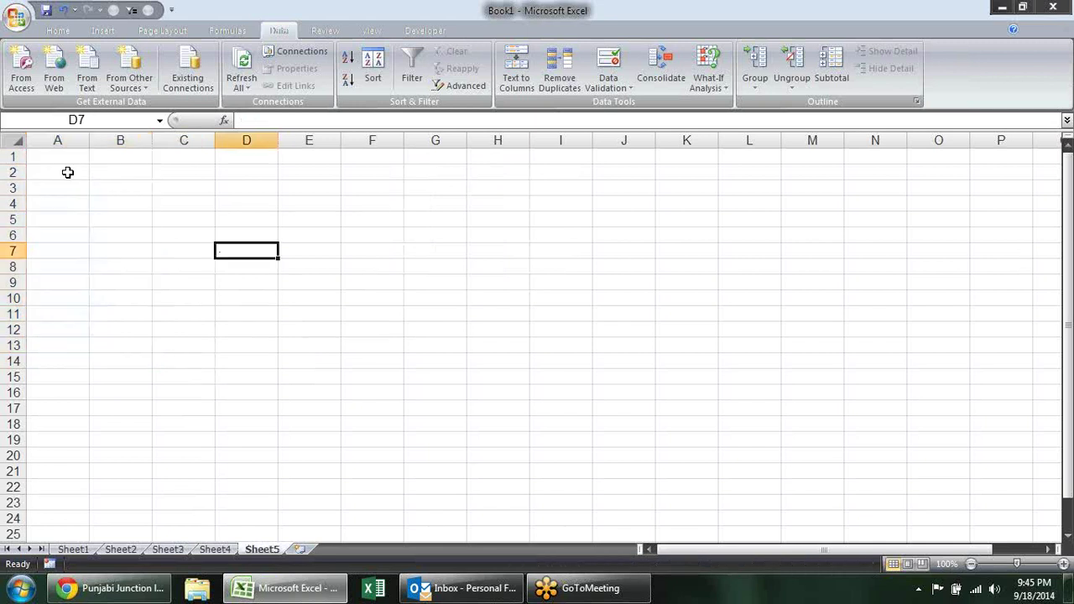
{"action": "left_click", "coordinate": [74, 158]}
{"action": "left_click", "coordinate": [601, 69]}
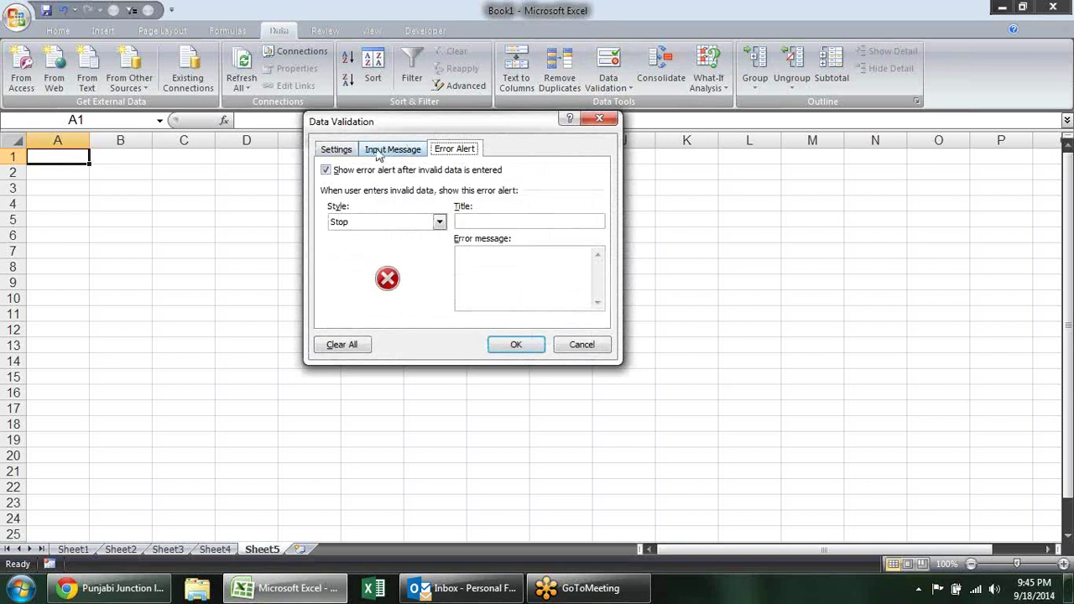
{"action": "key", "text": "Escape"}
{"action": "left_click", "coordinate": [676, 74]}
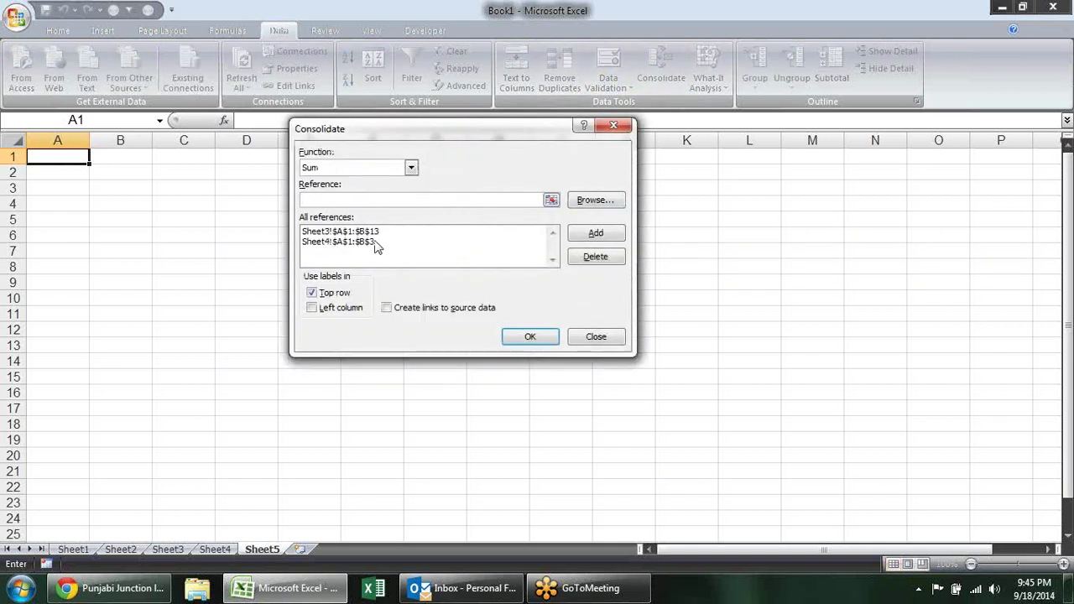
{"action": "left_click", "coordinate": [375, 243]}
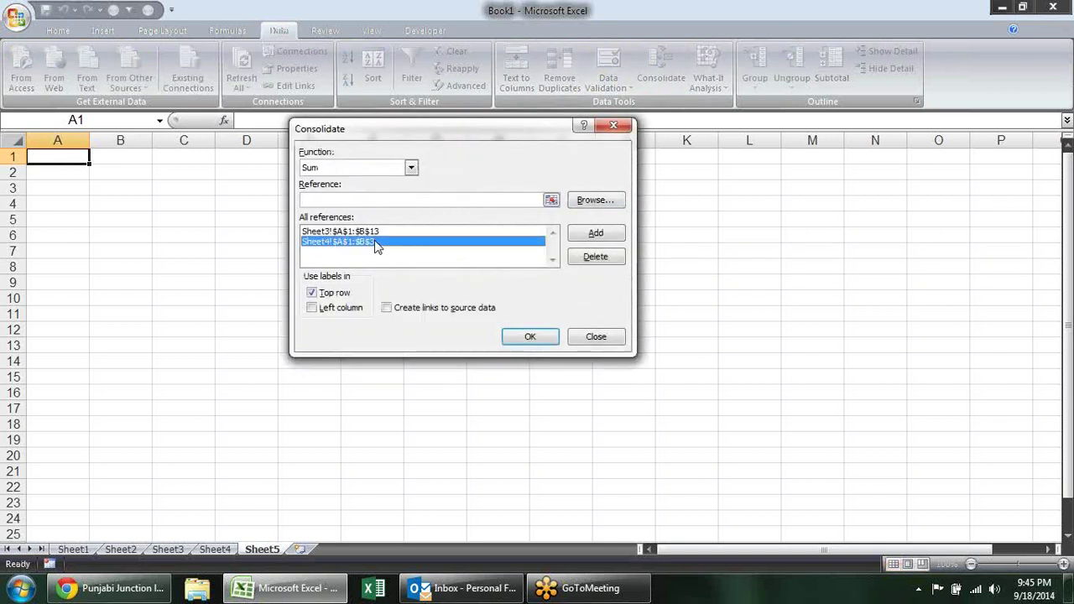
{"action": "left_click", "coordinate": [551, 201]}
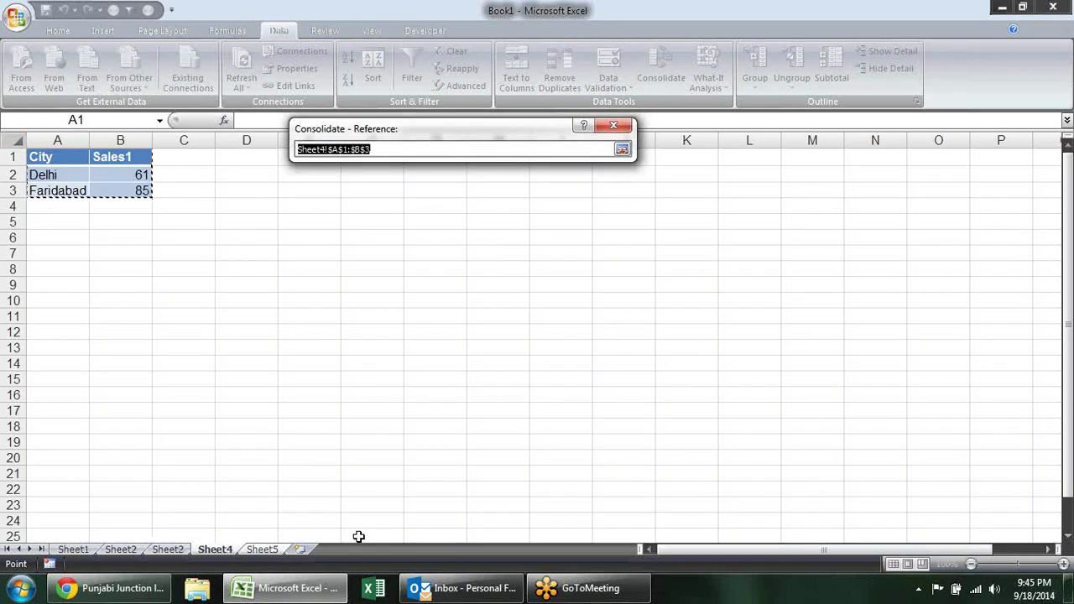
{"action": "key", "text": "Return"}
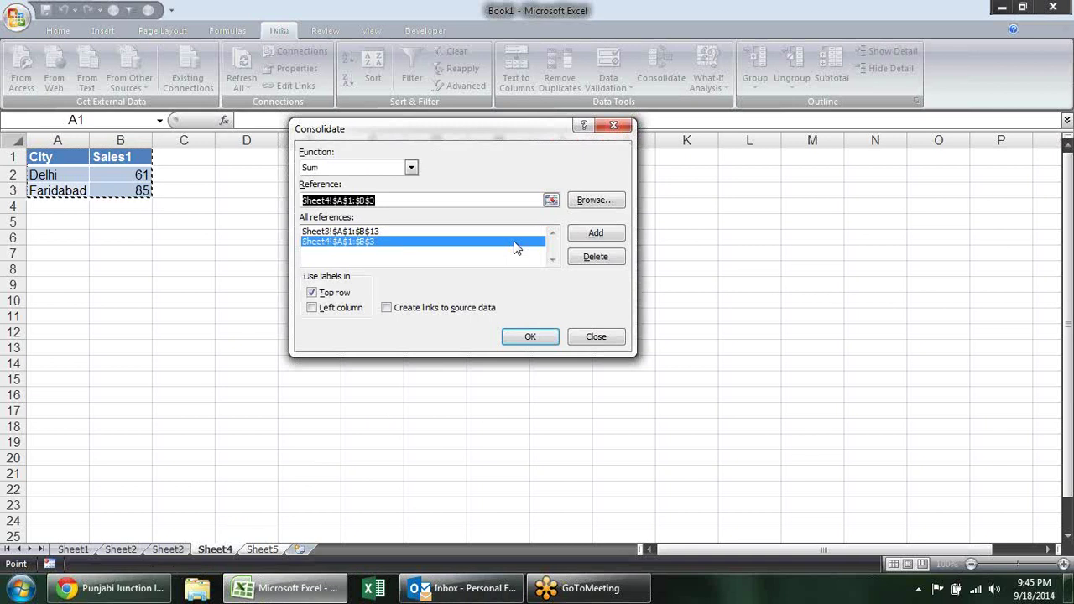
- Add Sheet3!$A$1:$B$5, delete the old Sheet3!$A$1:$B$13 source, and run the consolidation
{"action": "left_click", "coordinate": [426, 234]}
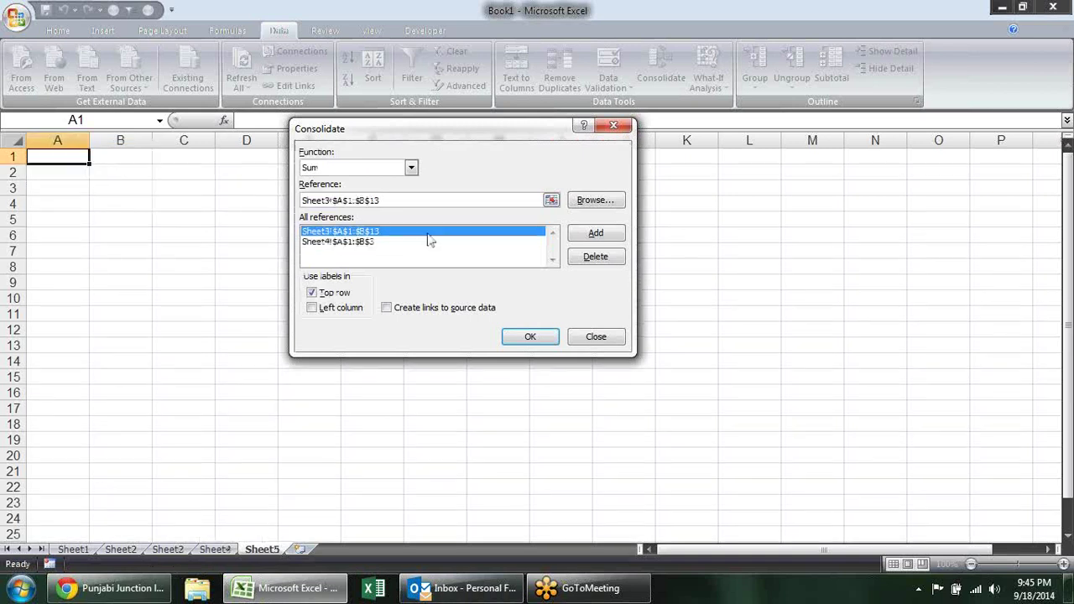
{"action": "left_click", "coordinate": [551, 201]}
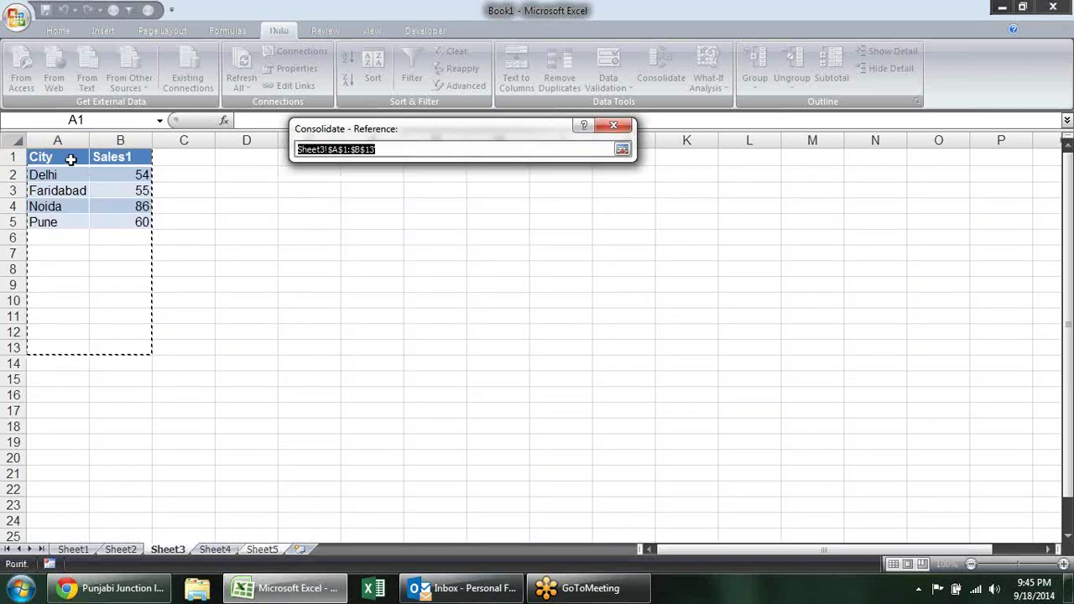
{"action": "left_click_drag", "start_coordinate": [72, 160], "coordinate": [145, 224]}
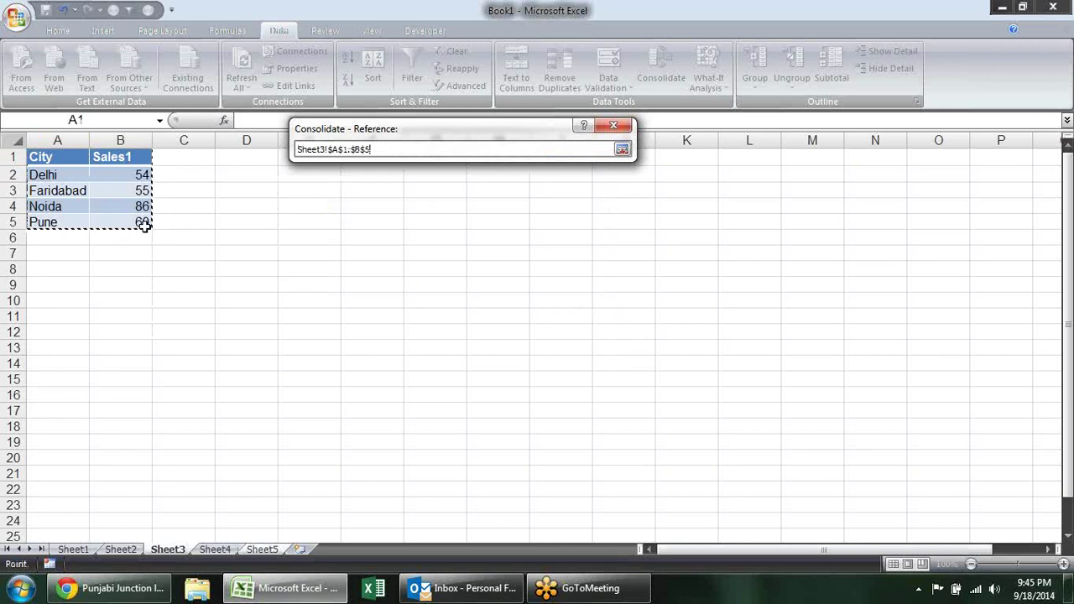
{"action": "key", "text": "Return"}
{"action": "left_click", "coordinate": [581, 238]}
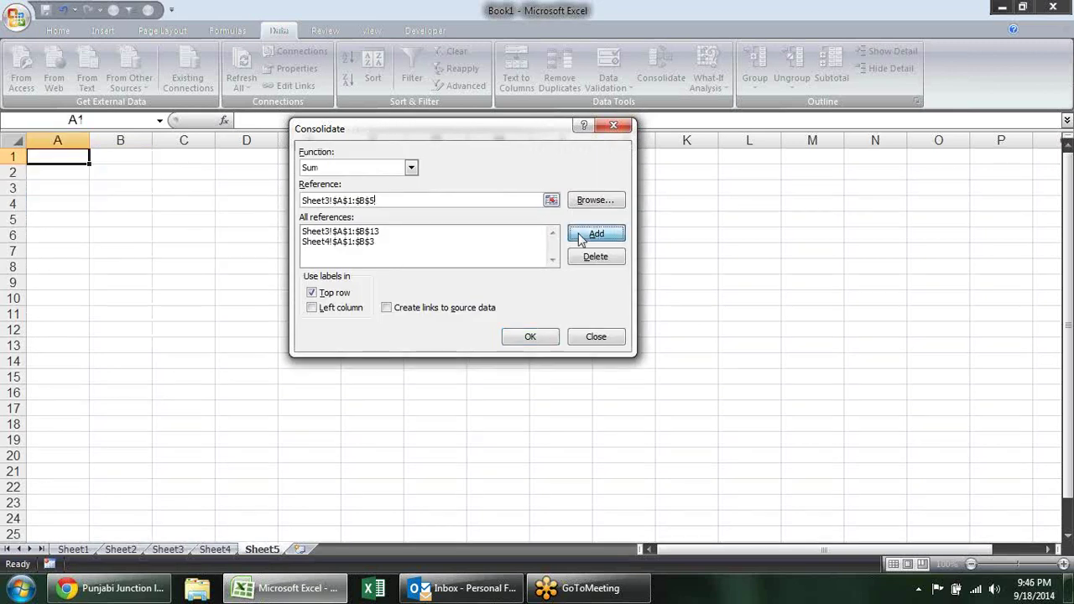
{"action": "left_click", "coordinate": [401, 241]}
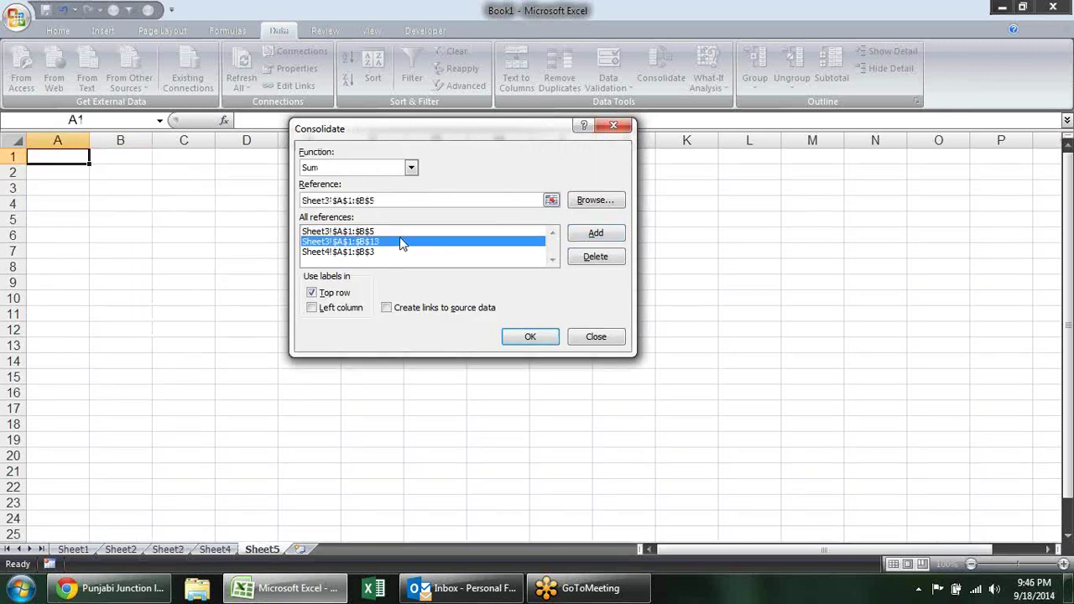
{"action": "left_click", "coordinate": [588, 262]}
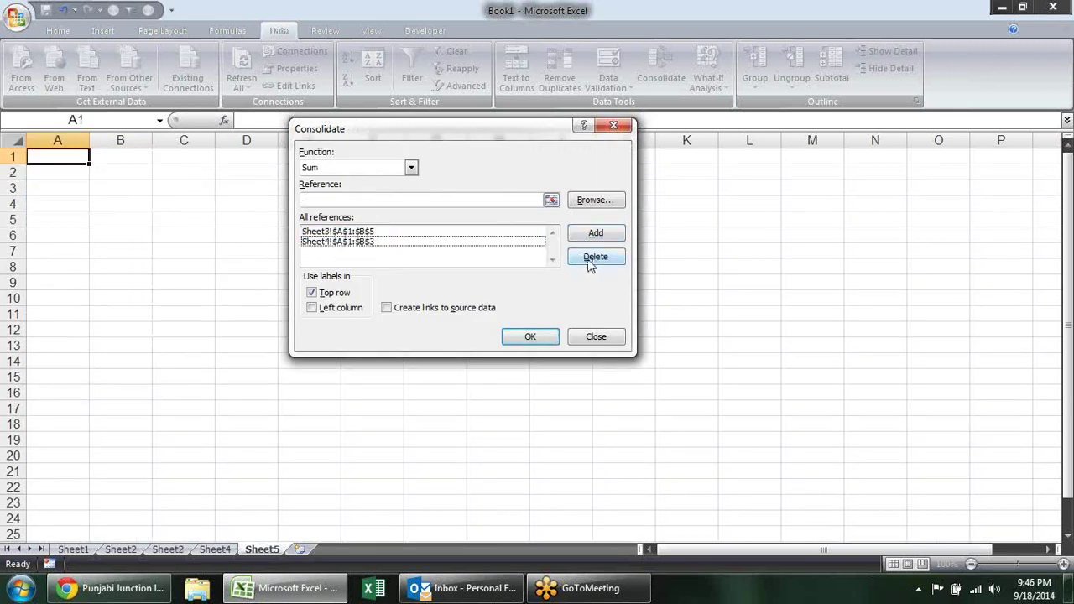
{"action": "left_click", "coordinate": [521, 337]}
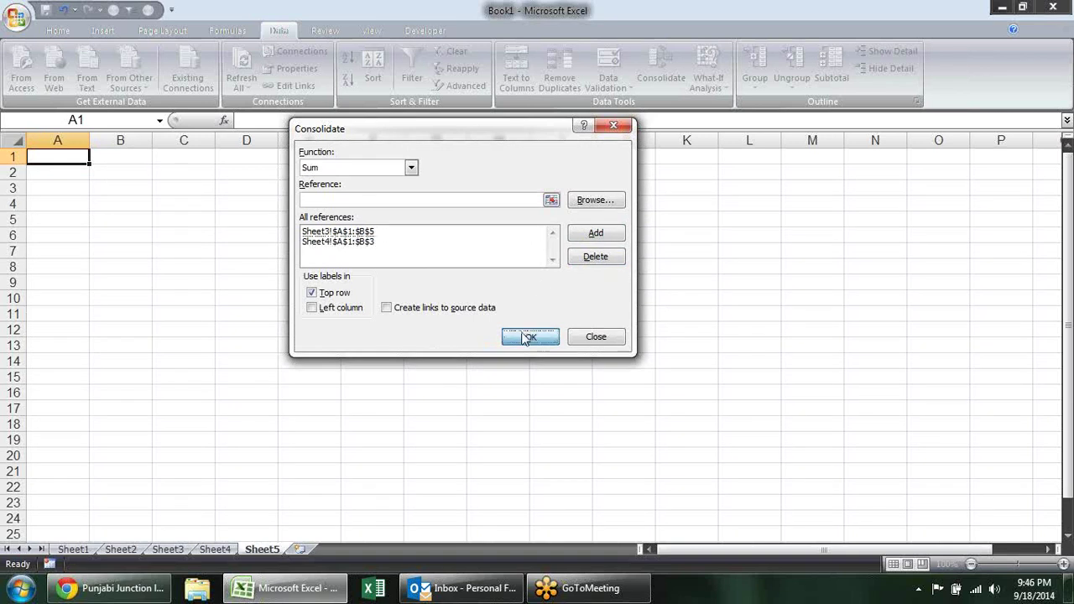
- Select the consolidated values A2:B6, then columns A and B on Sheet5
{"action": "left_click", "coordinate": [71, 185]}
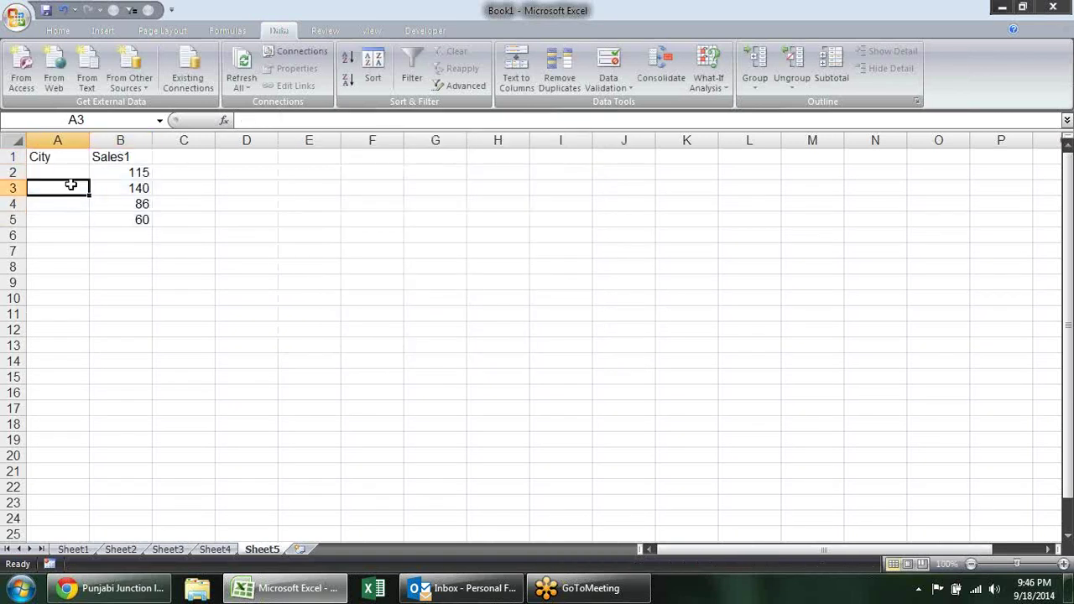
{"action": "mouse_move", "coordinate": [74, 174]}
{"action": "left_mouse_down"}
{"action": "mouse_move", "coordinate": [105, 234]}
{"action": "mouse_move", "coordinate": [115, 218]}
{"action": "left_mouse_up"}
{"action": "left_click", "coordinate": [270, 203]}
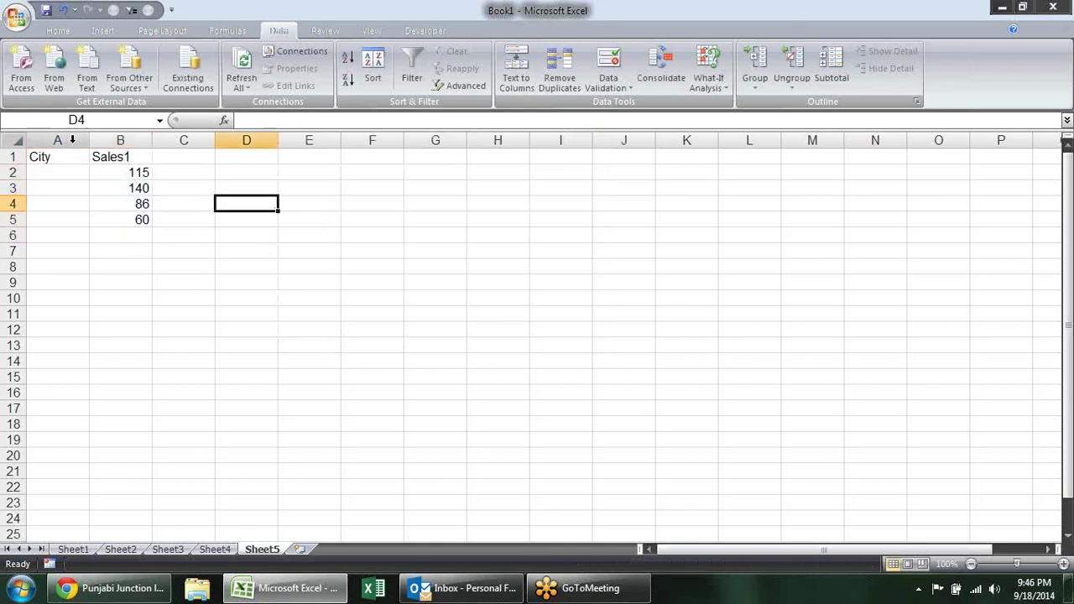
{"action": "left_click_drag", "start_coordinate": [73, 140], "coordinate": [126, 140]}
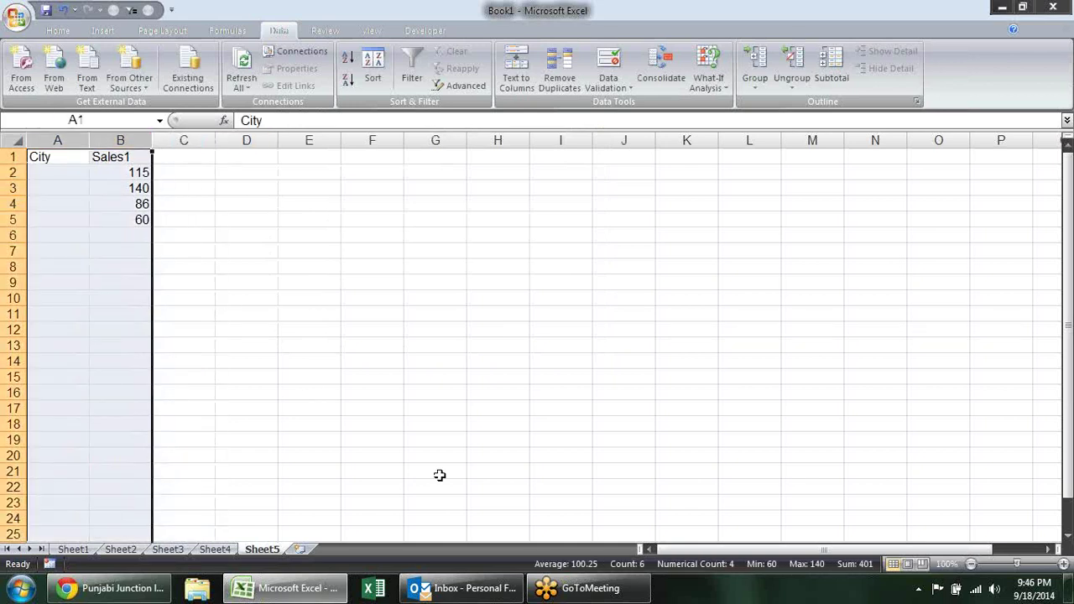
- Look over Sheet4 and Sheet3, open and close What-If Analysis, then go to Sheet2
{"action": "left_click", "coordinate": [210, 549]}
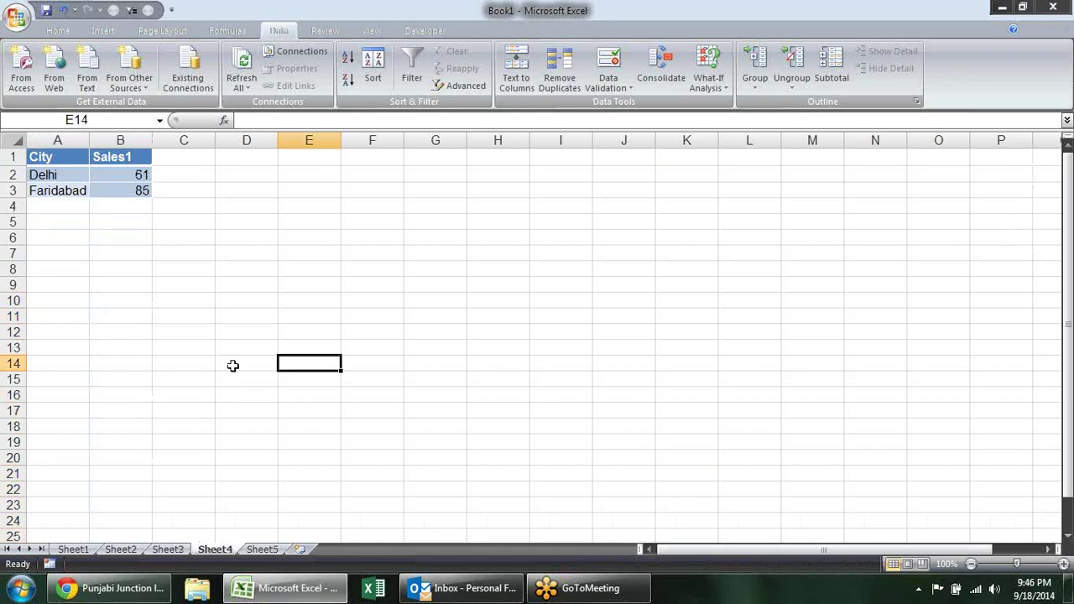
{"action": "left_click", "coordinate": [177, 552]}
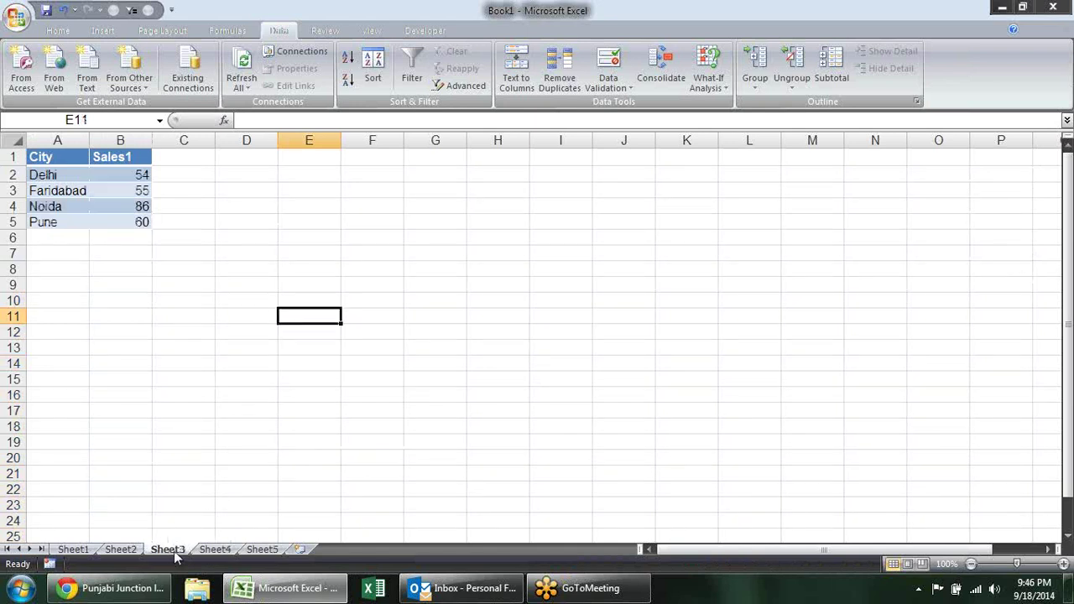
{"action": "key", "text": "ctrl+Page_Up"}
{"action": "left_click", "coordinate": [228, 554]}
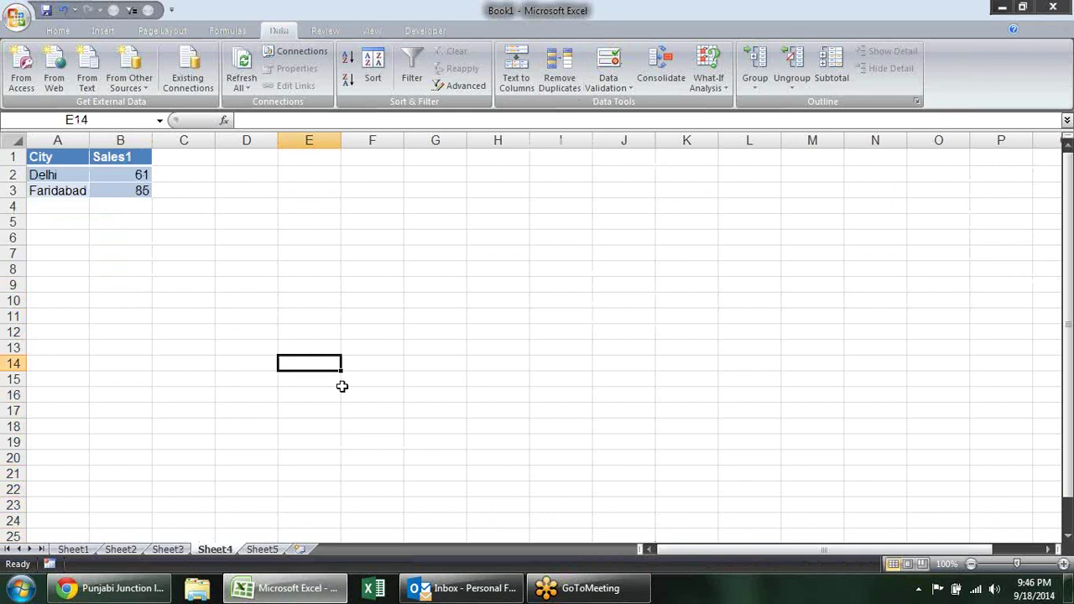
{"action": "left_click", "coordinate": [701, 84]}
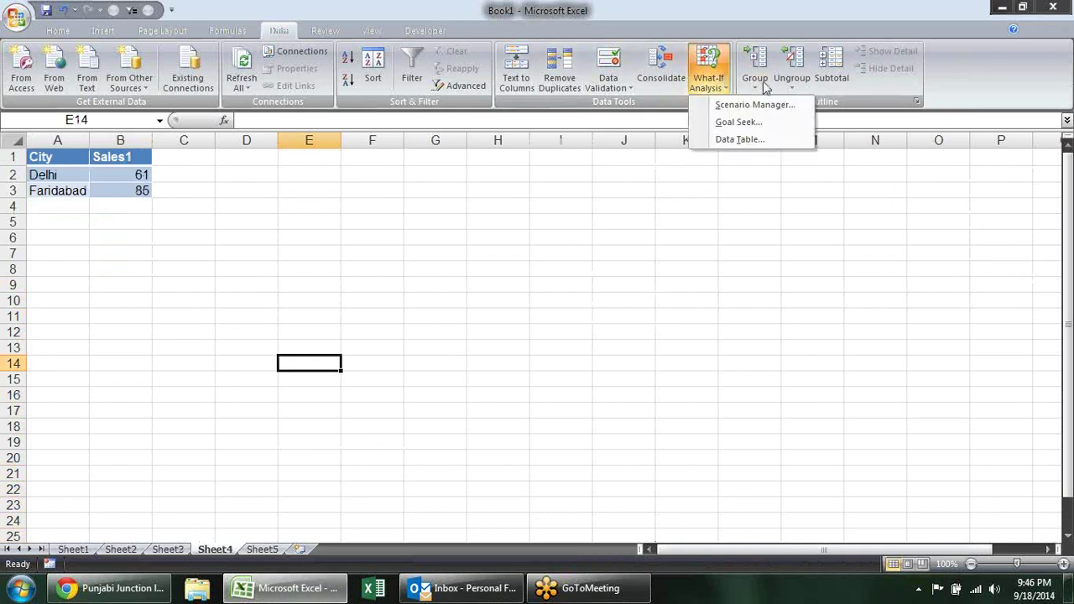
{"action": "left_click", "coordinate": [856, 168]}
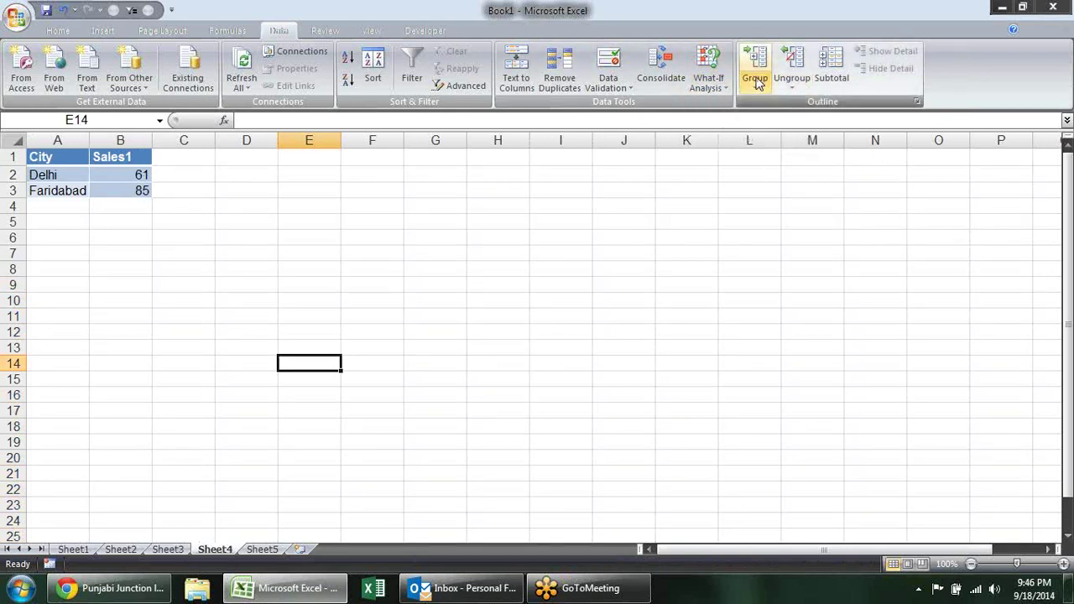
{"action": "left_click", "coordinate": [124, 549]}
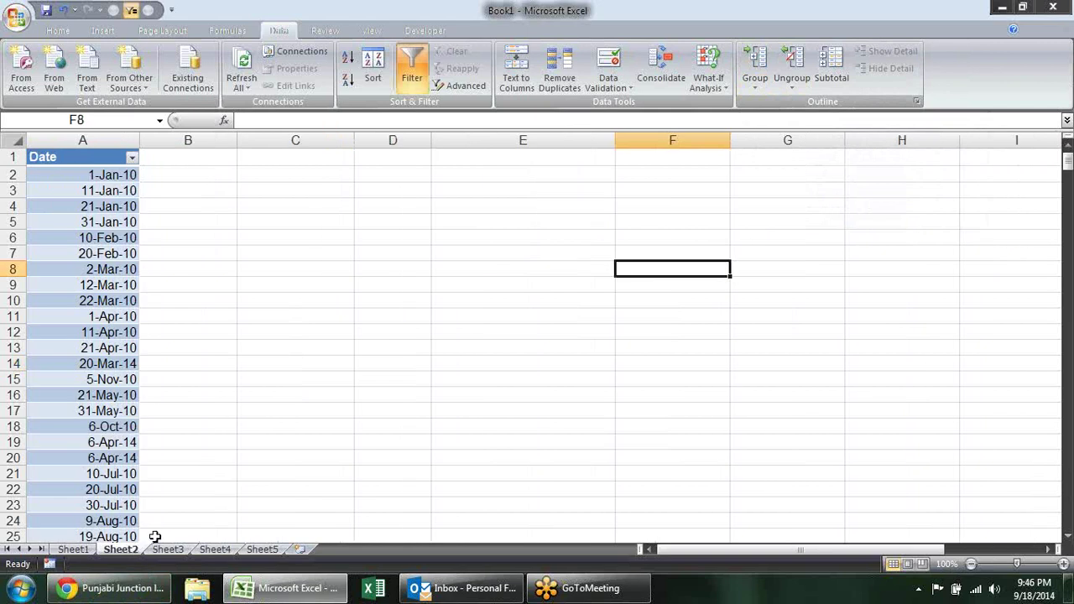
- On Sheet1, select the dates in A2:A22
{"action": "left_click", "coordinate": [85, 553]}
{"action": "left_click", "coordinate": [772, 384]}
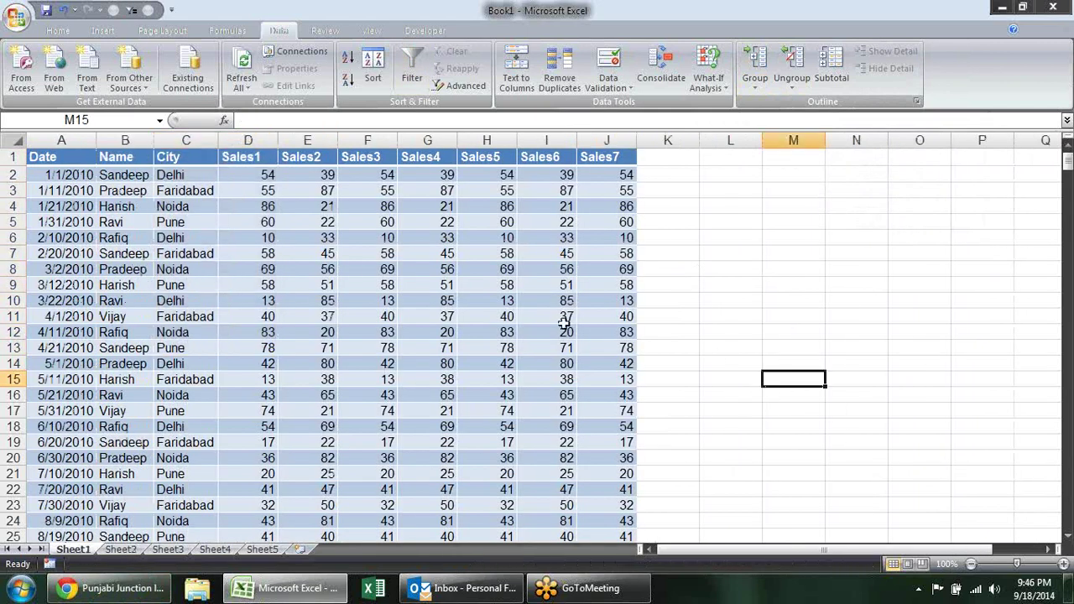
{"action": "left_click", "coordinate": [121, 193]}
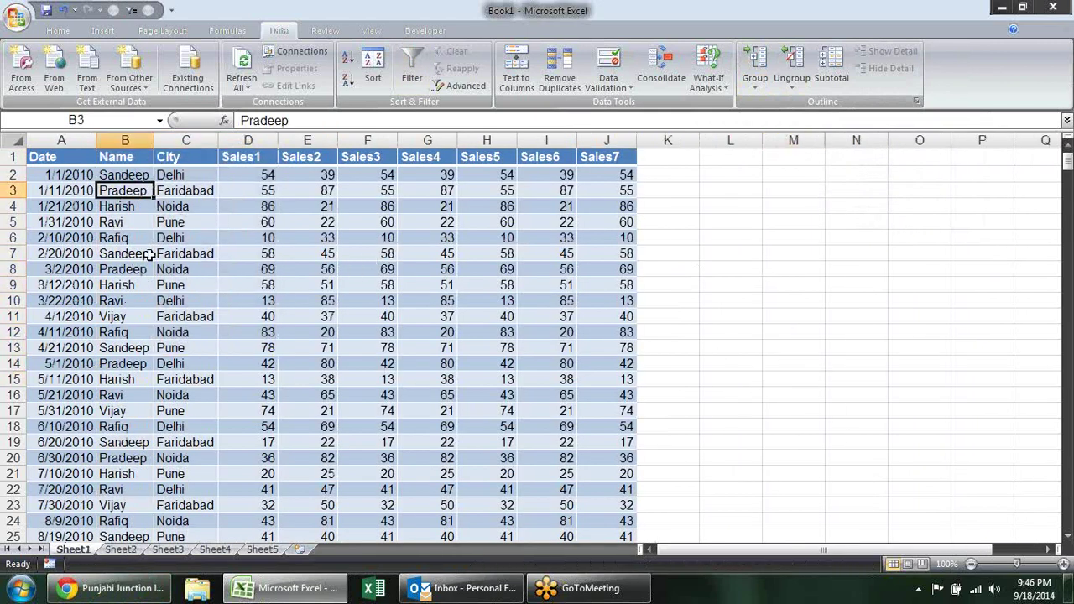
{"action": "left_click", "coordinate": [147, 254]}
{"action": "left_click", "coordinate": [138, 302]}
{"action": "left_click", "coordinate": [168, 269]}
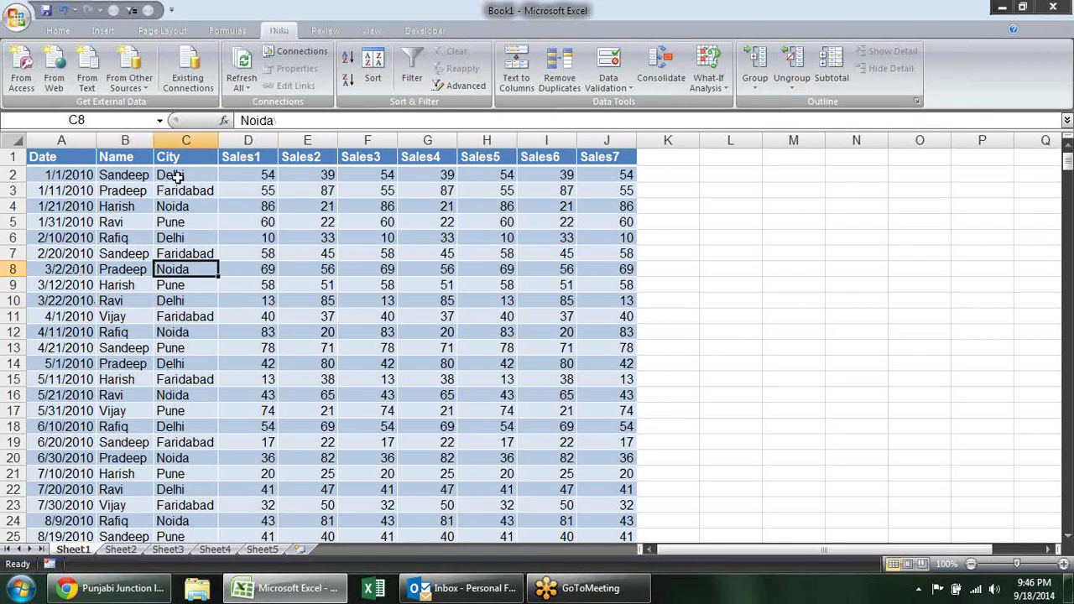
{"action": "left_click_drag", "start_coordinate": [178, 177], "coordinate": [168, 347]}
{"action": "left_click", "coordinate": [77, 176]}
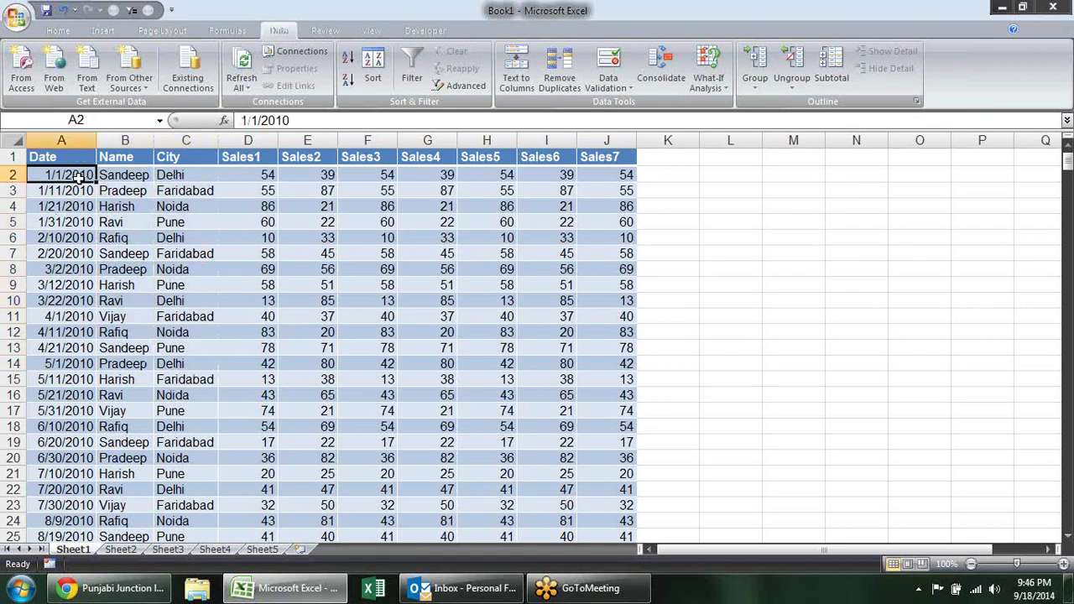
{"action": "left_click_drag", "start_coordinate": [77, 176], "coordinate": [77, 477]}
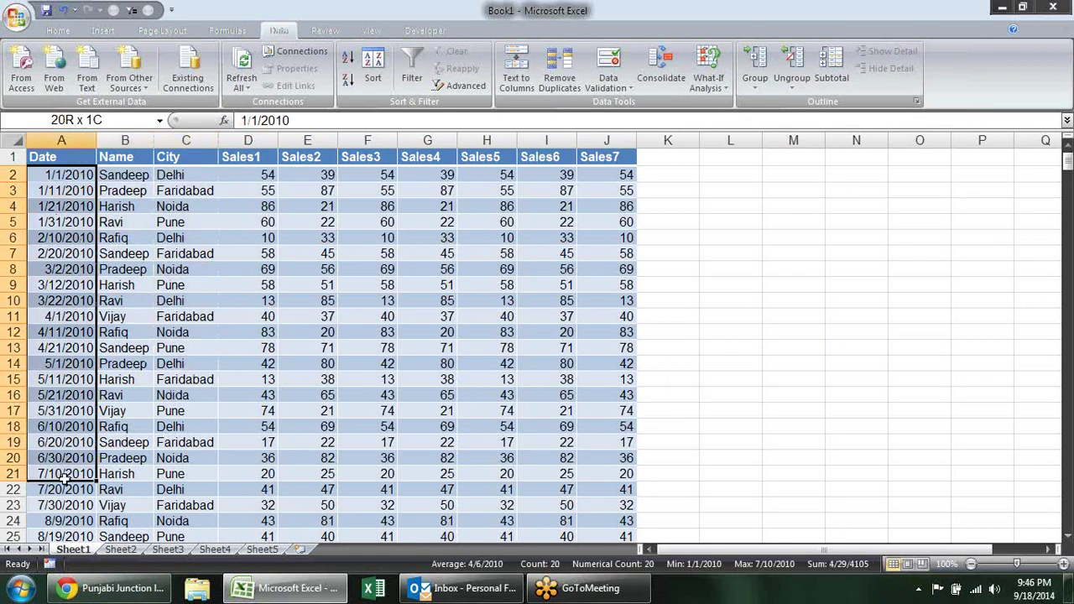
- Group rows 2–22, then collapse, expand and collapse the group again
{"action": "left_click", "coordinate": [754, 60]}
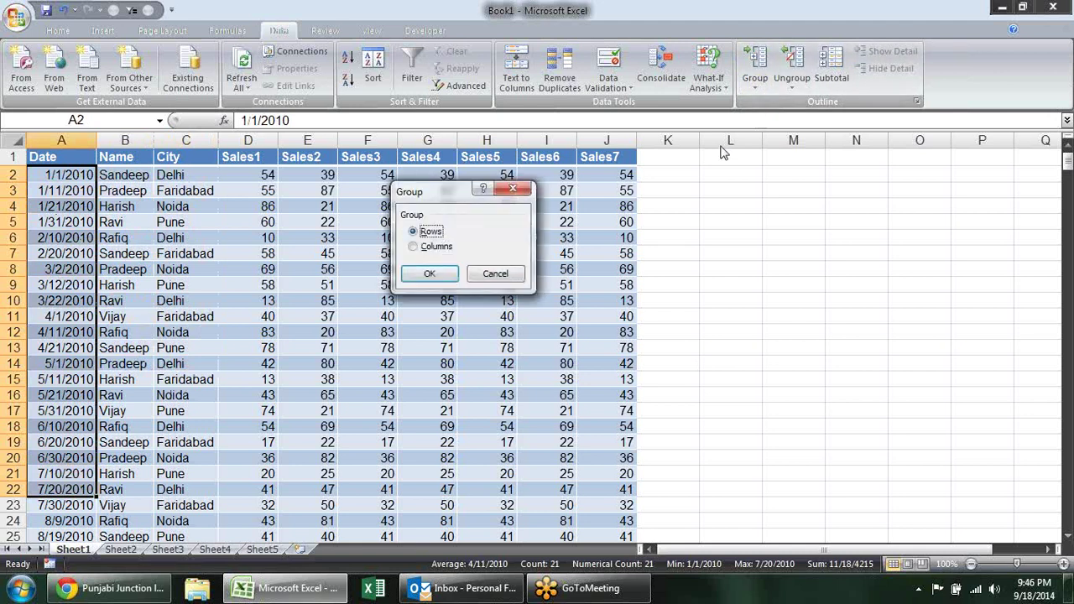
{"action": "left_click", "coordinate": [443, 283]}
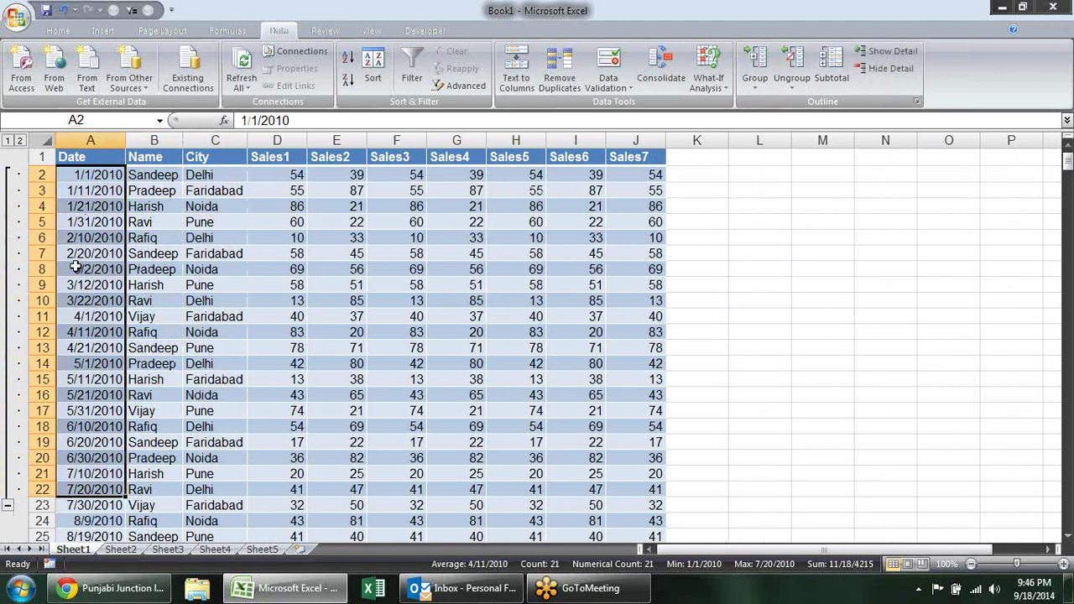
{"action": "left_click", "coordinate": [10, 140]}
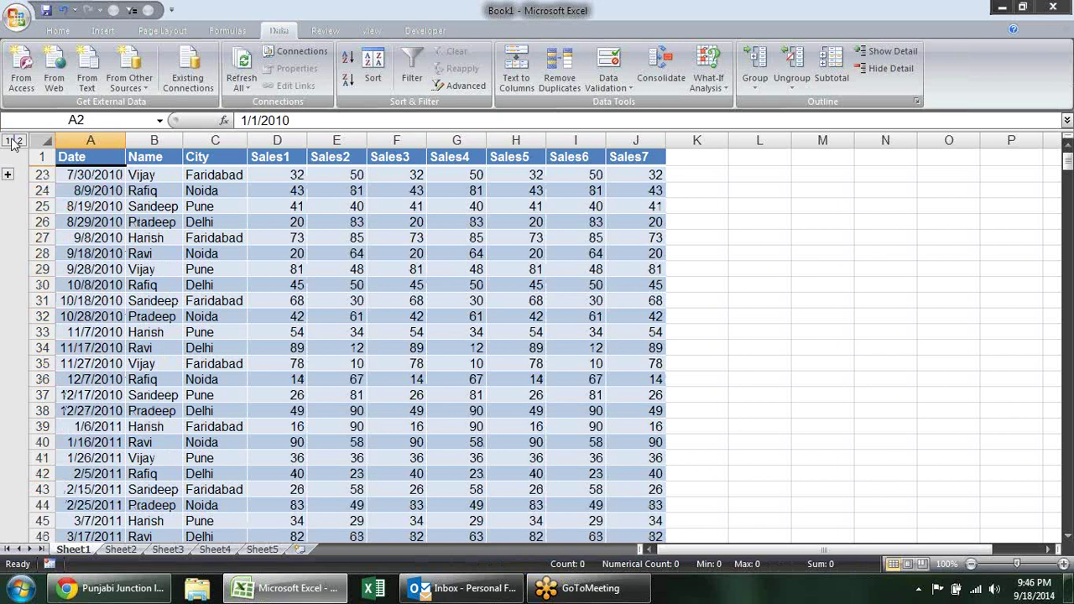
{"action": "left_click", "coordinate": [7, 175]}
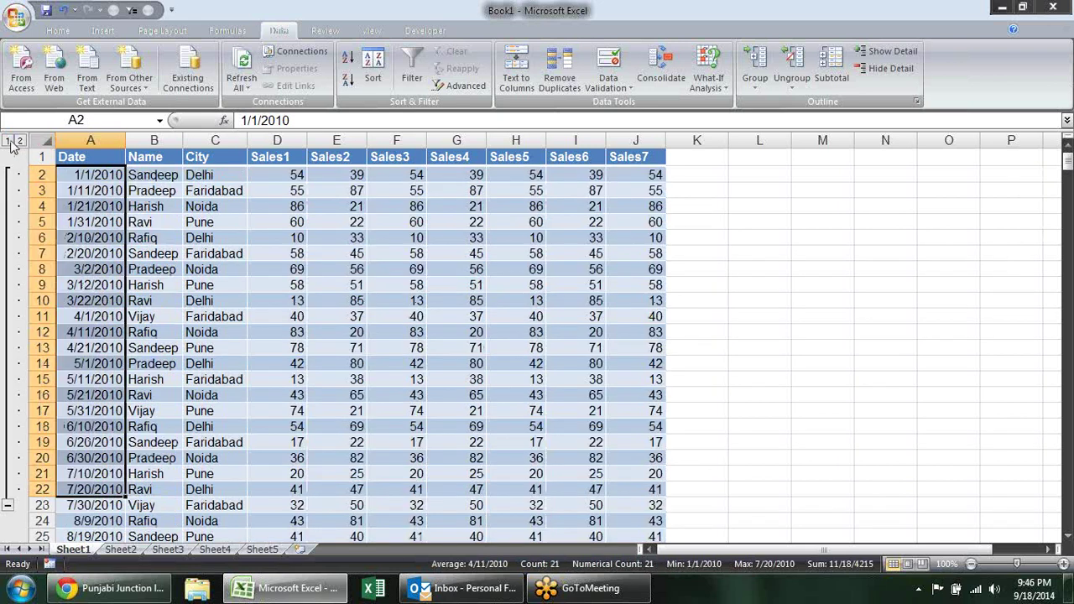
{"action": "left_click", "coordinate": [8, 141]}
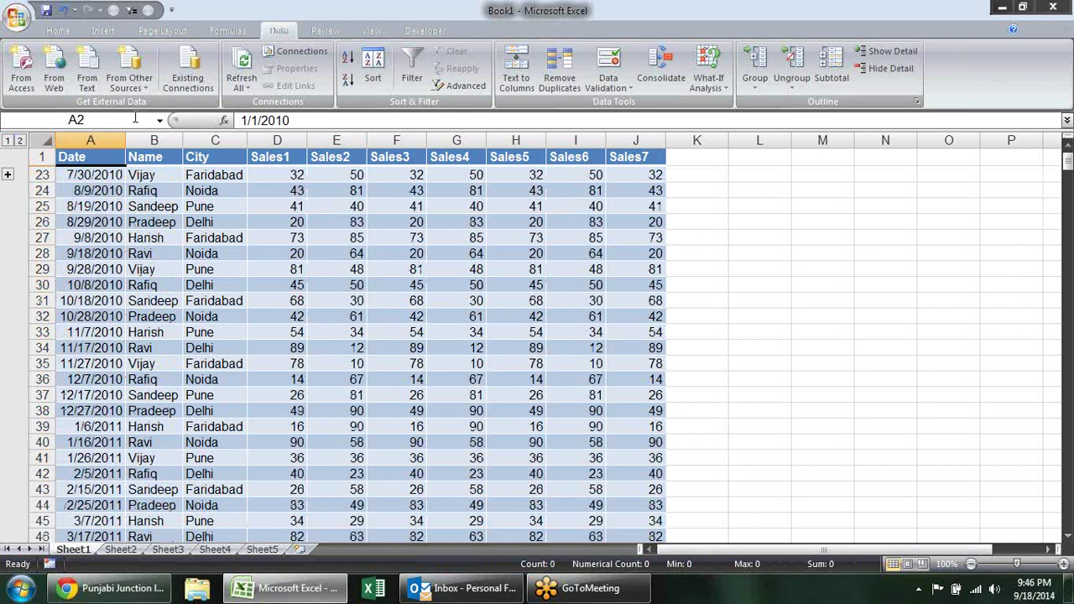
- Ungroup rows 2–22, leaving those rows hidden
{"action": "left_click", "coordinate": [791, 63]}
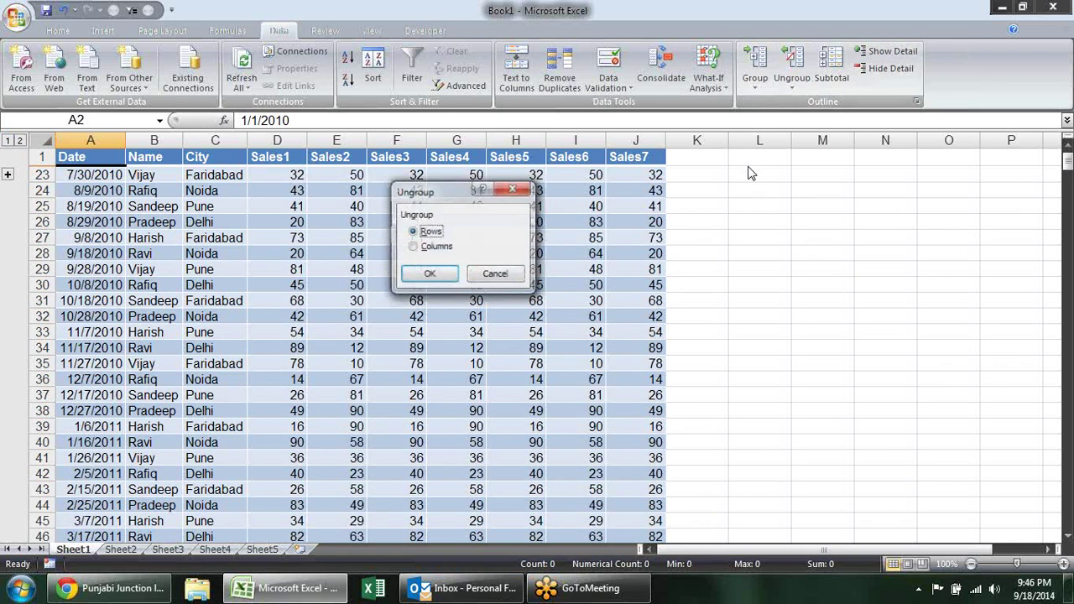
{"action": "left_click", "coordinate": [453, 270]}
{"action": "left_click", "coordinate": [754, 204]}
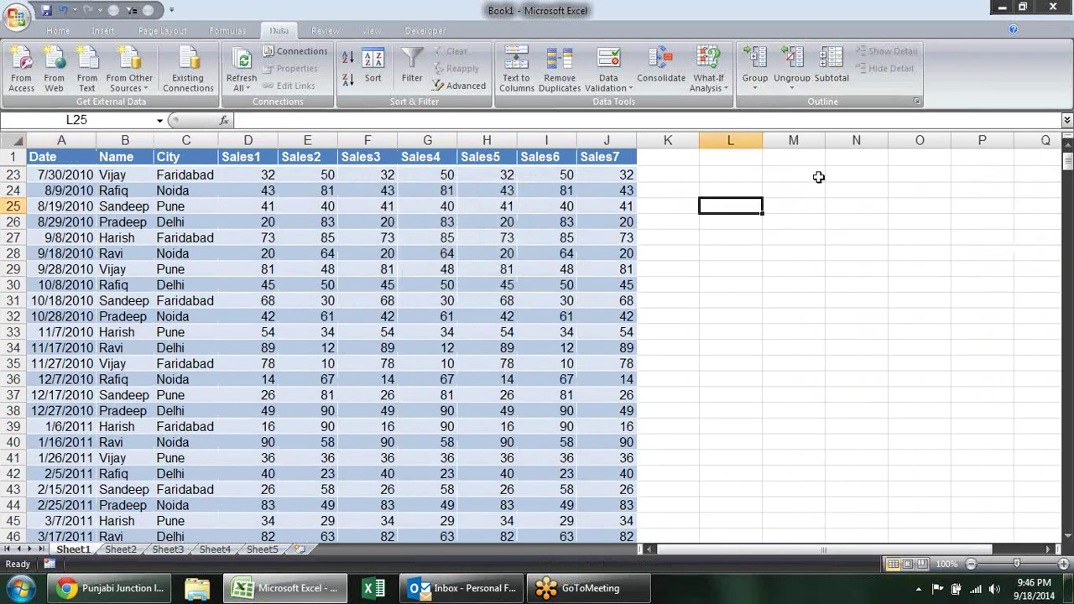
- View the Subtotal column options for the sales table, then open the Sort dialog via Alt+A, S
{"action": "left_click", "coordinate": [327, 223]}
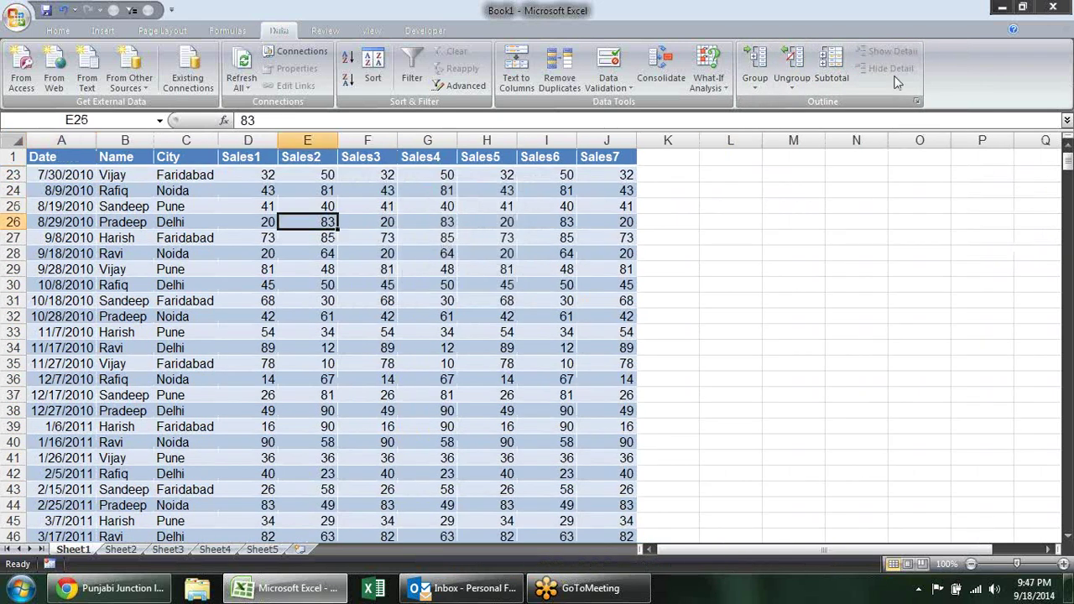
{"action": "left_click", "coordinate": [846, 91]}
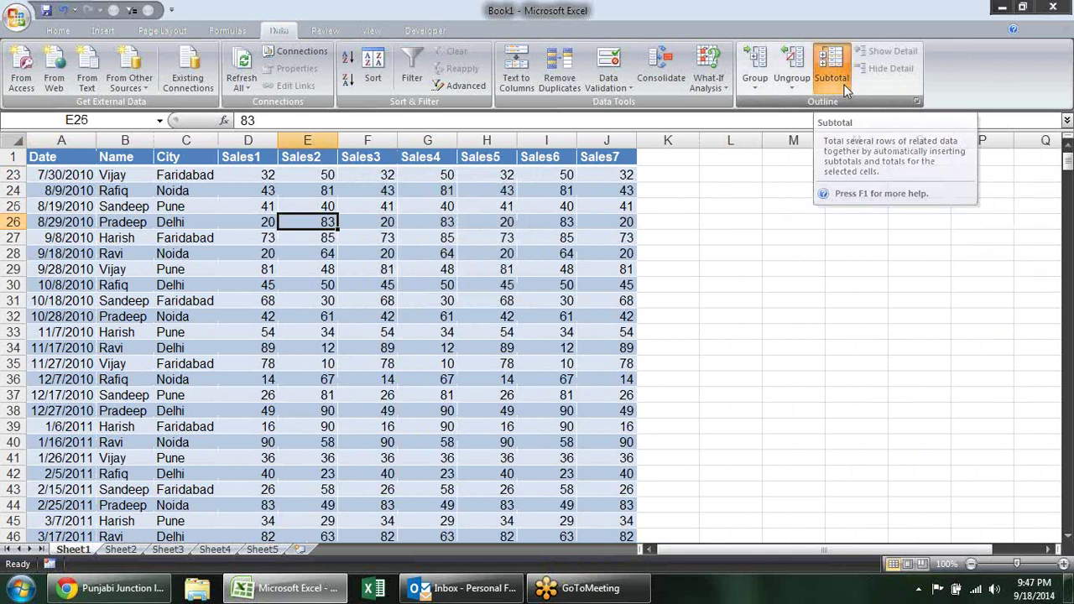
{"action": "left_click_drag", "start_coordinate": [472, 117], "coordinate": [742, 153]}
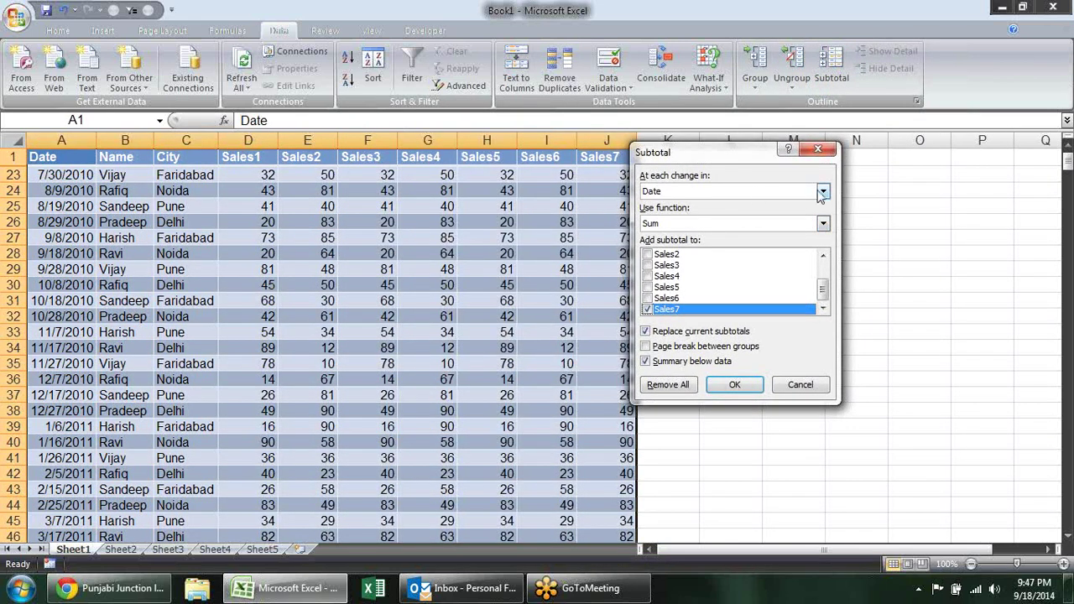
{"action": "left_click", "coordinate": [821, 192]}
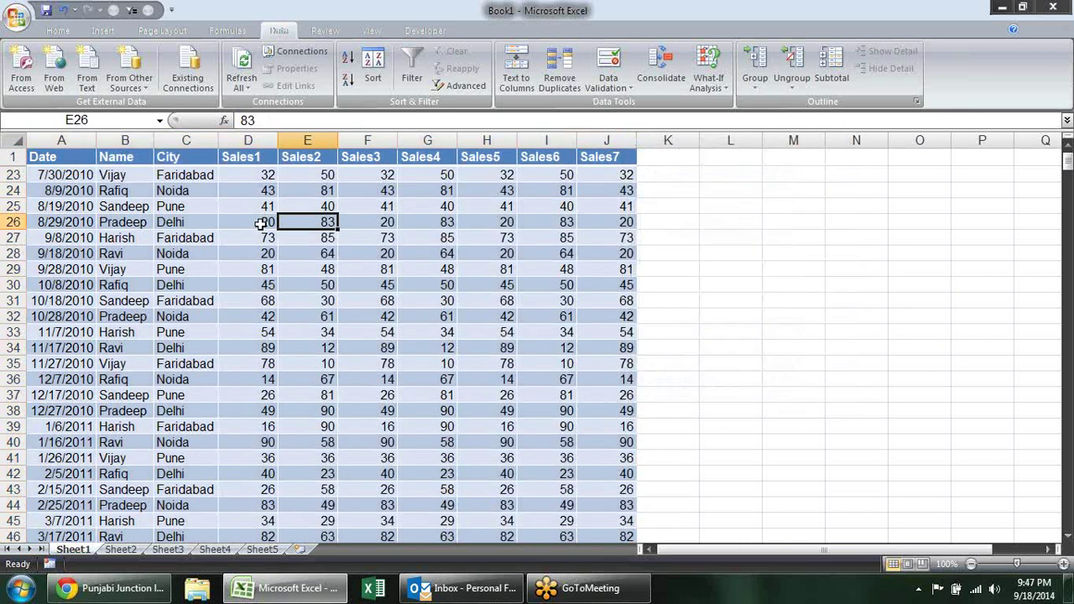
{"action": "key", "text": "alt+a"}
{"action": "key", "text": "s"}
{"action": "key", "text": "s"}
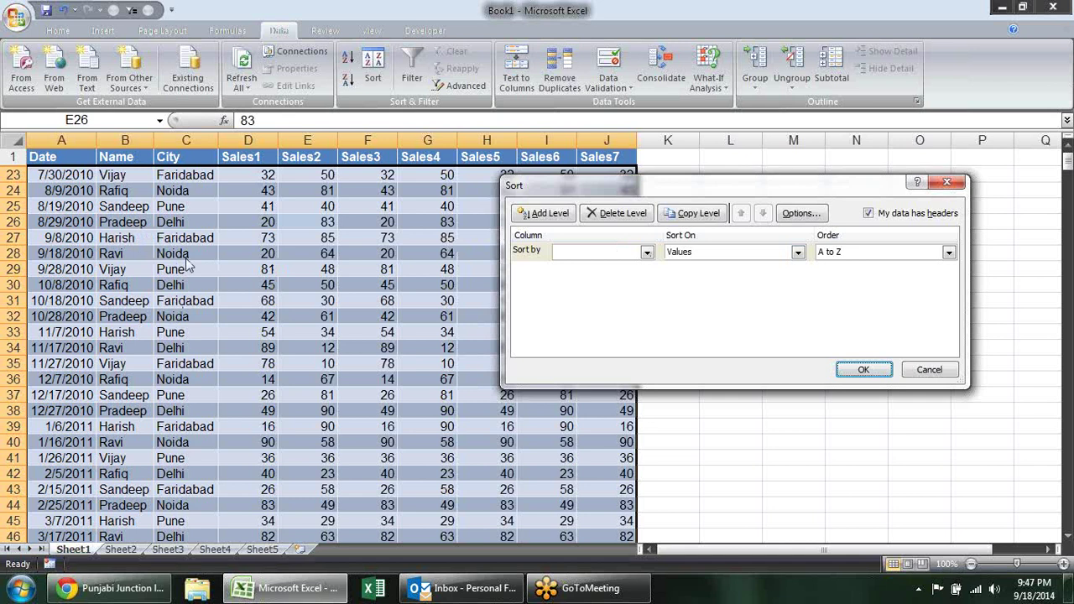
- Sort the sales table by City from A to Z
{"action": "left_click", "coordinate": [647, 251]}
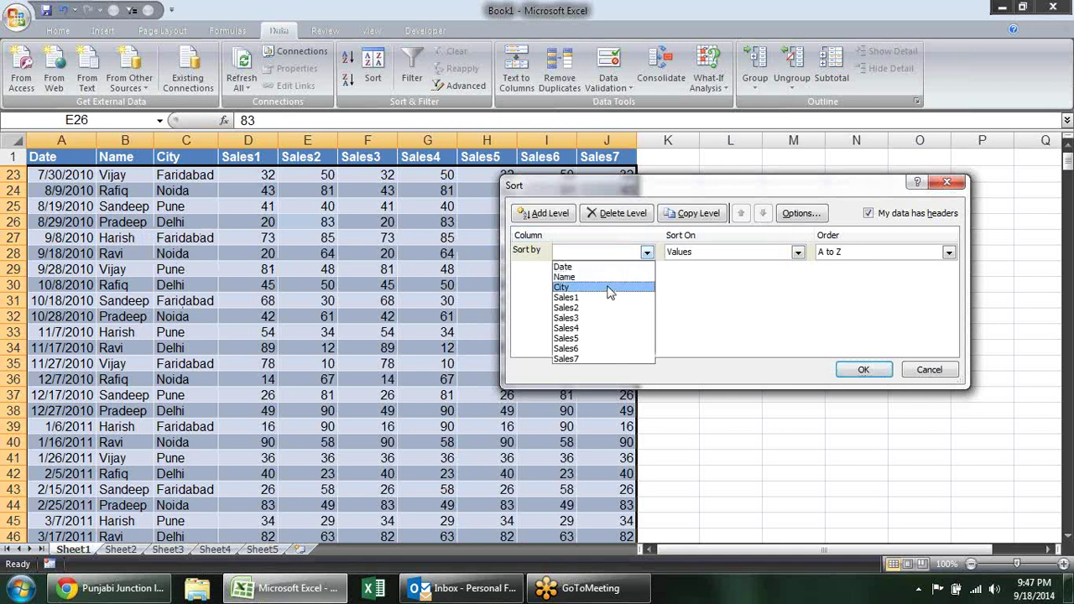
{"action": "left_click", "coordinate": [606, 288]}
{"action": "left_click", "coordinate": [864, 372]}
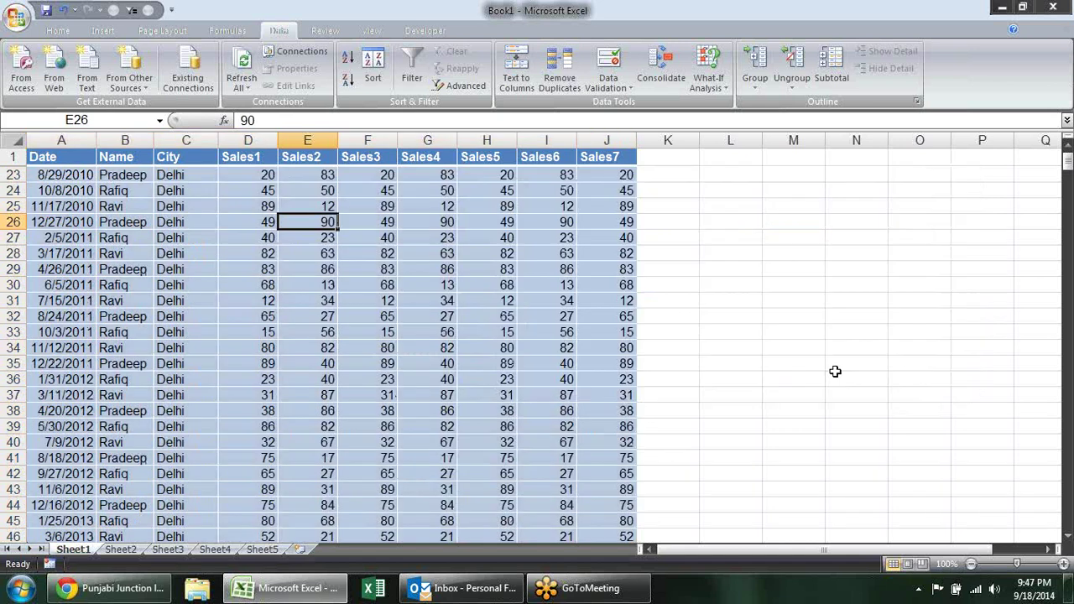
{"action": "left_click", "coordinate": [764, 253]}
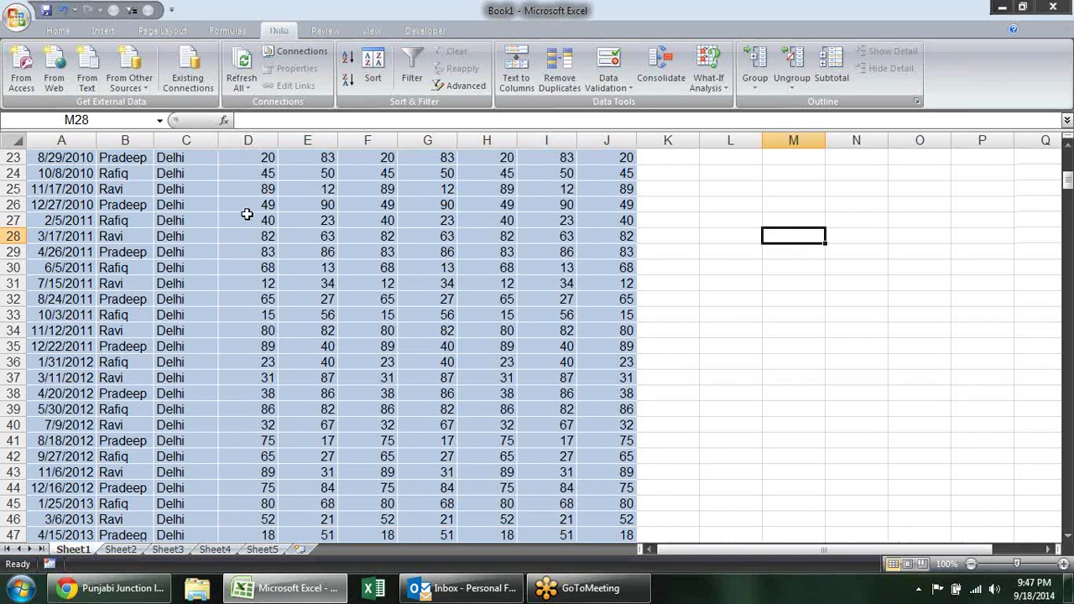
- Open Subtotal for the sales list and group at each change in City
{"action": "left_click", "coordinate": [208, 202]}
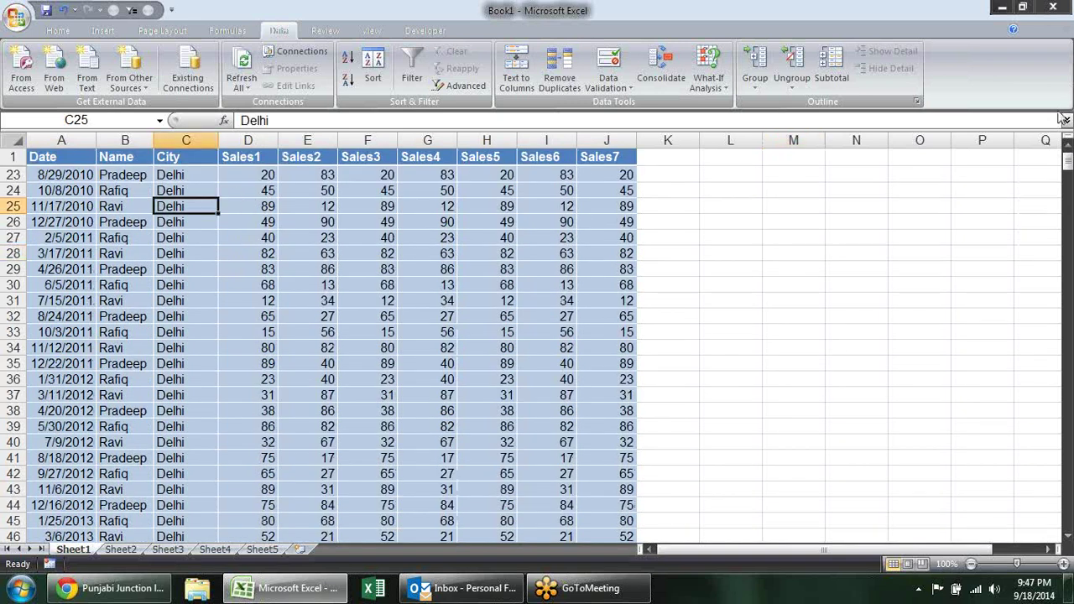
{"action": "left_click", "coordinate": [831, 68]}
{"action": "left_click", "coordinate": [807, 191]}
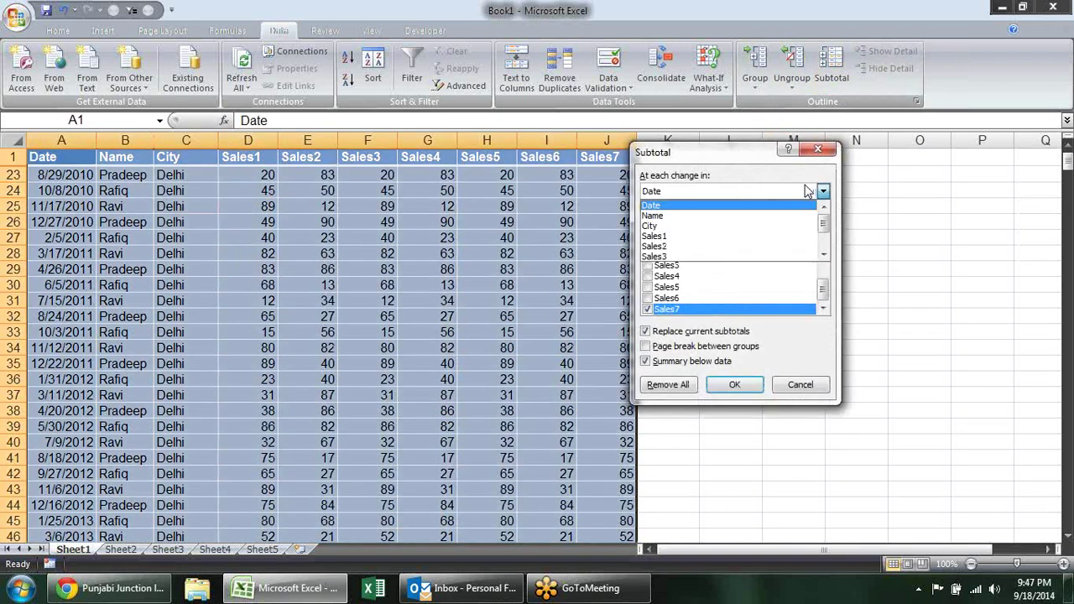
{"action": "left_click", "coordinate": [747, 226]}
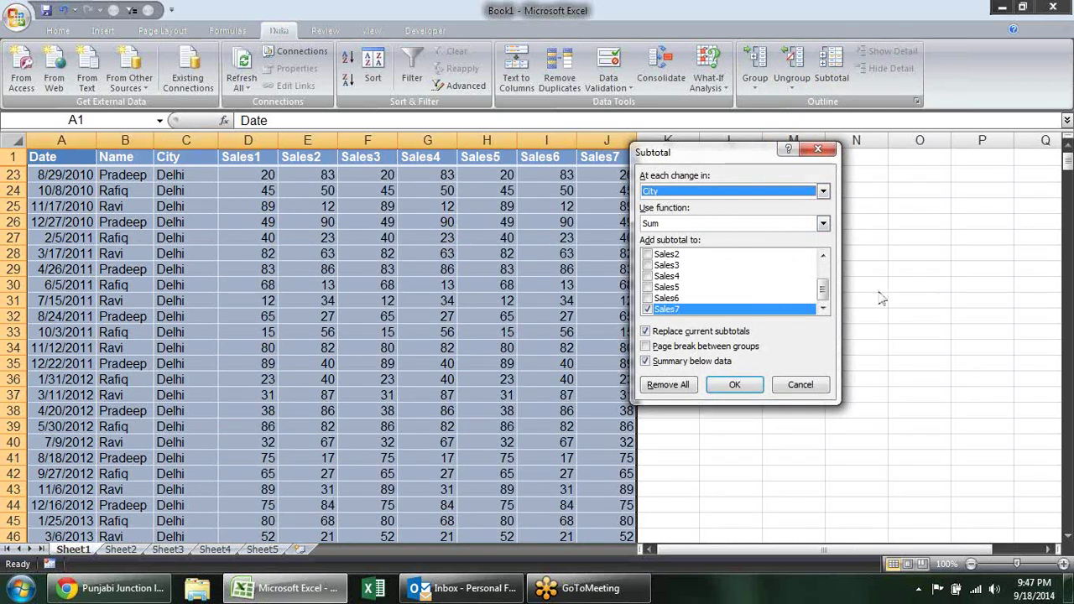
- Tick Sales1 through Sales7 for Sum subtotals and apply them
{"action": "left_click_drag", "start_coordinate": [824, 289], "coordinate": [824, 267]}
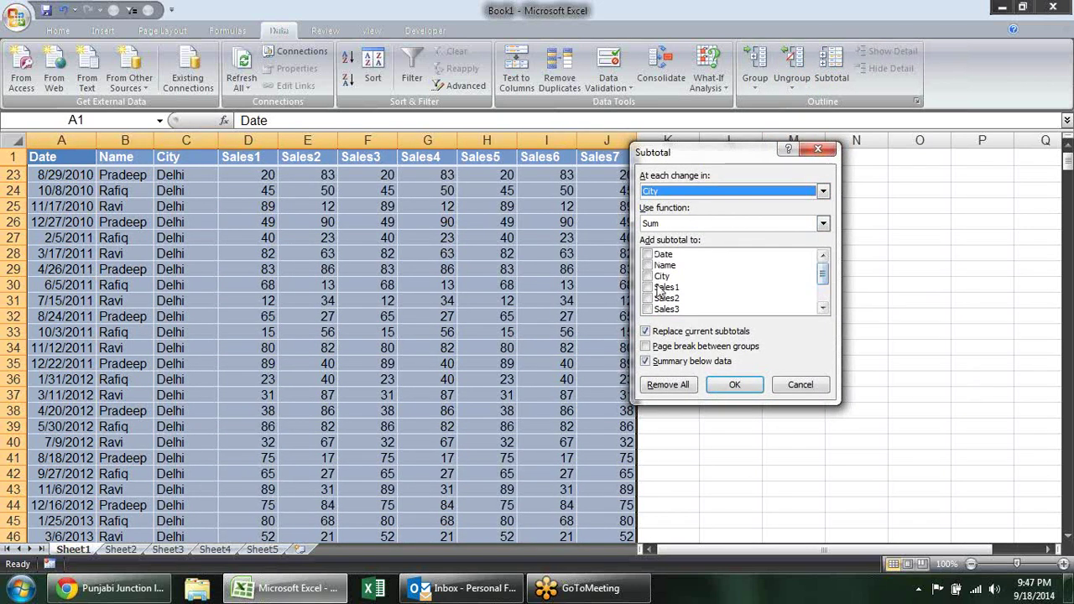
{"action": "left_click", "coordinate": [671, 287]}
{"action": "key", "text": "Down"}
{"action": "key", "text": "space"}
{"action": "key", "text": "Down"}
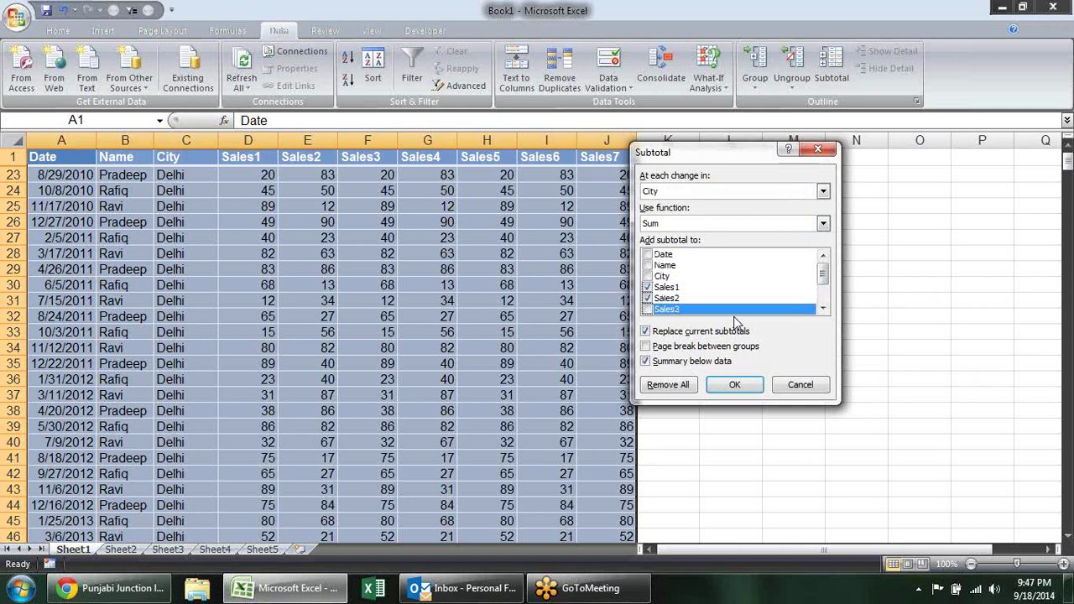
{"action": "key", "text": "space"}
{"action": "key", "text": "Down"}
{"action": "key", "text": "space"}
{"action": "key", "text": "Down"}
{"action": "key", "text": "Down"}
{"action": "key", "text": "space"}
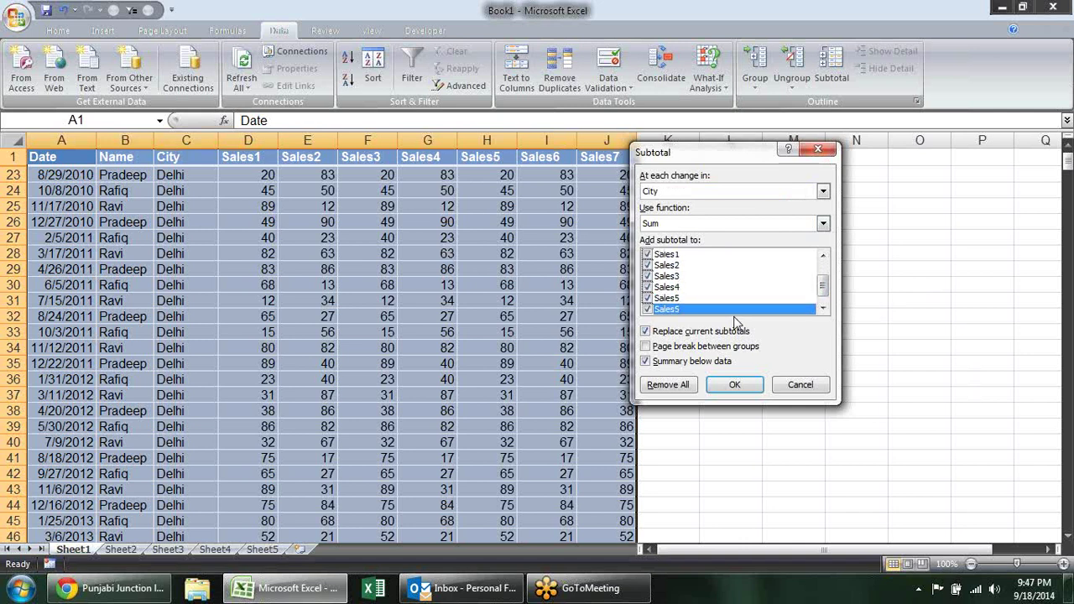
{"action": "key", "text": "Down"}
{"action": "left_click", "coordinate": [734, 385]}
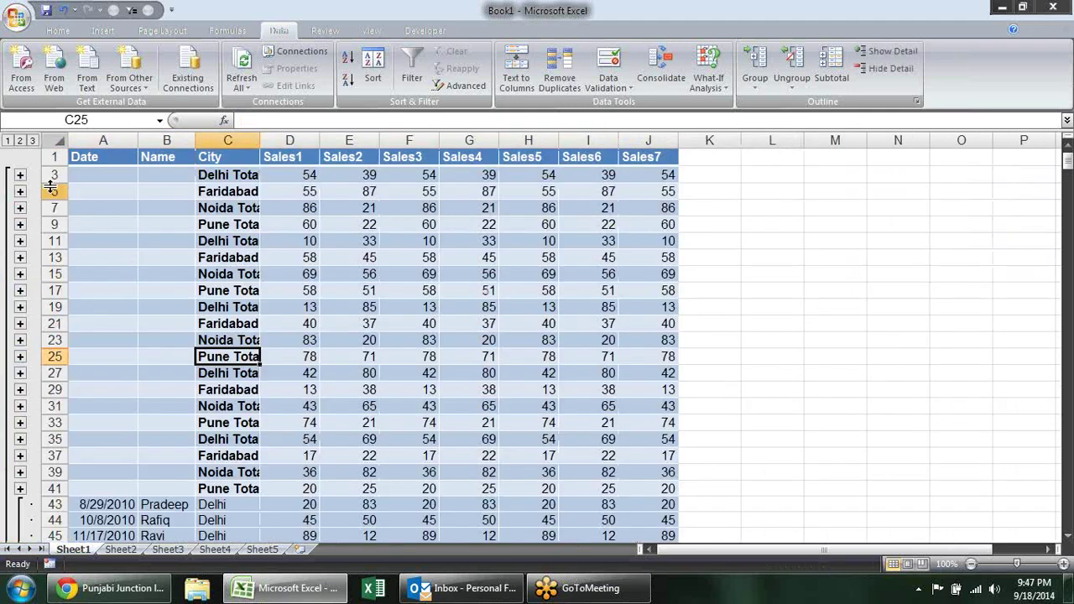
- Compare outline levels 1, 2 and 3, then widen column C for the total labels
{"action": "left_click", "coordinate": [7, 141]}
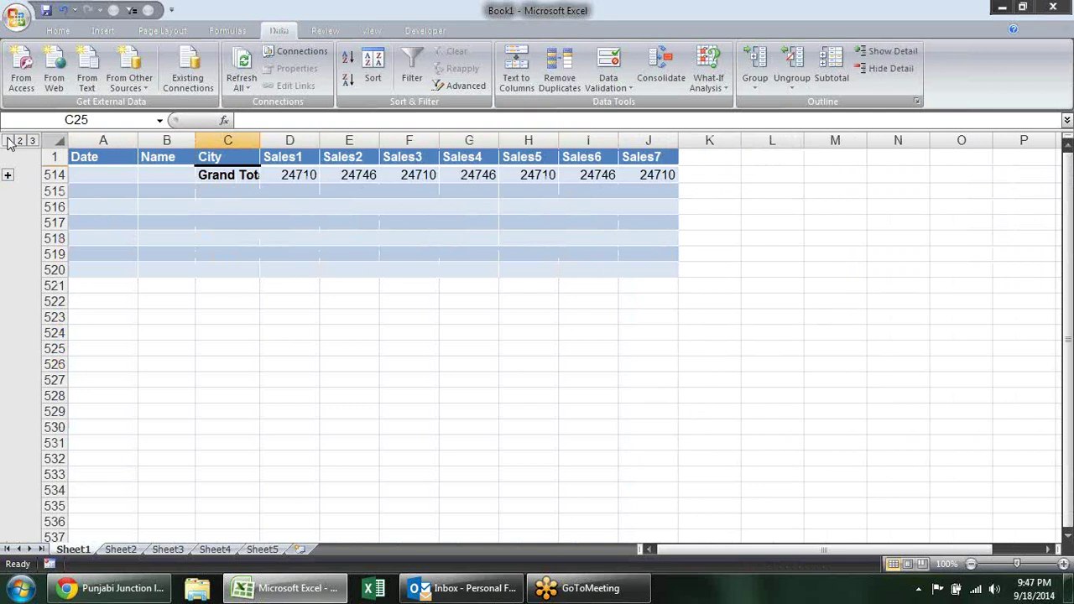
{"action": "left_click", "coordinate": [21, 142]}
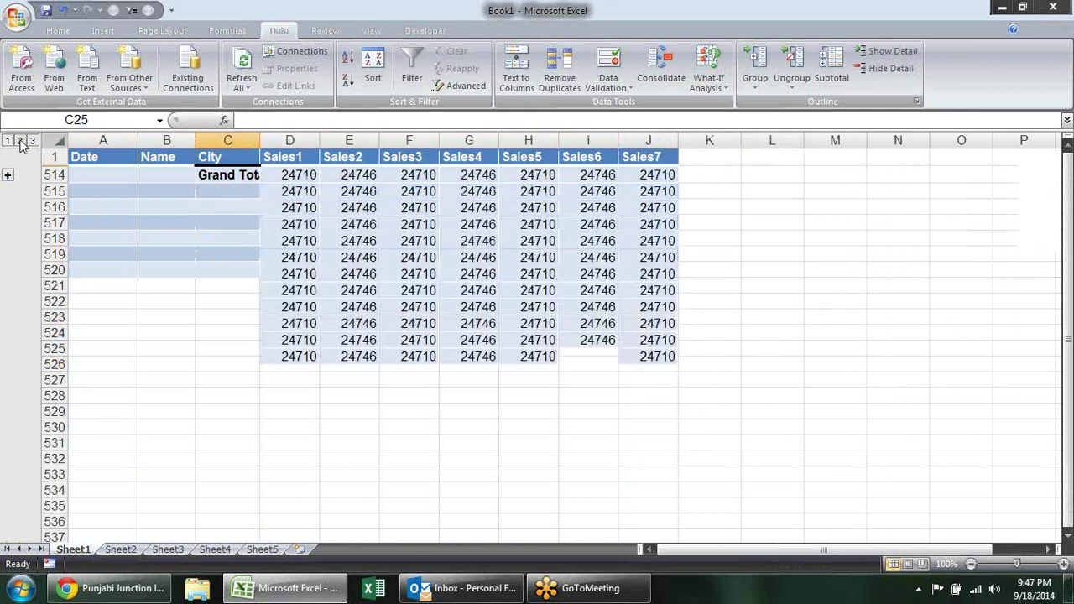
{"action": "left_click", "coordinate": [32, 141]}
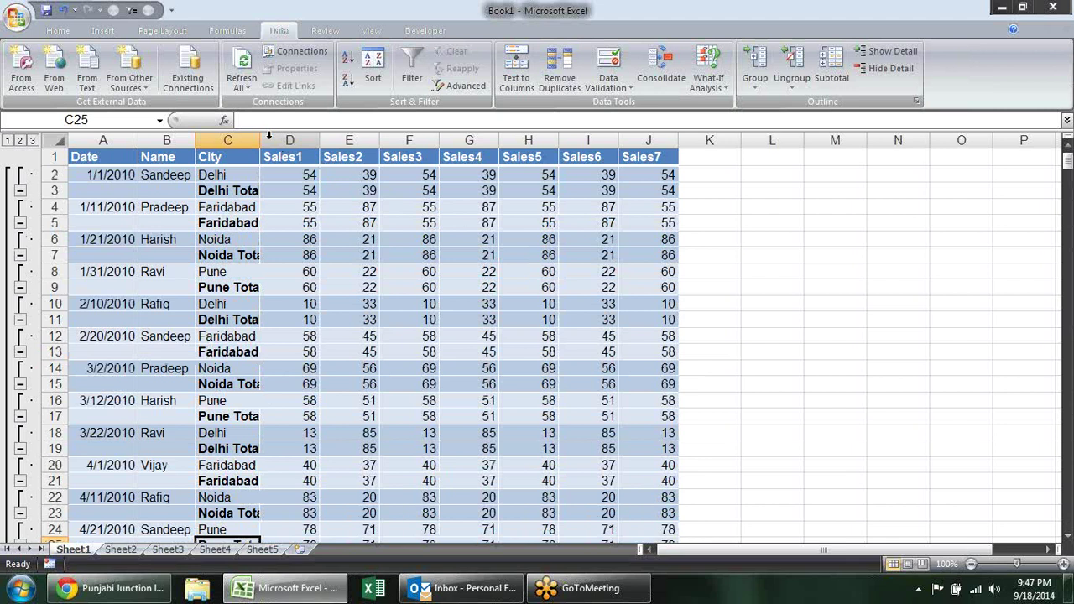
{"action": "left_click_drag", "start_coordinate": [260, 139], "coordinate": [280, 139]}
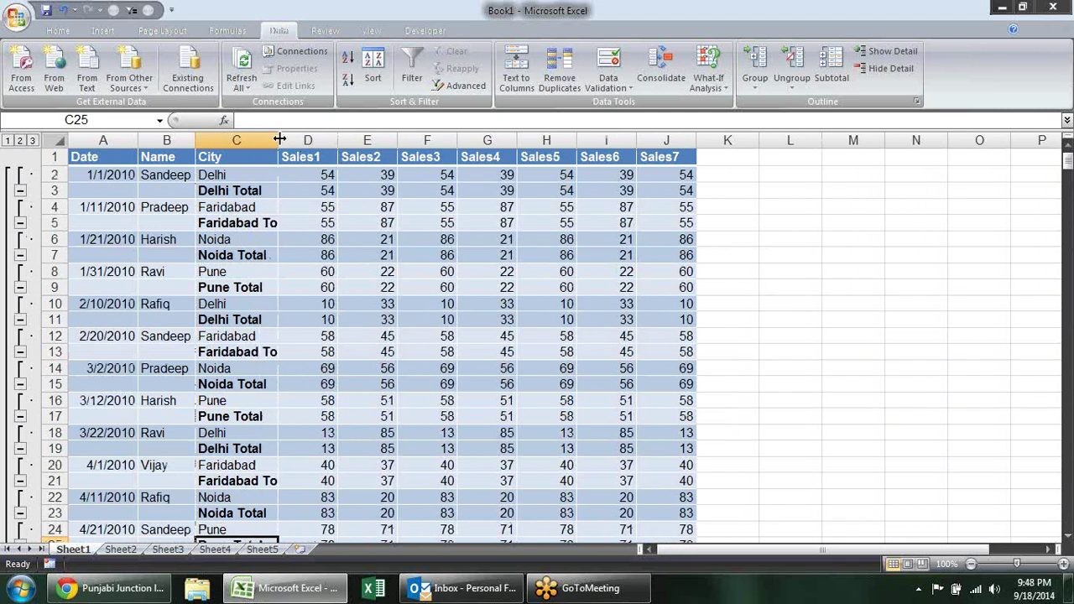
- Check the Sales1 and Sales2 SUBTOTAL formulas on the Delhi Total row
{"action": "scroll", "coordinate": [496, 278], "scroll_direction": "down", "scroll_amount": 1}
{"action": "scroll", "coordinate": [495, 278], "scroll_direction": "down", "scroll_amount": 8}
{"action": "scroll", "coordinate": [495, 278], "scroll_direction": "down", "scroll_amount": 2}
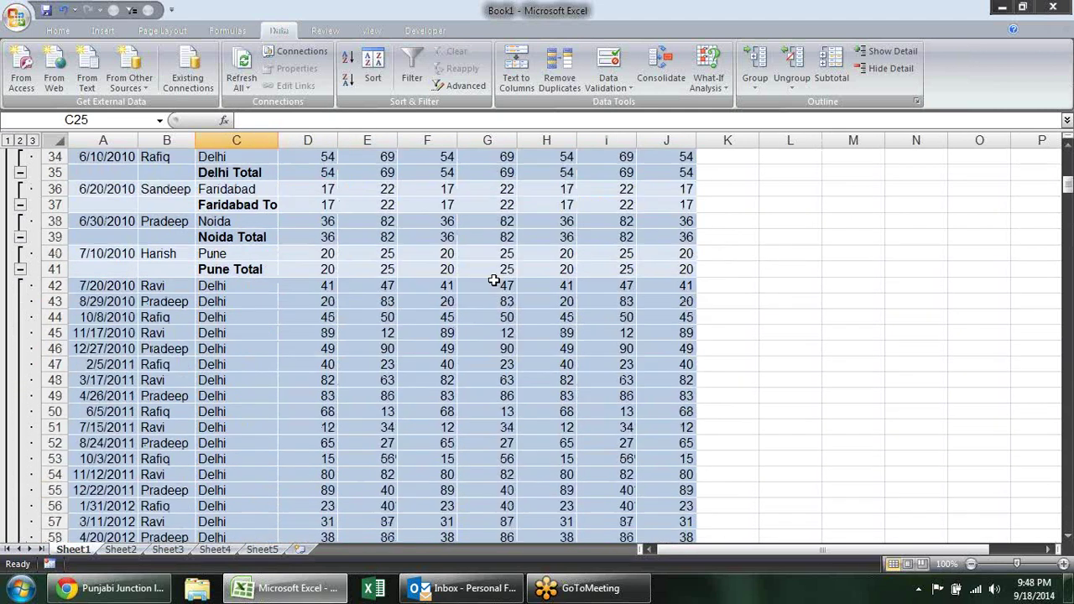
{"action": "scroll", "coordinate": [494, 280], "scroll_direction": "down", "scroll_amount": 5}
{"action": "scroll", "coordinate": [493, 280], "scroll_direction": "down", "scroll_amount": 7}
{"action": "scroll", "coordinate": [493, 280], "scroll_direction": "down", "scroll_amount": 7}
{"action": "scroll", "coordinate": [493, 281], "scroll_direction": "down", "scroll_amount": 7}
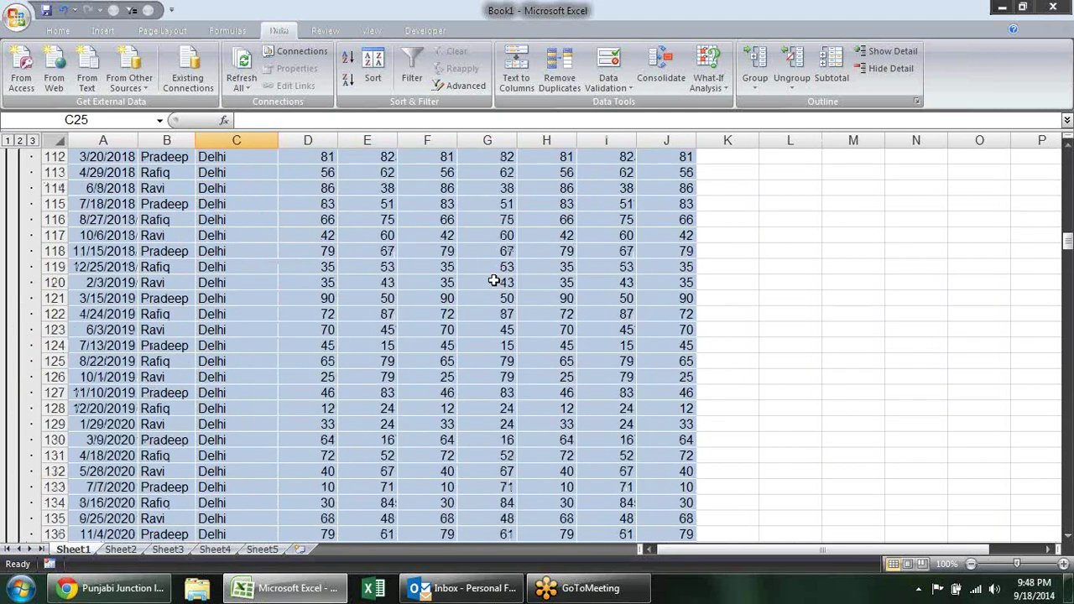
{"action": "scroll", "coordinate": [494, 280], "scroll_direction": "down", "scroll_amount": 7}
{"action": "scroll", "coordinate": [493, 280], "scroll_direction": "down", "scroll_amount": 9}
{"action": "scroll", "coordinate": [493, 280], "scroll_direction": "up", "scroll_amount": 5}
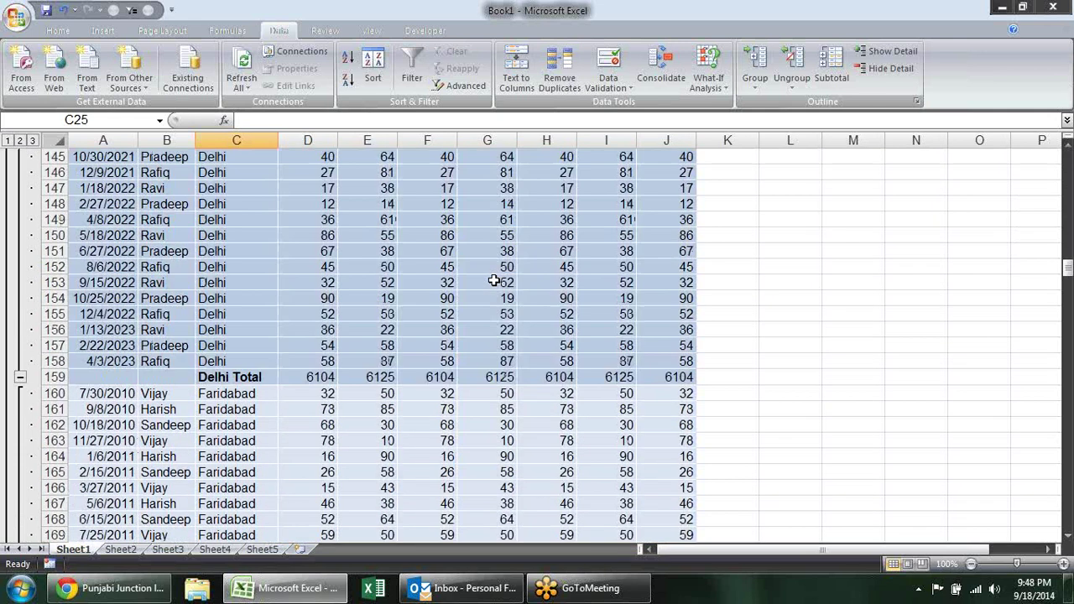
{"action": "scroll", "coordinate": [493, 280], "scroll_direction": "up", "scroll_amount": 3}
{"action": "scroll", "coordinate": [494, 280], "scroll_direction": "down", "scroll_amount": 3}
{"action": "scroll", "coordinate": [493, 280], "scroll_direction": "down", "scroll_amount": 4}
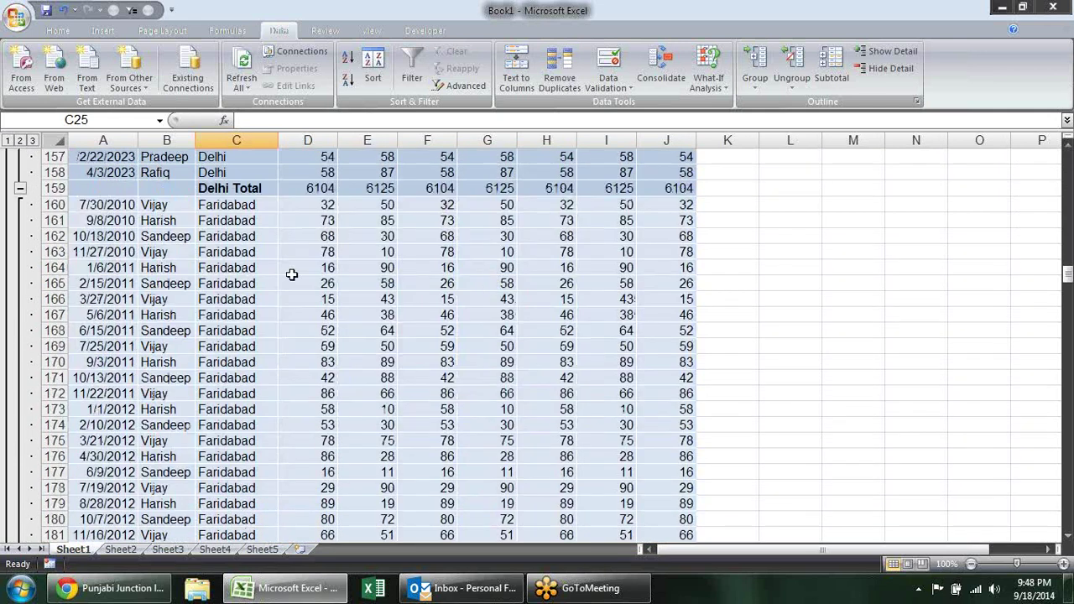
{"action": "left_click", "coordinate": [210, 186]}
{"action": "left_click", "coordinate": [306, 191]}
{"action": "left_click", "coordinate": [378, 193]}
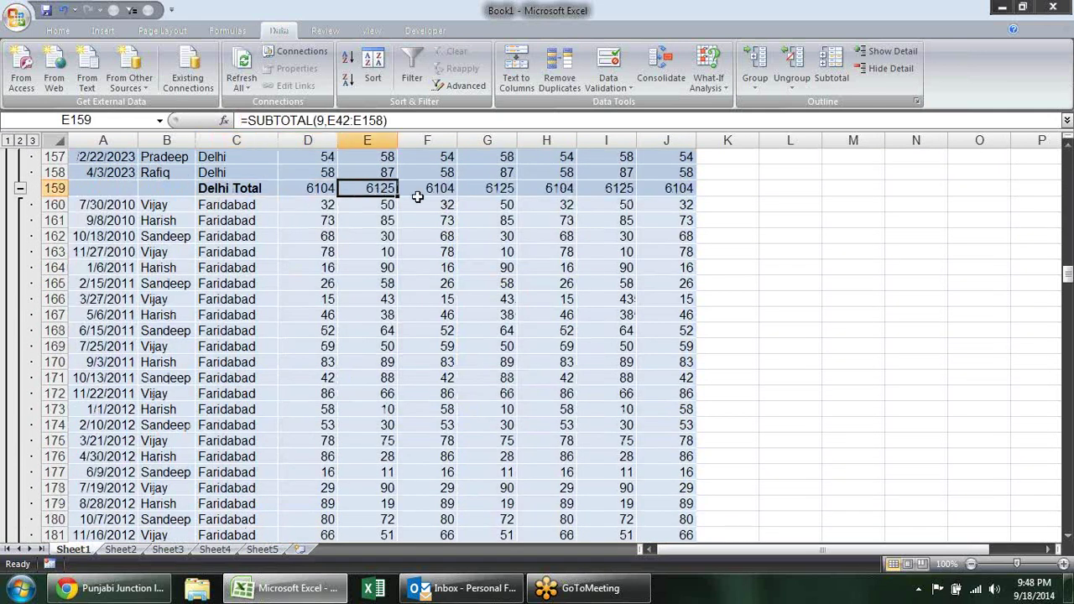
- Collapse the outline to level 2 so only city totals and Grand Total show
{"action": "scroll", "coordinate": [366, 249], "scroll_direction": "up", "scroll_amount": 5}
{"action": "scroll", "coordinate": [367, 249], "scroll_direction": "up", "scroll_amount": 2}
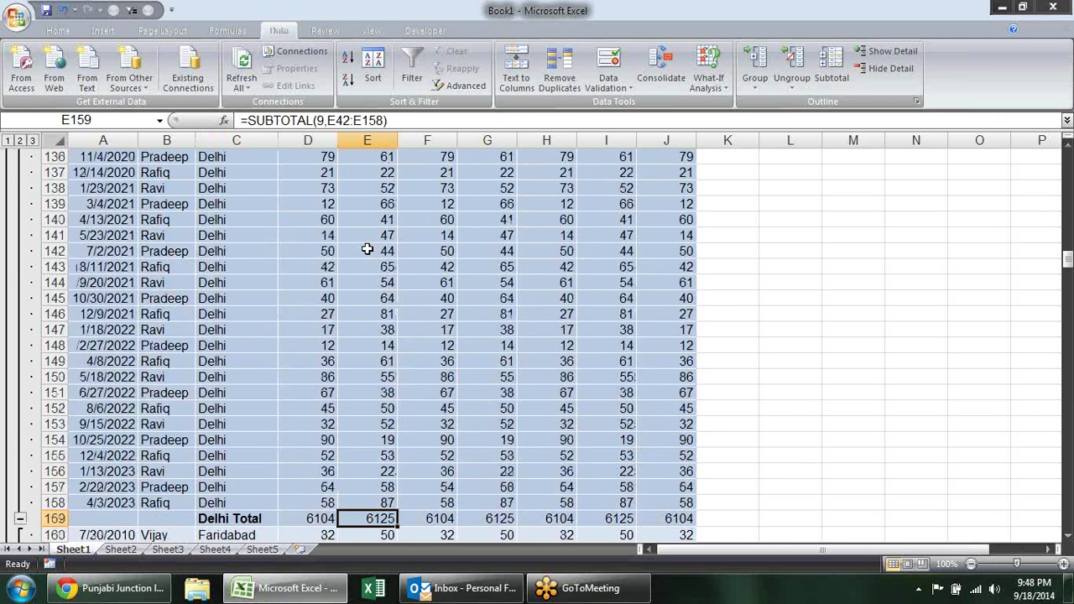
{"action": "scroll", "coordinate": [366, 250], "scroll_direction": "down", "scroll_amount": 6}
{"action": "left_click", "coordinate": [21, 141]}
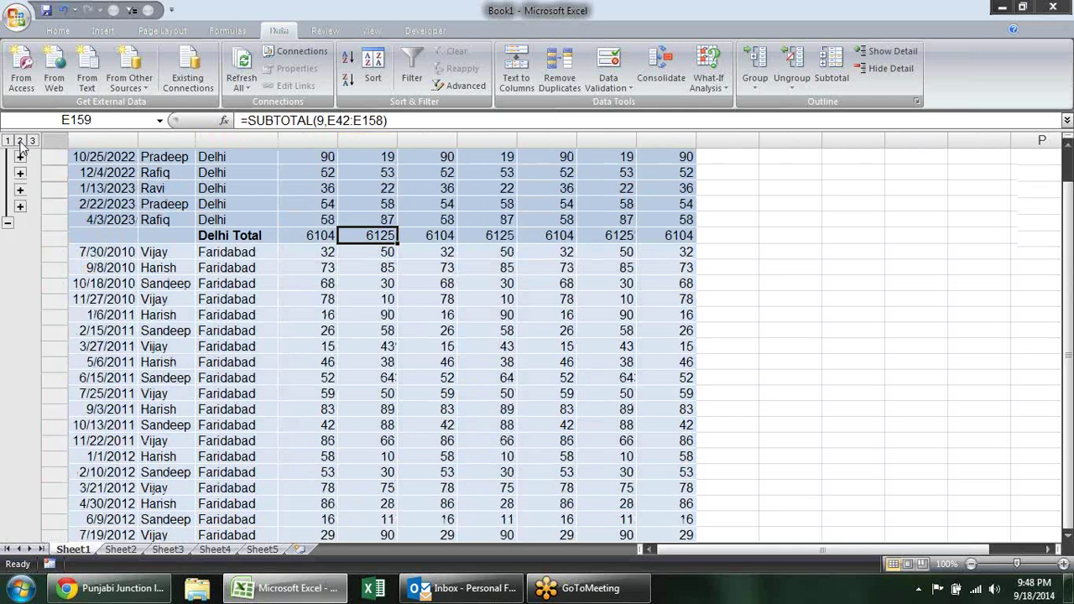
{"action": "scroll", "coordinate": [457, 263], "scroll_direction": "up", "scroll_amount": 5}
{"action": "scroll", "coordinate": [461, 269], "scroll_direction": "up", "scroll_amount": 3}
{"action": "scroll", "coordinate": [468, 274], "scroll_direction": "down", "scroll_amount": 1}
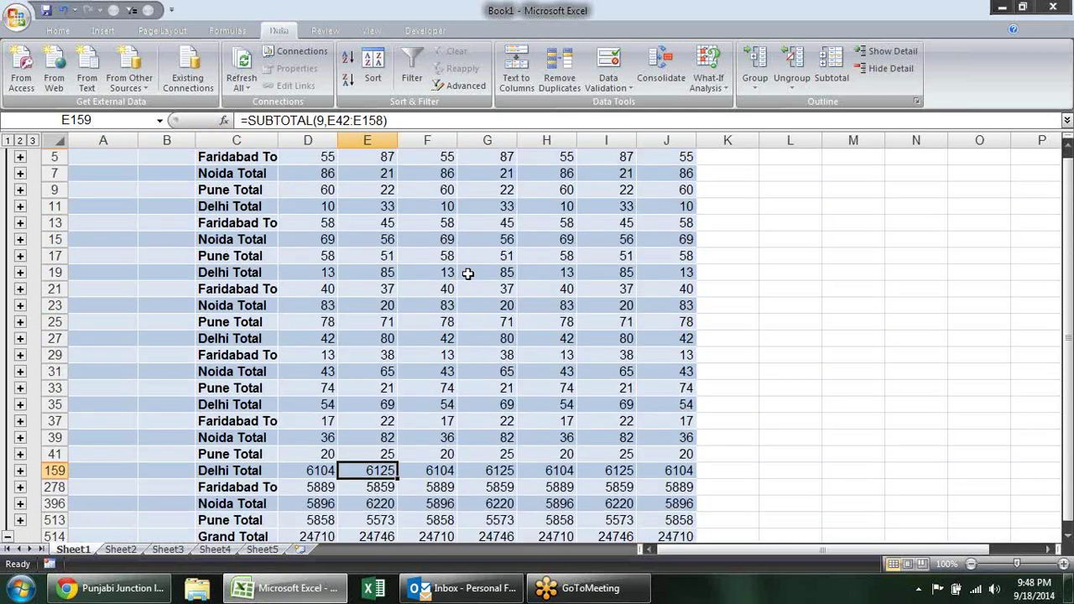
{"action": "scroll", "coordinate": [468, 274], "scroll_direction": "down", "scroll_amount": 1}
- Inspect the Pune and Faridabad Total formulas and select the Sales1 city totals
{"action": "left_click", "coordinate": [295, 156]}
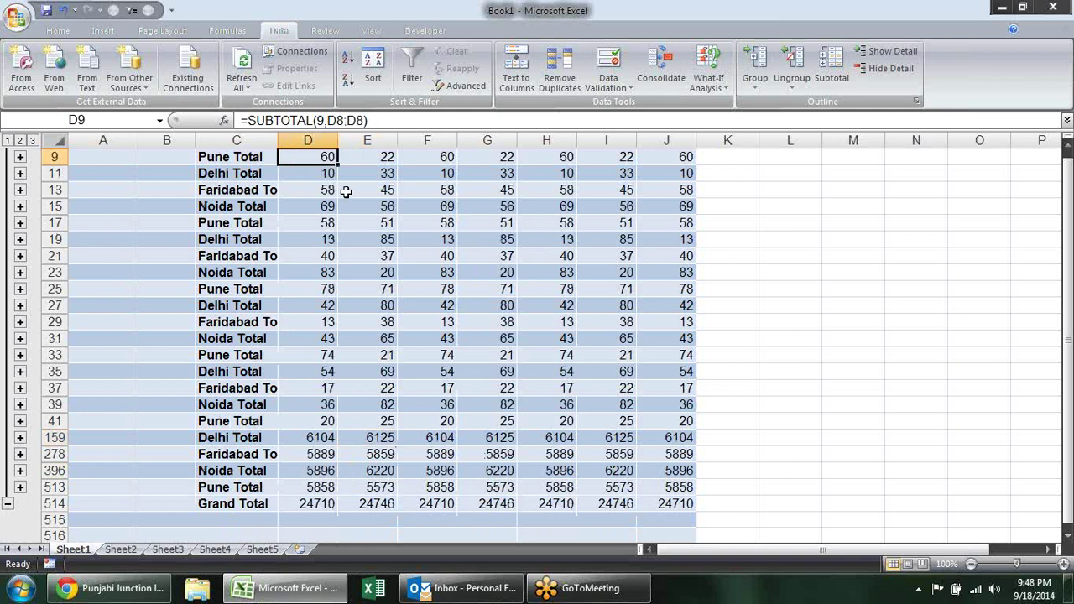
{"action": "left_click", "coordinate": [320, 193]}
{"action": "left_click", "coordinate": [315, 259]}
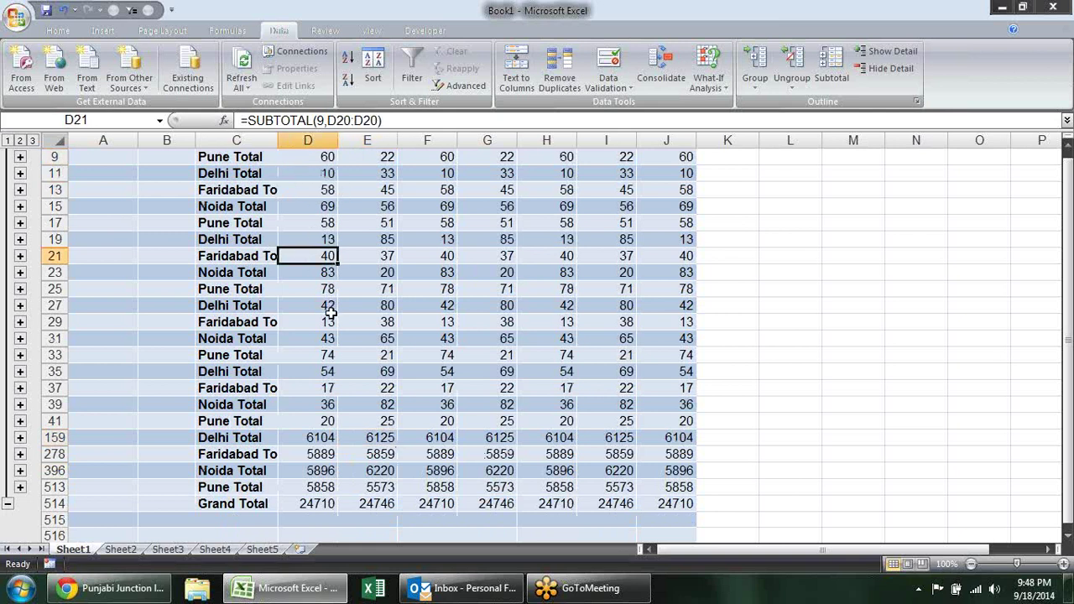
{"action": "left_click_drag", "start_coordinate": [316, 438], "coordinate": [316, 504]}
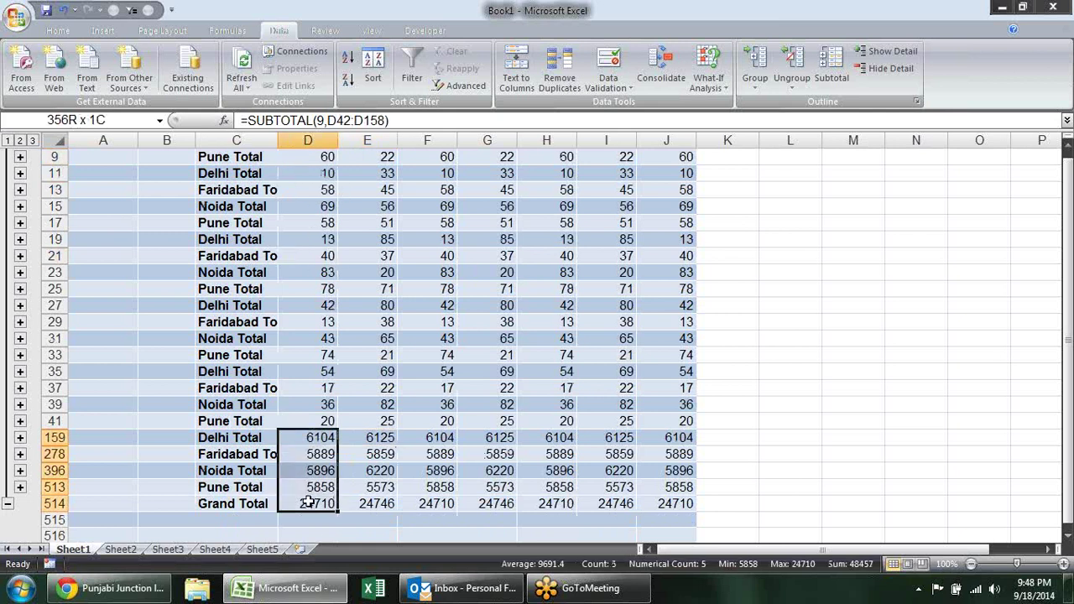
{"action": "left_click", "coordinate": [311, 374]}
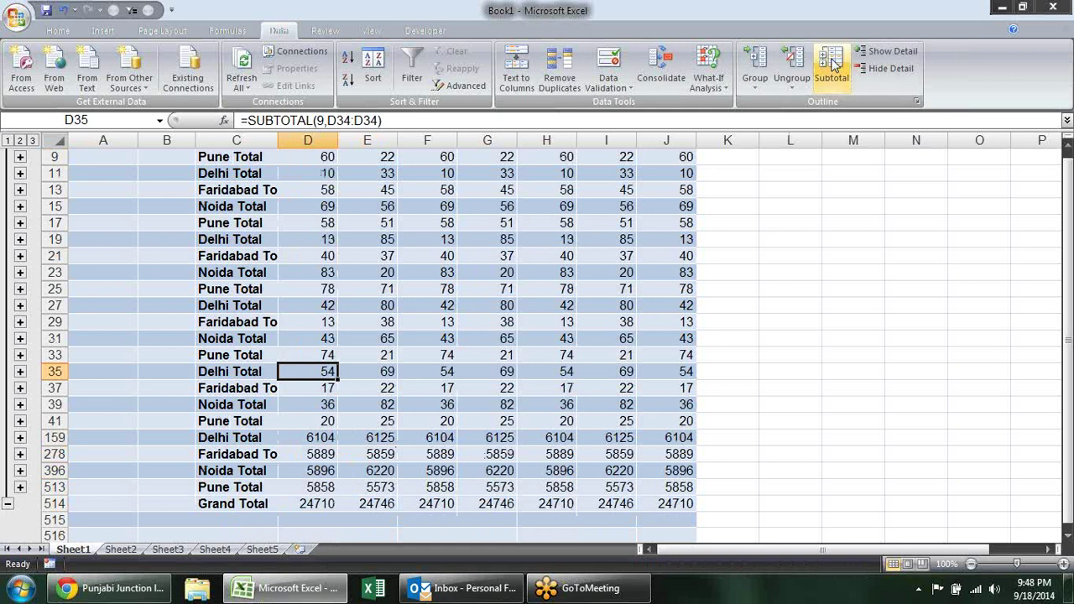
- Remove all subtotals and re-sort the table by City ascending
{"action": "left_click", "coordinate": [831, 64]}
{"action": "left_click", "coordinate": [732, 384]}
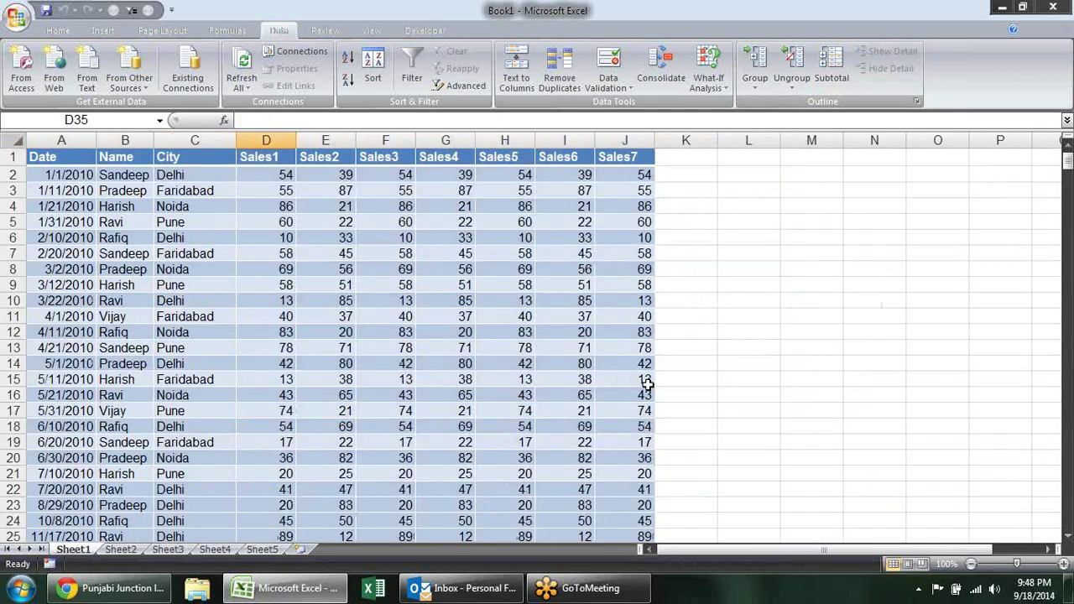
{"action": "left_click", "coordinate": [167, 254]}
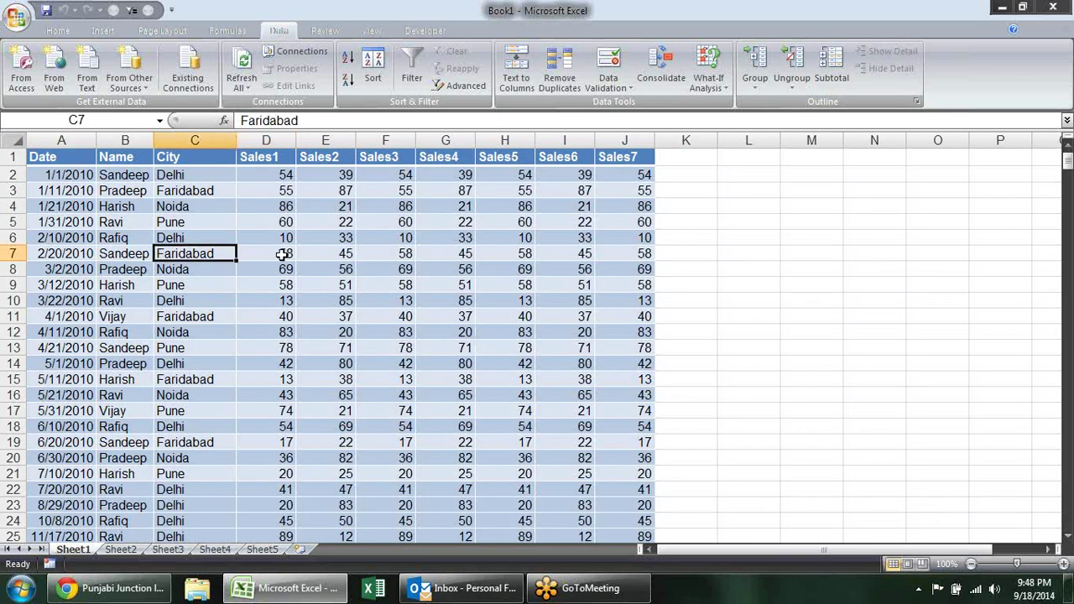
{"action": "left_click", "coordinate": [372, 67]}
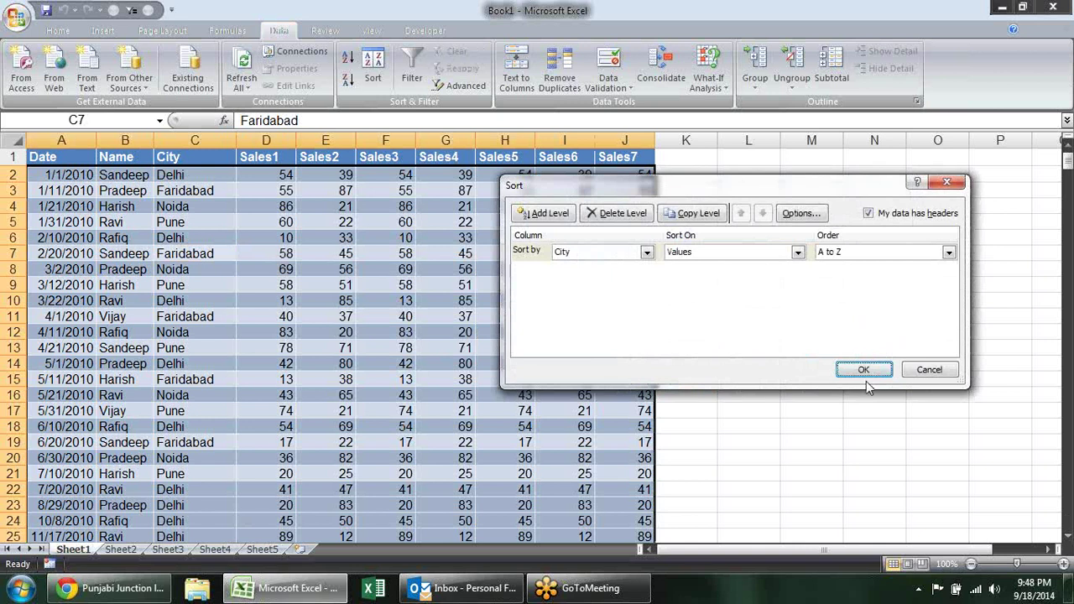
{"action": "left_click", "coordinate": [864, 371]}
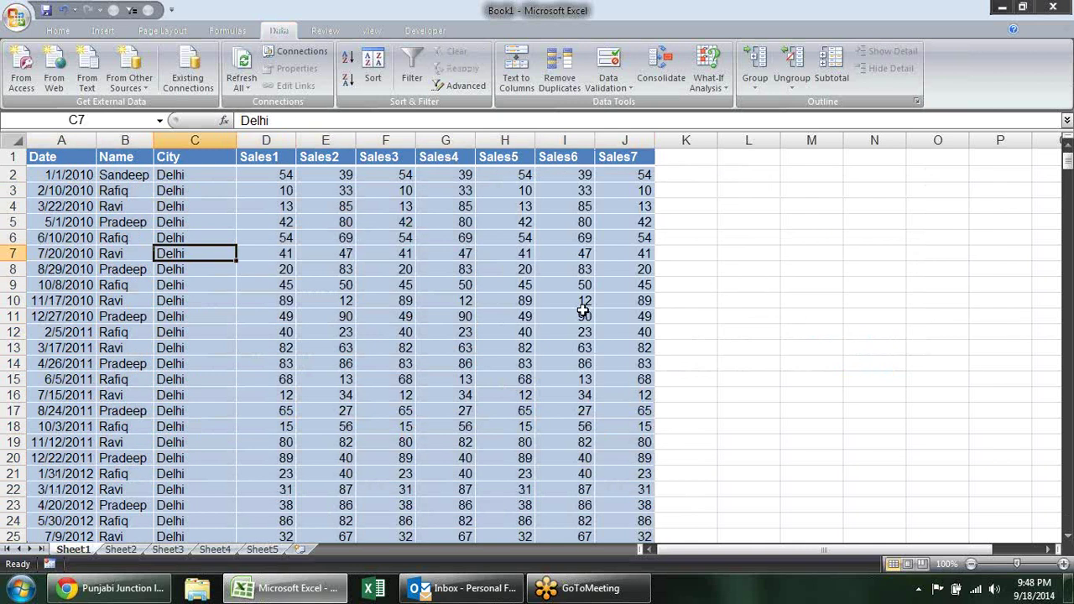
- Reapply Sum subtotals of the sales columns at each change in City
{"action": "scroll", "coordinate": [667, 260], "scroll_direction": "down", "scroll_amount": 6}
{"action": "scroll", "coordinate": [667, 260], "scroll_direction": "up", "scroll_amount": 6}
{"action": "left_click", "coordinate": [830, 63]}
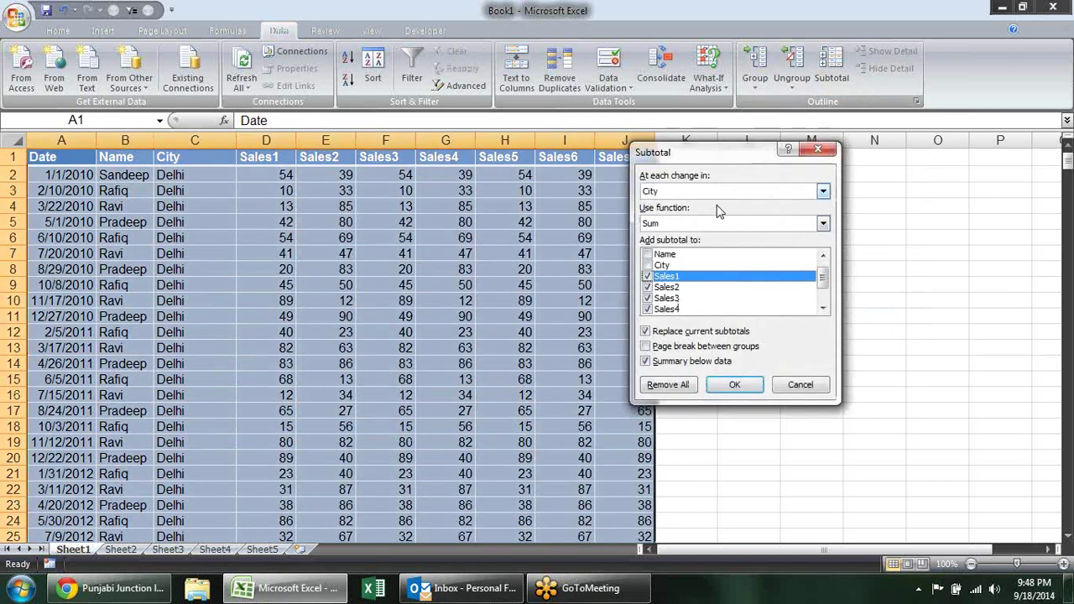
{"action": "left_click", "coordinate": [734, 384]}
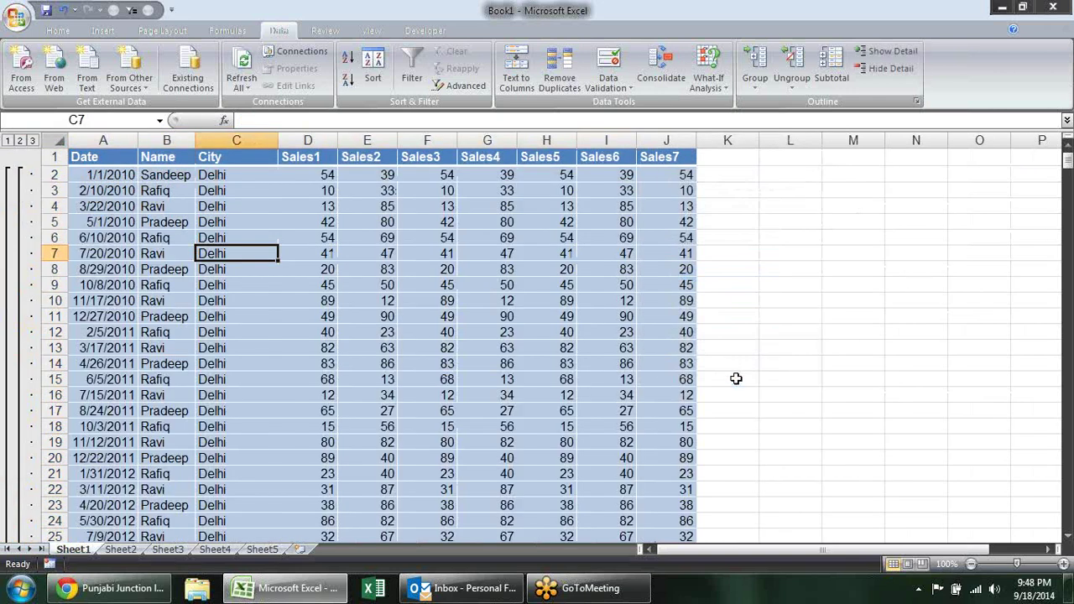
- Review city totals at outline level 2 and check the Delhi Total formula in D124 unchanged
{"action": "scroll", "coordinate": [403, 283], "scroll_direction": "down", "scroll_amount": 2}
{"action": "scroll", "coordinate": [403, 284], "scroll_direction": "down", "scroll_amount": 7}
{"action": "scroll", "coordinate": [404, 287], "scroll_direction": "down", "scroll_amount": 8}
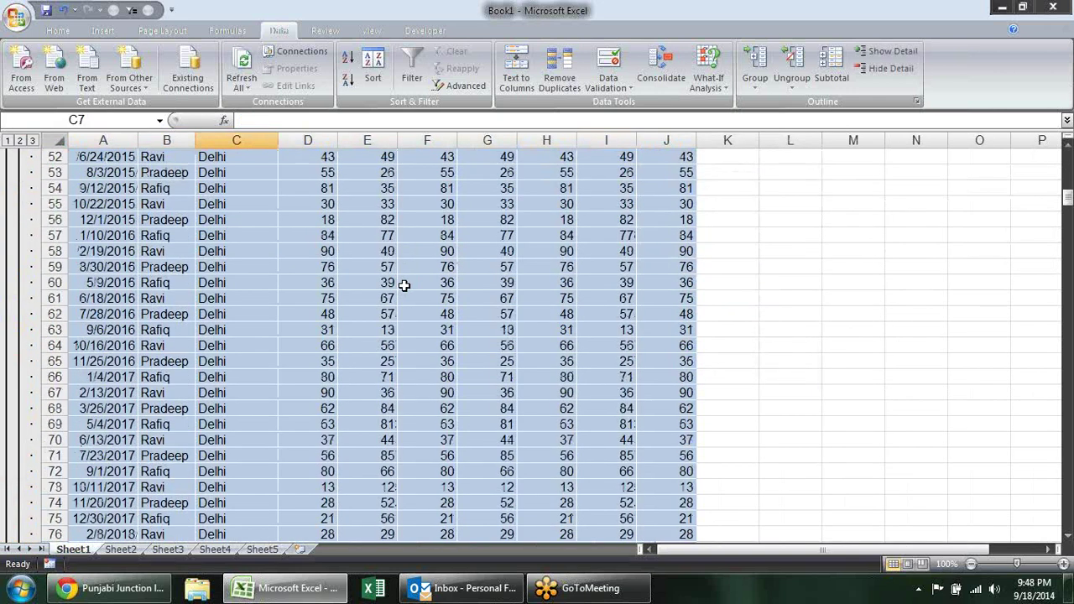
{"action": "scroll", "coordinate": [403, 286], "scroll_direction": "up", "scroll_amount": 9}
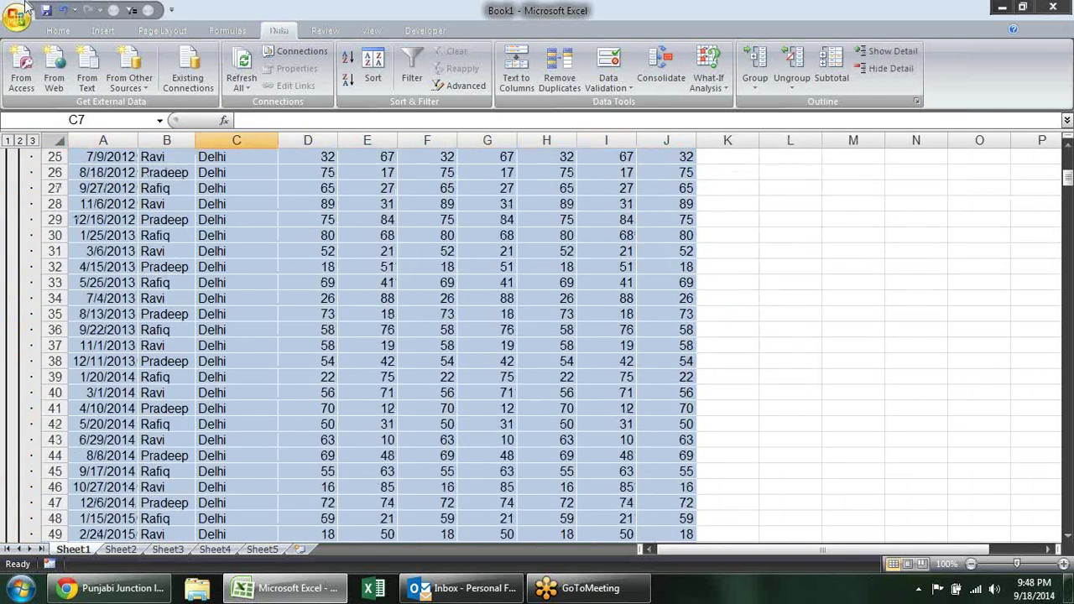
{"action": "left_click", "coordinate": [19, 141]}
{"action": "scroll", "coordinate": [434, 243], "scroll_direction": "up", "scroll_amount": 1}
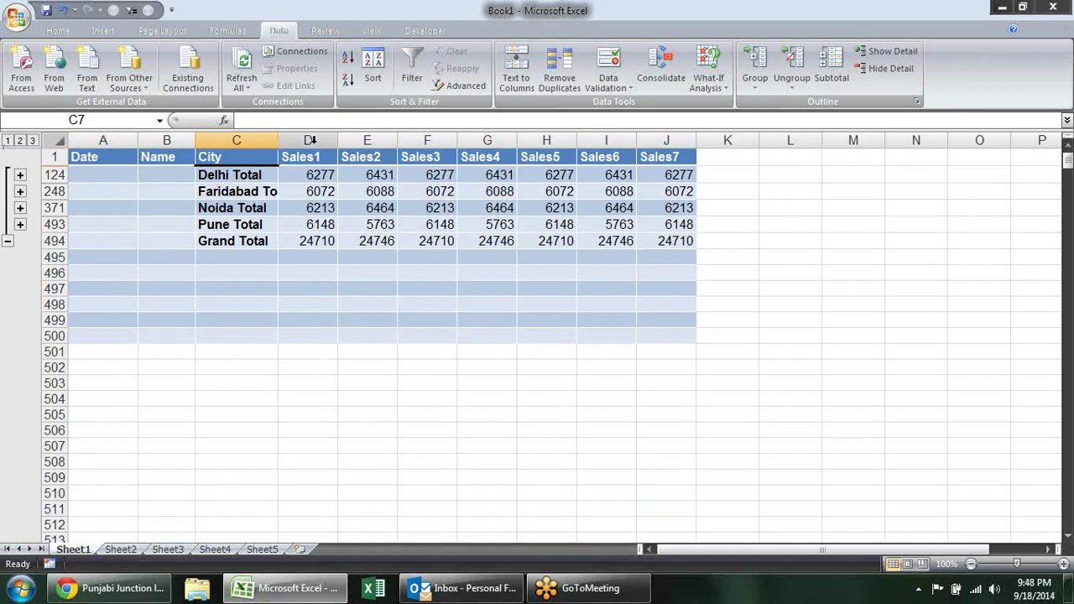
{"action": "left_click", "coordinate": [307, 182]}
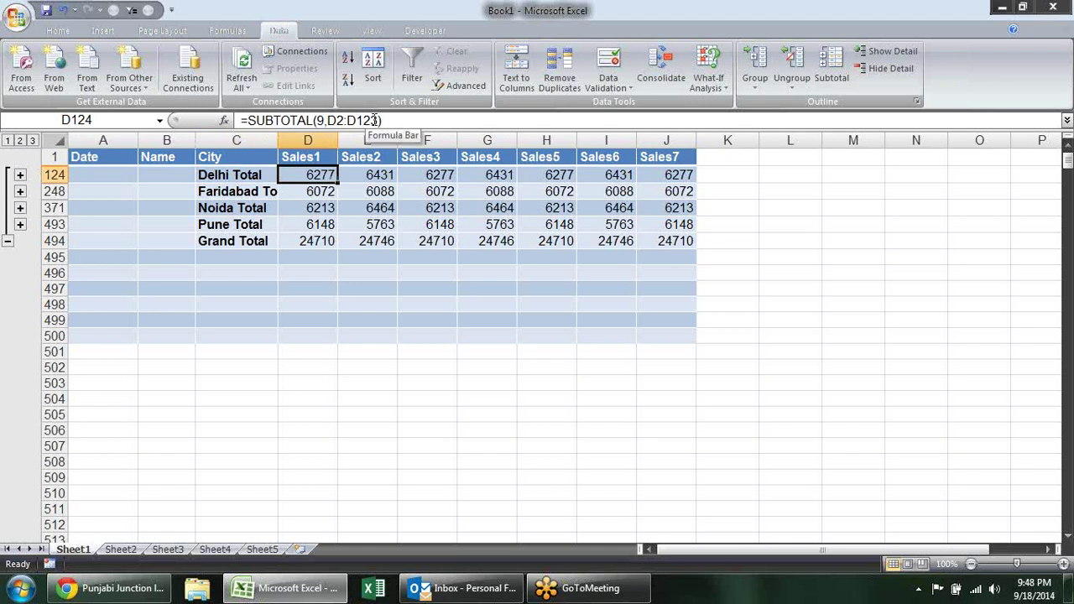
{"action": "left_click", "coordinate": [322, 122]}
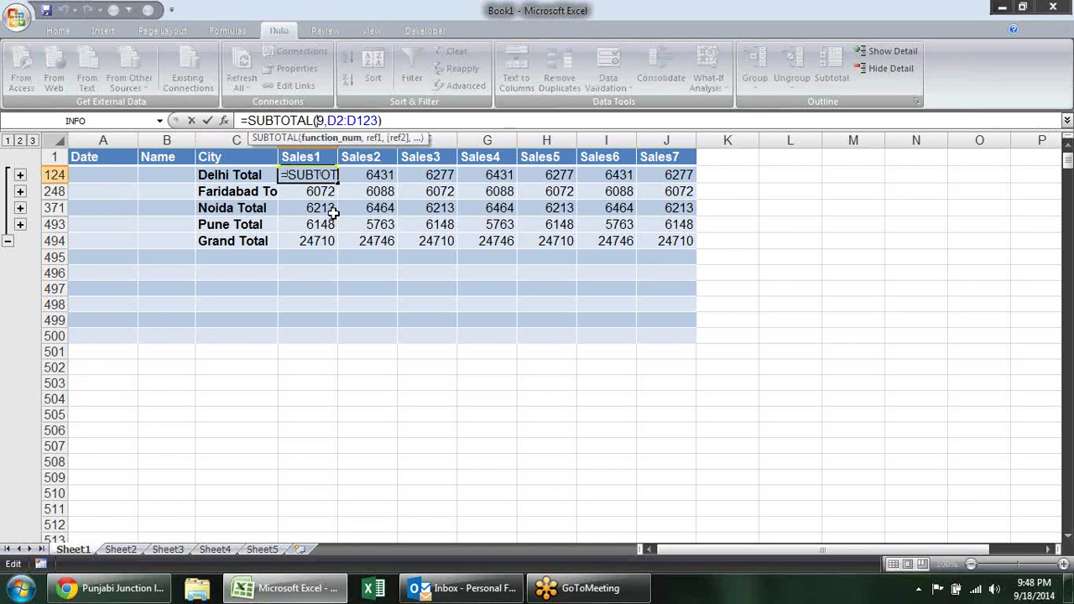
{"action": "key", "text": "Escape"}
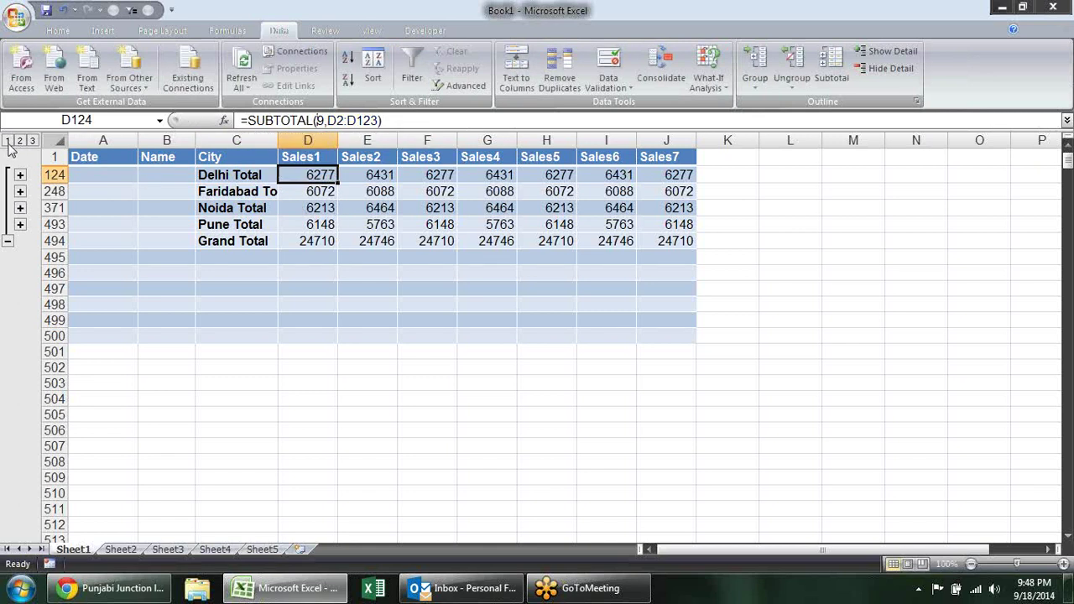
- Expand all detail rows and select the Pune Total and Grand Total figures in D493:J494
{"action": "left_click", "coordinate": [32, 141]}
{"action": "scroll", "coordinate": [428, 295], "scroll_direction": "down", "scroll_amount": 8}
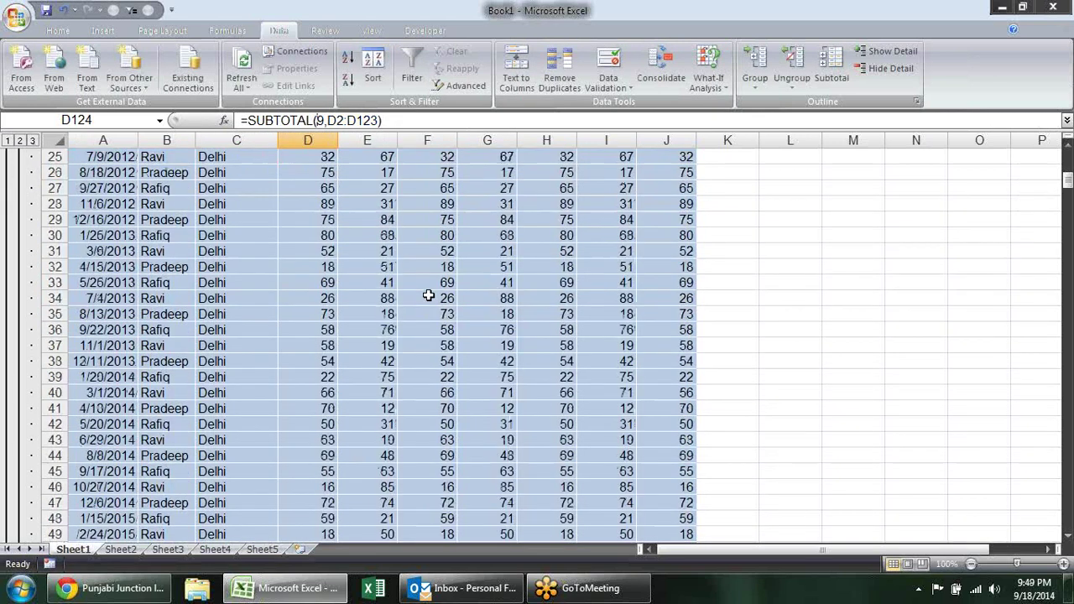
{"action": "scroll", "coordinate": [428, 295], "scroll_direction": "down", "scroll_amount": 7}
{"action": "scroll", "coordinate": [428, 296], "scroll_direction": "down", "scroll_amount": 4}
{"action": "scroll", "coordinate": [439, 374], "scroll_direction": "down", "scroll_amount": 7}
{"action": "scroll", "coordinate": [511, 283], "scroll_direction": "down", "scroll_amount": 9}
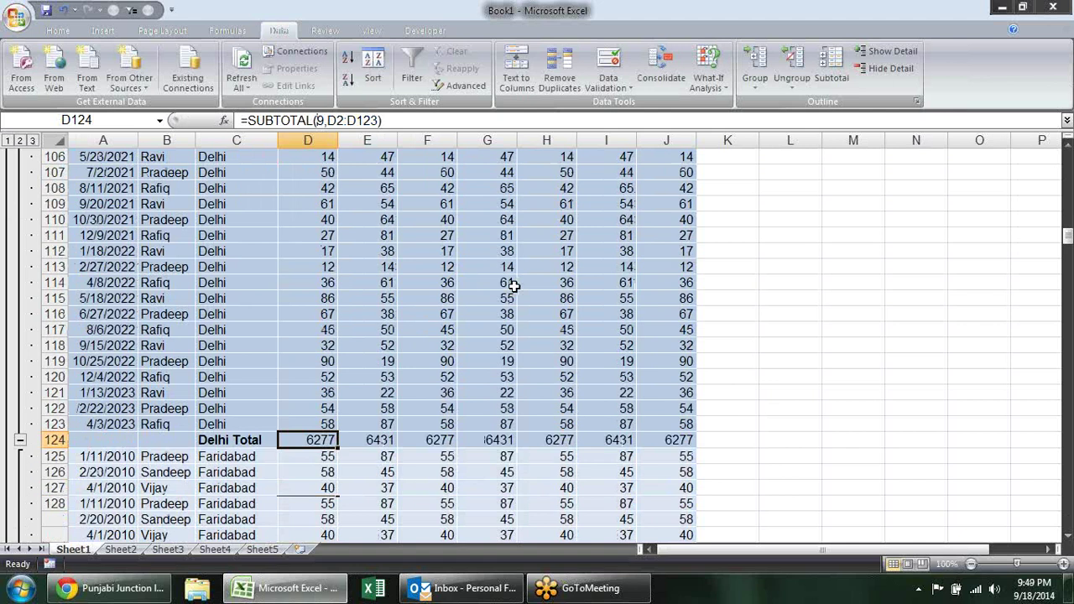
{"action": "scroll", "coordinate": [513, 286], "scroll_direction": "down", "scroll_amount": 5}
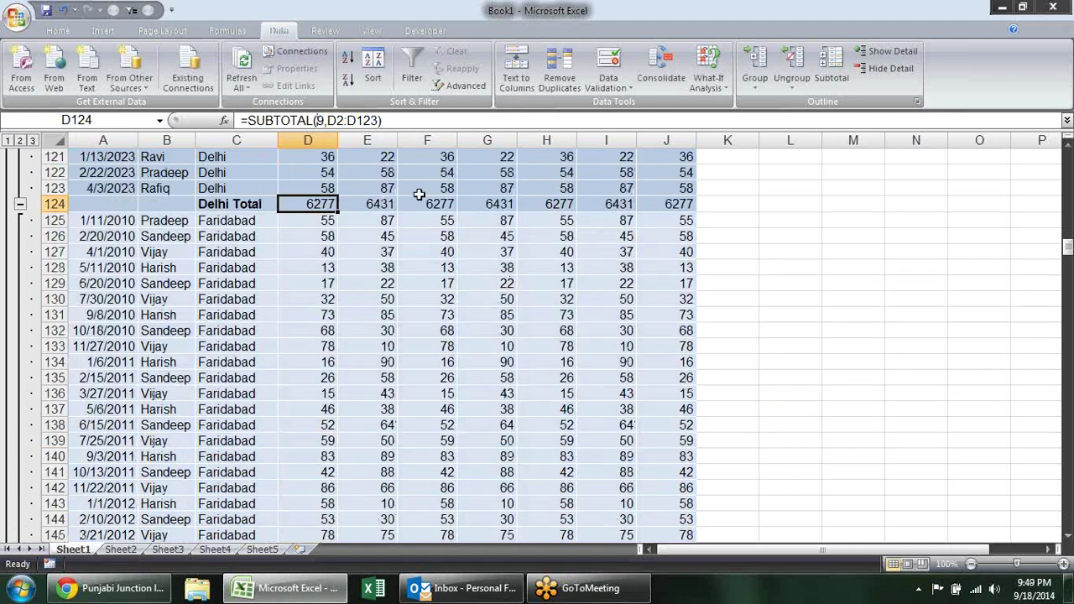
{"action": "key", "text": "ctrl+shift+Down"}
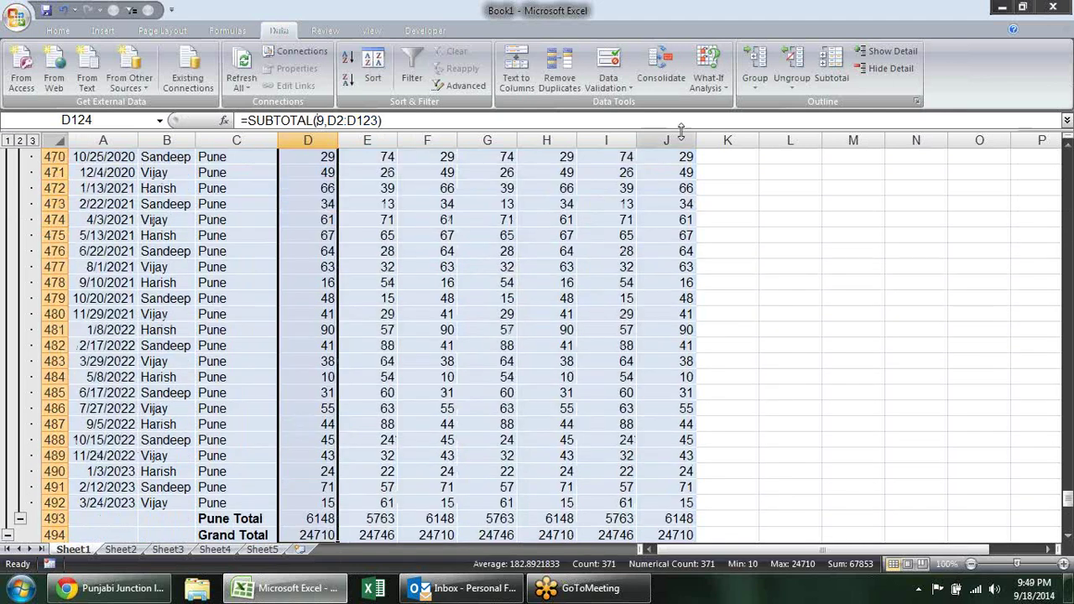
{"action": "scroll", "coordinate": [515, 343], "scroll_direction": "down", "scroll_amount": 6}
{"action": "left_click", "coordinate": [307, 235]}
{"action": "left_click_drag", "start_coordinate": [307, 235], "coordinate": [671, 252]}
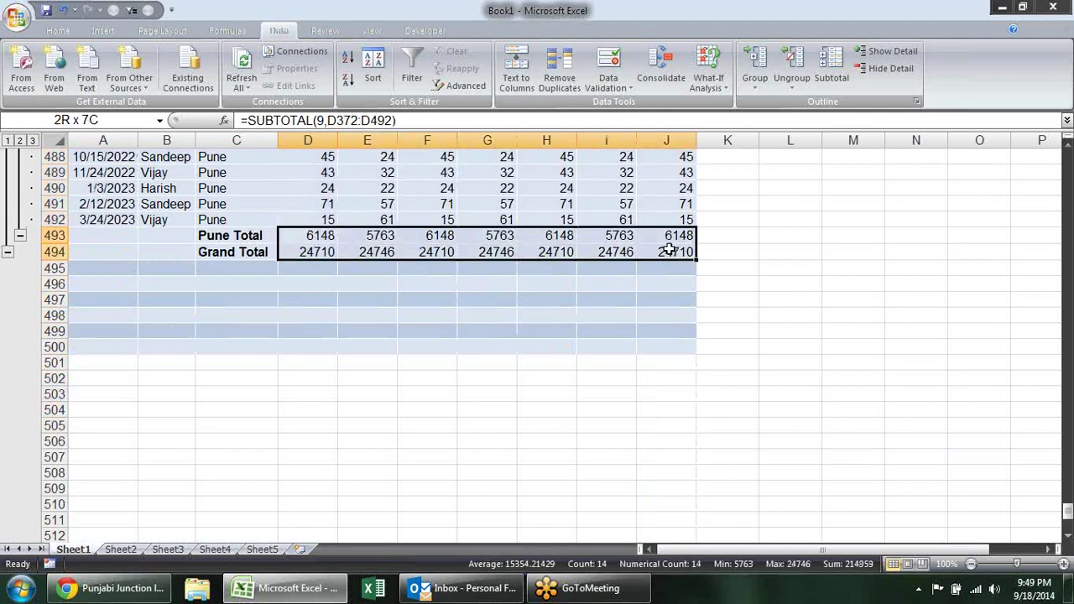
{"action": "left_click", "coordinate": [755, 263]}
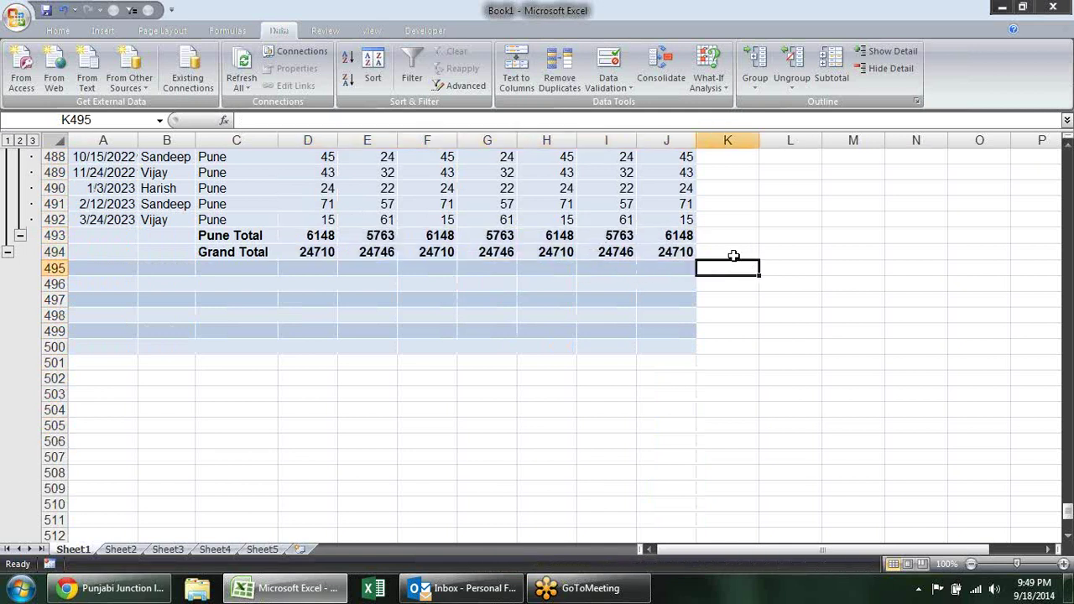
- Bold the Noida Total figures in D371:J371
{"action": "scroll", "coordinate": [732, 254], "scroll_direction": "up", "scroll_amount": 8}
{"action": "scroll", "coordinate": [731, 253], "scroll_direction": "up", "scroll_amount": 11}
{"action": "scroll", "coordinate": [732, 253], "scroll_direction": "up", "scroll_amount": 9}
{"action": "scroll", "coordinate": [732, 253], "scroll_direction": "up", "scroll_amount": 15}
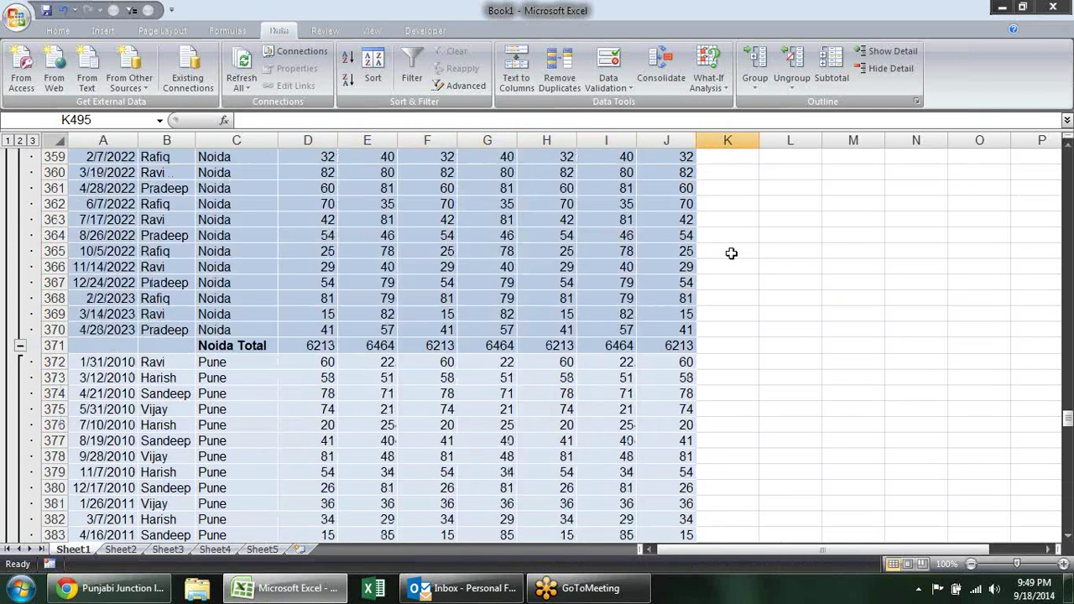
{"action": "left_click_drag", "start_coordinate": [317, 345], "coordinate": [671, 344]}
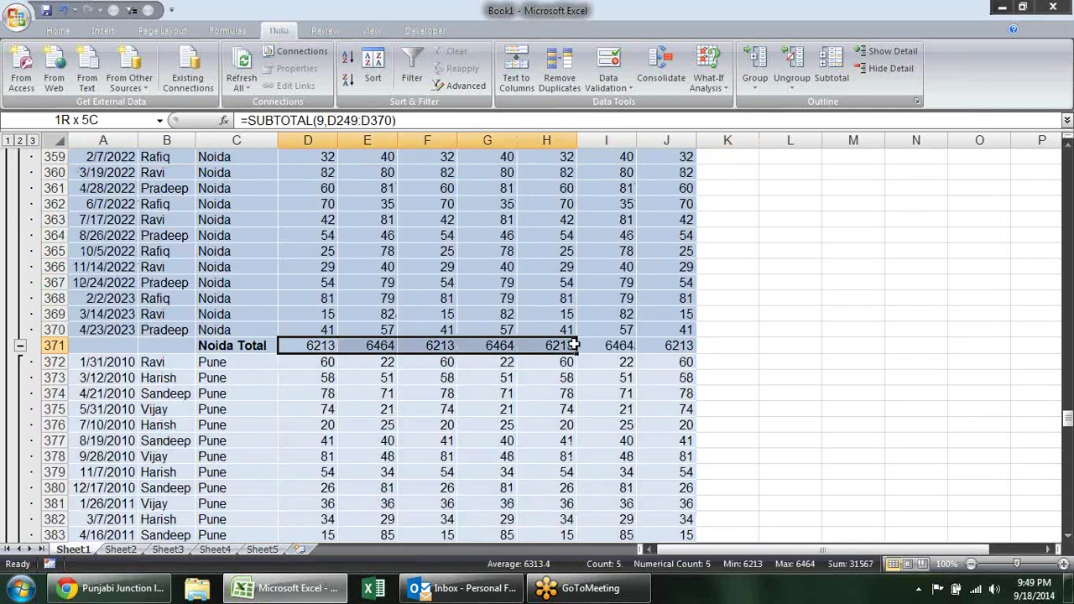
{"action": "key", "text": "ctrl+b"}
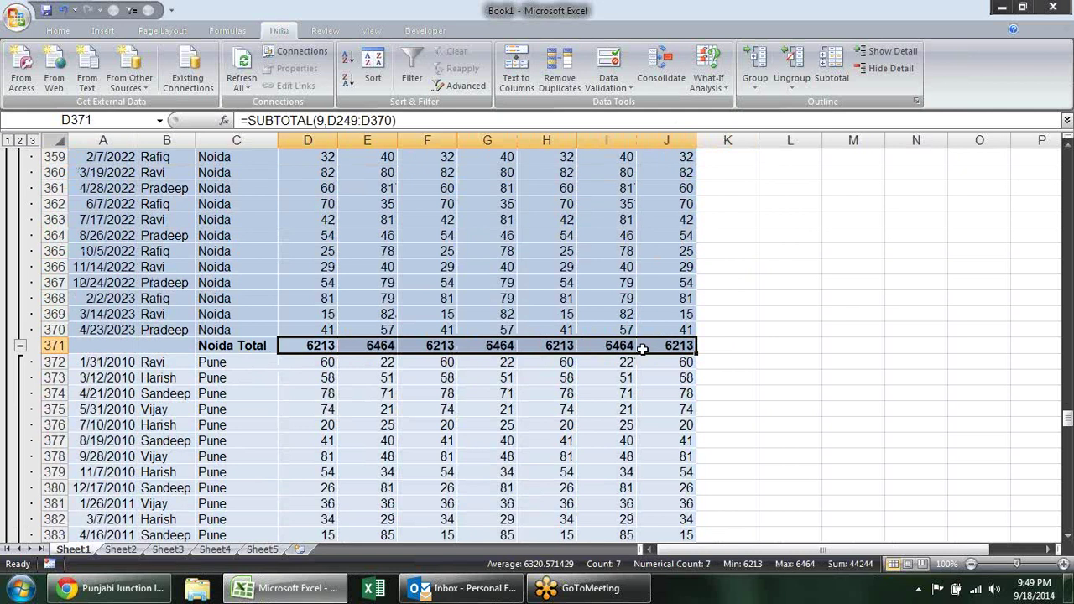
{"action": "left_click", "coordinate": [748, 340]}
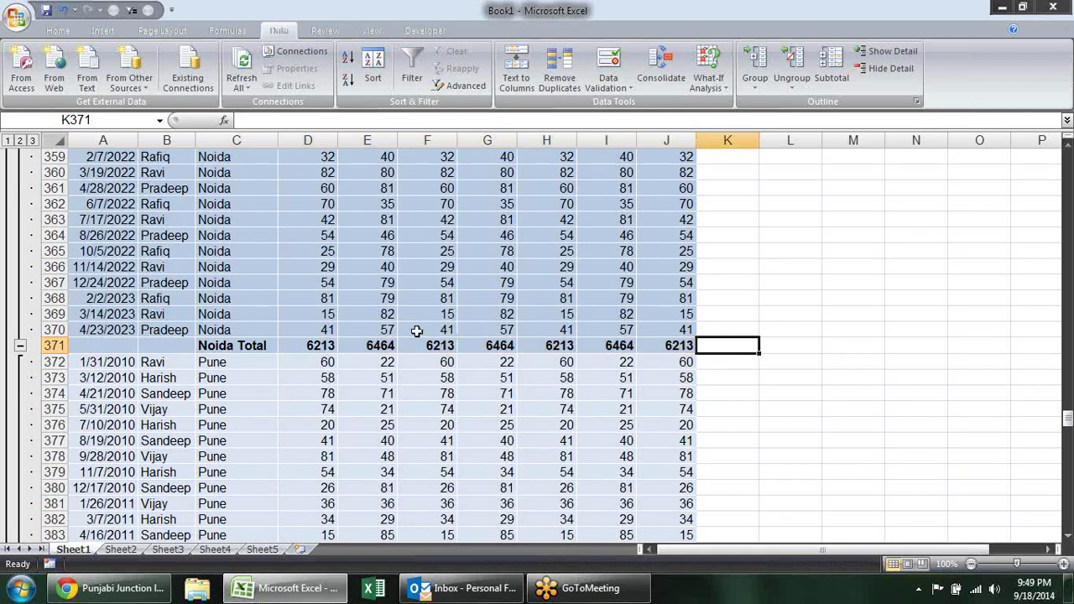
{"action": "scroll", "coordinate": [416, 302], "scroll_direction": "up", "scroll_amount": 8}
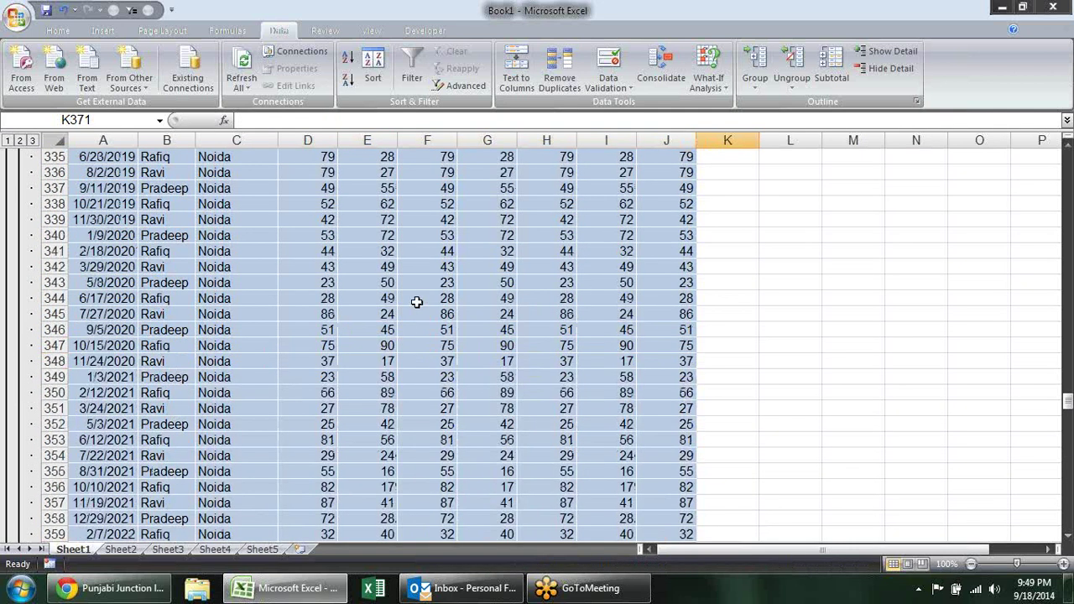
{"action": "left_click", "coordinate": [546, 277]}
- Copy the whole subtotalled table from A1 down to the Grand Total row
{"action": "key", "text": "ctrl+Up"}
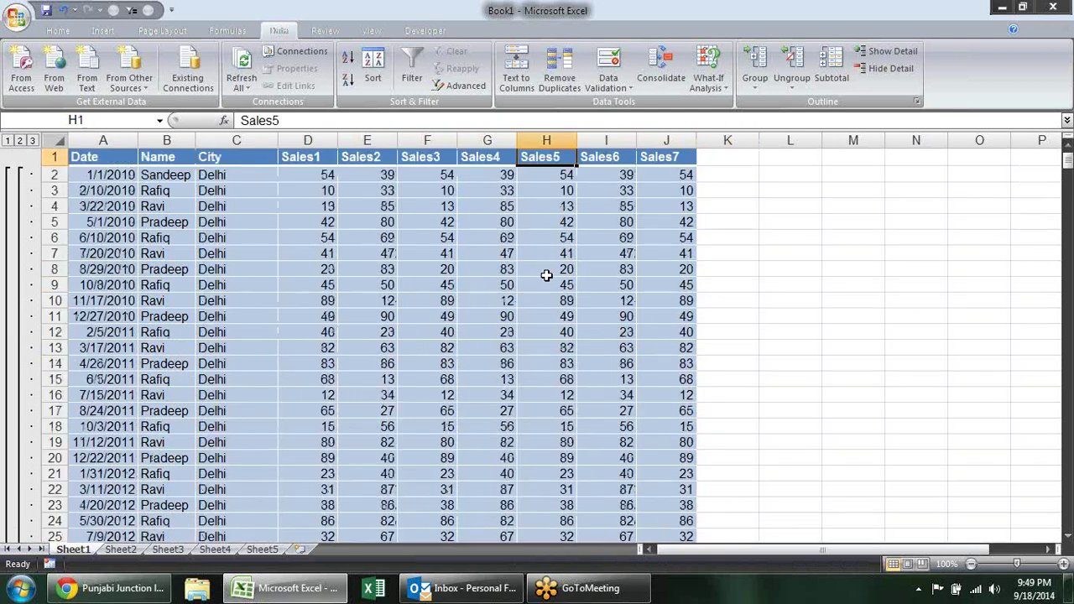
{"action": "key", "text": "ctrl+Home"}
{"action": "key", "text": "ctrl+shift+Right"}
{"action": "key", "text": "ctrl+shift+Down"}
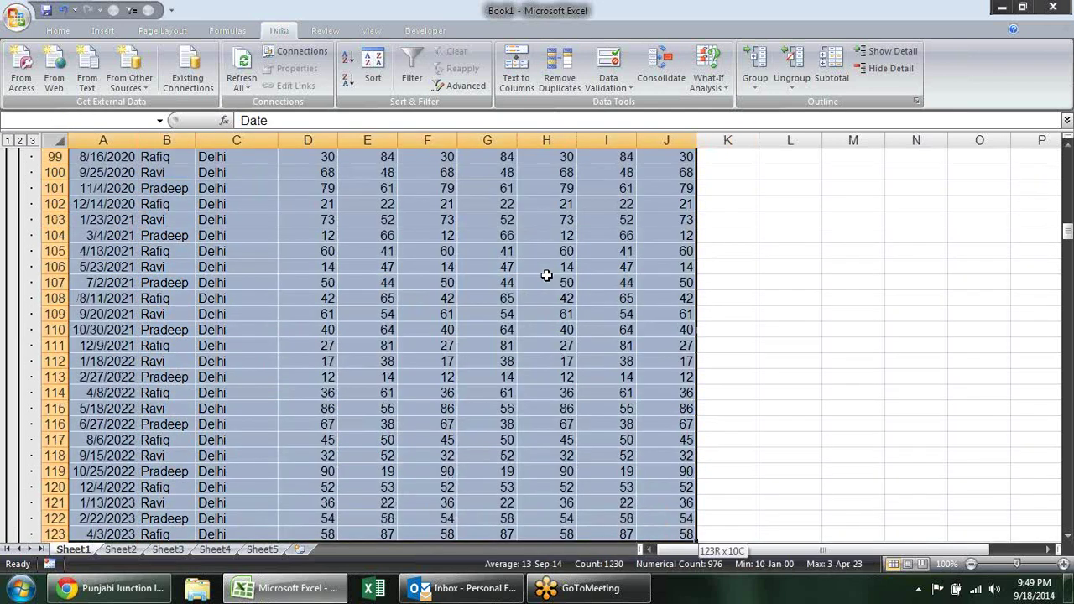
{"action": "key", "text": "Tab"}
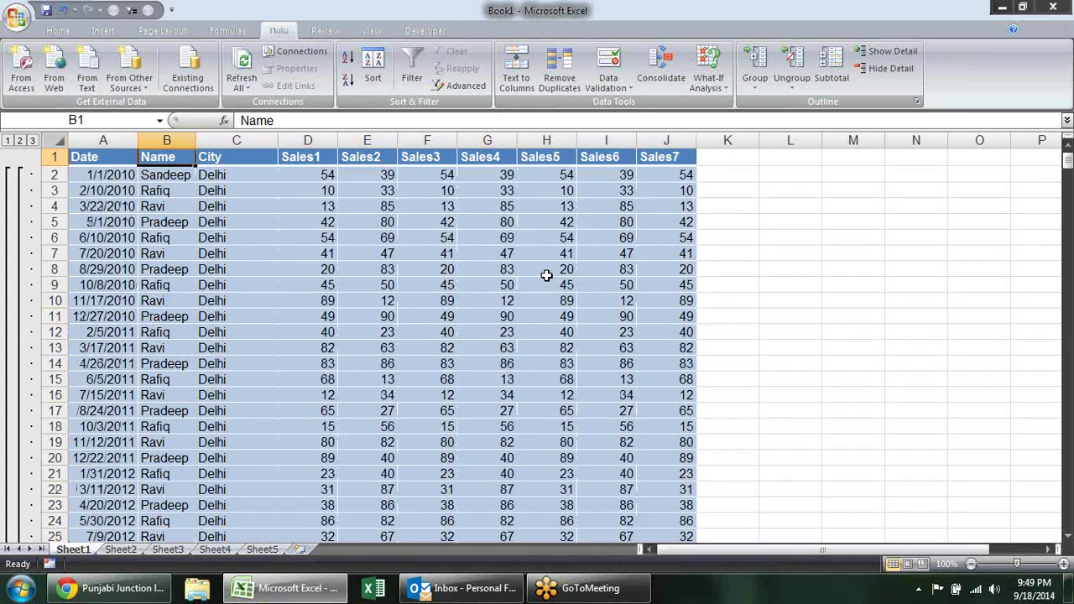
{"action": "key", "text": "Tab"}
{"action": "key", "text": "Tab"}
{"action": "key", "text": "Tab"}
{"action": "key", "text": "Tab"}
{"action": "key", "text": "ctrl+shift+Left"}
{"action": "key", "text": "ctrl+shift+Down"}
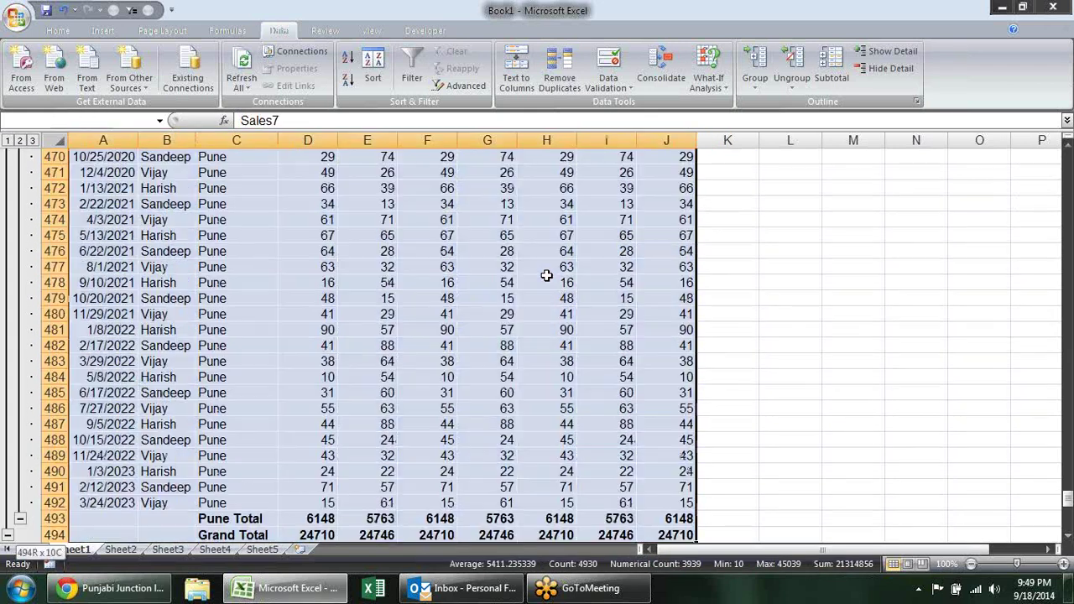
{"action": "key", "text": "ctrl+c"}
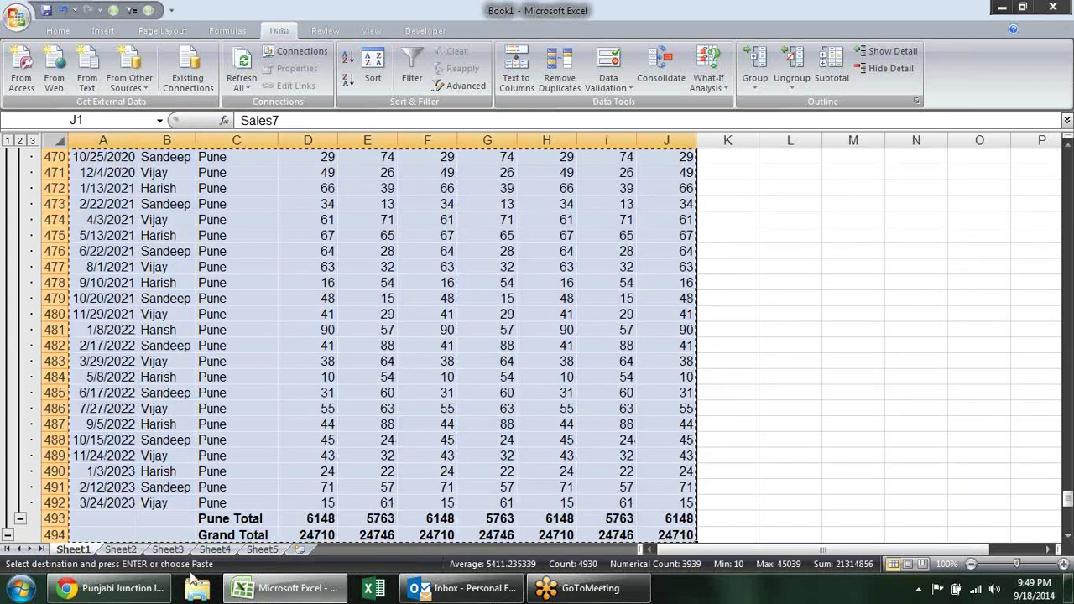
- Paste the copied table into Sheet5 at A1
{"action": "left_click", "coordinate": [265, 549]}
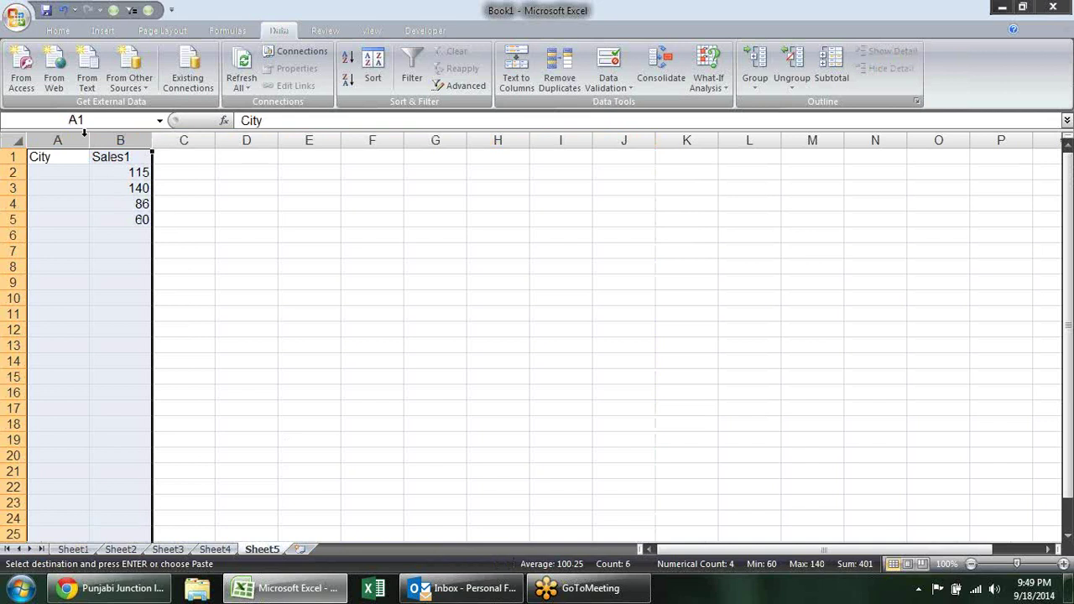
{"action": "left_click", "coordinate": [71, 156]}
{"action": "key", "text": "ctrl+v"}
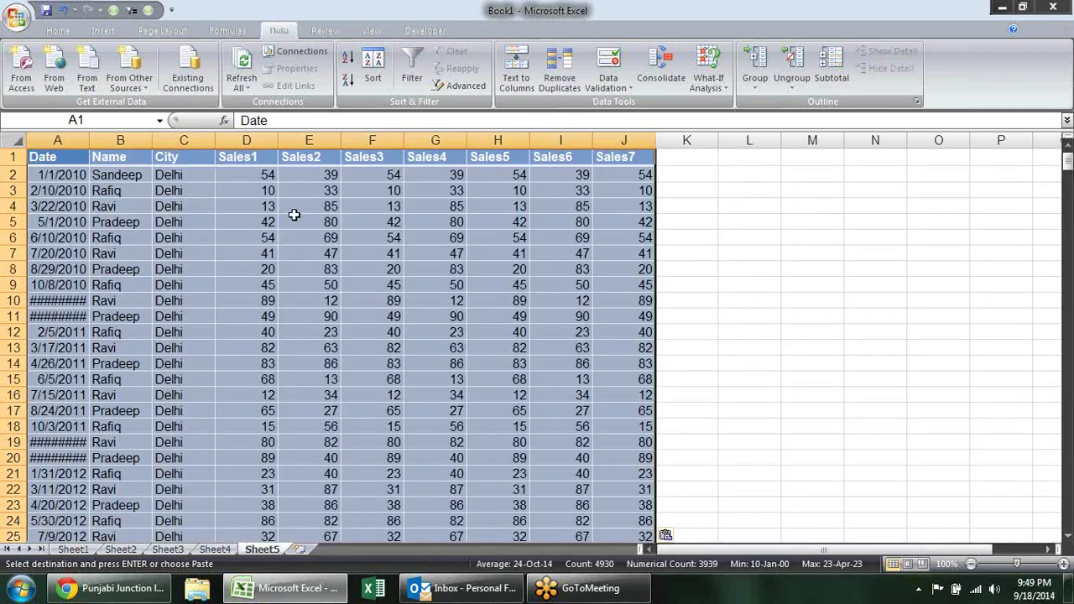
{"action": "scroll", "coordinate": [570, 183], "scroll_direction": "down", "scroll_amount": 7}
{"action": "scroll", "coordinate": [579, 172], "scroll_direction": "down", "scroll_amount": 7}
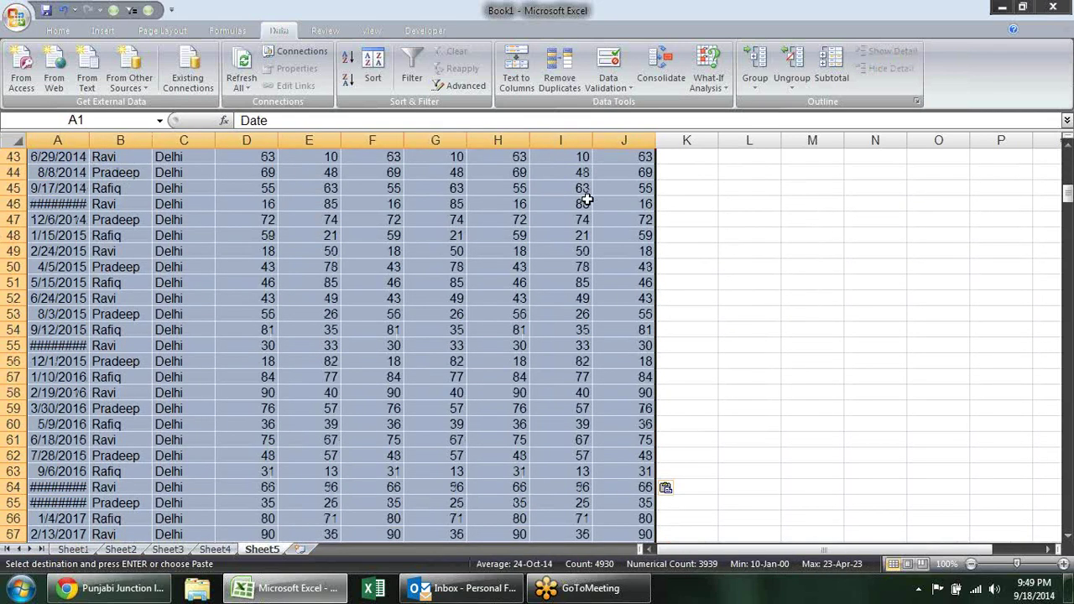
{"action": "scroll", "coordinate": [587, 202], "scroll_direction": "up", "scroll_amount": 6}
{"action": "scroll", "coordinate": [603, 209], "scroll_direction": "up", "scroll_amount": 8}
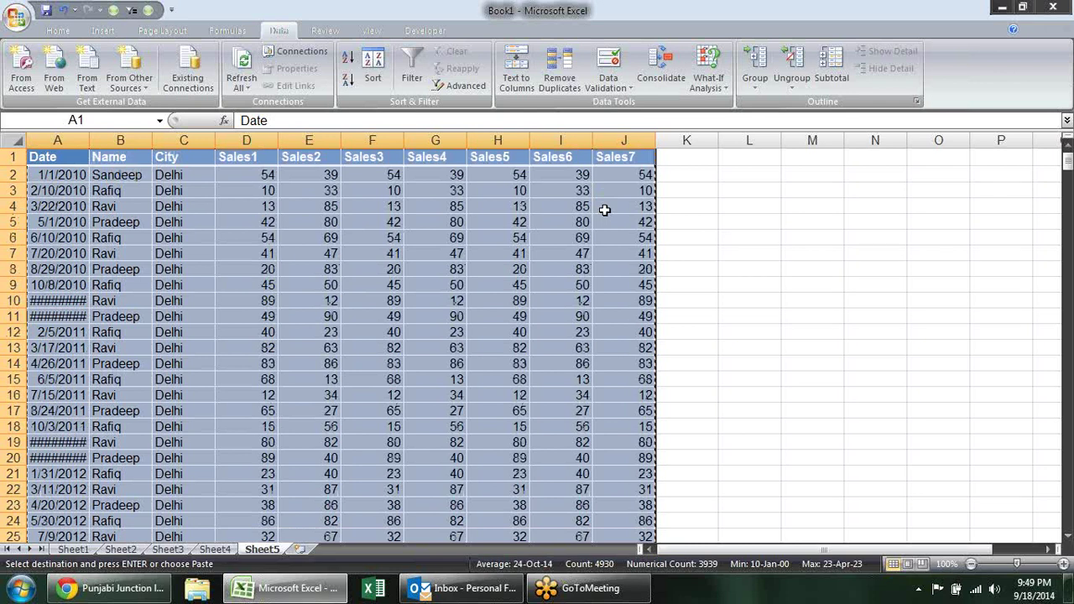
- Paste Special the copied table as values, then check the Sales2 total in E124
{"action": "key", "text": "alt+e"}
{"action": "key", "text": "s"}
{"action": "key", "text": "v"}
{"action": "key", "text": "Return"}
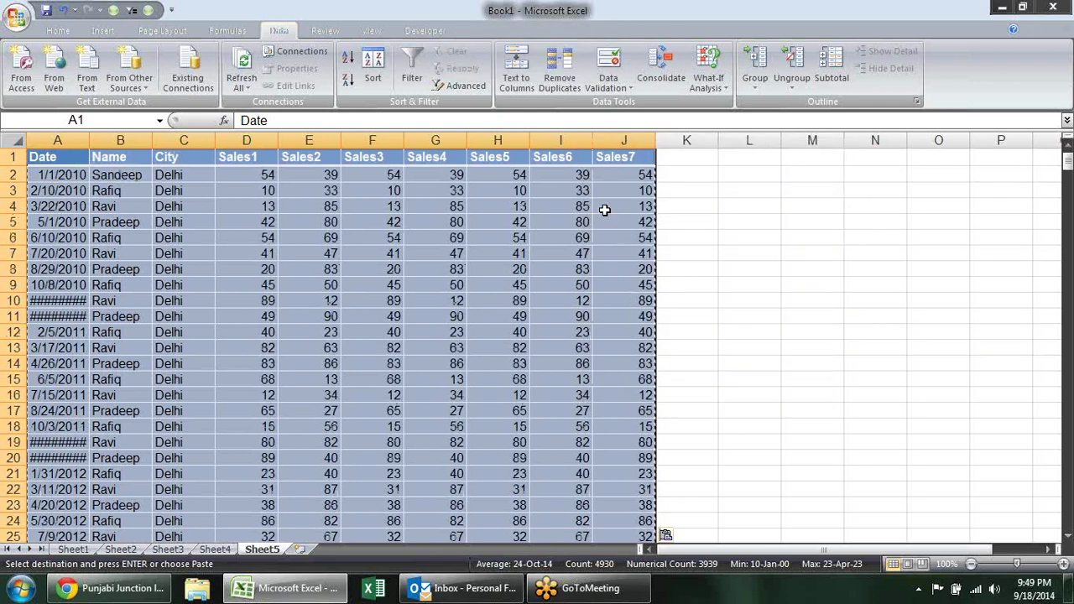
{"action": "scroll", "coordinate": [379, 198], "scroll_direction": "down", "scroll_amount": 1}
{"action": "scroll", "coordinate": [380, 197], "scroll_direction": "down", "scroll_amount": 14}
{"action": "scroll", "coordinate": [379, 197], "scroll_direction": "down", "scroll_amount": 8}
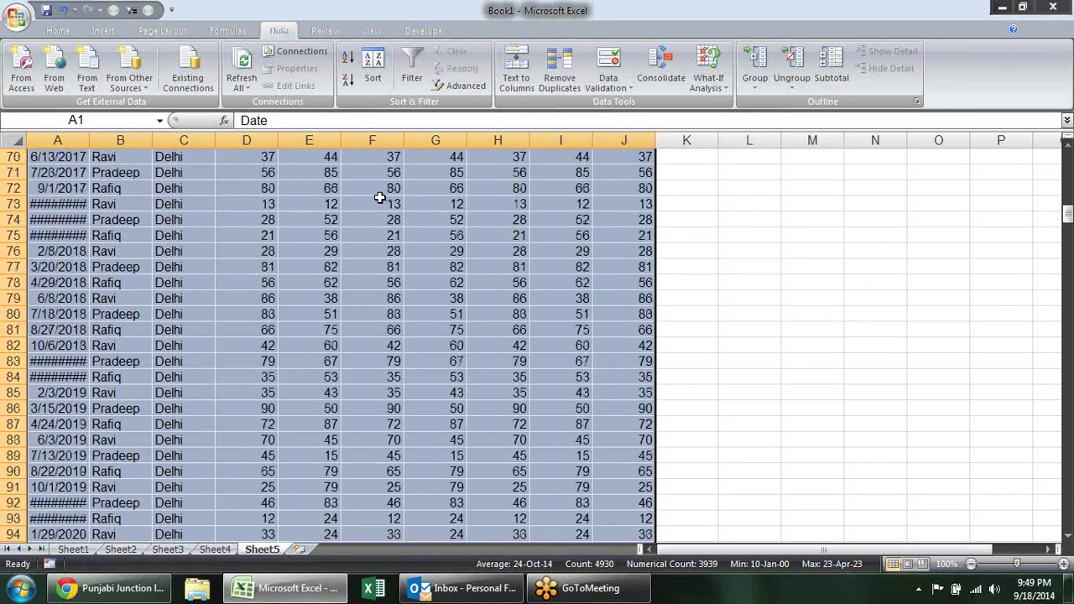
{"action": "scroll", "coordinate": [380, 197], "scroll_direction": "down", "scroll_amount": 9}
{"action": "scroll", "coordinate": [379, 197], "scroll_direction": "down", "scroll_amount": 8}
{"action": "left_click", "coordinate": [295, 205]}
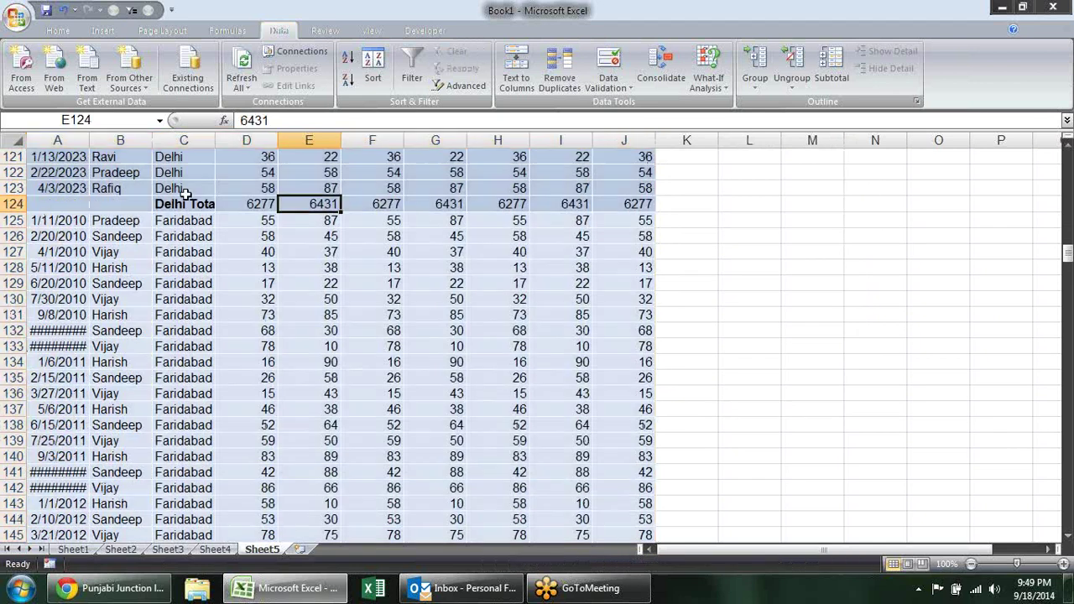
- Autofit column C so the Delhi Total label fits, then return to the top
{"action": "double_click", "coordinate": [215, 140]}
{"action": "left_click", "coordinate": [218, 176]}
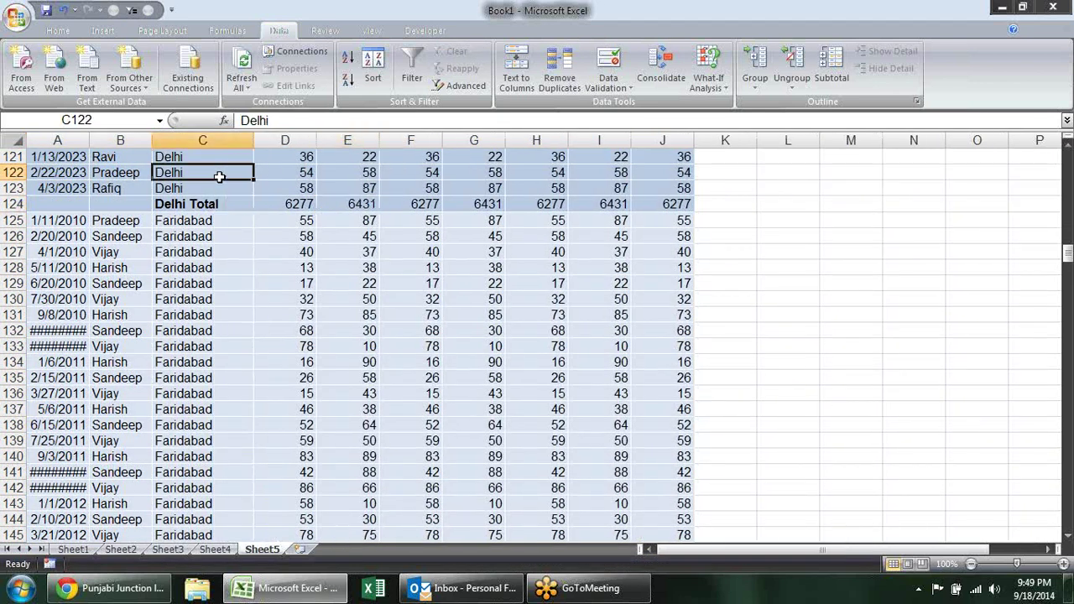
{"action": "key", "text": "ctrl+Up"}
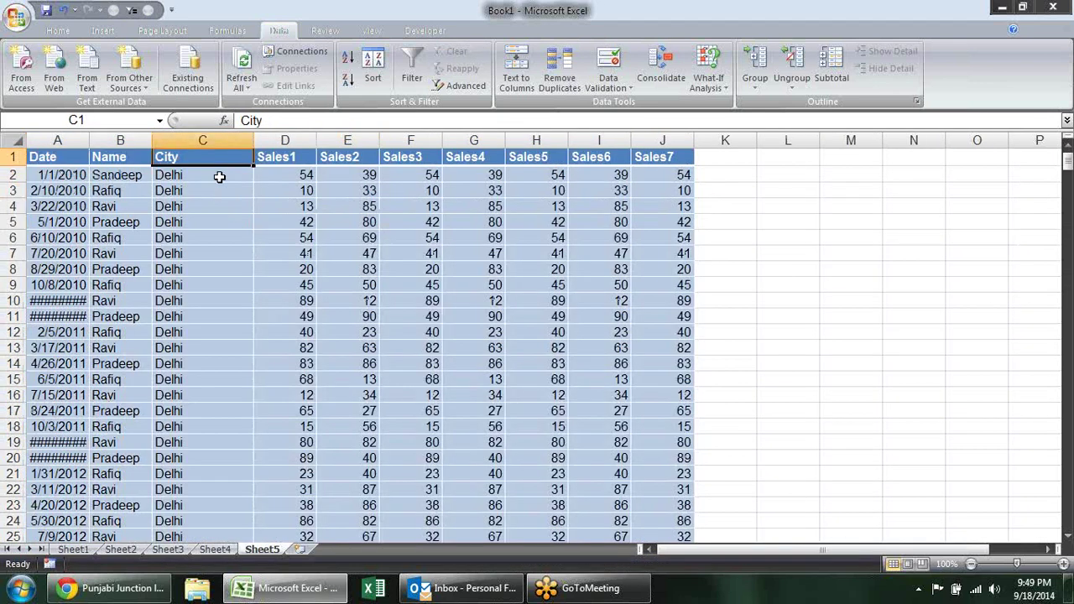
- Turn on AutoFilter for the Sheet5 table headers
{"action": "key", "text": "ctrl+shift+l"}
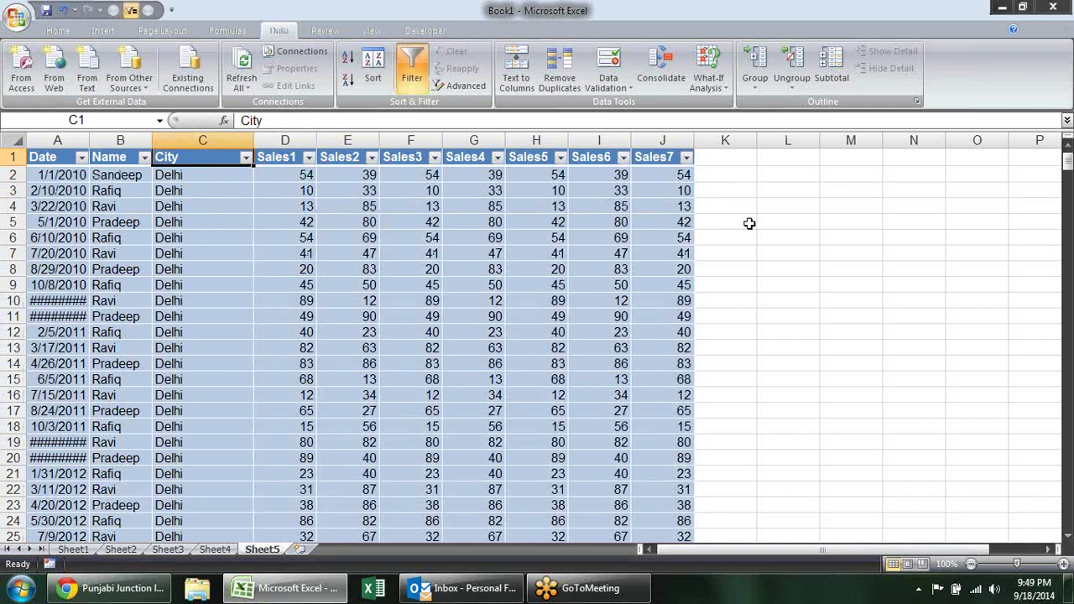
{"action": "left_click", "coordinate": [788, 223]}
{"action": "left_click", "coordinate": [40, 152]}
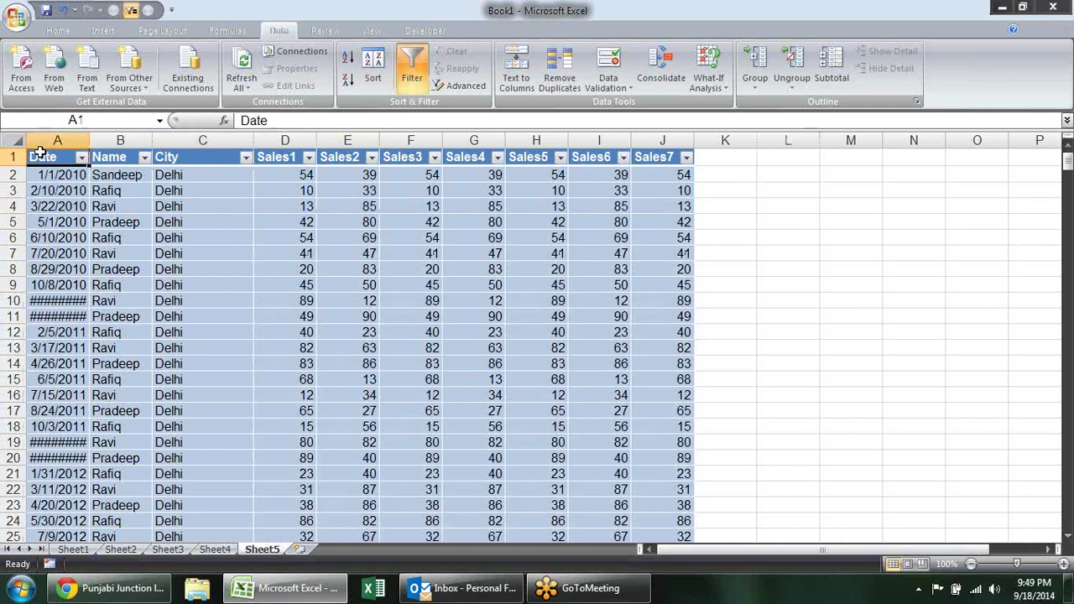
{"action": "key", "text": "ctrl+shift+Right"}
{"action": "key", "text": "ctrl+shift+Down"}
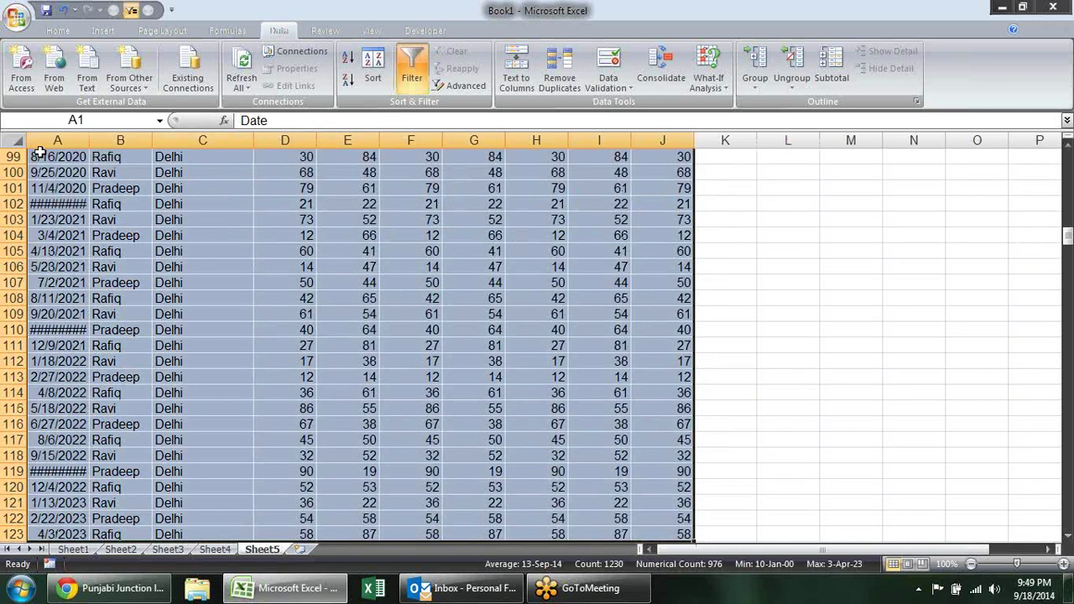
{"action": "key", "text": "alt+d"}
{"action": "key", "text": "f"}
{"action": "key", "text": "f"}
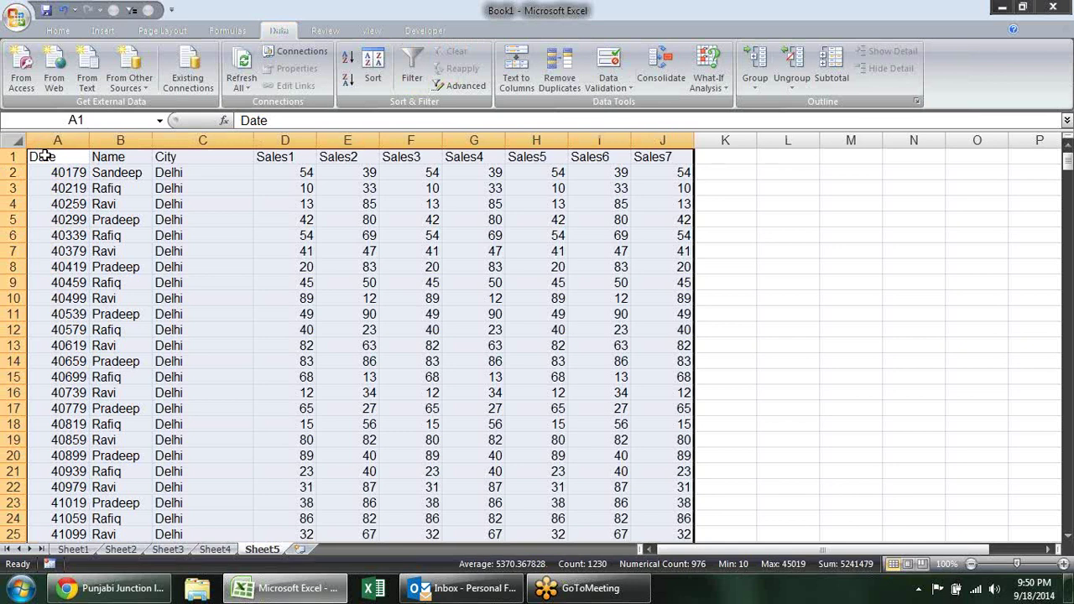
{"action": "key", "text": "ctrl+shift+l"}
{"action": "left_click", "coordinate": [727, 267]}
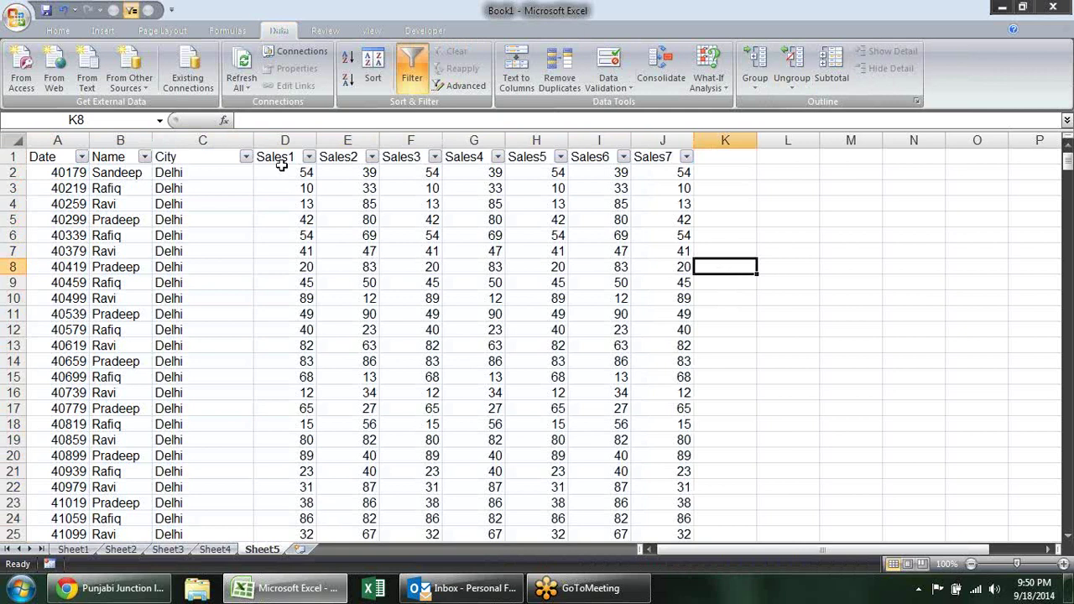
- Filter City with Ends With 'total' to show only the five Total rows
{"action": "left_click", "coordinate": [245, 157]}
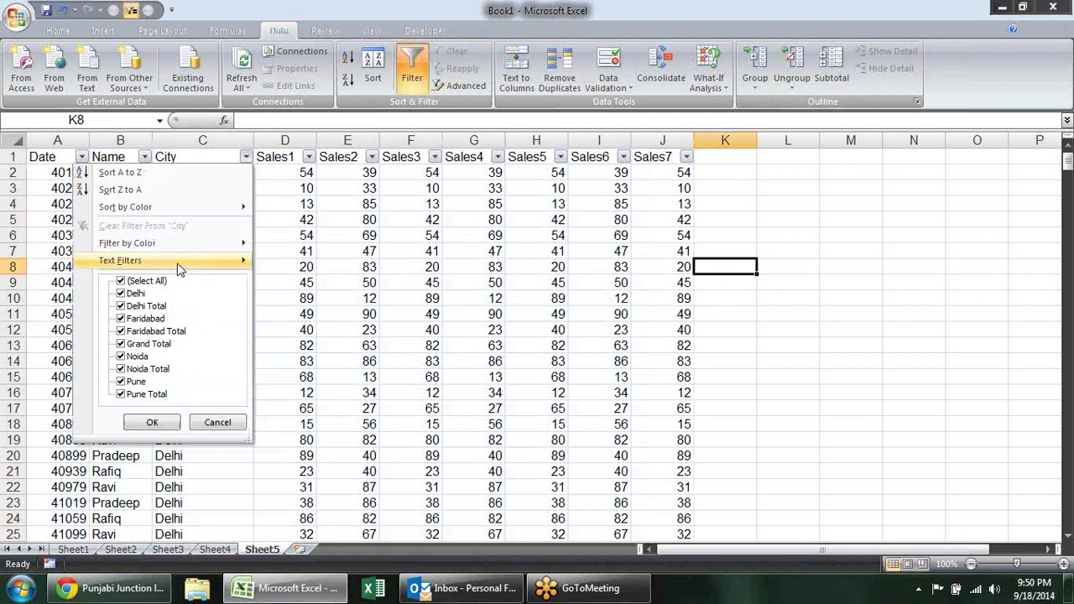
{"action": "mouse_move", "coordinate": [178, 262]}
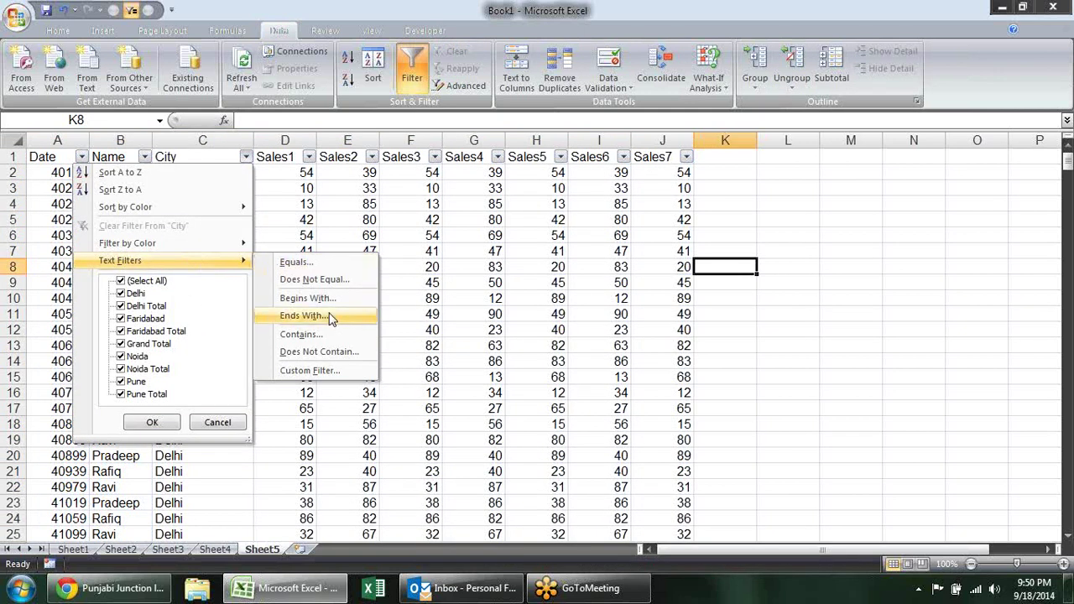
{"action": "left_click", "coordinate": [304, 315]}
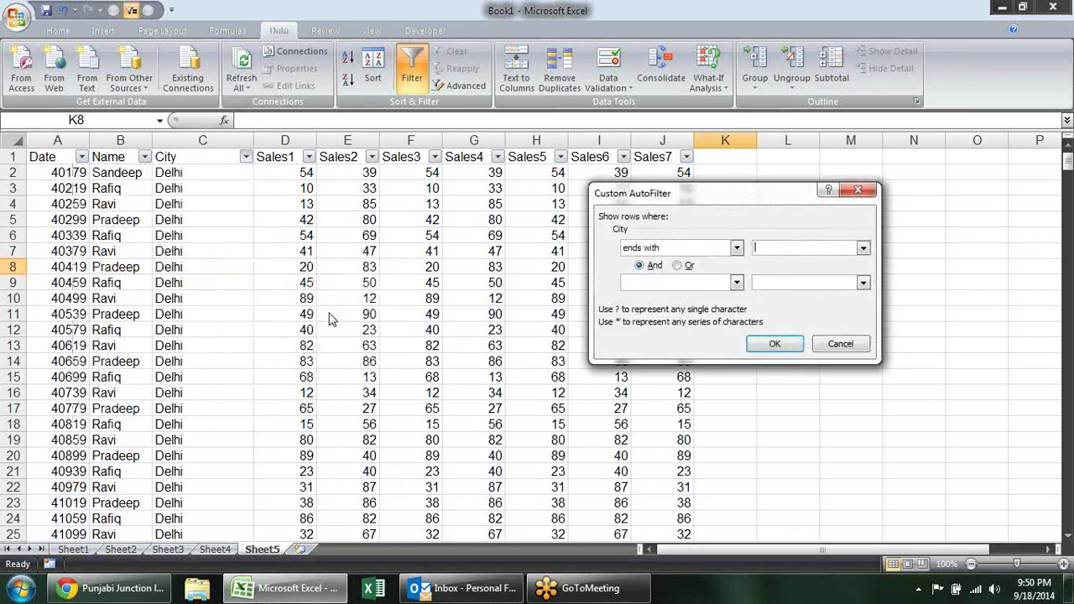
{"action": "type", "text": "total"}
{"action": "key", "text": "Return"}
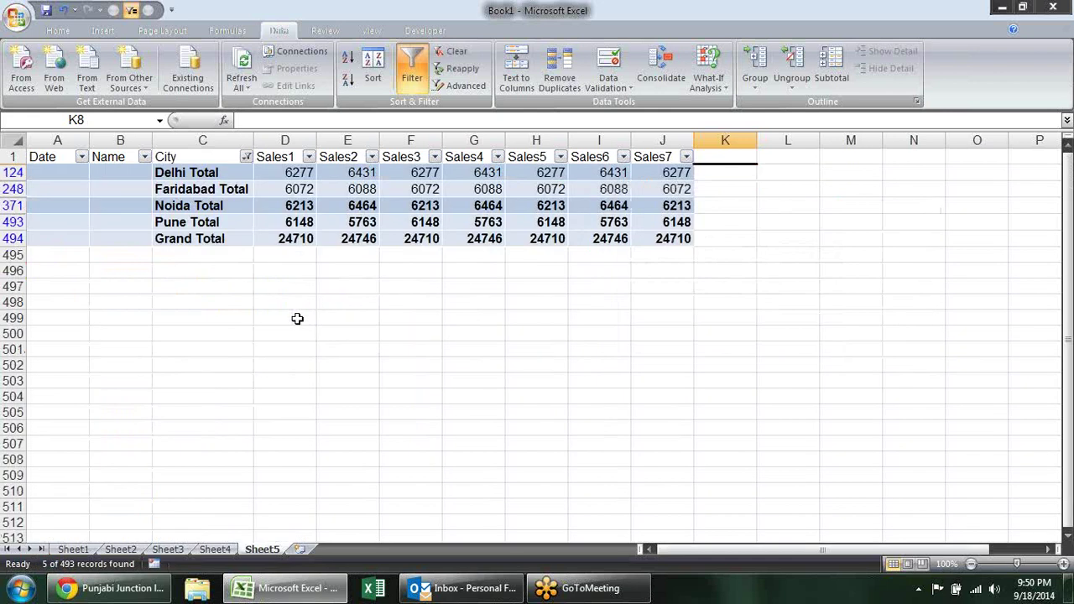
- Select only the visible cells of the filtered range A1:J494 using Go To Special > Visible cells only
{"action": "left_click_drag", "start_coordinate": [69, 160], "coordinate": [654, 235]}
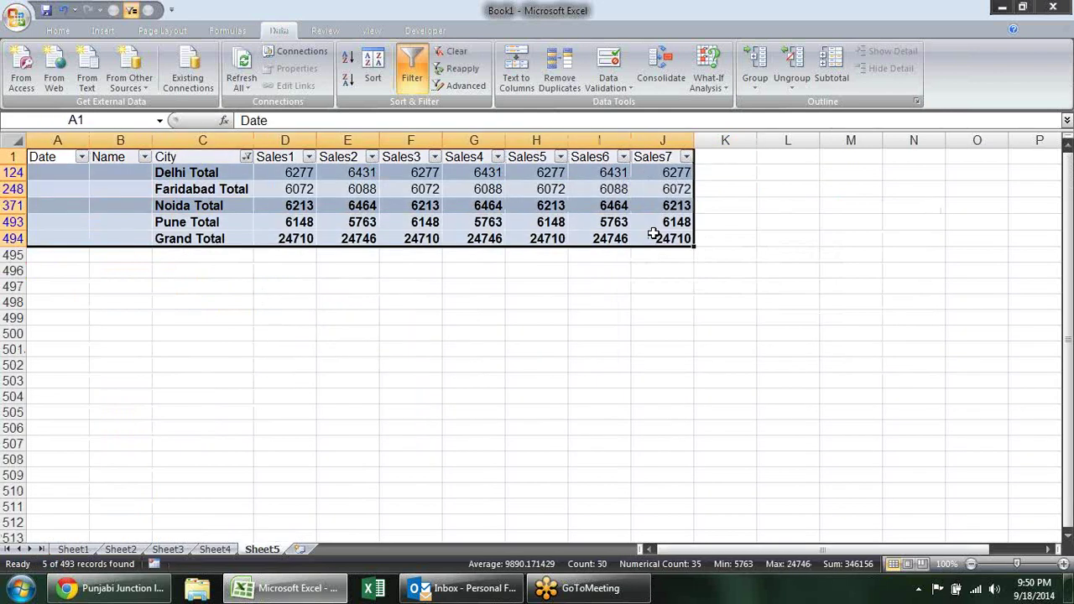
{"action": "key", "text": "F5"}
{"action": "key", "text": "alt+s"}
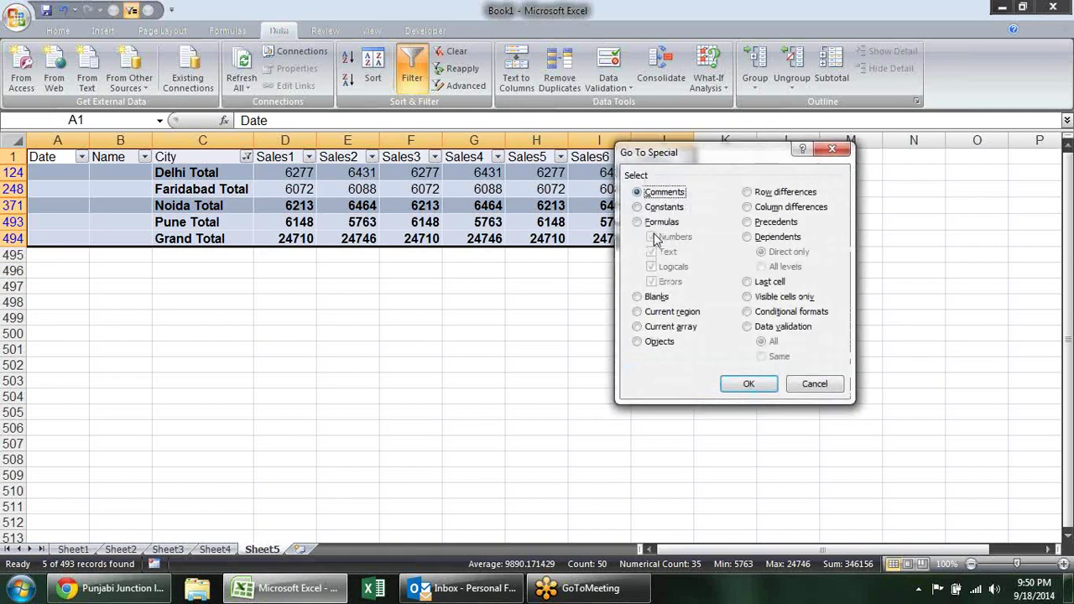
{"action": "key", "text": "alt+y"}
{"action": "key", "text": "Return"}
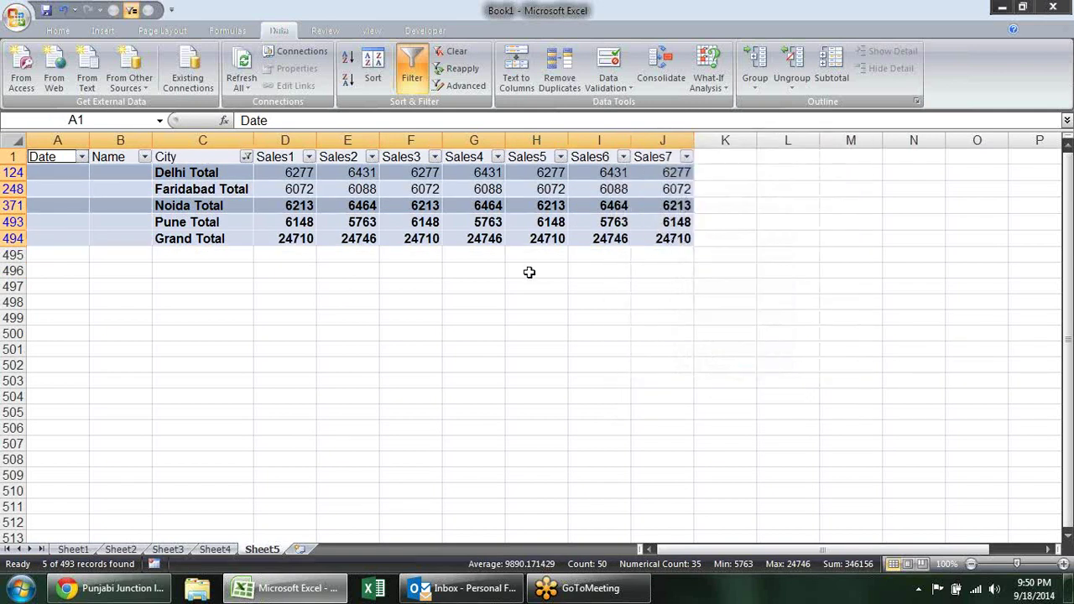
- Dismiss the accidentally opened From Access import dialog and return to the Home tab
{"action": "key", "text": "alt"}
{"action": "key", "text": "a"}
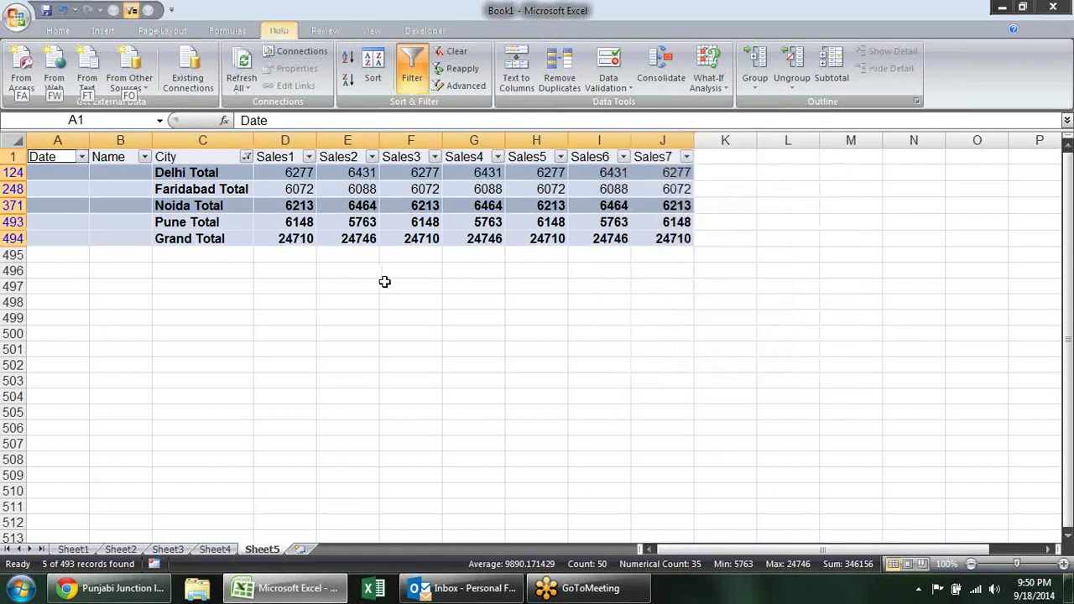
{"action": "key", "text": "f"}
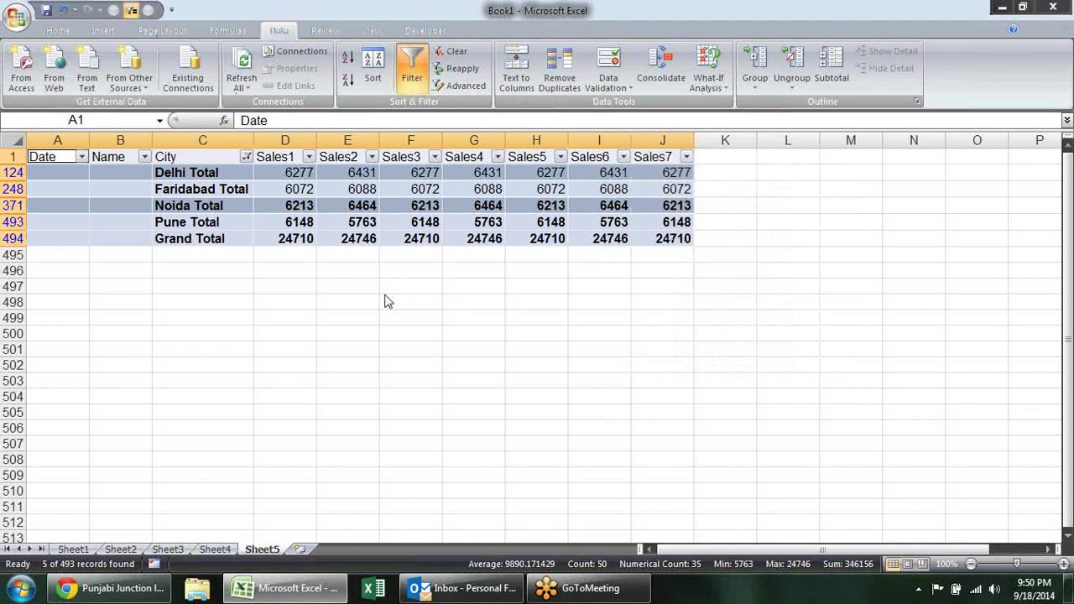
{"action": "key", "text": "a"}
{"action": "key", "text": "Escape"}
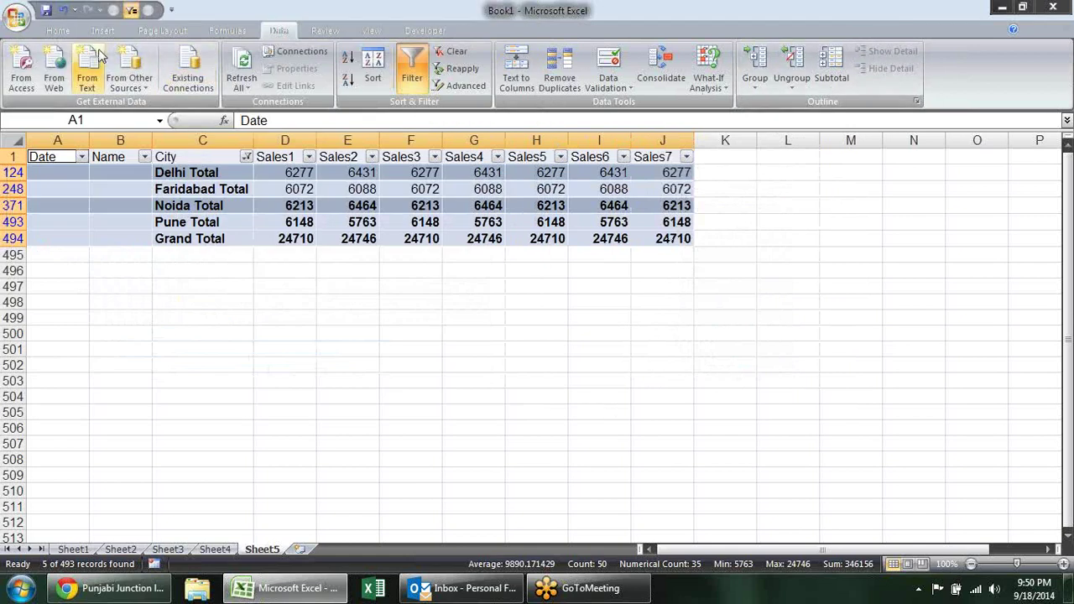
{"action": "key", "text": "alt"}
{"action": "key", "text": "h"}
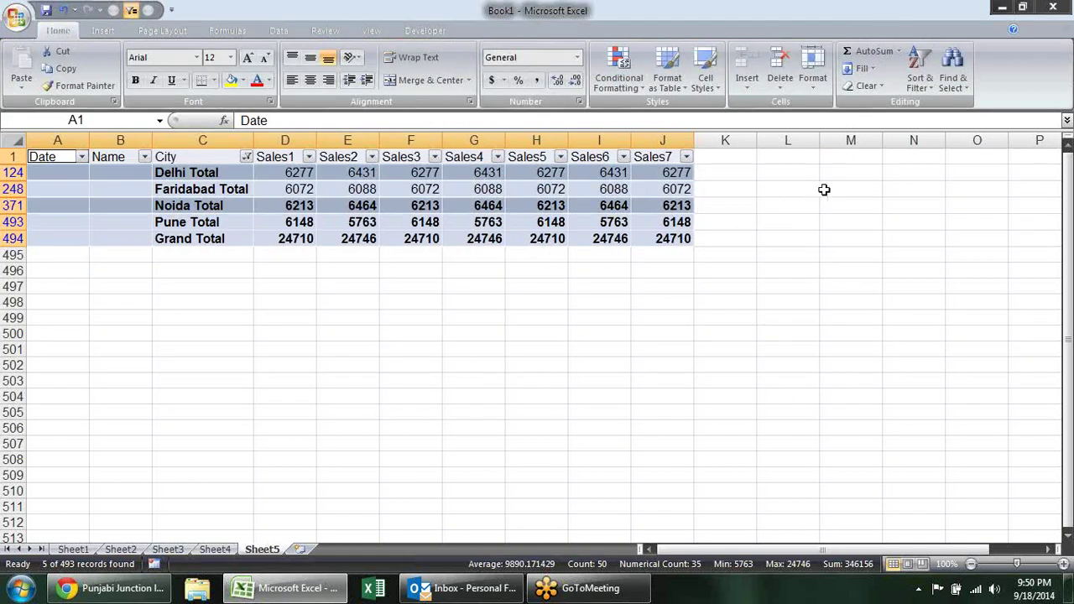
- Clear all formats from the selected table with Clear Formats
{"action": "left_click", "coordinate": [871, 86]}
{"action": "left_click", "coordinate": [891, 122]}
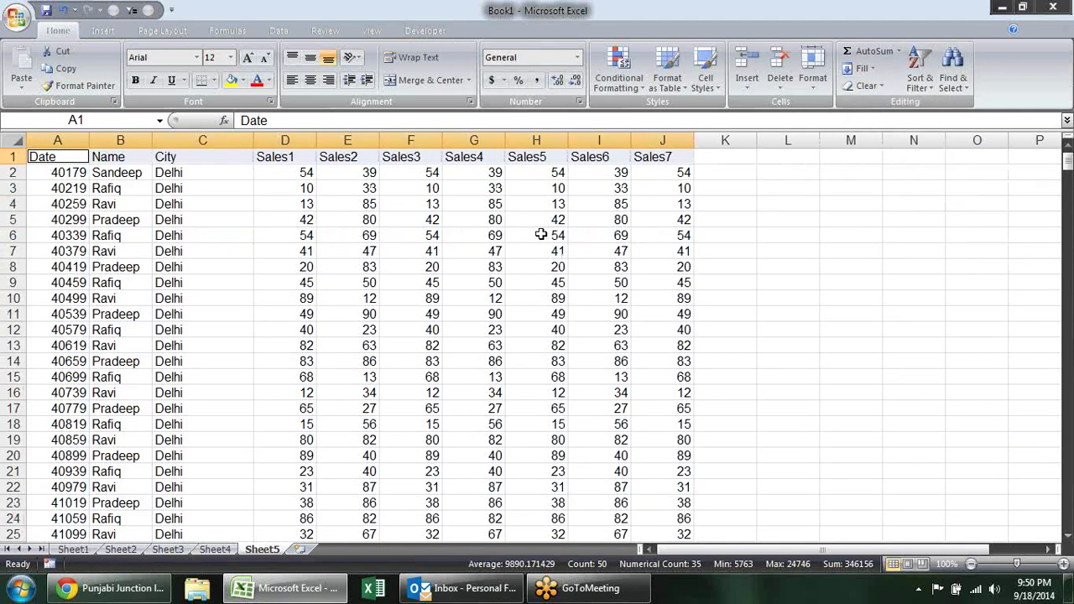
{"action": "left_click", "coordinate": [434, 235]}
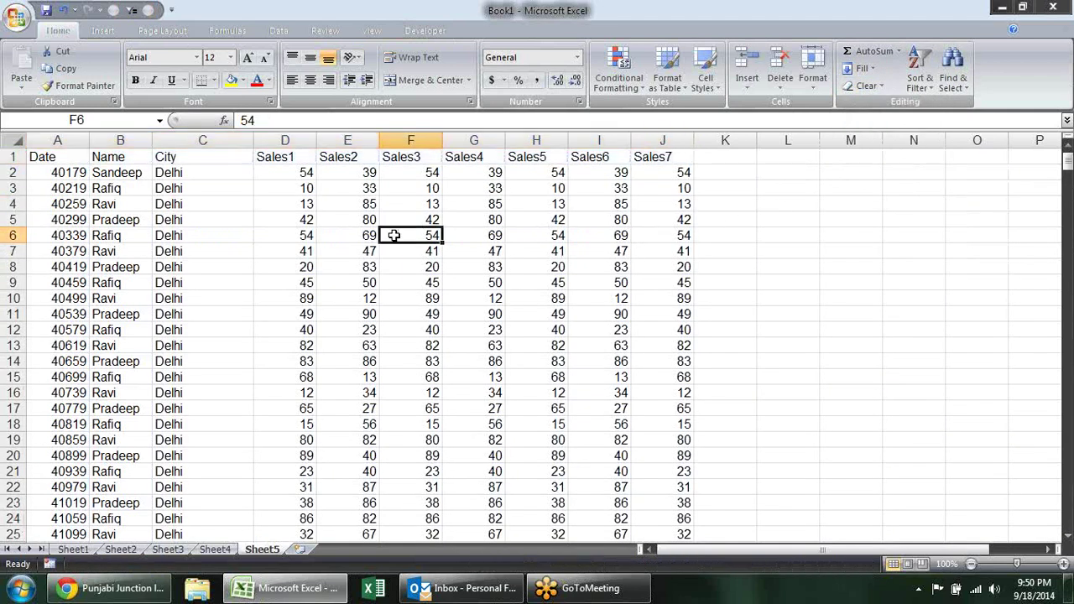
- Select J1 down to row 494 and turn header filtering back on
{"action": "left_click", "coordinate": [648, 160]}
{"action": "key", "text": "ctrl+shift+Down"}
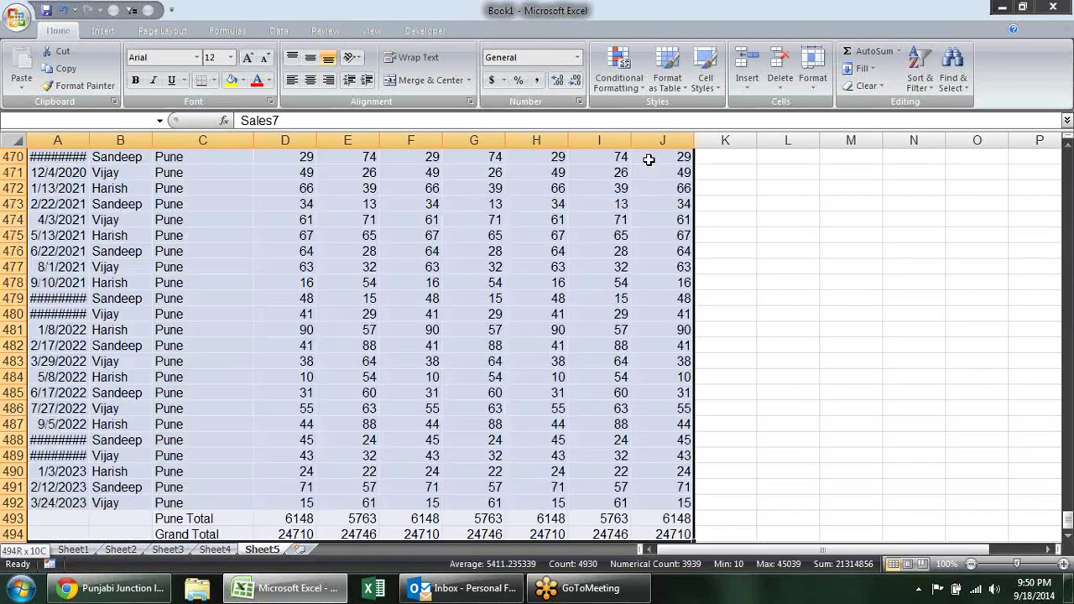
{"action": "key", "text": "ctrl+BackSpace"}
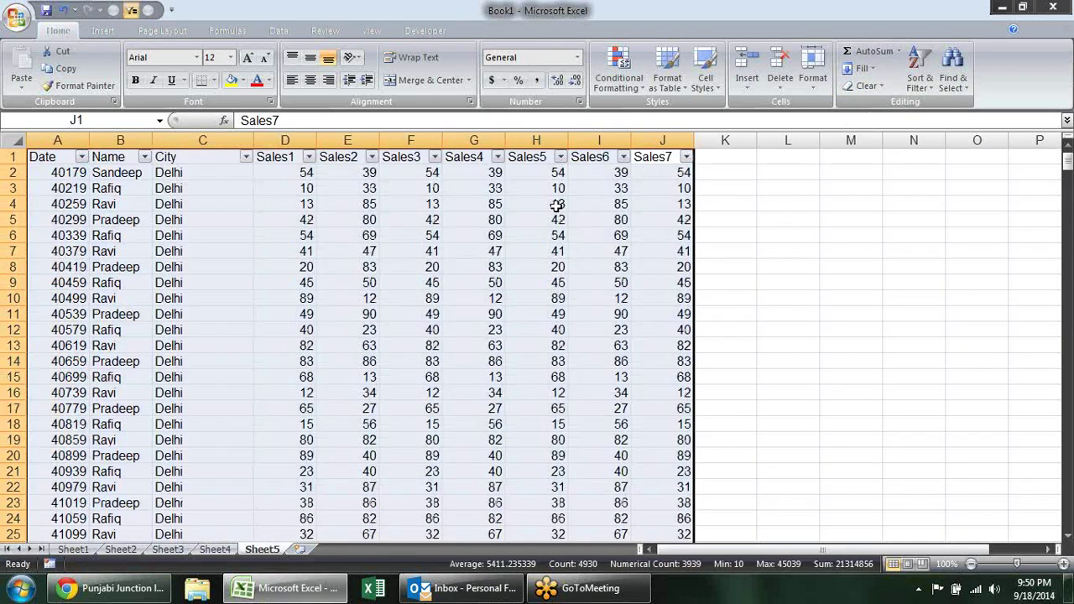
- Filter the City column with Text Filters > Ends With 'total' so only Total rows show
{"action": "left_click", "coordinate": [353, 233]}
{"action": "left_click", "coordinate": [246, 157]}
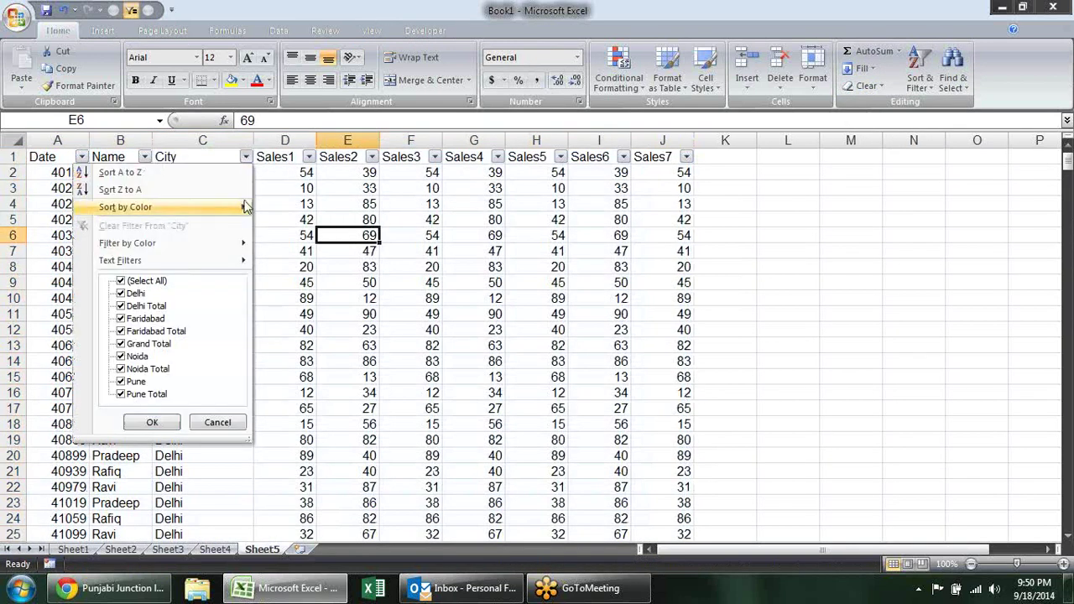
{"action": "mouse_move", "coordinate": [234, 262]}
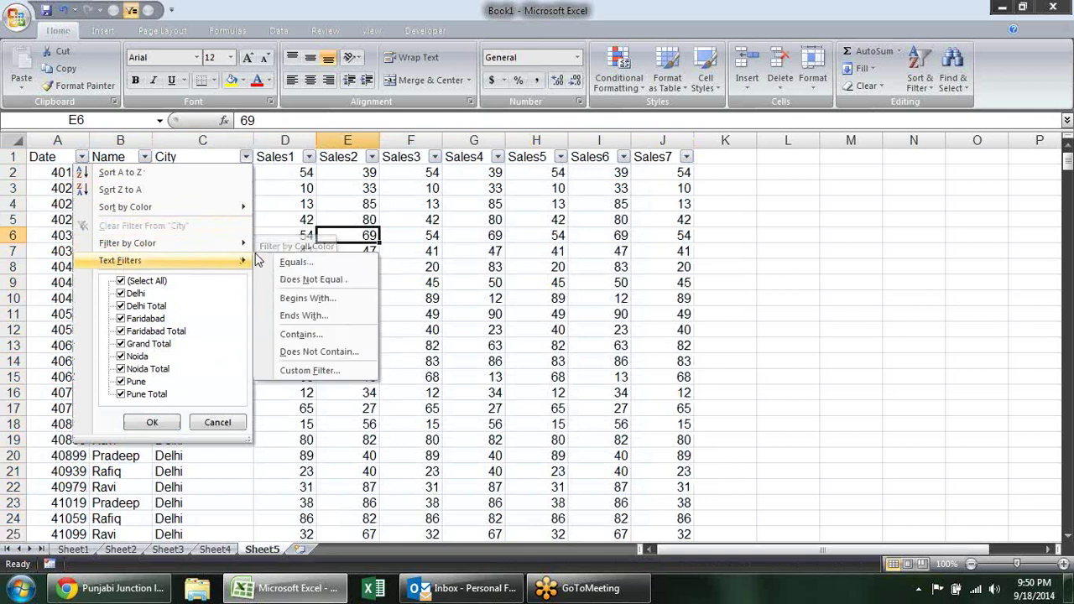
{"action": "left_click", "coordinate": [339, 313]}
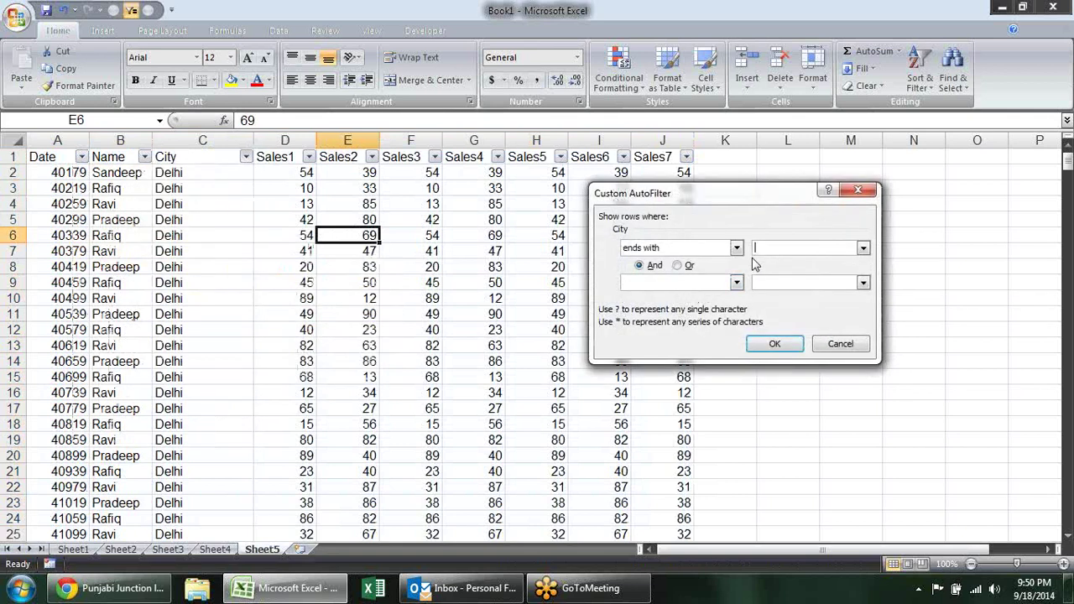
{"action": "type", "text": "total"}
{"action": "key", "text": "Return"}
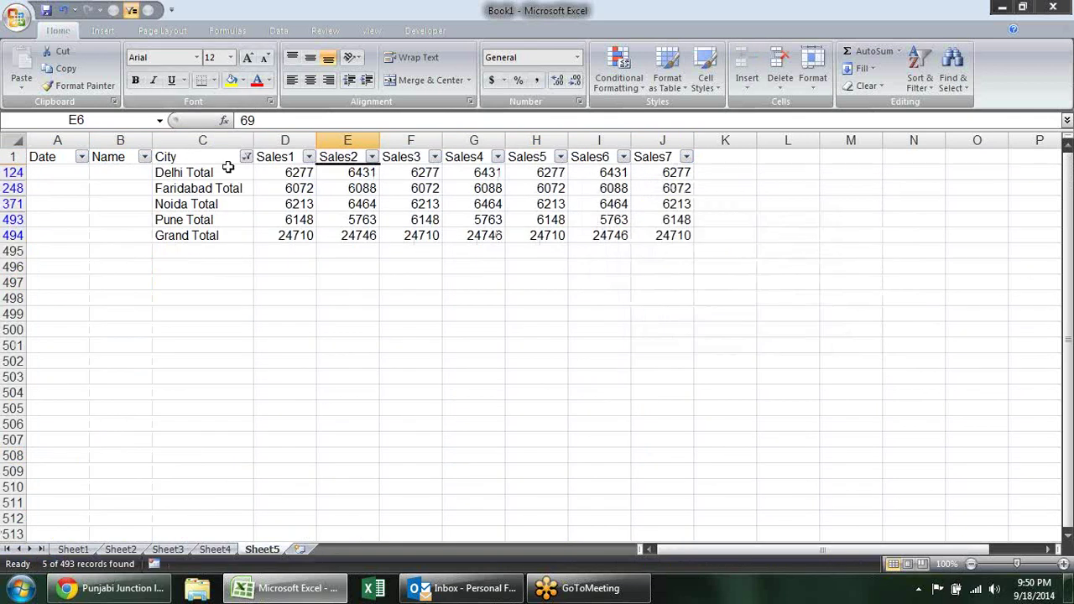
- Select only the visible cells of A1:J494, then apply yellow fill and bold to them
{"action": "left_click_drag", "start_coordinate": [56, 160], "coordinate": [661, 242]}
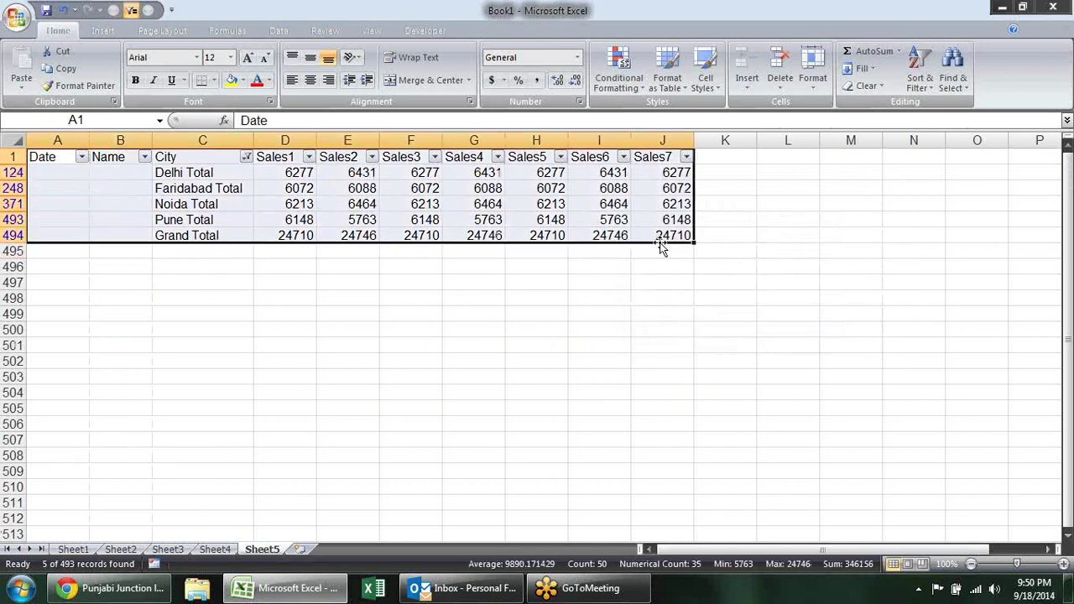
{"action": "key", "text": "F5"}
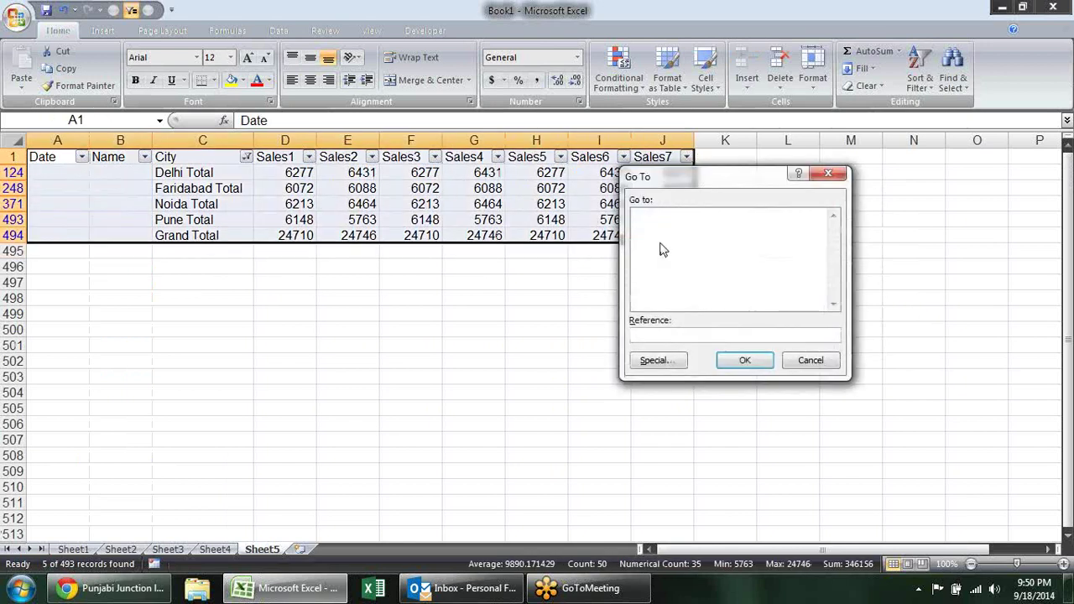
{"action": "key", "text": "alt+s"}
{"action": "left_click", "coordinate": [779, 296]}
{"action": "key", "text": "Return"}
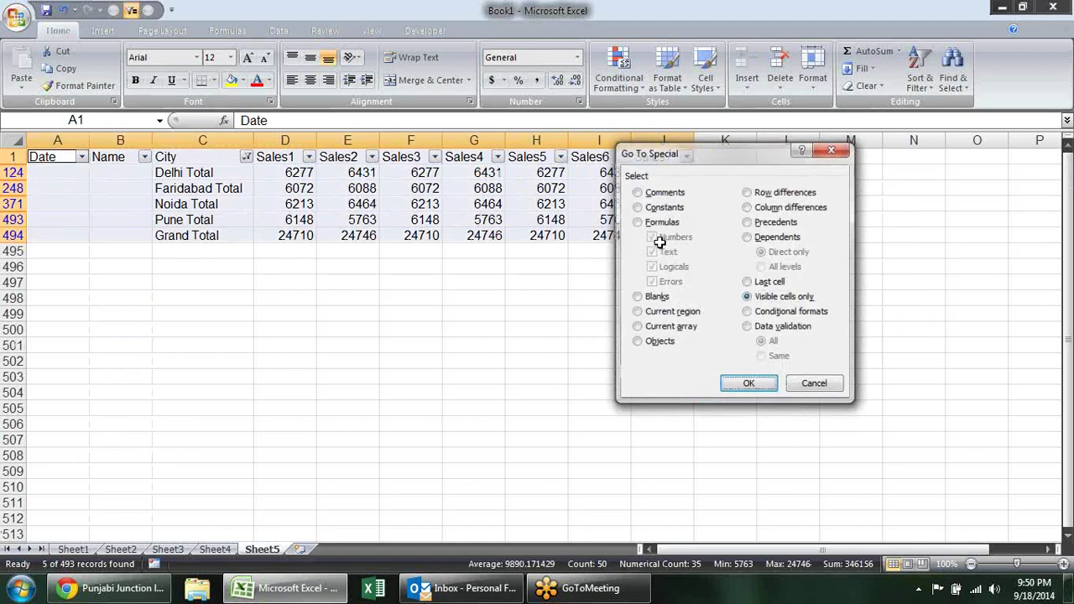
{"action": "left_click", "coordinate": [229, 80]}
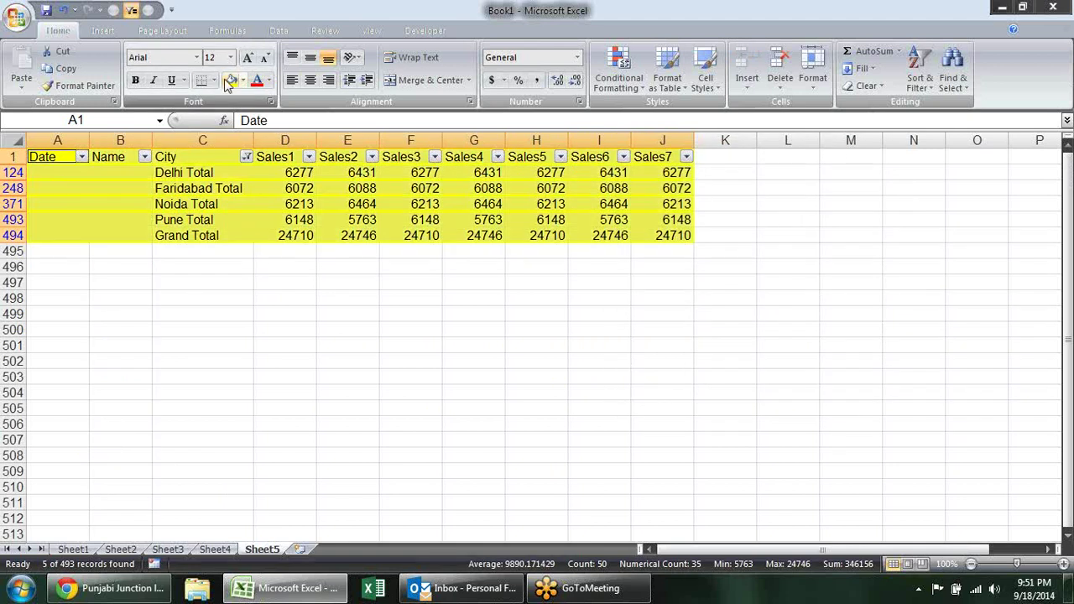
{"action": "left_click", "coordinate": [136, 82]}
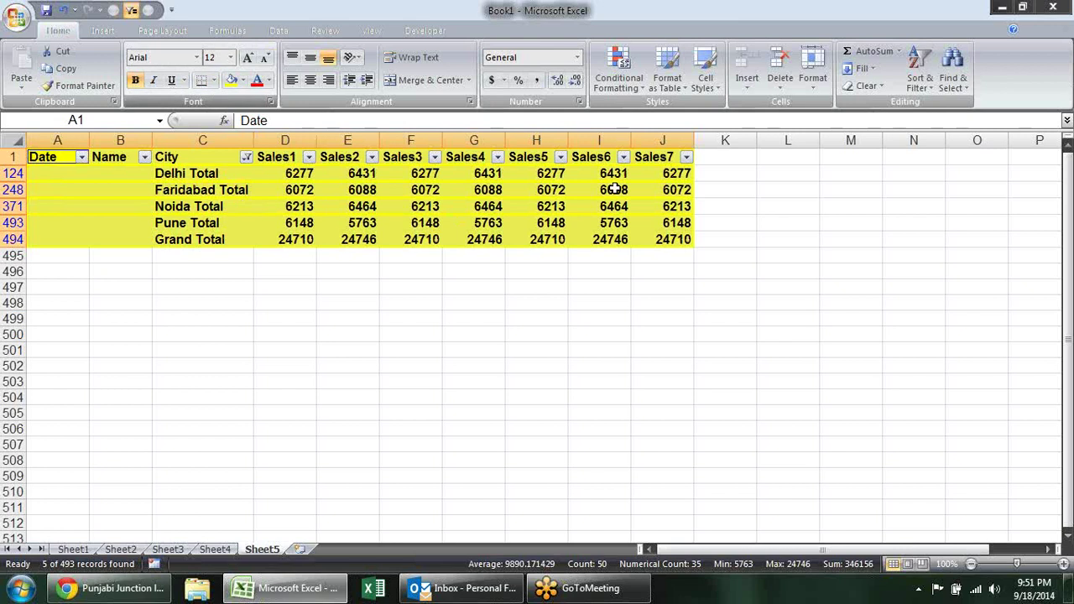
- Clear the City filter by ticking (Select All) so every row shows
{"action": "left_click", "coordinate": [708, 271]}
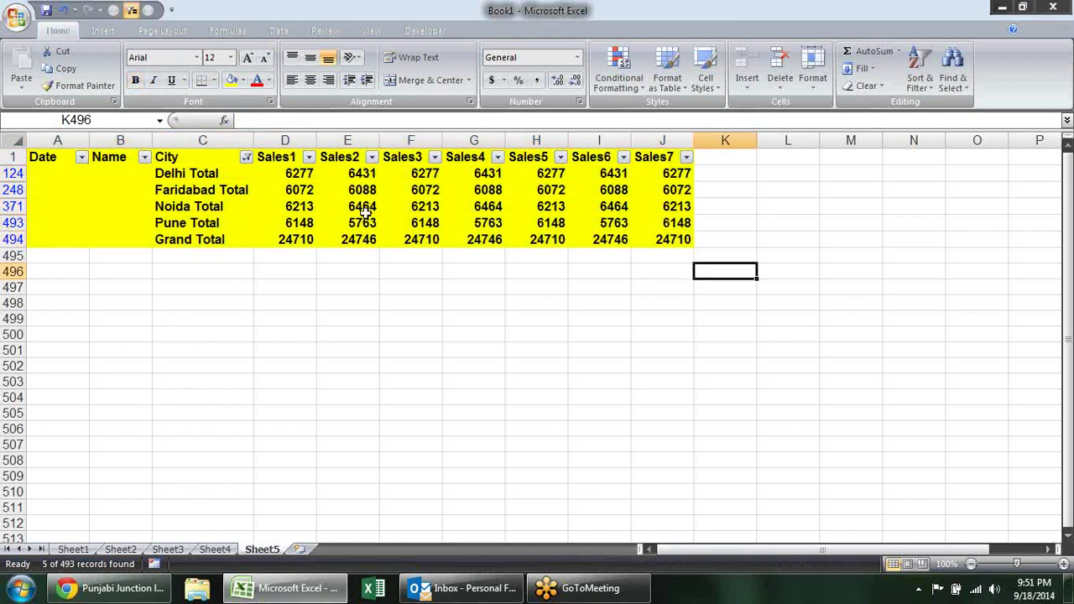
{"action": "left_click", "coordinate": [246, 157]}
{"action": "left_click", "coordinate": [157, 282]}
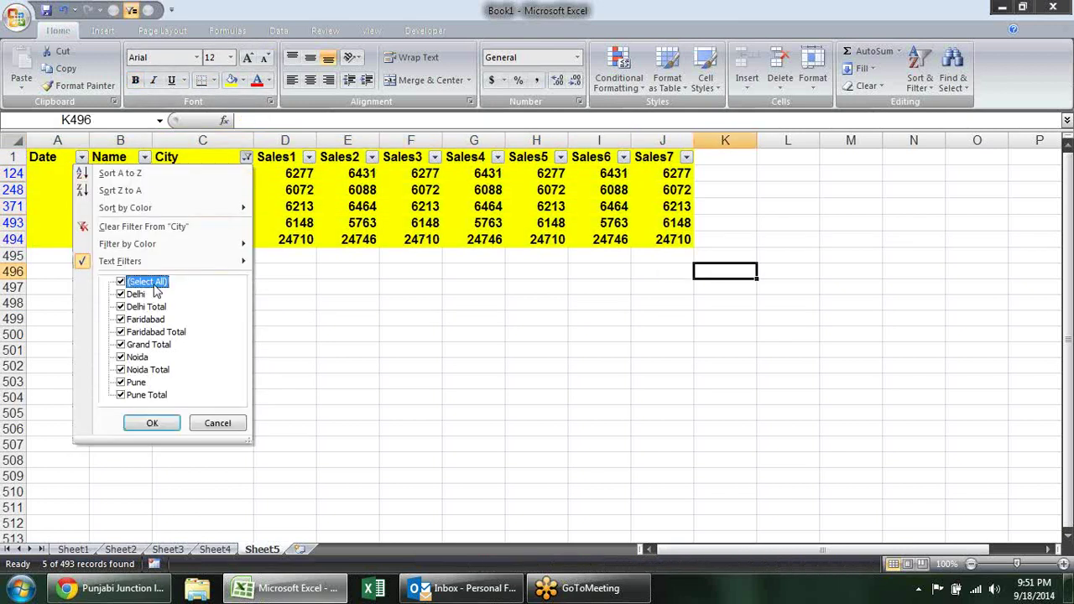
{"action": "left_click", "coordinate": [152, 423]}
- Select the table from the Sales7 header across to column A and down to the last row
{"action": "left_click", "coordinate": [674, 159]}
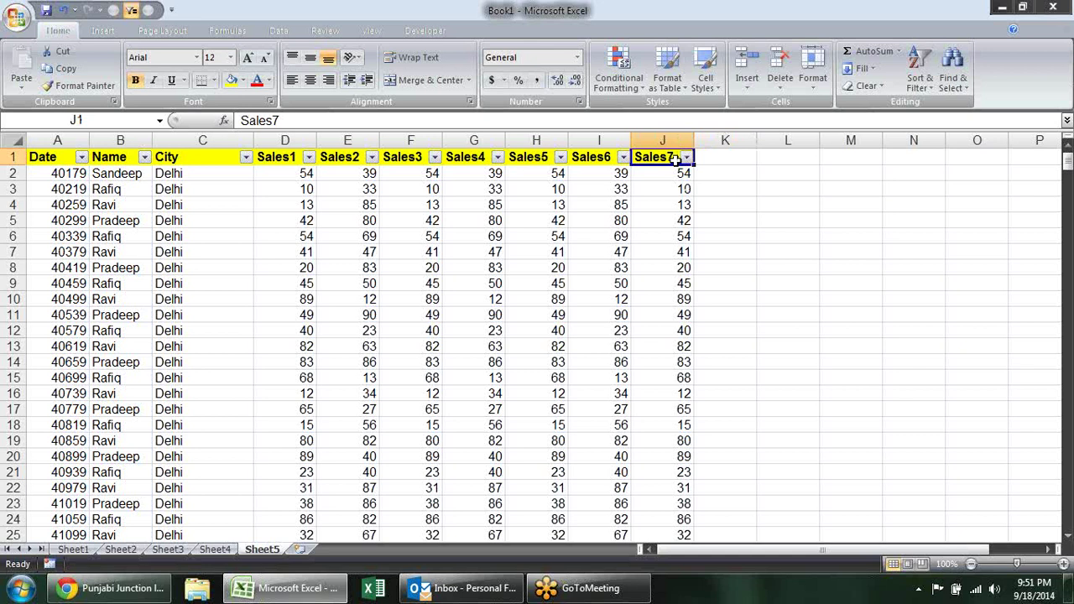
{"action": "key", "text": "ctrl+shift+Left"}
{"action": "key", "text": "ctrl+shift+Down"}
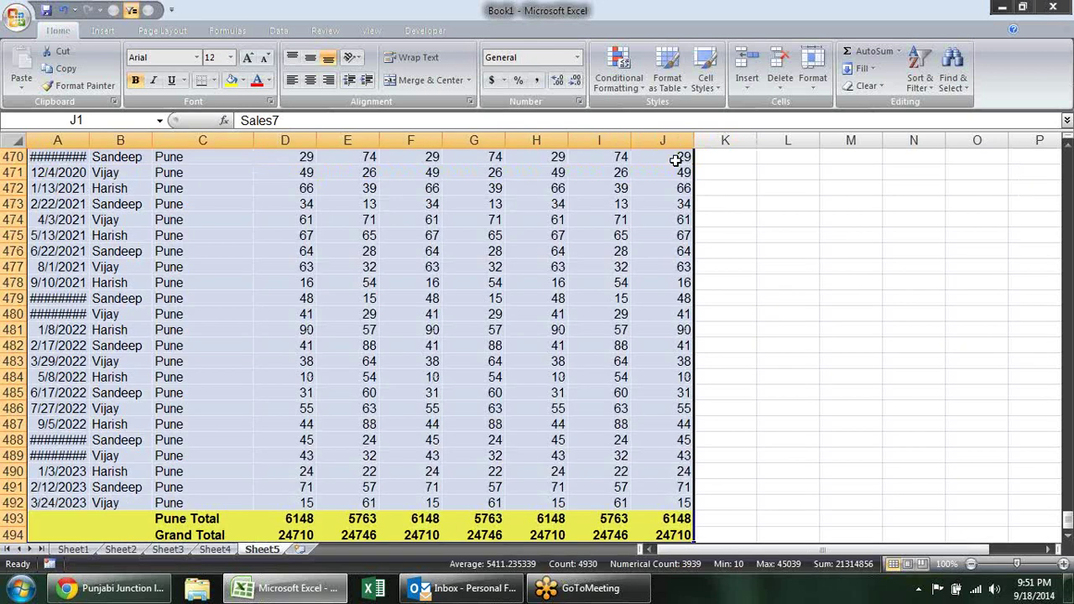
{"action": "key", "text": "ctrl+BackSpace"}
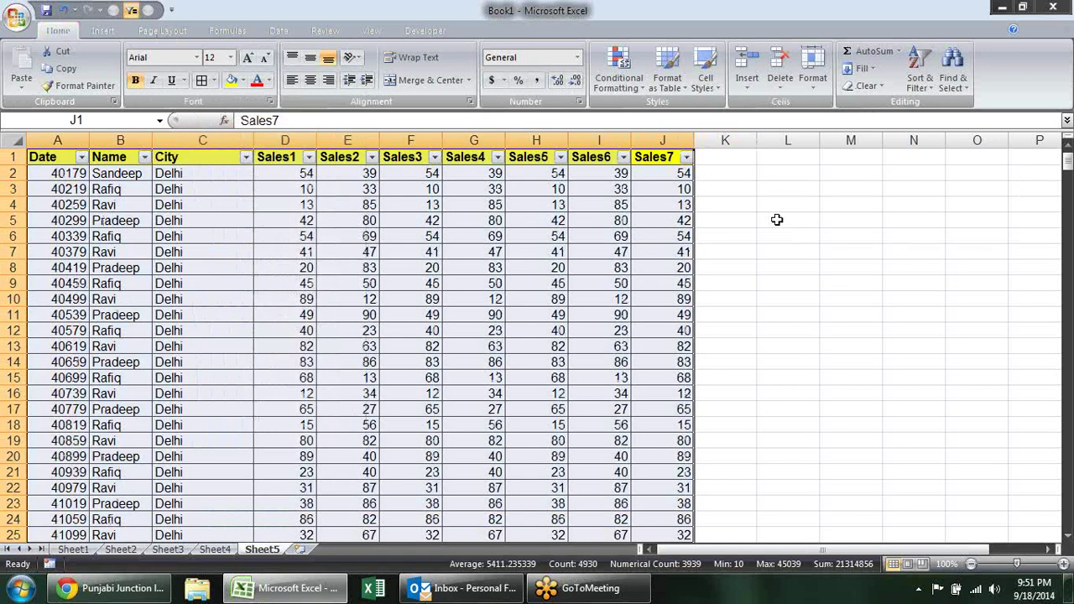
{"action": "left_click", "coordinate": [777, 220]}
- Scroll through the table to check the yellow bold Total rows among the detail rows
{"action": "scroll", "coordinate": [579, 233], "scroll_direction": "down", "scroll_amount": 17}
{"action": "scroll", "coordinate": [579, 233], "scroll_direction": "down", "scroll_amount": 9}
{"action": "scroll", "coordinate": [578, 235], "scroll_direction": "down", "scroll_amount": 9}
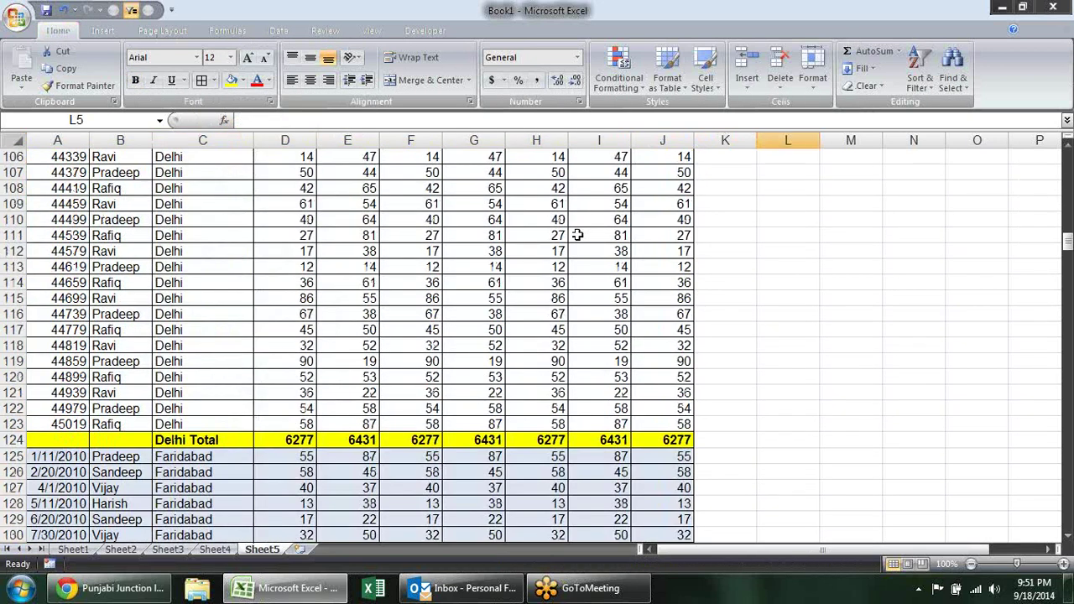
{"action": "scroll", "coordinate": [577, 235], "scroll_direction": "down", "scroll_amount": 7}
{"action": "scroll", "coordinate": [575, 236], "scroll_direction": "up", "scroll_amount": 6}
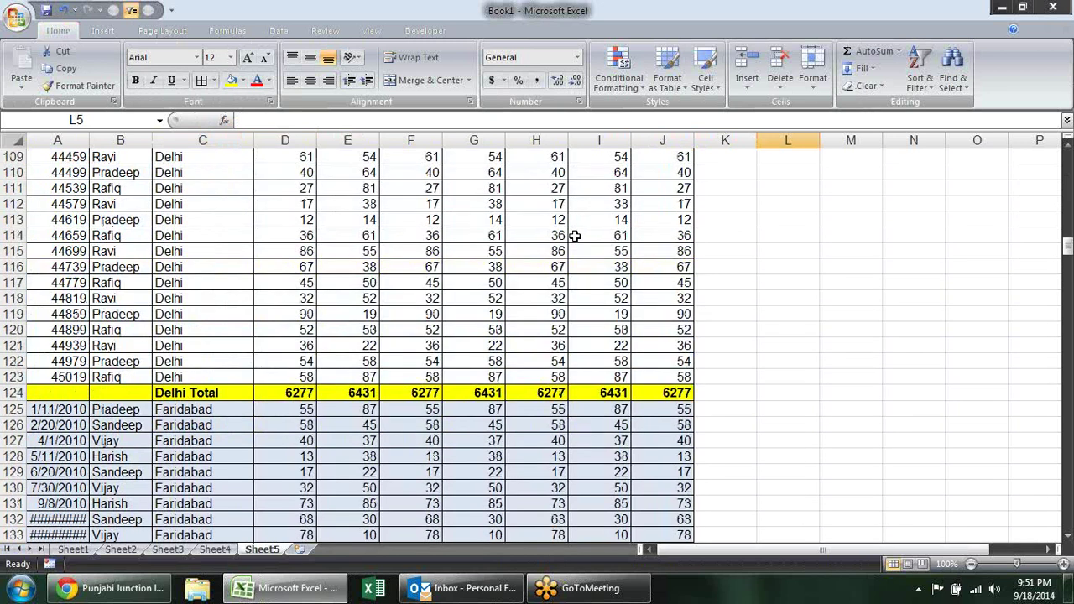
{"action": "scroll", "coordinate": [575, 236], "scroll_direction": "down", "scroll_amount": 8}
{"action": "scroll", "coordinate": [574, 236], "scroll_direction": "down", "scroll_amount": 8}
{"action": "scroll", "coordinate": [575, 236], "scroll_direction": "down", "scroll_amount": 15}
{"action": "scroll", "coordinate": [576, 236], "scroll_direction": "down", "scroll_amount": 5}
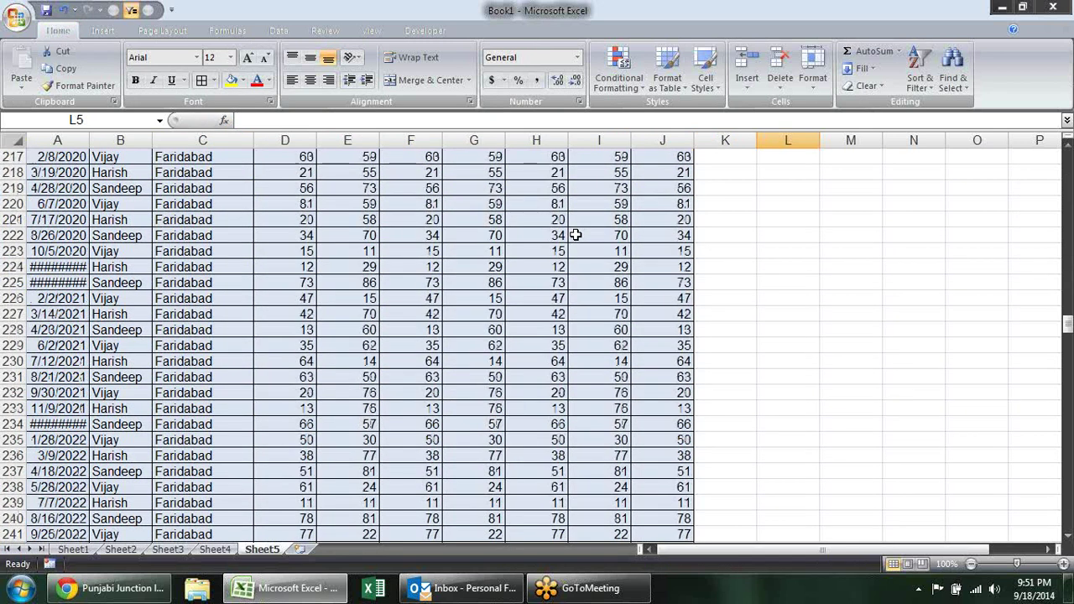
{"action": "scroll", "coordinate": [576, 236], "scroll_direction": "down", "scroll_amount": 4}
{"action": "scroll", "coordinate": [573, 237], "scroll_direction": "down", "scroll_amount": 6}
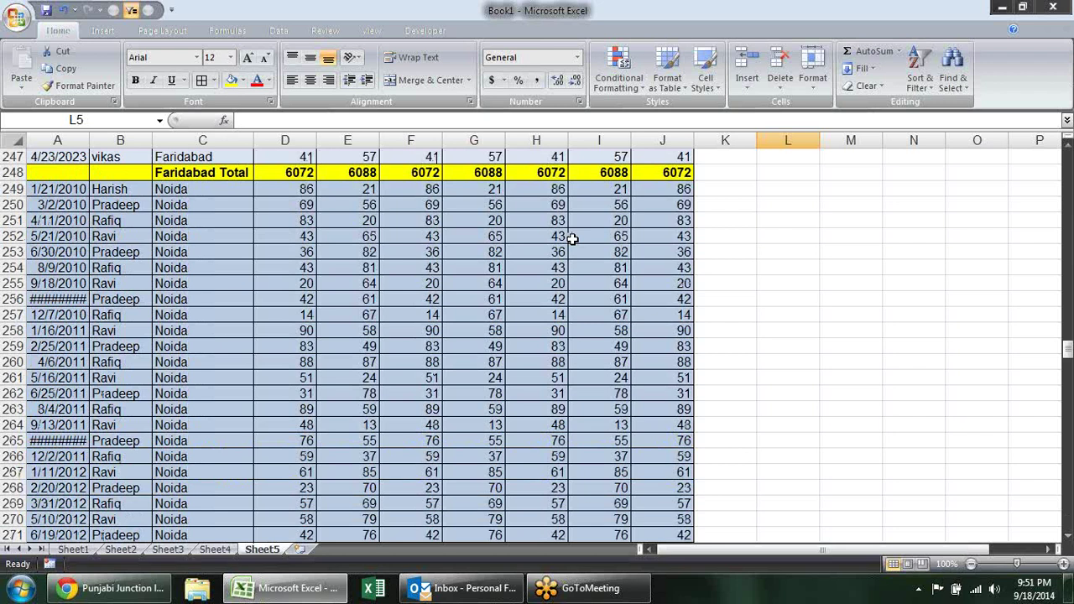
{"action": "scroll", "coordinate": [336, 256], "scroll_direction": "up", "scroll_amount": 6}
{"action": "left_click", "coordinate": [30, 219]}
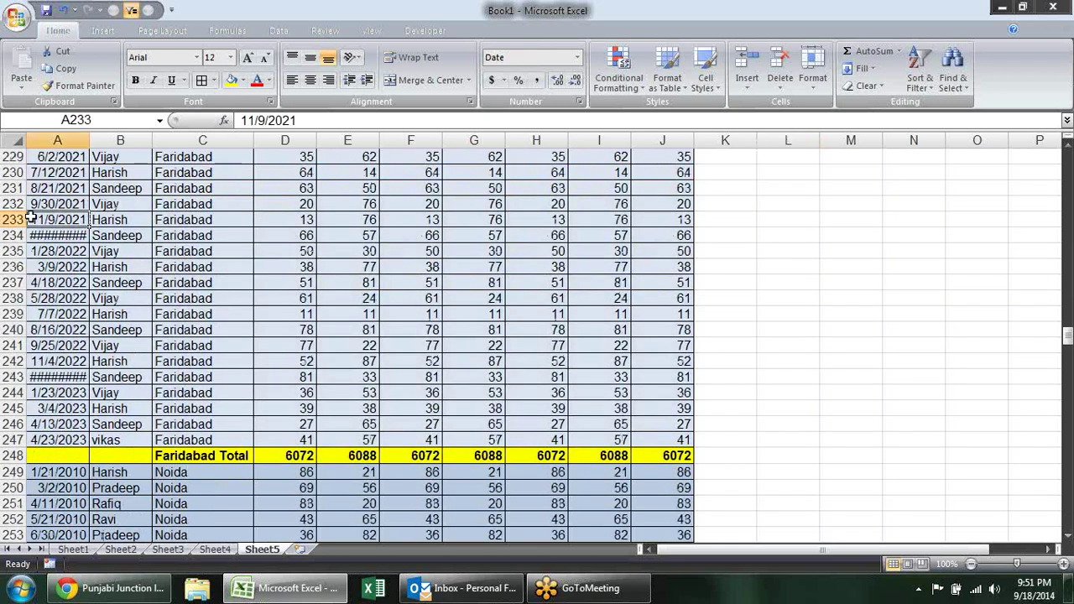
- Format all of column A as dates like 1-Jan-10 with Ctrl+Shift+#
{"action": "key", "text": "ctrl+Up"}
{"action": "key", "text": "Up"}
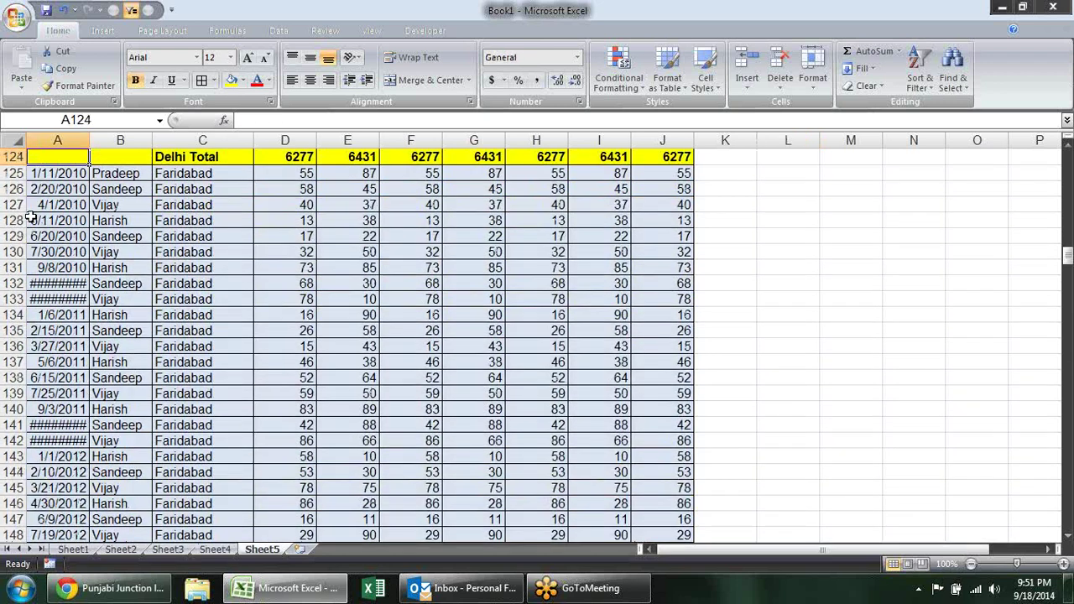
{"action": "key", "text": "Up"}
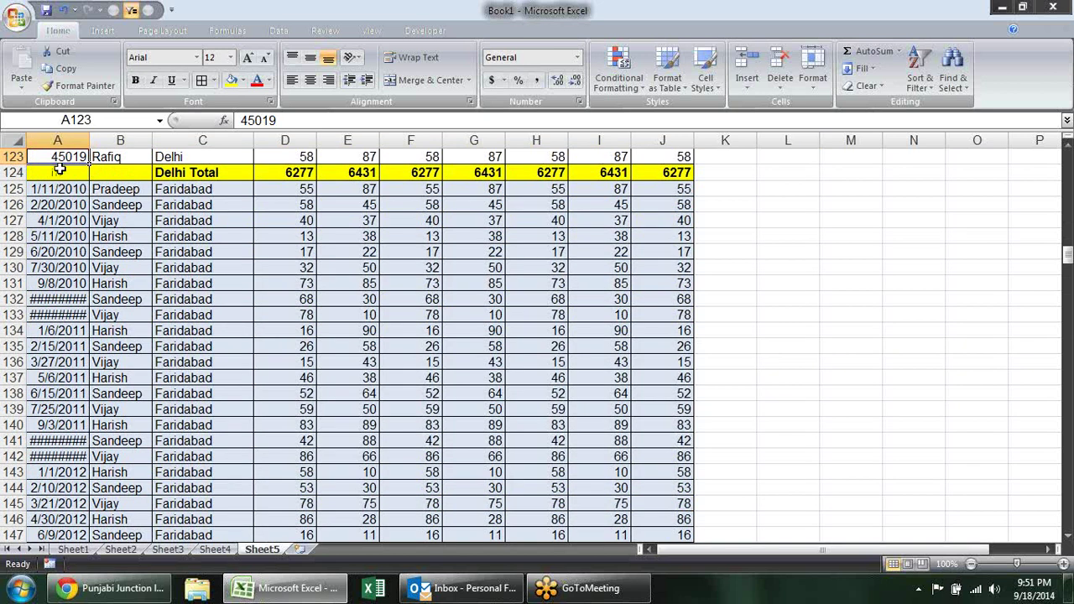
{"action": "left_click", "coordinate": [58, 141]}
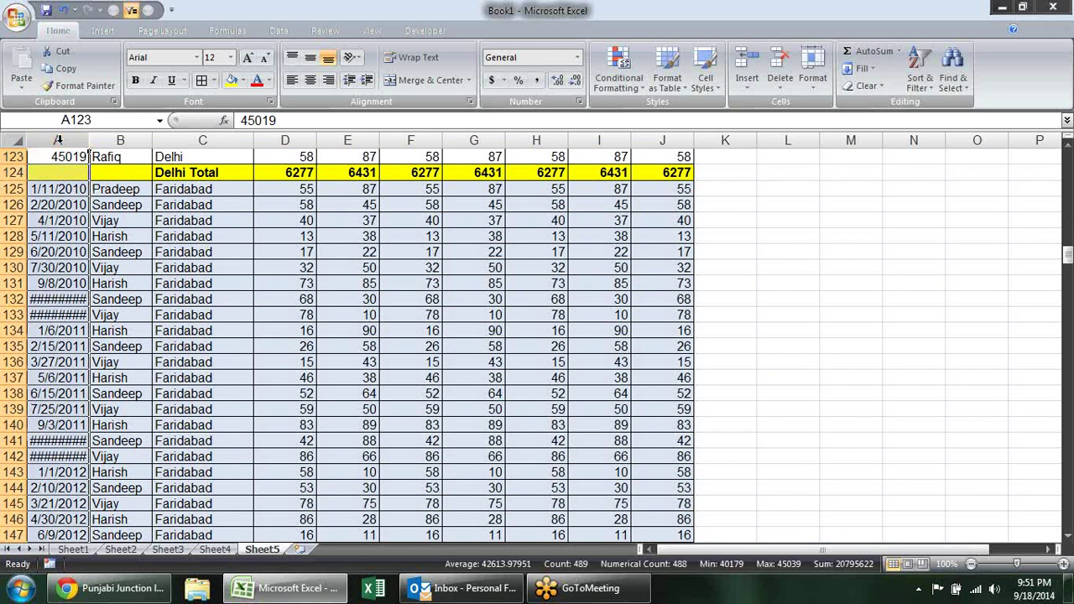
{"action": "key", "text": "ctrl+shift+numbersign"}
{"action": "left_click", "coordinate": [304, 254]}
- Return to the top of the sheet and move through the Data tab to the Review tab
{"action": "scroll", "coordinate": [291, 237], "scroll_direction": "up", "scroll_amount": 12}
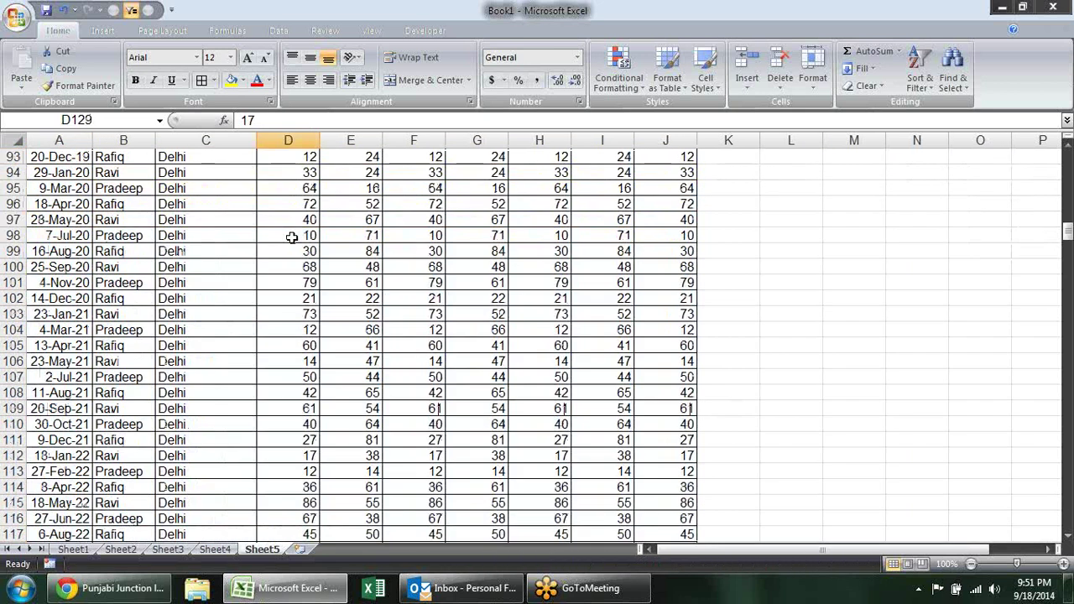
{"action": "scroll", "coordinate": [290, 236], "scroll_direction": "up", "scroll_amount": 11}
{"action": "scroll", "coordinate": [283, 233], "scroll_direction": "up", "scroll_amount": 9}
{"action": "scroll", "coordinate": [283, 235], "scroll_direction": "up", "scroll_amount": 10}
{"action": "scroll", "coordinate": [282, 235], "scroll_direction": "up", "scroll_amount": 1}
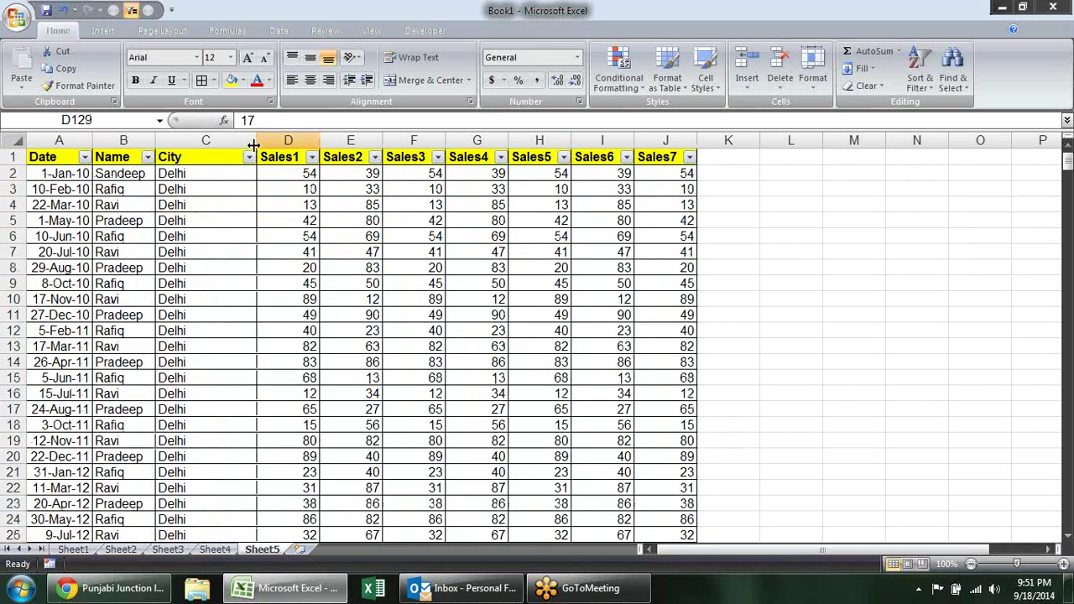
{"action": "left_click", "coordinate": [812, 250]}
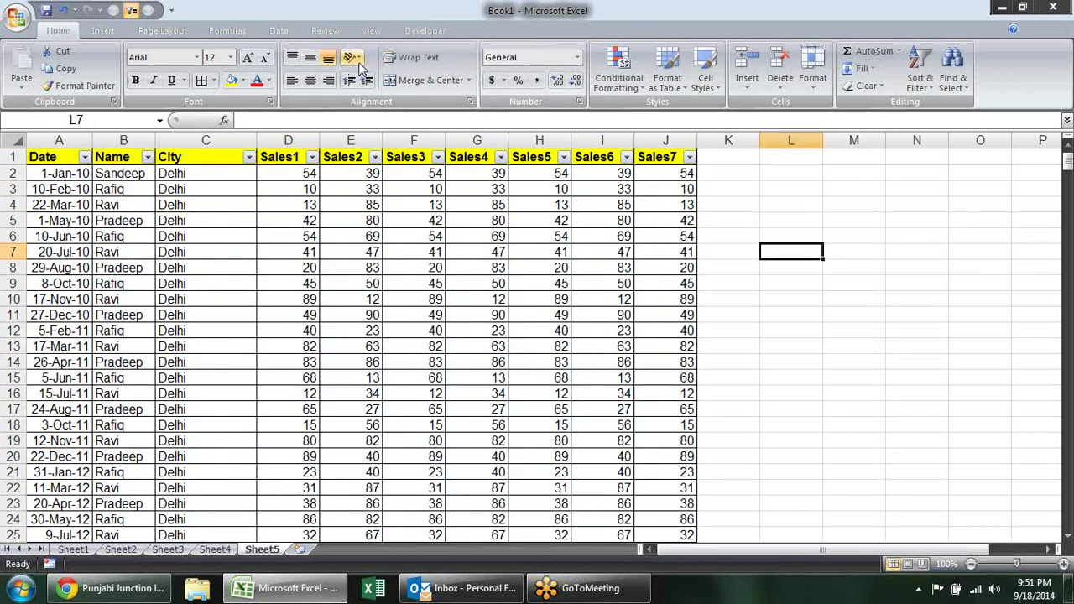
{"action": "left_click", "coordinate": [283, 32]}
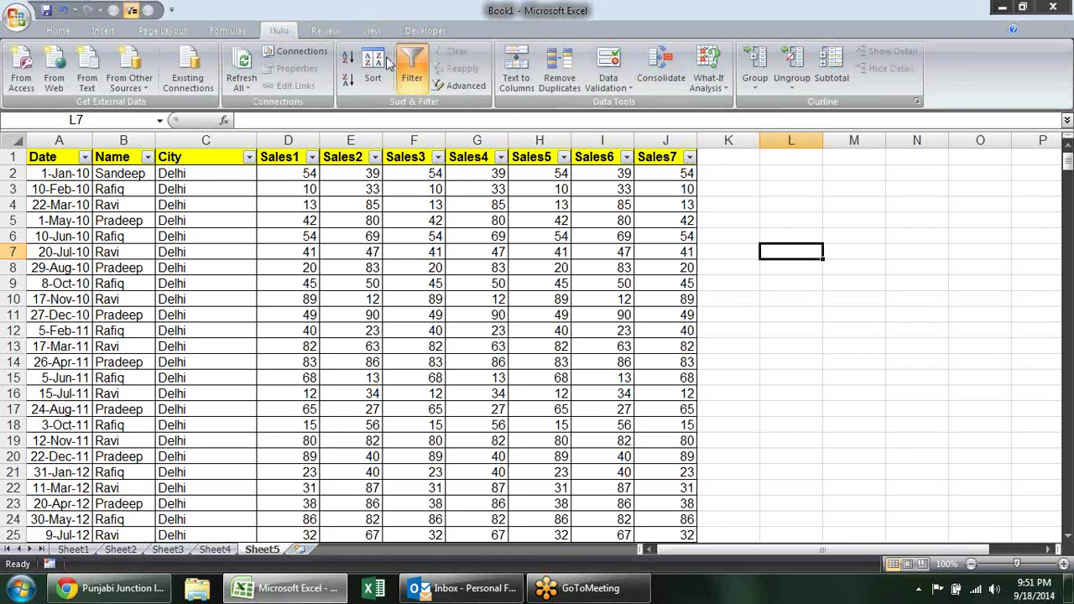
{"action": "left_click", "coordinate": [319, 32]}
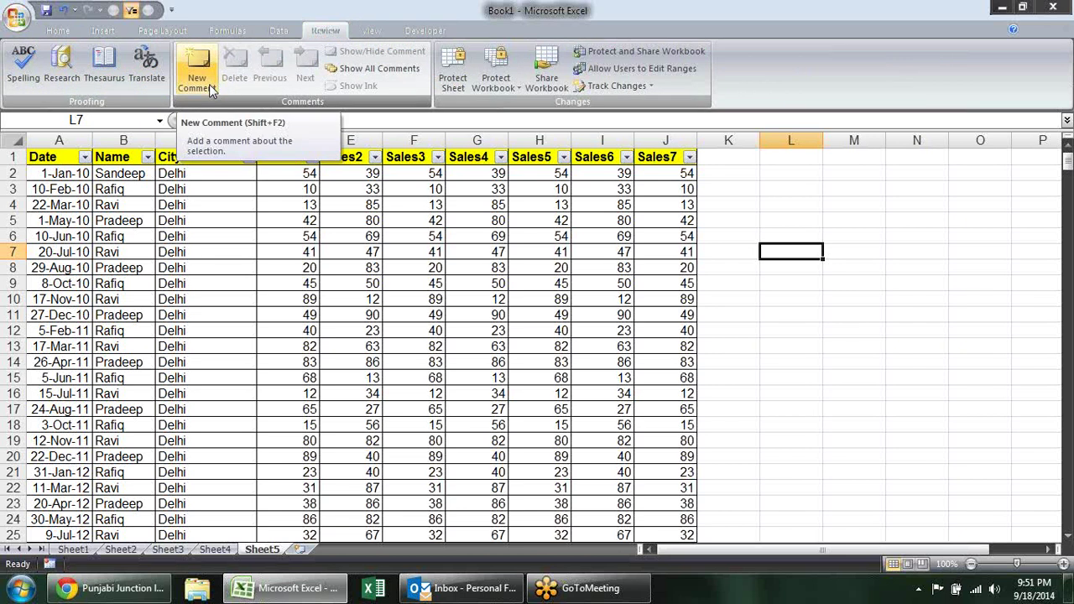
{"action": "left_click", "coordinate": [537, 220]}
{"action": "key", "text": "shift+F3"}
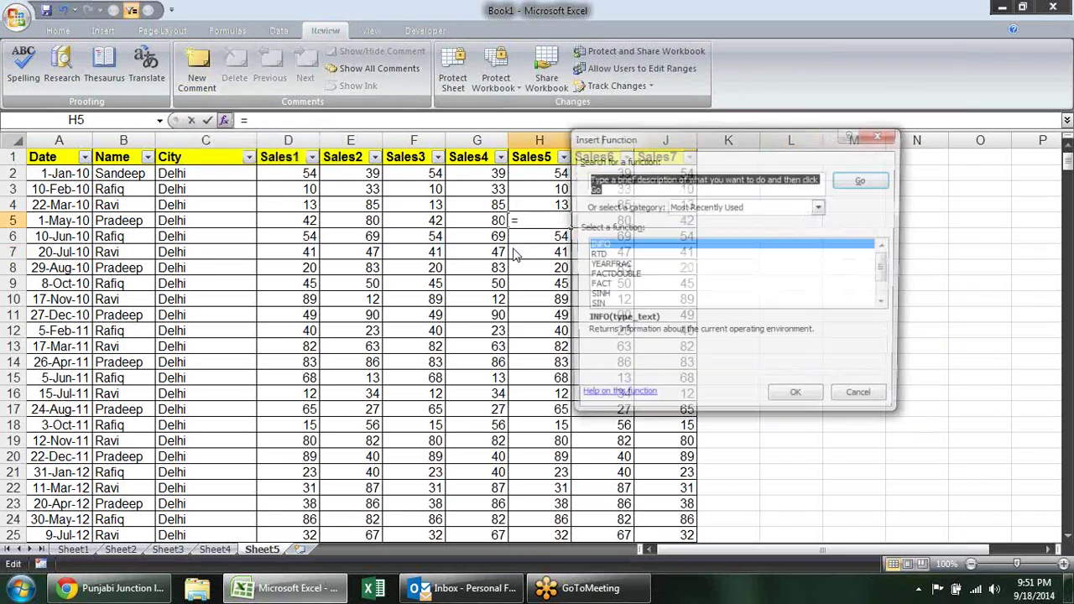
{"action": "key", "text": "Escape"}
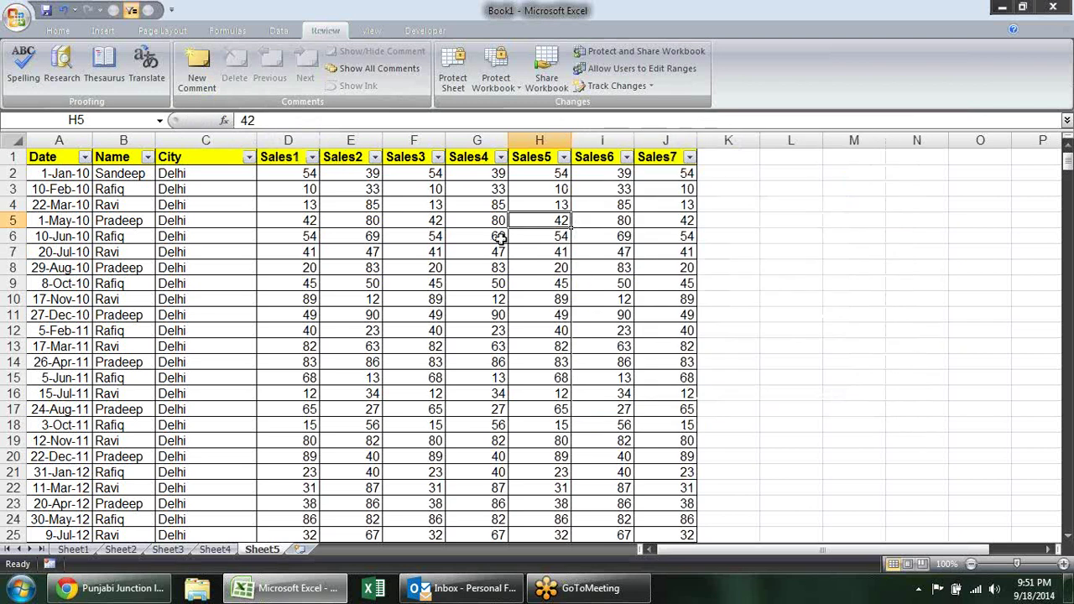
{"action": "key", "text": "shift+F2"}
{"action": "key", "text": "Escape"}
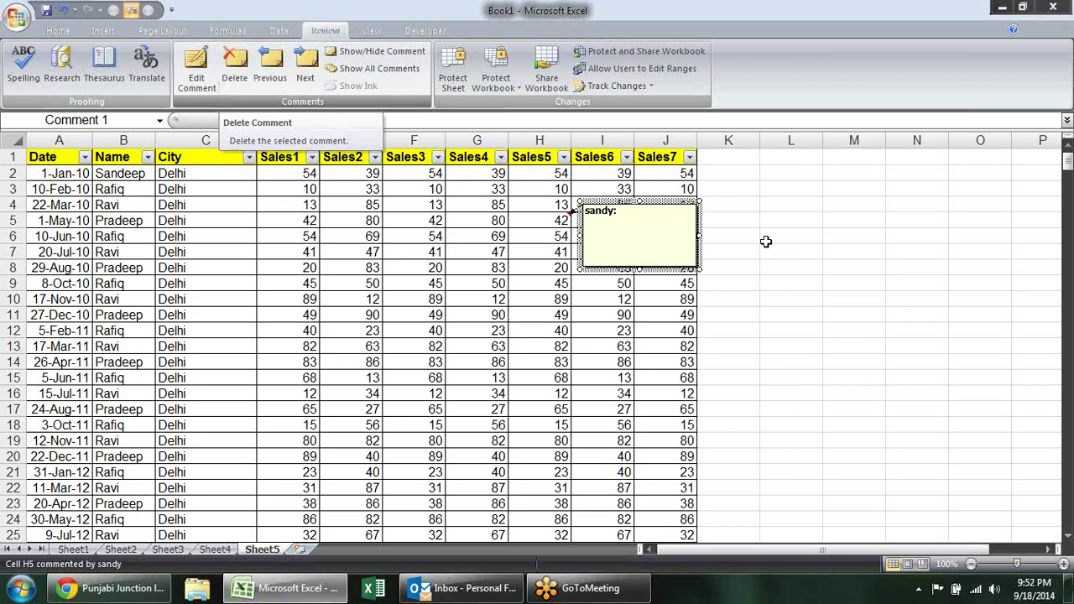
{"action": "left_click", "coordinate": [544, 219]}
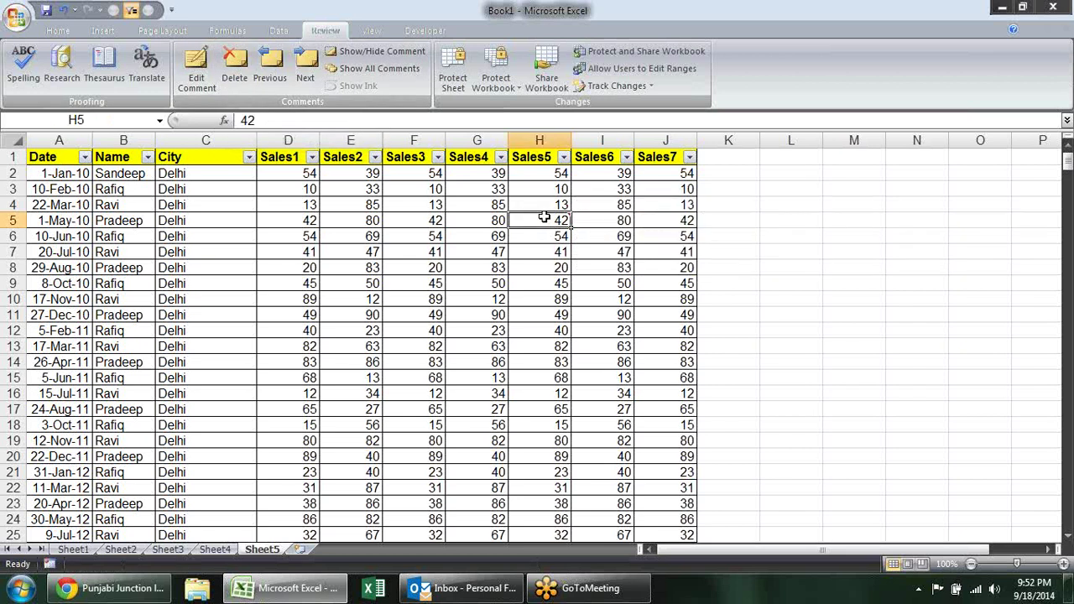
{"action": "left_click", "coordinate": [235, 71]}
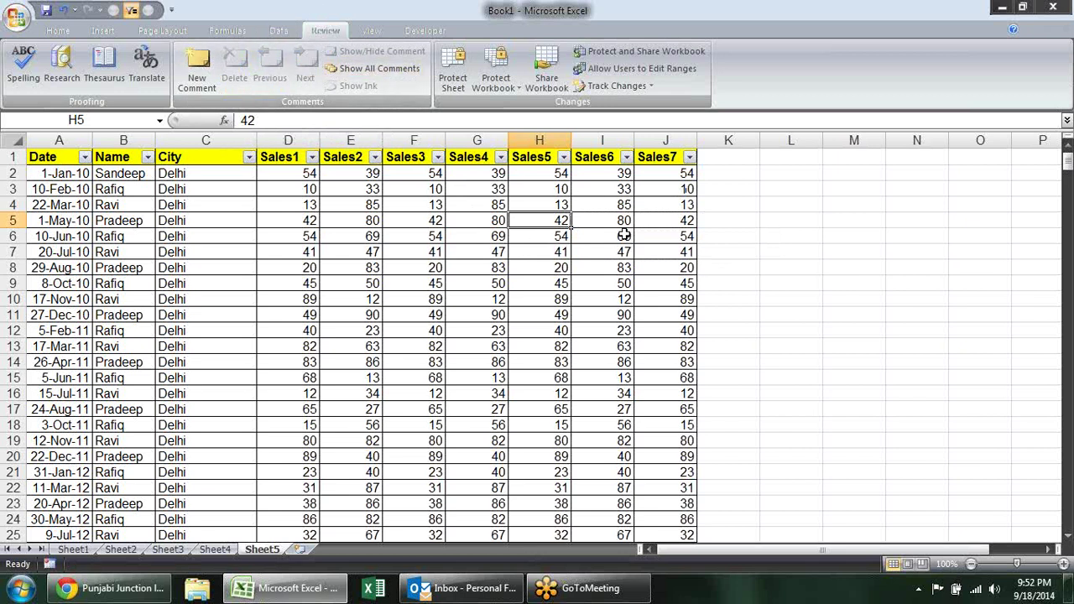
{"action": "key", "text": "shift+F3"}
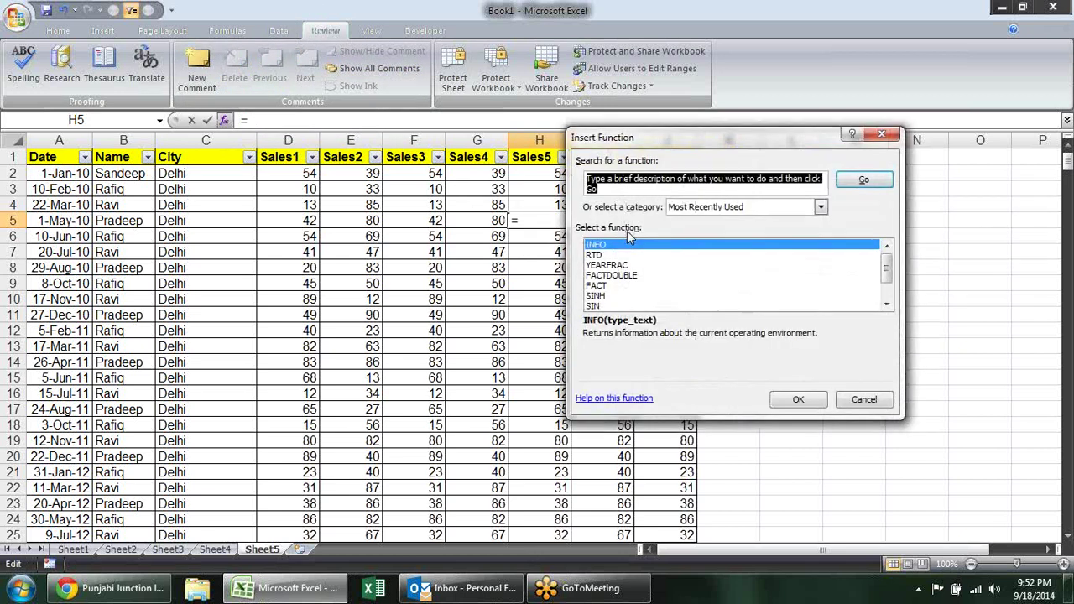
{"action": "key", "text": "Escape"}
{"action": "key", "text": "shift+F2"}
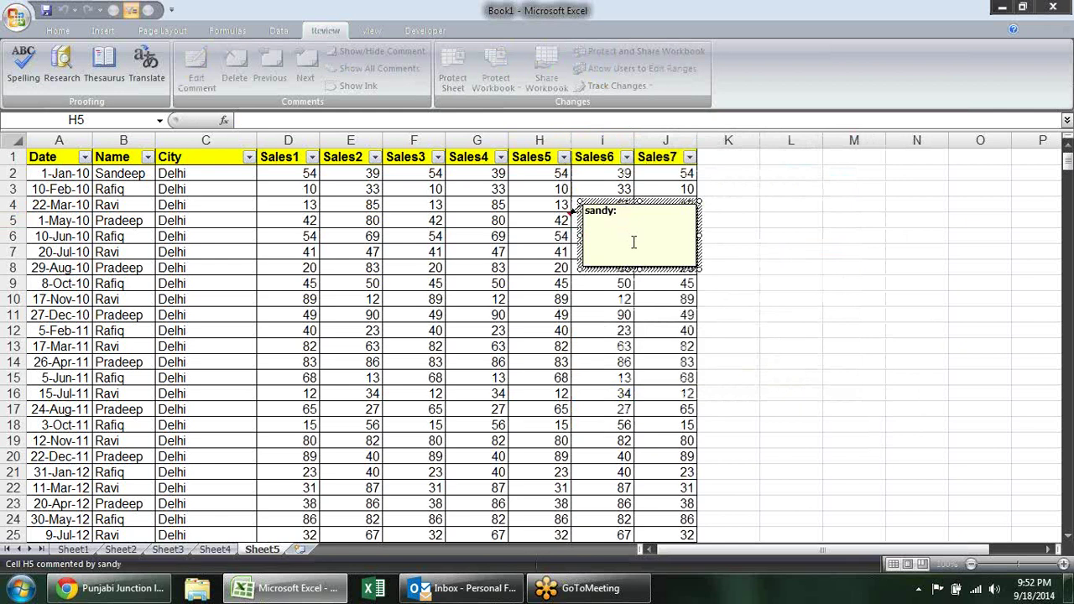
{"action": "type", "text": "check"}
{"action": "left_click", "coordinate": [829, 332]}
{"action": "left_click", "coordinate": [561, 314]}
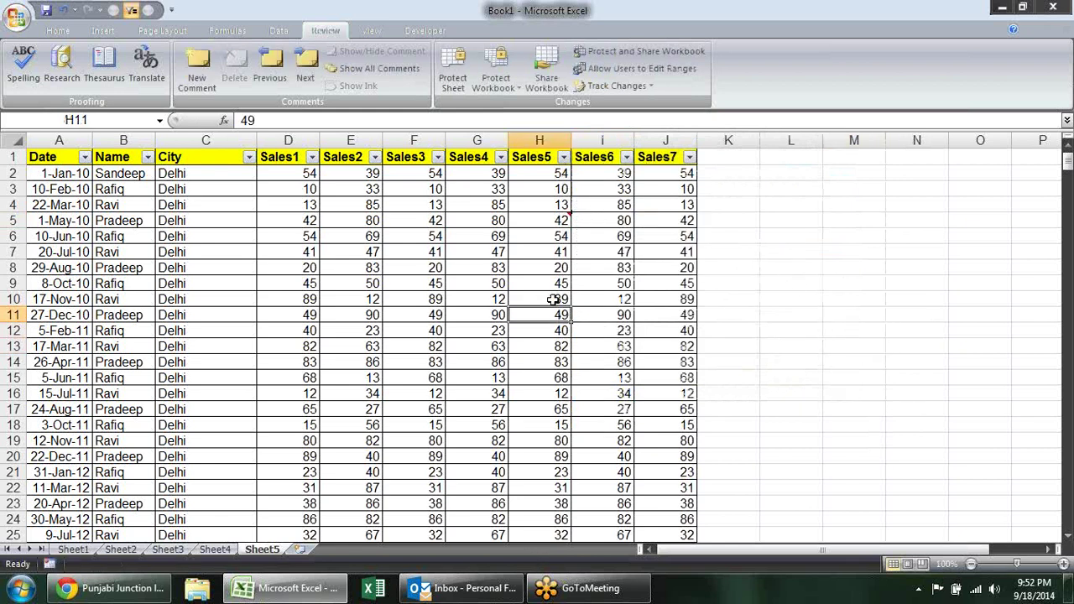
{"action": "left_click", "coordinate": [391, 73]}
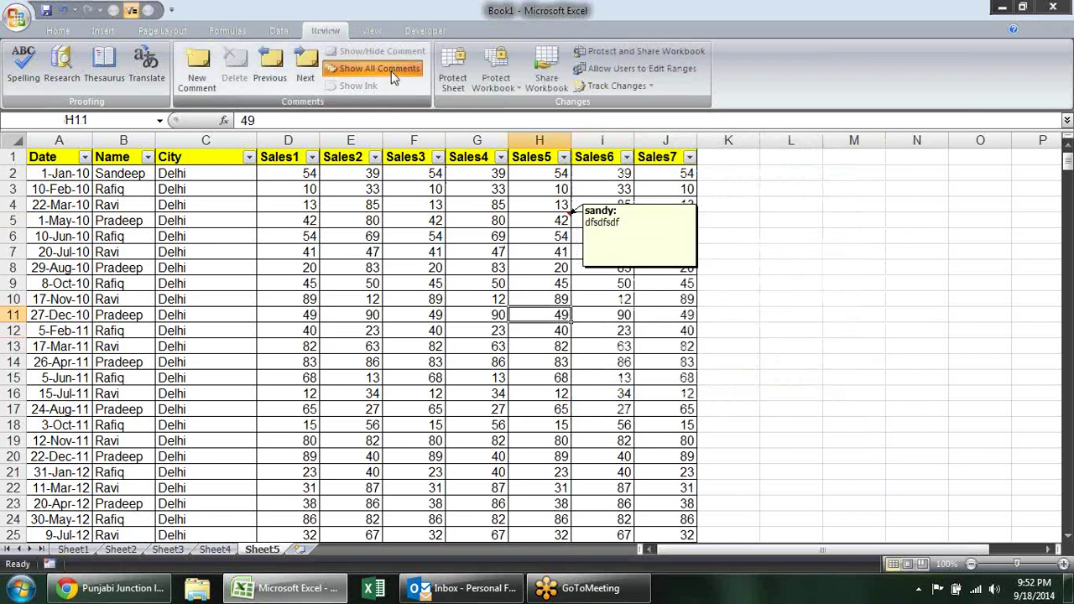
{"action": "left_click", "coordinate": [392, 72]}
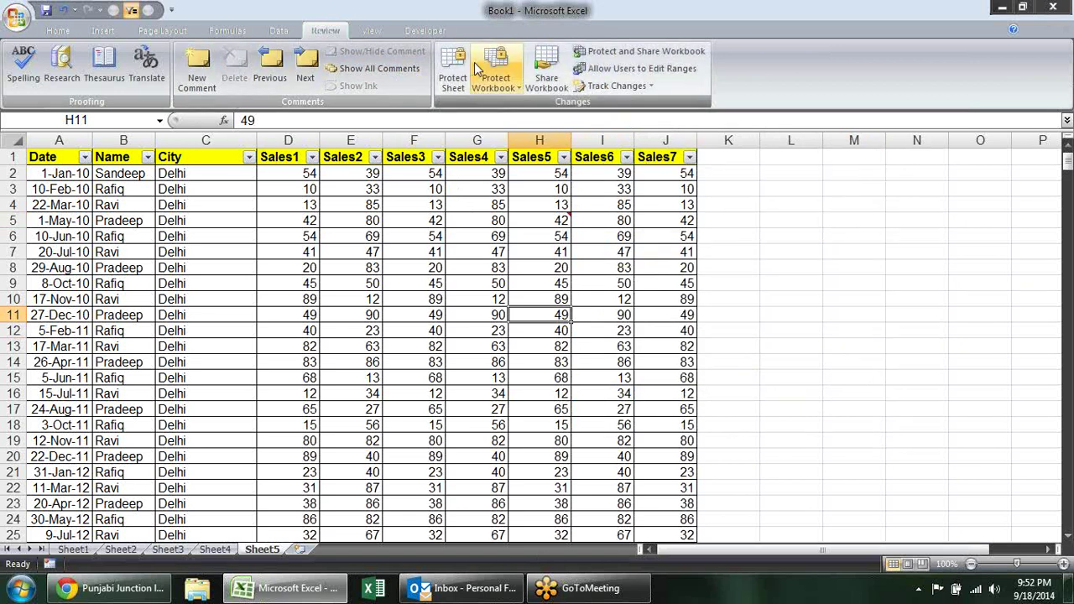
- Open Track Changes > Highlight Changes and tick 'Track changes while editing'
{"action": "left_click", "coordinate": [641, 87]}
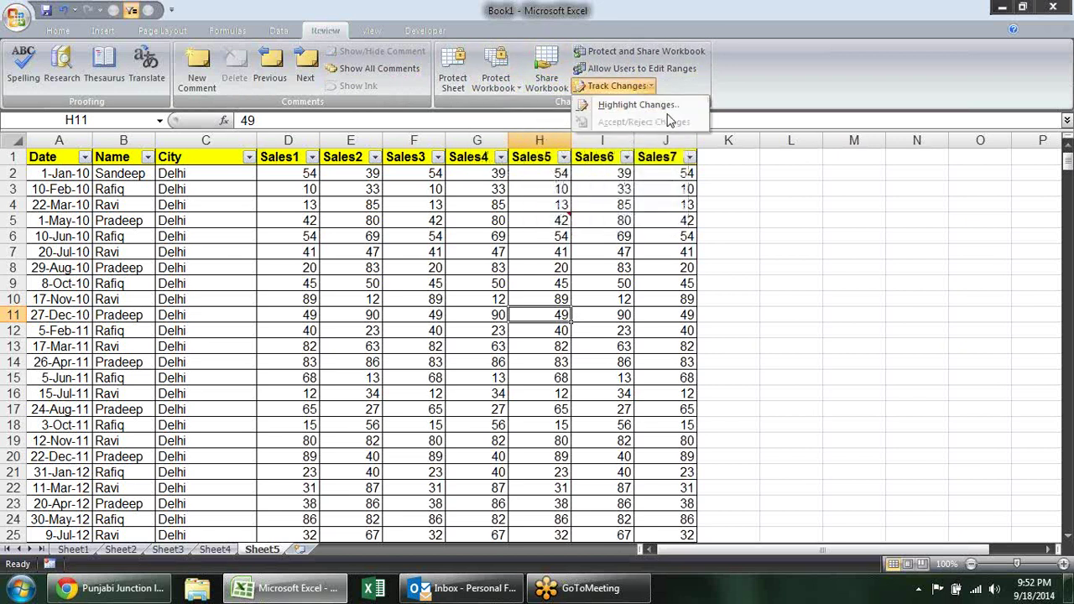
{"action": "left_click", "coordinate": [760, 248]}
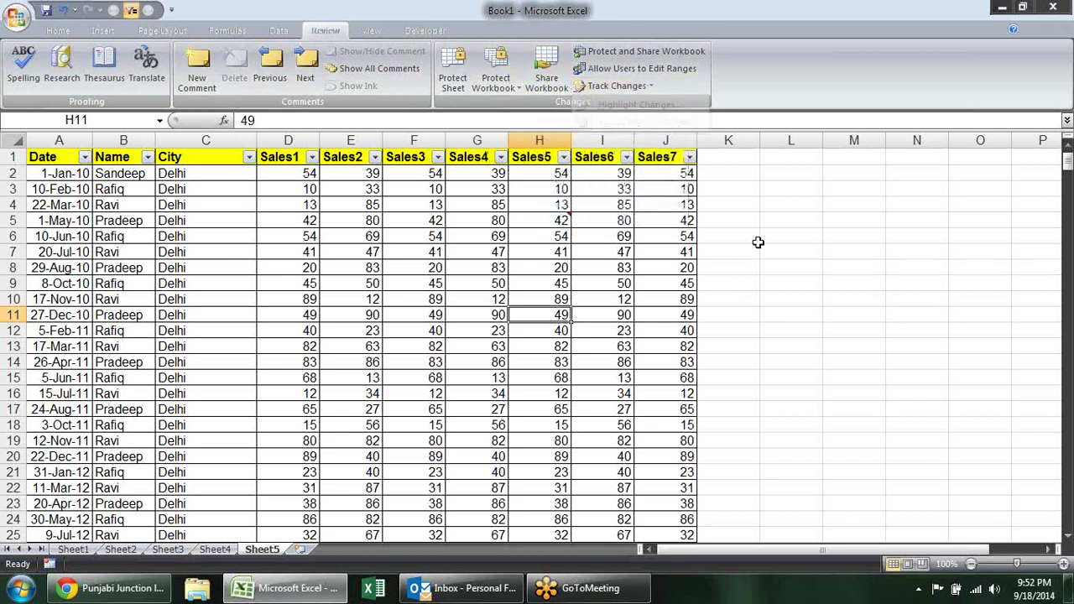
{"action": "left_click", "coordinate": [636, 90]}
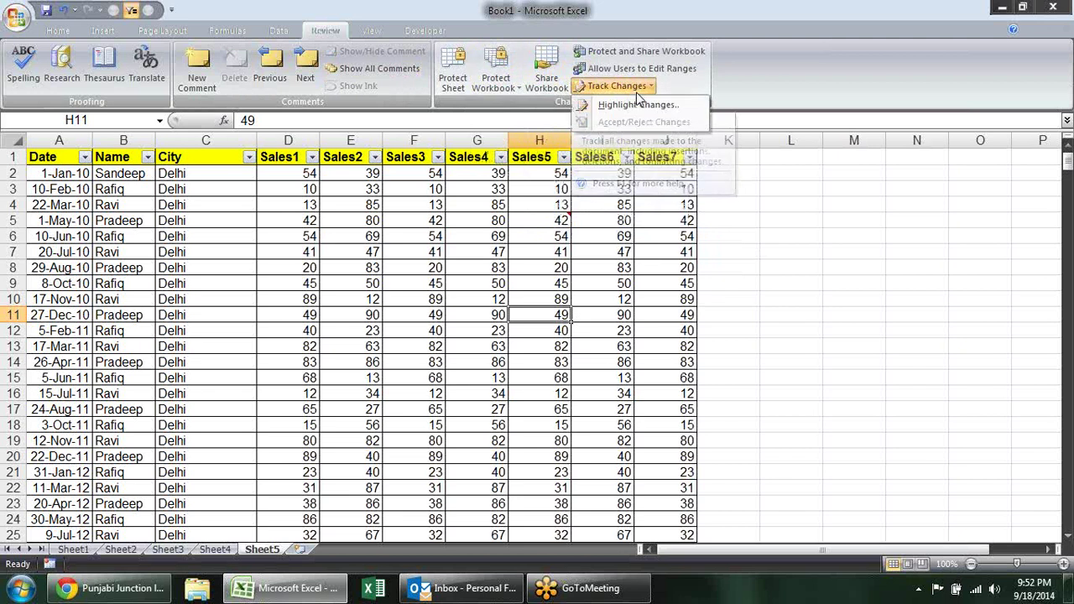
{"action": "left_click", "coordinate": [636, 104]}
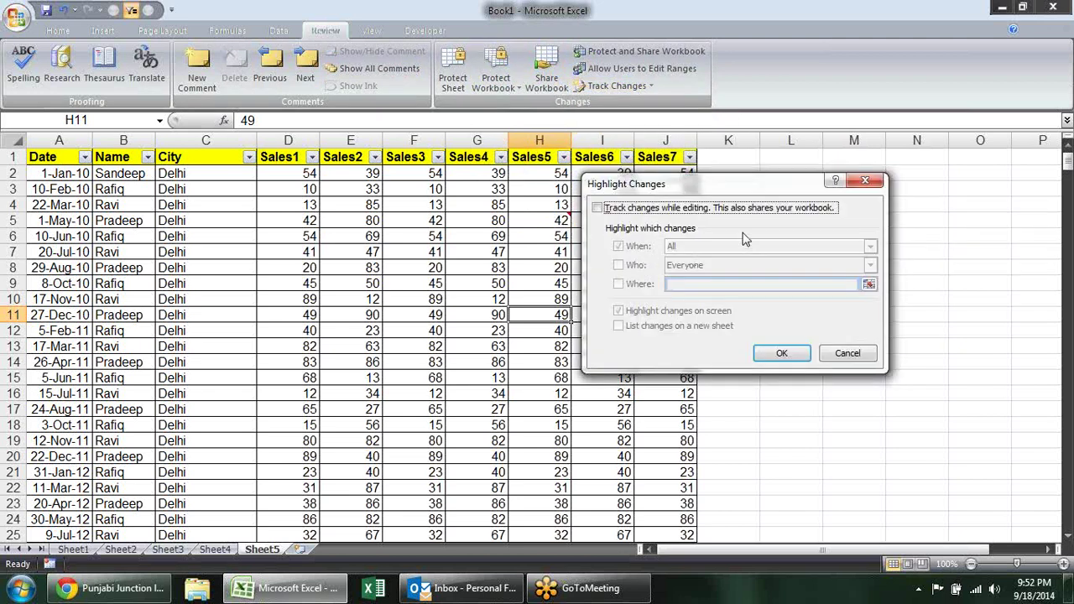
{"action": "left_click", "coordinate": [738, 208]}
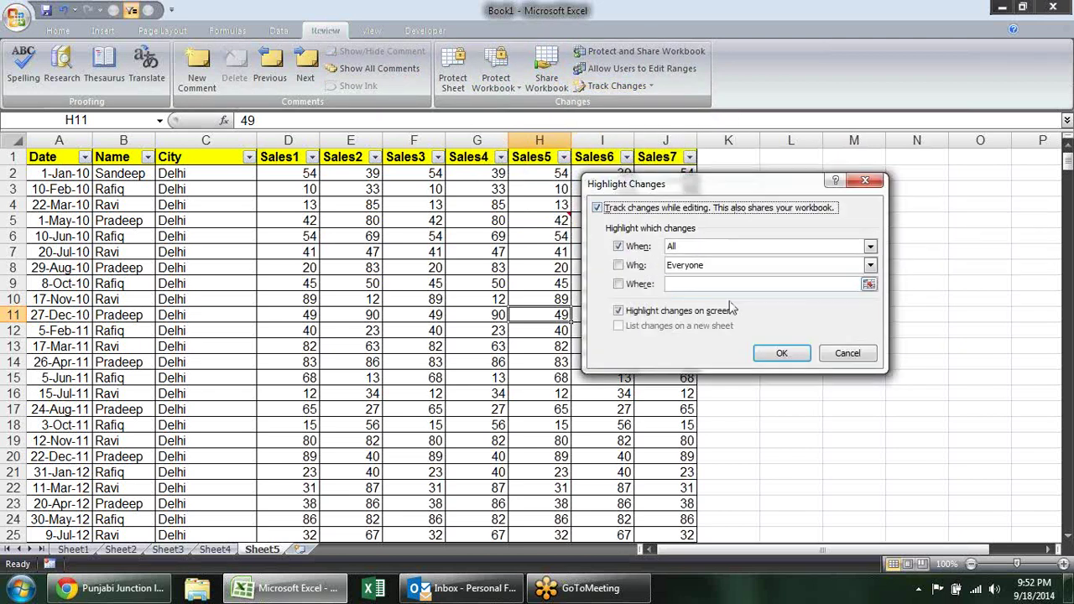
- Confirm change tracking and save the shared workbook as sampledata on the Desktop
{"action": "left_click", "coordinate": [781, 353]}
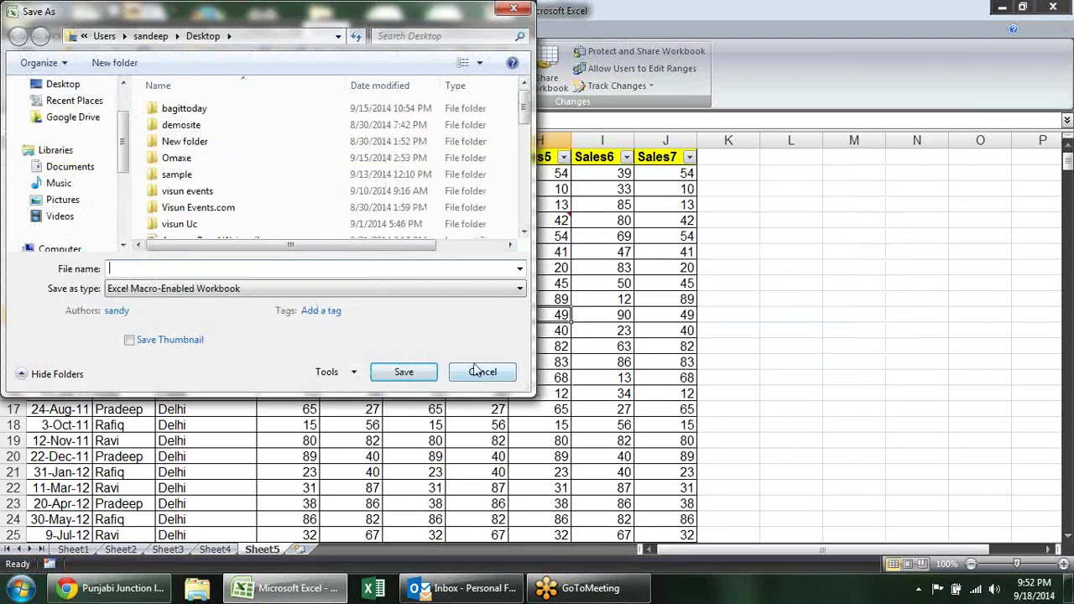
{"action": "scroll", "coordinate": [71, 160], "scroll_direction": "up", "scroll_amount": 2}
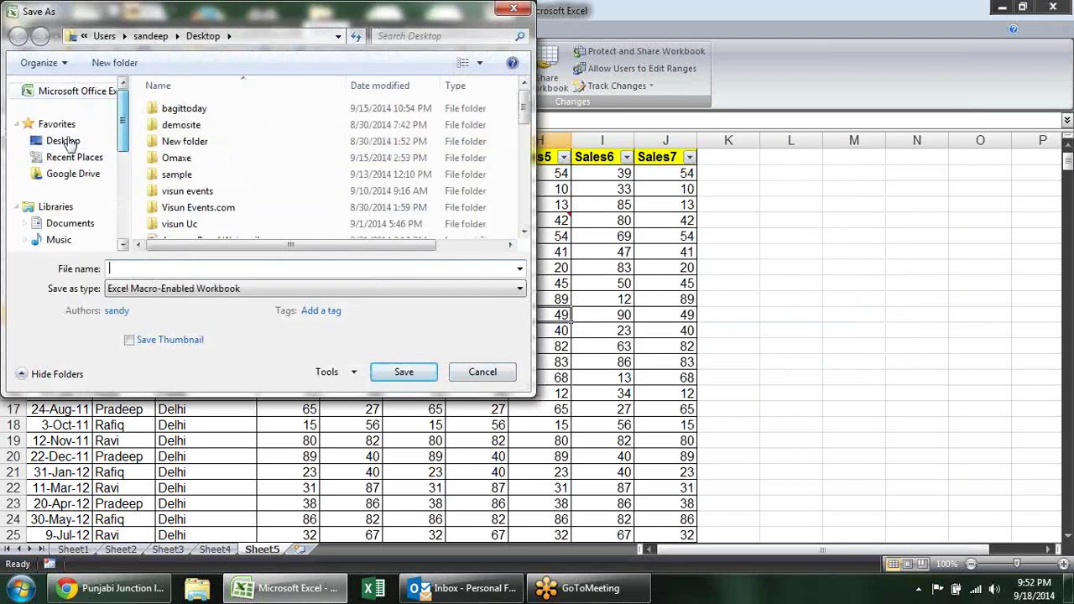
{"action": "left_click", "coordinate": [60, 126]}
{"action": "left_click", "coordinate": [66, 142]}
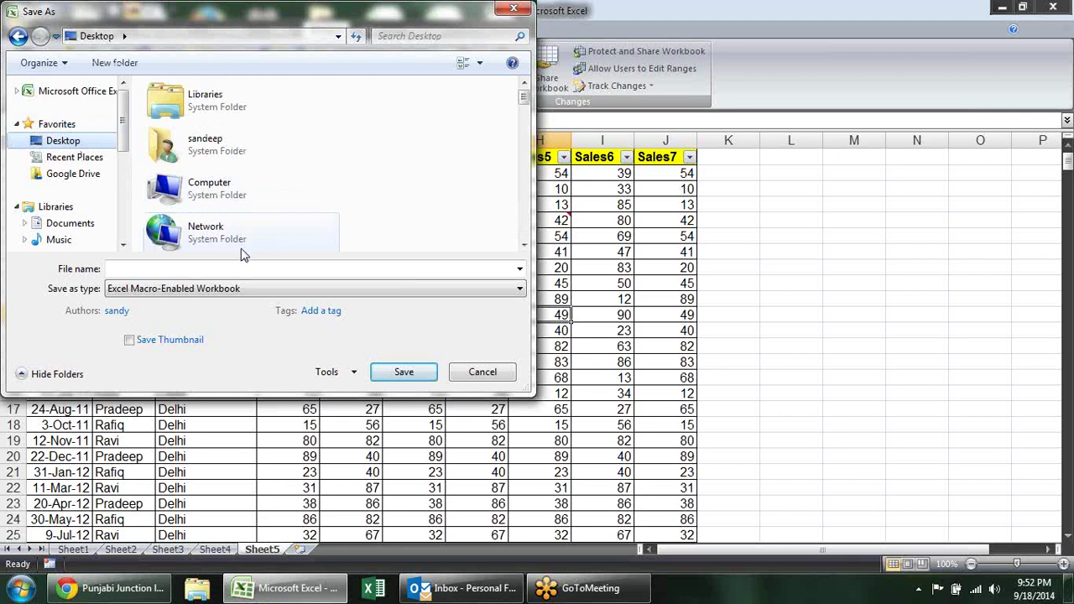
{"action": "left_click", "coordinate": [257, 269]}
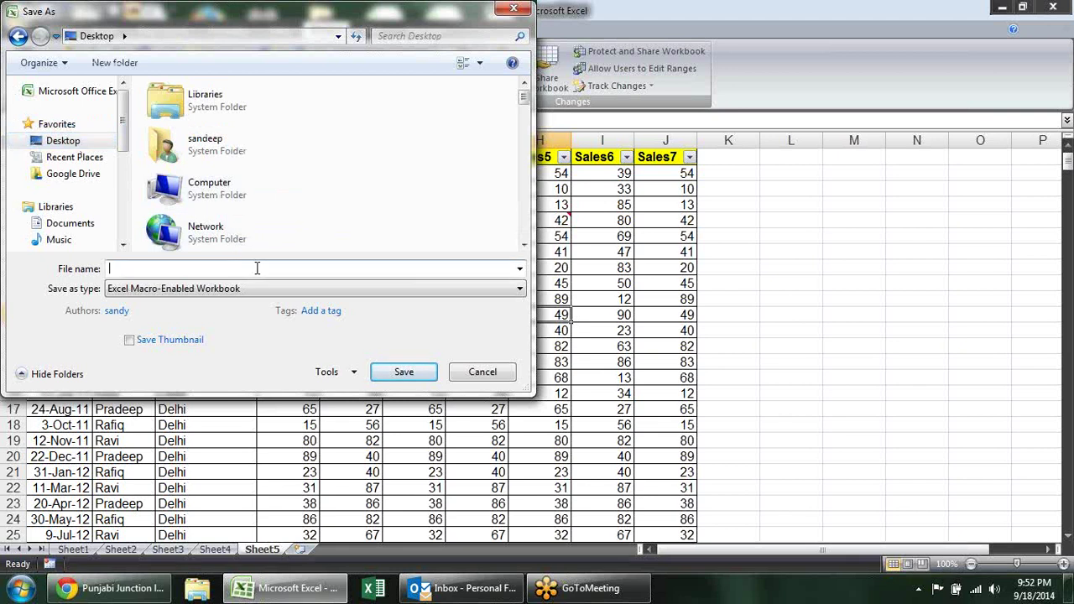
{"action": "type", "text": "bi"}
{"action": "key", "text": "BackSpace"}
{"action": "key", "text": "BackSpace"}
{"action": "type", "text": "ampledata"}
{"action": "key", "text": "Return"}
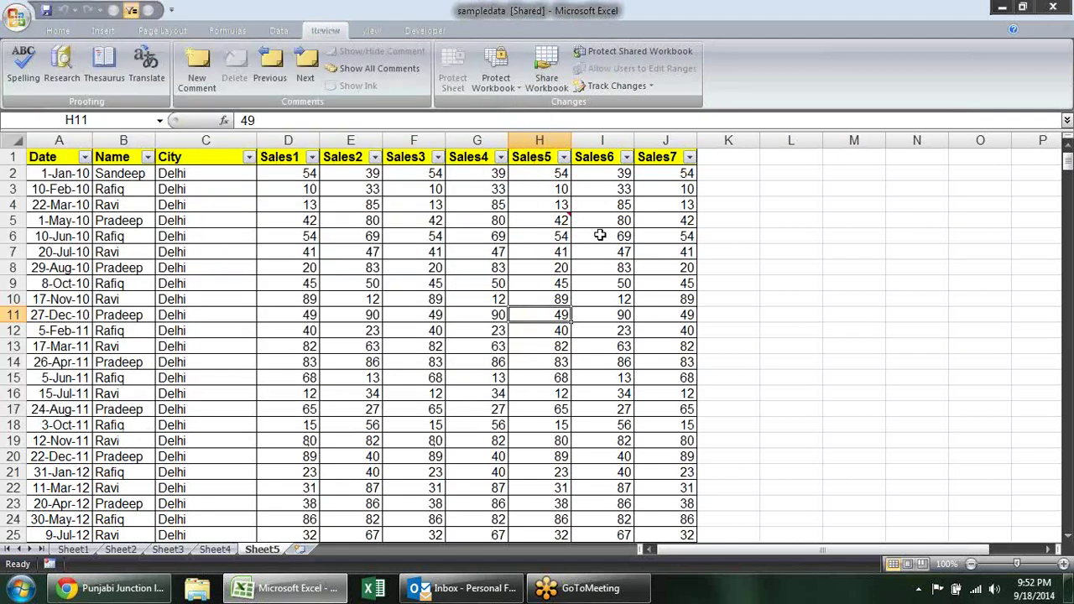
- Change the Sales6 value in I5 from 80 to 92
{"action": "left_click", "coordinate": [590, 227]}
{"action": "type", "text": "92"}
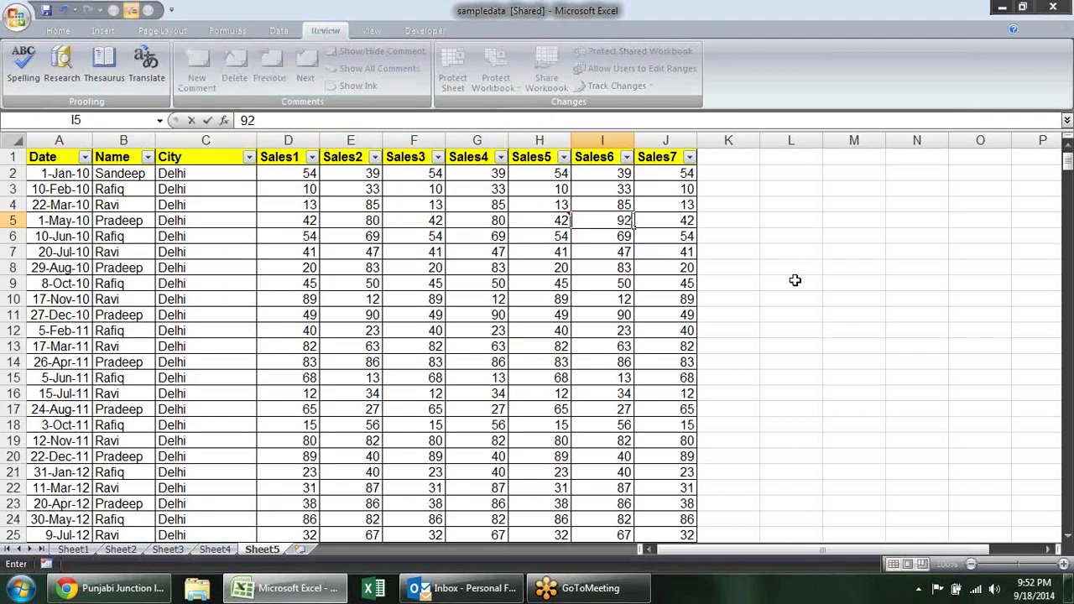
{"action": "key", "text": "Return"}
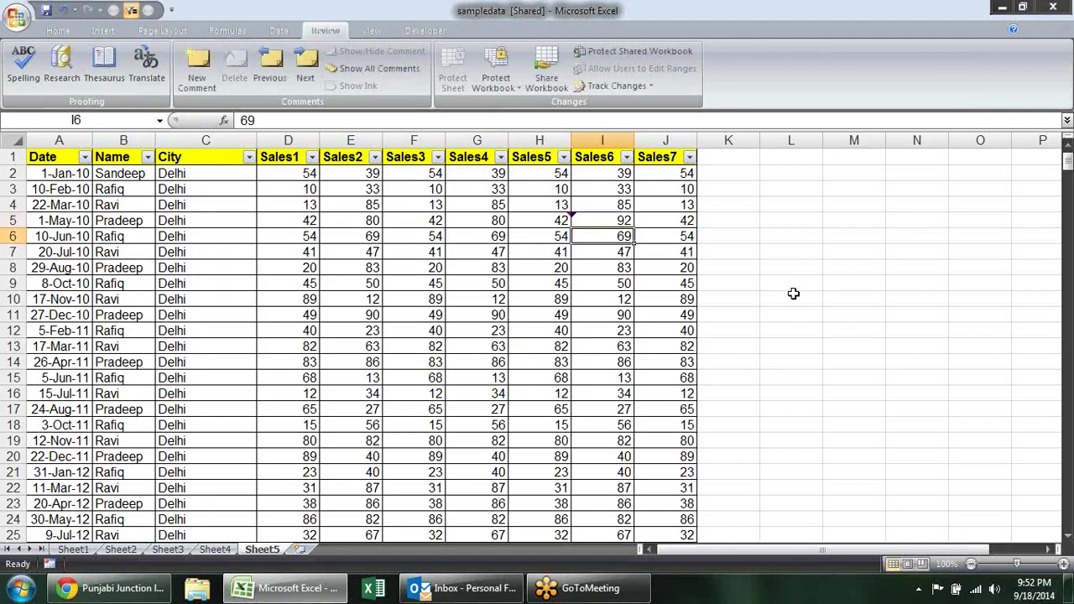
{"action": "mouse_move", "coordinate": [577, 220]}
- Start Accept/Reject Changes, agree to save the workbook, then cancel the first attempt
{"action": "left_click", "coordinate": [643, 86]}
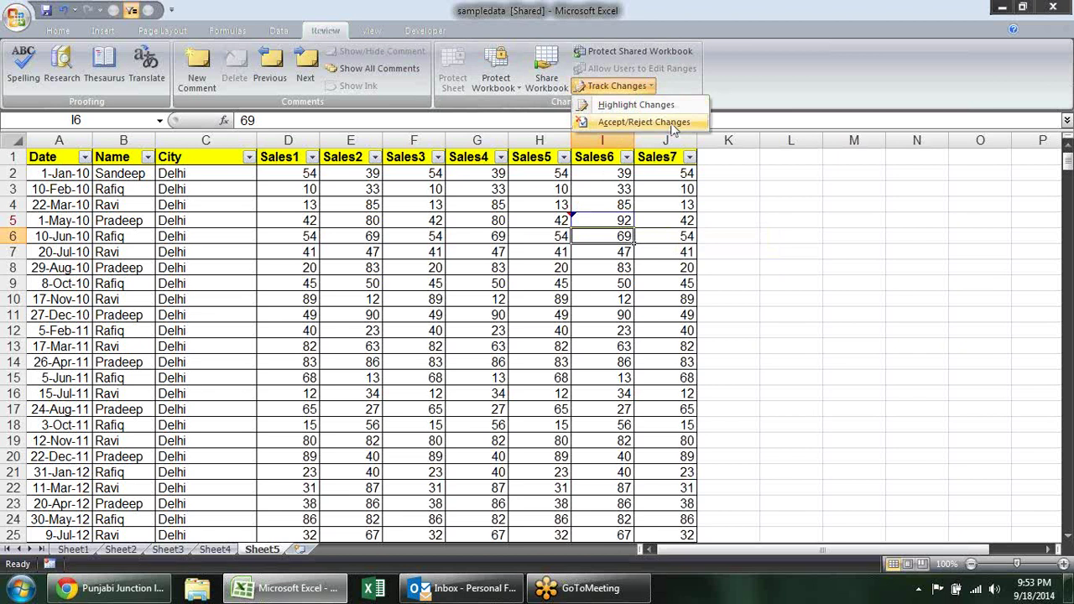
{"action": "left_click", "coordinate": [644, 122]}
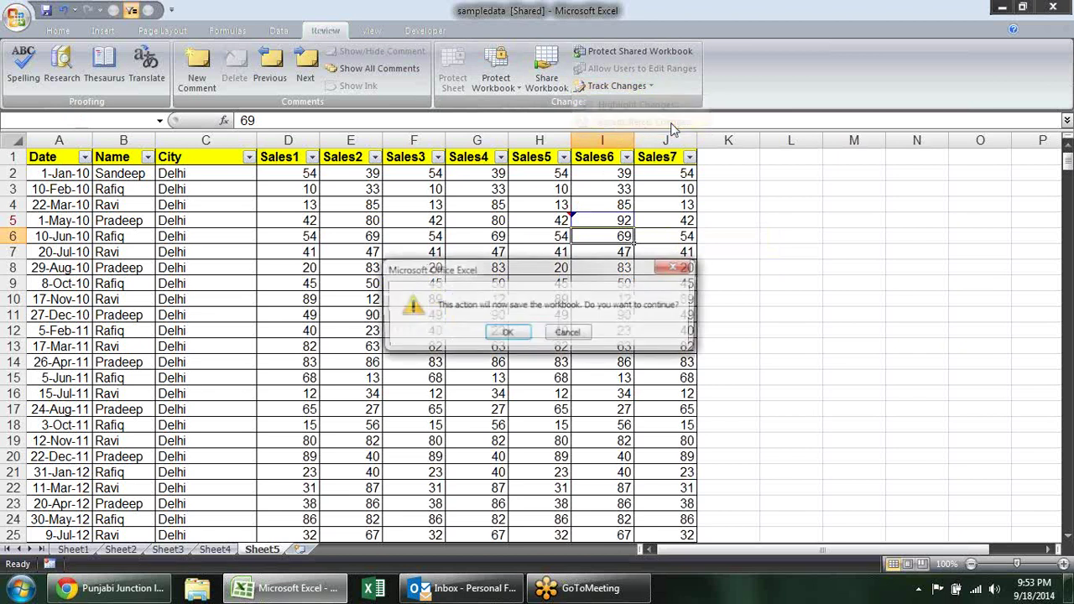
{"action": "left_click", "coordinate": [501, 334]}
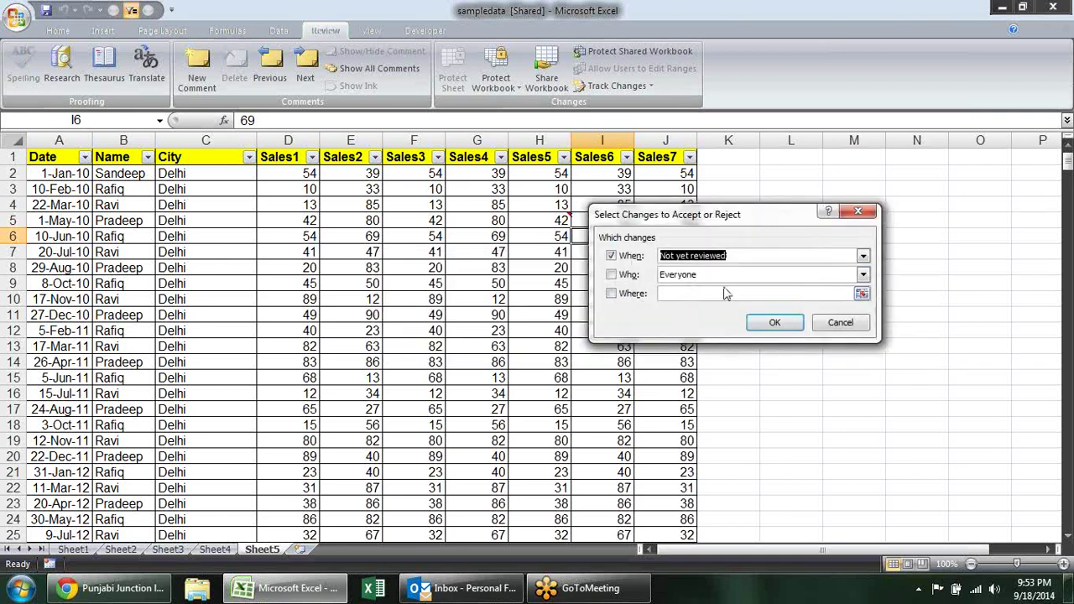
{"action": "left_click", "coordinate": [863, 257]}
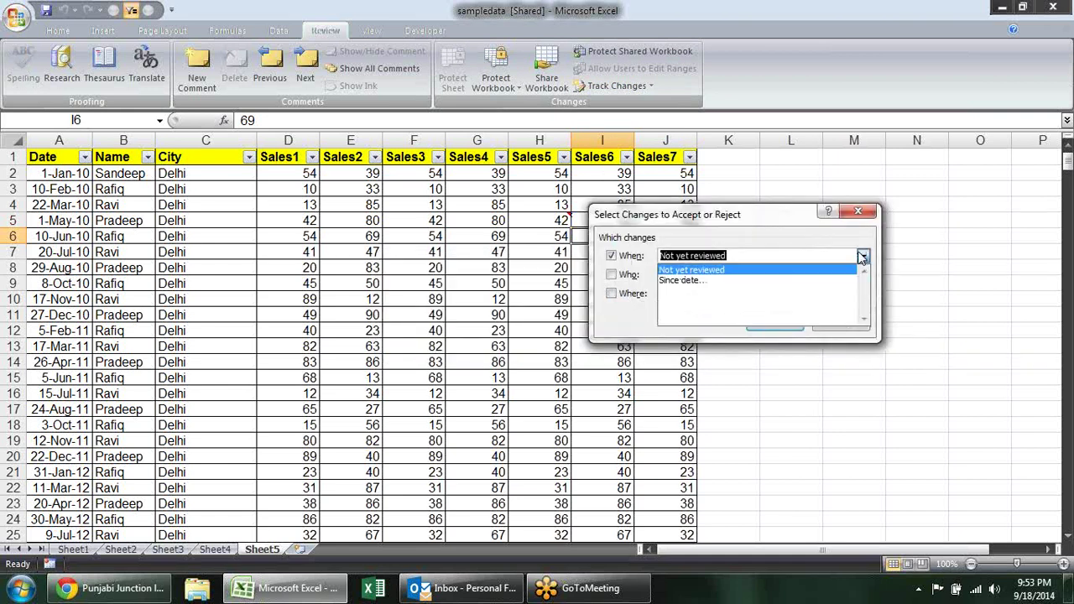
{"action": "key", "text": "Escape"}
{"action": "key", "text": "Escape"}
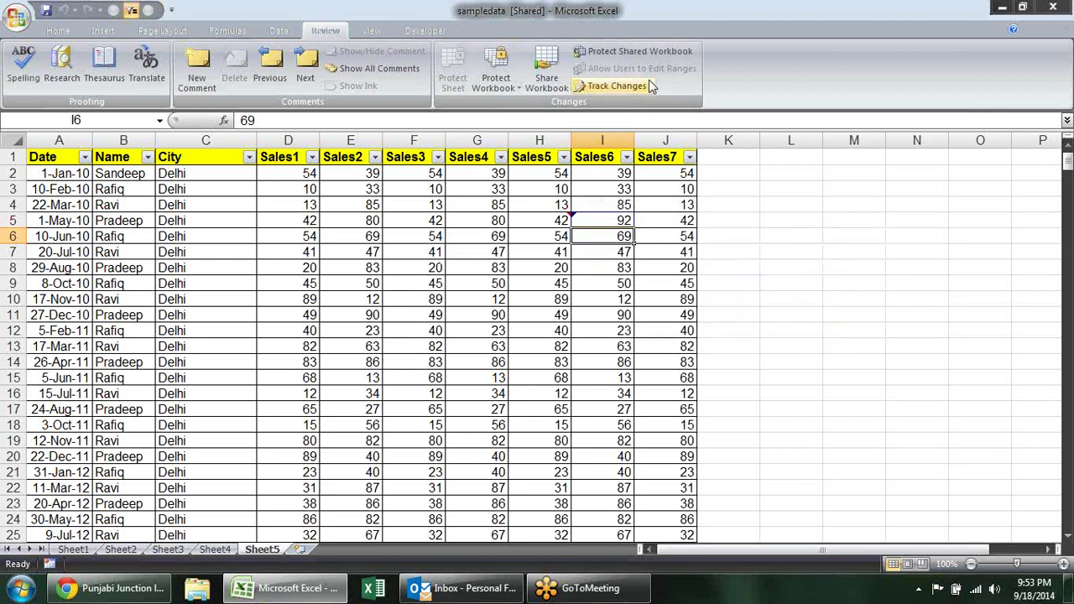
- Review changes since 9/18/2014 by the workbook's author and accept all of them
{"action": "left_click", "coordinate": [648, 81]}
{"action": "left_click", "coordinate": [650, 120]}
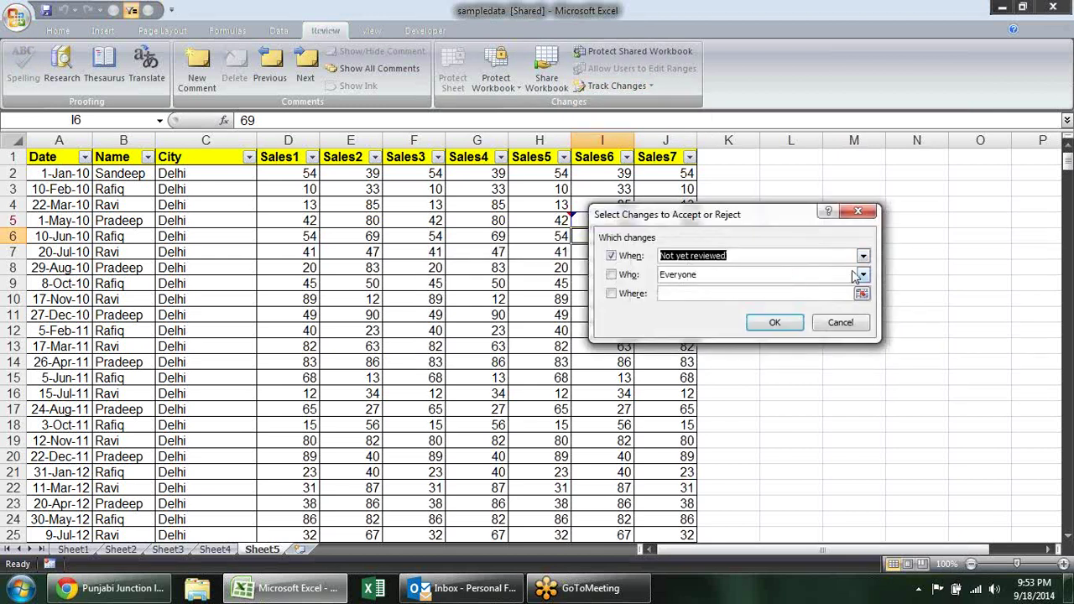
{"action": "left_click", "coordinate": [862, 256]}
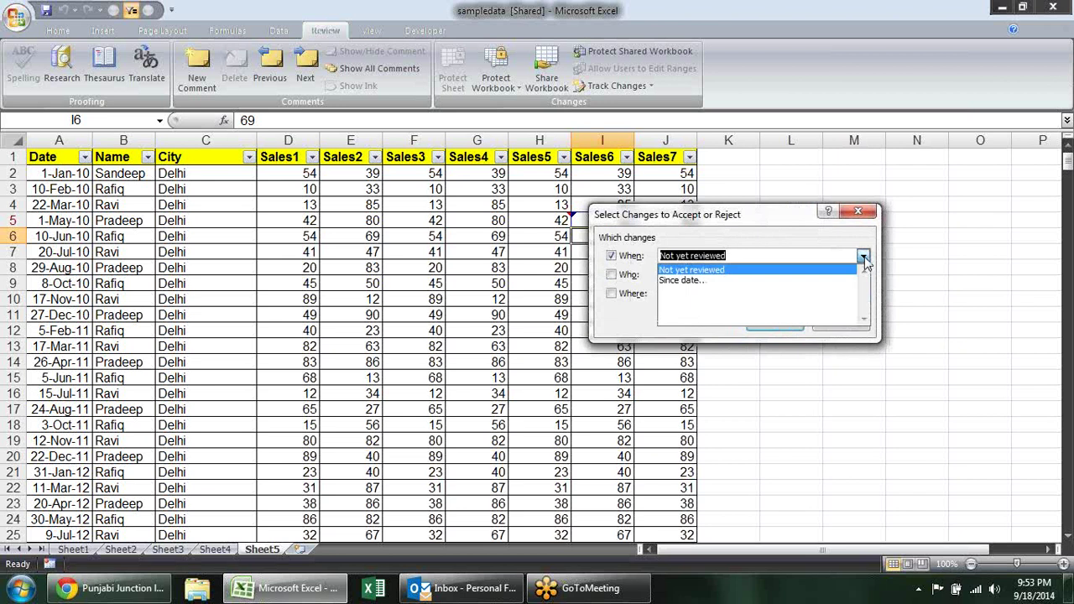
{"action": "left_click", "coordinate": [837, 281]}
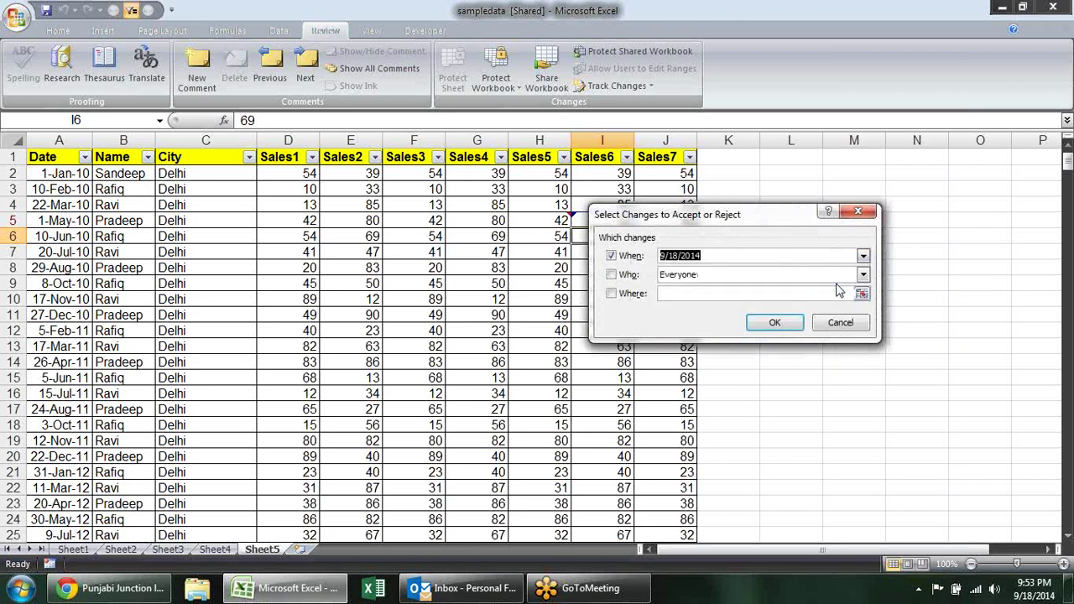
{"action": "left_click", "coordinate": [864, 275]}
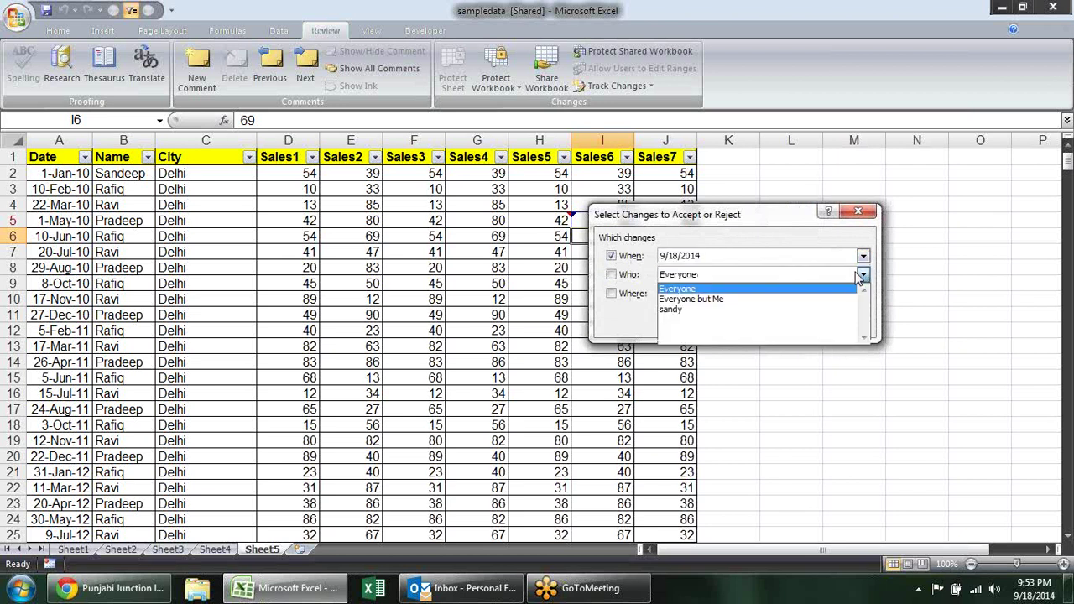
{"action": "left_click", "coordinate": [813, 310]}
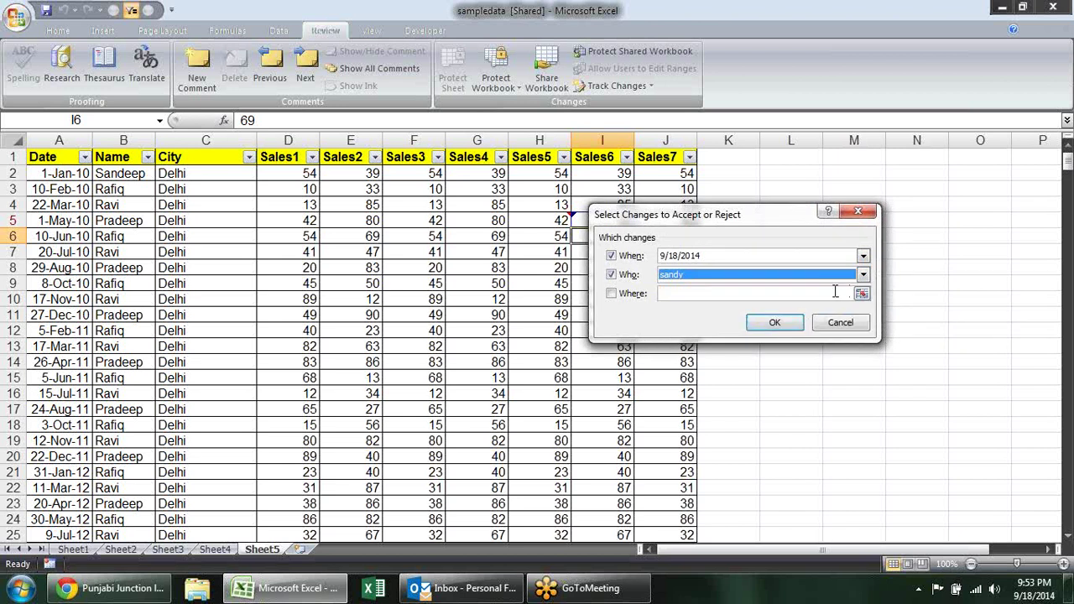
{"action": "left_click", "coordinate": [775, 323]}
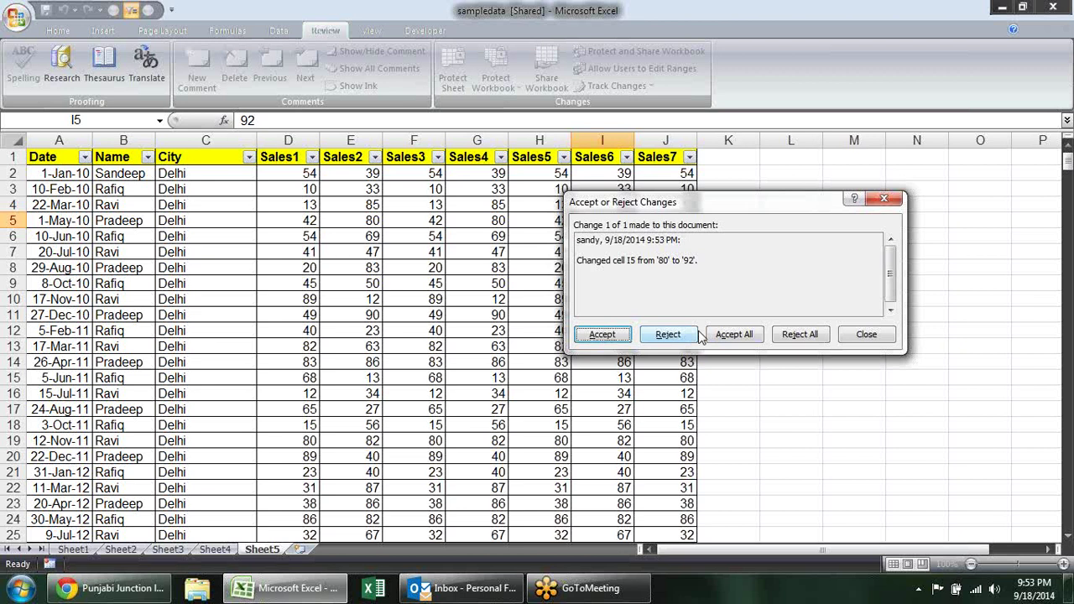
{"action": "left_click", "coordinate": [735, 336]}
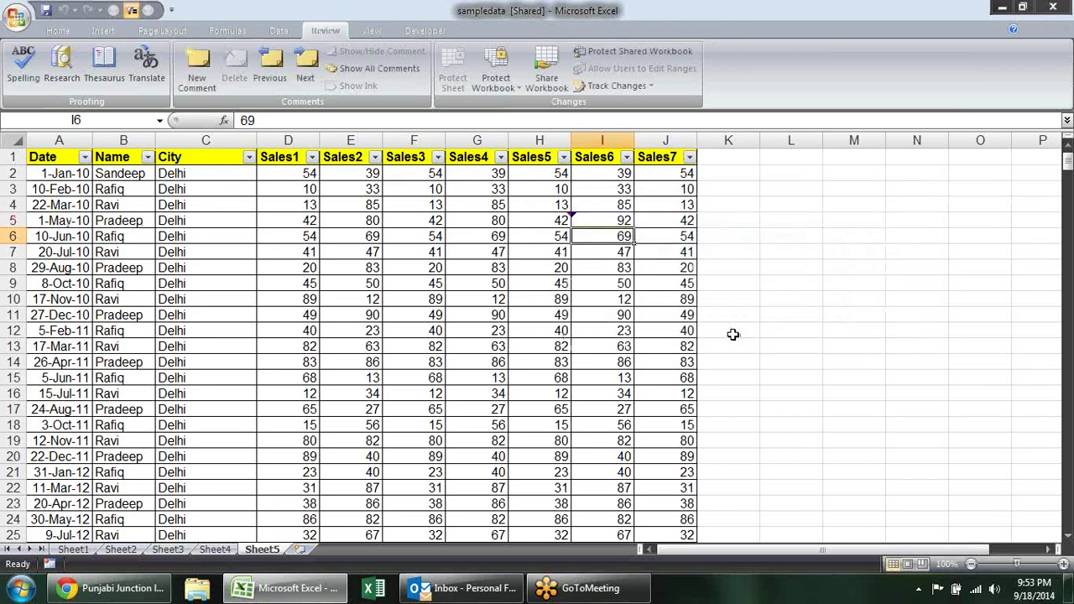
{"action": "left_click", "coordinate": [598, 222]}
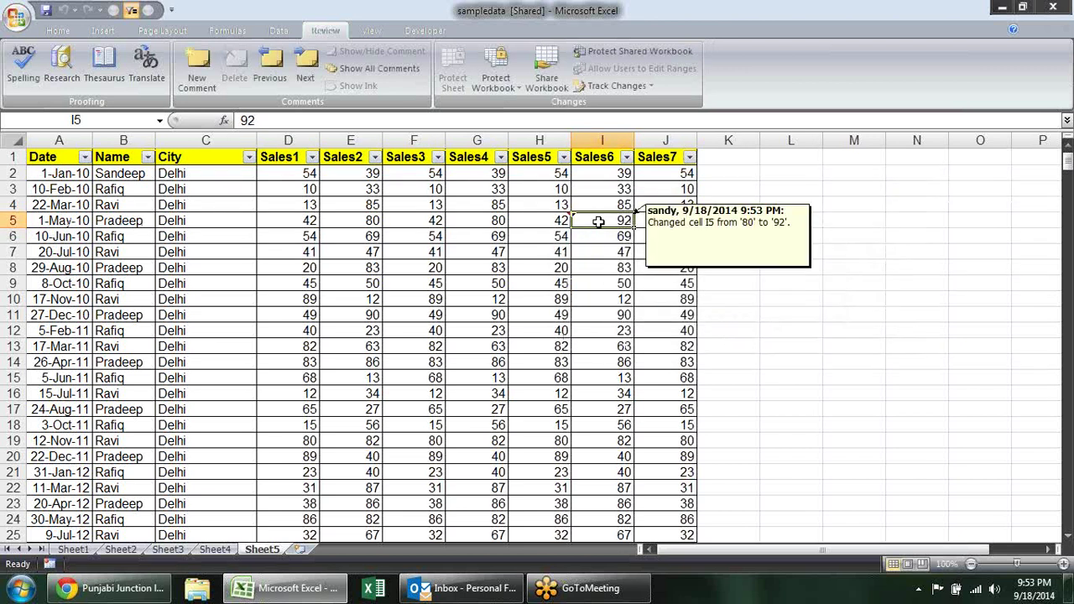
- Untick 'Track changes while editing' and confirm removing the workbook from shared use
{"action": "left_click", "coordinate": [636, 85]}
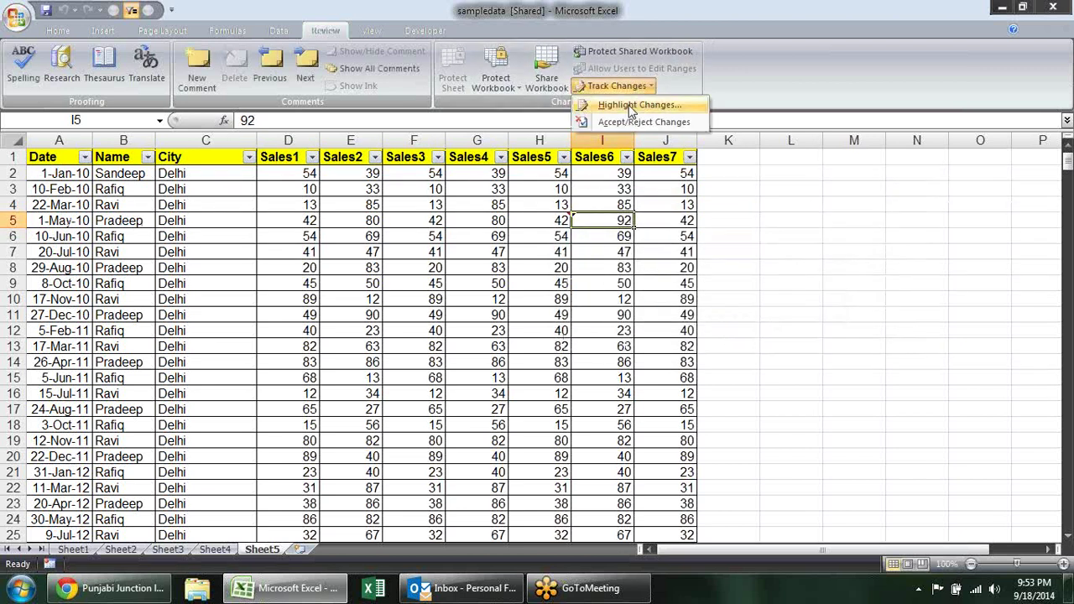
{"action": "left_click", "coordinate": [629, 105]}
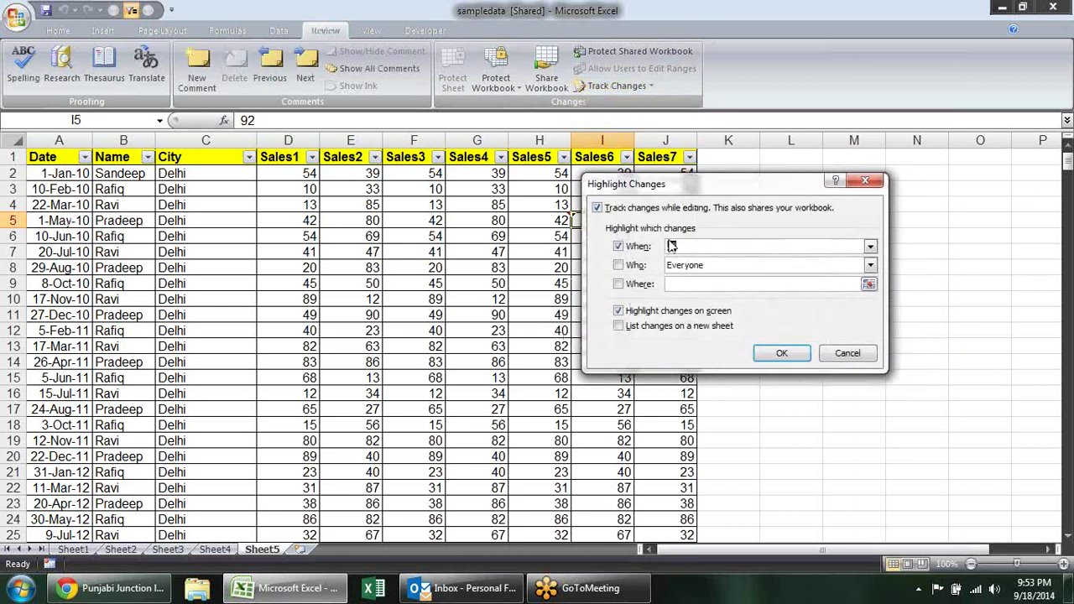
{"action": "left_click", "coordinate": [597, 209]}
{"action": "left_click", "coordinate": [784, 353]}
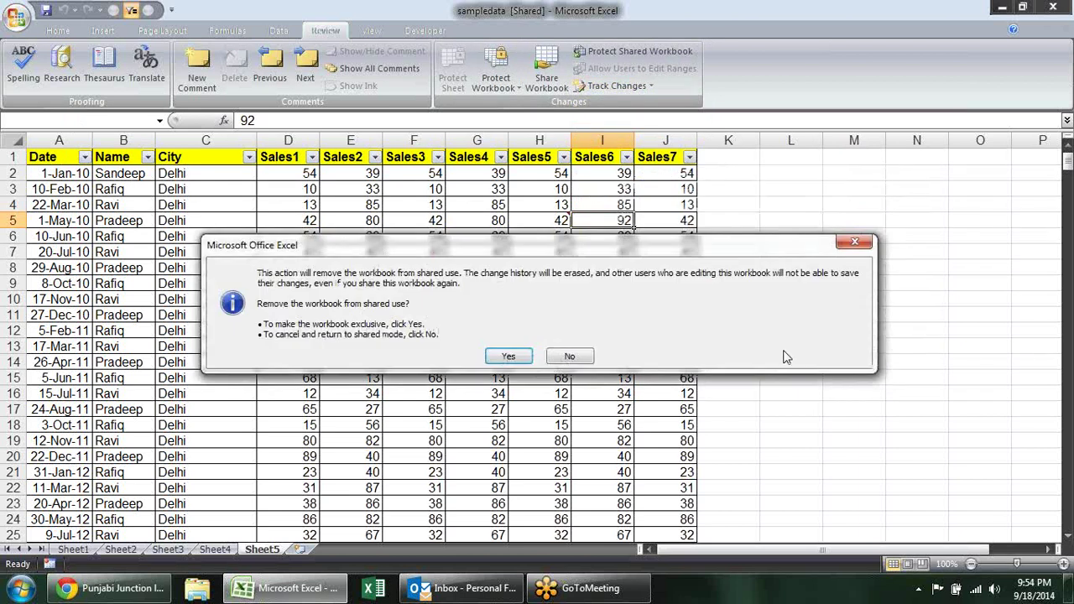
{"action": "left_click", "coordinate": [508, 356]}
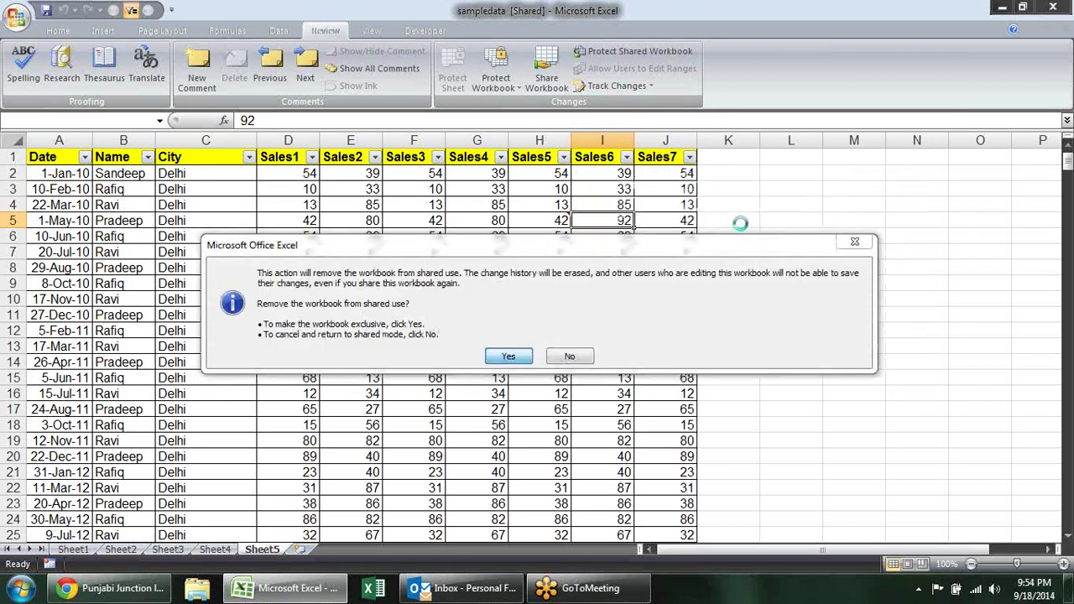
- Select cells near I5 and bring up the View tab's window tools
{"action": "left_click", "coordinate": [787, 231]}
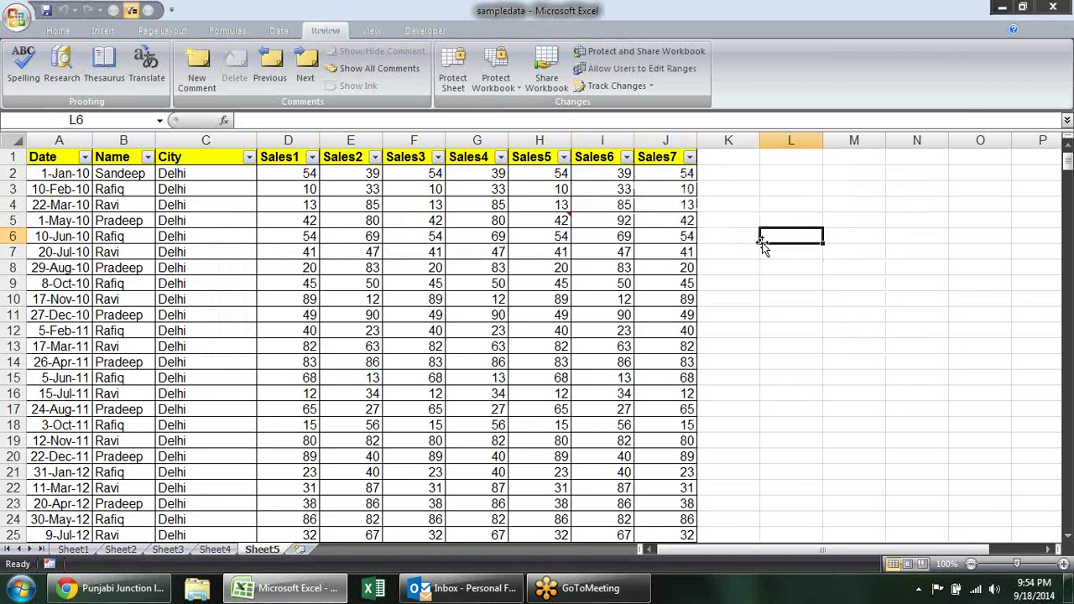
{"action": "left_click", "coordinate": [623, 216]}
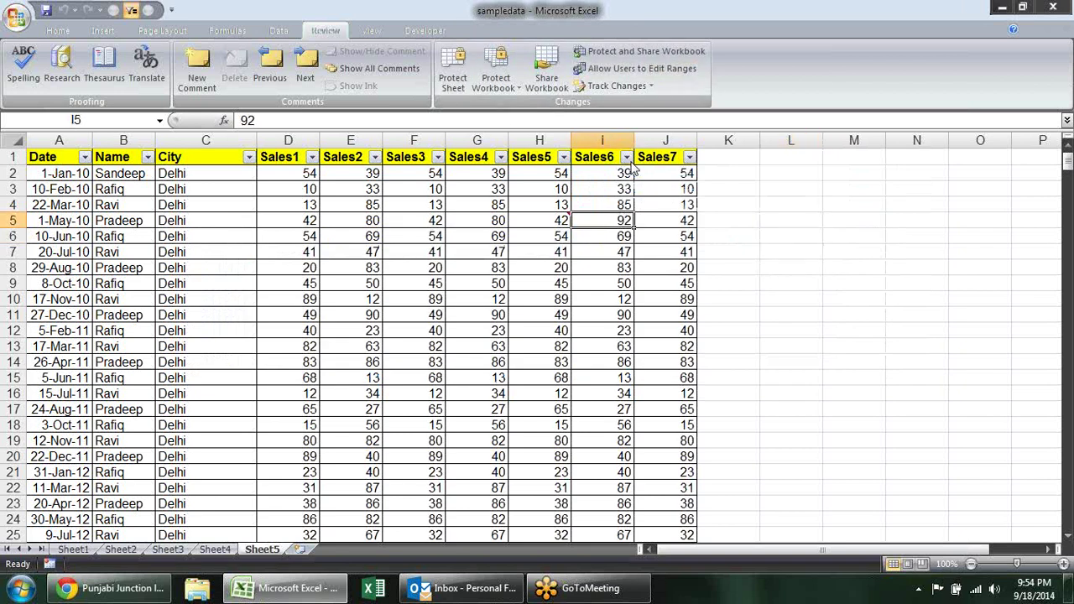
{"action": "left_click", "coordinate": [373, 31]}
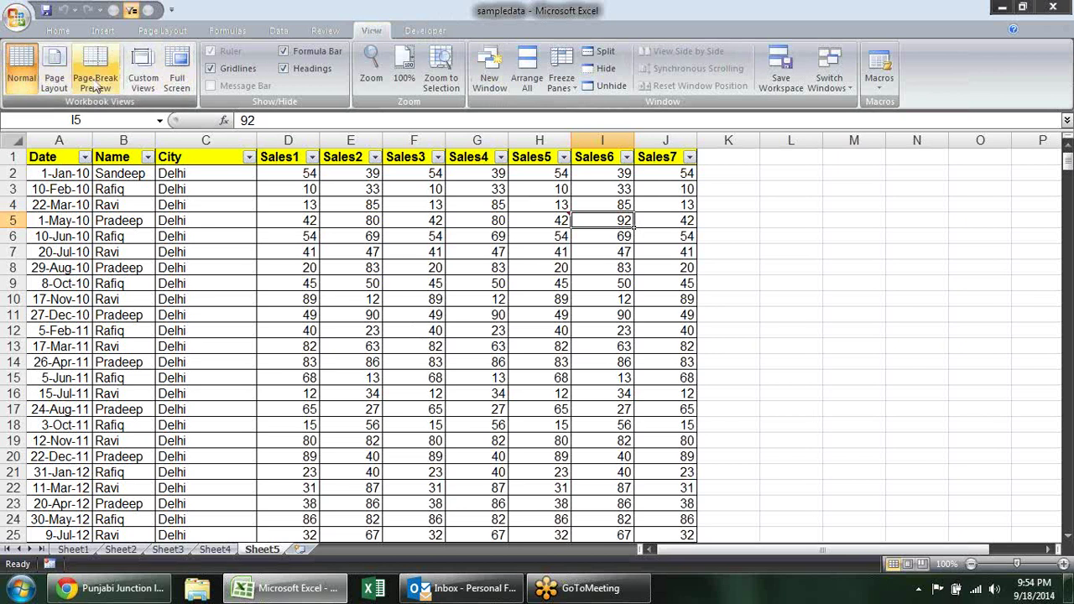
- Switch the sheet to Page Layout view and scroll through the pages
{"action": "left_click", "coordinate": [55, 80]}
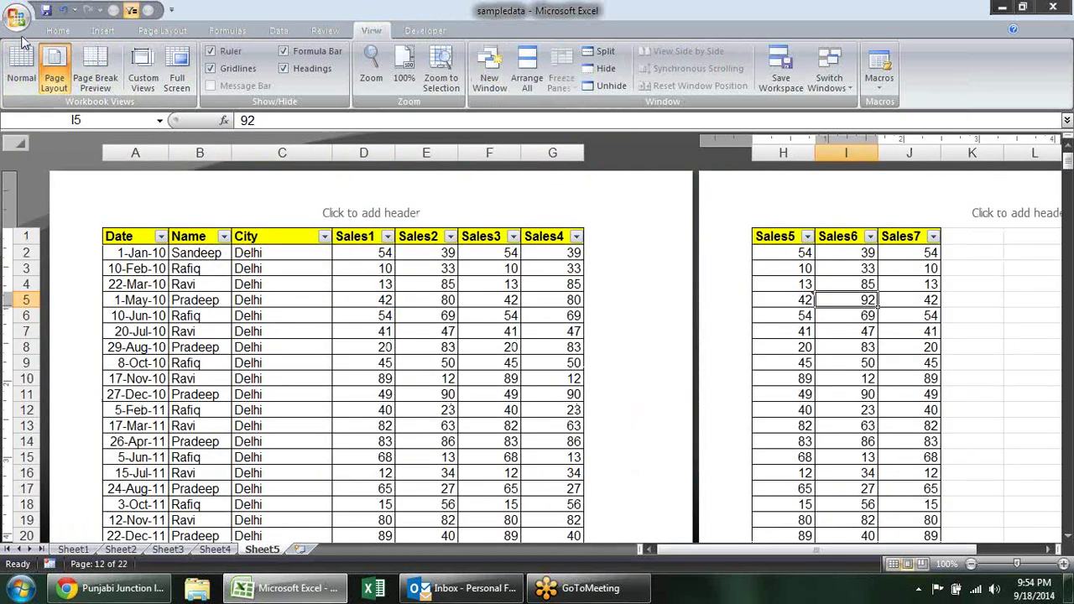
{"action": "scroll", "coordinate": [728, 235], "scroll_direction": "down", "scroll_amount": 3}
{"action": "scroll", "coordinate": [730, 240], "scroll_direction": "down", "scroll_amount": 3}
{"action": "scroll", "coordinate": [726, 241], "scroll_direction": "down", "scroll_amount": 4}
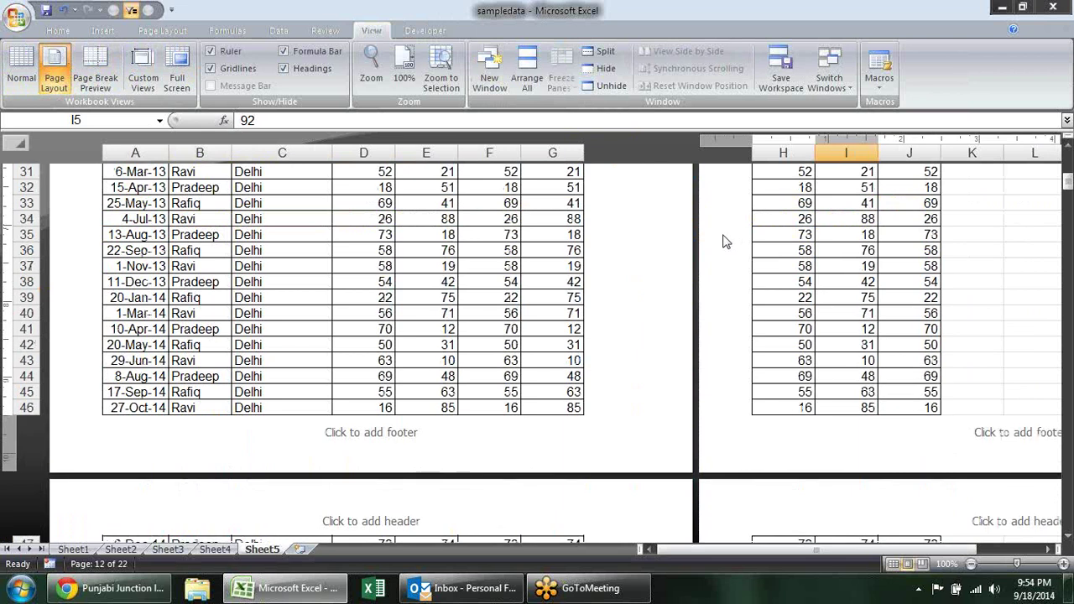
{"action": "scroll", "coordinate": [726, 241], "scroll_direction": "up", "scroll_amount": 7}
{"action": "scroll", "coordinate": [724, 240], "scroll_direction": "up", "scroll_amount": 4}
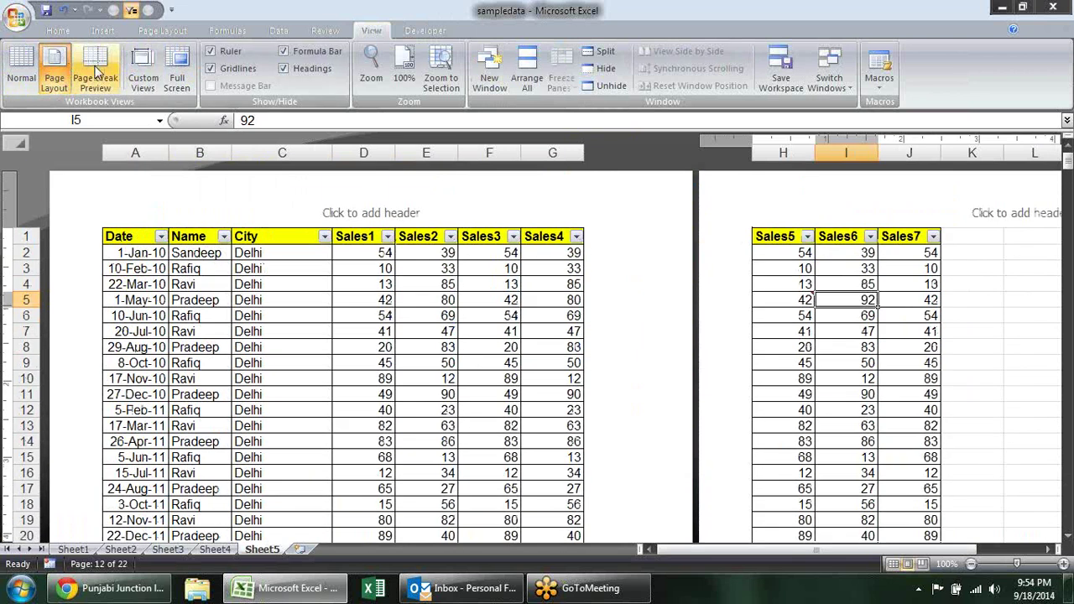
- In Page Break Preview, drag away the column G/H break so all columns fit one page
{"action": "left_click", "coordinate": [97, 74]}
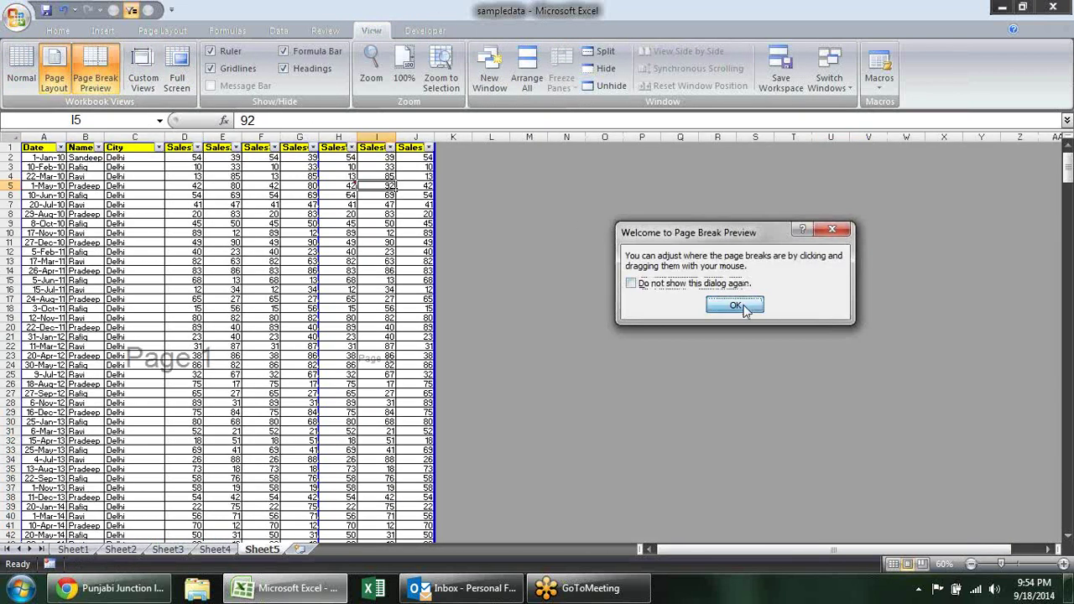
{"action": "left_click", "coordinate": [739, 307]}
{"action": "left_click_drag", "start_coordinate": [318, 205], "coordinate": [423, 215]}
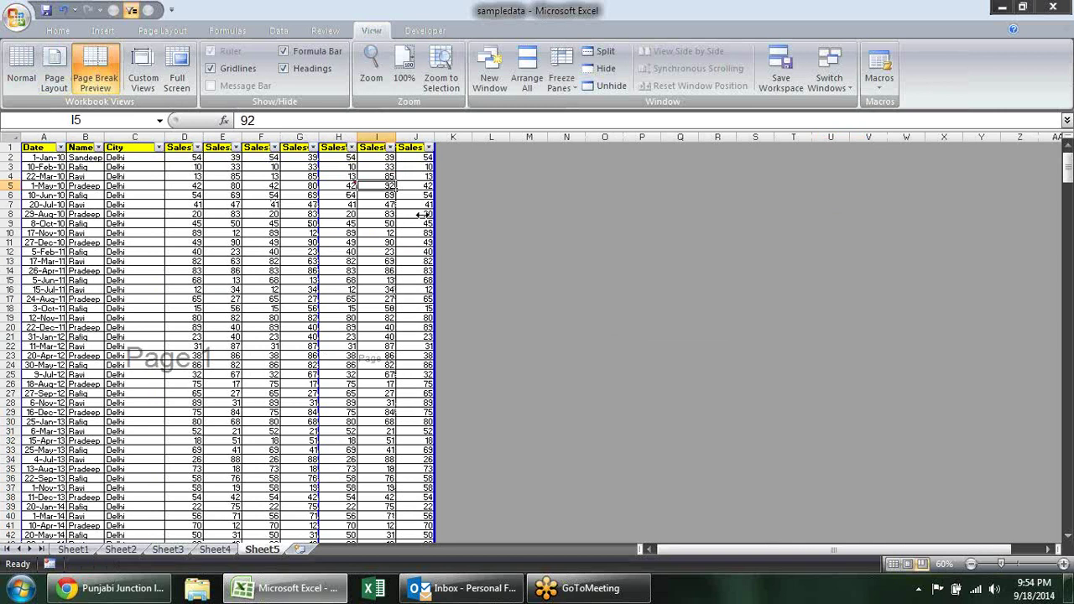
{"action": "scroll", "coordinate": [313, 214], "scroll_direction": "down", "scroll_amount": 4}
{"action": "scroll", "coordinate": [313, 214], "scroll_direction": "down", "scroll_amount": 2}
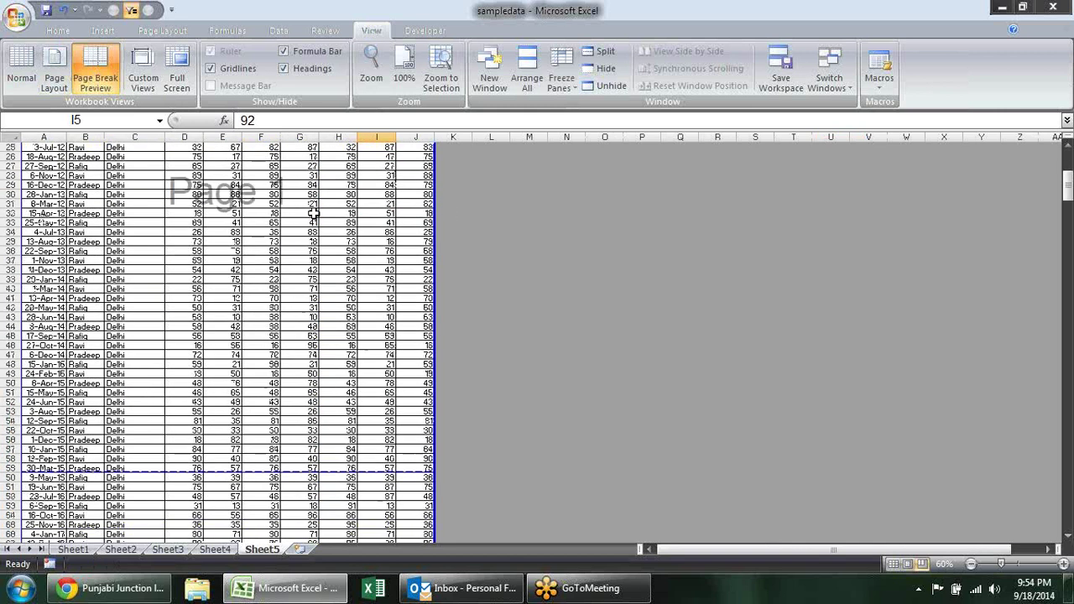
{"action": "scroll", "coordinate": [313, 214], "scroll_direction": "down", "scroll_amount": 6}
{"action": "scroll", "coordinate": [313, 214], "scroll_direction": "down", "scroll_amount": 2}
{"action": "scroll", "coordinate": [313, 214], "scroll_direction": "down", "scroll_amount": 3}
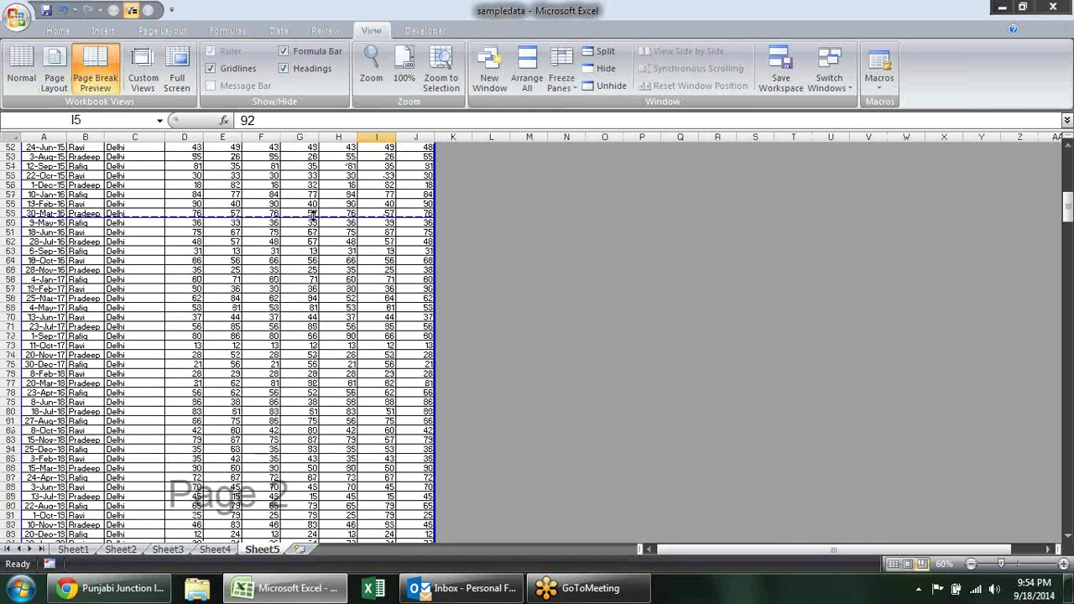
- Move the page breaks to below row 54 and below the Delhi Total row 124
{"action": "left_click_drag", "start_coordinate": [313, 214], "coordinate": [315, 171]}
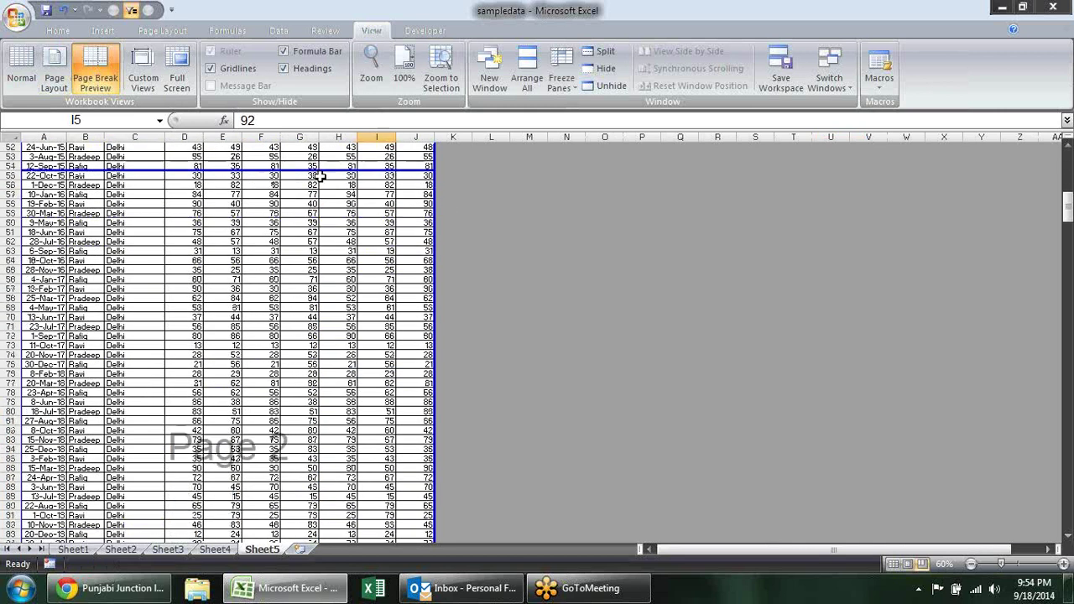
{"action": "scroll", "coordinate": [323, 178], "scroll_direction": "down", "scroll_amount": 7}
{"action": "scroll", "coordinate": [323, 178], "scroll_direction": "down", "scroll_amount": 6}
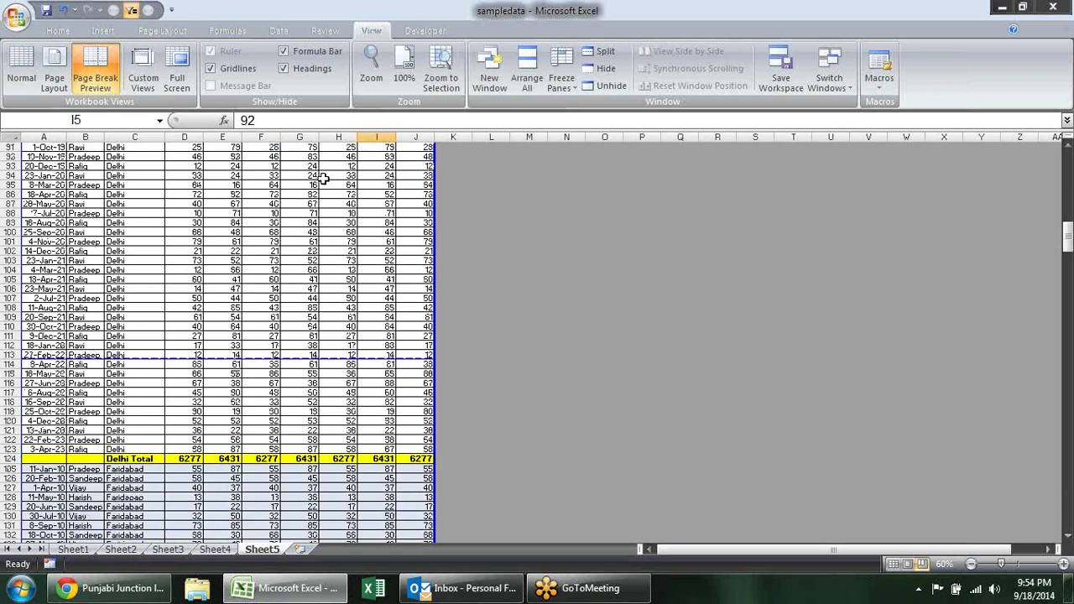
{"action": "left_click_drag", "start_coordinate": [285, 361], "coordinate": [295, 463]}
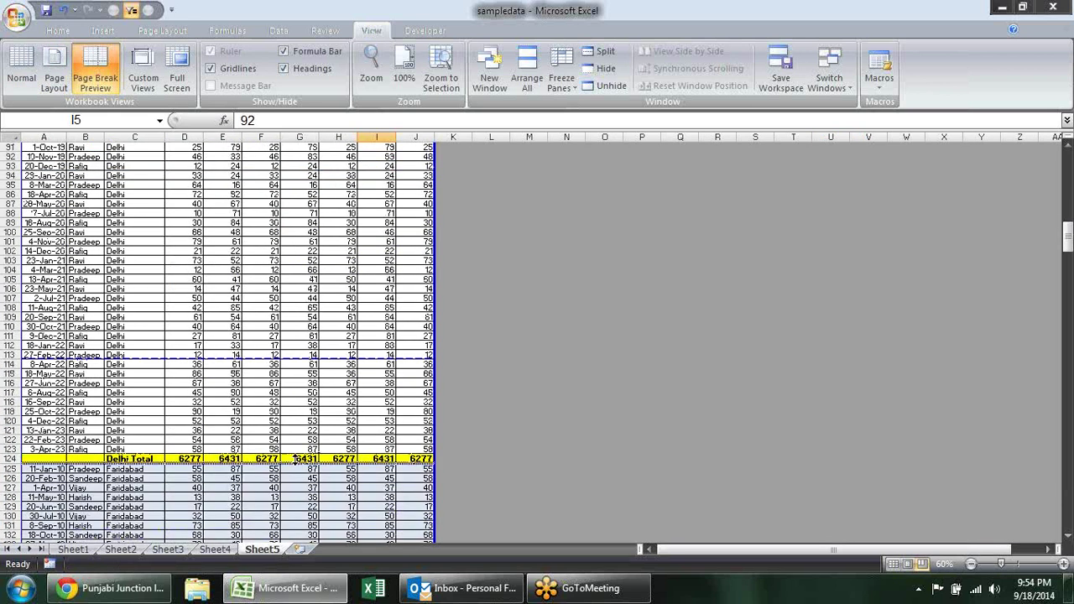
{"action": "scroll", "coordinate": [298, 309], "scroll_direction": "up", "scroll_amount": 13}
{"action": "scroll", "coordinate": [284, 284], "scroll_direction": "up", "scroll_amount": 2}
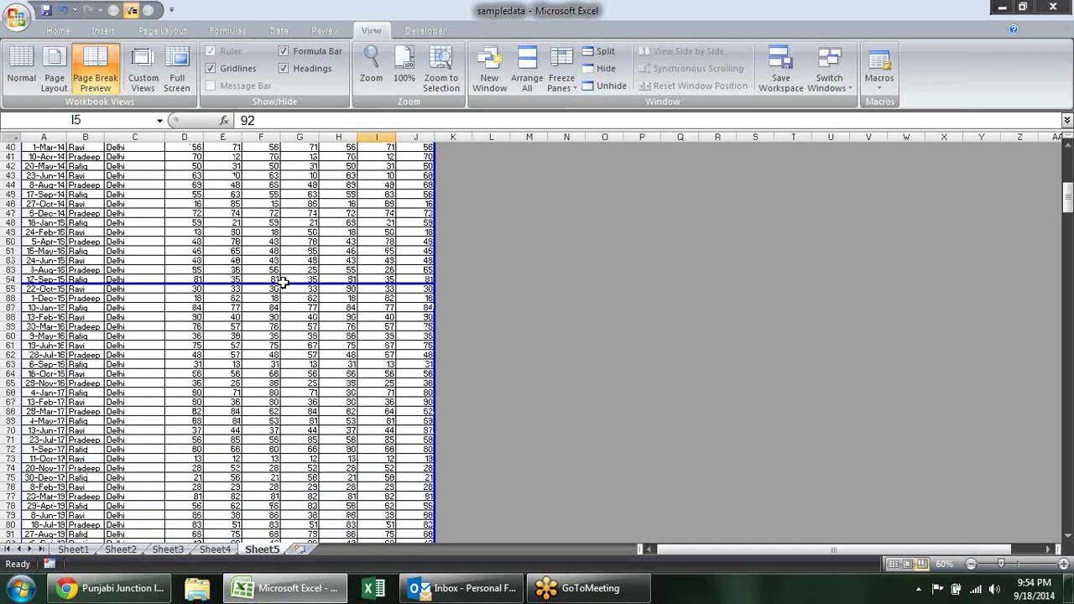
{"action": "scroll", "coordinate": [284, 284], "scroll_direction": "up", "scroll_amount": 10}
{"action": "scroll", "coordinate": [284, 283], "scroll_direction": "up", "scroll_amount": 5}
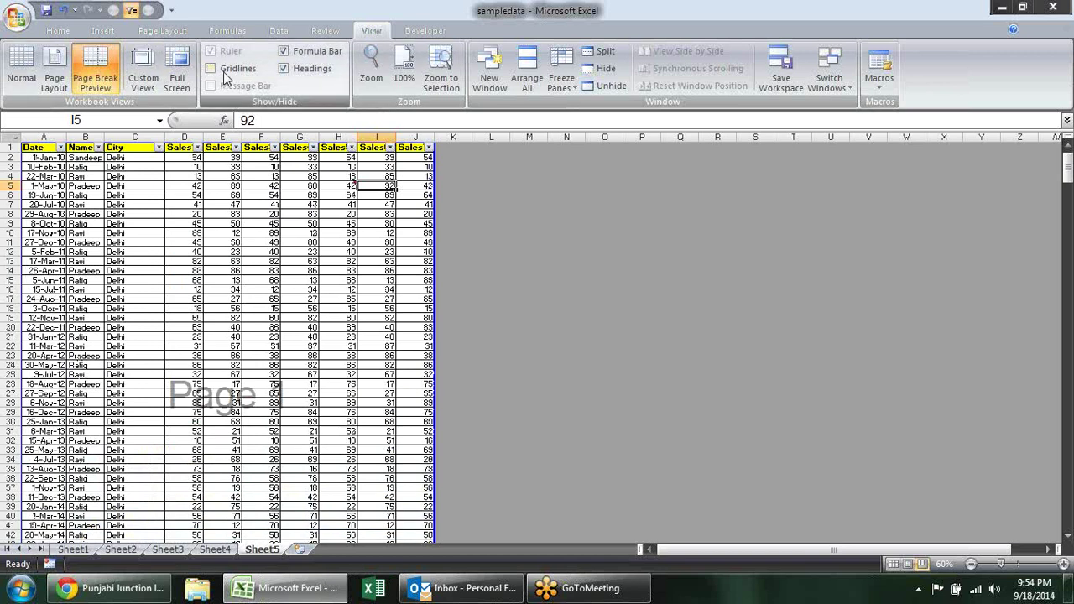
- Show gridlines, return to Normal view, toggle Formula Bar and Headings, then open a New Window
{"action": "left_click", "coordinate": [225, 74]}
{"action": "left_click", "coordinate": [22, 69]}
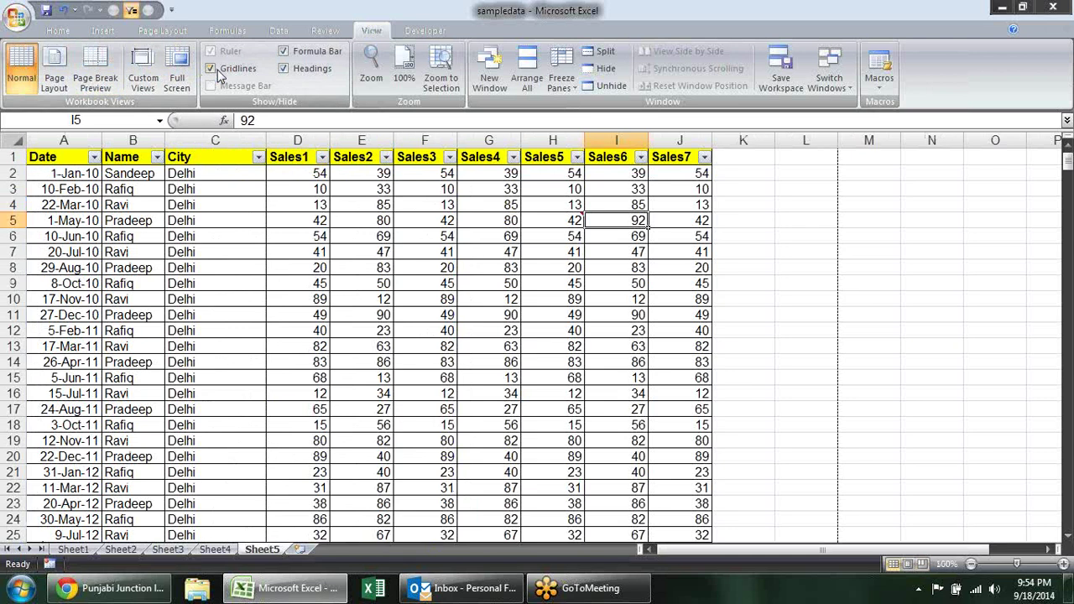
{"action": "left_click", "coordinate": [307, 52]}
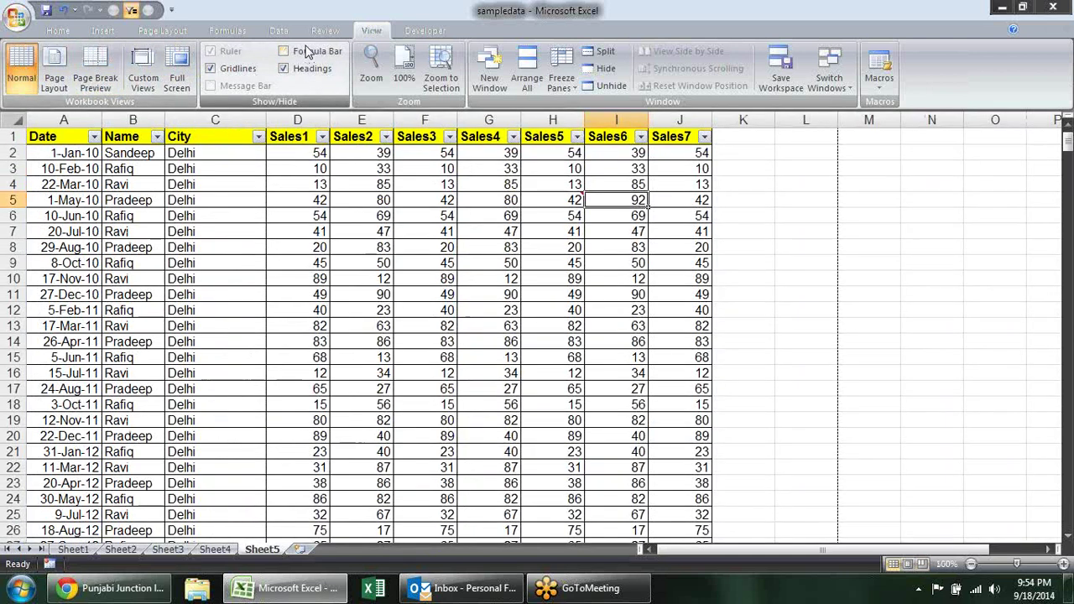
{"action": "left_click", "coordinate": [309, 52]}
{"action": "left_click", "coordinate": [305, 77]}
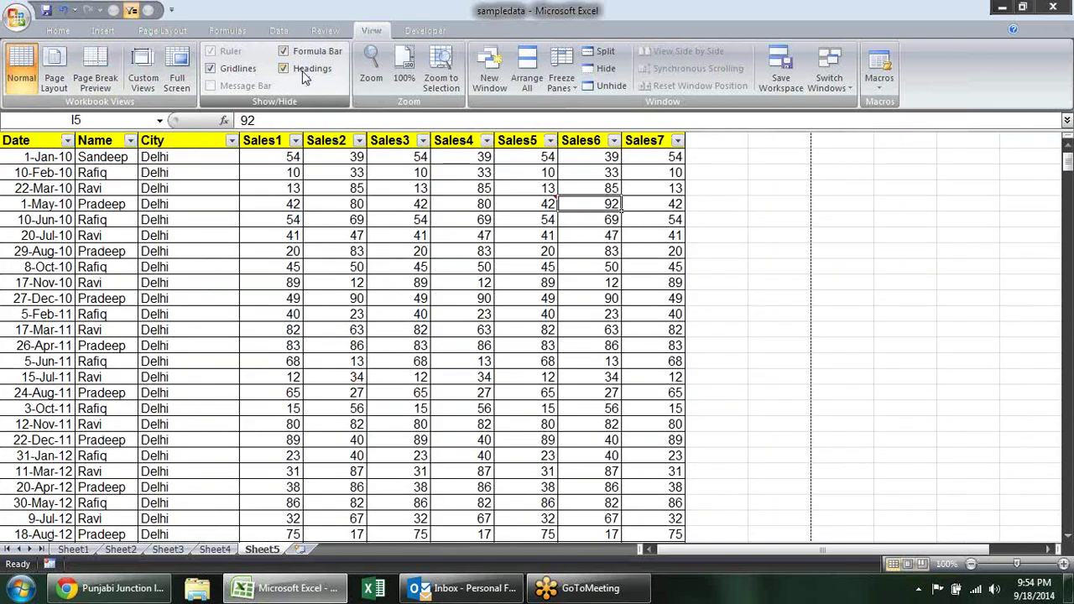
{"action": "left_click", "coordinate": [305, 75]}
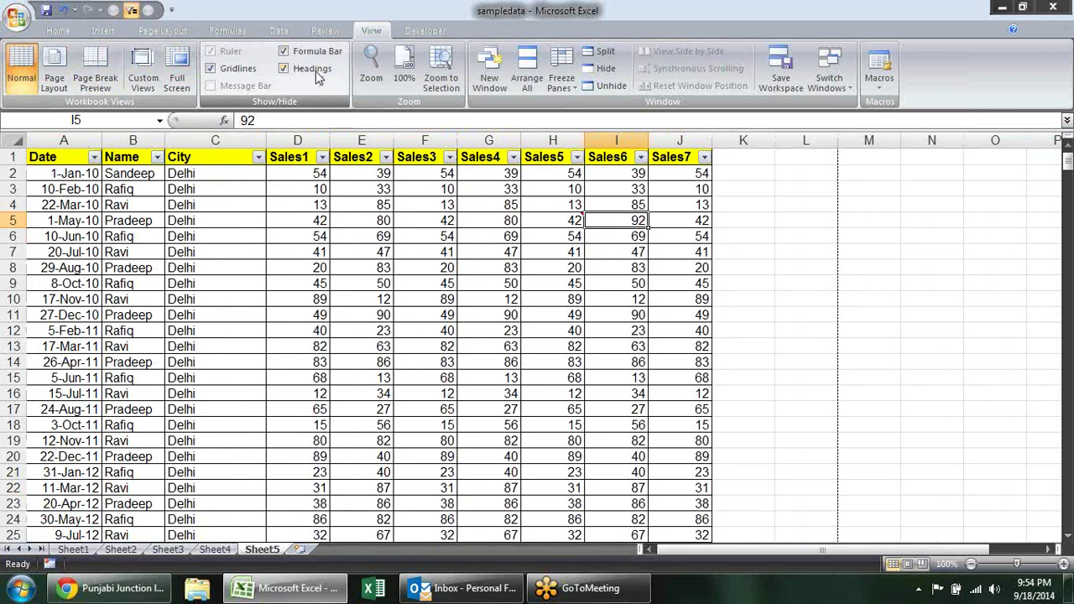
{"action": "left_click", "coordinate": [487, 83]}
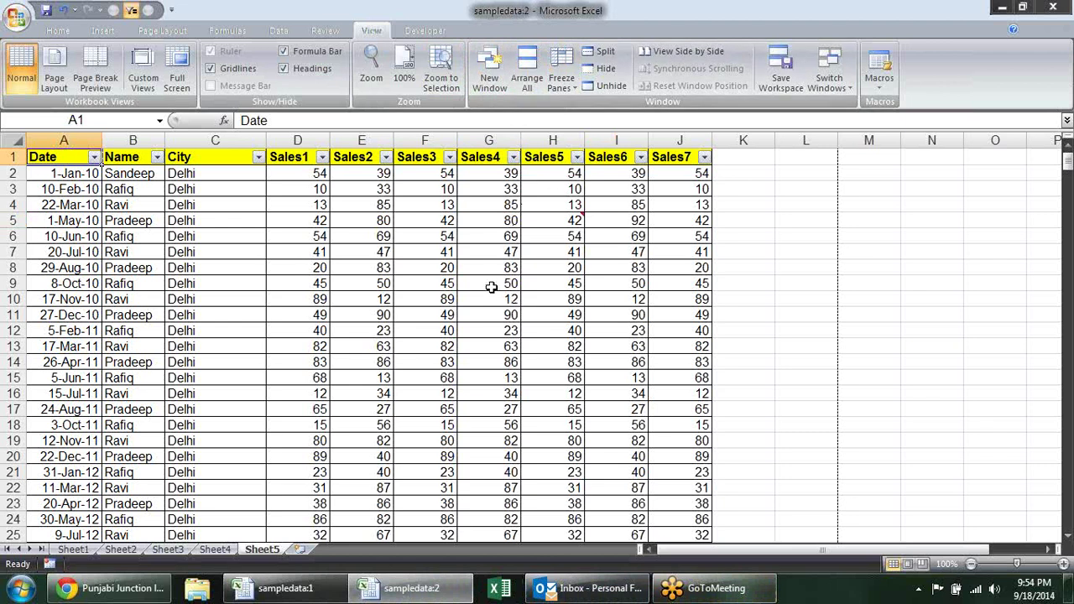
{"action": "left_click", "coordinate": [810, 274]}
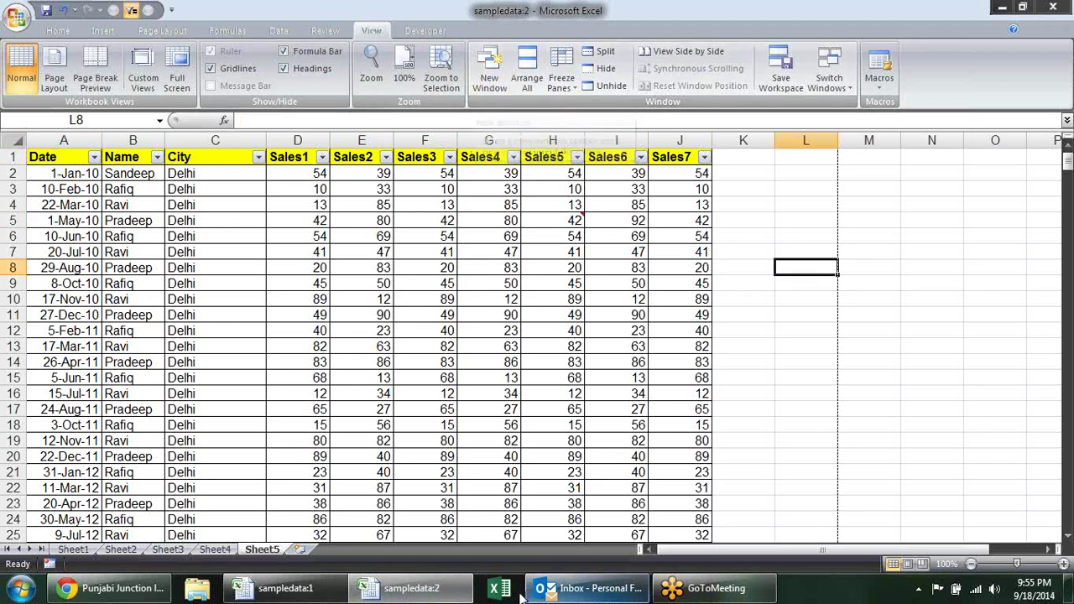
{"action": "left_click", "coordinate": [277, 588]}
{"action": "left_click", "coordinate": [381, 589]}
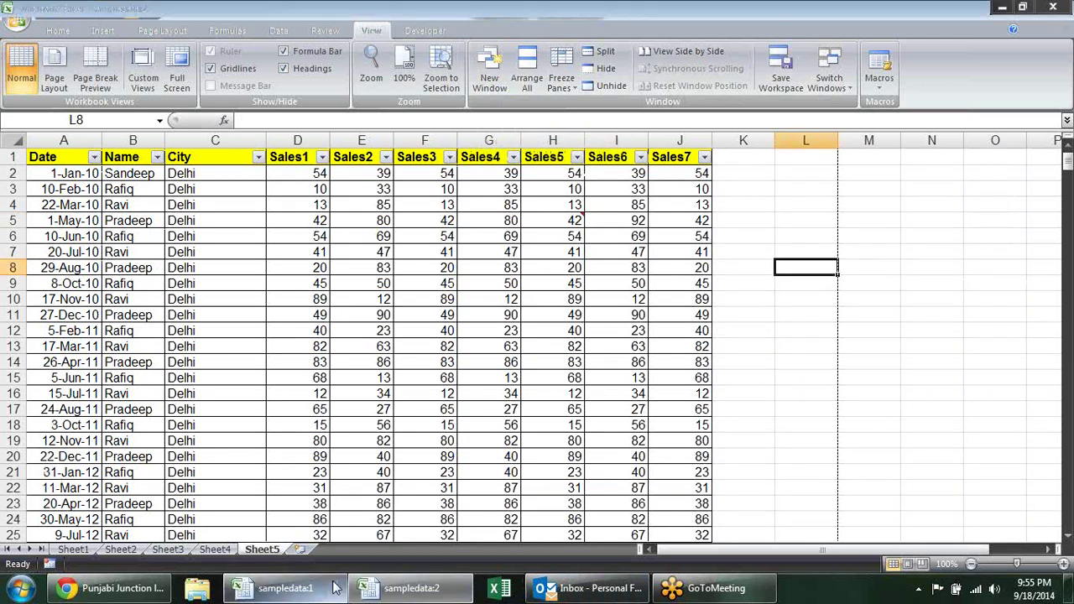
{"action": "left_click", "coordinate": [285, 587]}
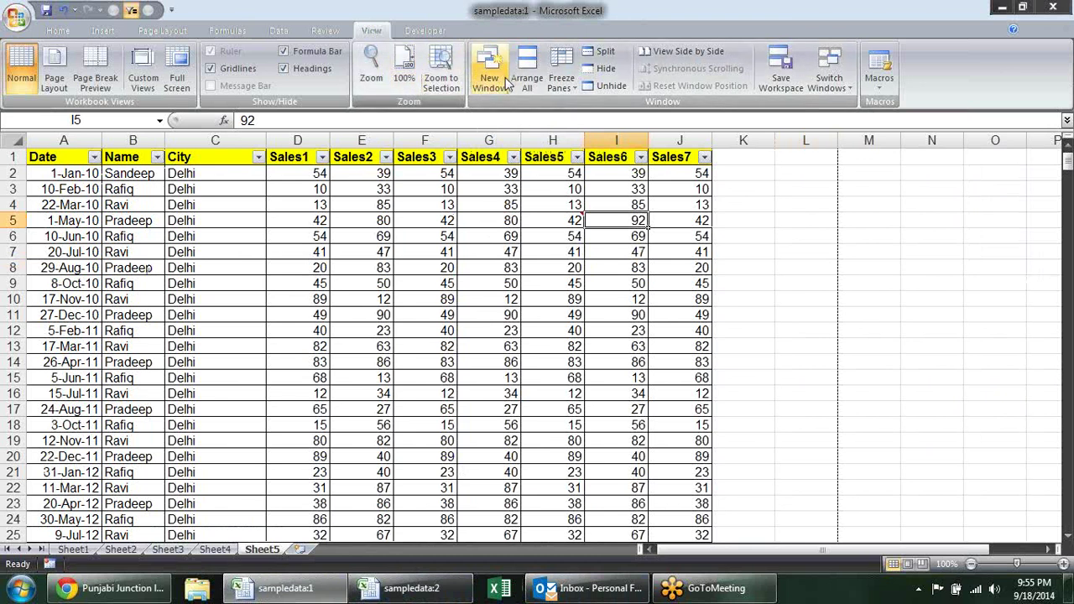
{"action": "left_click", "coordinate": [535, 80]}
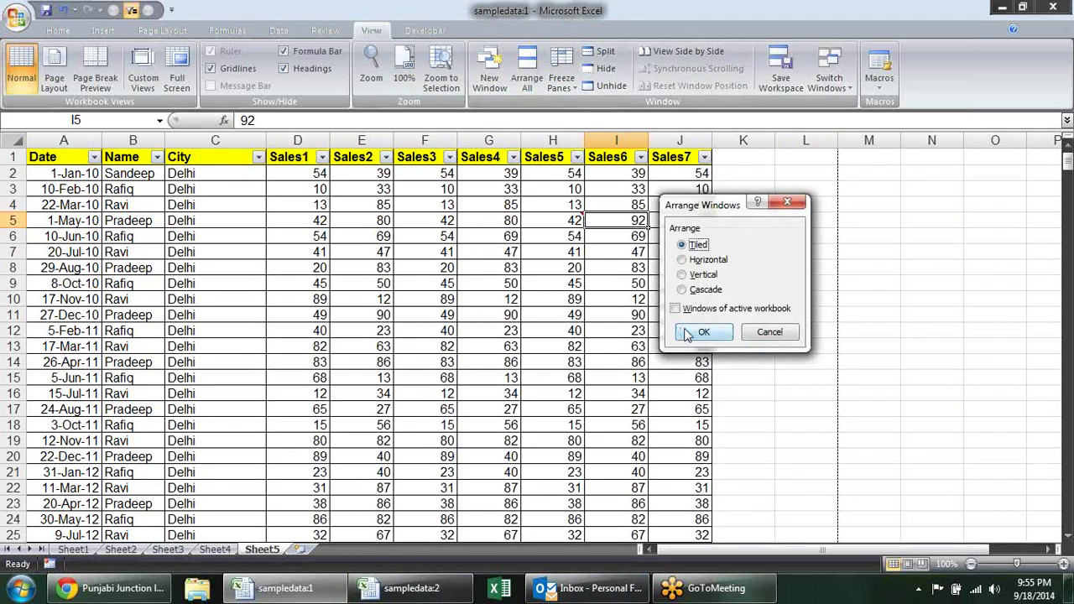
{"action": "left_click", "coordinate": [693, 333]}
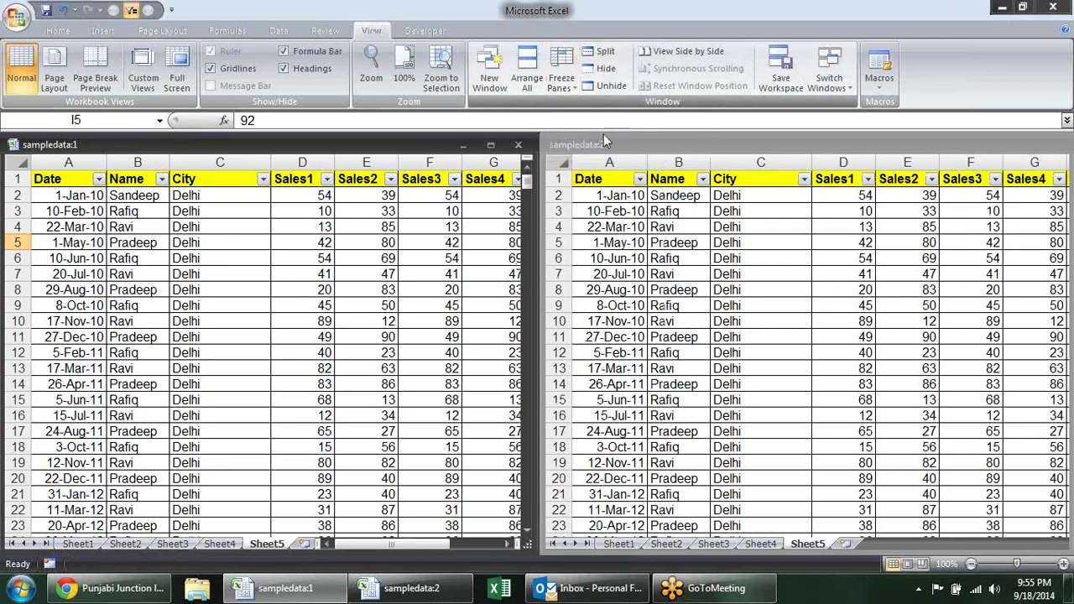
{"action": "double_click", "coordinate": [580, 140]}
- Split the sheet into upper and lower panes, adjust the split, then hide sampledata:2
{"action": "left_click", "coordinate": [599, 51]}
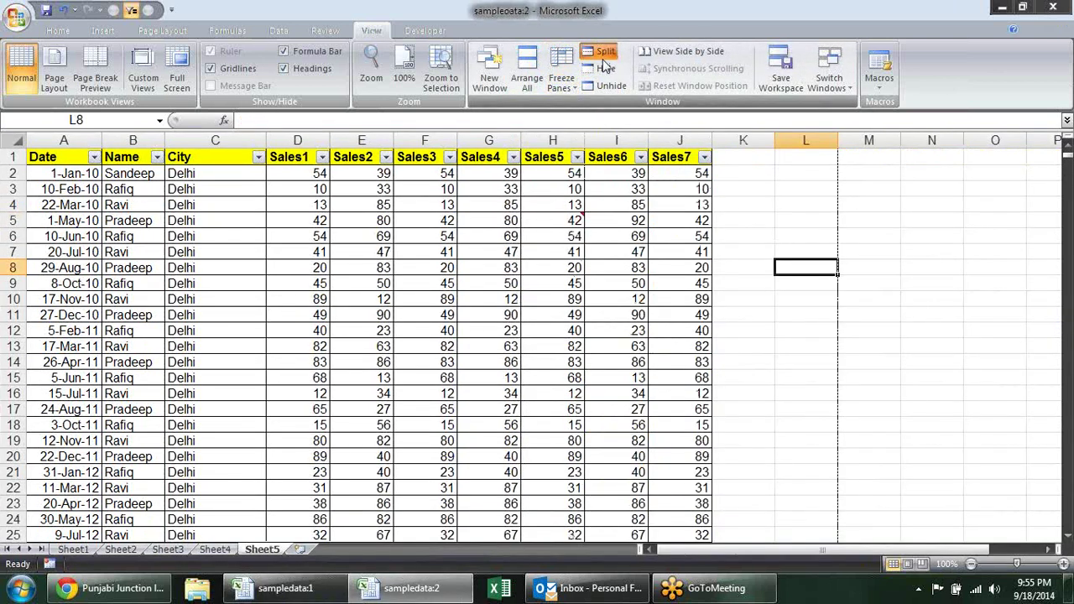
{"action": "left_click_drag", "start_coordinate": [577, 262], "coordinate": [576, 344]}
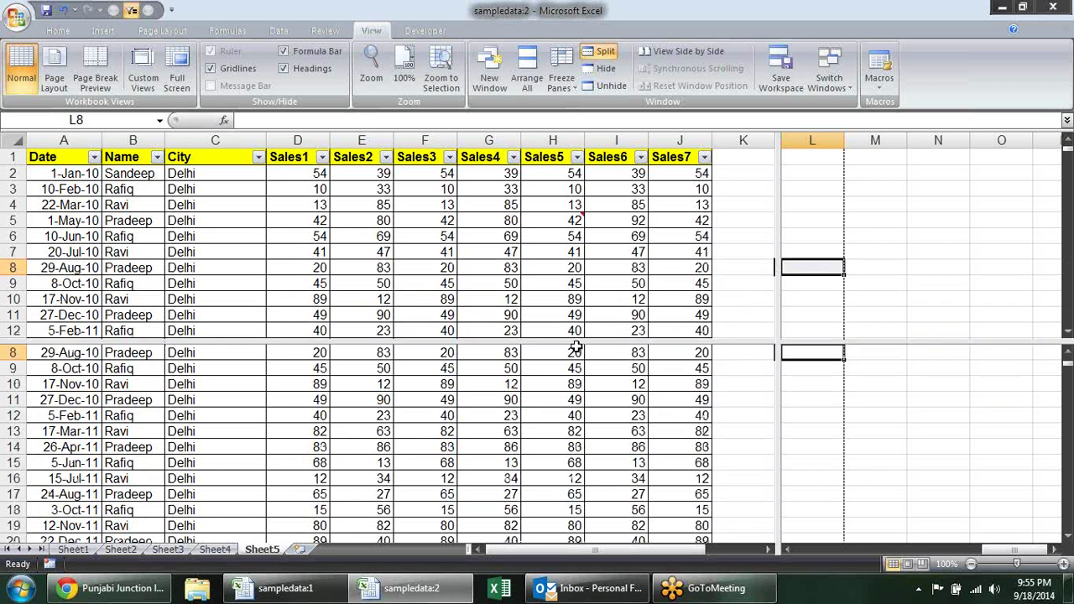
{"action": "scroll", "coordinate": [533, 315], "scroll_direction": "down", "scroll_amount": 4}
{"action": "scroll", "coordinate": [535, 315], "scroll_direction": "up", "scroll_amount": 5}
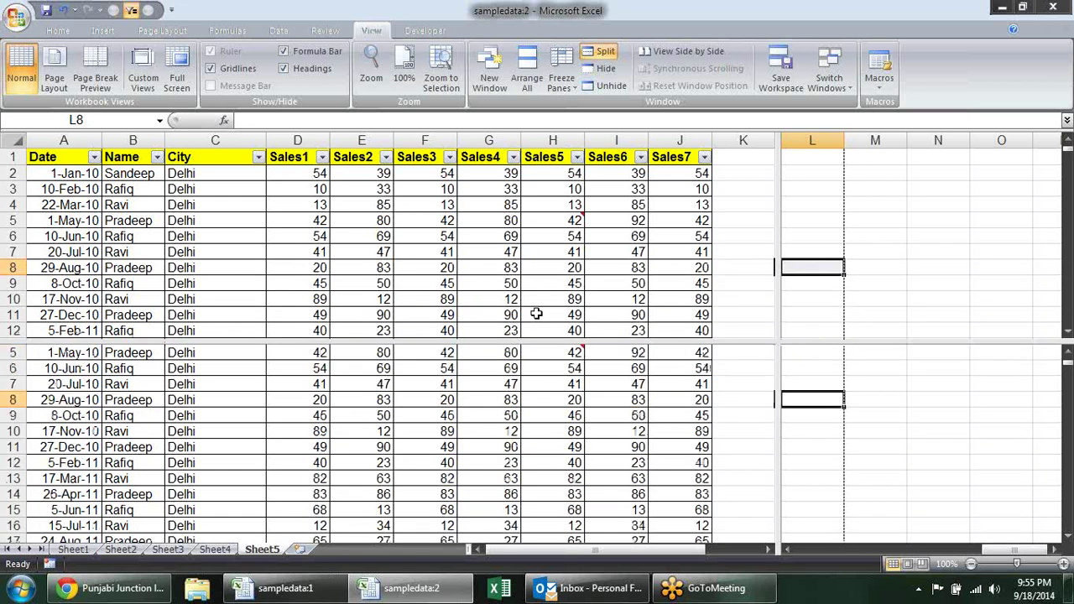
{"action": "scroll", "coordinate": [536, 314], "scroll_direction": "up", "scroll_amount": 2}
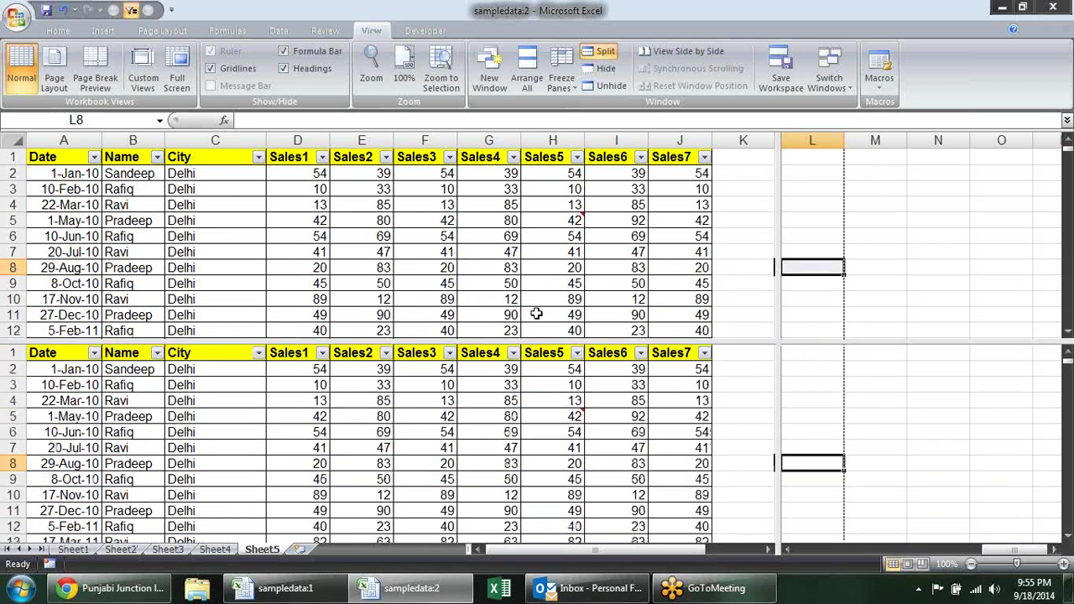
{"action": "left_click", "coordinate": [604, 71]}
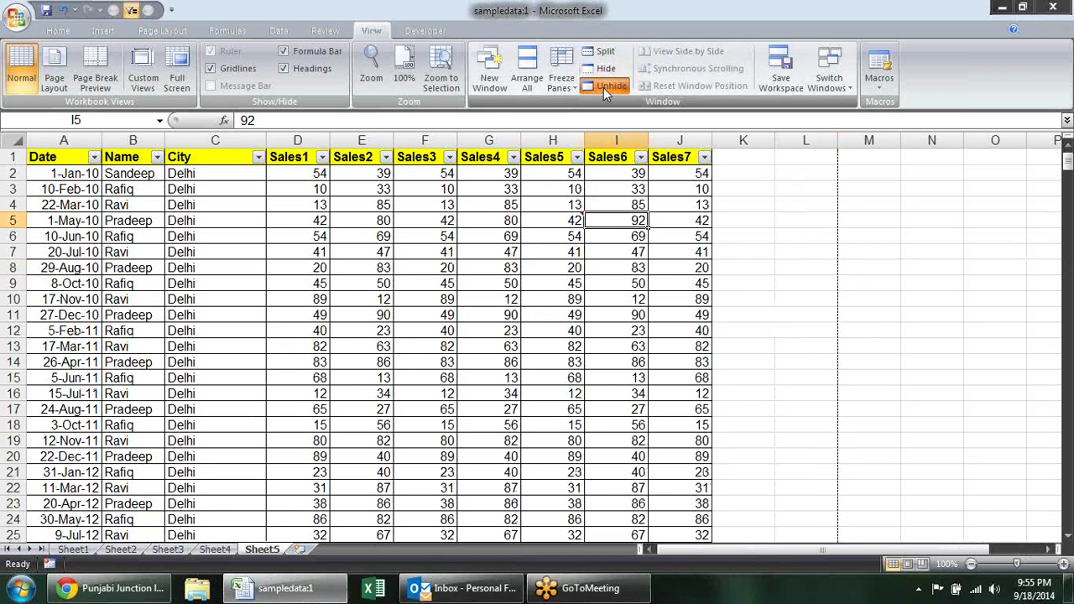
- Unhide PERSONAL and close it without saving, then unhide the sampledata:2 window
{"action": "left_click", "coordinate": [604, 88]}
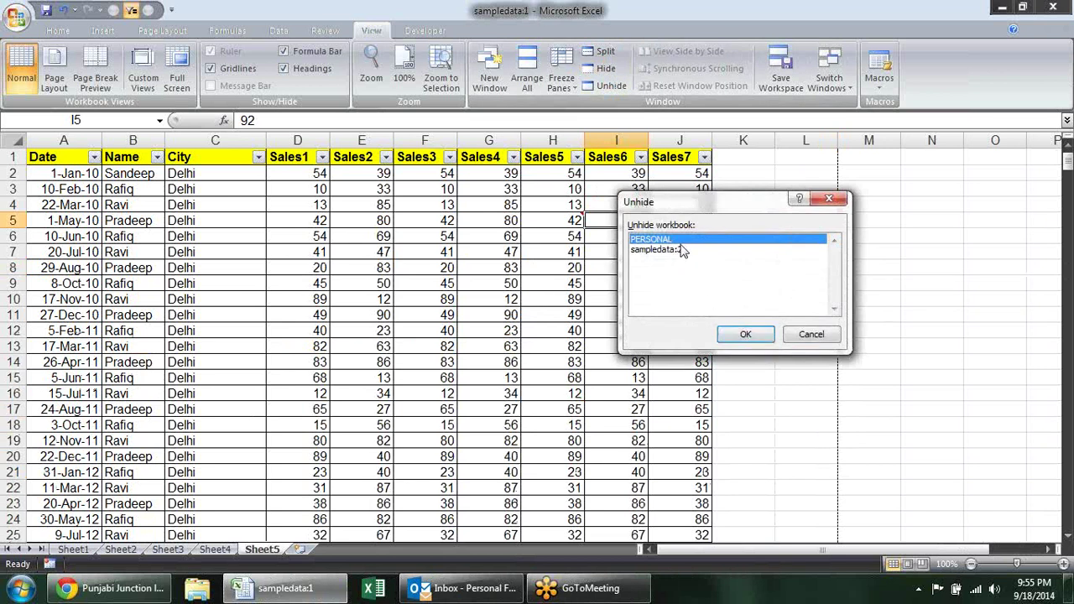
{"action": "left_click", "coordinate": [745, 335]}
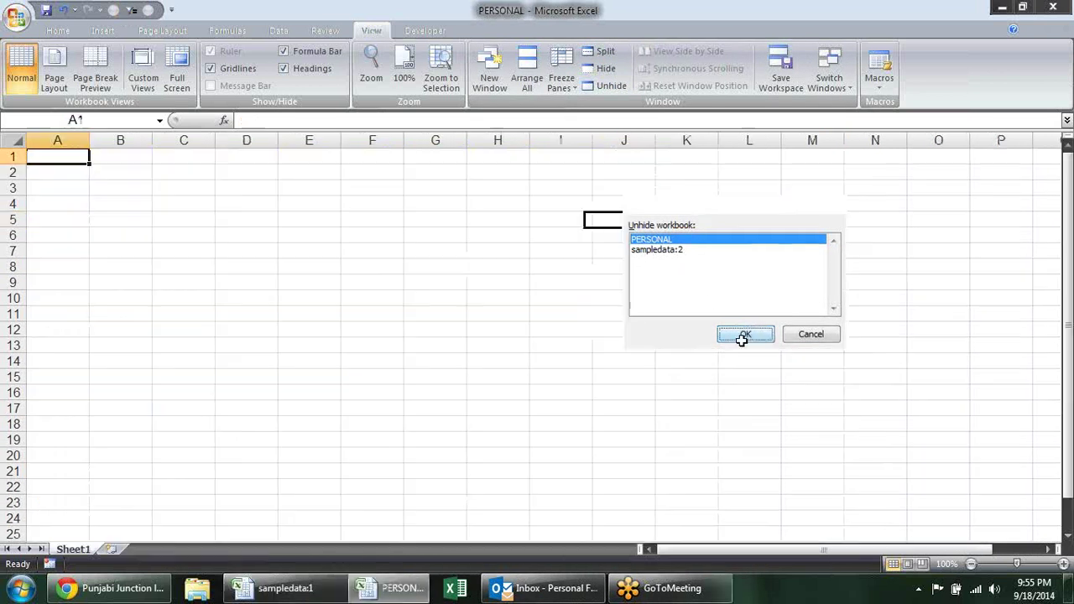
{"action": "left_click", "coordinate": [1048, 30]}
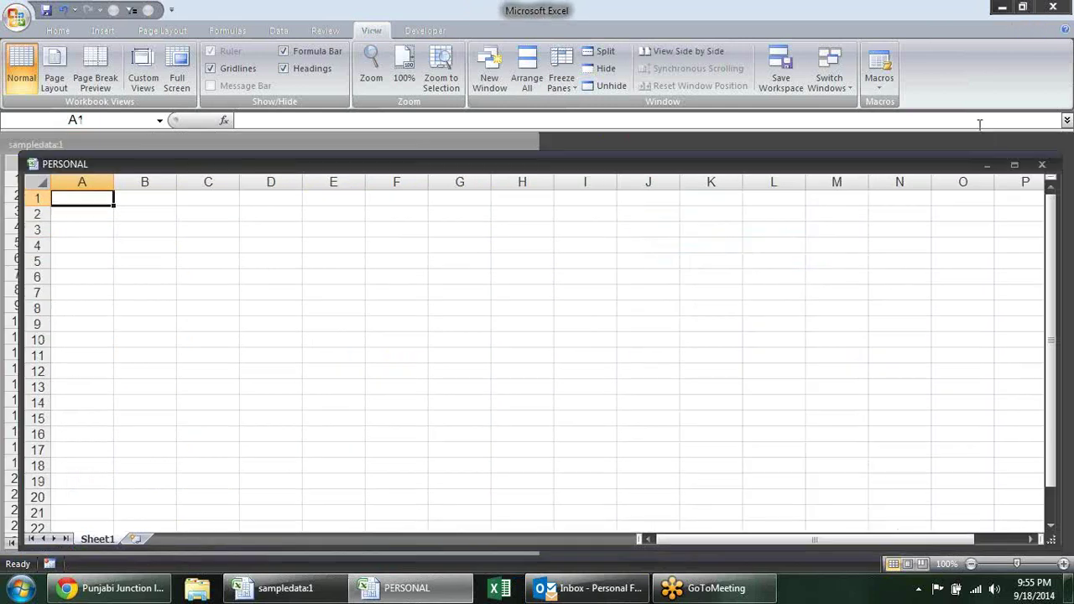
{"action": "left_click", "coordinate": [1042, 164]}
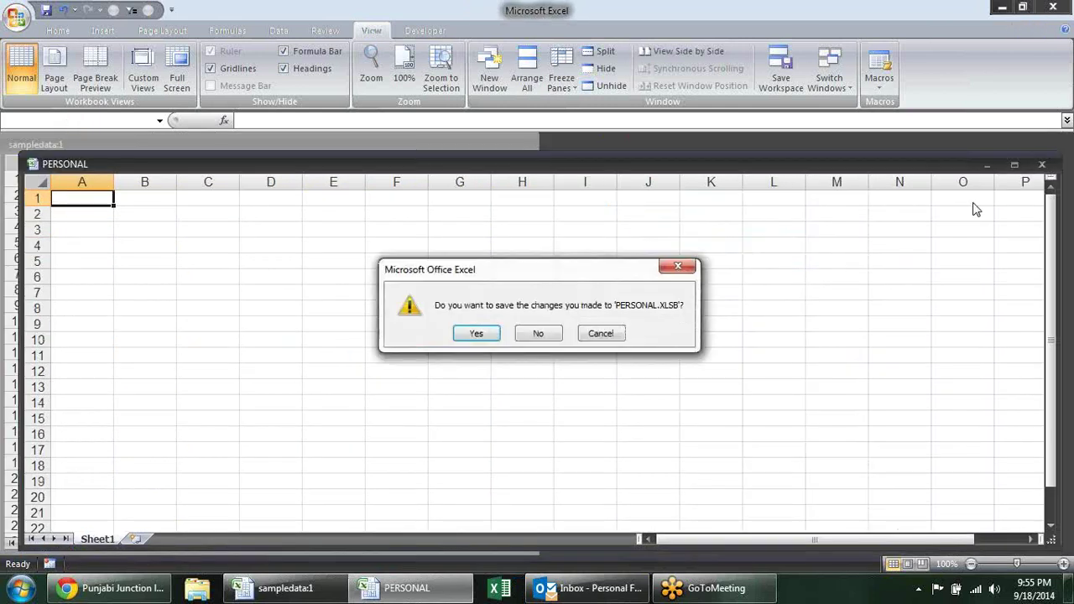
{"action": "left_click", "coordinate": [539, 335]}
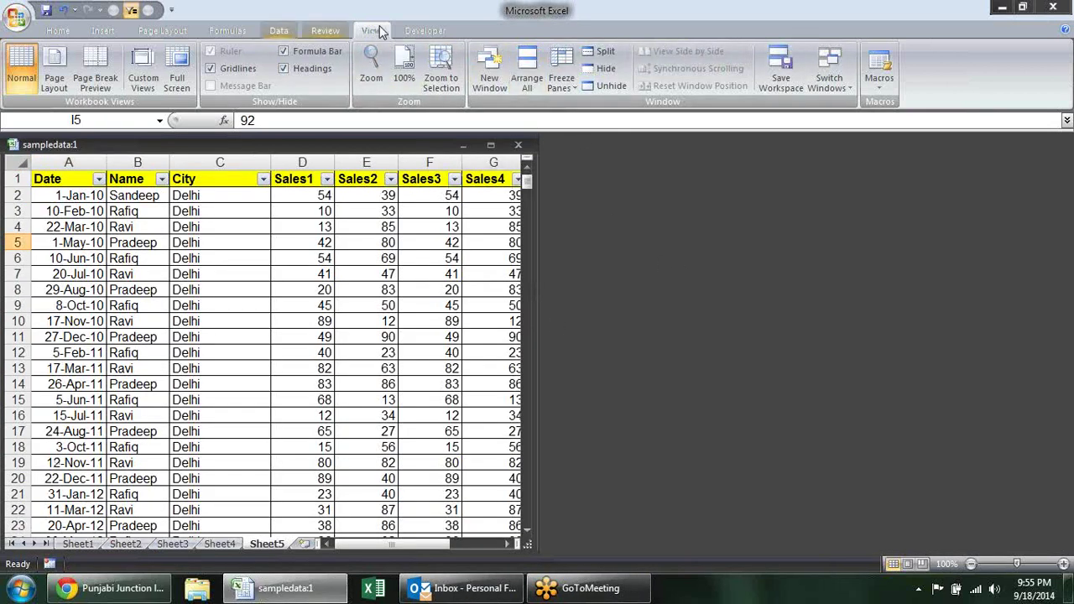
{"action": "left_click", "coordinate": [610, 84]}
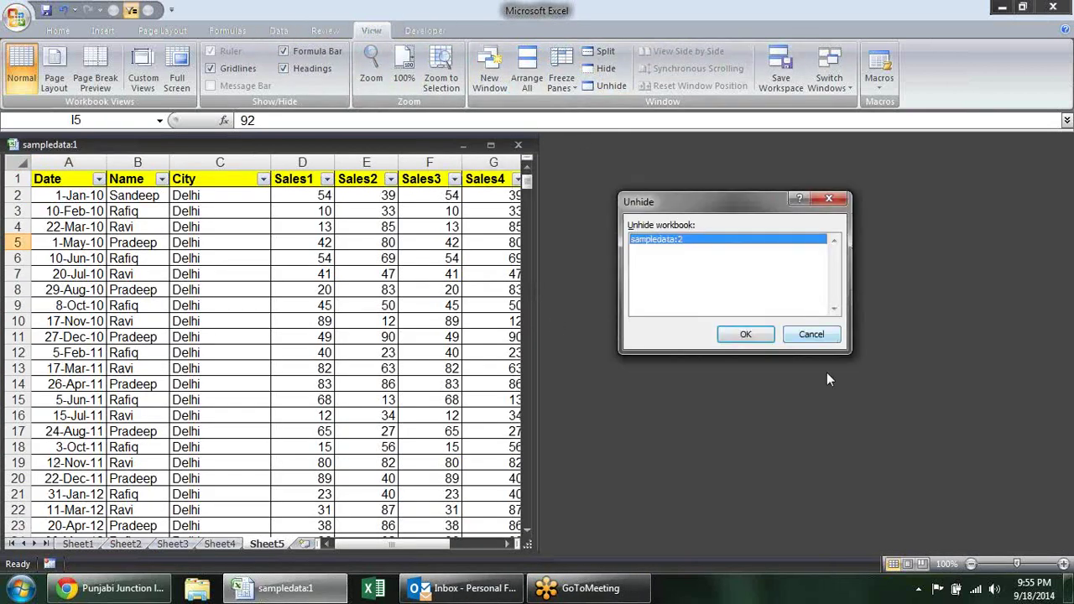
{"action": "left_click", "coordinate": [746, 334]}
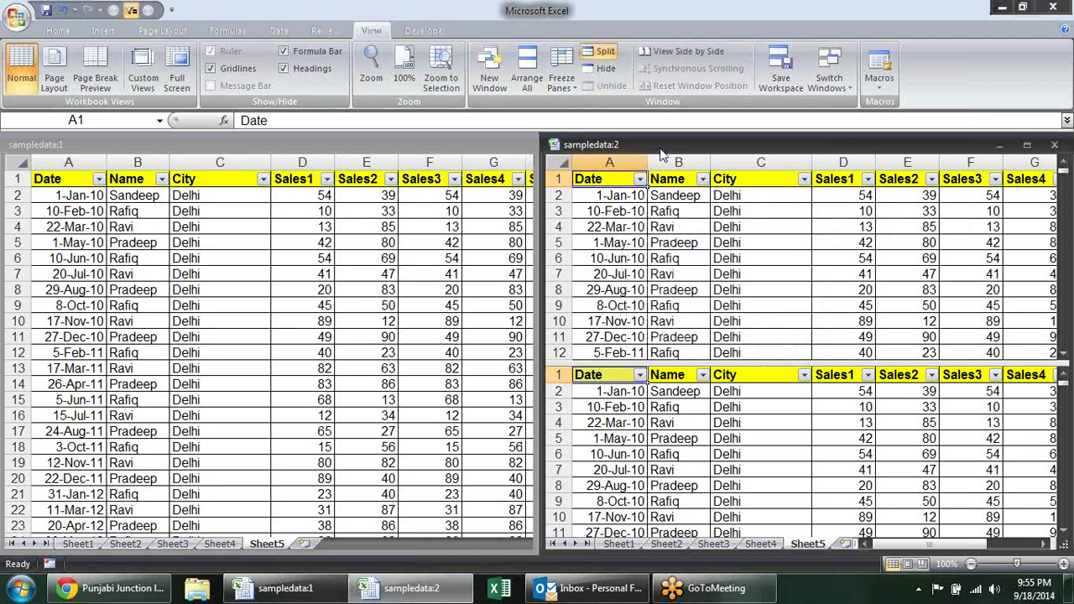
- Maximize sampledata:2 and view both sampledata windows side by side with synchronized scrolling
{"action": "double_click", "coordinate": [661, 150]}
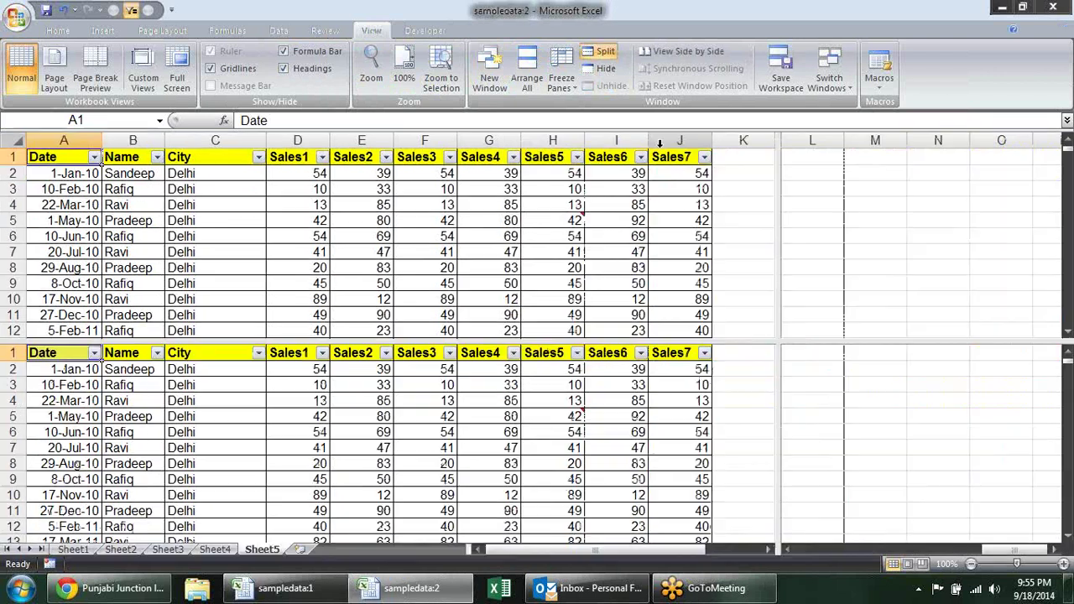
{"action": "left_click", "coordinate": [687, 51]}
{"action": "scroll", "coordinate": [590, 270], "scroll_direction": "down", "scroll_amount": 3}
{"action": "scroll", "coordinate": [590, 270], "scroll_direction": "down", "scroll_amount": 7}
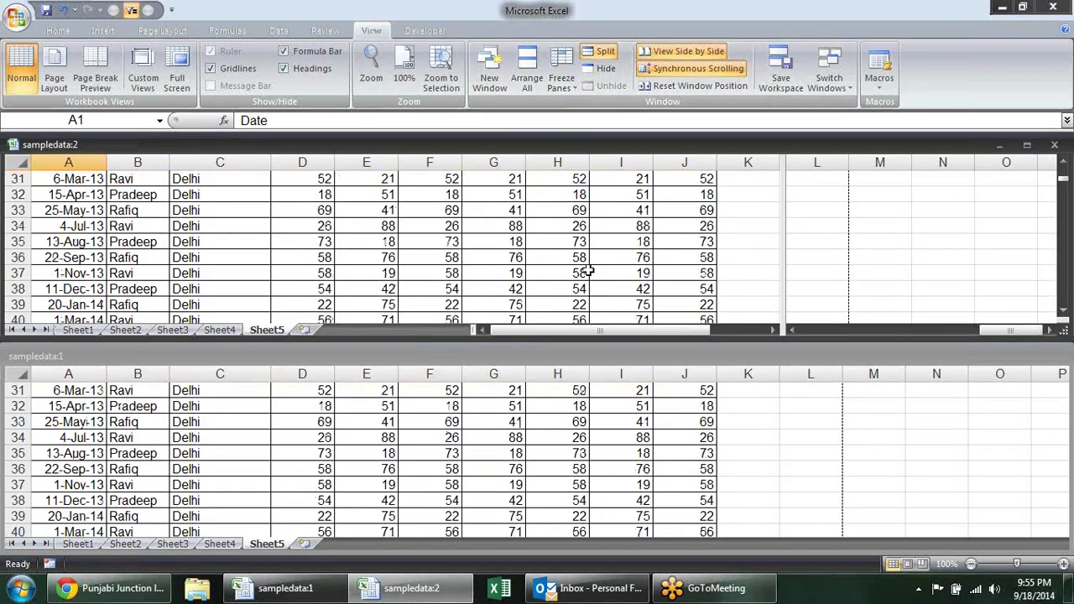
{"action": "scroll", "coordinate": [590, 271], "scroll_direction": "up", "scroll_amount": 4}
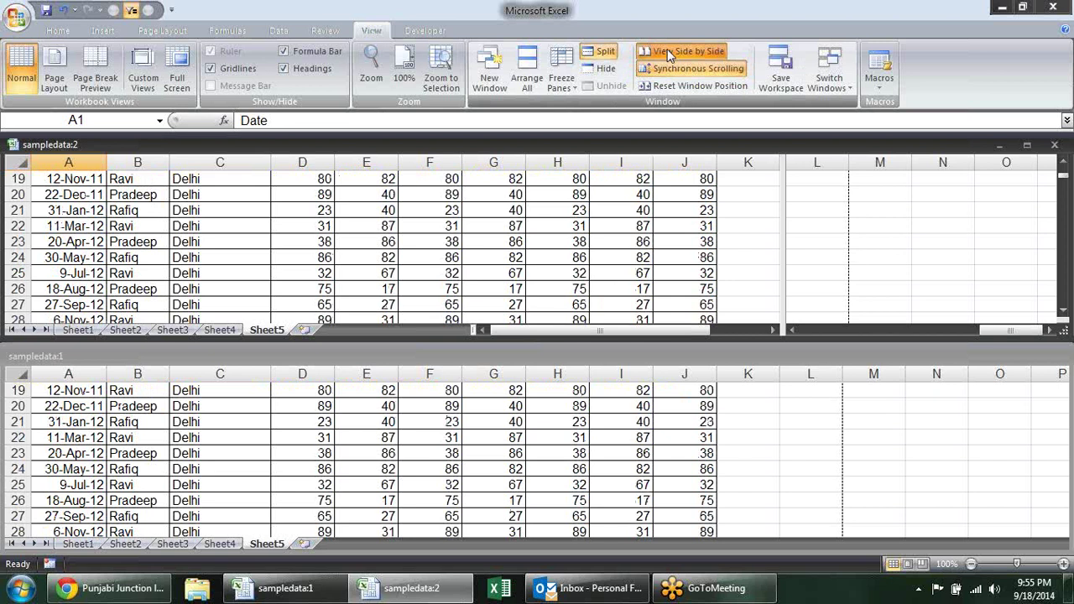
- Turn off View Side by Side and remove the split from sampledata:2
{"action": "left_click", "coordinate": [668, 52]}
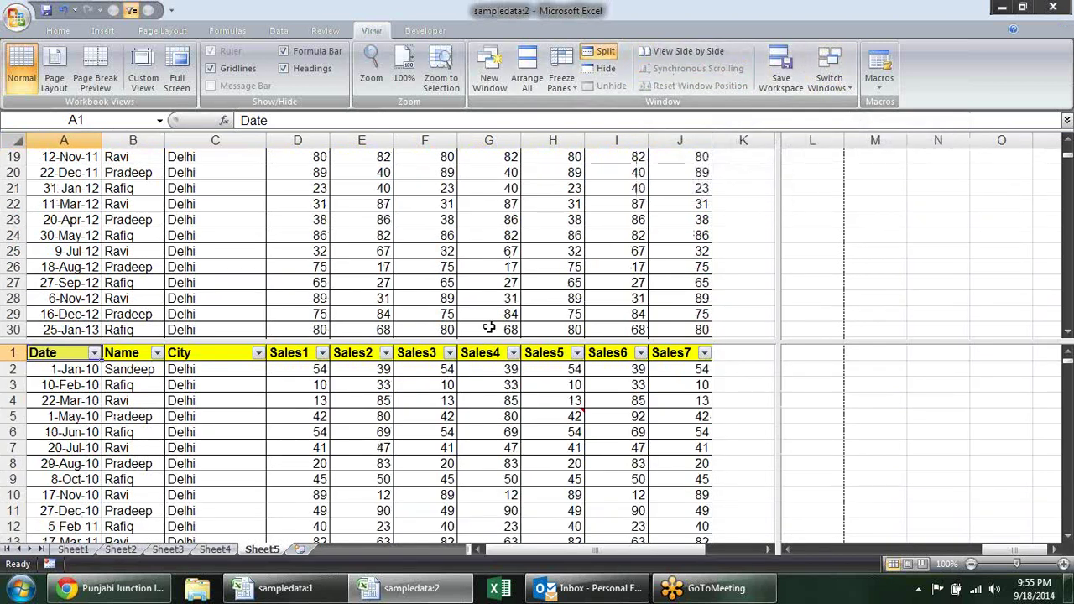
{"action": "left_click", "coordinate": [601, 52]}
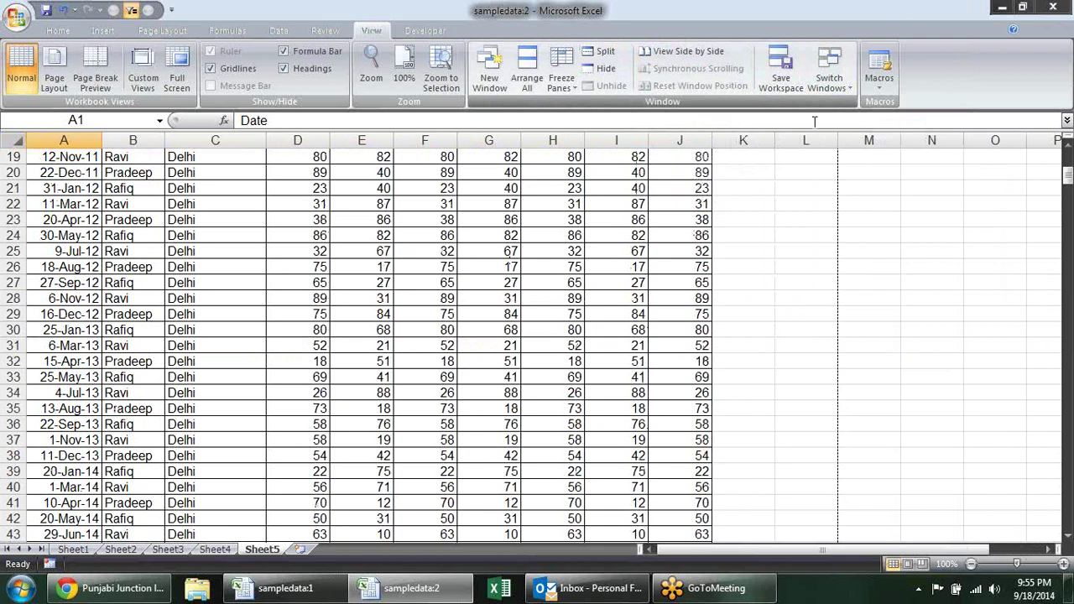
{"action": "scroll", "coordinate": [843, 172], "scroll_direction": "up", "scroll_amount": 5}
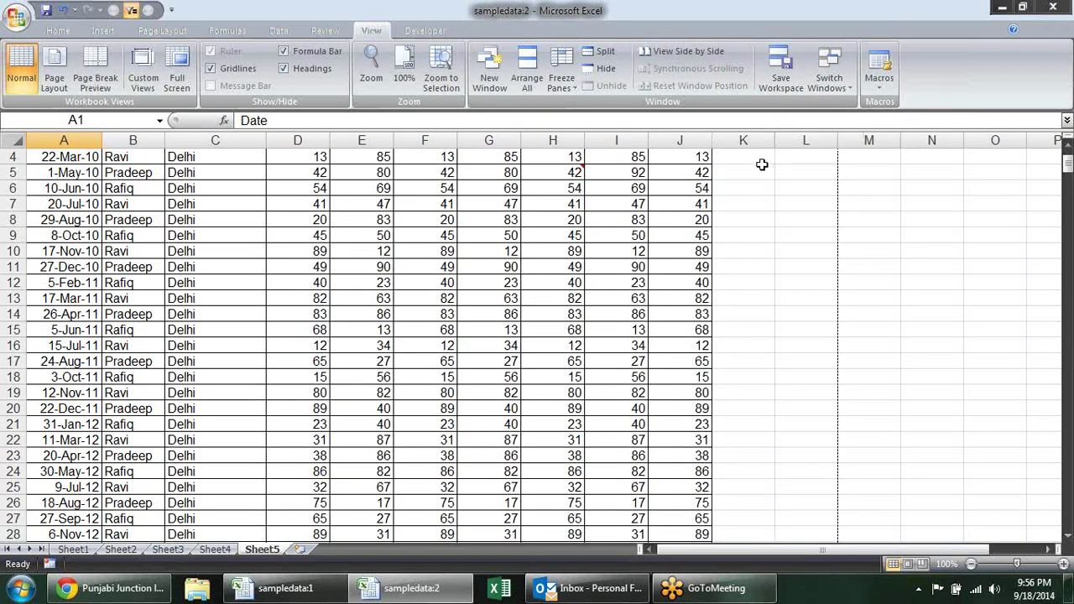
- On the Developer tab, open and close the Macros list and the Insert controls gallery
{"action": "left_click", "coordinate": [430, 31]}
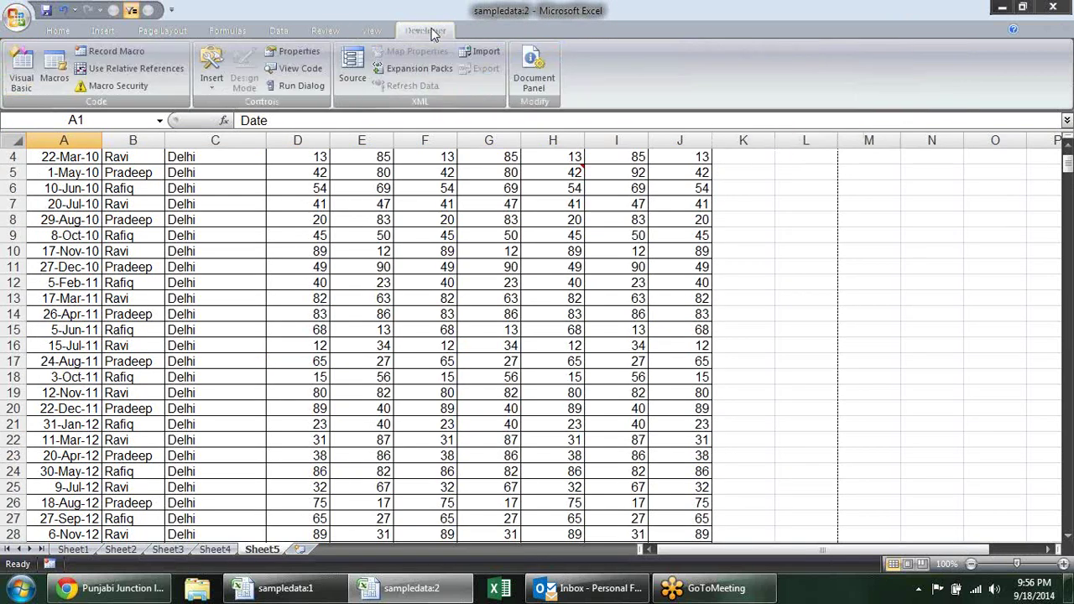
{"action": "left_click", "coordinate": [376, 31]}
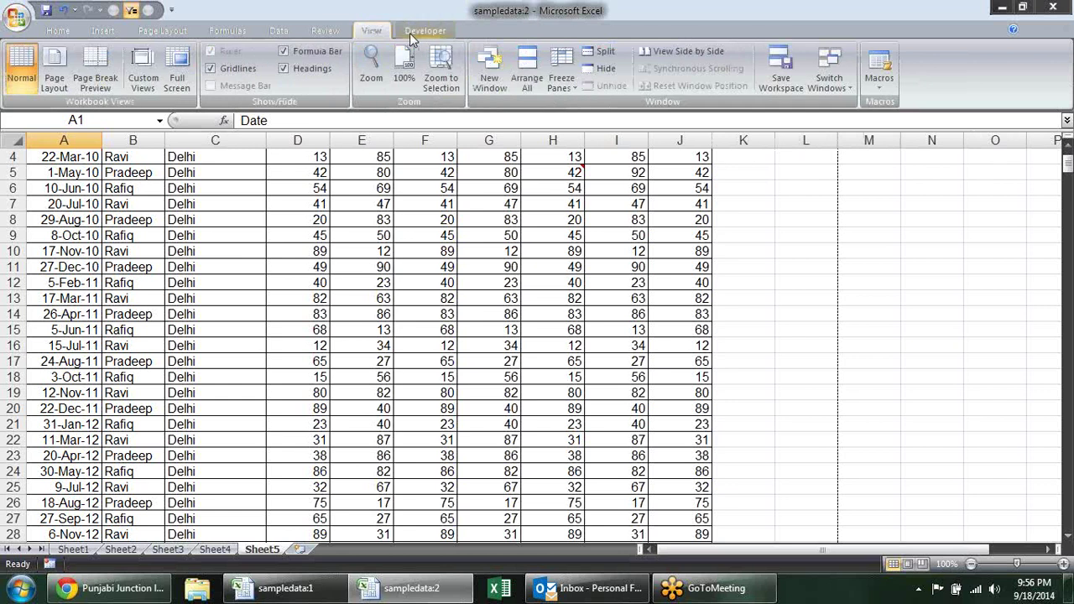
{"action": "left_click", "coordinate": [412, 32]}
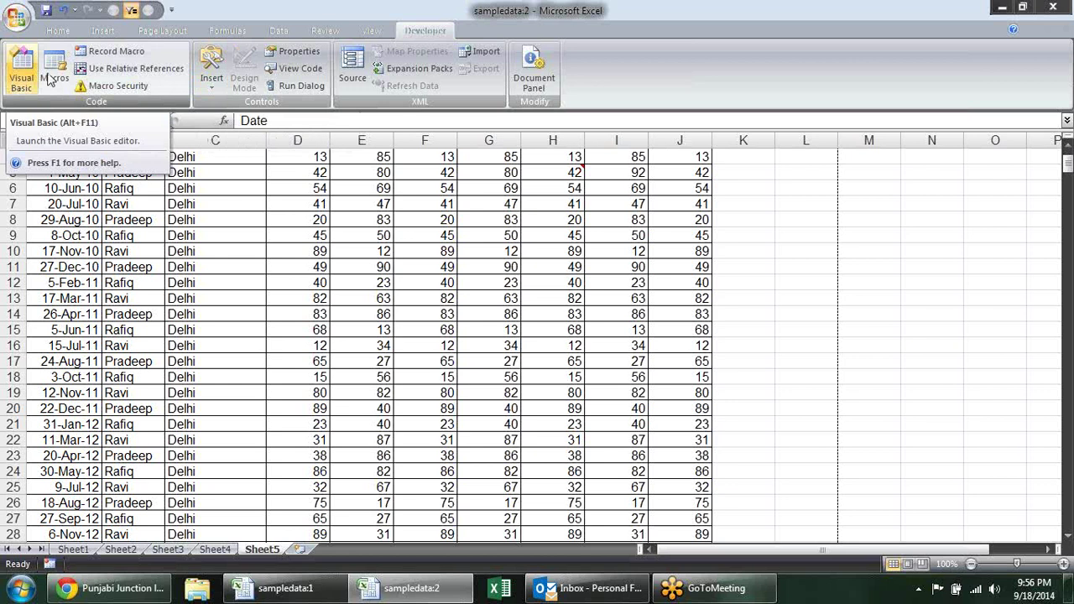
{"action": "left_click", "coordinate": [50, 75]}
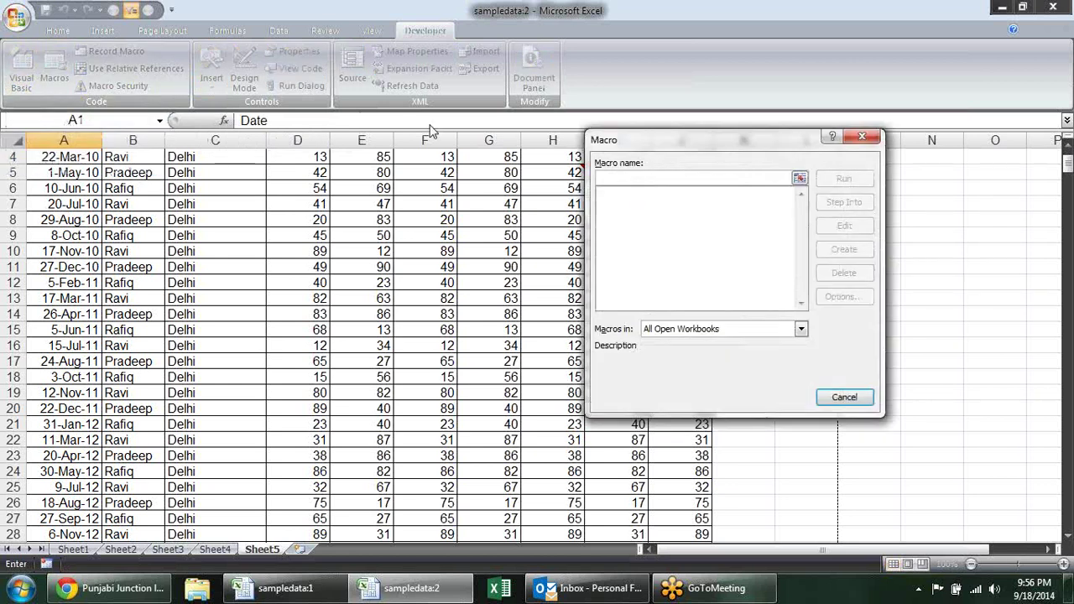
{"action": "key", "text": "Escape"}
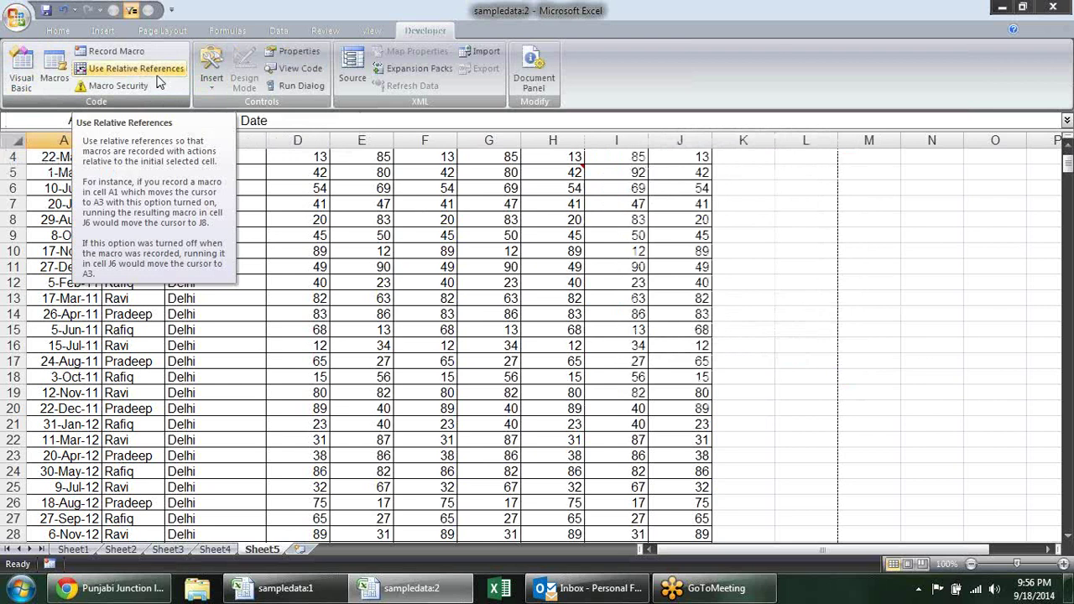
{"action": "left_click", "coordinate": [223, 79]}
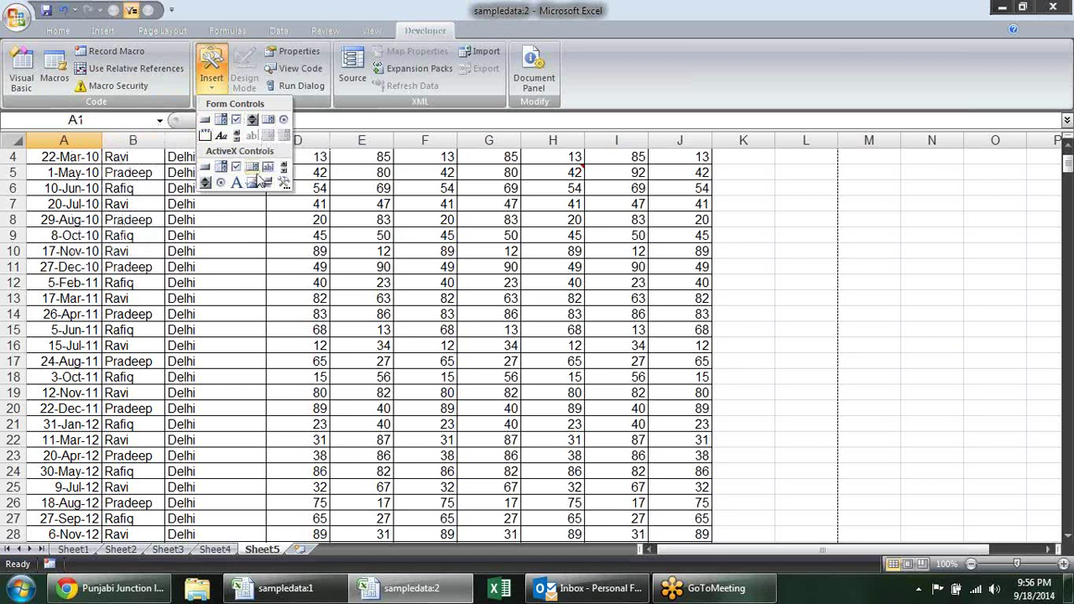
{"action": "left_click", "coordinate": [380, 109]}
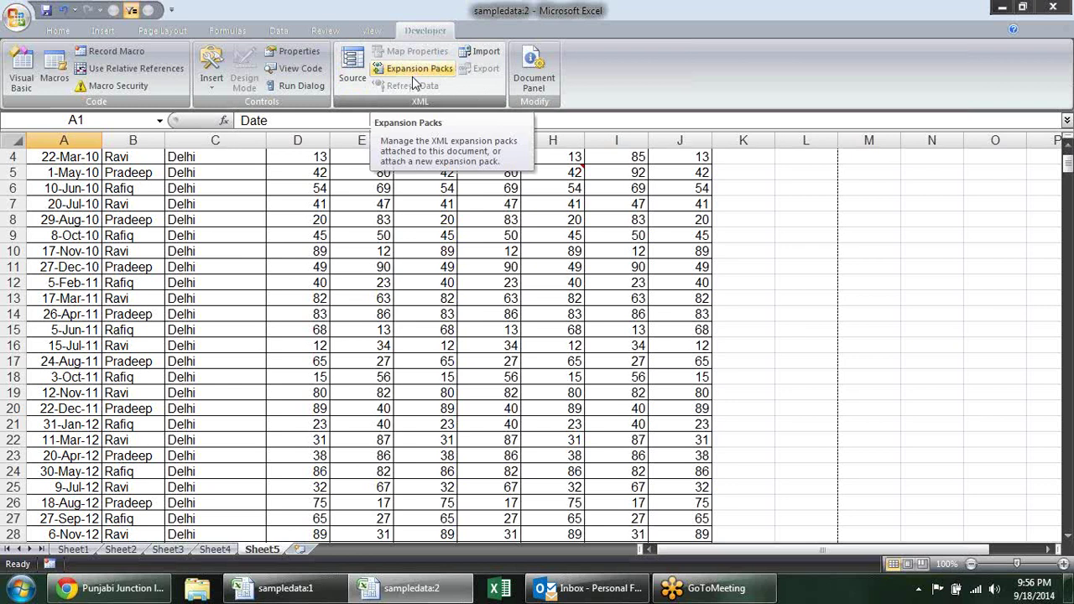
- Open and close the Sheet5 Properties pane and Document Panel settings, then return to Home
{"action": "left_click", "coordinate": [310, 55]}
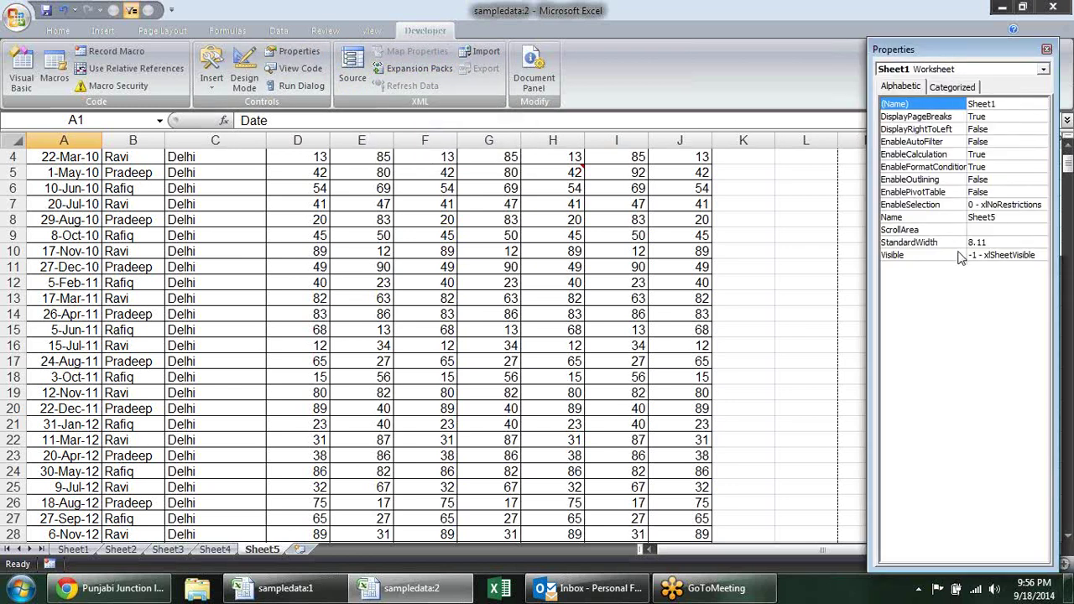
{"action": "left_click_drag", "start_coordinate": [996, 52], "coordinate": [746, 52]}
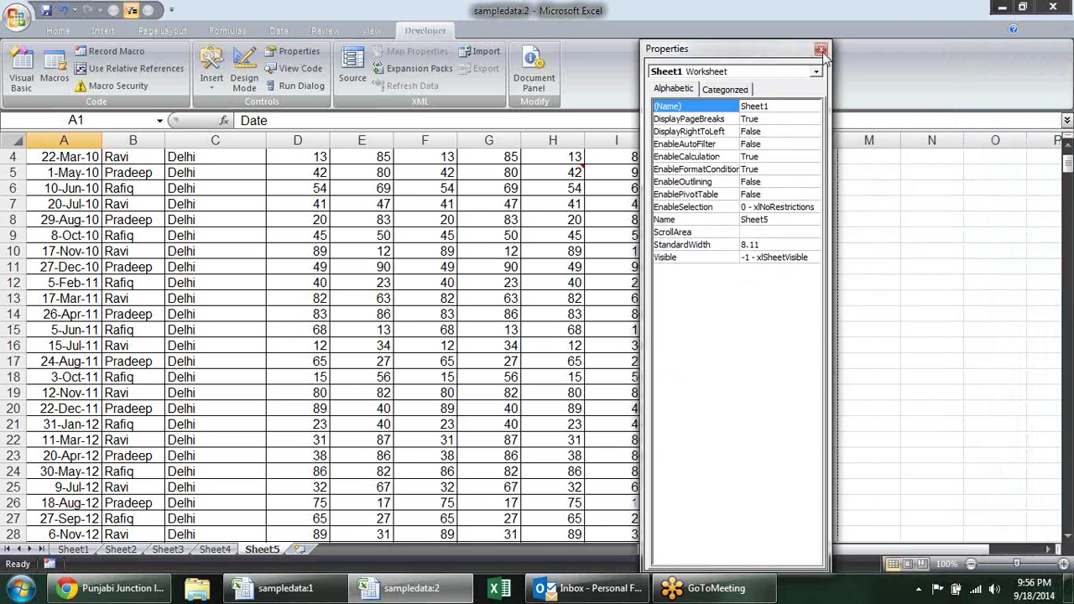
{"action": "left_click", "coordinate": [833, 48]}
{"action": "left_click", "coordinate": [537, 74]}
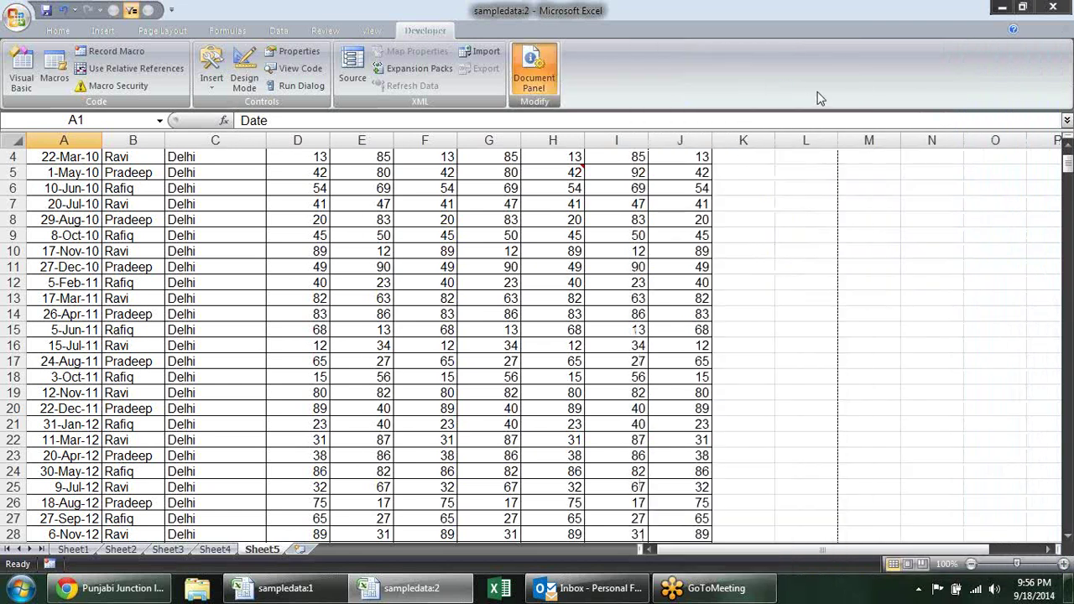
{"action": "left_click", "coordinate": [684, 211]}
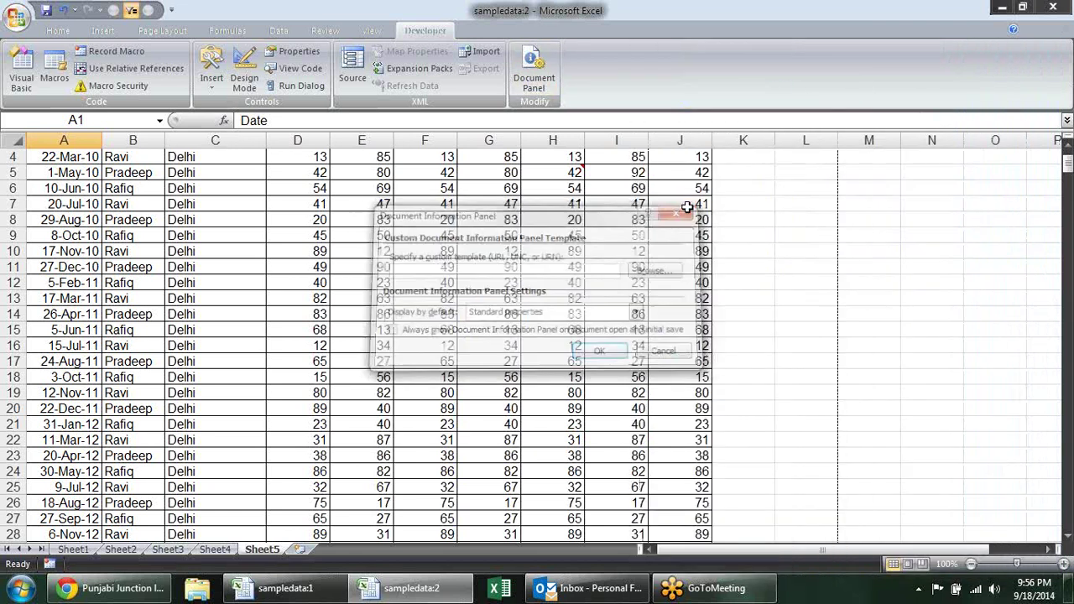
{"action": "left_click", "coordinate": [58, 31]}
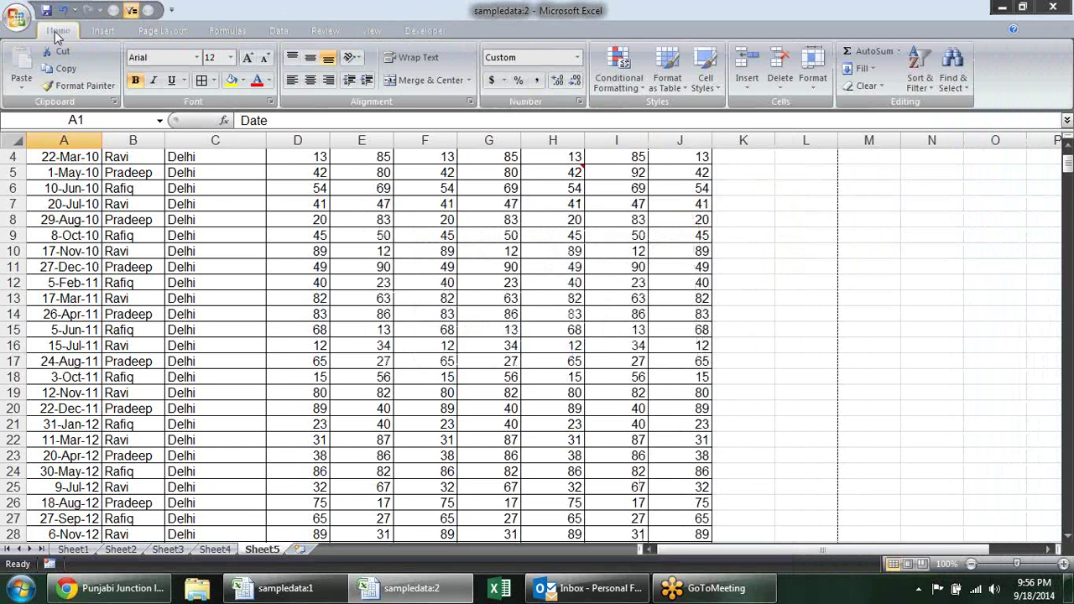
{"action": "left_click", "coordinate": [21, 29]}
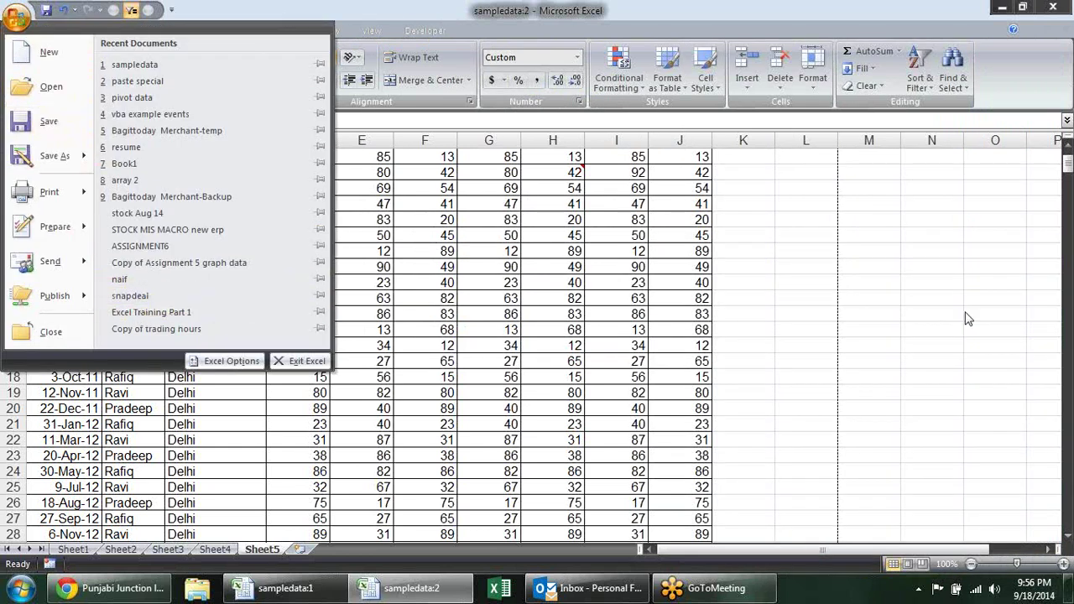
{"action": "left_click", "coordinate": [971, 281]}
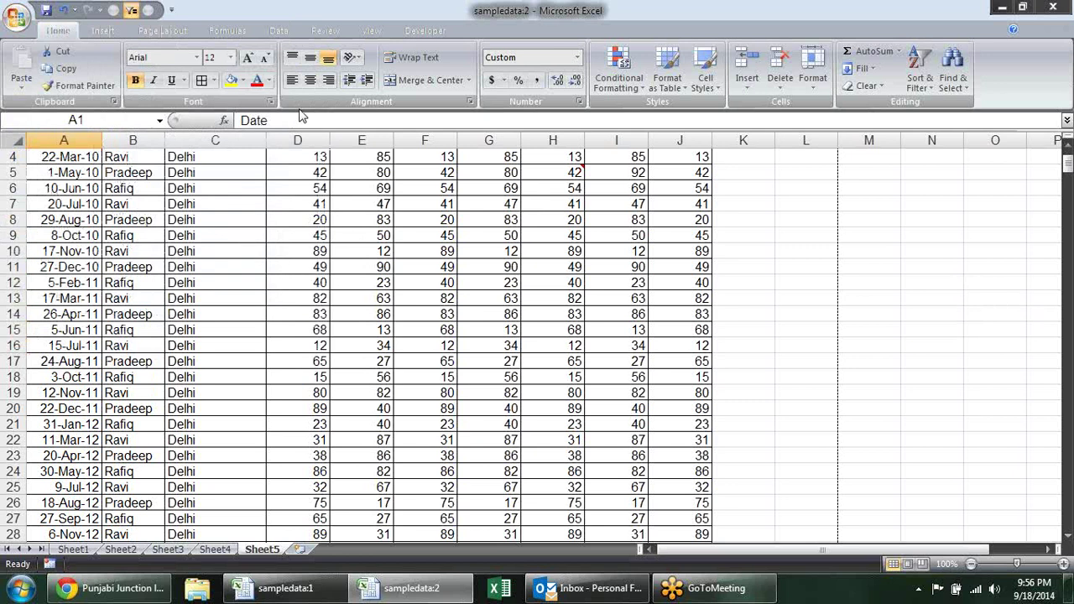
{"action": "left_click", "coordinate": [99, 31]}
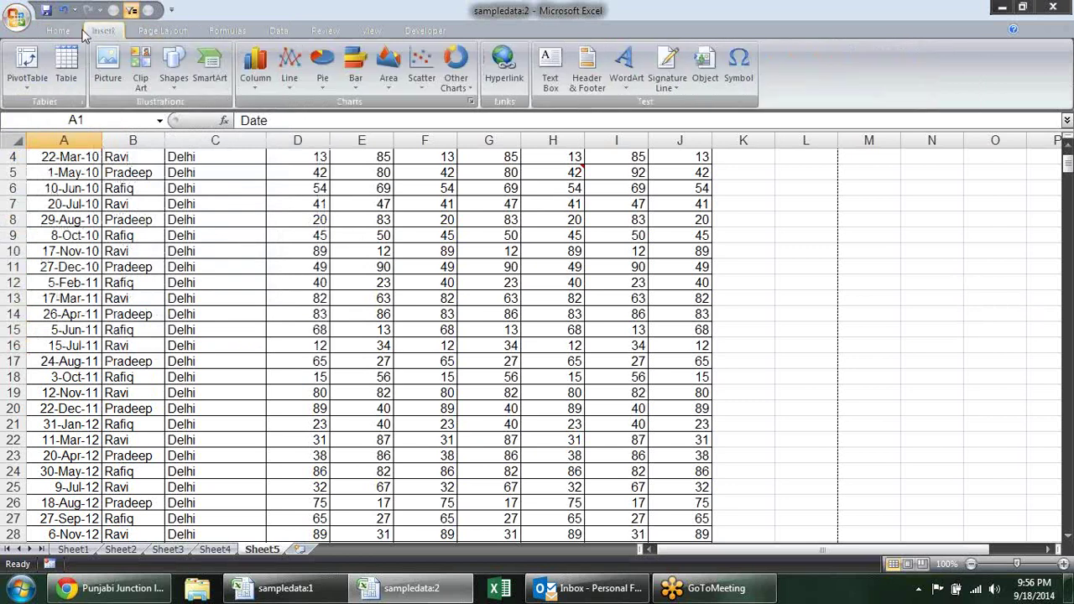
{"action": "left_click", "coordinate": [74, 31]}
{"action": "left_click", "coordinate": [805, 216]}
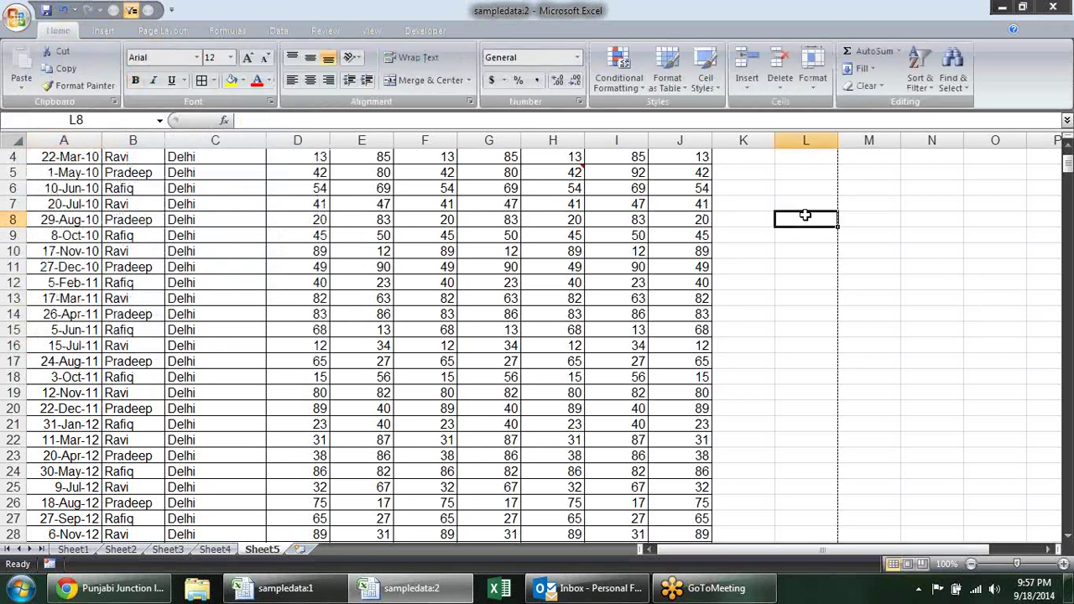